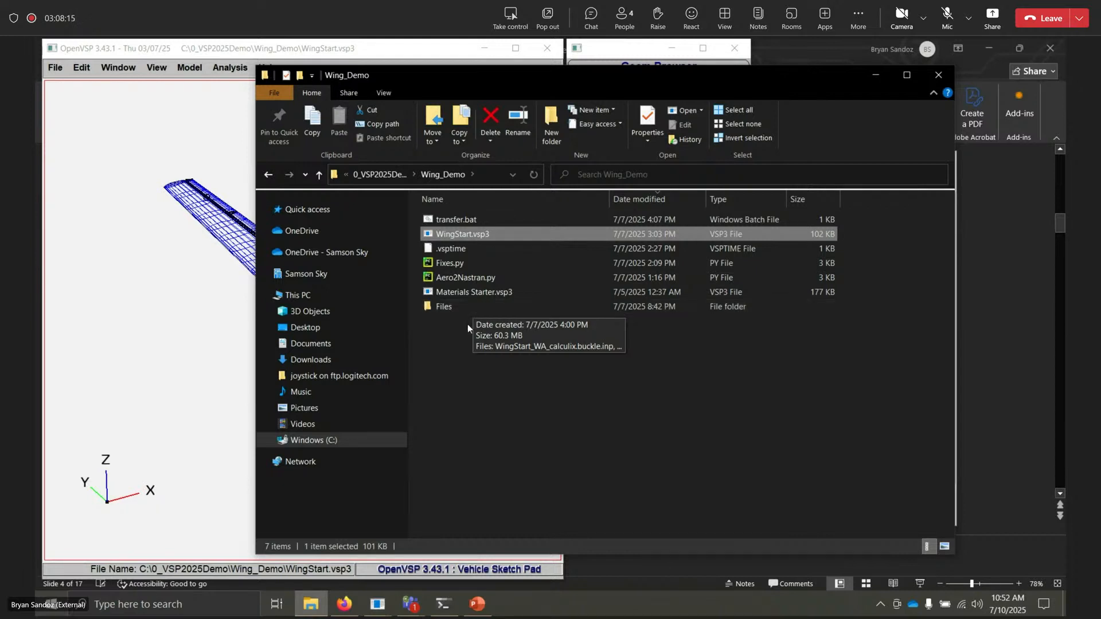
# - Switch to OpenVSP and open the Aero Structural coupled analysis window for the wing model
pyautogui.click(222, 51)
pyautogui.moveTo(411, 310); pyautogui.dragTo(417, 412)
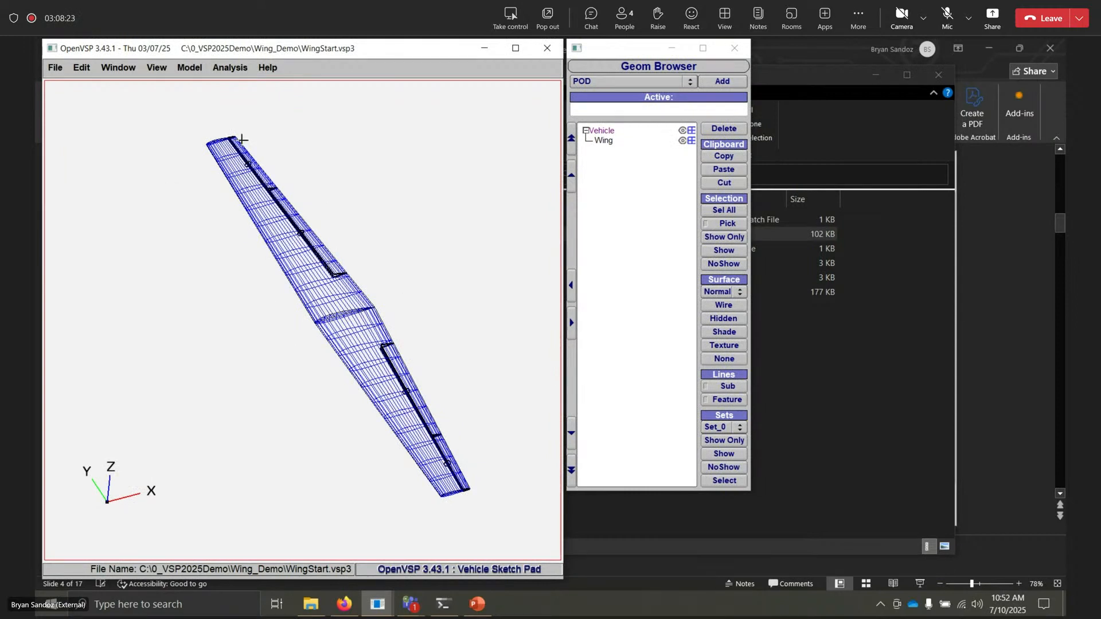
pyautogui.moveTo(331, 339); pyautogui.dragTo(320, 300)
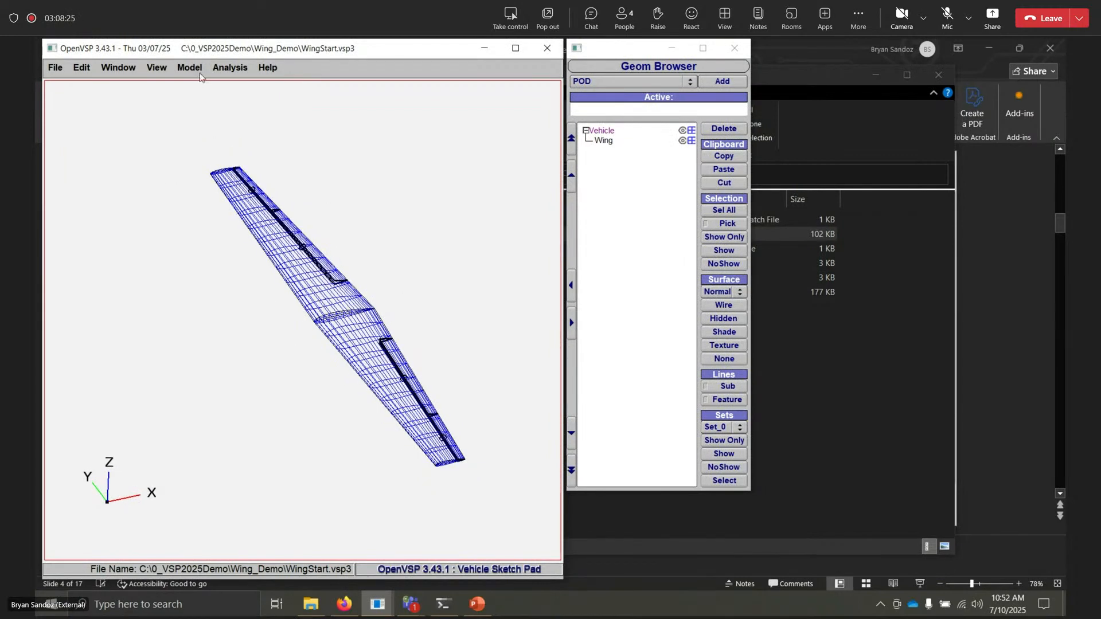
pyautogui.click(230, 68)
pyautogui.moveTo(251, 176)
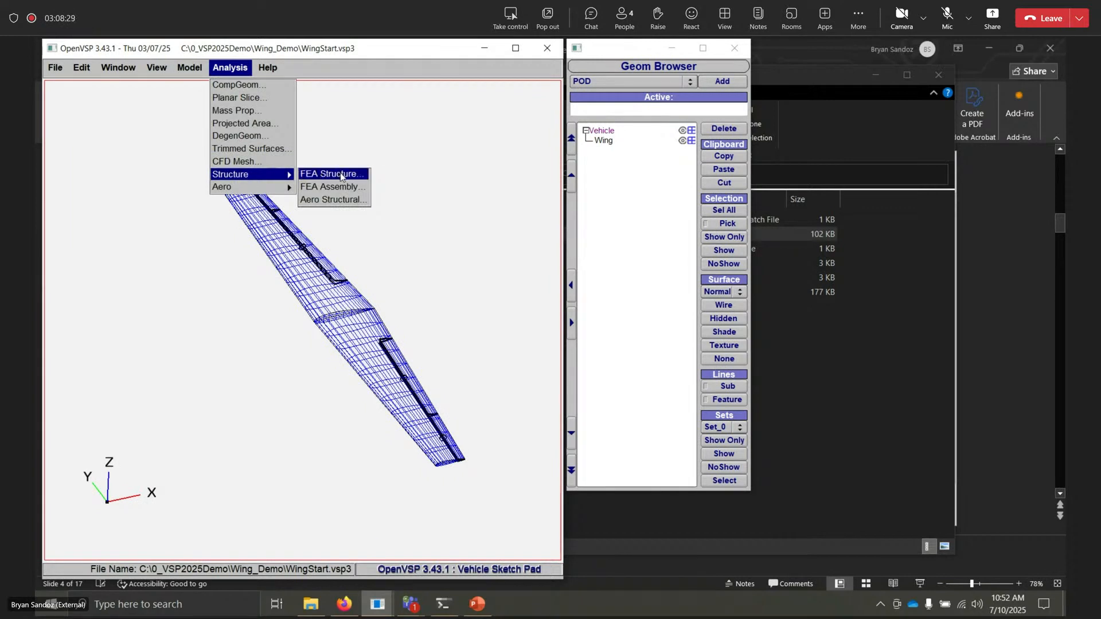
pyautogui.click(332, 200)
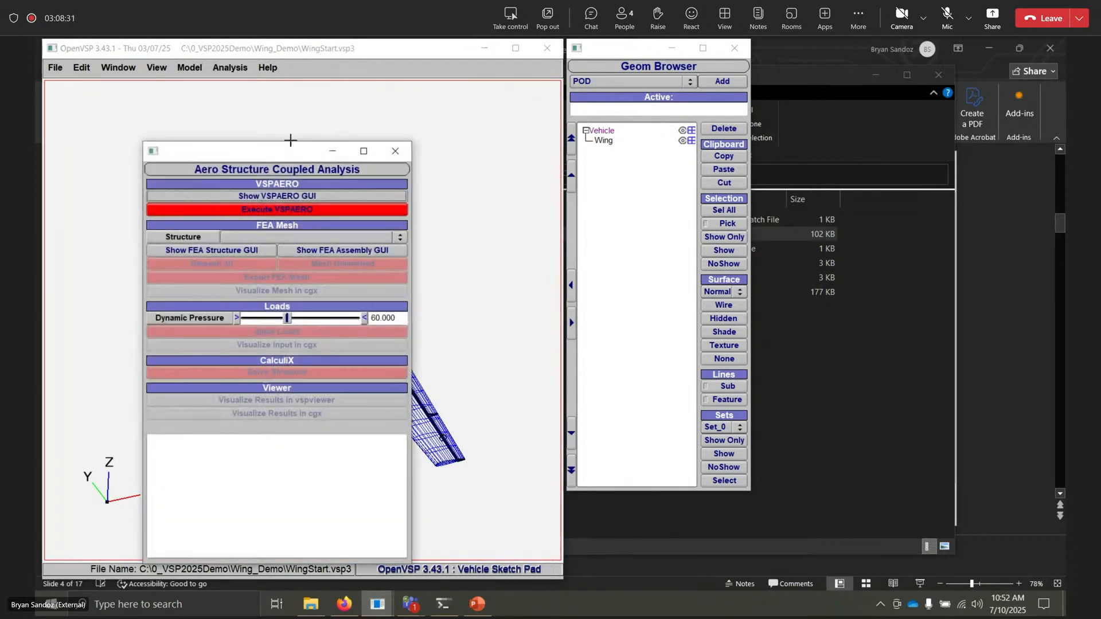
pyautogui.moveTo(290, 141); pyautogui.dragTo(483, 83)
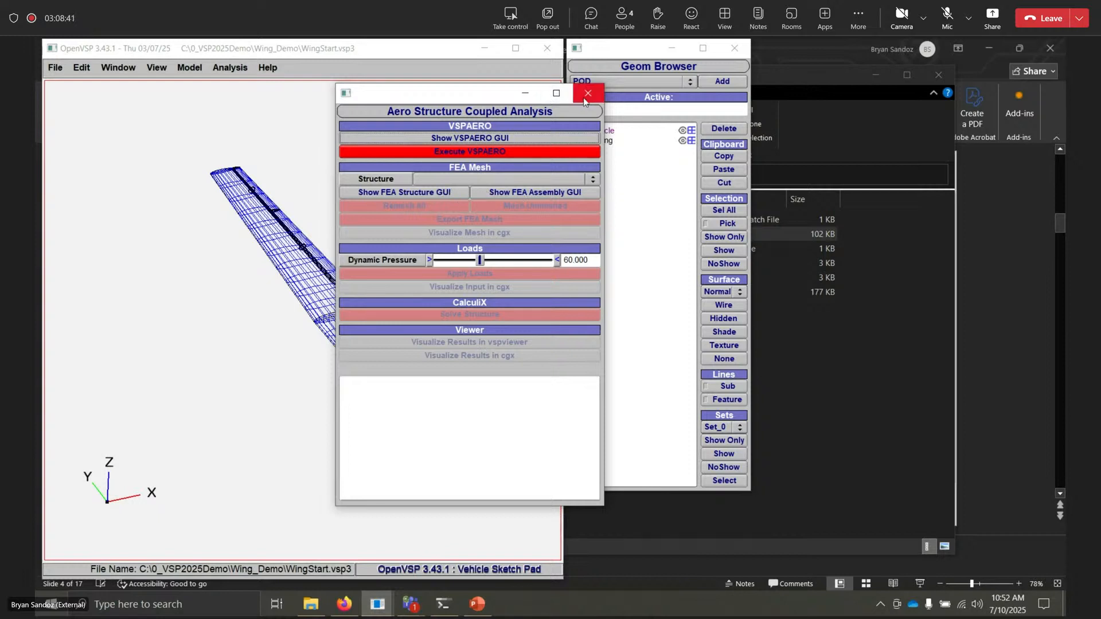
# - Preview the FEA setup windows launched from the Aero Structure Coupled Analysis tool, and close them all
pyautogui.click(437, 190)
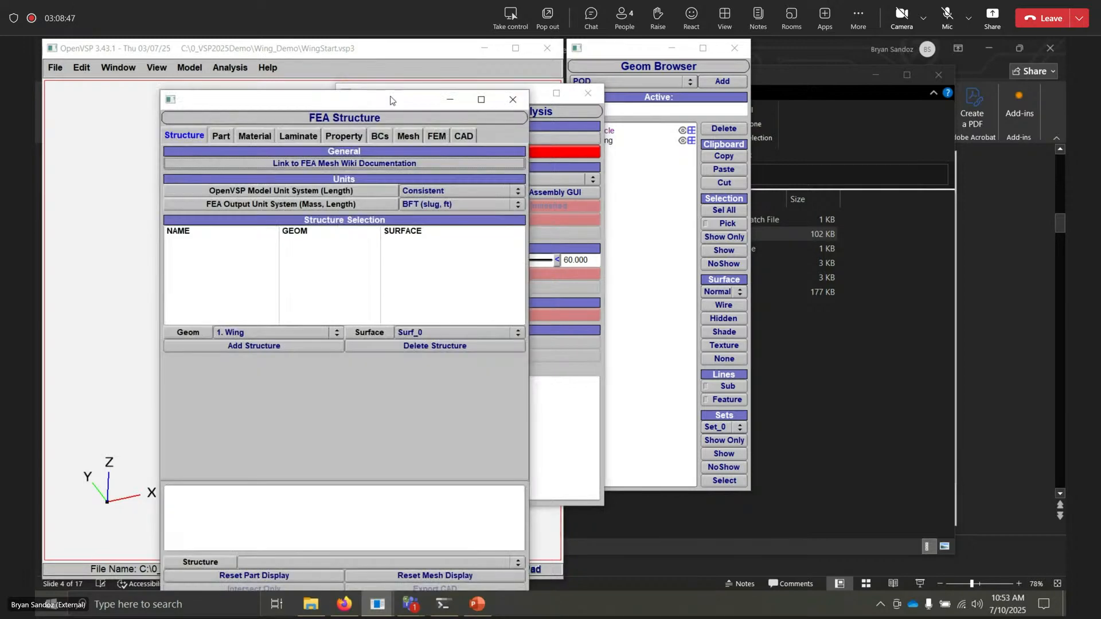
pyautogui.moveTo(389, 104); pyautogui.dragTo(714, 75)
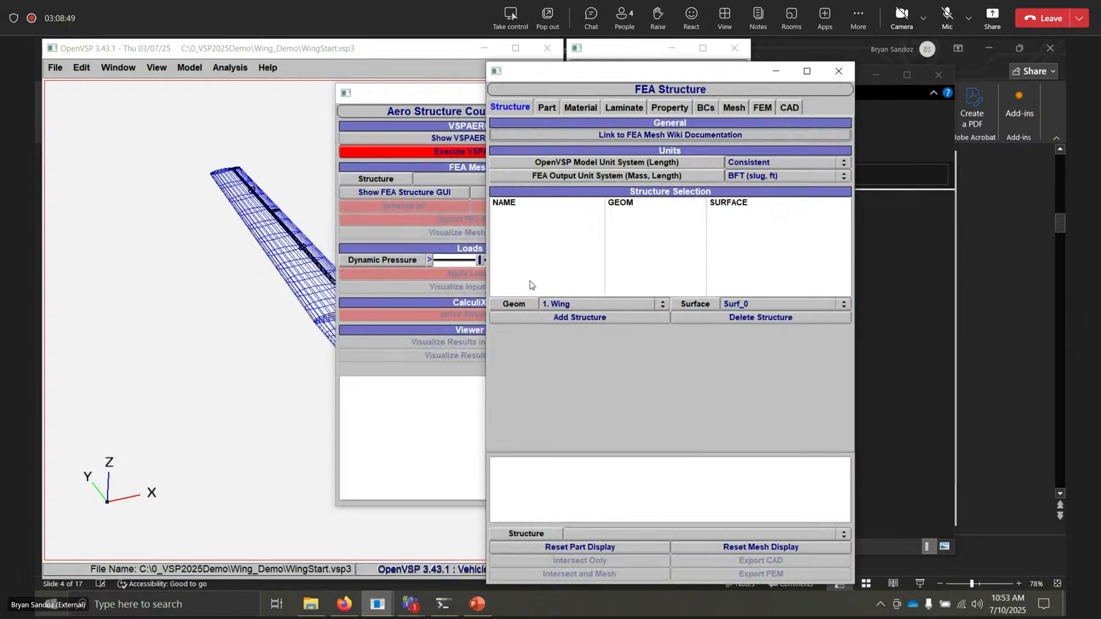
pyautogui.click(839, 70)
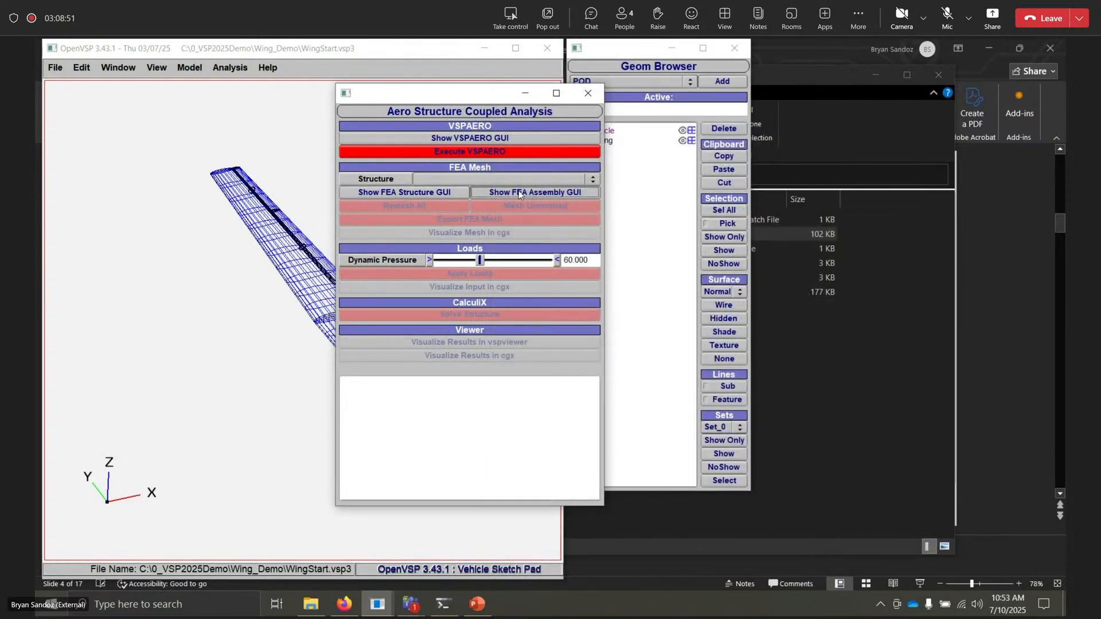
pyautogui.click(519, 190)
pyautogui.click(330, 65)
pyautogui.click(429, 193)
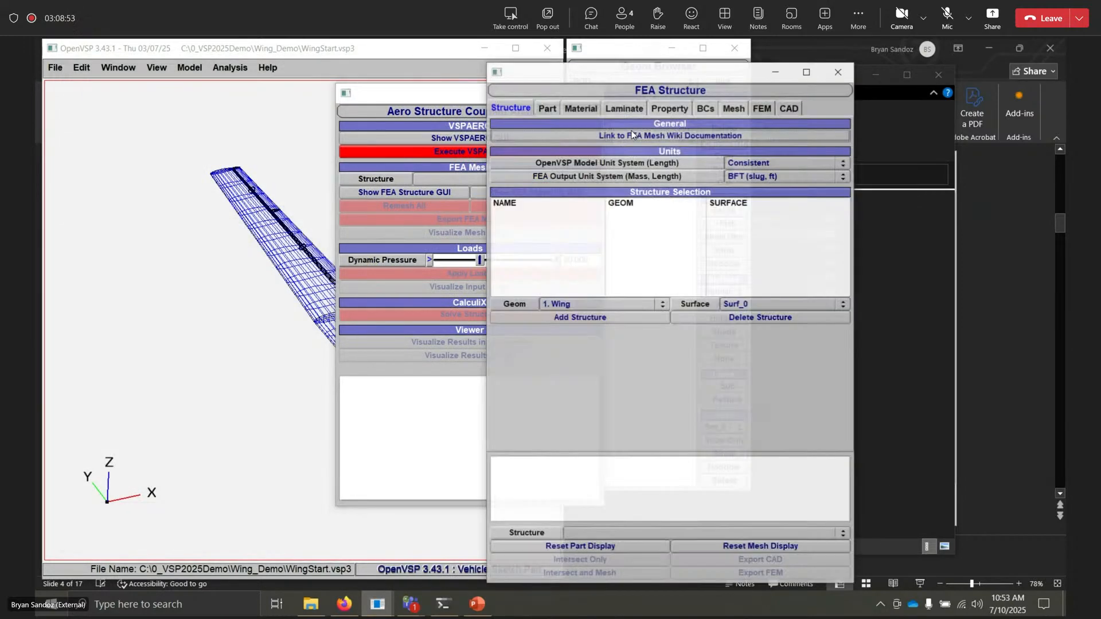
pyautogui.click(840, 71)
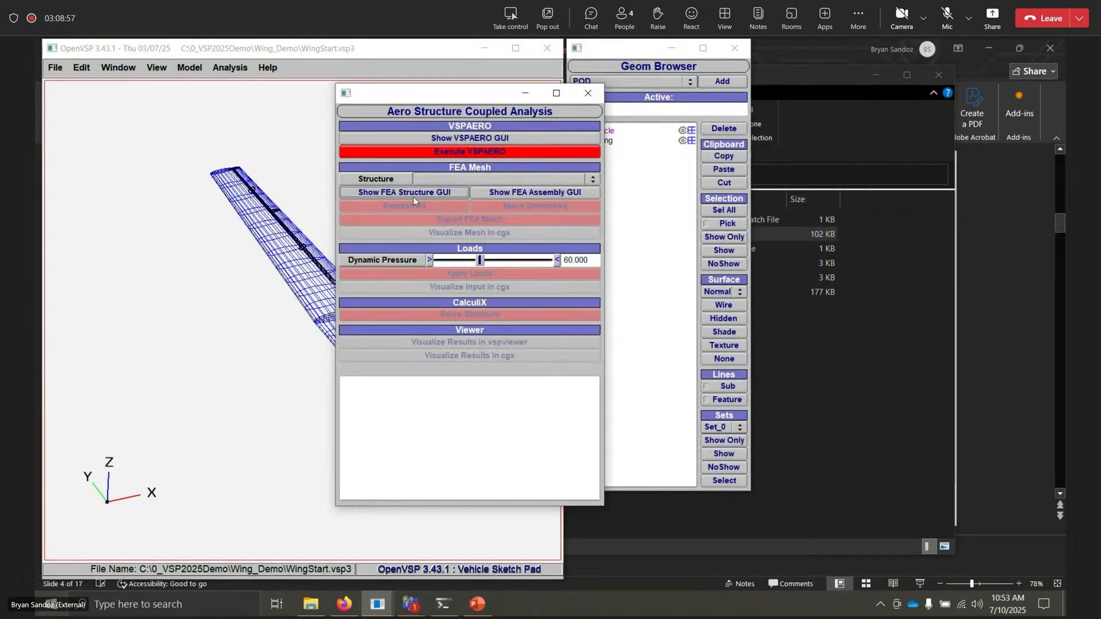
pyautogui.click(588, 93)
# - Open the FEA Structure setup, add a structure for the Wing geometry on Surf_0, and name it W
pyautogui.click(230, 67)
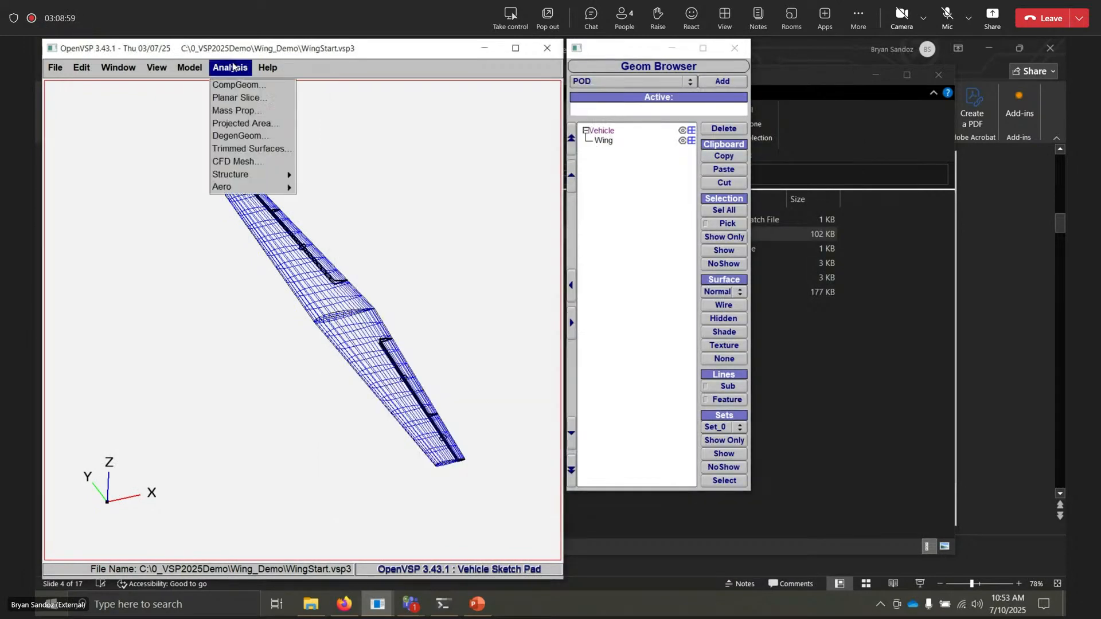
pyautogui.moveTo(232, 174)
pyautogui.click(322, 174)
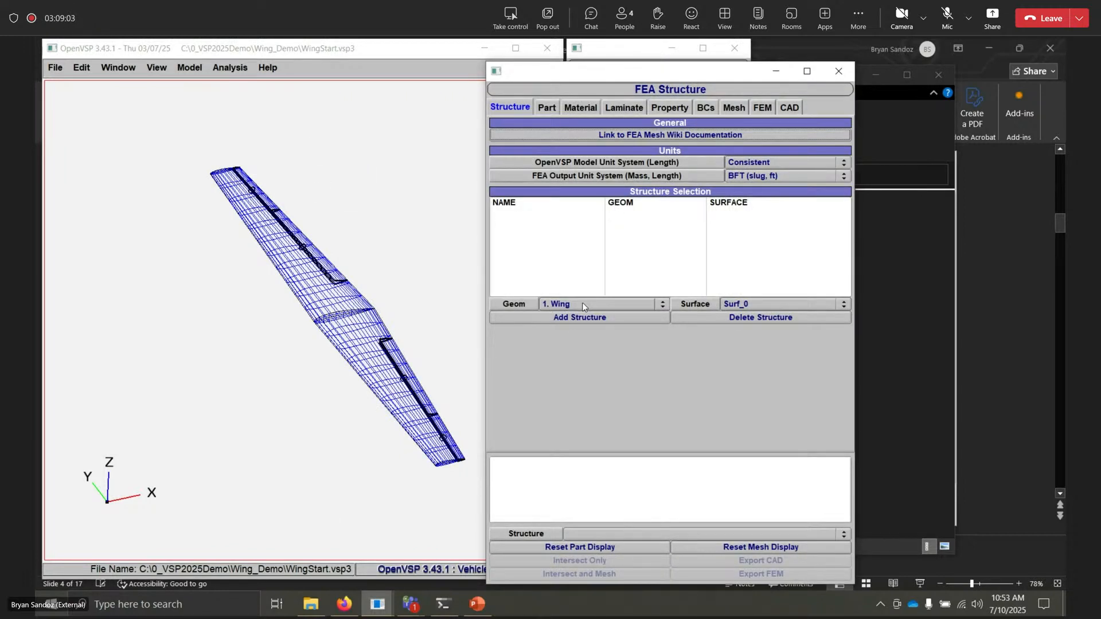
pyautogui.click(583, 320)
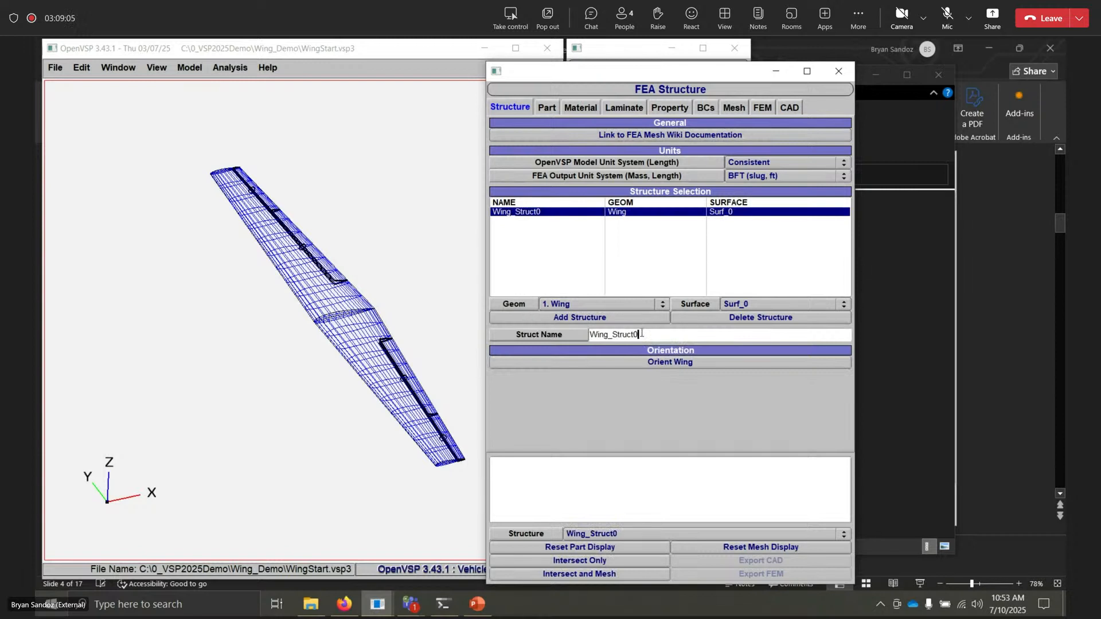
pyautogui.doubleClick(594, 335)
pyautogui.write('W')
pyautogui.press('Return')
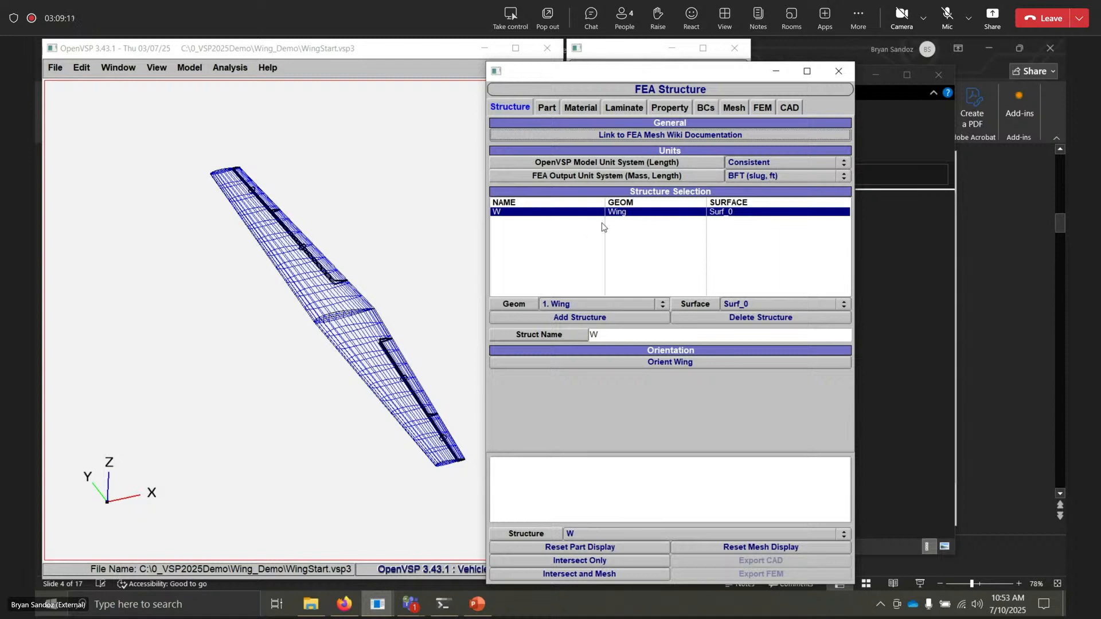
# - Set the OpenVSP model length unit to FT and the FEA output units to BIN (lbf sec²/in, in)
pyautogui.moveTo(367, 323); pyautogui.dragTo(363, 318, button='right')
pyautogui.moveTo(362, 318); pyautogui.dragTo(344, 316)
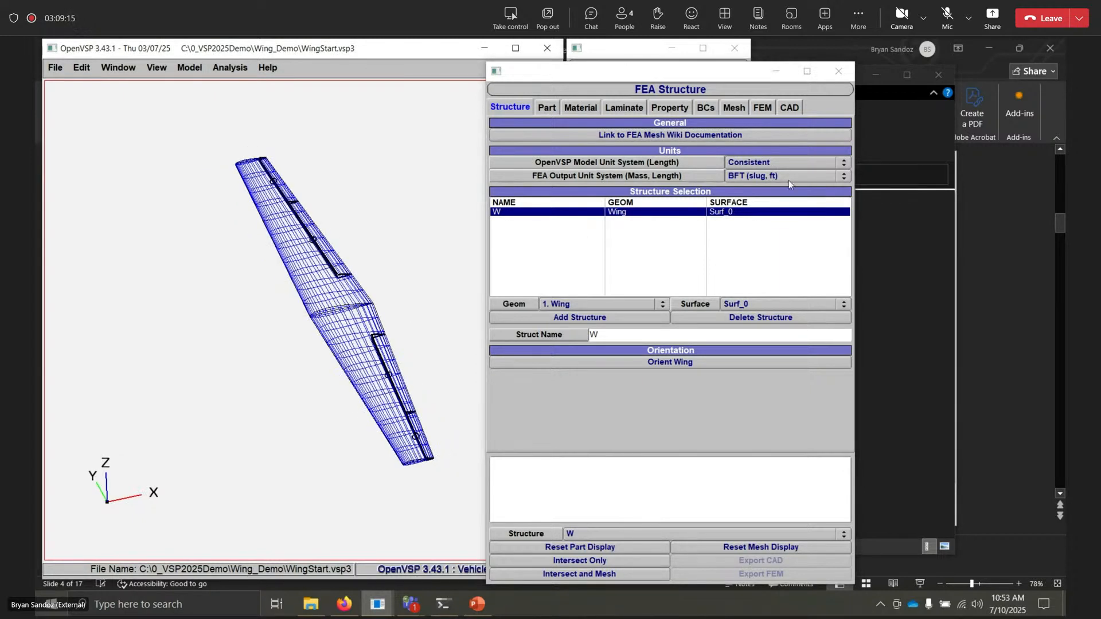
pyautogui.click(775, 160)
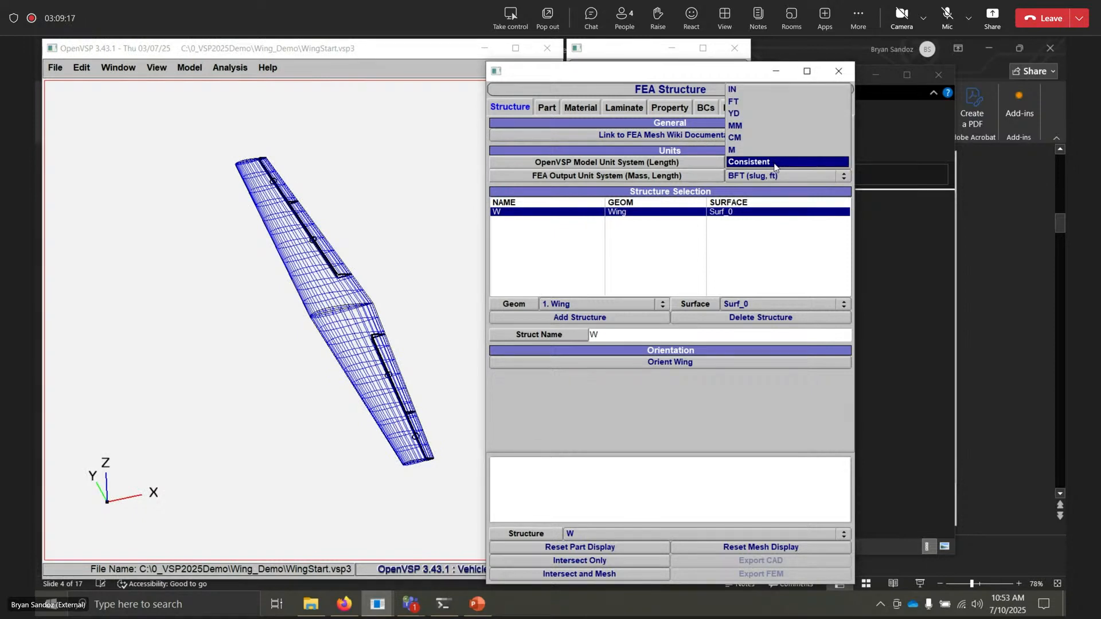
pyautogui.click(766, 102)
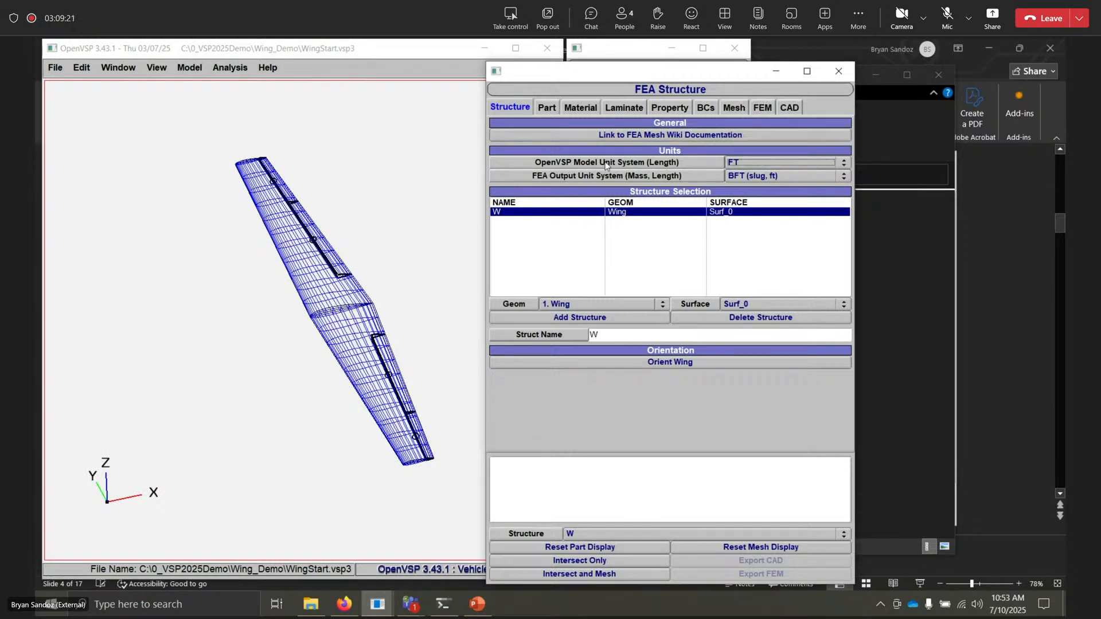
pyautogui.click(766, 176)
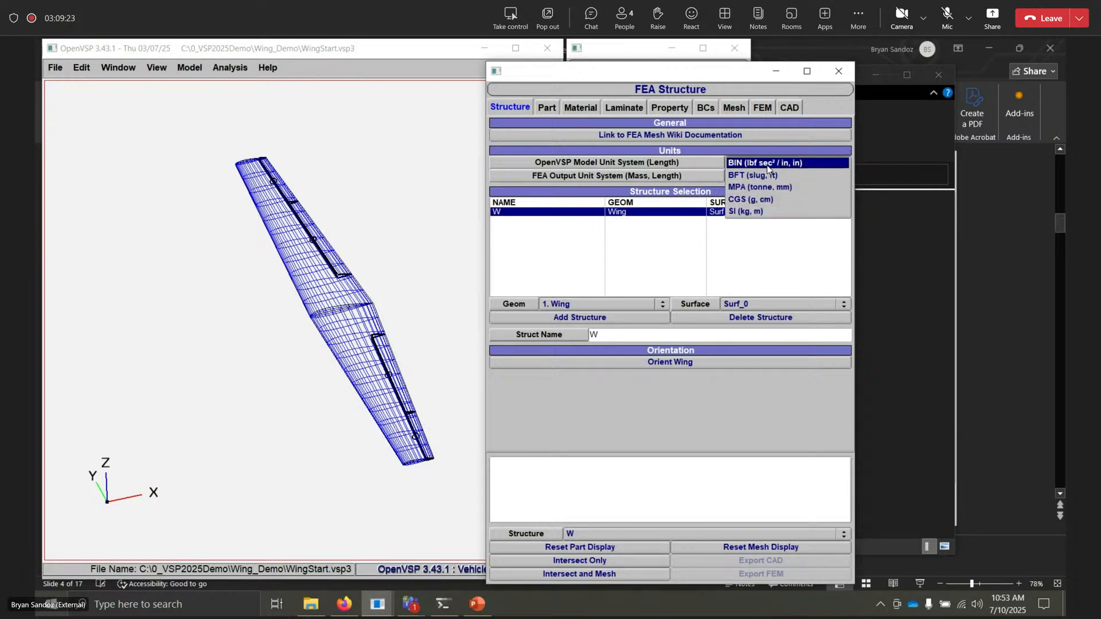
pyautogui.click(767, 164)
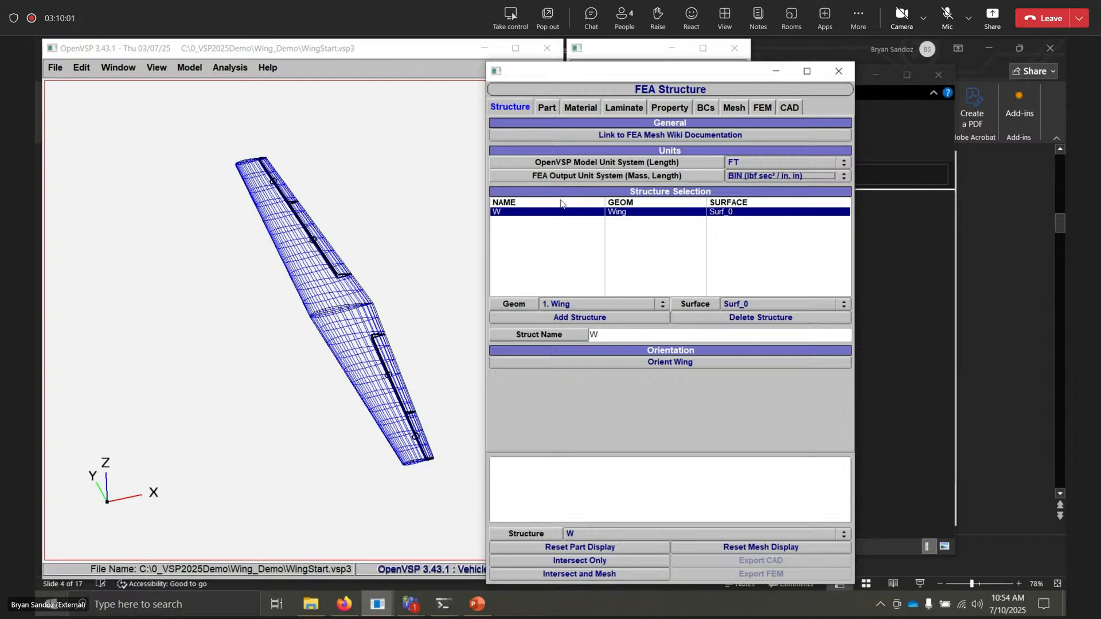
# - Review structure W's Skin part and the default material library, including the Glass Epoxy S2 3501-6 properties, and close the FEA setup
pyautogui.click(544, 109)
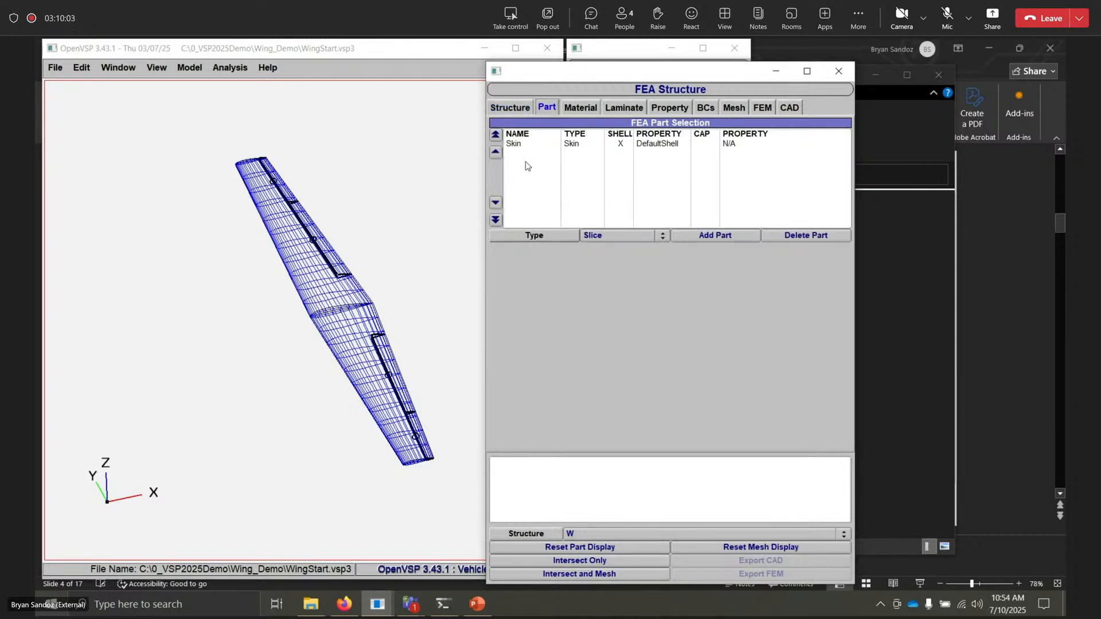
pyautogui.click(528, 146)
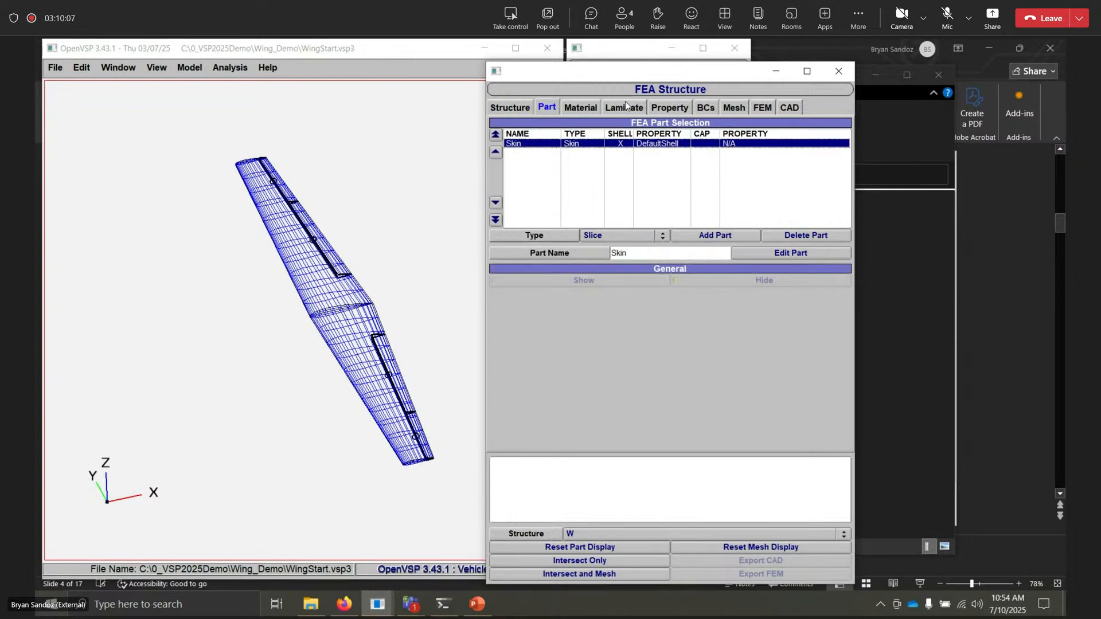
pyautogui.click(591, 109)
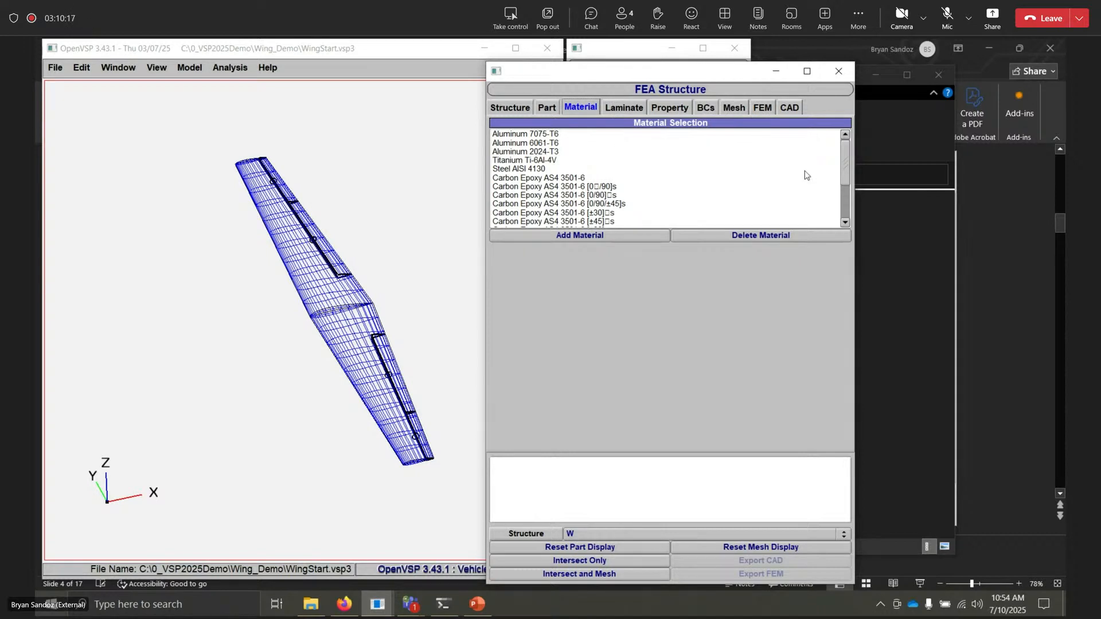
pyautogui.scroll(-3, 844, 155)
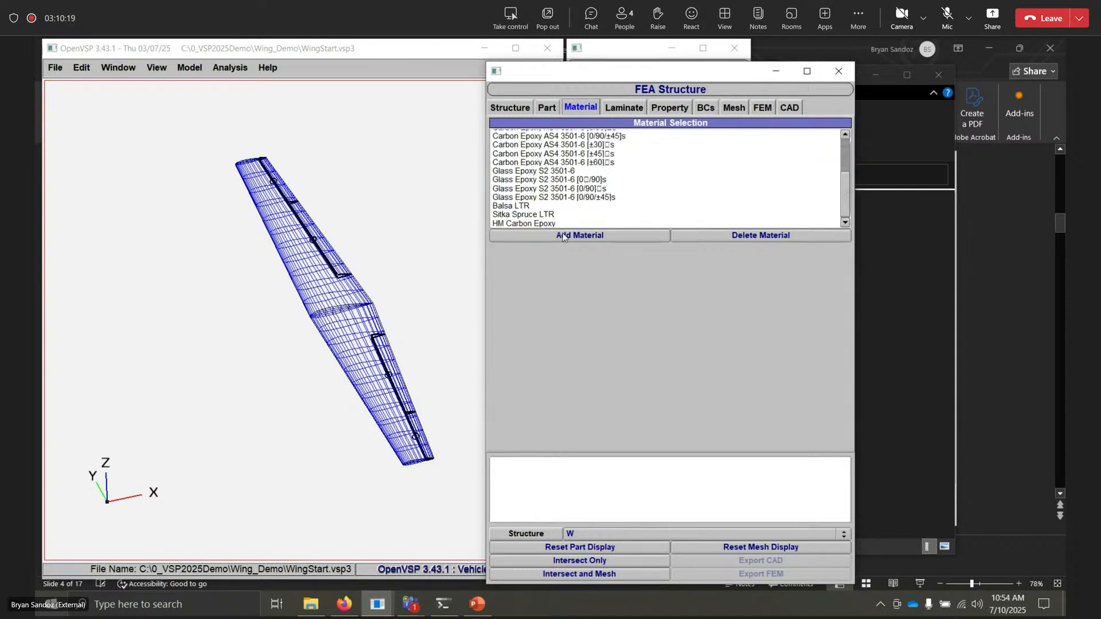
pyautogui.click(551, 179)
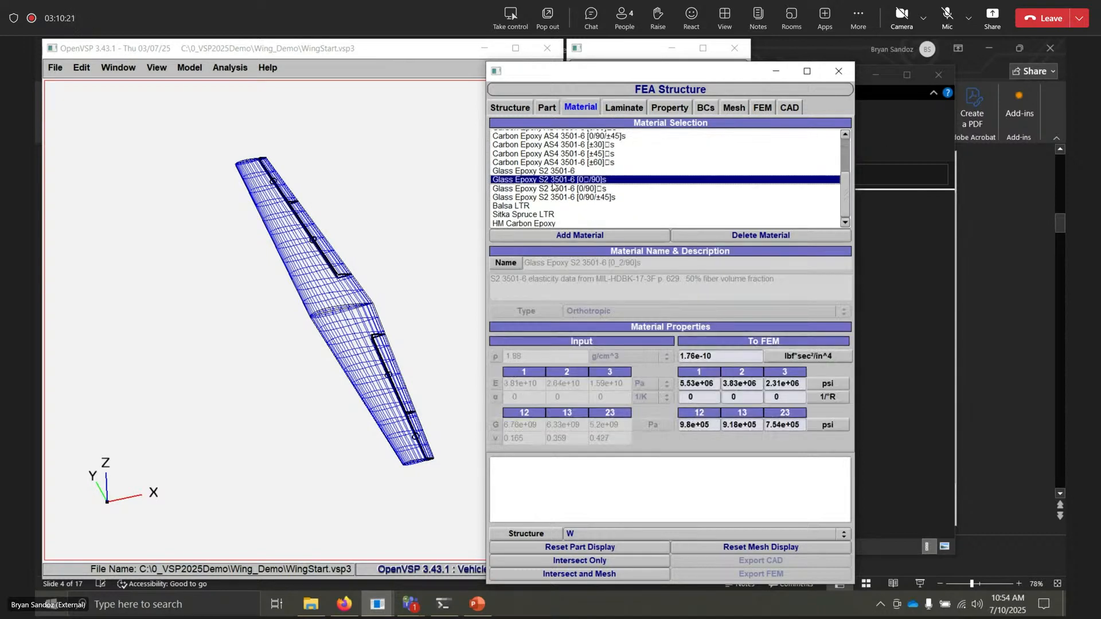
pyautogui.click(557, 189)
pyautogui.click(559, 197)
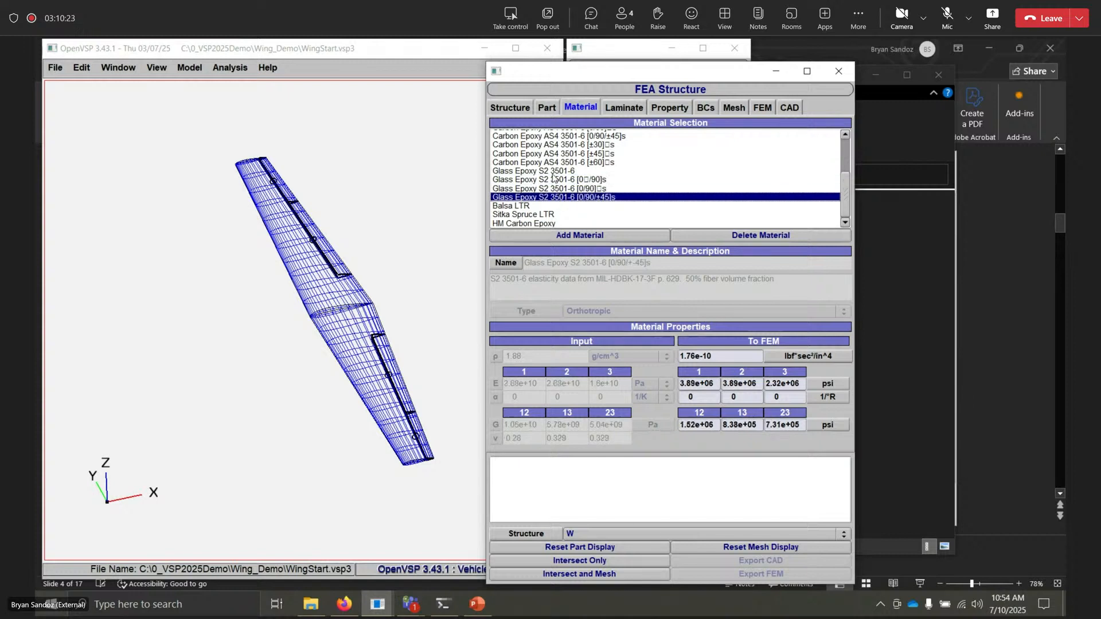
pyautogui.click(552, 174)
pyautogui.scroll(2, 657, 199)
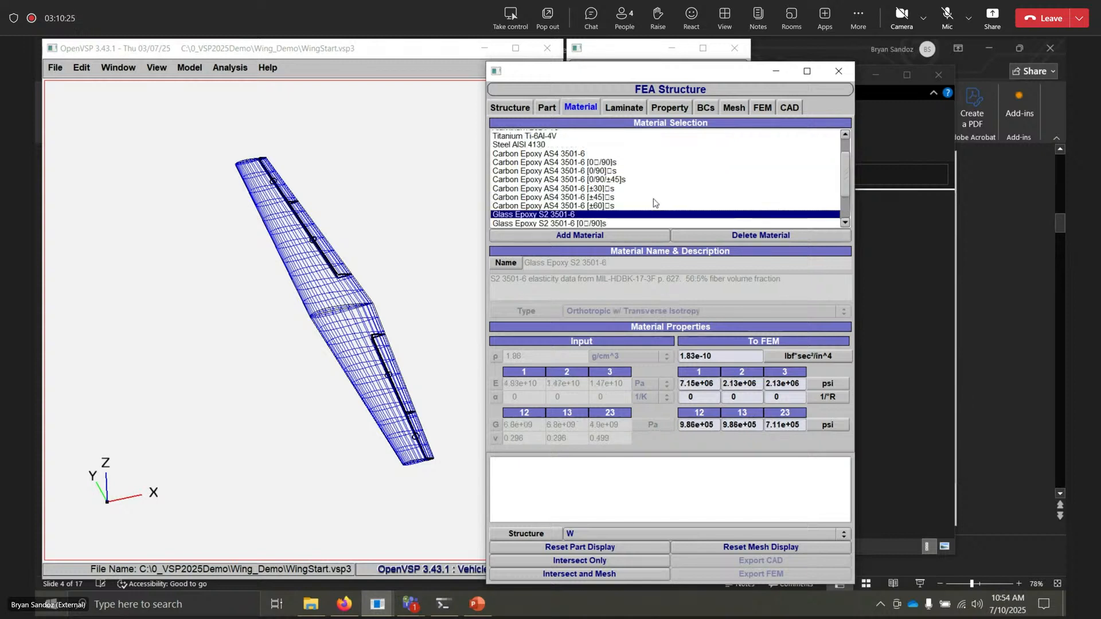
pyautogui.scroll(1, 654, 202)
pyautogui.scroll(-2, 658, 205)
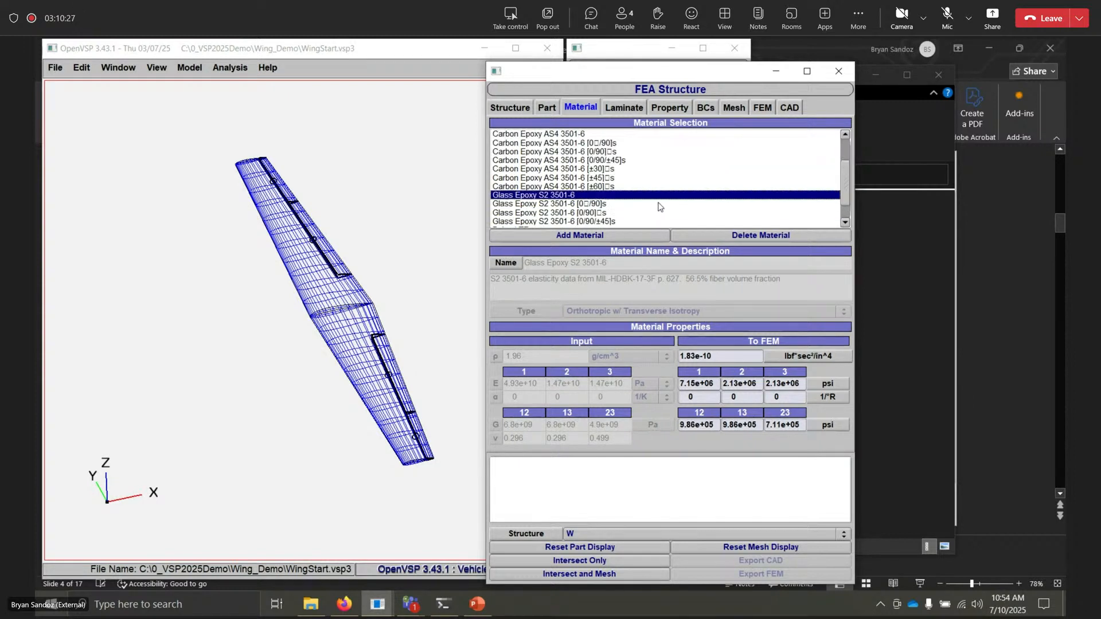
pyautogui.scroll(-1, 658, 207)
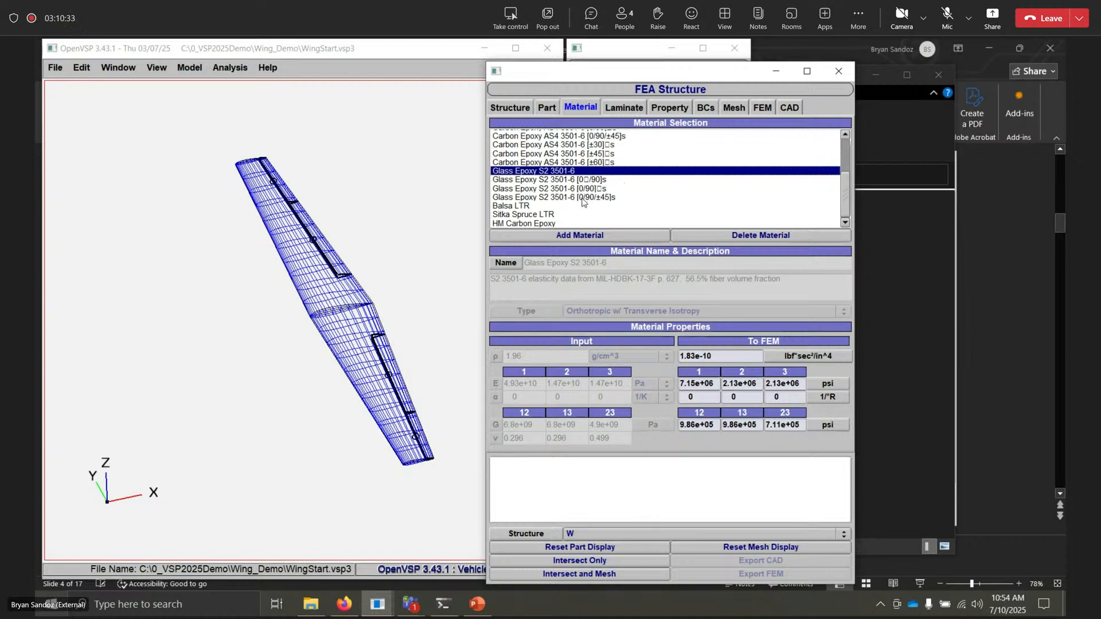
pyautogui.click(838, 71)
# - Locate Materials Starter.vsp3 in the Wing_Demo folder and insert it into the current wing model
pyautogui.click(311, 604)
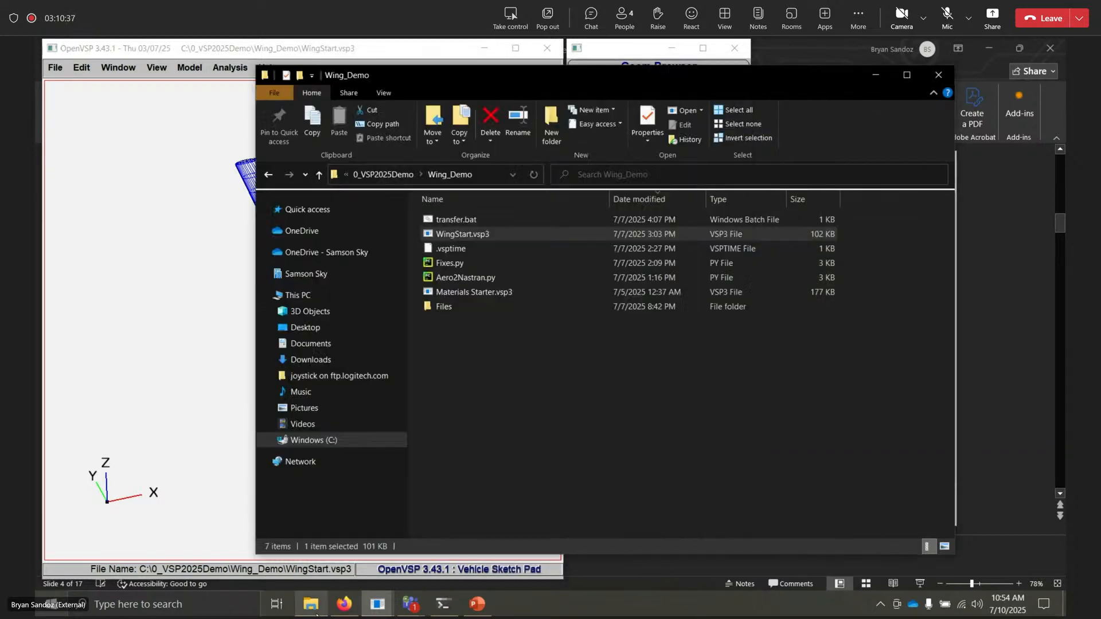
pyautogui.click(469, 295)
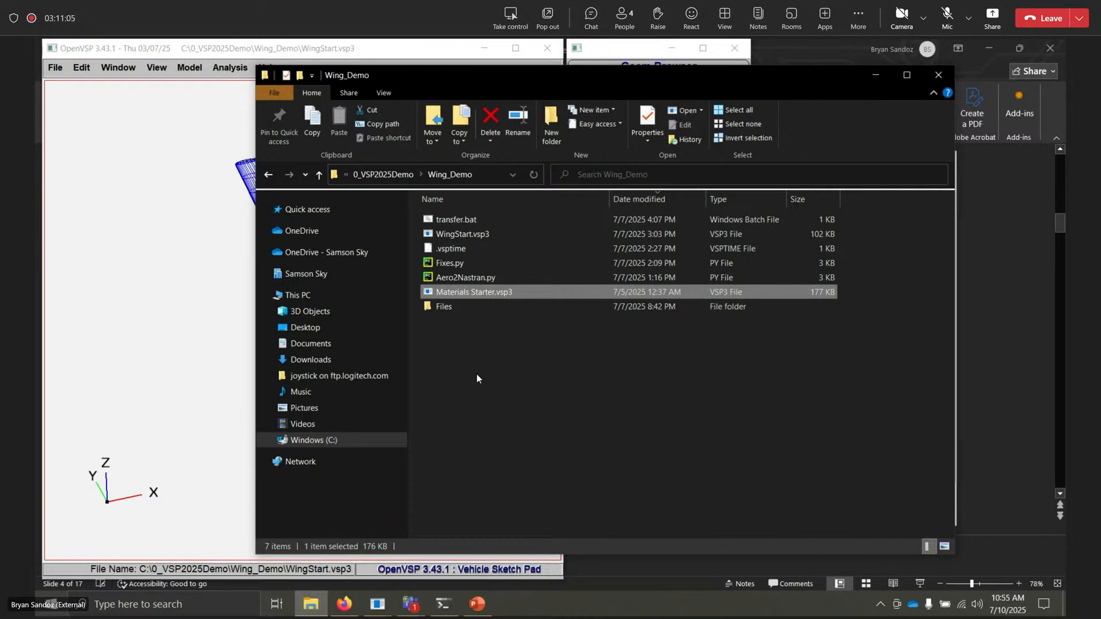
pyautogui.click(191, 112)
pyautogui.click(56, 70)
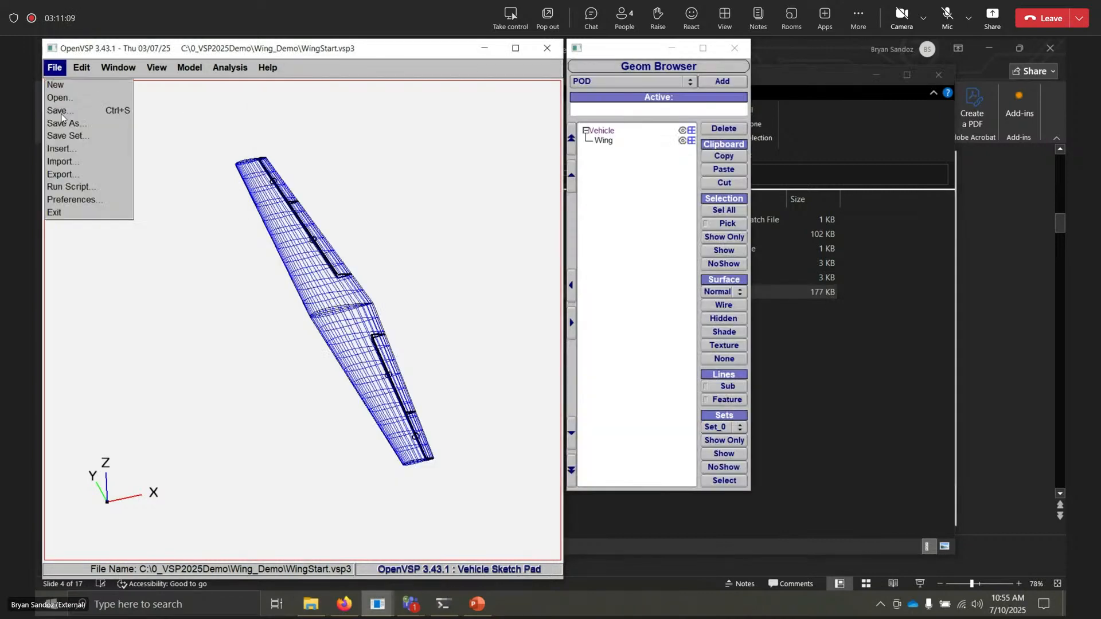
pyautogui.click(64, 149)
pyautogui.click(223, 172)
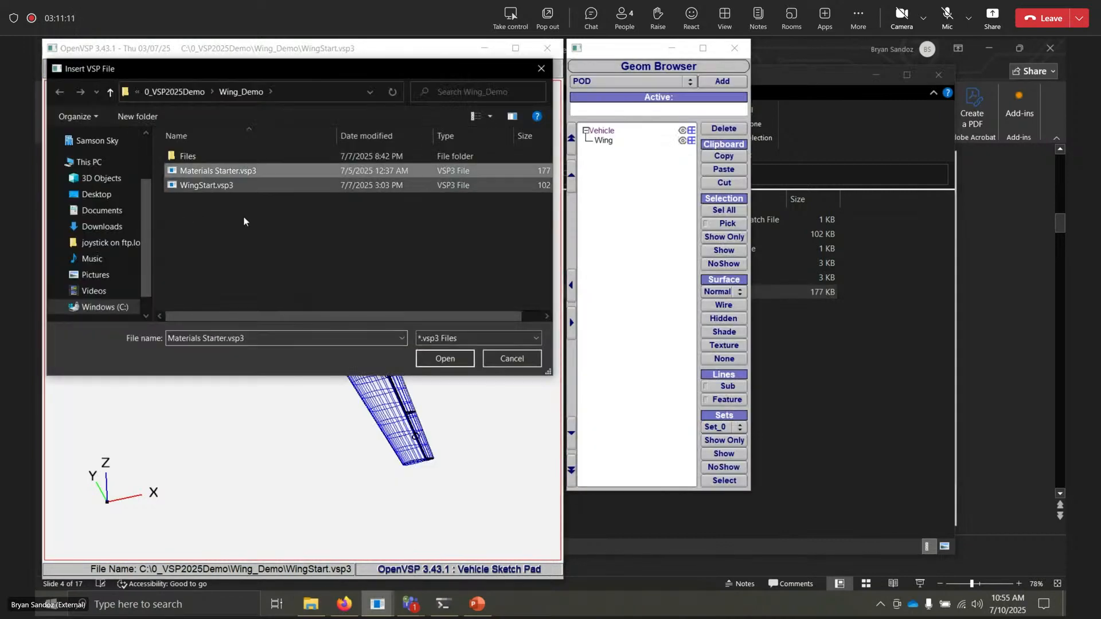
pyautogui.click(442, 359)
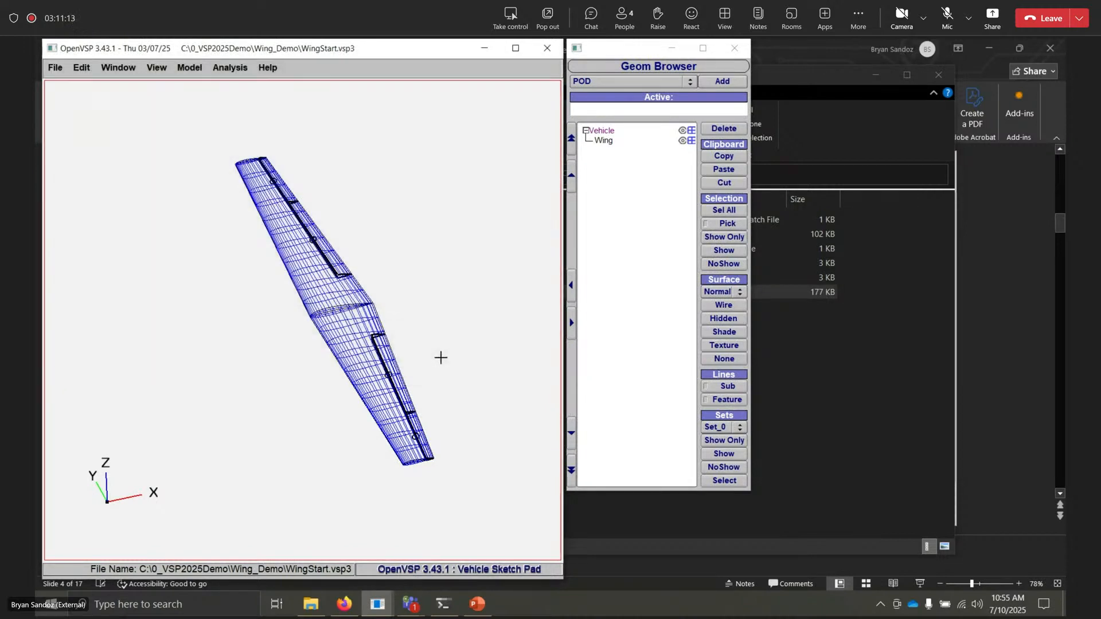
# - Reopen the FEA Structure setup and examine the imported T700 PW Env160, T700 Uni Env160, 7781 PW Env160 and HT-61 Core materials
pyautogui.click(228, 67)
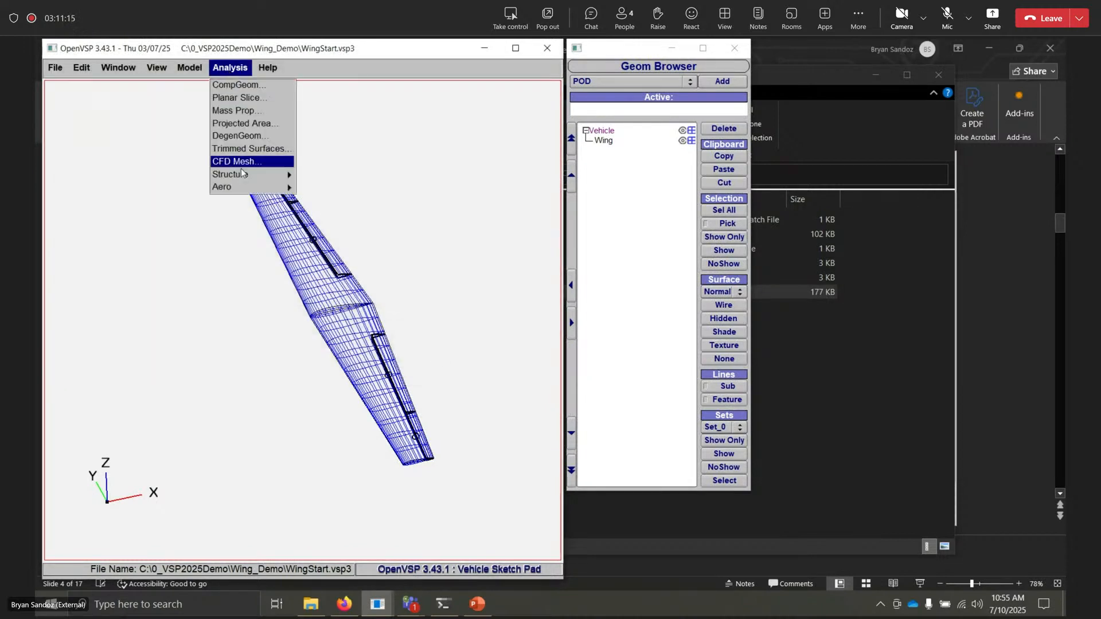
pyautogui.moveTo(252, 172)
pyautogui.click(326, 176)
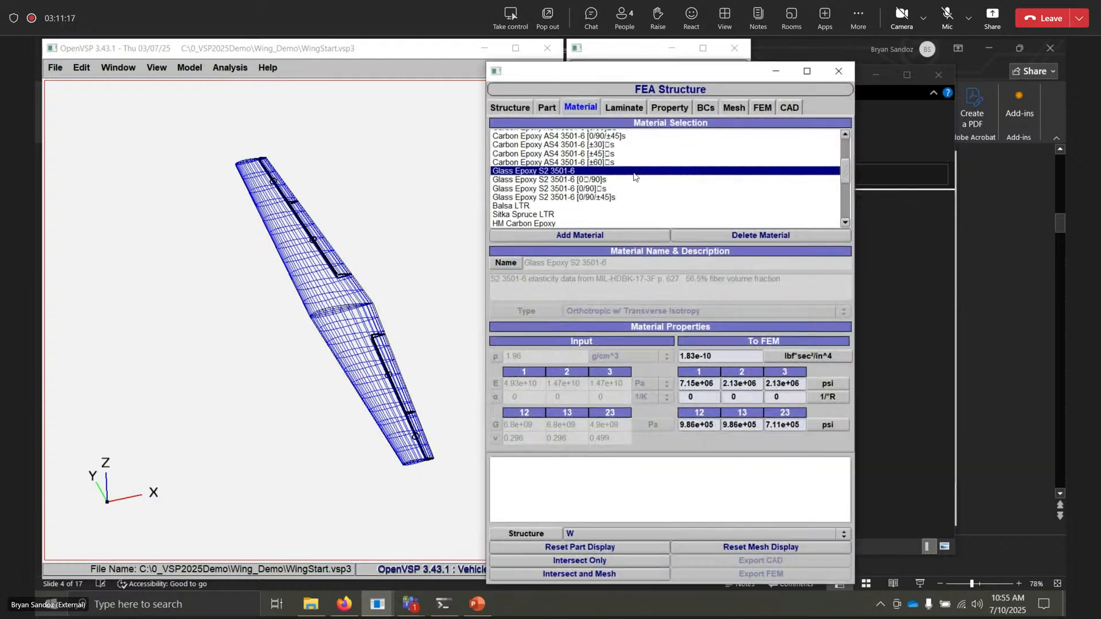
pyautogui.scroll(-3, 582, 178)
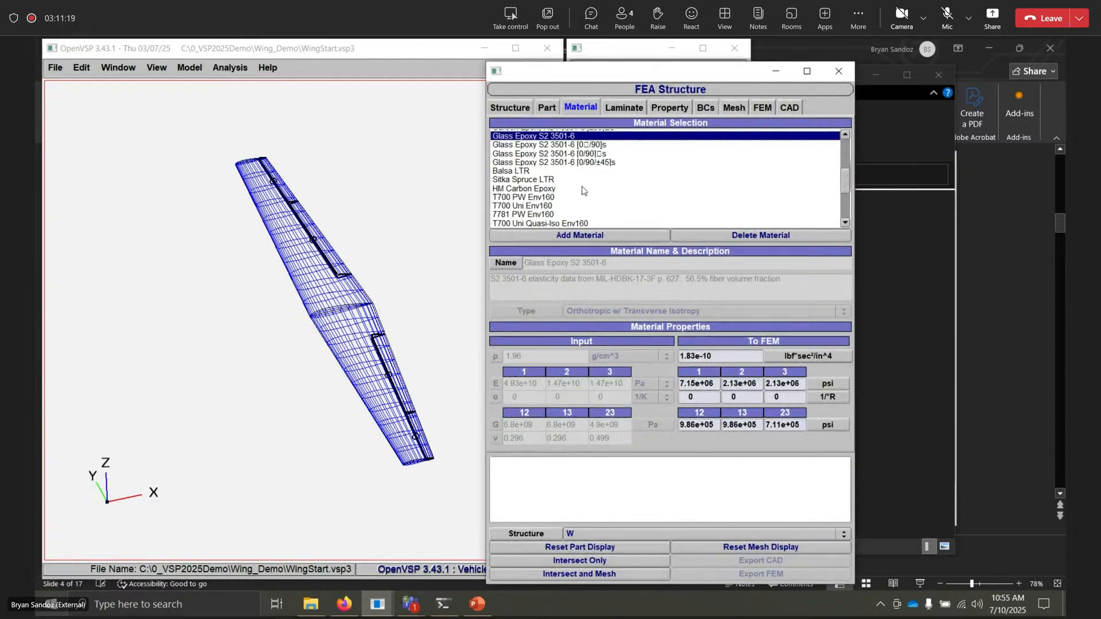
pyautogui.click(508, 171)
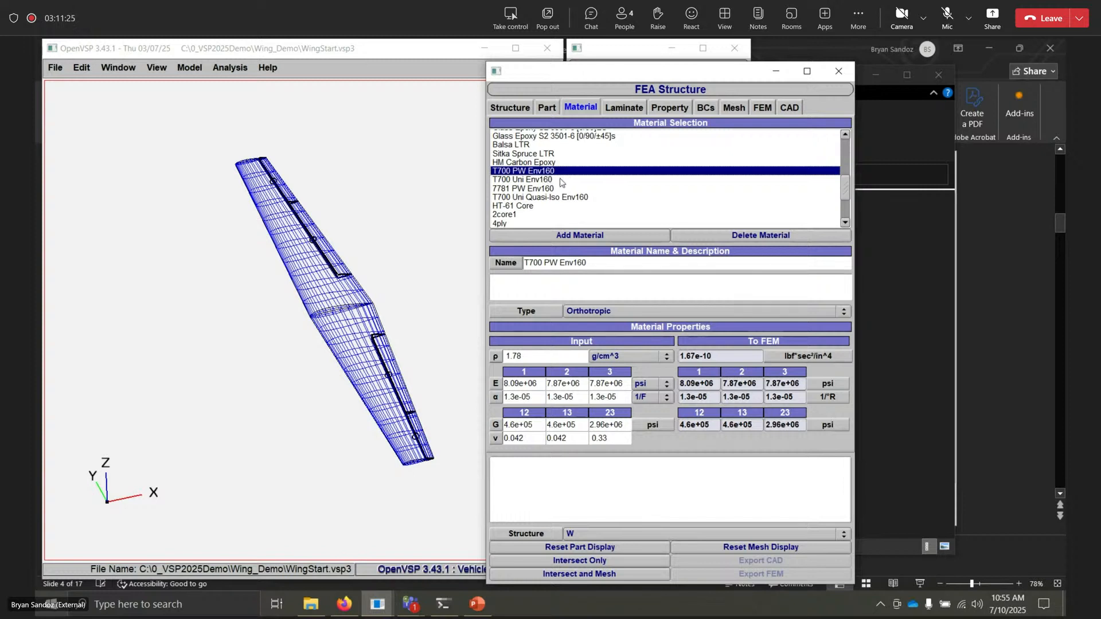
pyautogui.click(530, 181)
pyautogui.click(530, 190)
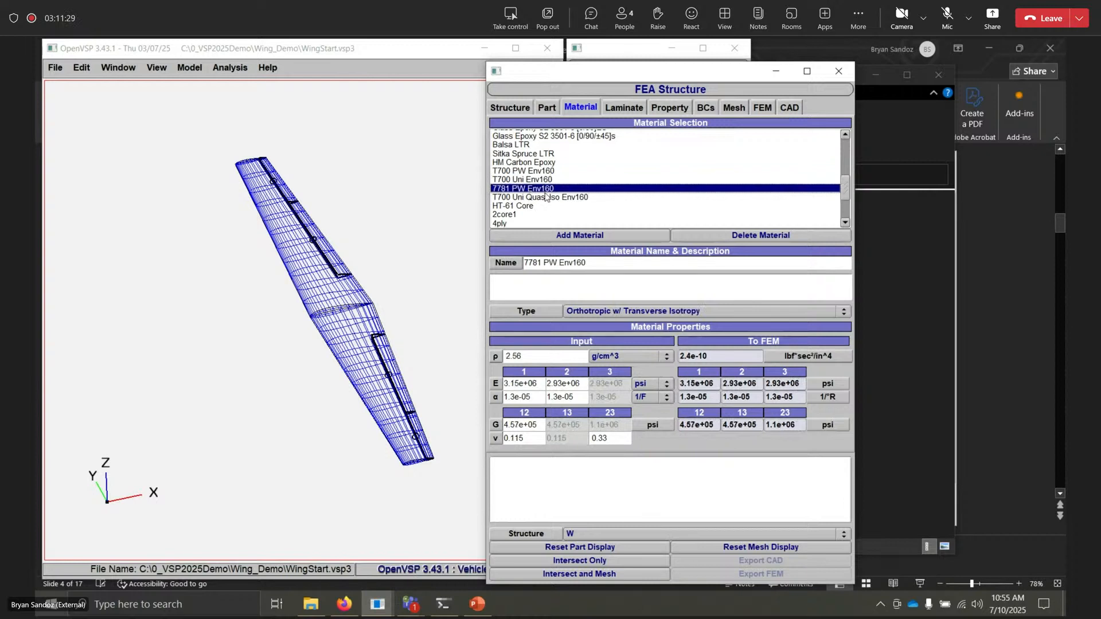
pyautogui.click(516, 206)
pyautogui.scroll(-2, 556, 215)
pyautogui.scroll(-1, 527, 185)
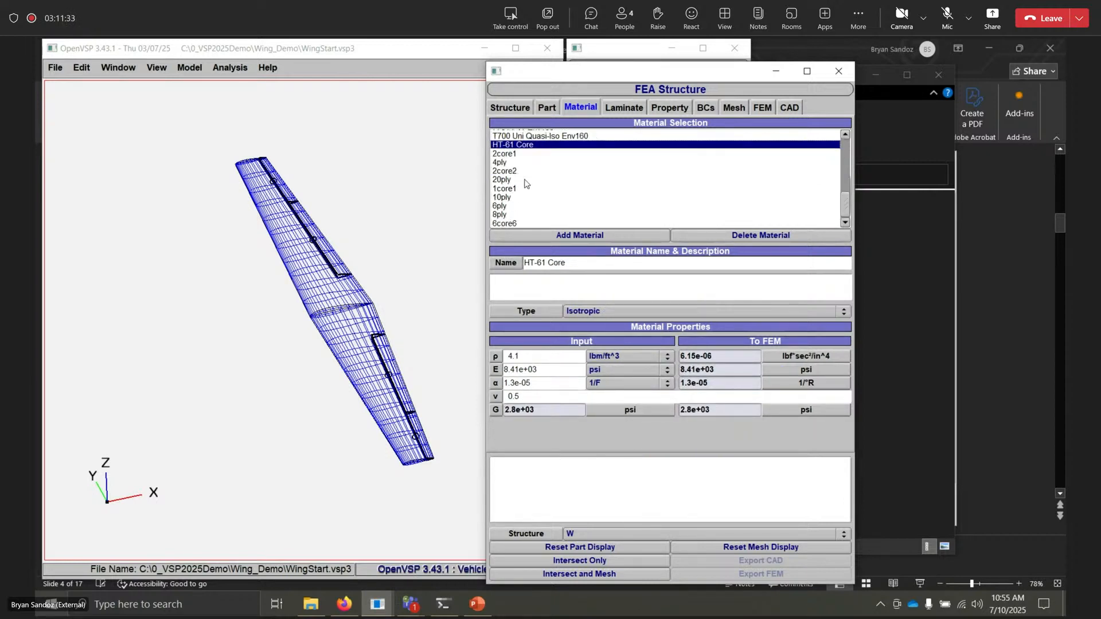
# - Review the imported laminate materials from 2core1 through 6ply, including the lamina schedule of 6ply
pyautogui.click(512, 154)
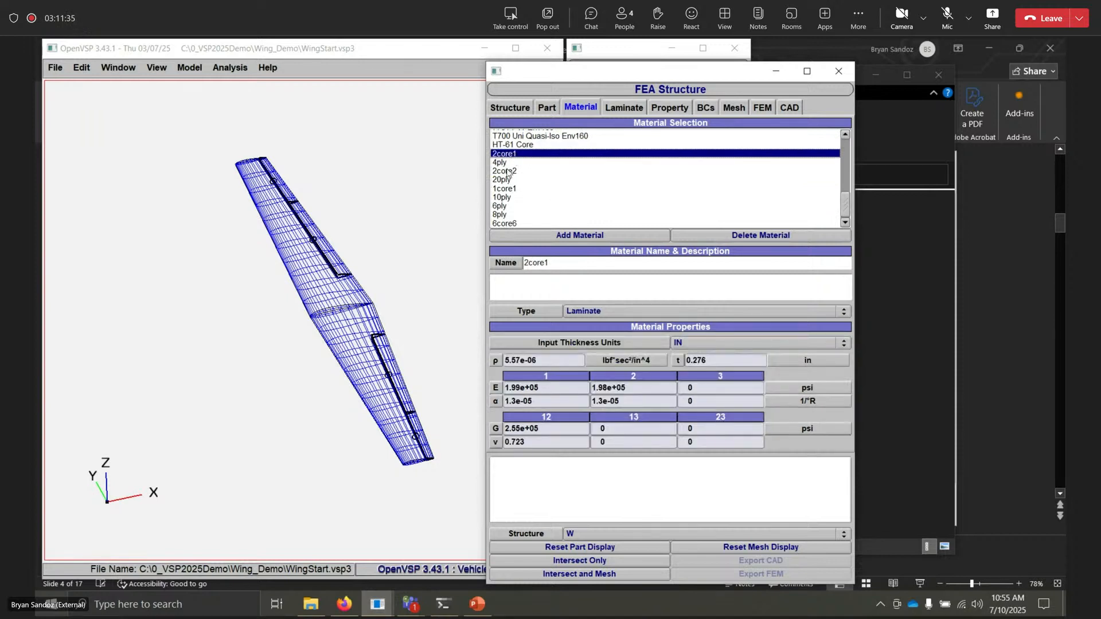
pyautogui.click(511, 163)
pyautogui.click(511, 171)
pyautogui.click(511, 180)
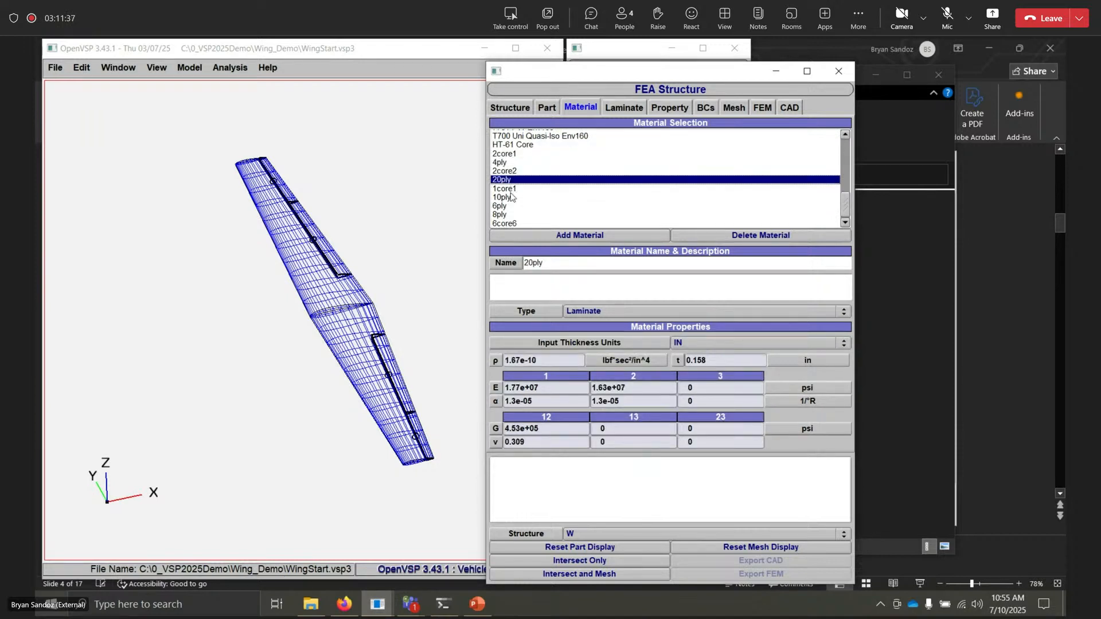
pyautogui.click(512, 188)
pyautogui.click(513, 197)
pyautogui.click(513, 205)
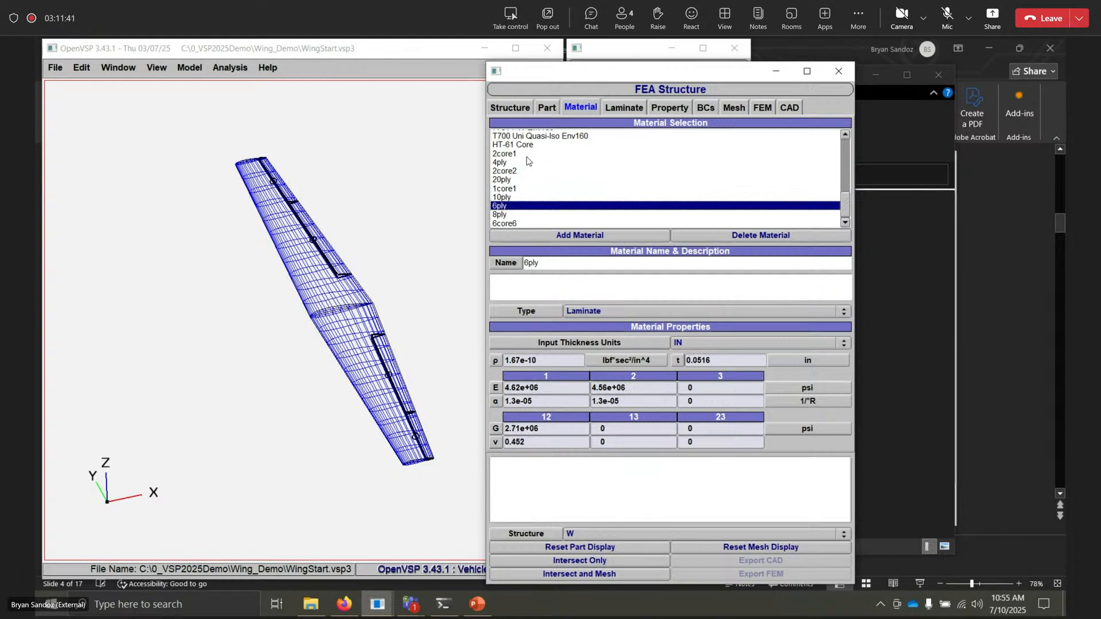
pyautogui.scroll(2, 539, 170)
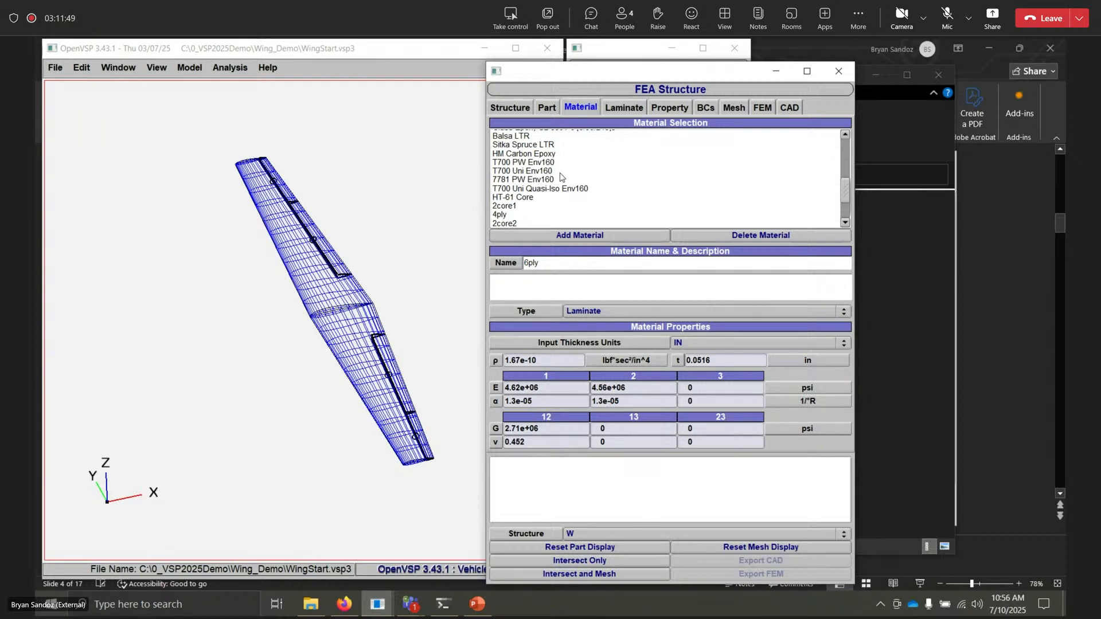
pyautogui.scroll(-2, 563, 183)
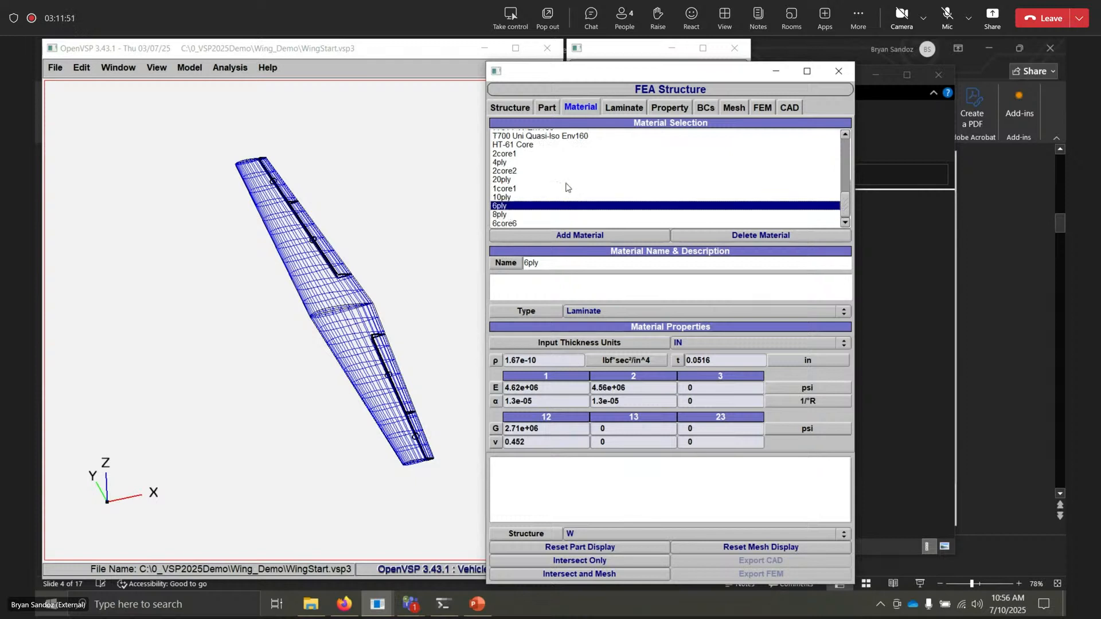
pyautogui.click(628, 108)
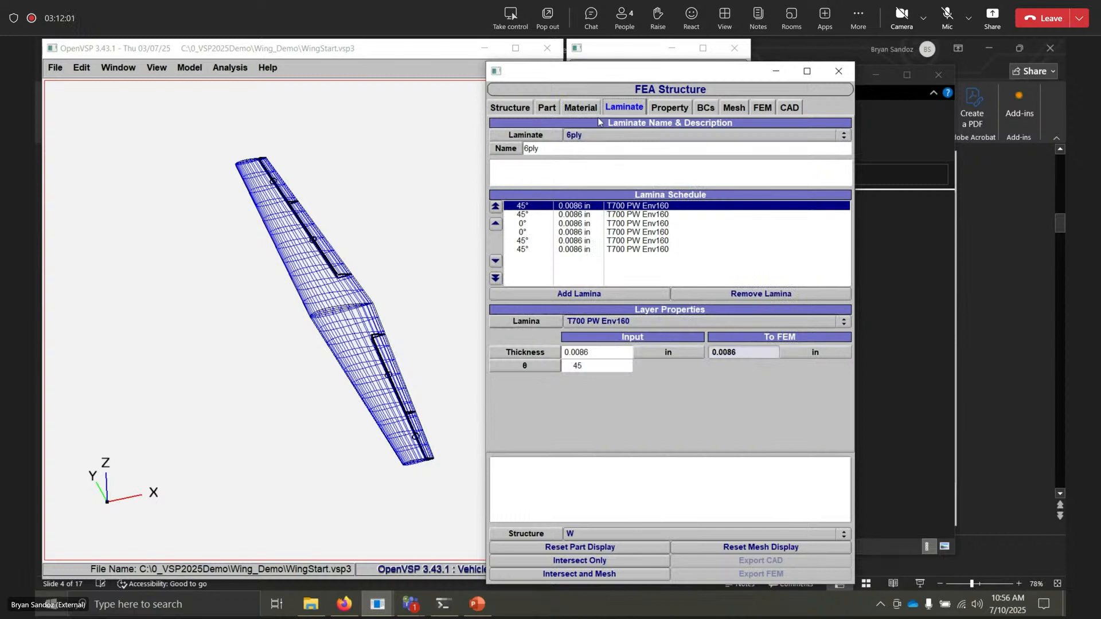
pyautogui.click(580, 108)
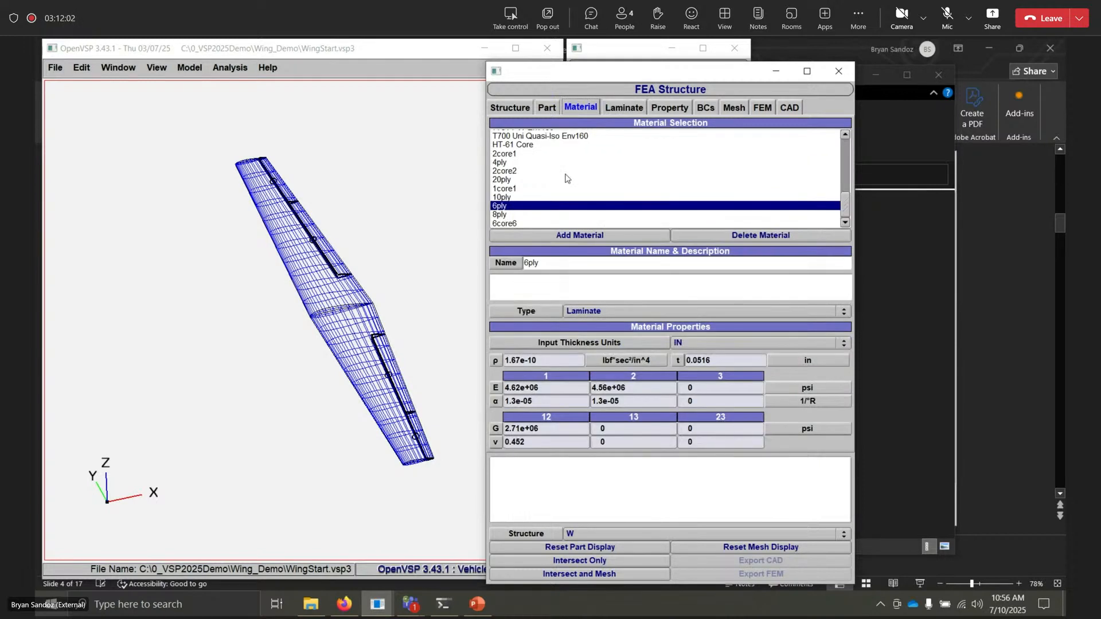
# - Add a new material named 4core4 and set its type to Laminate
pyautogui.click(589, 236)
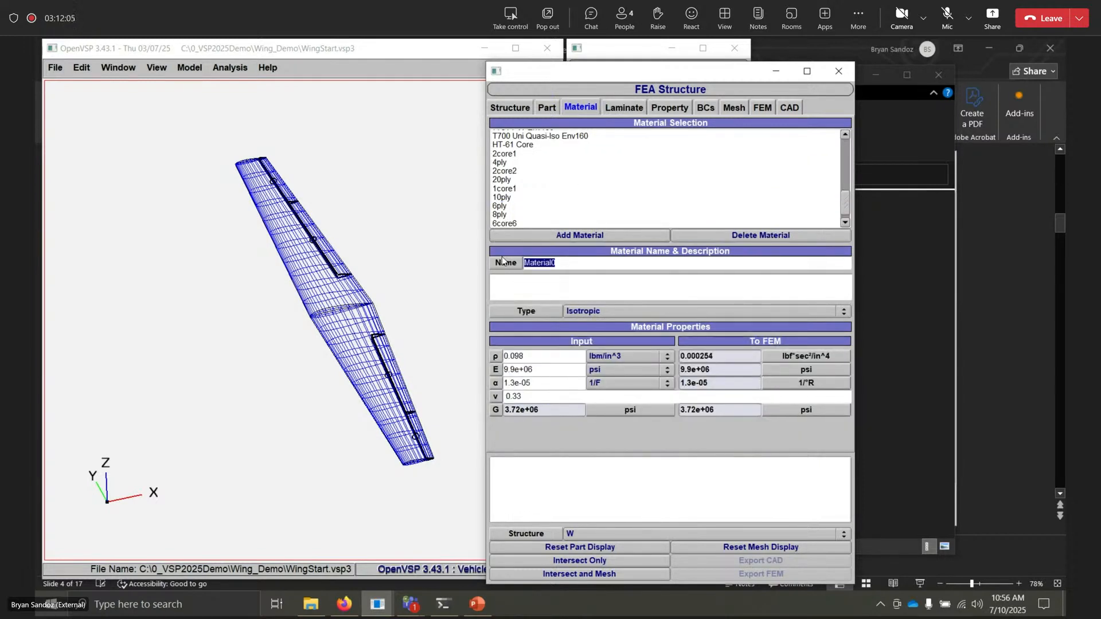
pyautogui.write('4core4')
pyautogui.click(609, 311)
pyautogui.click(596, 347)
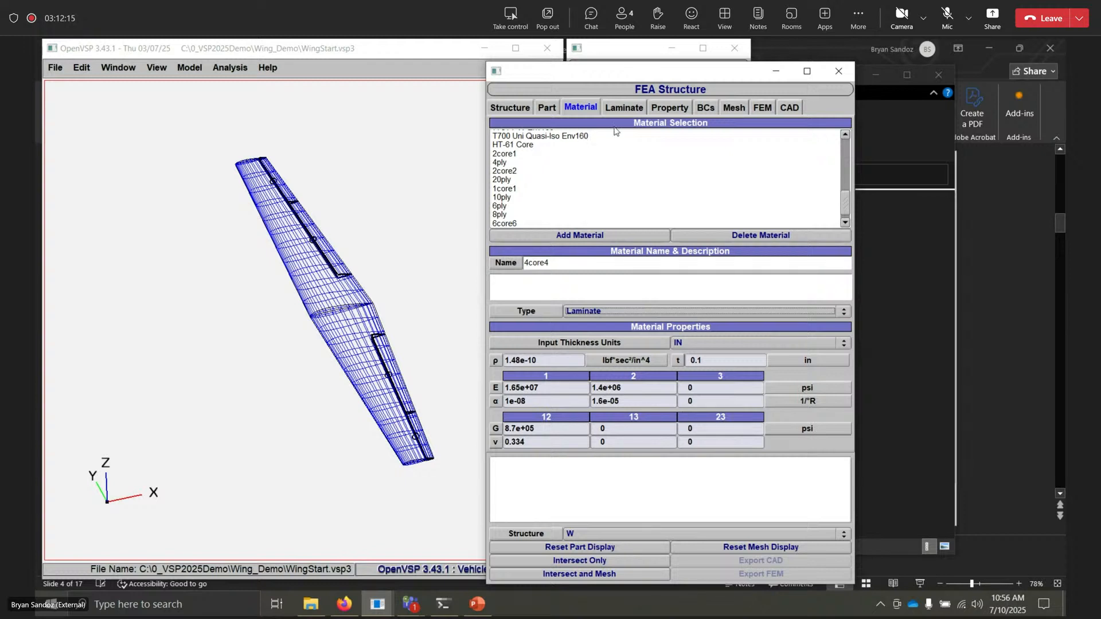
# - Define the first lamina of 4core4 as T700 PW Env160 with a thickness of 0.0086 in and a 45° orientation
pyautogui.click(624, 108)
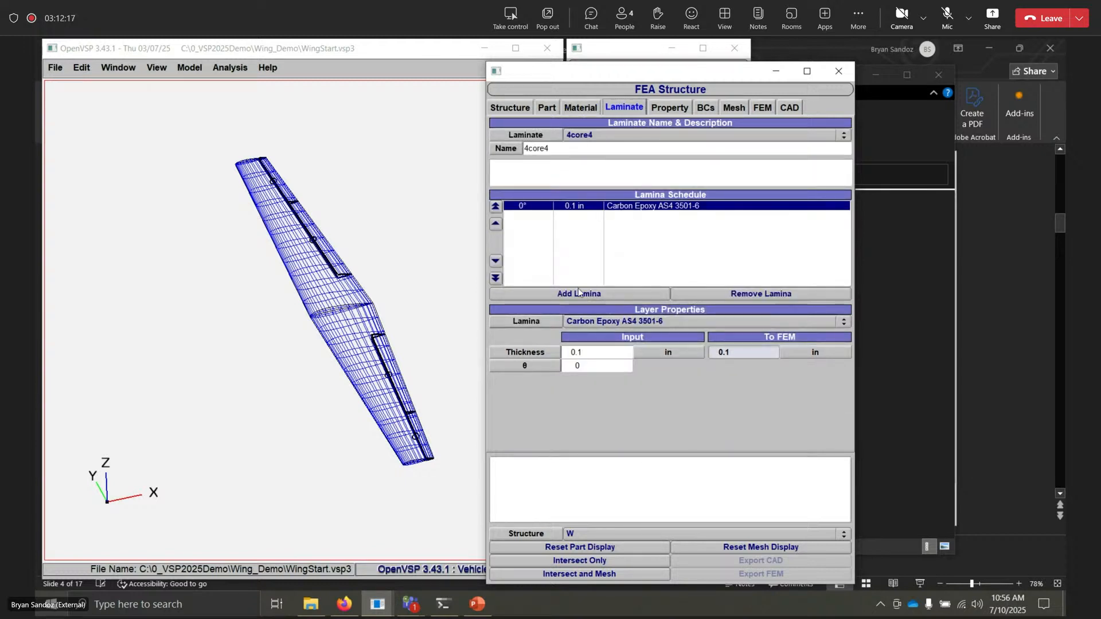
pyautogui.click(628, 323)
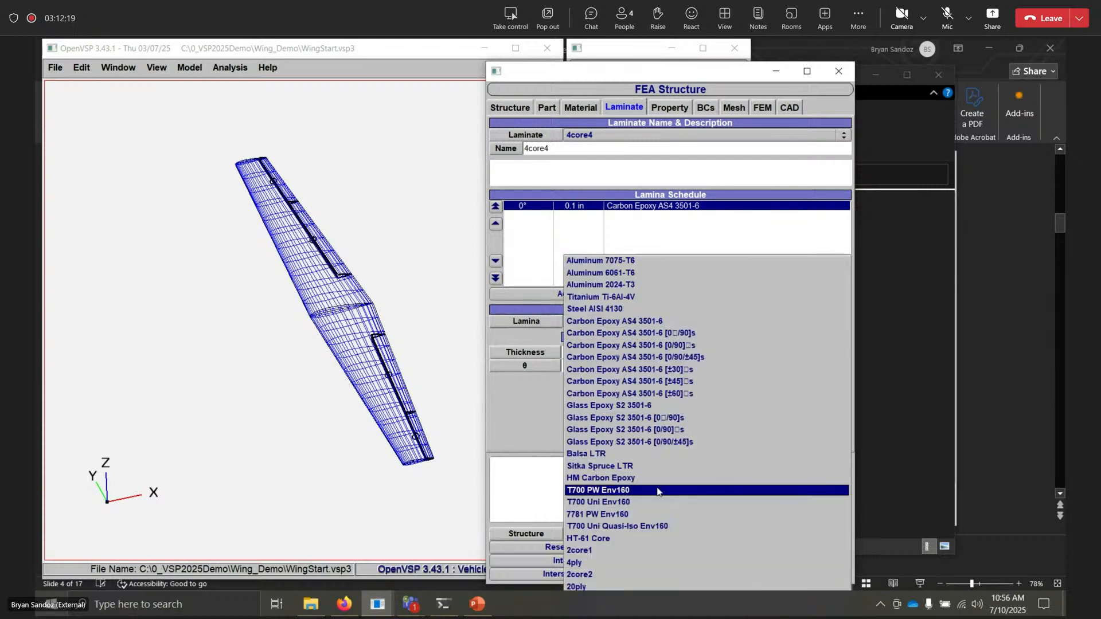
pyautogui.click(636, 491)
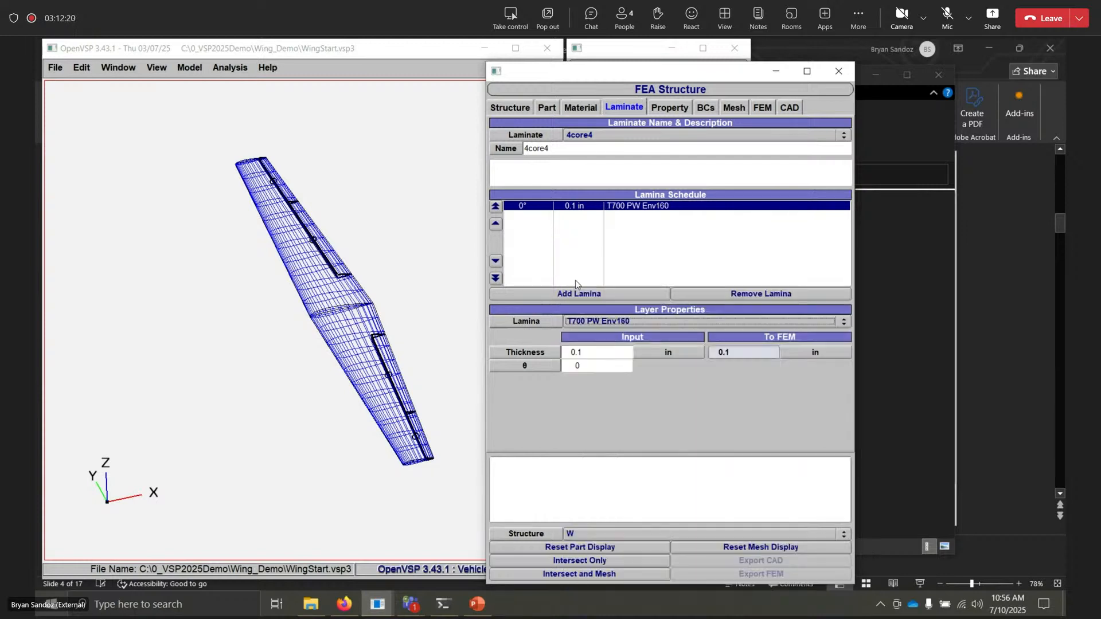
pyautogui.doubleClick(593, 357)
pyautogui.write('0.0086')
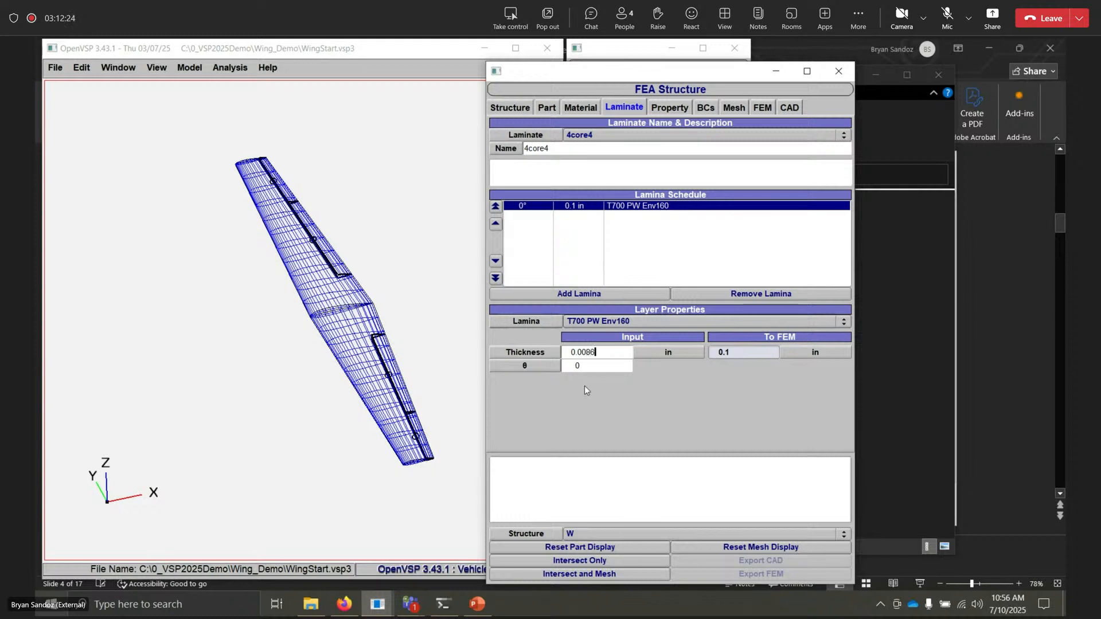
pyautogui.click(601, 372)
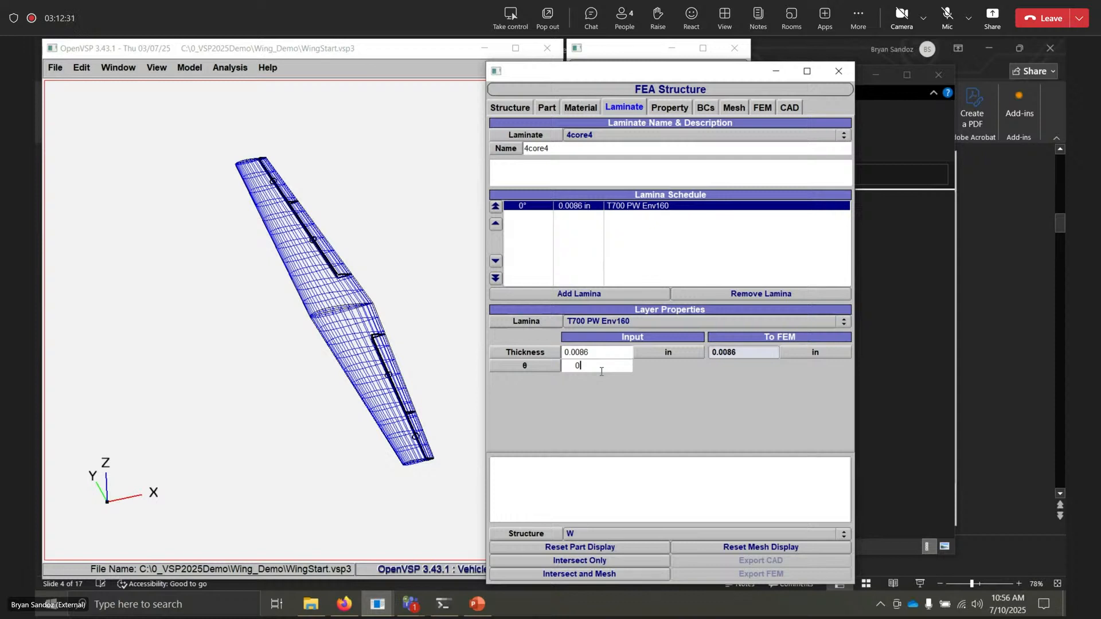
pyautogui.write('45')
pyautogui.press('Return')
# - Add a second T700 PW Env160 lamina to 4core4 and set its orientation angle to 0°
pyautogui.click(600, 294)
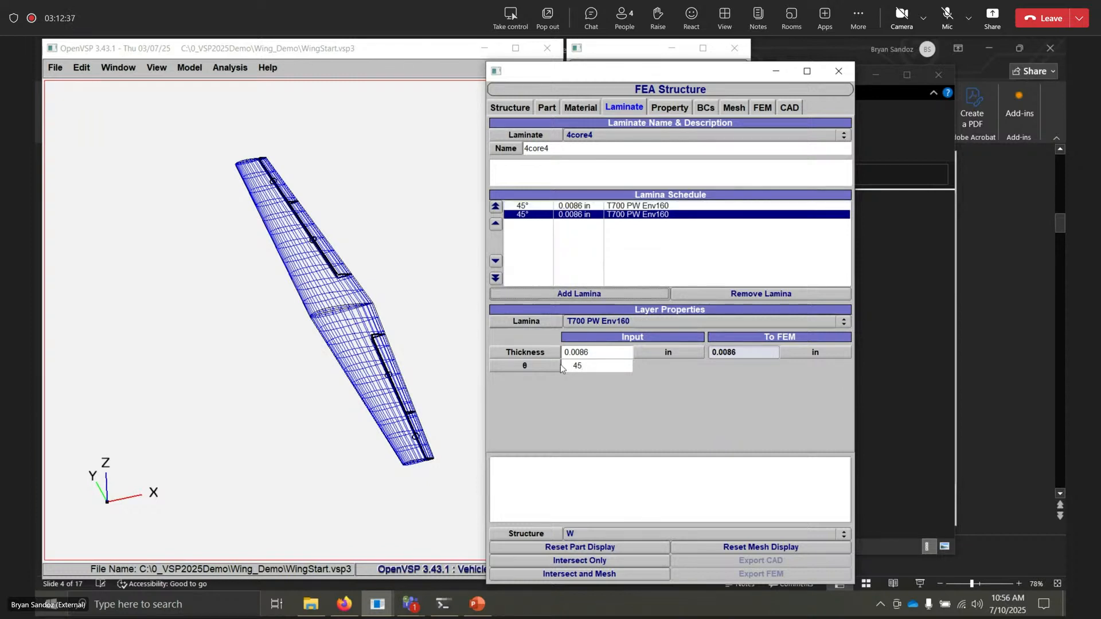
pyautogui.doubleClick(588, 371)
pyautogui.write('0')
pyautogui.press('Return')
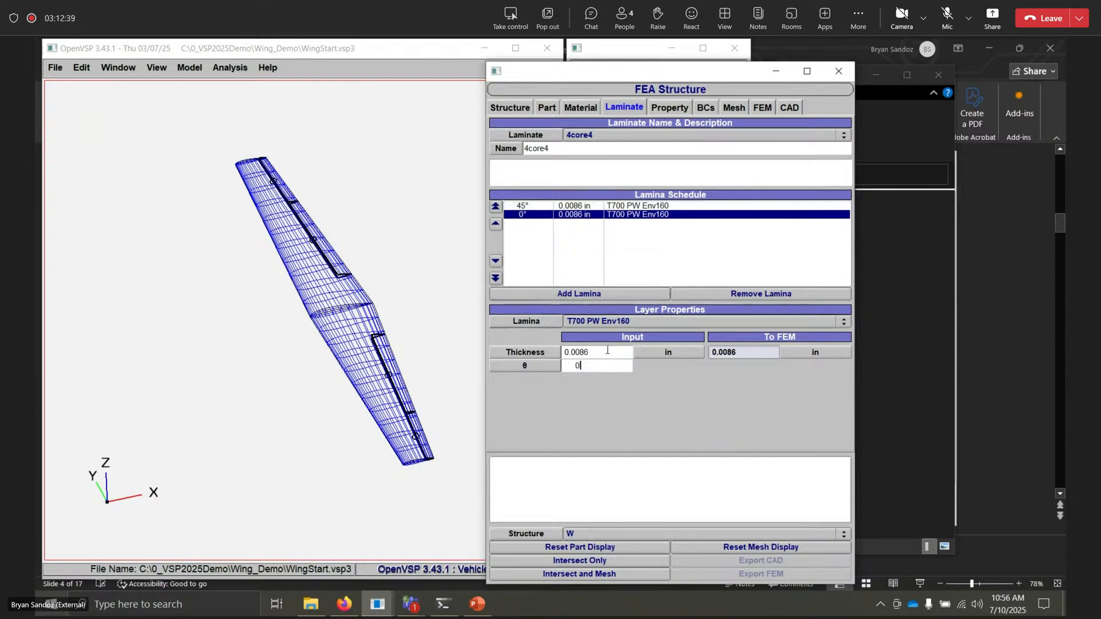
pyautogui.click(628, 322)
pyautogui.click(628, 322)
pyautogui.click(626, 325)
pyautogui.click(625, 324)
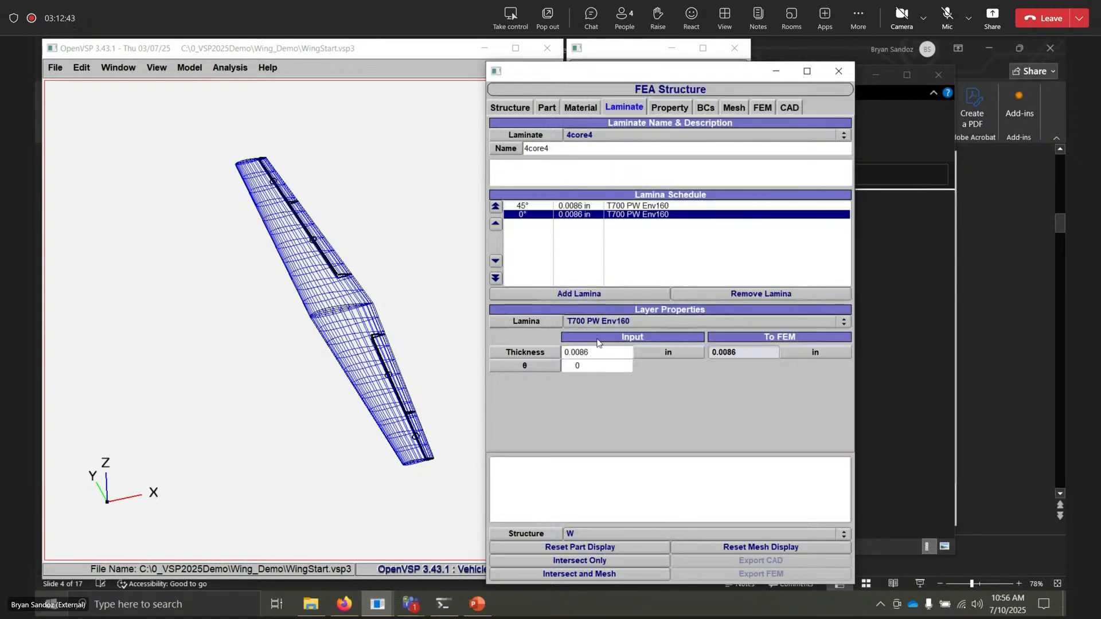
# - Add a third lamina made of HT-61 Core with a thickness of 0.25 in
pyautogui.click(587, 294)
pyautogui.click(619, 325)
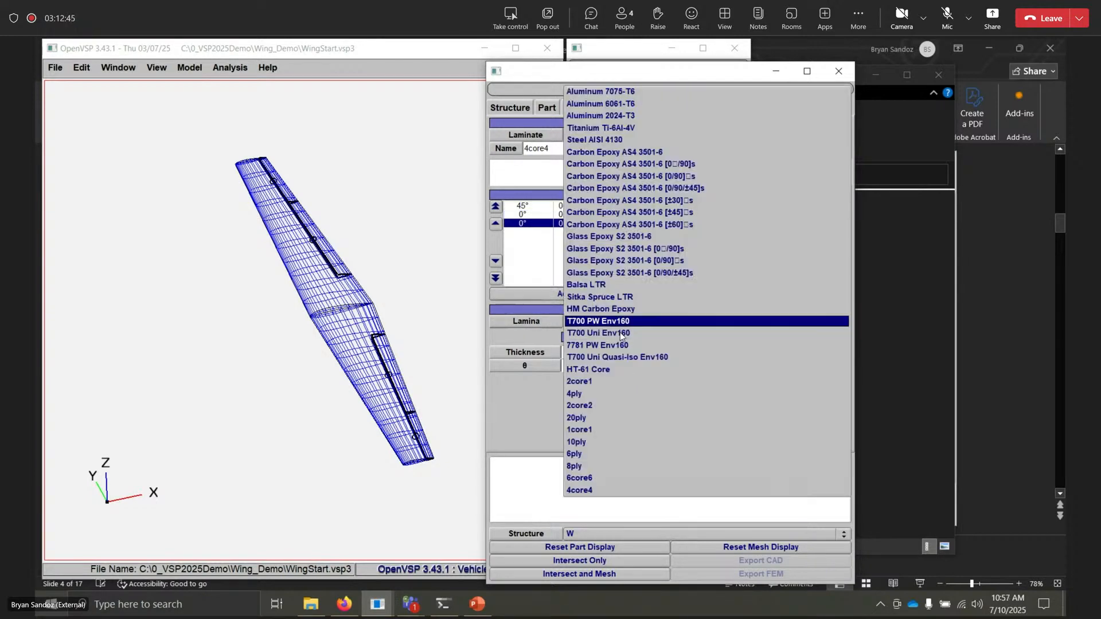
pyautogui.click(608, 370)
pyautogui.doubleClick(593, 358)
pyautogui.write('0.3')
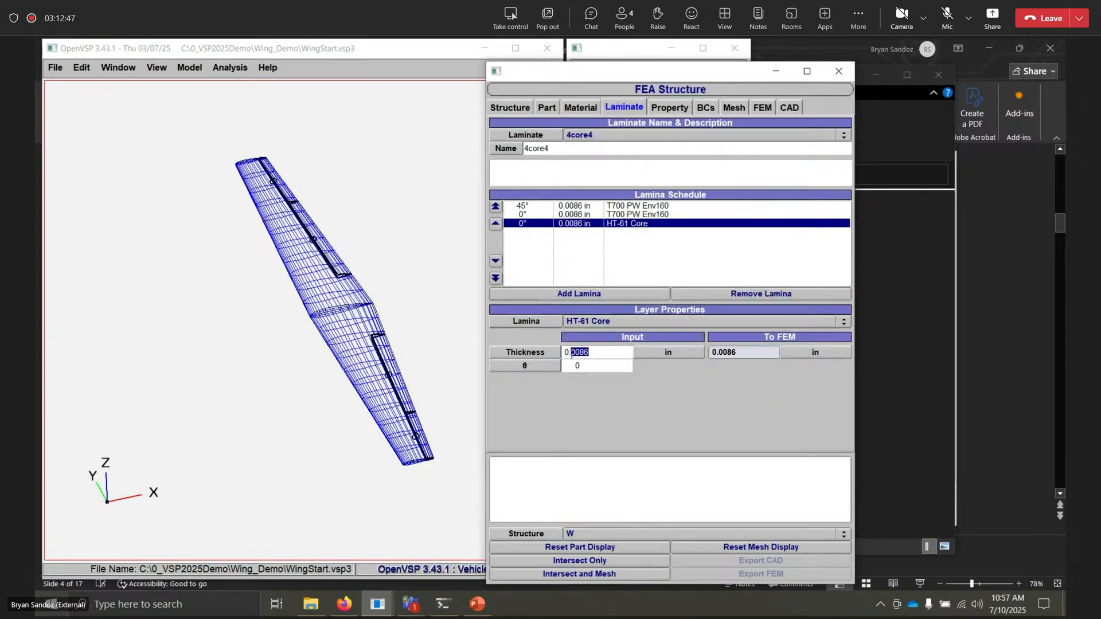
pyautogui.write('75')
pyautogui.press('BackSpace')
pyautogui.press('BackSpace')
pyautogui.press('BackSpace')
pyautogui.press('BackSpace')
pyautogui.write('.25')
pyautogui.click(597, 366)
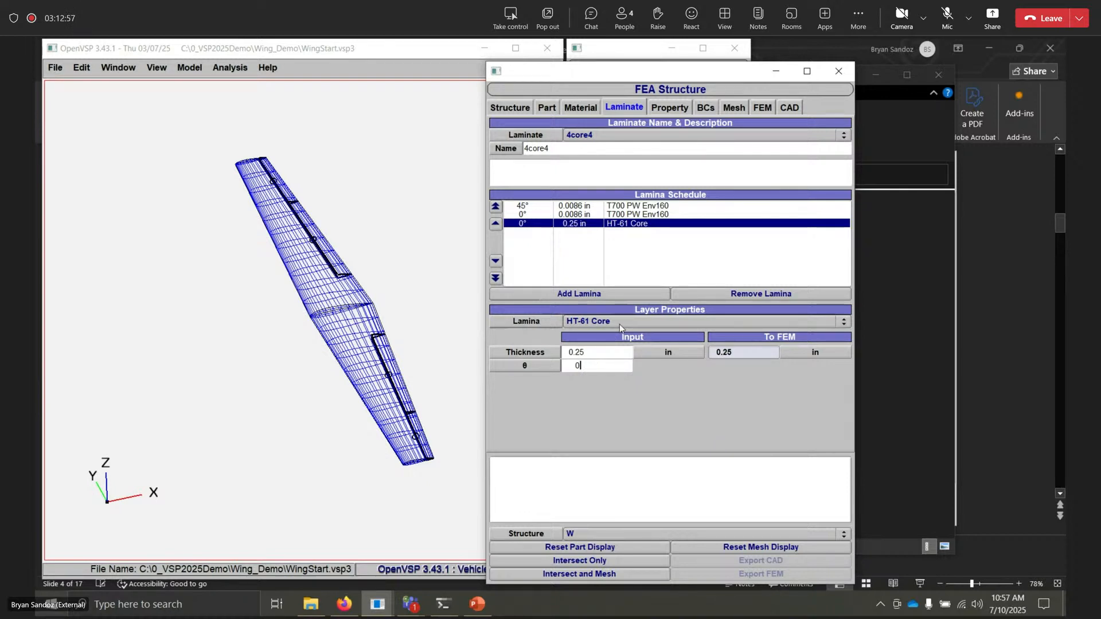
# - Add a fourth lamina made of T700 PW Env160 and rename the laminate 3core2
pyautogui.click(617, 295)
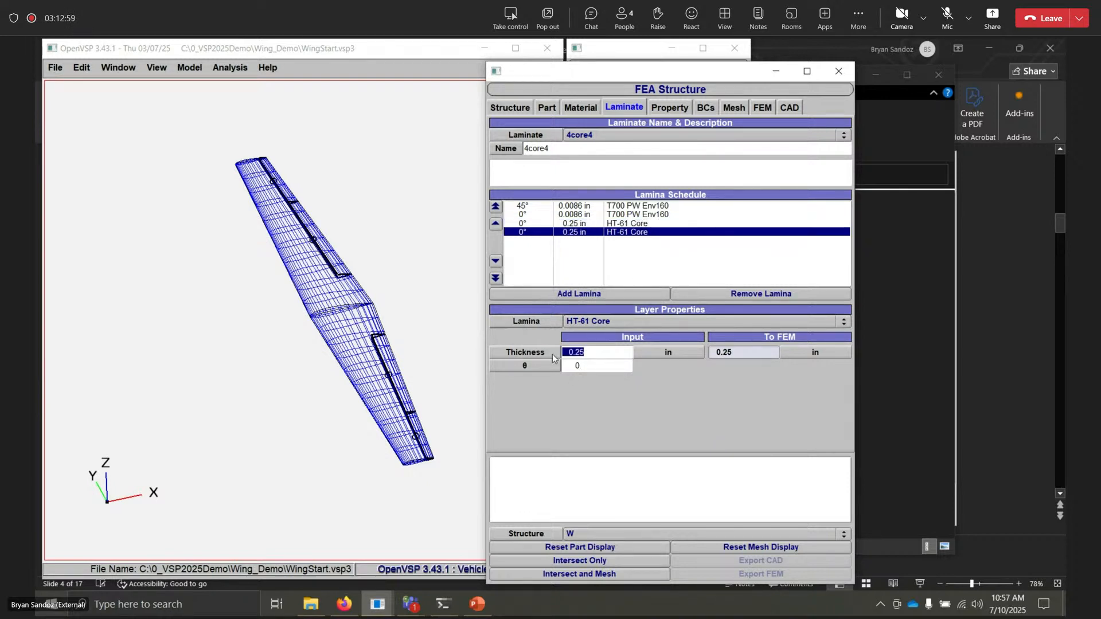
pyautogui.click(616, 319)
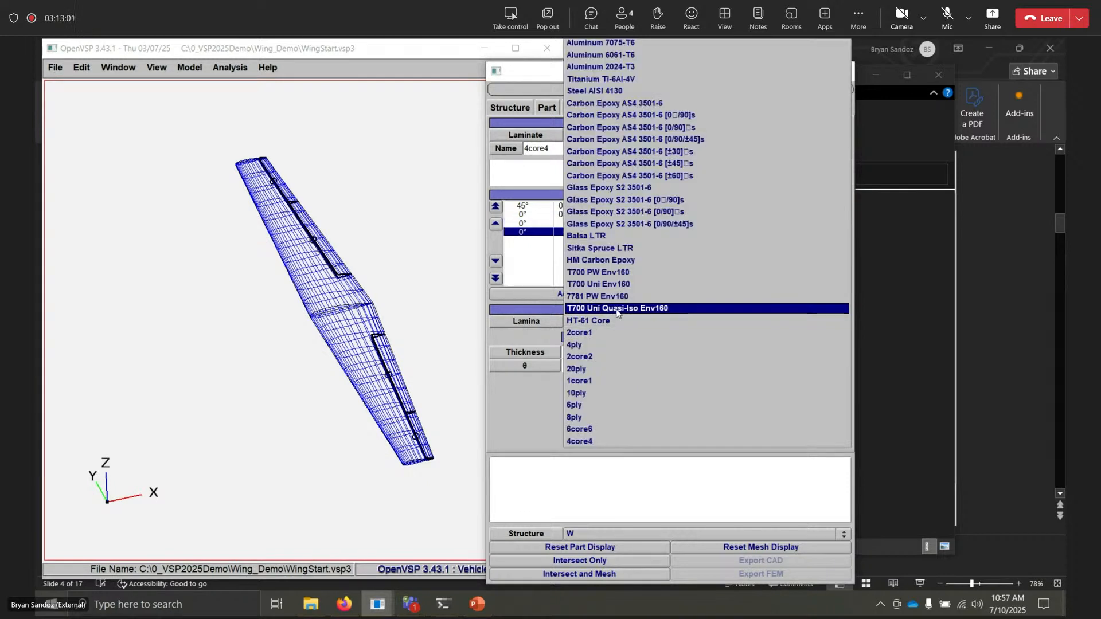
pyautogui.click(620, 273)
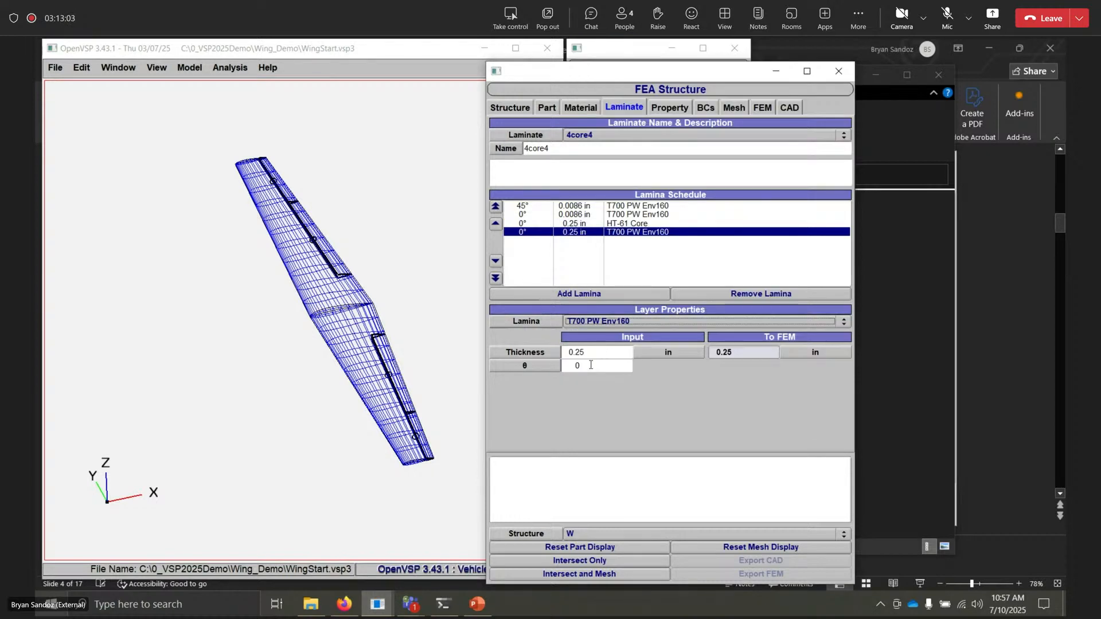
pyautogui.doubleClick(539, 148)
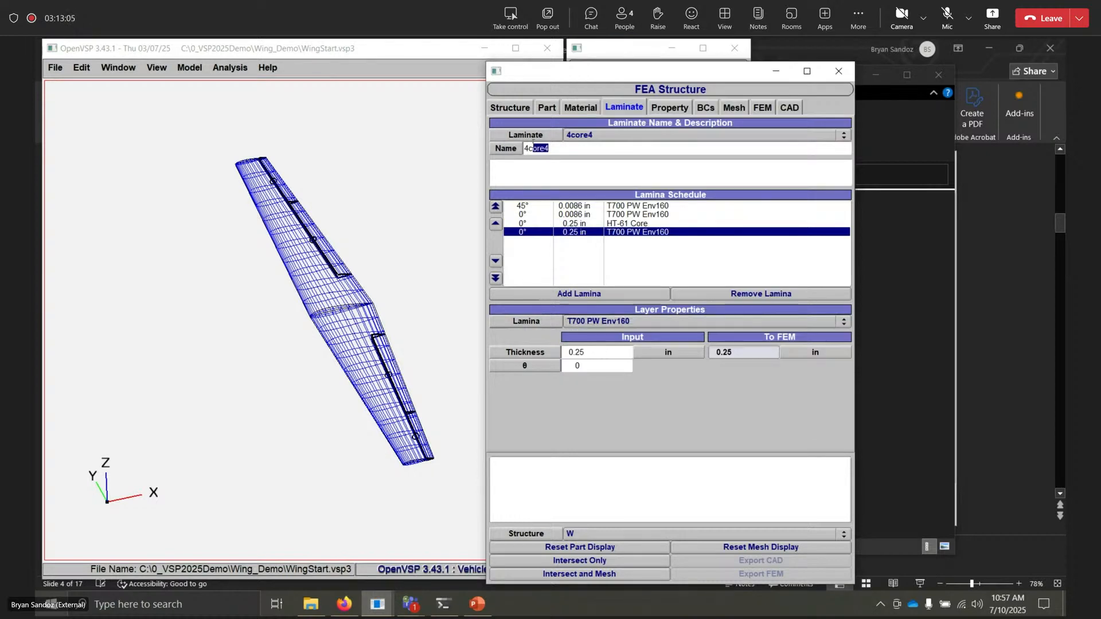
pyautogui.write('3core2')
# - Set the fourth lamina's thickness to 0.0086 in
pyautogui.doubleClick(581, 353)
pyautogui.write('0.0086')
pyautogui.press('Return')
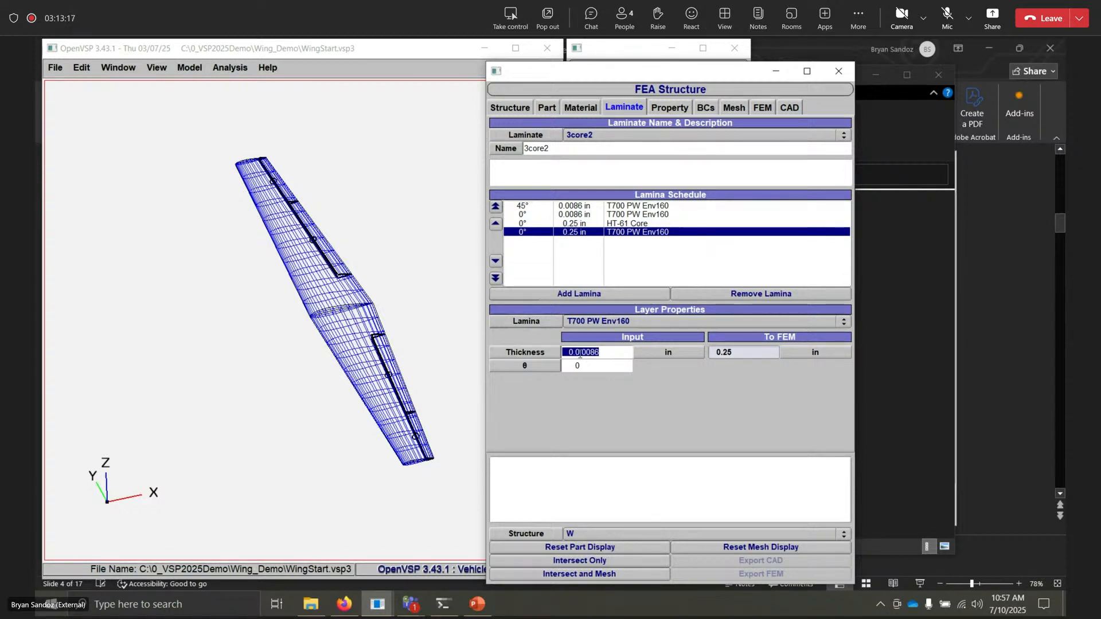
pyautogui.click(580, 354)
pyautogui.press('BackSpace')
pyautogui.press('BackSpace')
pyautogui.click(598, 365)
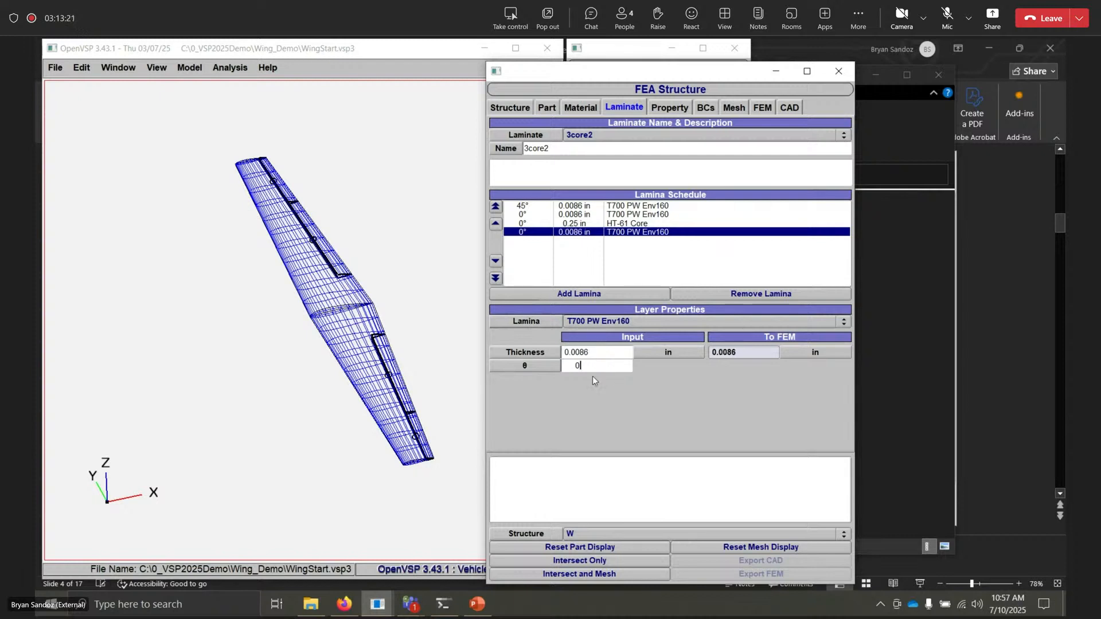
# - Add a fifth T700 PW Env160 lamina at 45° and check it against the HT-61 Core layer in the schedule
pyautogui.click(605, 295)
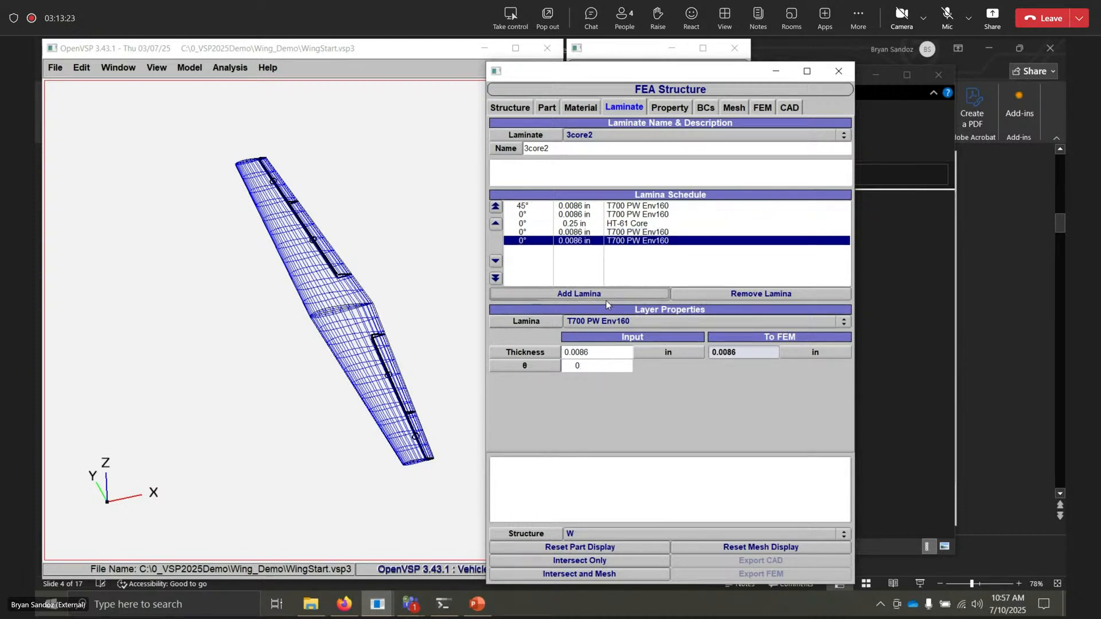
pyautogui.doubleClick(587, 368)
pyautogui.write('45')
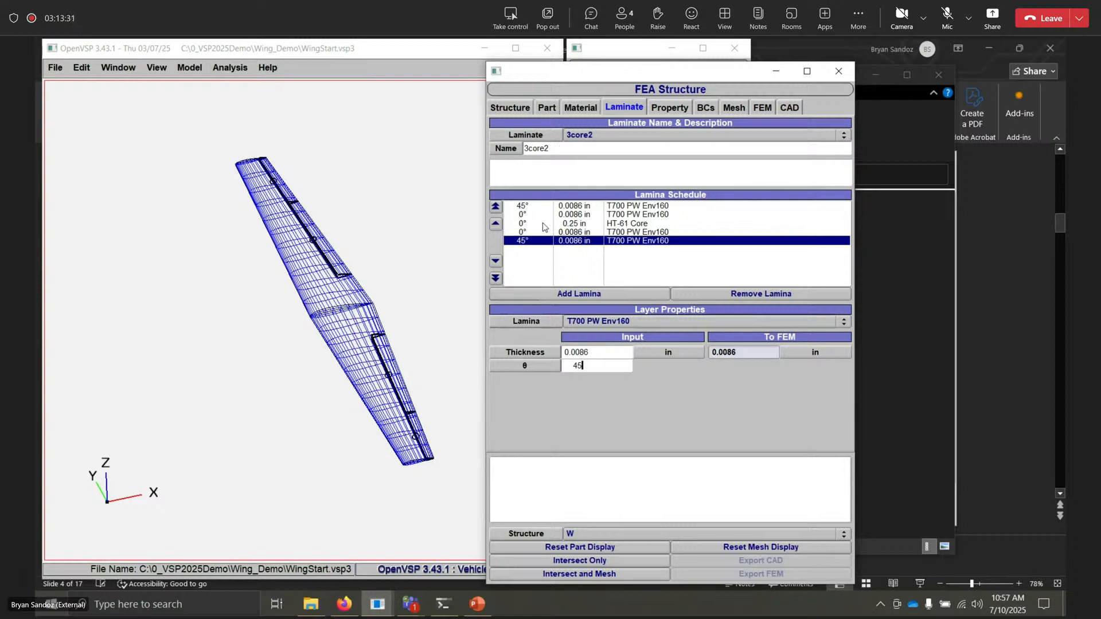
pyautogui.click(561, 226)
pyautogui.click(563, 241)
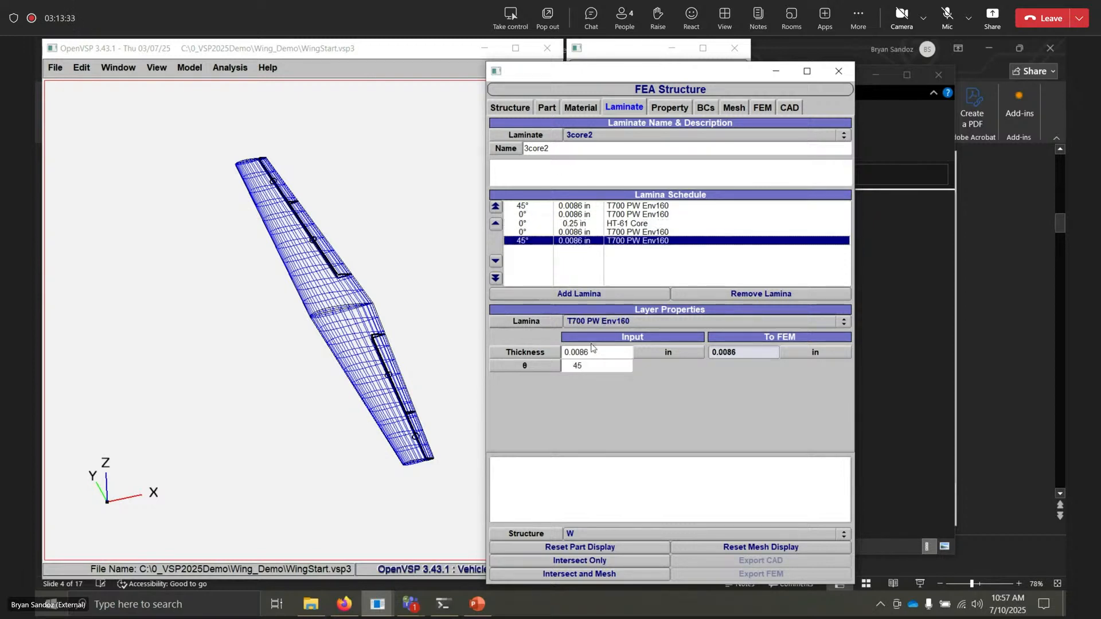
# - Add a sixth T700 PW Env160 lamina at 45° and move it up to just above the HT-61 Core layer
pyautogui.click(577, 298)
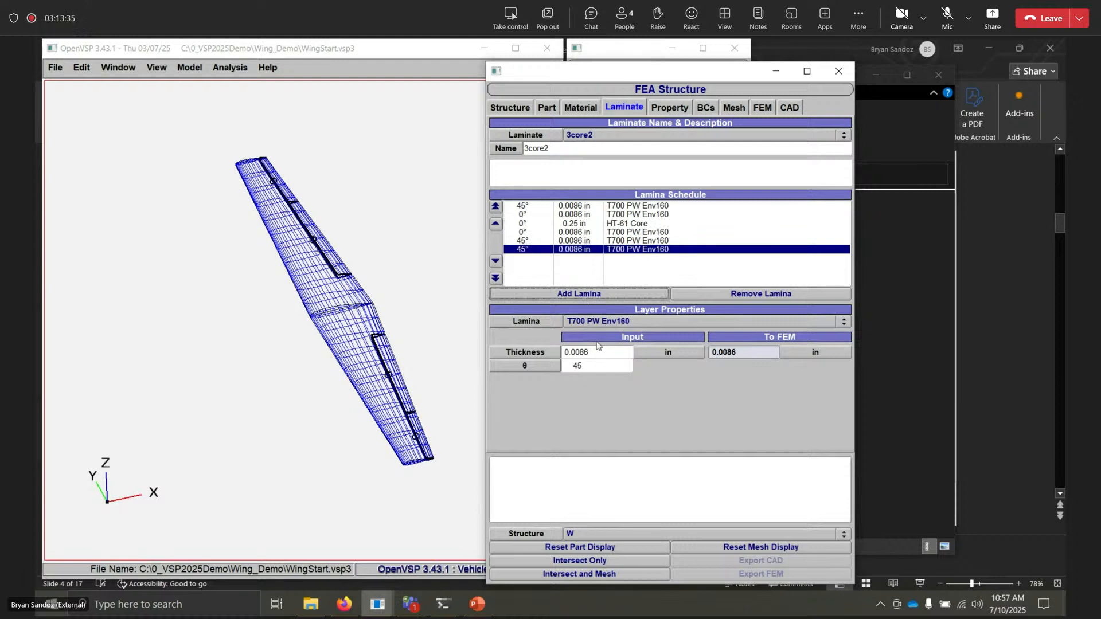
pyautogui.click(496, 223)
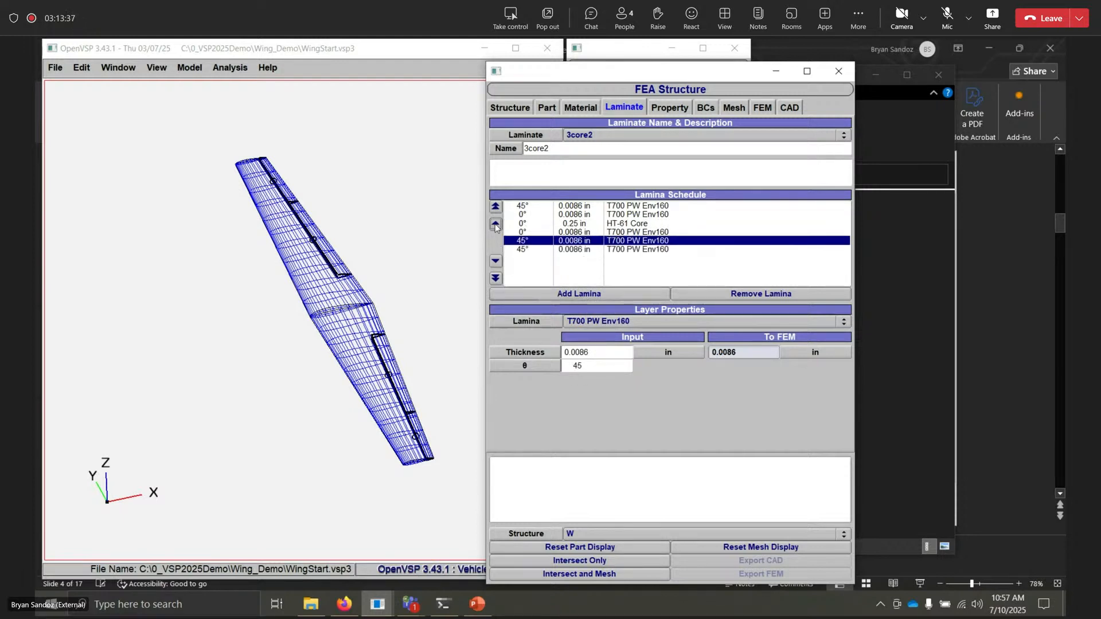
pyautogui.click(496, 223)
pyautogui.click(495, 223)
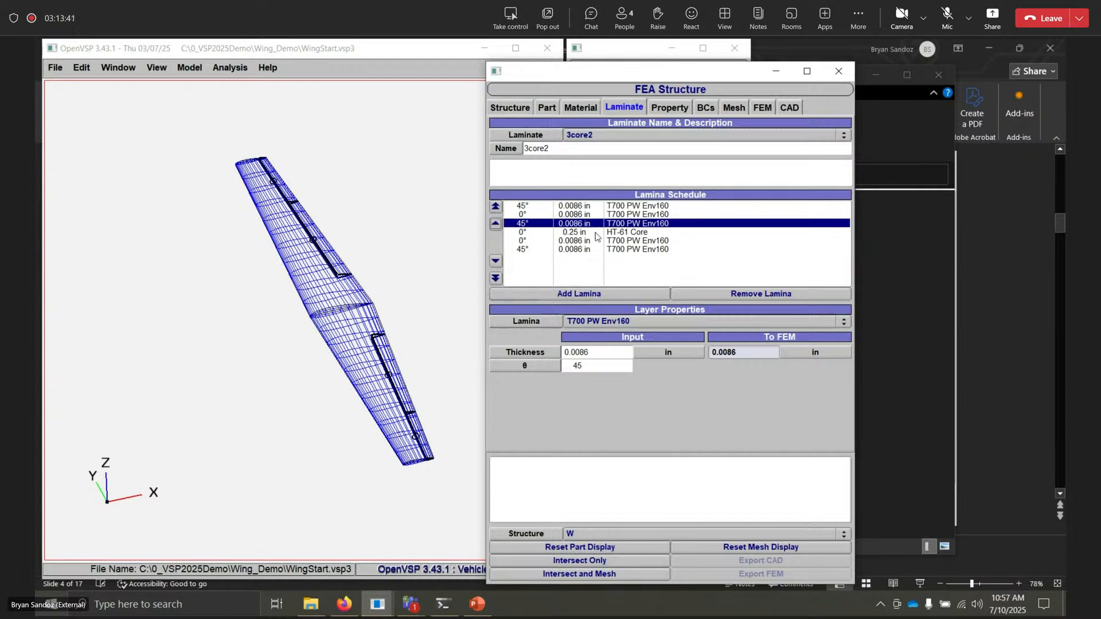
# - Examine the 3core2 laminate's computed material properties, the part list and the lamina schedule
pyautogui.click(578, 108)
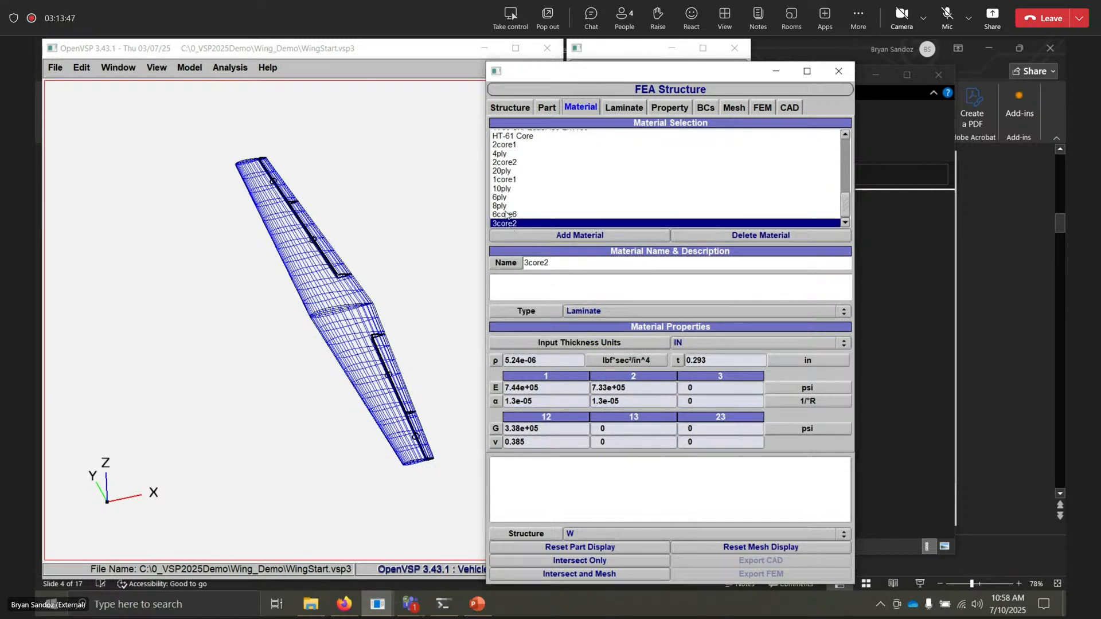
pyautogui.click(509, 215)
pyautogui.click(509, 225)
pyautogui.scroll(1, 535, 192)
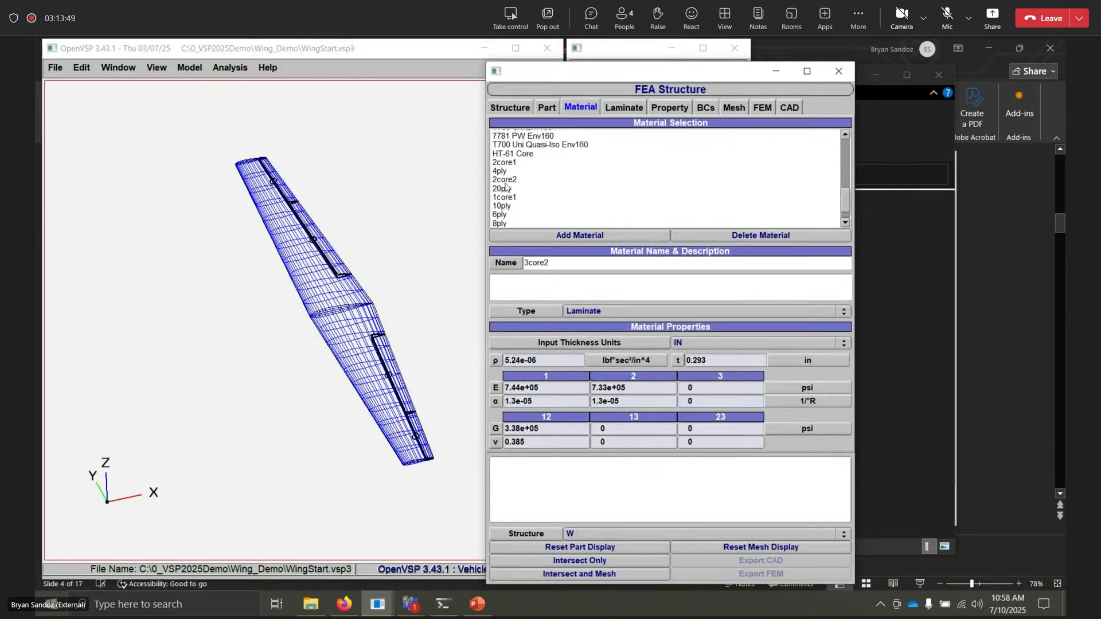
pyautogui.click(546, 107)
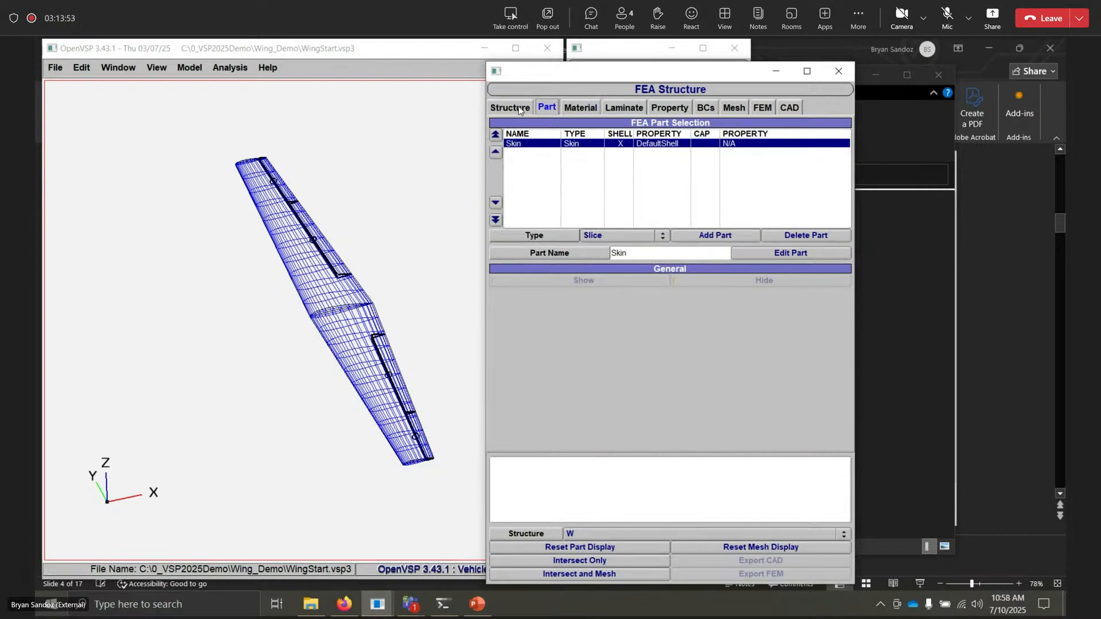
pyautogui.click(616, 108)
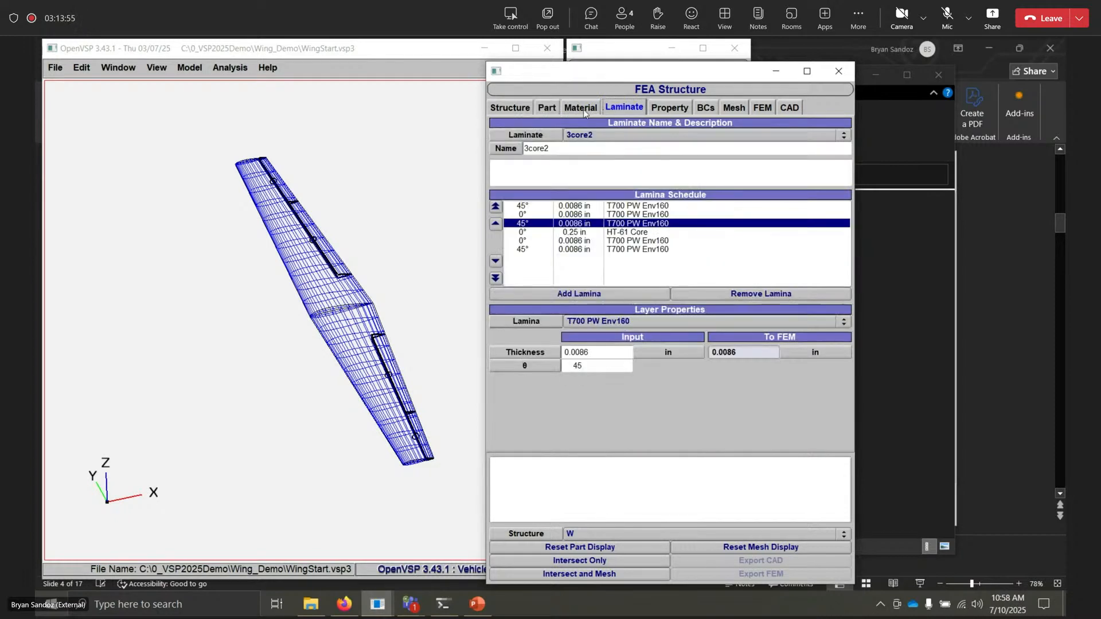
pyautogui.click(581, 108)
pyautogui.click(624, 107)
# - Rename the Aluminum 7075-T6 shell property as Skin and assign the 3core2 material to it
pyautogui.click(670, 107)
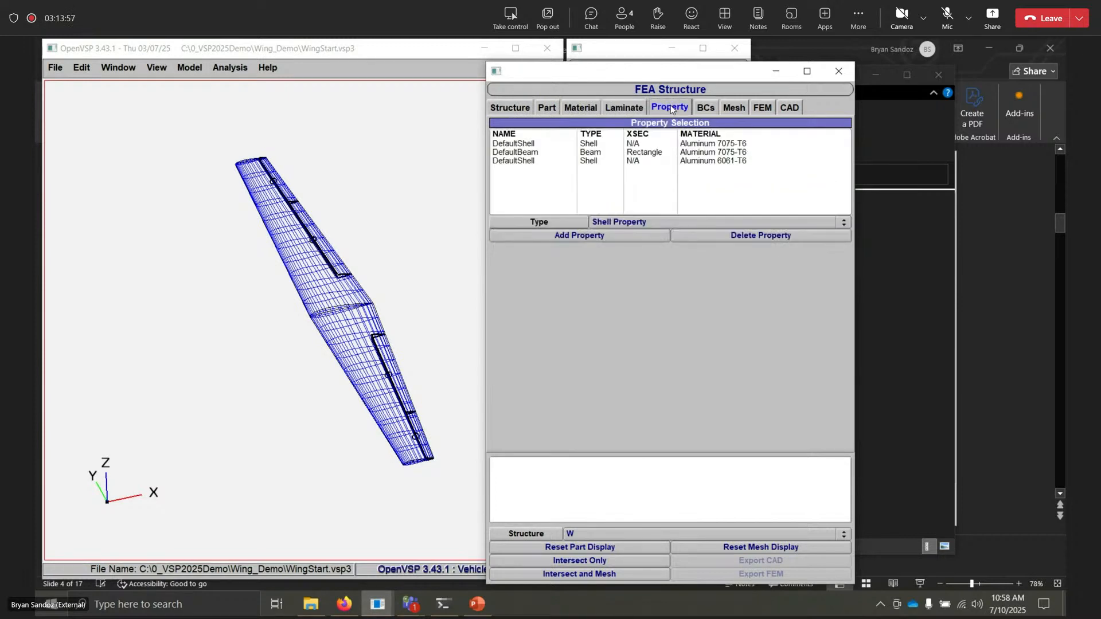
pyautogui.click(537, 144)
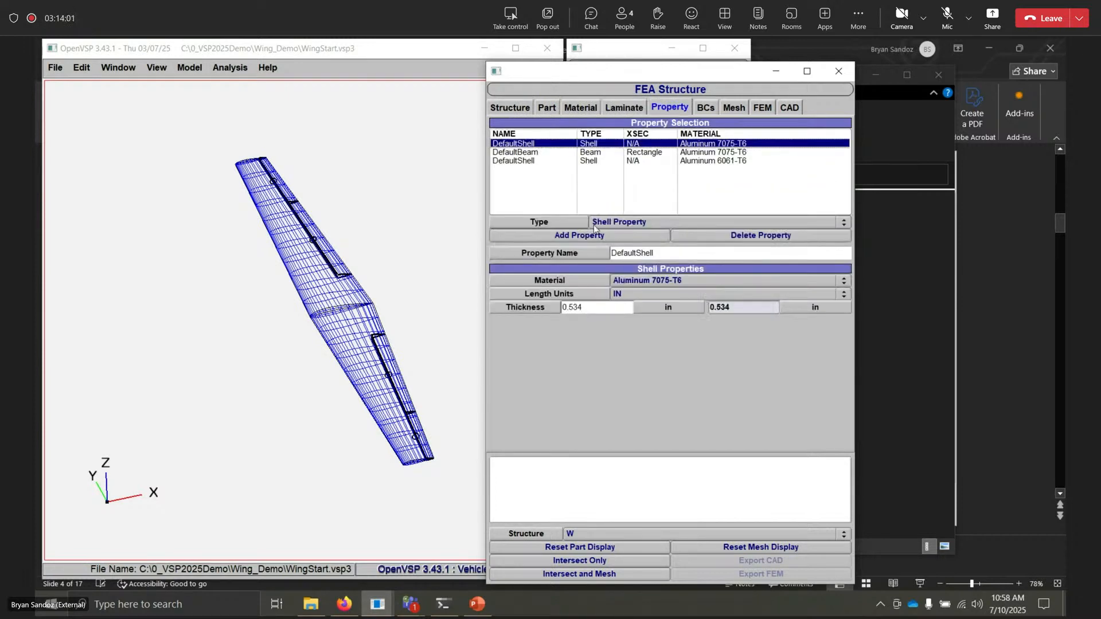
pyautogui.doubleClick(655, 253)
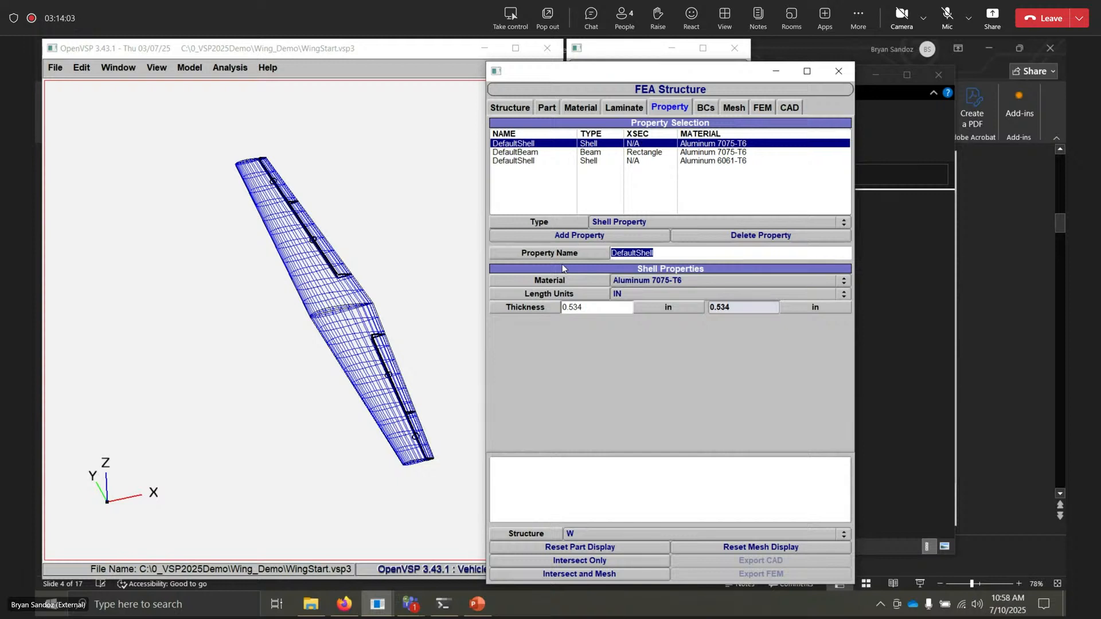
pyautogui.write('Skin')
pyautogui.press('Return')
pyautogui.click(632, 282)
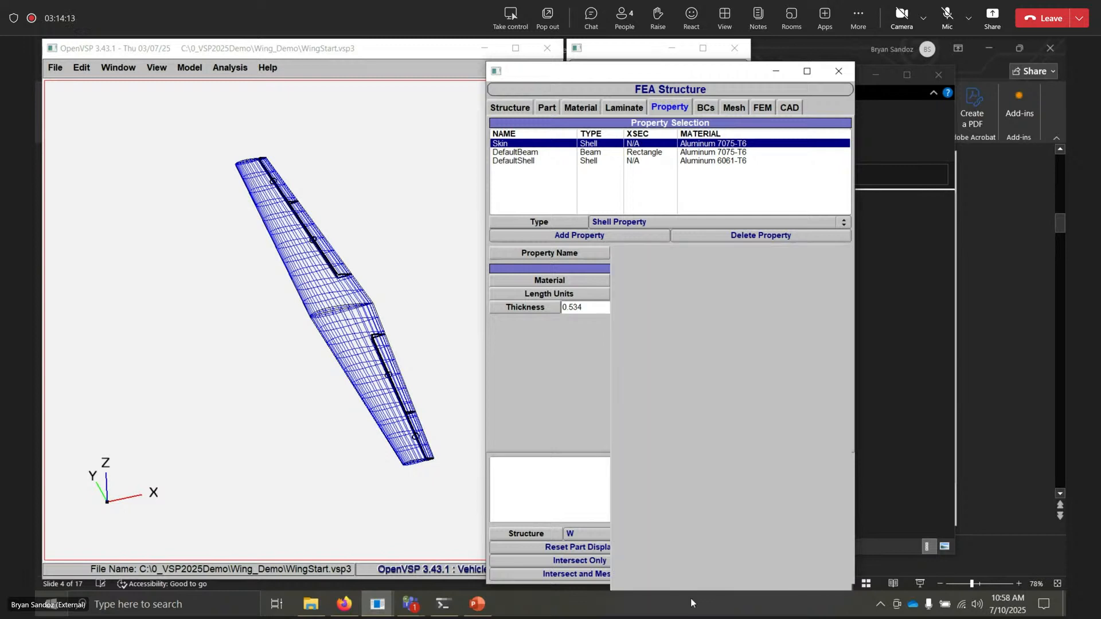
pyautogui.click(637, 576)
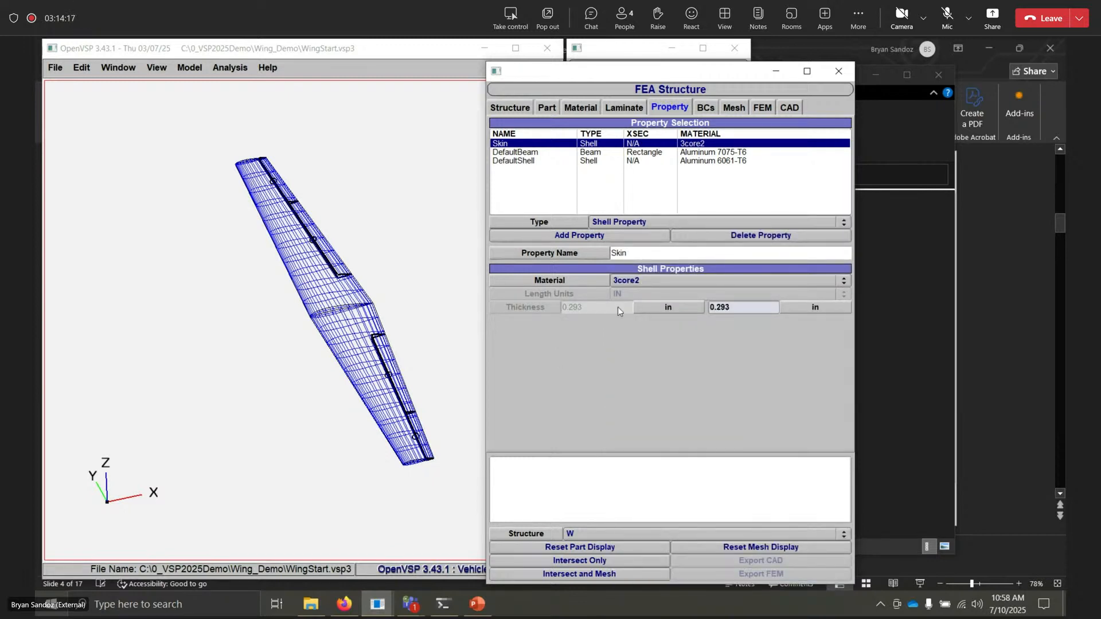
# - Rename the DefaultBeam property as MSCap and set its material to T700 Uni Quasi-Iso Env160
pyautogui.click(540, 154)
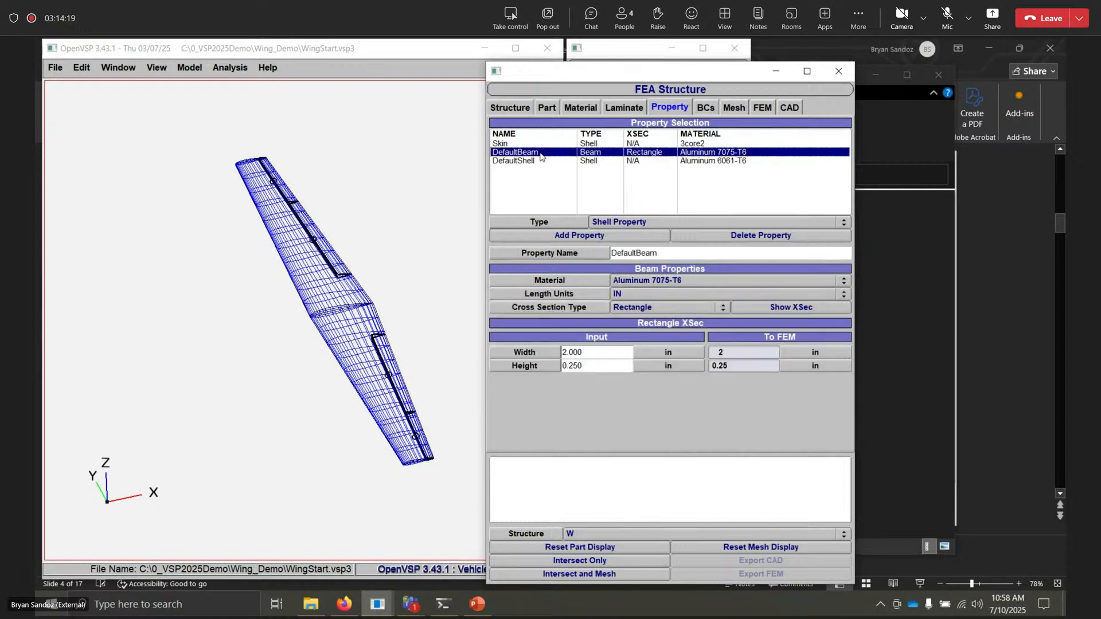
pyautogui.moveTo(661, 254); pyautogui.dragTo(588, 237)
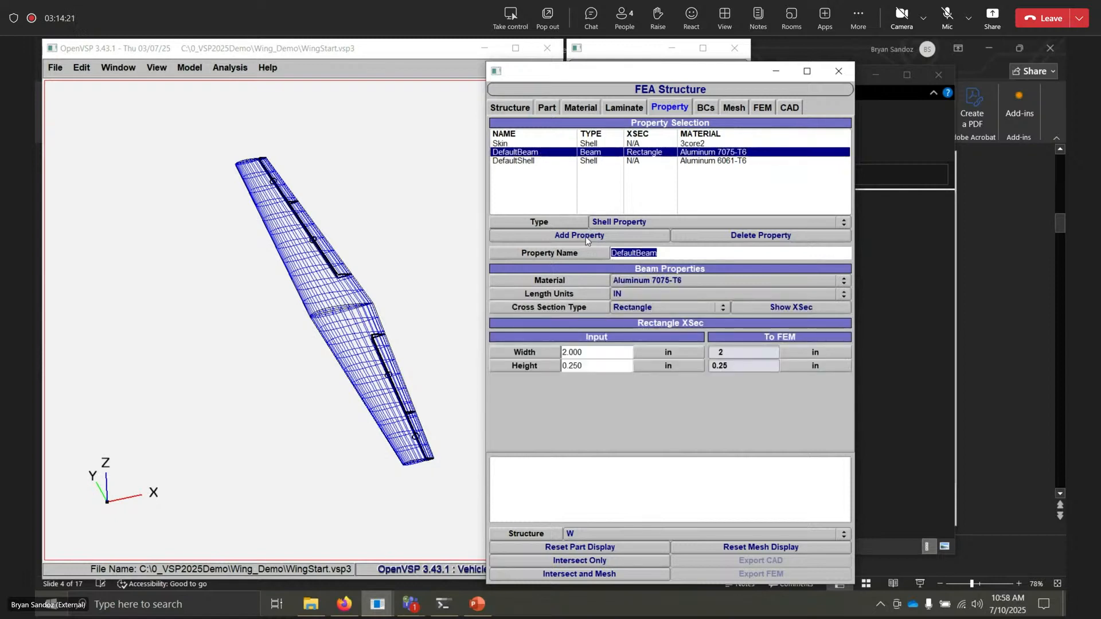
pyautogui.write('MSCap')
pyautogui.press('Return')
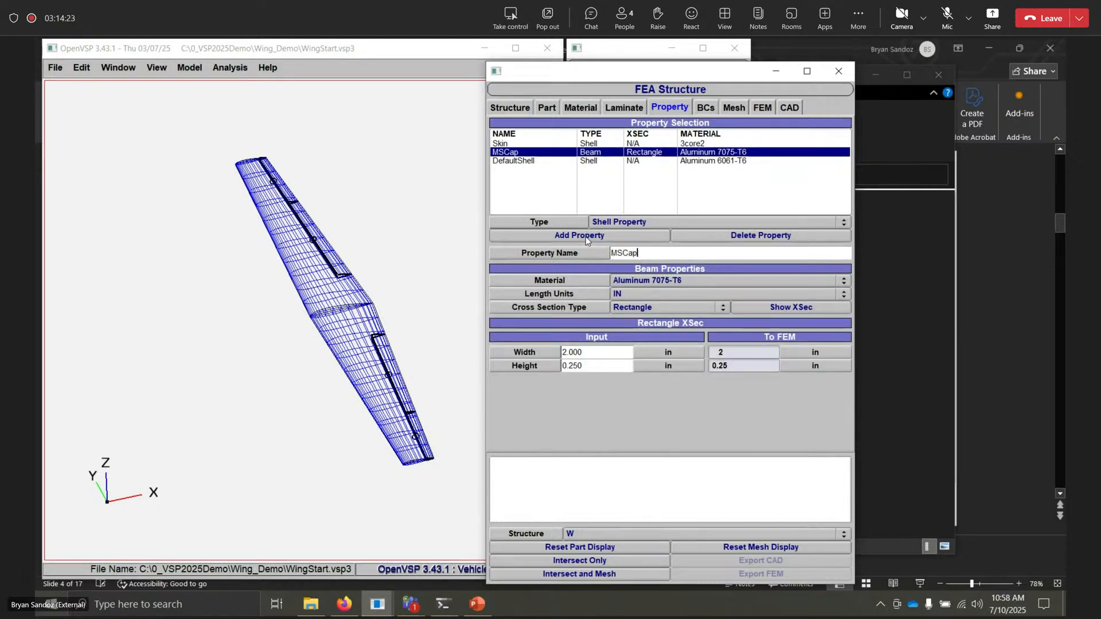
pyautogui.click(624, 282)
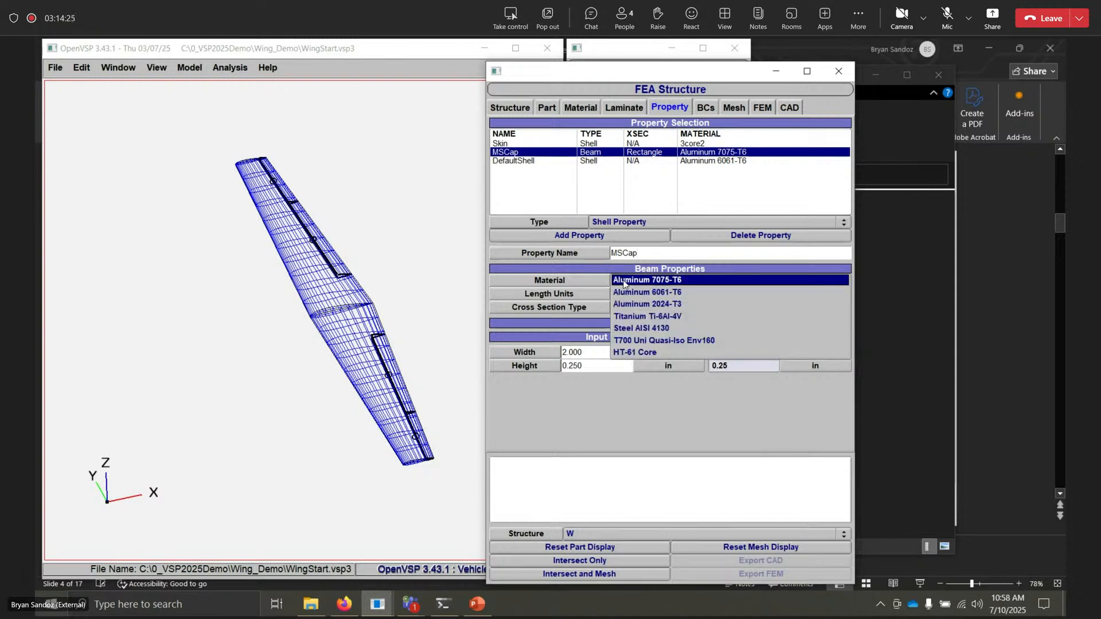
pyautogui.click(703, 342)
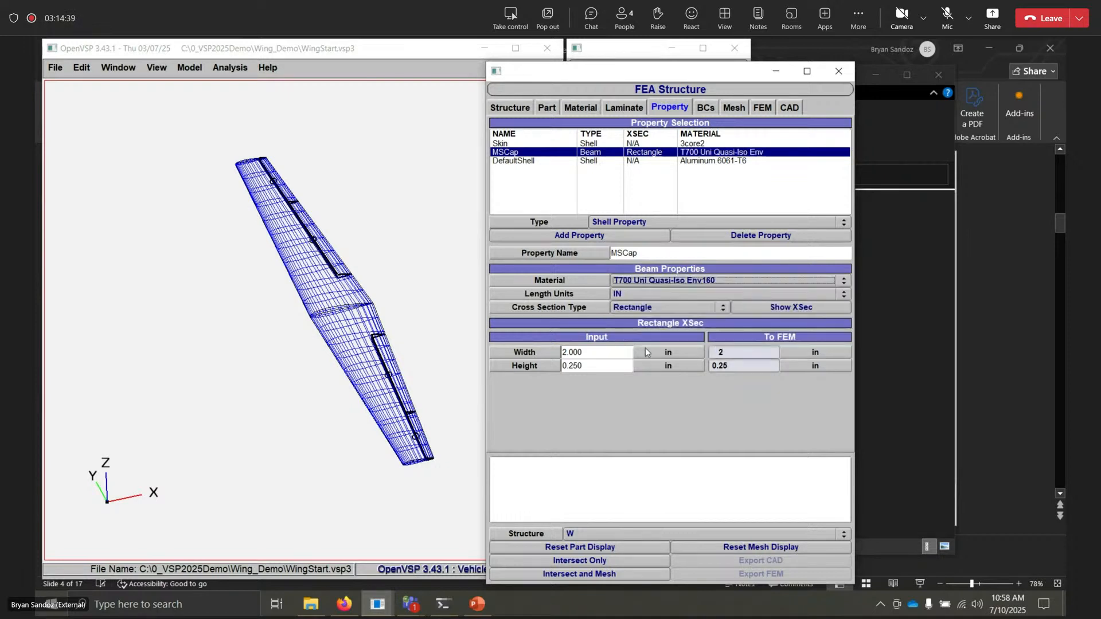
# - Set the MSCap rectangle cross section to a width of 4 in and a height of 0.5 in
pyautogui.doubleClick(584, 356)
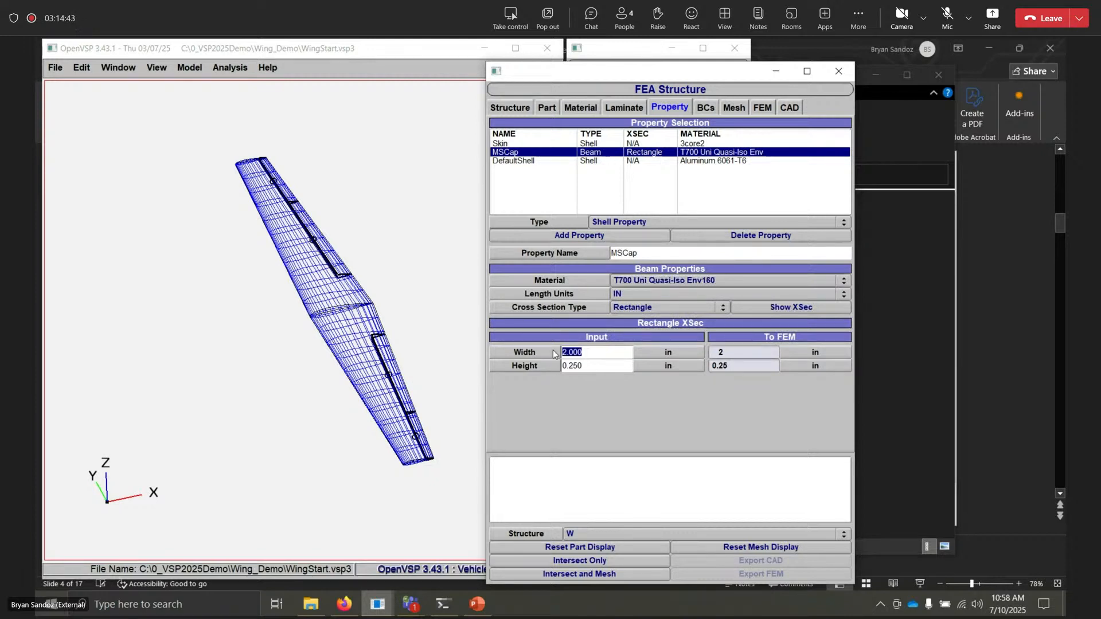
pyautogui.write('4')
pyautogui.press('Return')
pyautogui.doubleClick(582, 367)
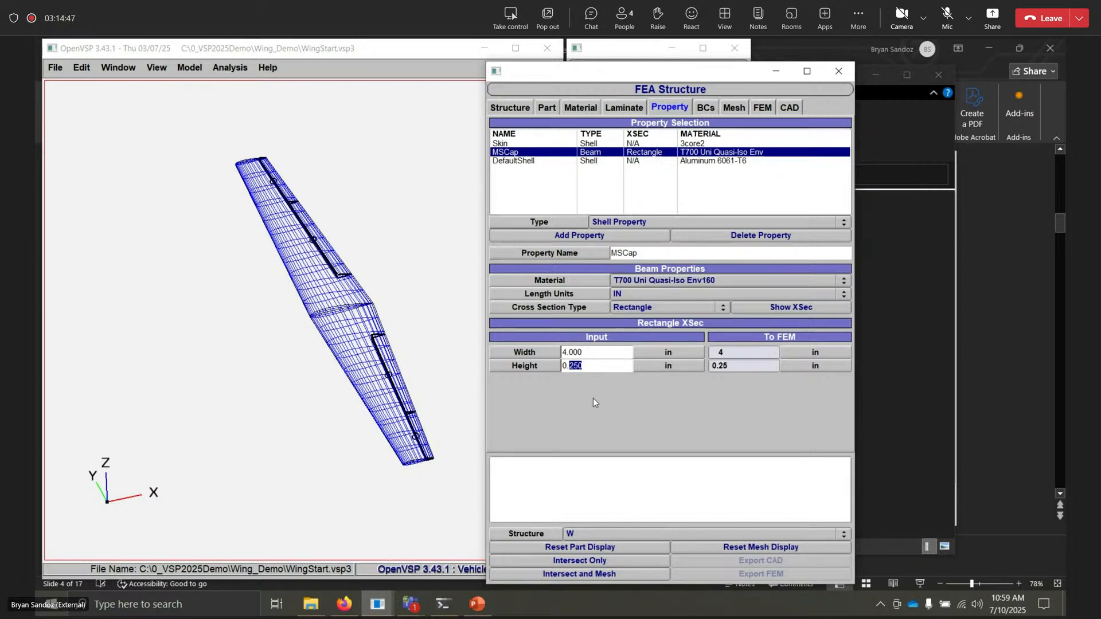
pyautogui.write('5')
pyautogui.press('Return')
# - Rename the remaining DefaultShell property as MSWeb and assign the 8ply material to it
pyautogui.click(545, 163)
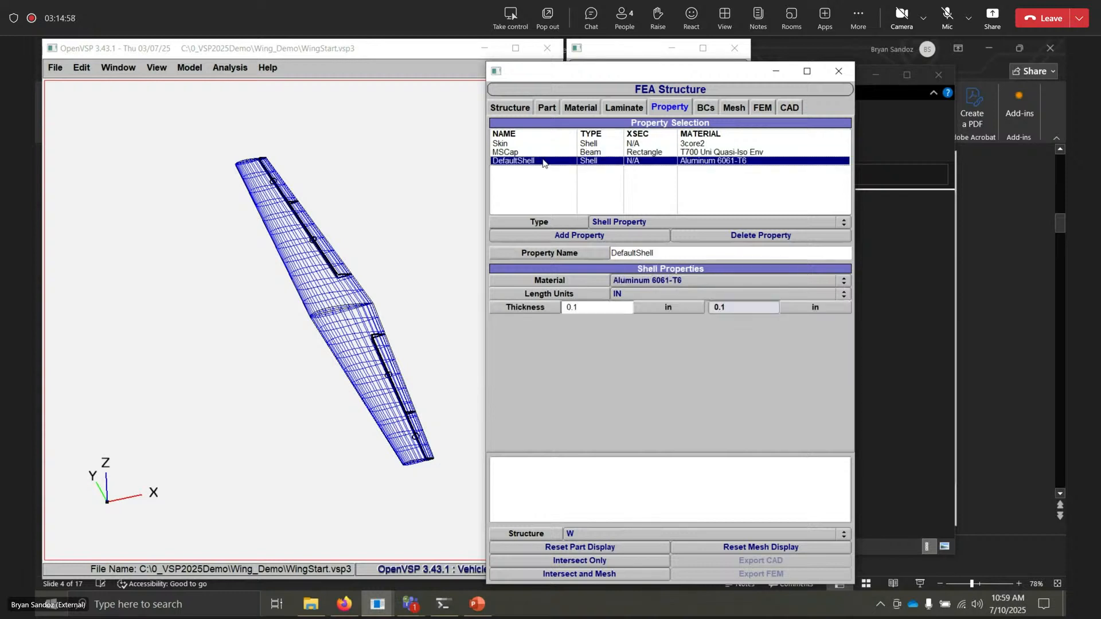
pyautogui.doubleClick(665, 253)
pyautogui.write('MSWeb')
pyautogui.press('Return')
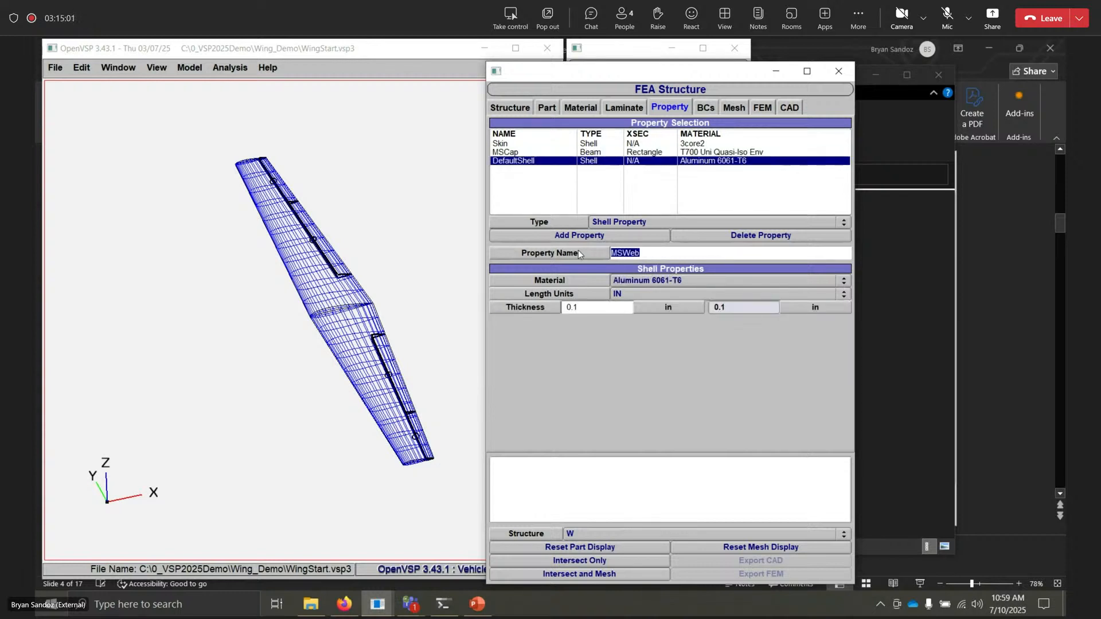
pyautogui.click(668, 280)
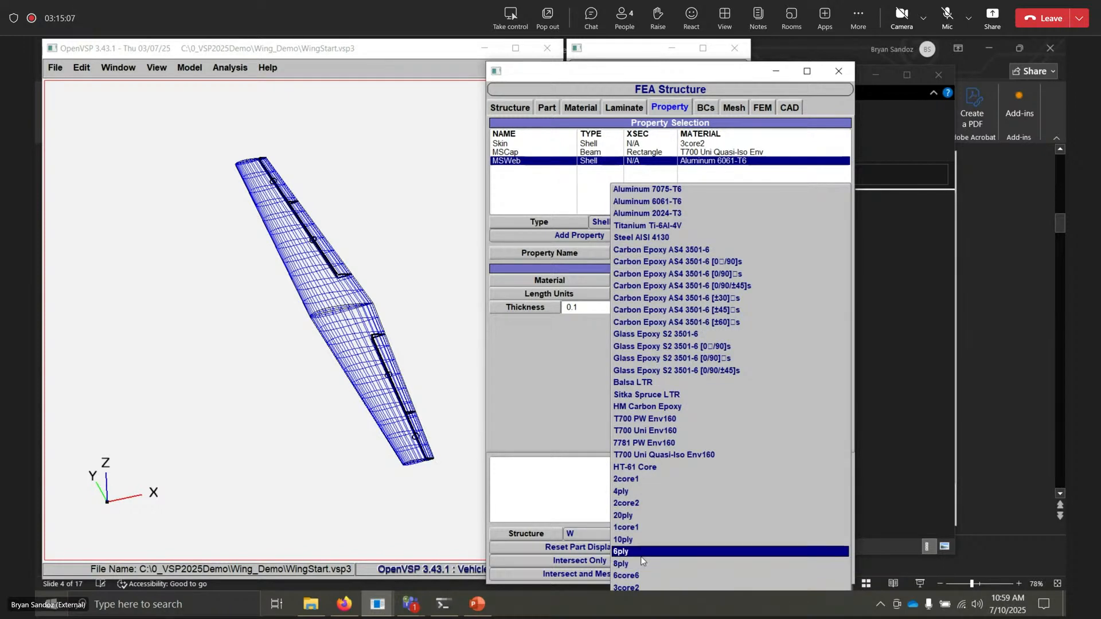
pyautogui.click(640, 564)
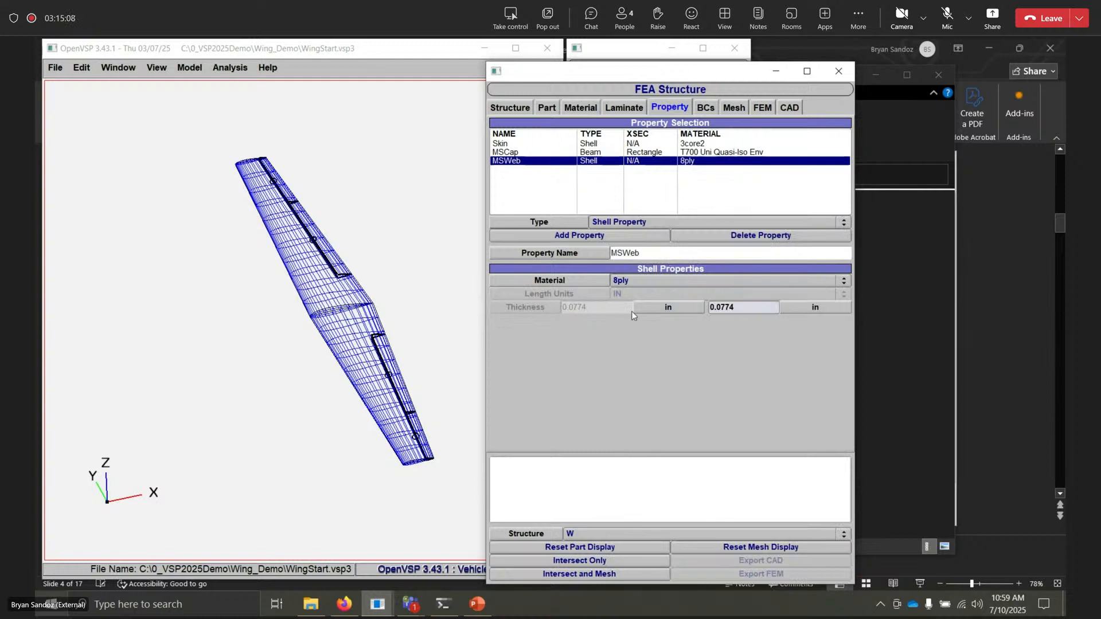
# - Add a shell property named ASWeb and assign the 6ply material to it
pyautogui.click(580, 237)
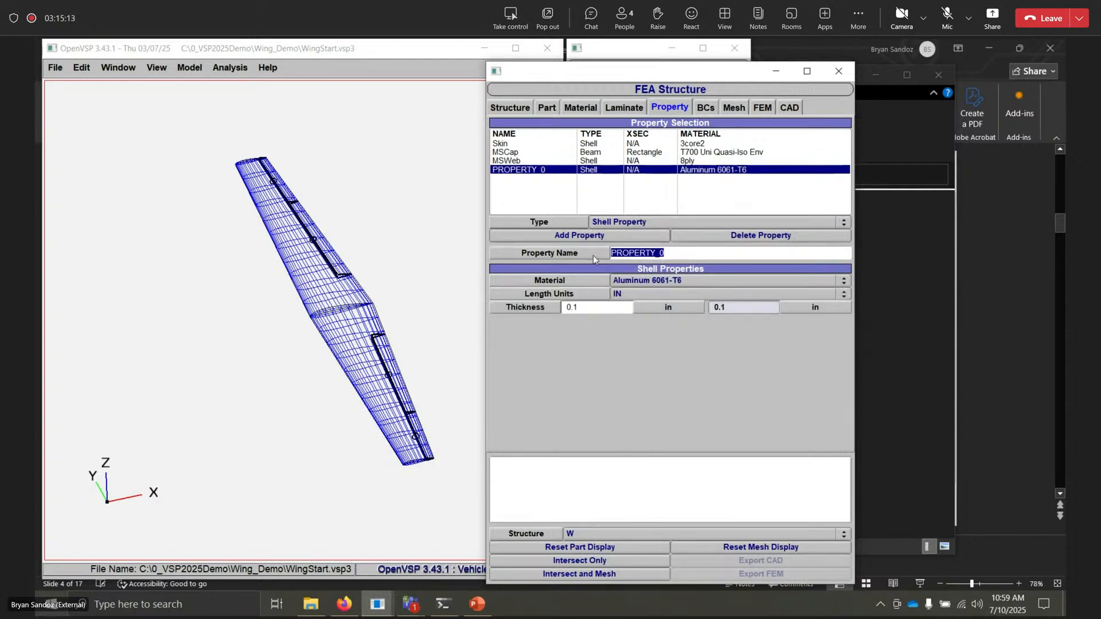
pyautogui.write('ASEWeb')
pyautogui.press('Return')
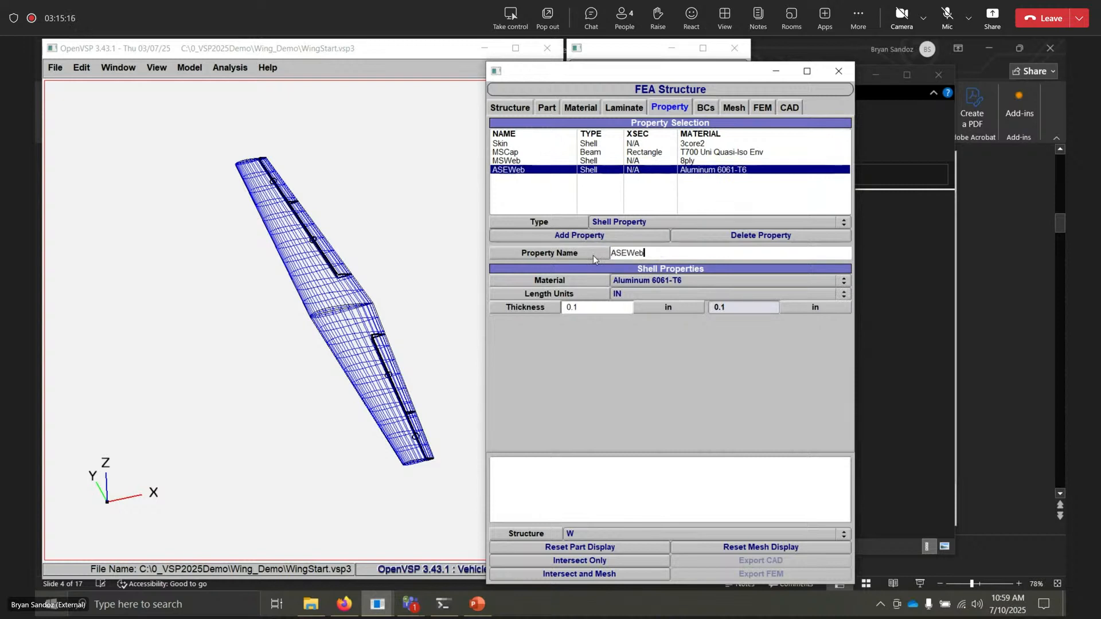
pyautogui.click(627, 253)
pyautogui.press('BackSpace')
pyautogui.click(633, 281)
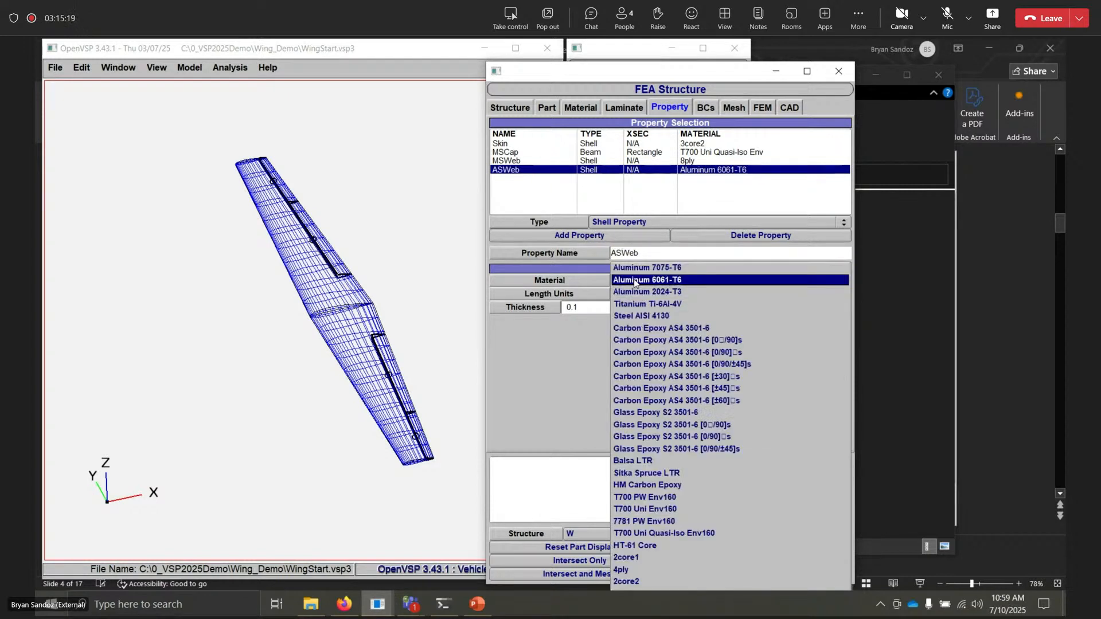
pyautogui.click(638, 546)
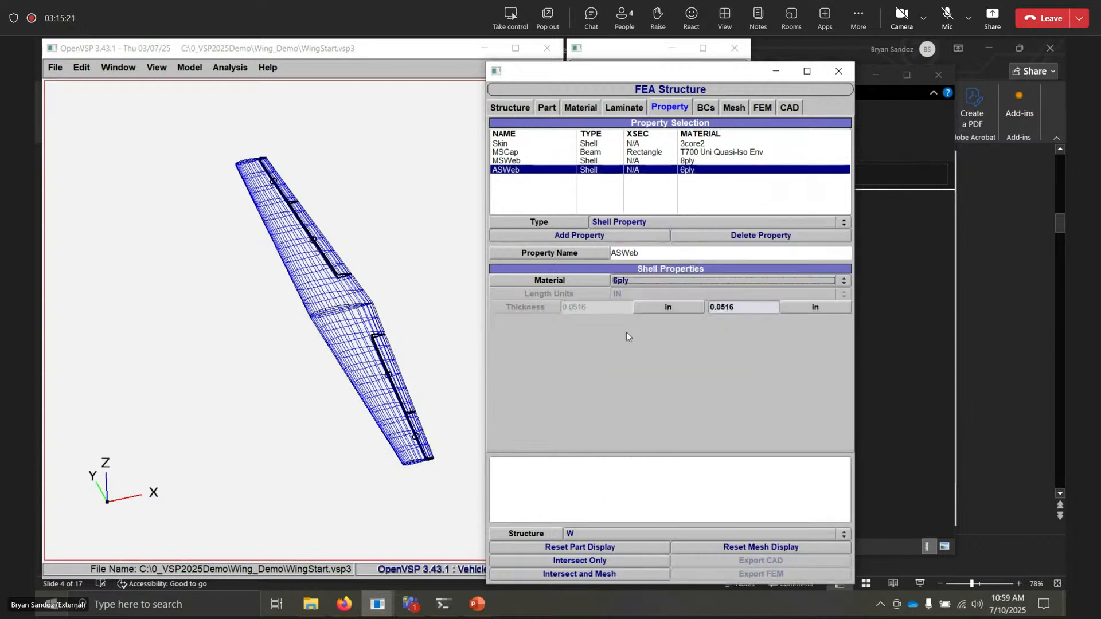
# - Add a beam property named ASCap with the T700 Uni Quasi-Iso Env160 material
pyautogui.click(599, 222)
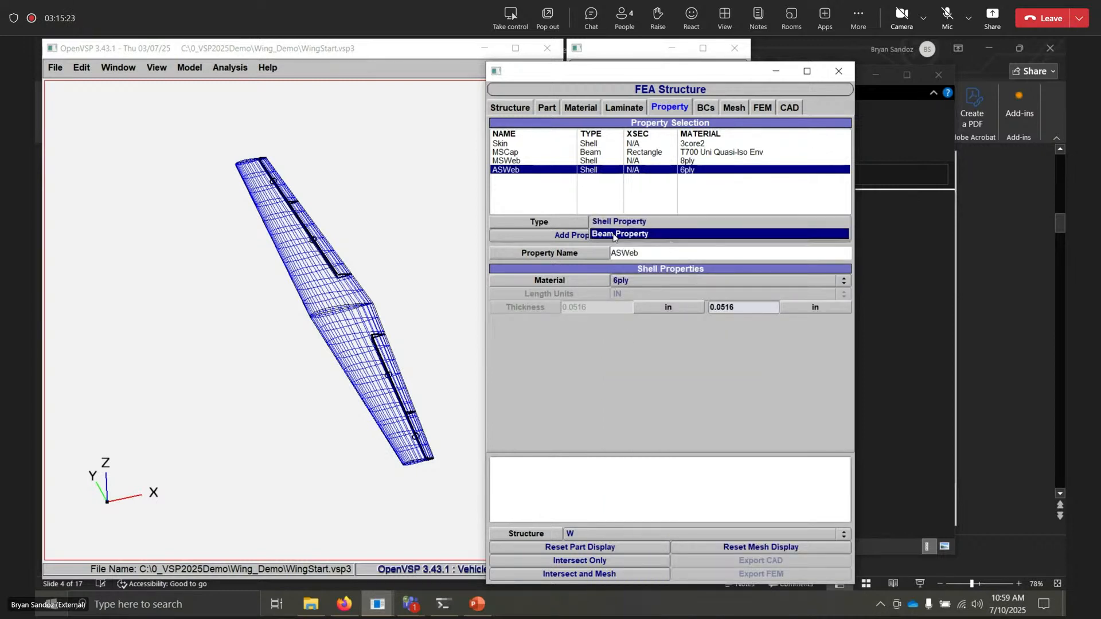
pyautogui.click(620, 235)
pyautogui.click(579, 235)
pyautogui.doubleClick(664, 253)
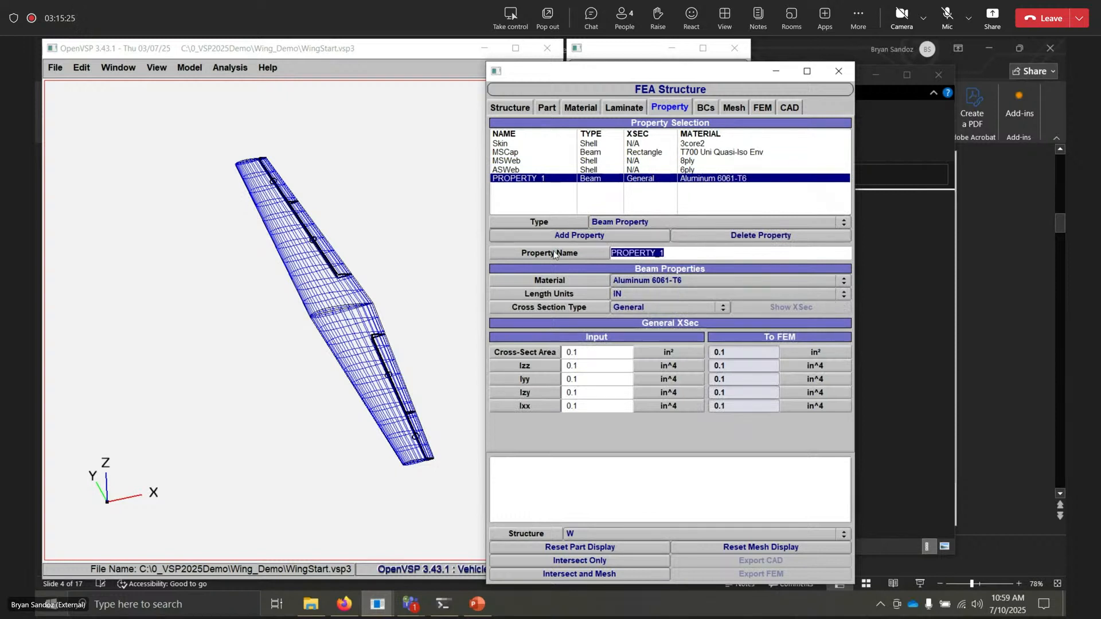
pyautogui.write('ASCap')
pyautogui.press('Return')
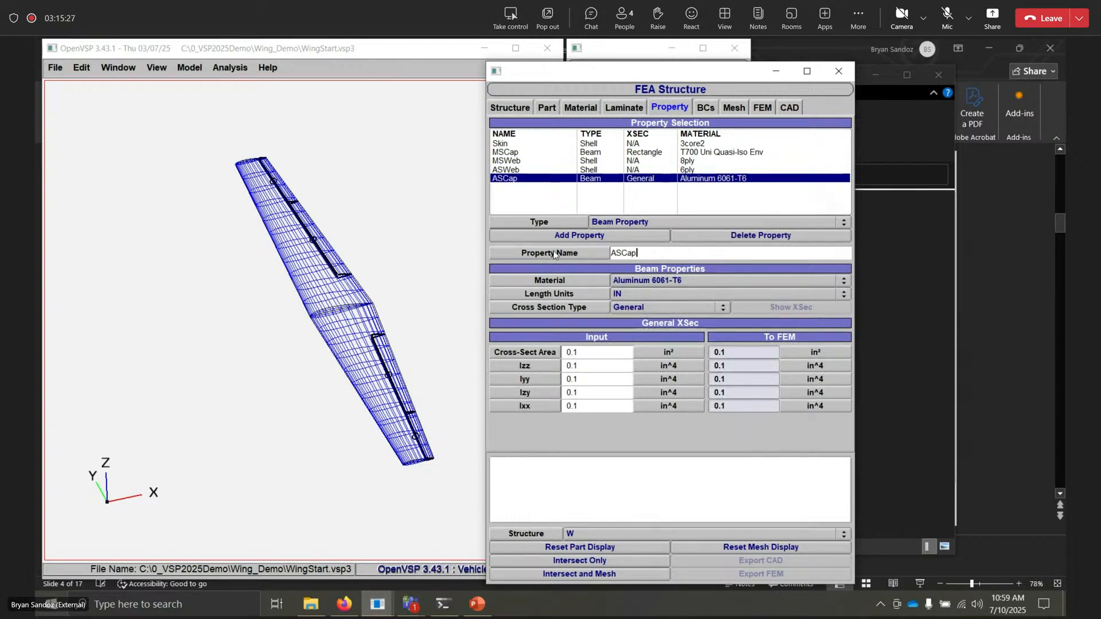
pyautogui.click(647, 283)
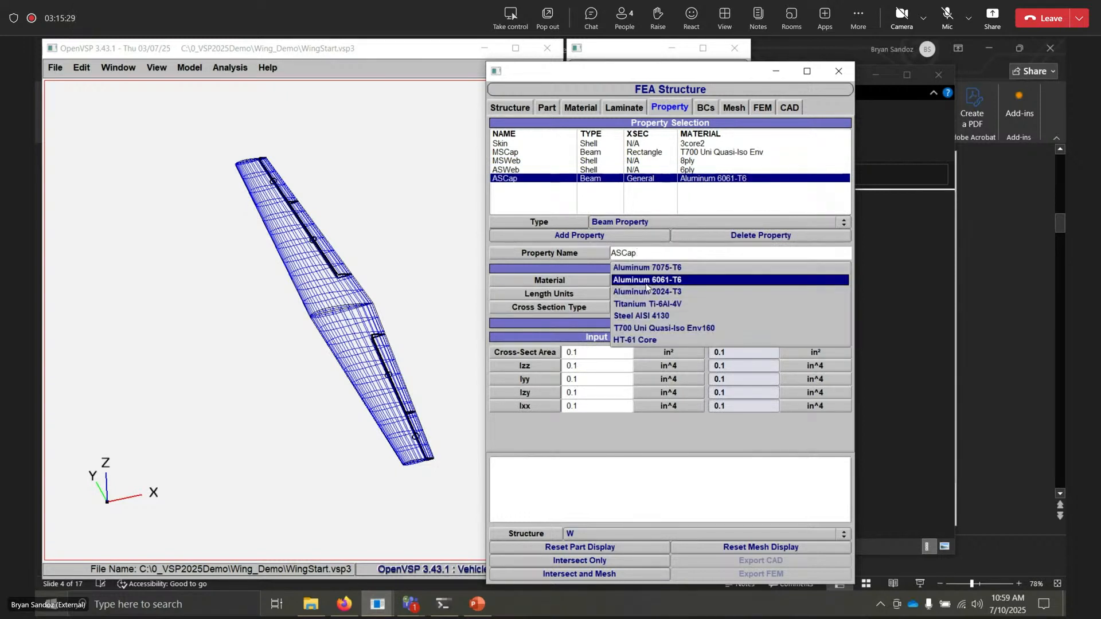
pyautogui.click(659, 325)
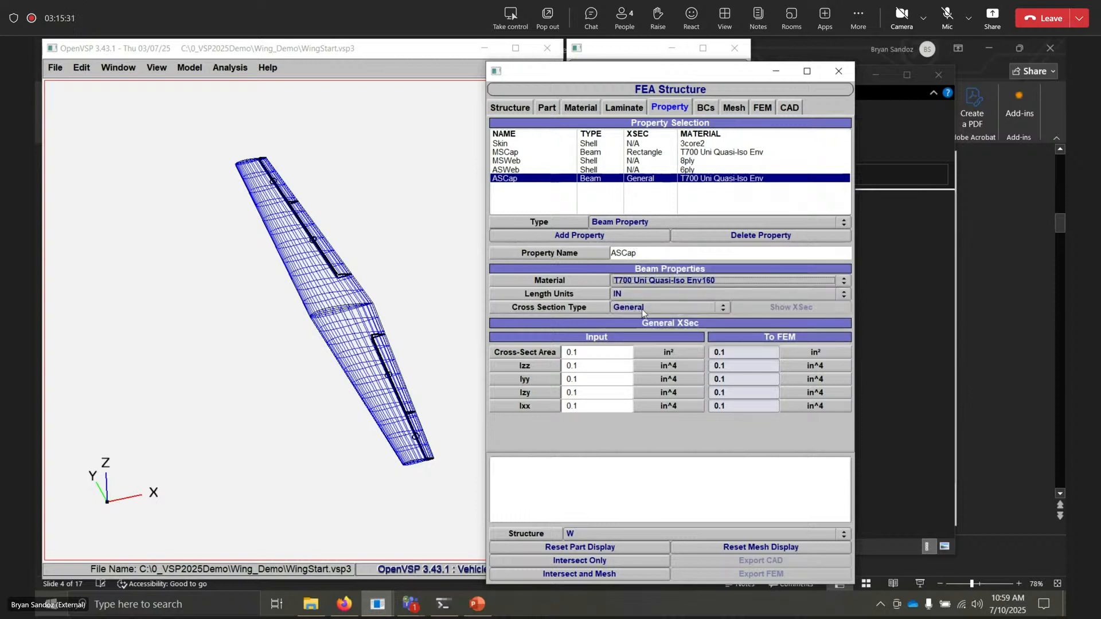
# - Give ASCap a Rectangle cross section with a width of 2.5 in and a height of 0.25 in
pyautogui.click(642, 313)
pyautogui.click(654, 356)
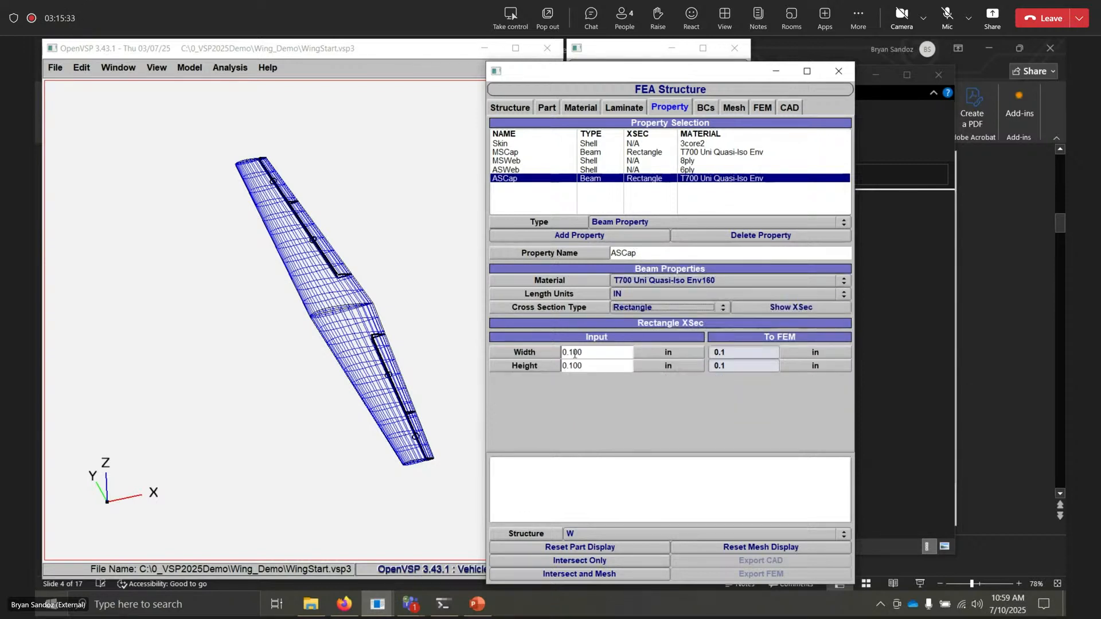
pyautogui.press('Tab')
pyautogui.write('2.5')
pyautogui.press('Return')
pyautogui.moveTo(583, 366); pyautogui.dragTo(572, 371)
pyautogui.press('BackSpace')
pyautogui.press('BackSpace')
pyautogui.write('25')
pyautogui.press('Return')
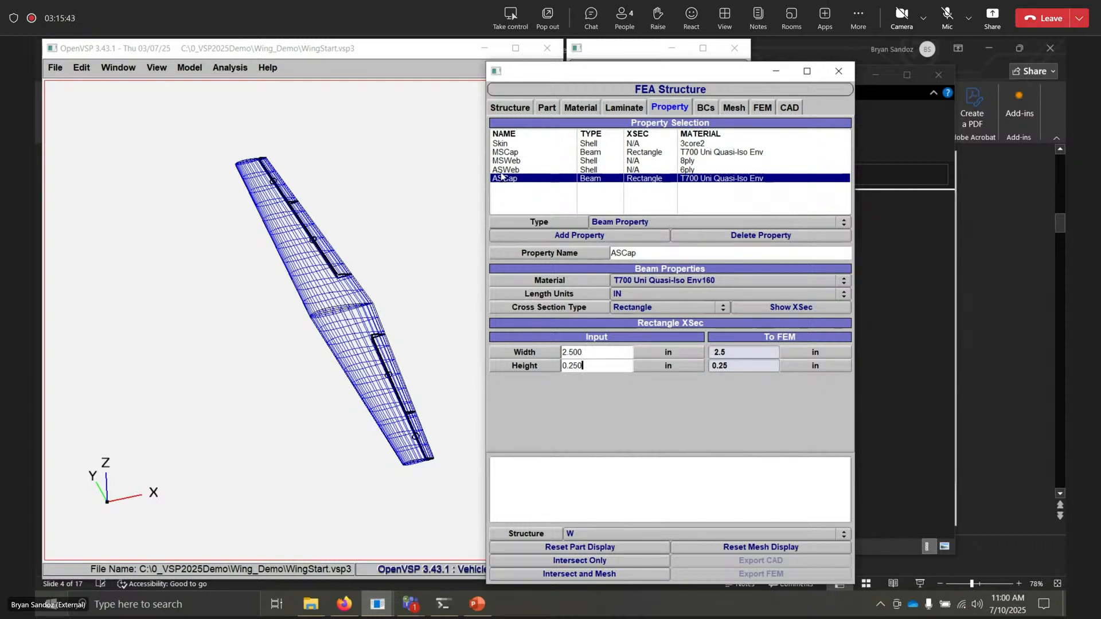
# - Change the width of the ASCap cross section to 3 in
pyautogui.doubleClick(573, 352)
pyautogui.write('3')
pyautogui.press('Return')
# - Add a beam property named Flange and assign the T700 Uni Quasi-Iso Env160 material to it
pyautogui.click(621, 223)
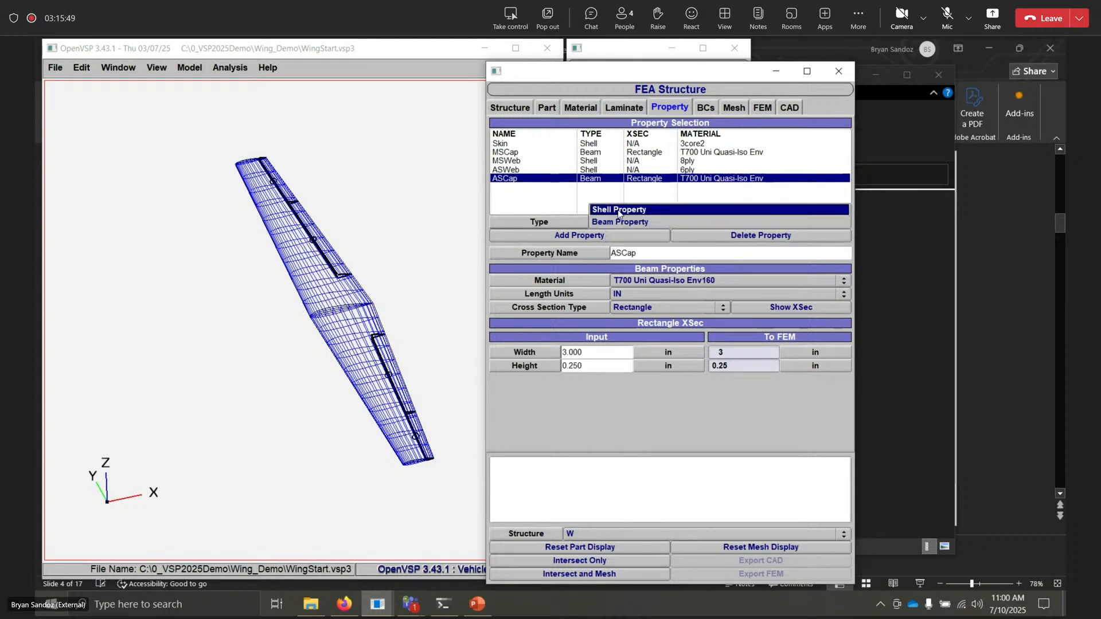
pyautogui.click(621, 213)
pyautogui.click(626, 225)
pyautogui.click(626, 234)
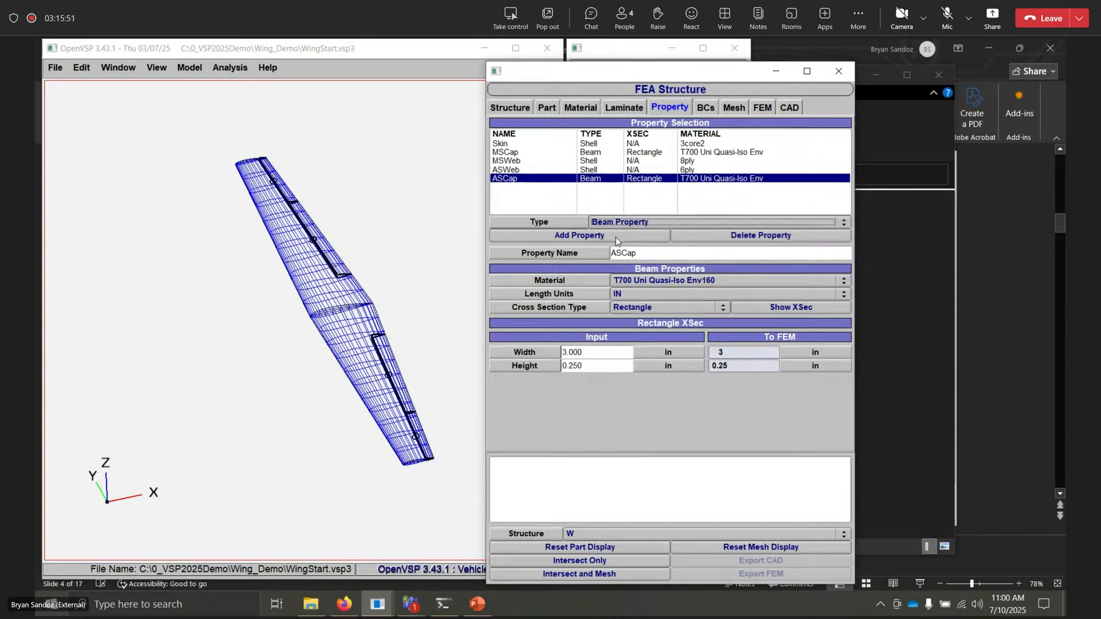
pyautogui.click(567, 235)
pyautogui.write('Flange')
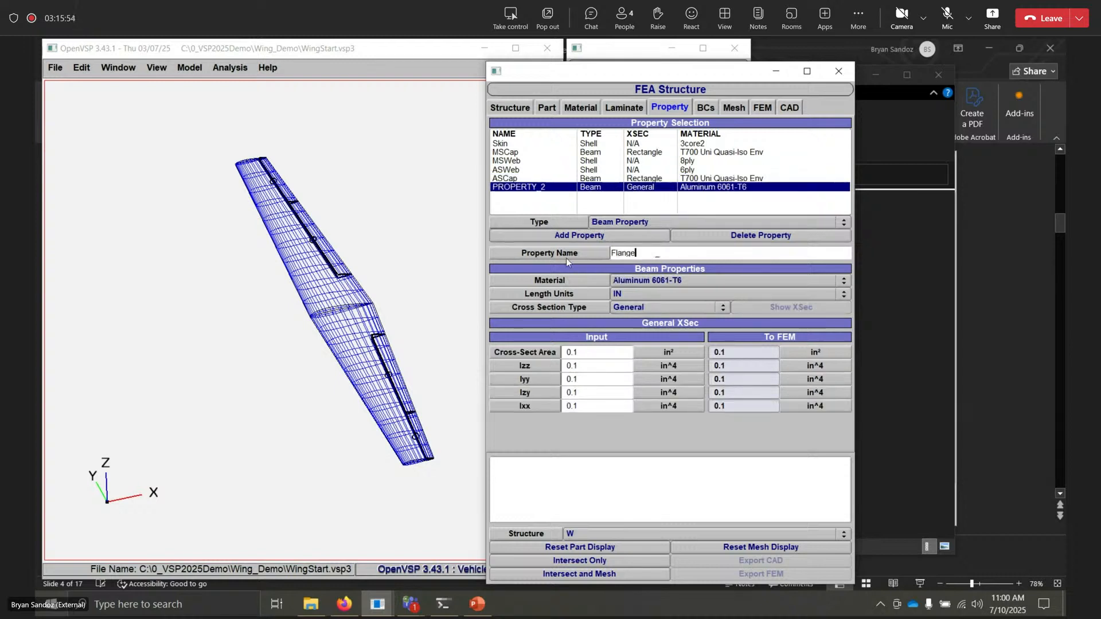
pyautogui.press('Return')
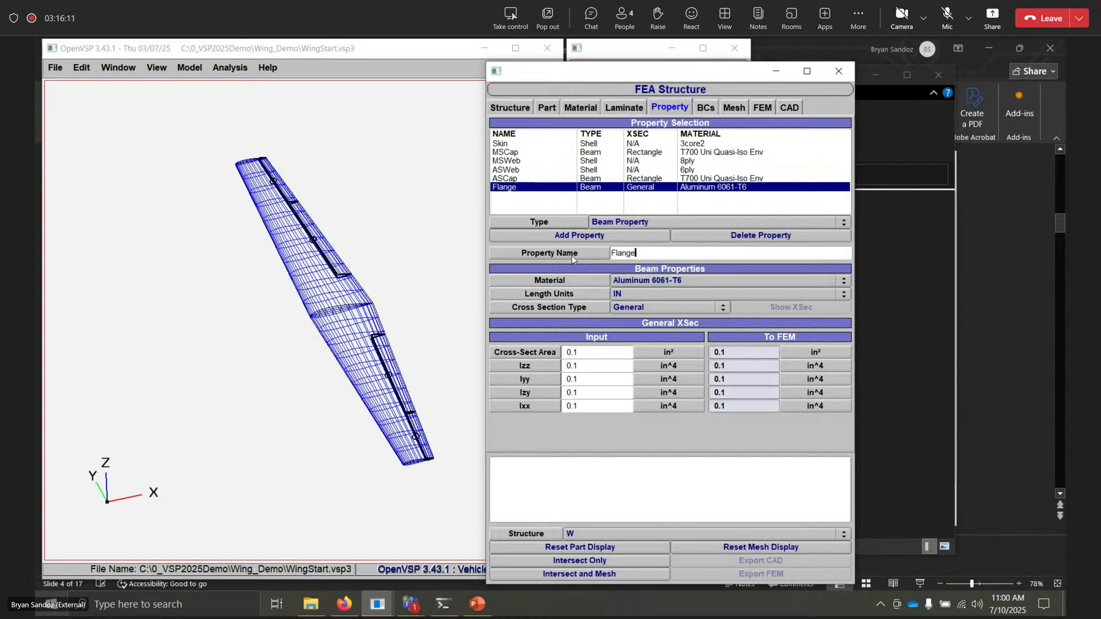
pyautogui.click(645, 282)
pyautogui.click(660, 338)
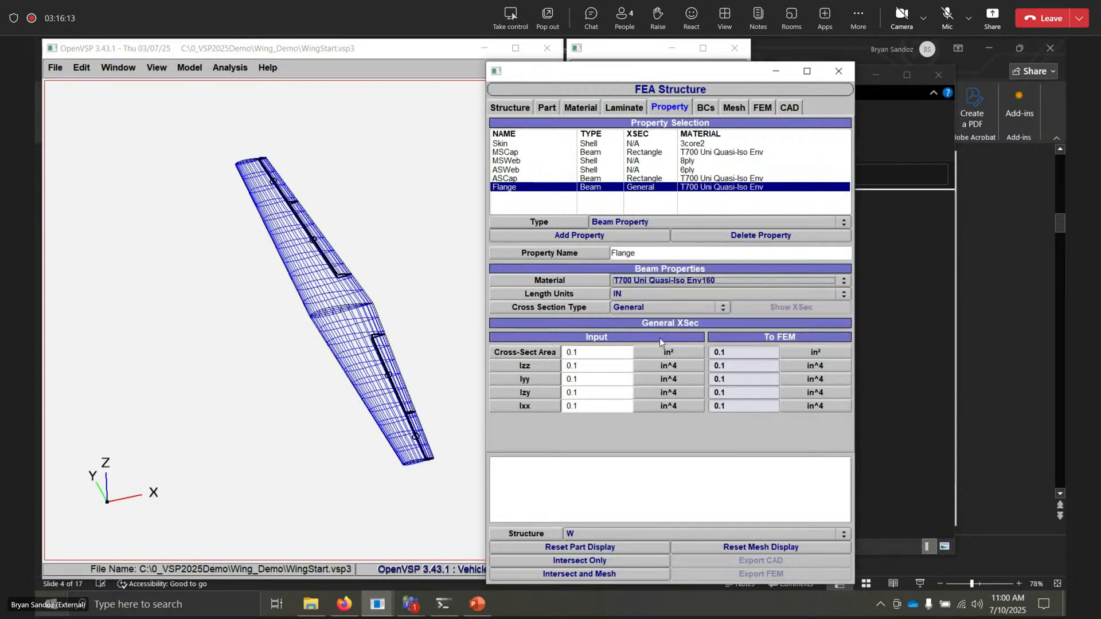
# - Give Flange a Rectangle cross section with a width of 1.5 in and a height of 0.0516 in
pyautogui.click(651, 308)
pyautogui.click(591, 354)
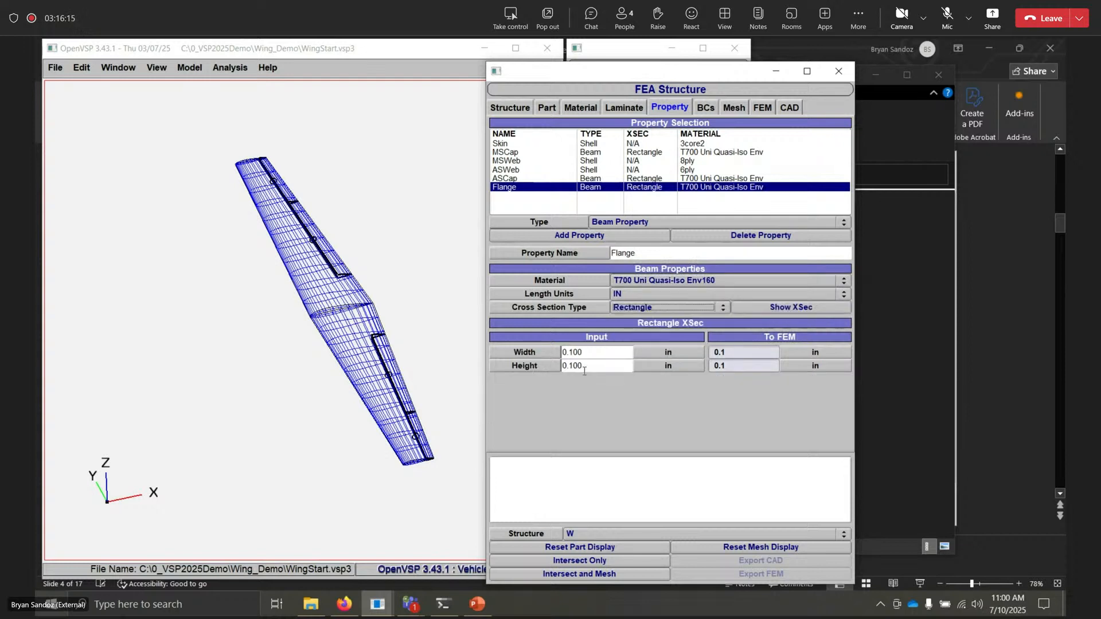
pyautogui.write('1.5')
pyautogui.press('Return')
pyautogui.moveTo(584, 366); pyautogui.dragTo(569, 366)
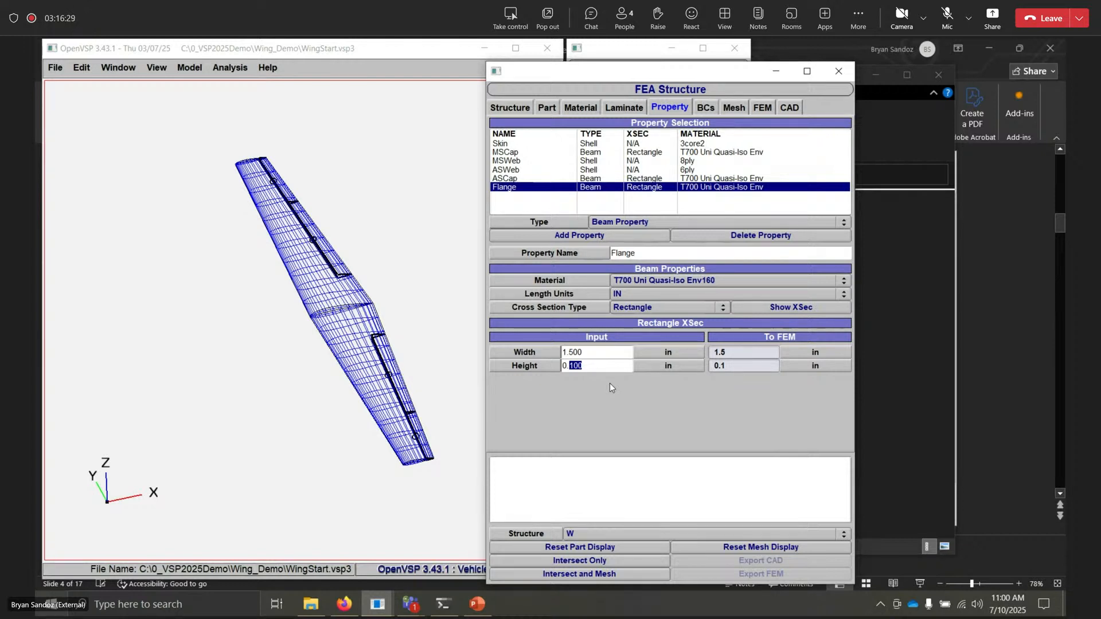
pyautogui.press('BackSpace')
pyautogui.press('BackSpace')
pyautogui.press('BackSpace')
pyautogui.write('6*0')
pyautogui.press('Return')
# - Add a shell property named Rib and assign the 4ply material to it
pyautogui.click(615, 224)
pyautogui.click(617, 210)
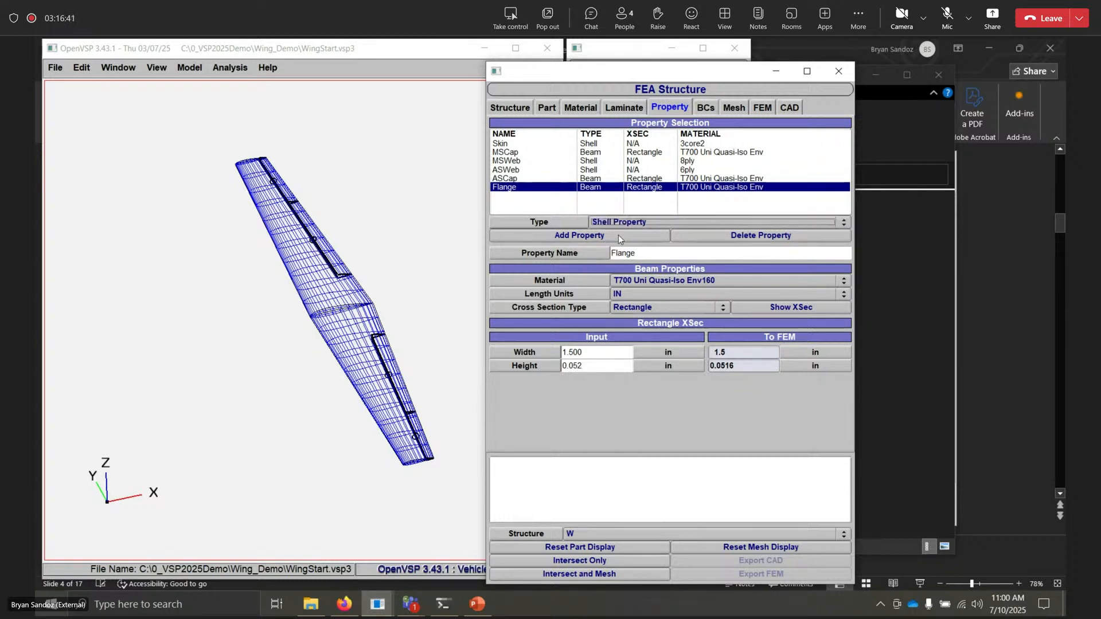
pyautogui.click(618, 235)
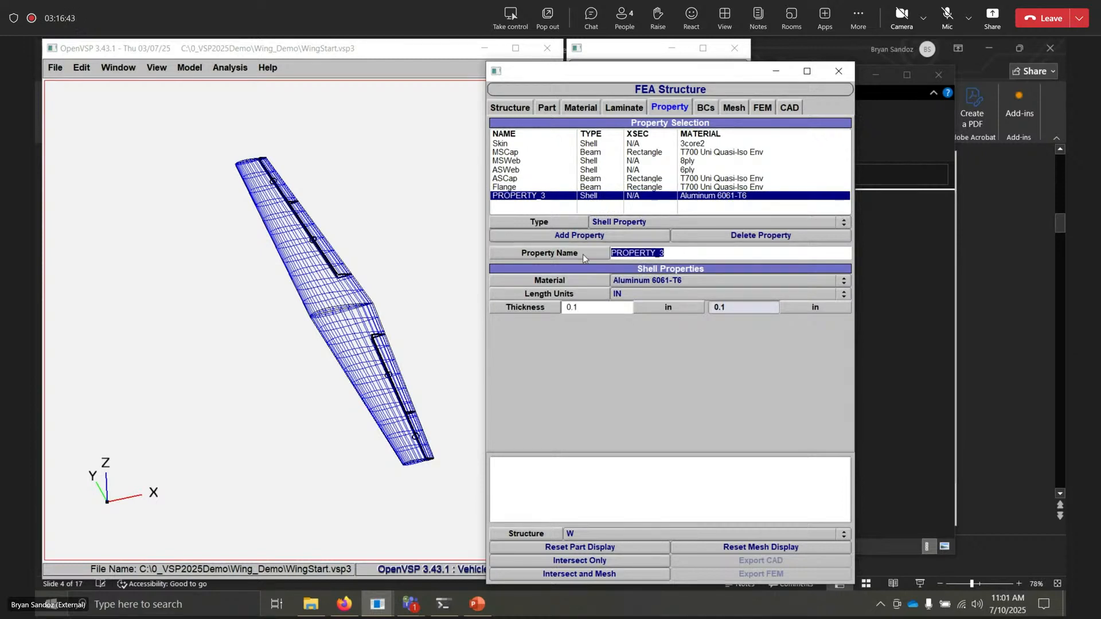
pyautogui.write('Rib')
pyautogui.press('Return')
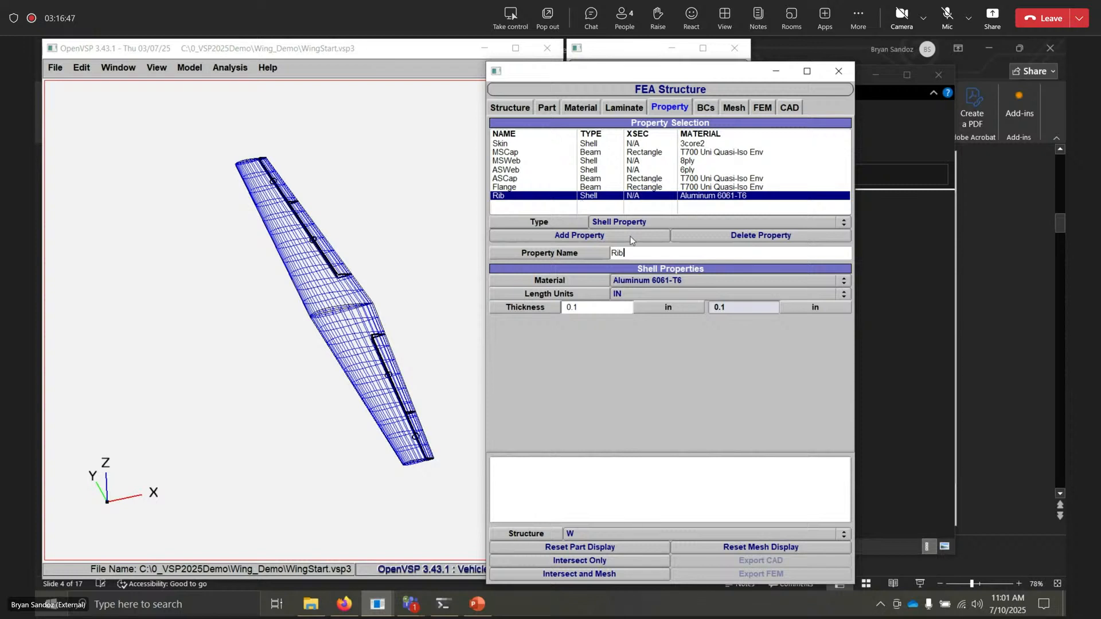
pyautogui.click(644, 283)
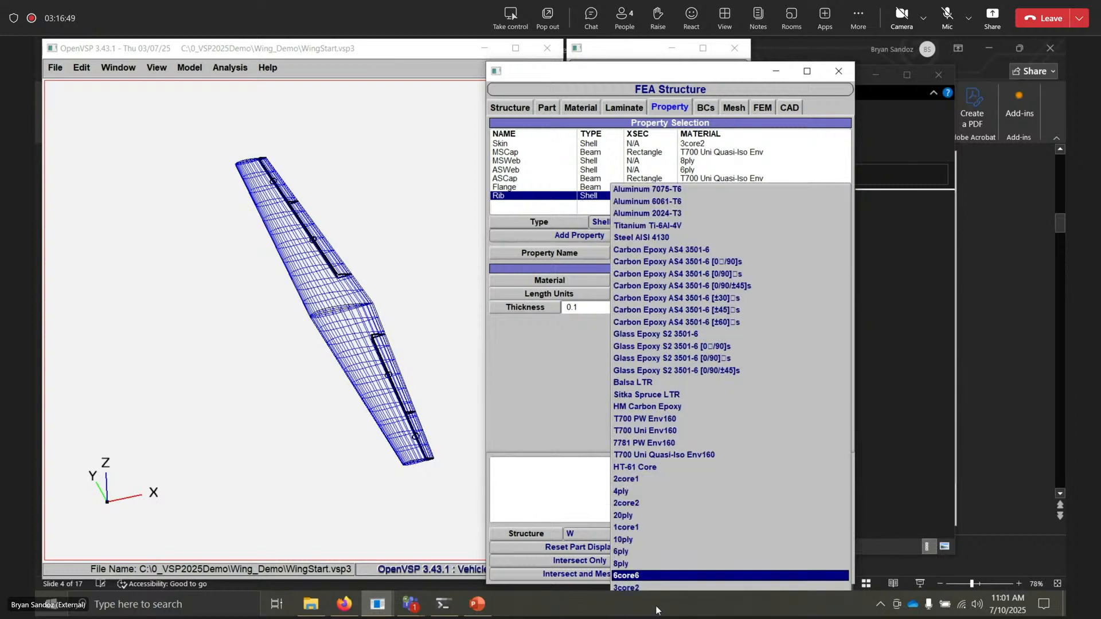
pyautogui.click(637, 480)
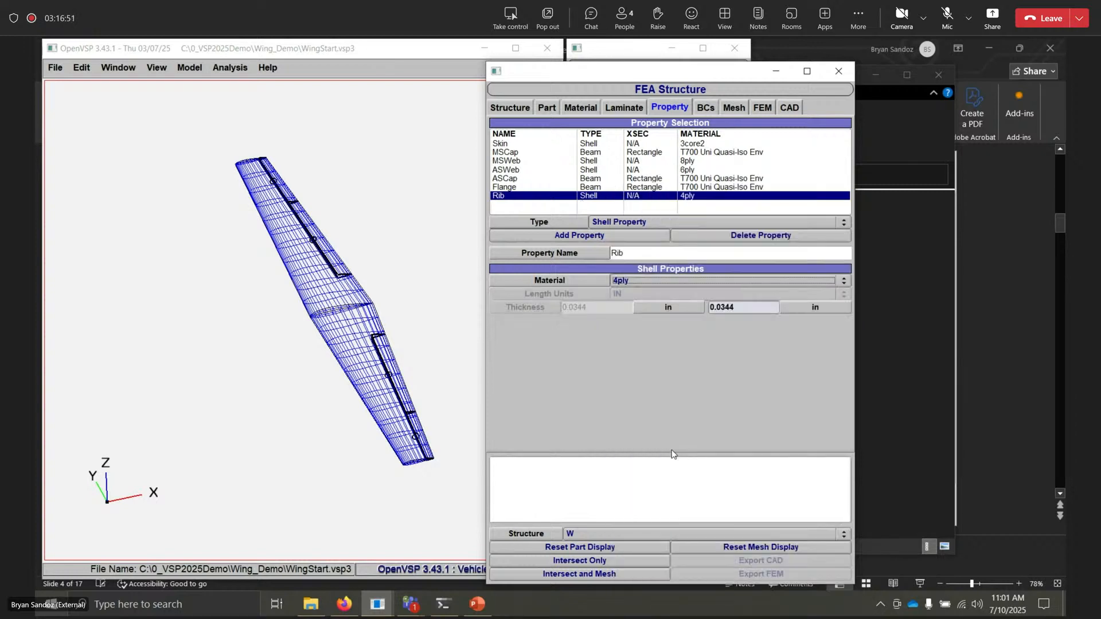
# - Add a shell property named SupportRib and assign the 8ply material to it
pyautogui.click(579, 235)
pyautogui.moveTo(663, 253); pyautogui.dragTo(582, 256)
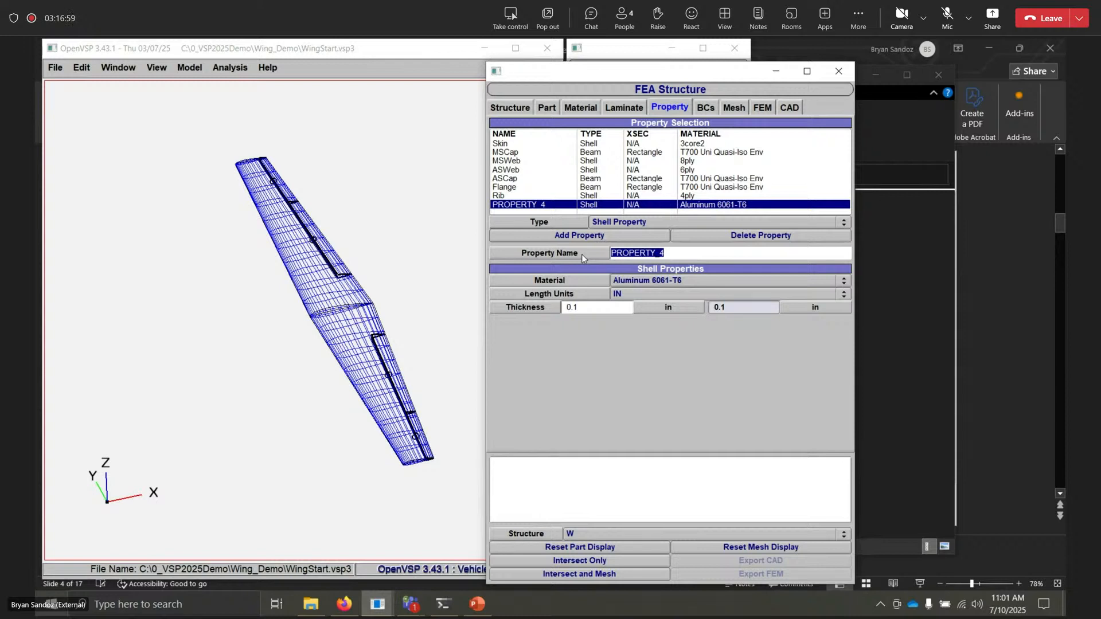
pyautogui.write('SupportRib')
pyautogui.press('Return')
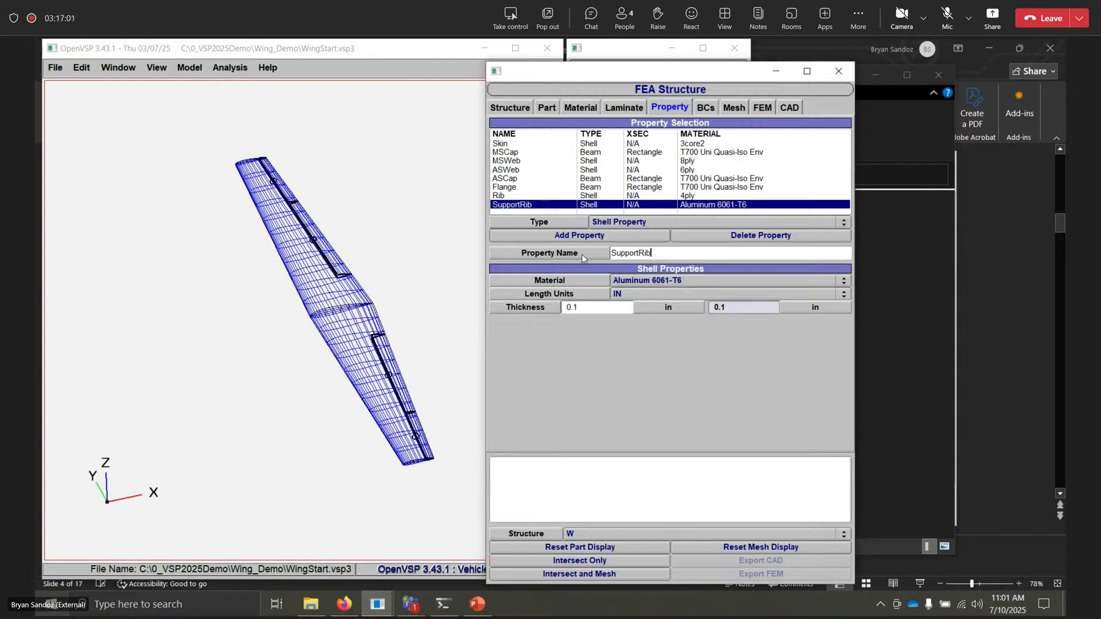
pyautogui.click(661, 288)
pyautogui.click(661, 284)
pyautogui.click(664, 284)
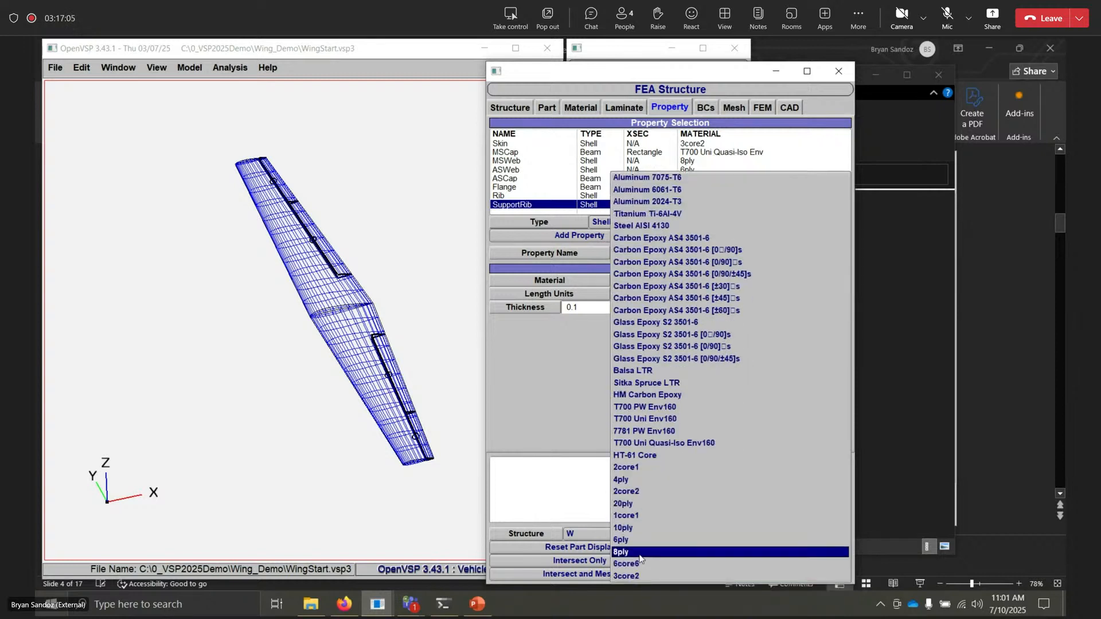
pyautogui.click(653, 578)
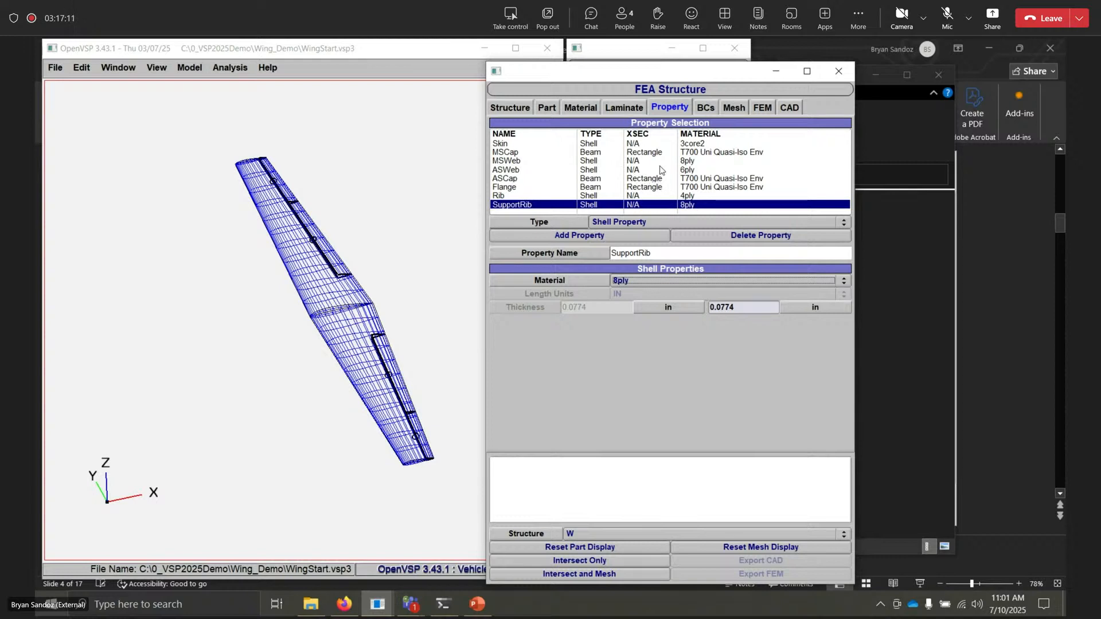
# - Add a Poly_Spar part to the wing's FEA structure
pyautogui.click(548, 109)
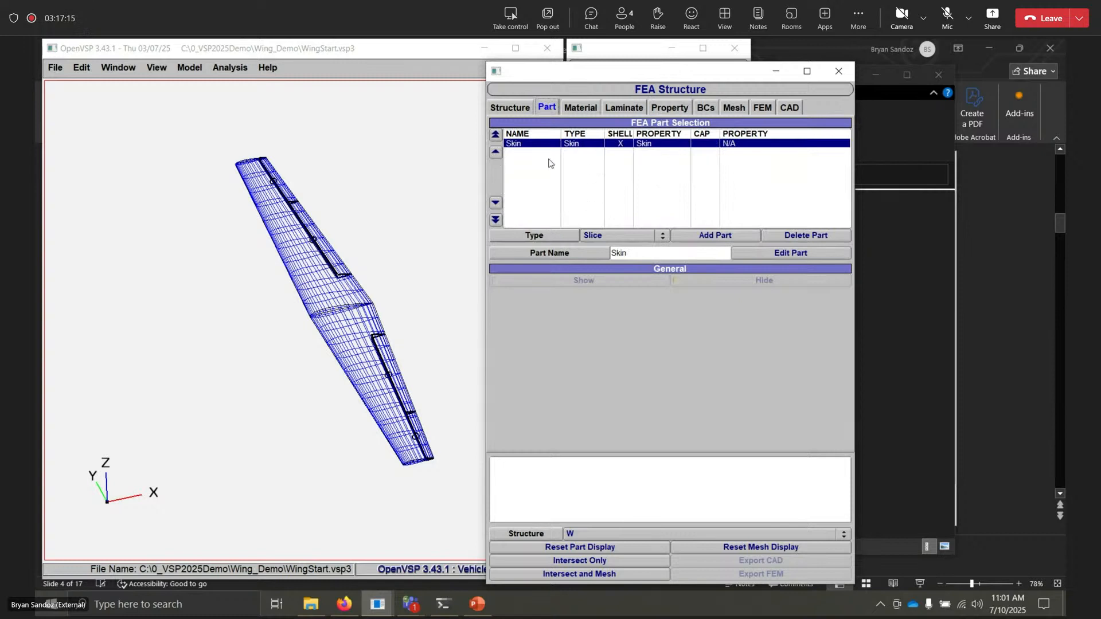
pyautogui.click(673, 108)
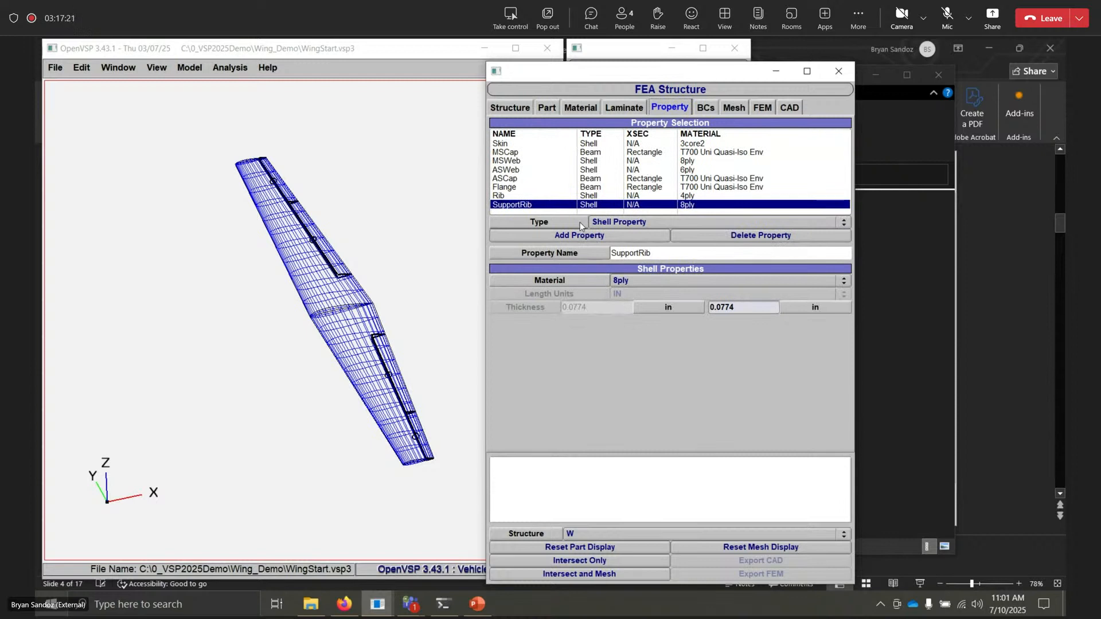
pyautogui.click(547, 108)
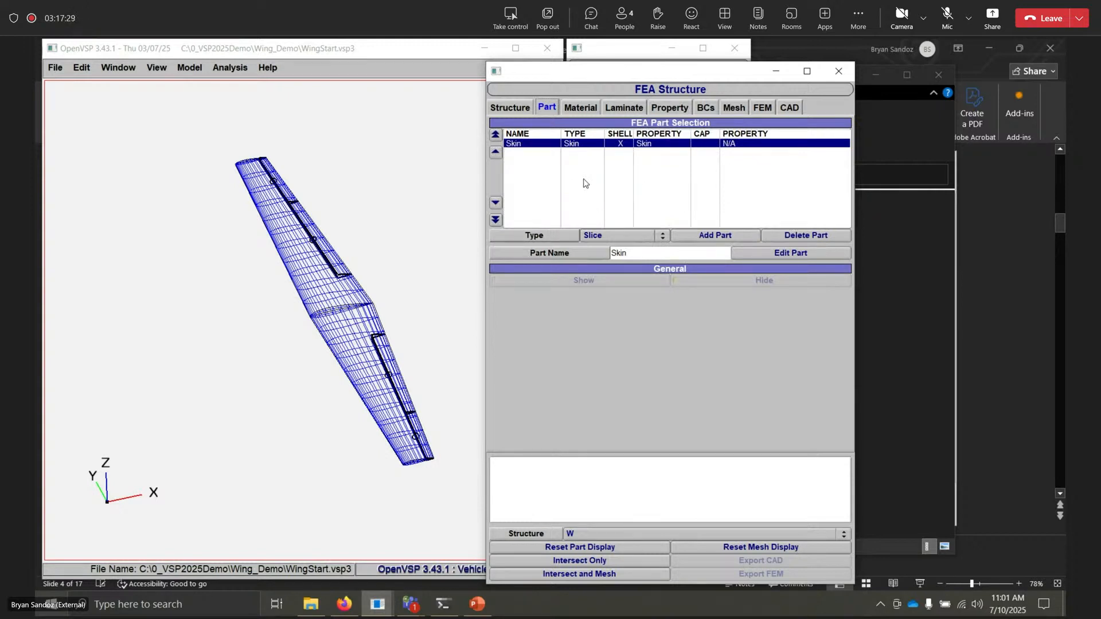
pyautogui.click(604, 237)
pyautogui.click(614, 271)
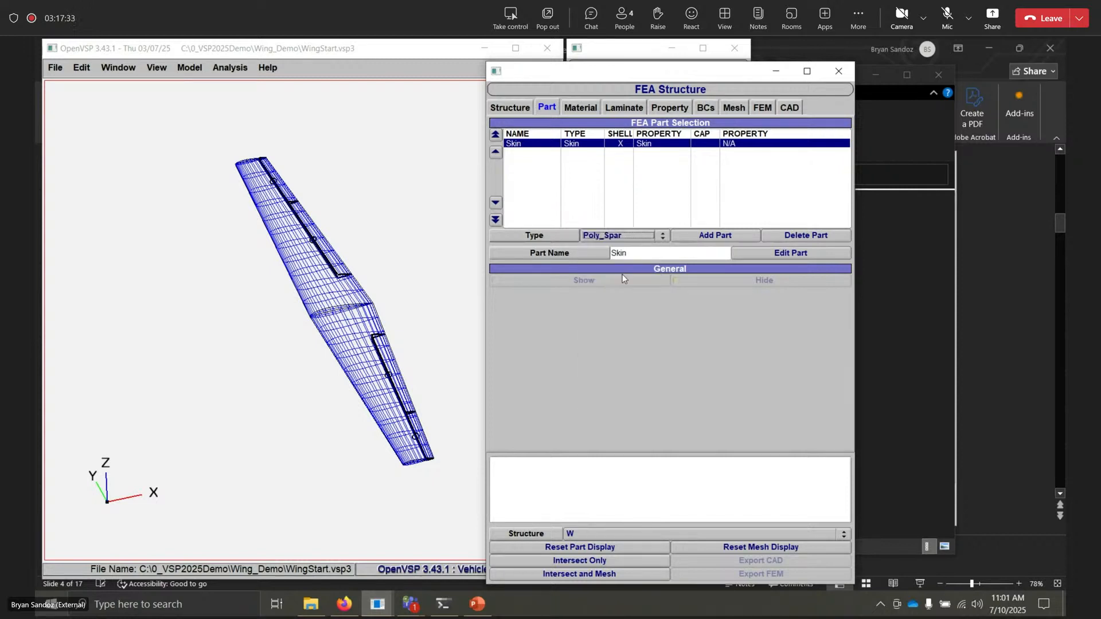
pyautogui.click(712, 236)
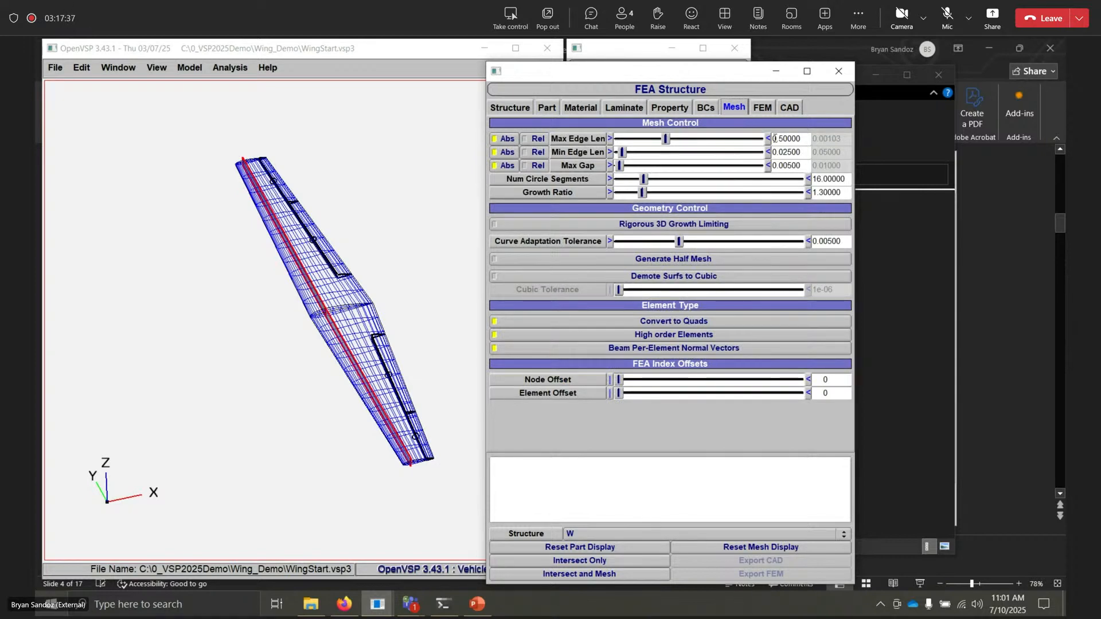
# - Set the structure mesh's maximum edge length to 6
pyautogui.click(806, 139)
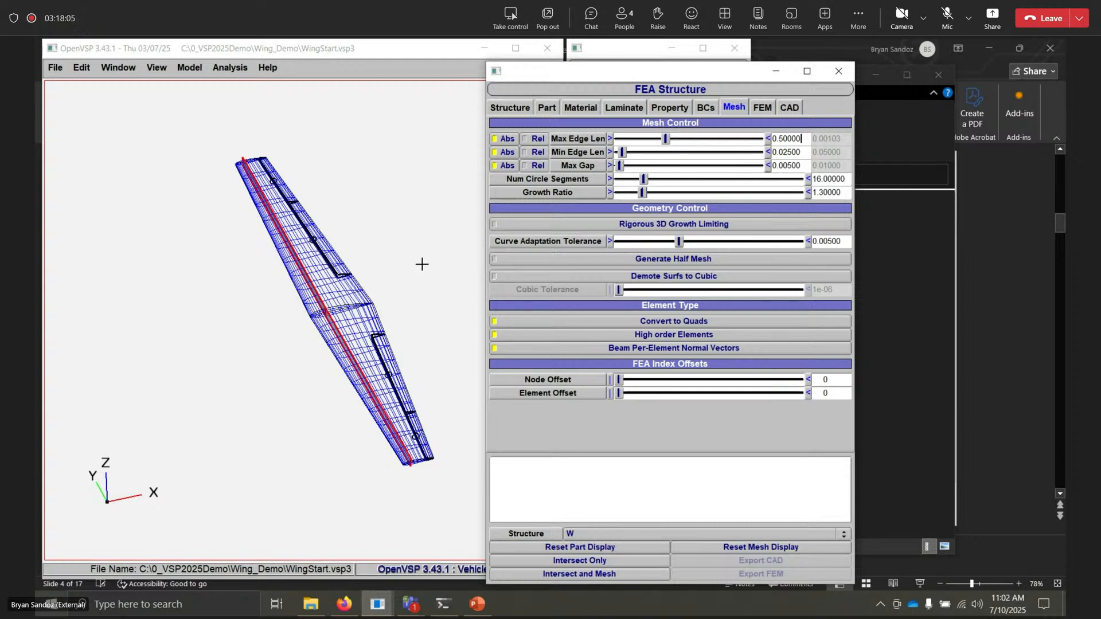
pyautogui.click(787, 142)
pyautogui.doubleClick(789, 142)
pyautogui.write('6.')
pyautogui.press('Return')
pyautogui.click(802, 153)
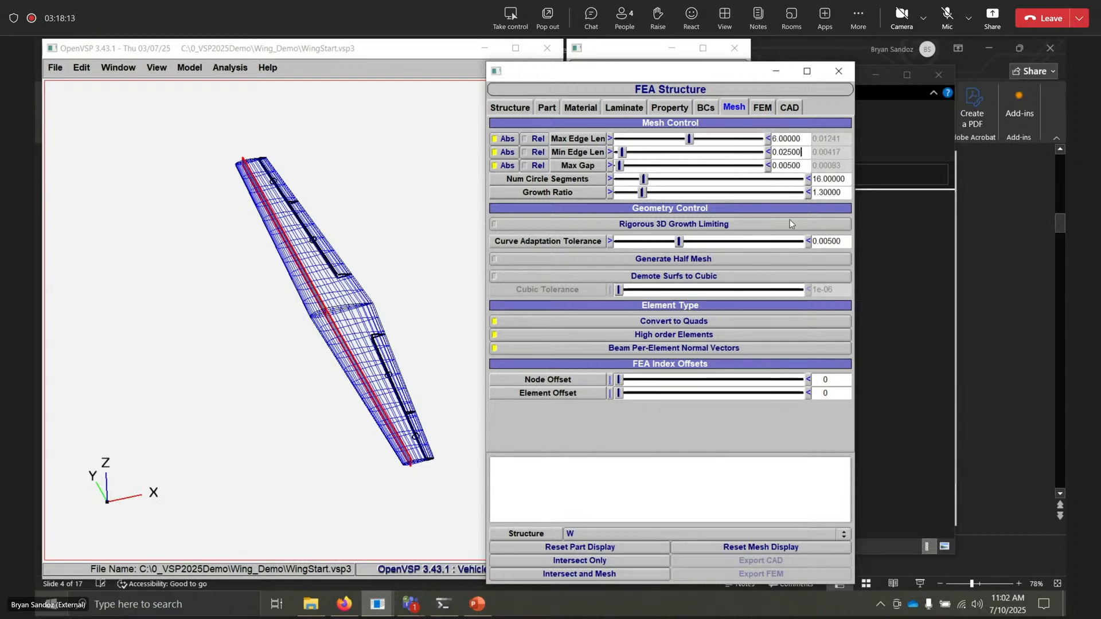
# - Switch to the PowerPoint presentation, review the structures demonstration workflow list on slide 3, and return to OpenVSP
pyautogui.click(475, 605)
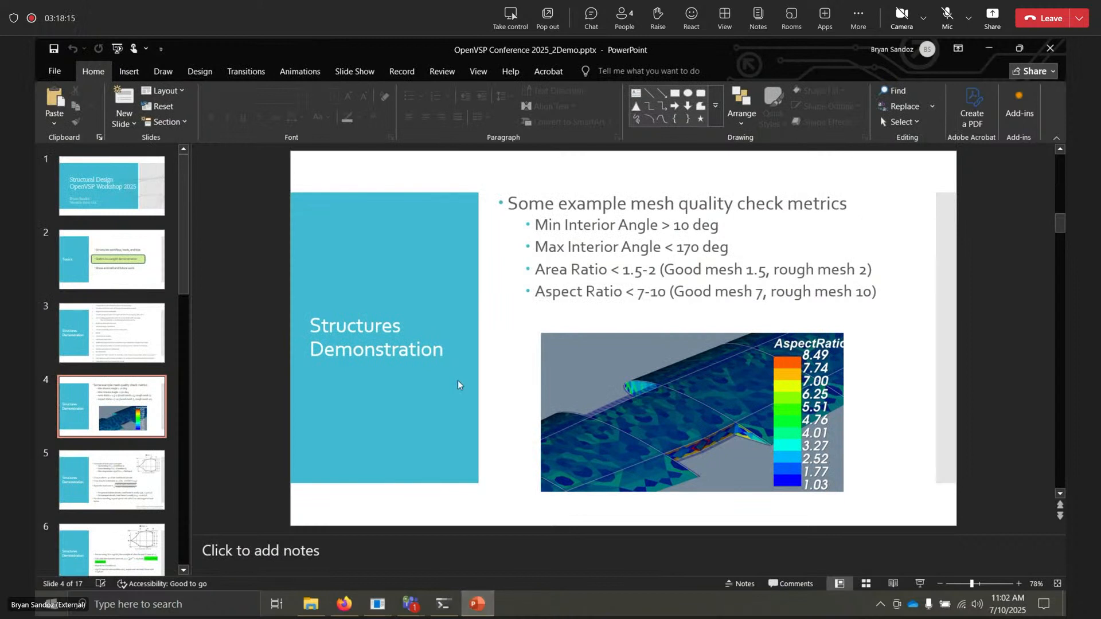
pyautogui.scroll(-5, 125, 341)
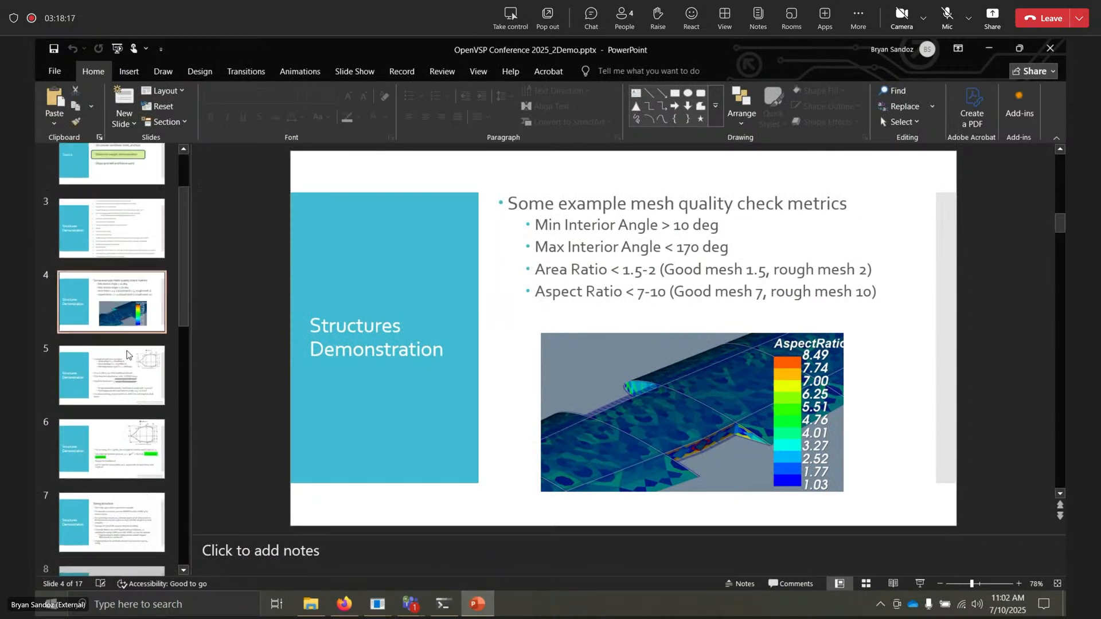
pyautogui.click(128, 351)
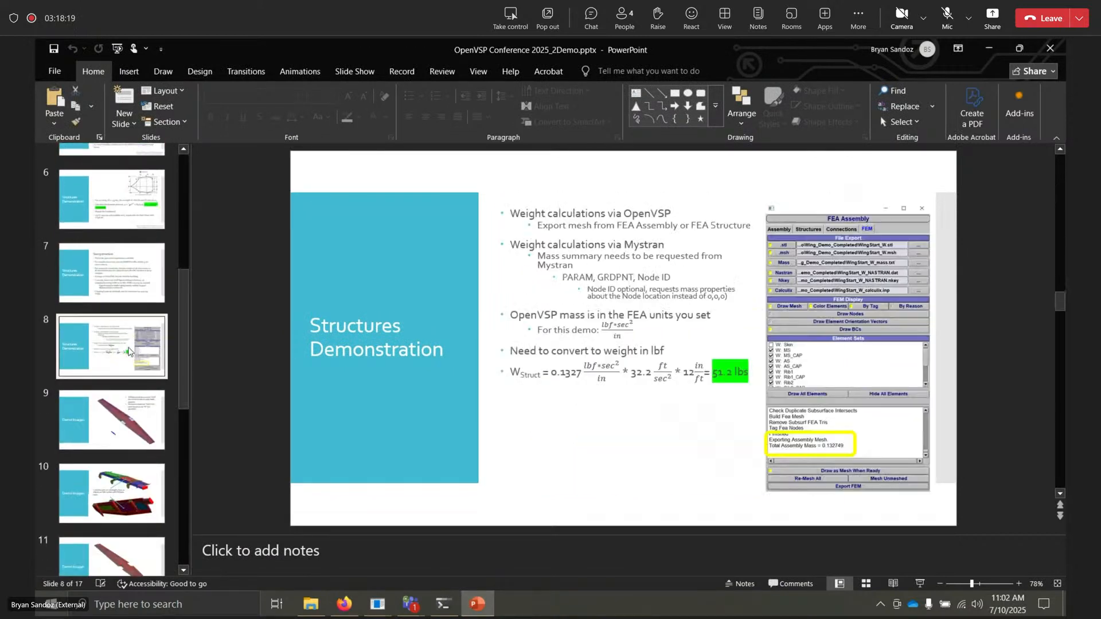
pyautogui.scroll(2, 129, 353)
pyautogui.scroll(-5, 127, 352)
pyautogui.scroll(3, 119, 352)
pyautogui.scroll(5, 120, 344)
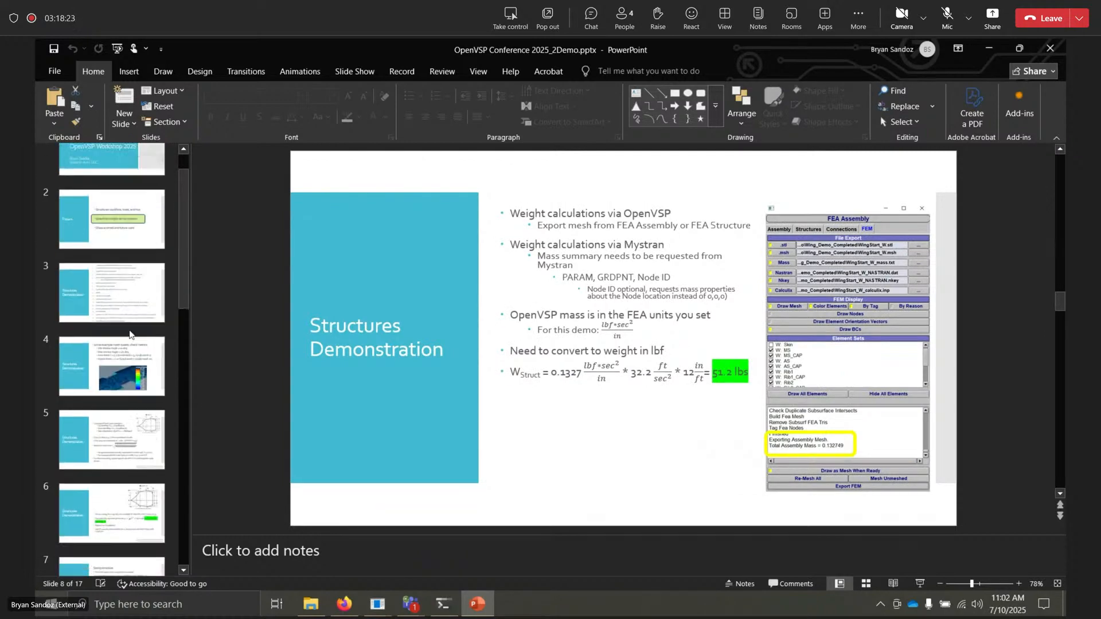
pyautogui.click(136, 363)
pyautogui.scroll(-1, 136, 363)
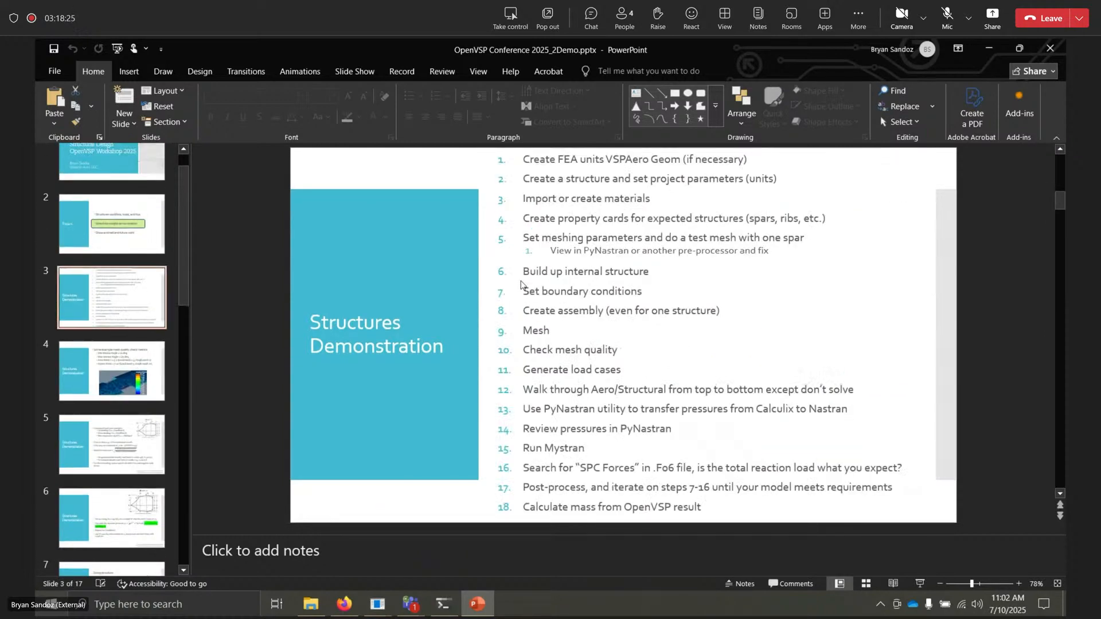
pyautogui.hotkey('alt', 'Tab')
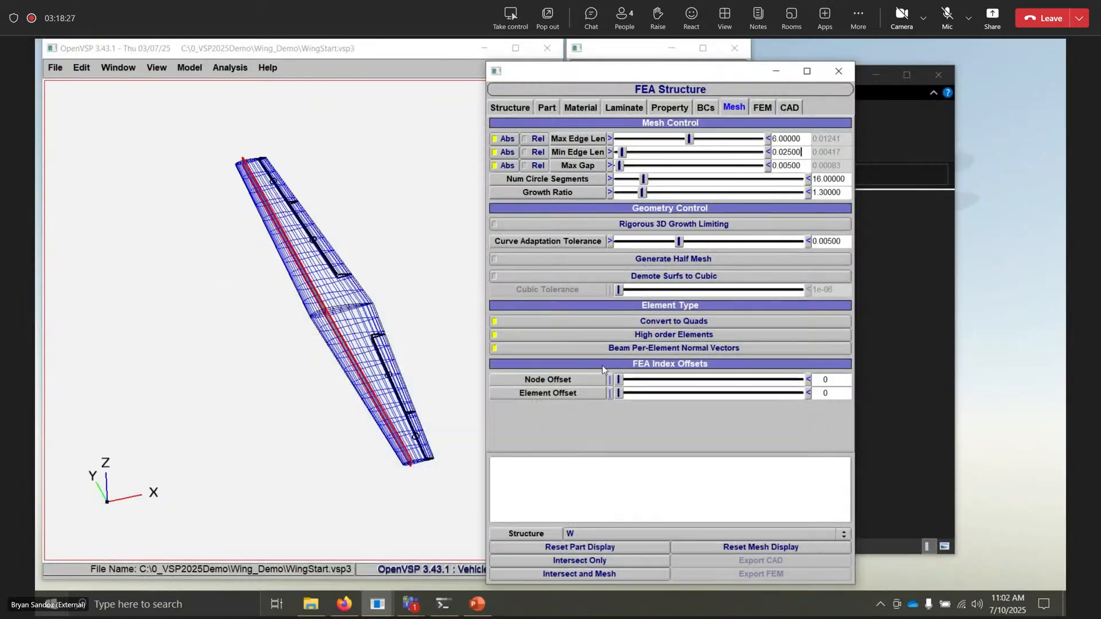
# - Set both the minimum edge length and the maximum gap of the mesh to 0.05
pyautogui.moveTo(806, 153); pyautogui.dragTo(784, 153)
pyautogui.write('5')
pyautogui.click(797, 164)
pyautogui.click(787, 165)
pyautogui.press('BackSpace')
# - Set the mesh's number of circle segments to 8 and its growth ratio to 1.2
pyautogui.moveTo(823, 180); pyautogui.dragTo(815, 188)
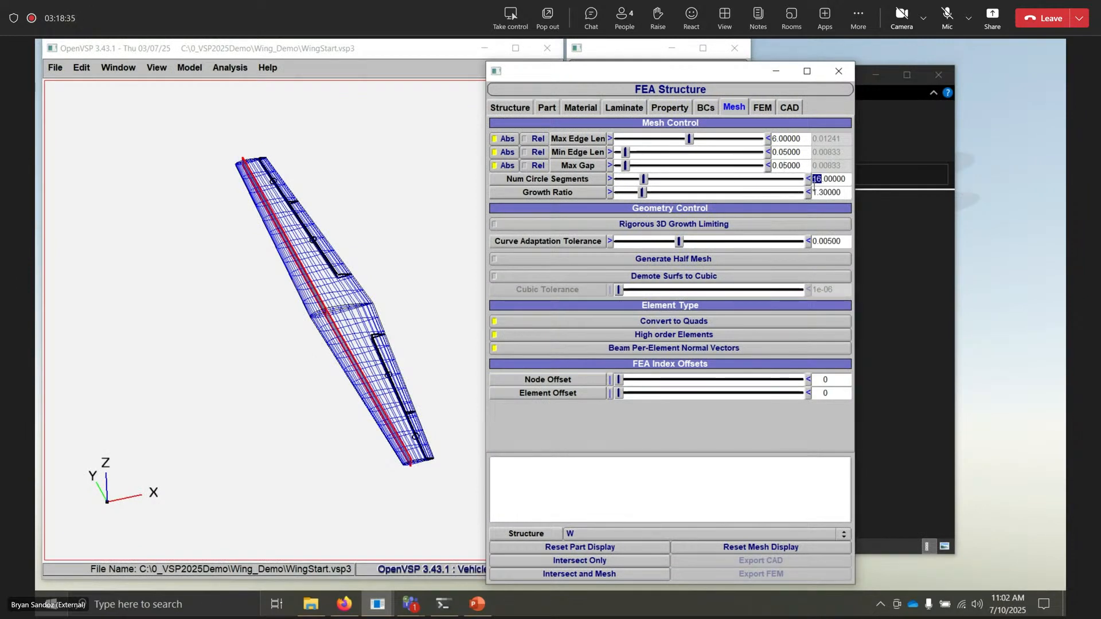
pyautogui.write('8')
pyautogui.click(828, 193)
pyautogui.click(823, 193)
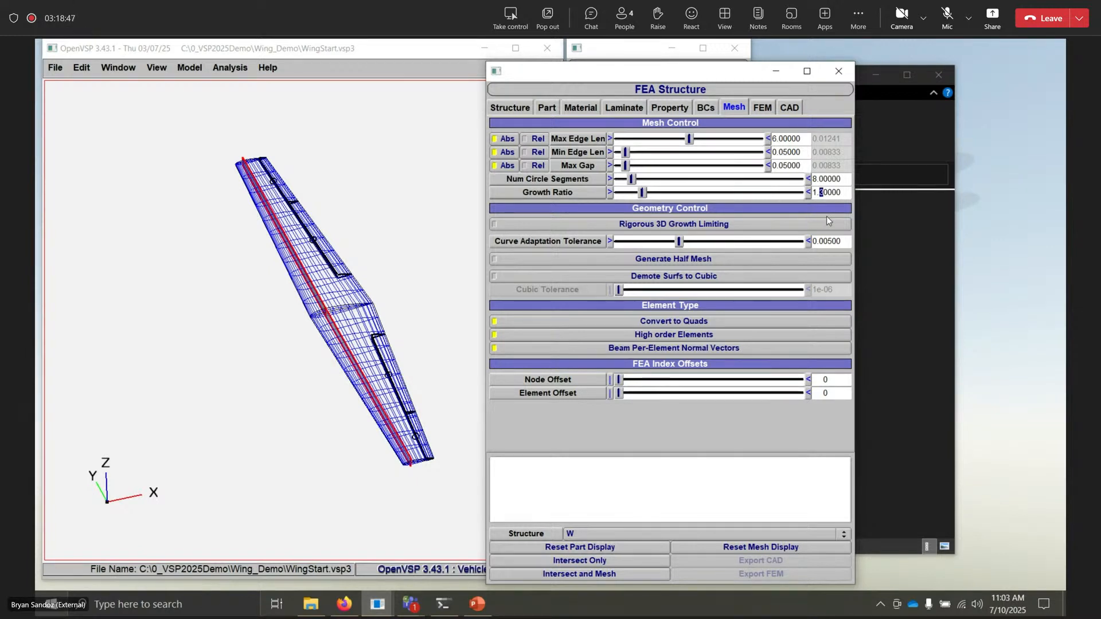
pyautogui.write('2')
pyautogui.click(828, 192)
pyautogui.click(55, 67)
pyautogui.moveTo(156, 67)
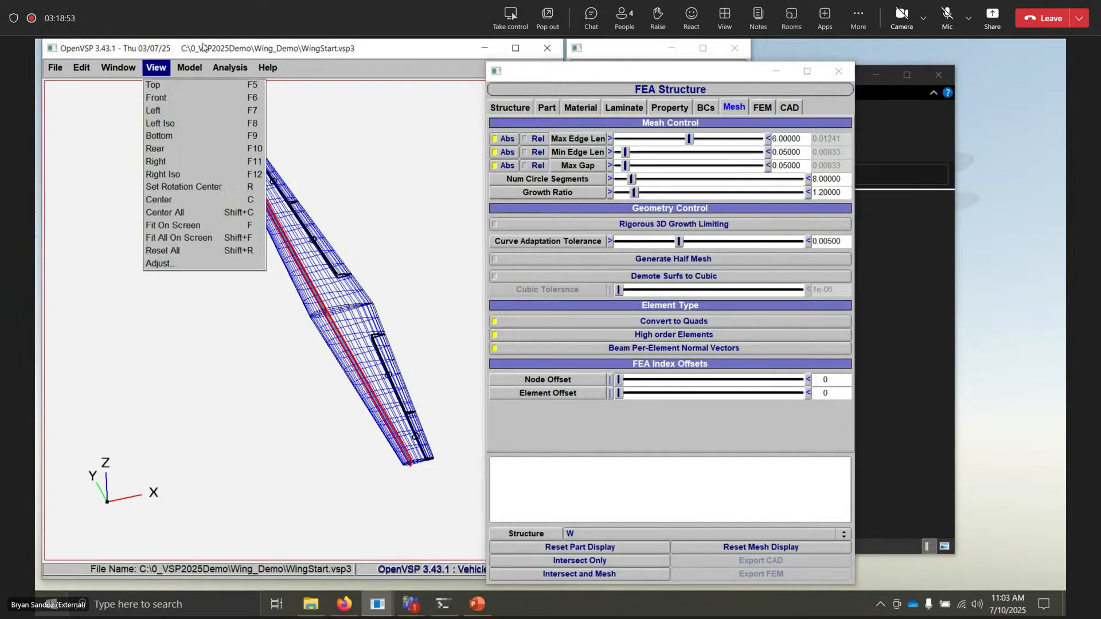
pyautogui.click(207, 50)
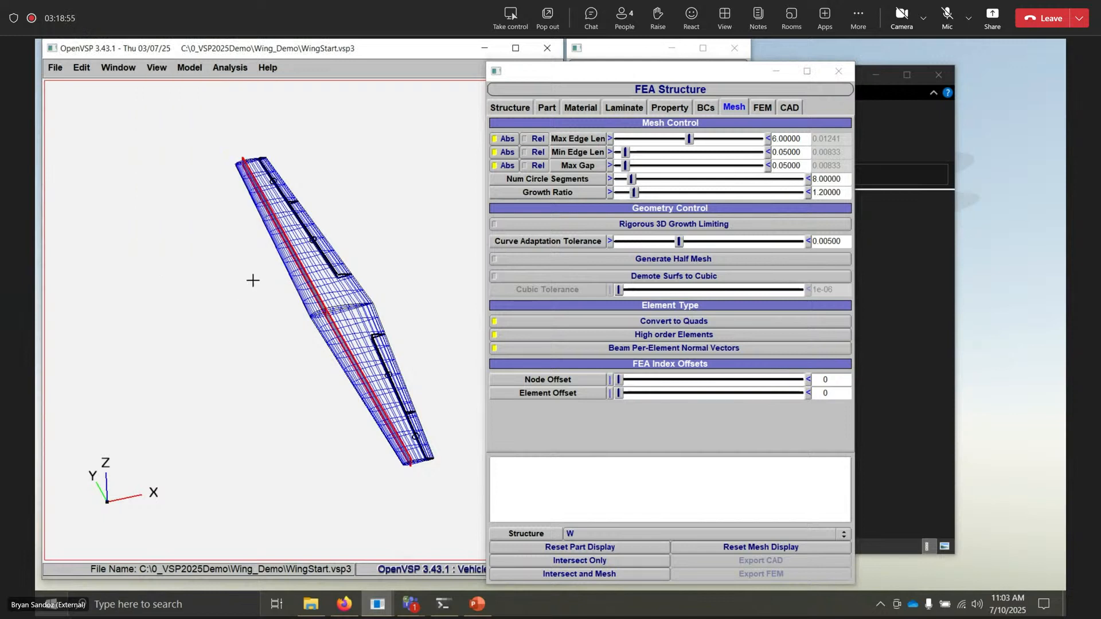
# - Change the mesh's minimum edge length to 0.5
pyautogui.click(780, 152)
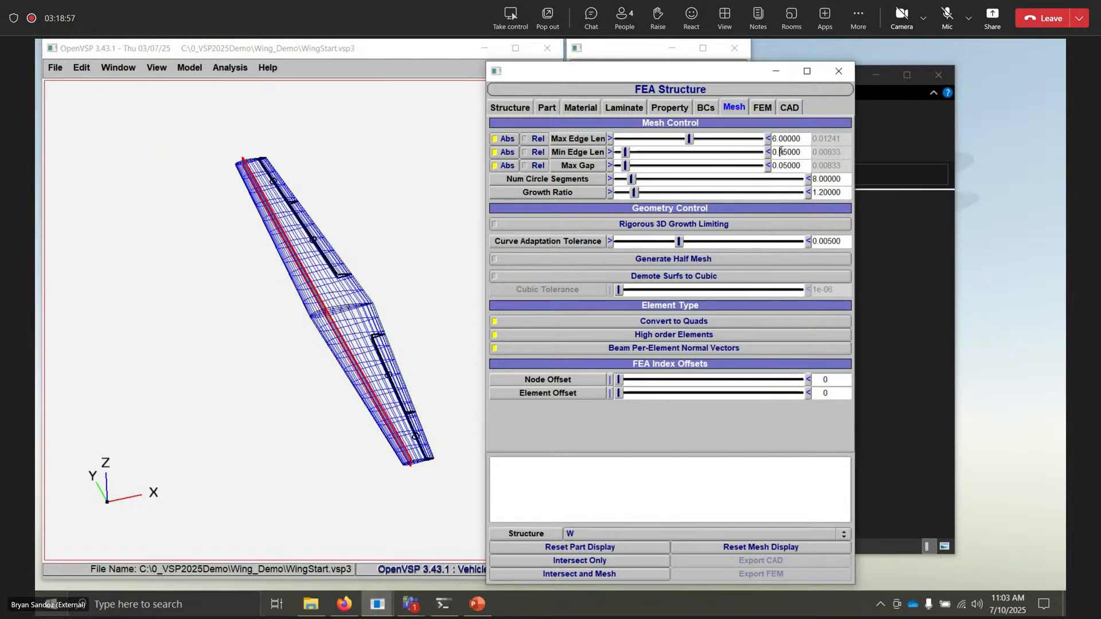
pyautogui.press('BackSpace')
pyautogui.click(798, 154)
pyautogui.press('Return')
pyautogui.click(344, 50)
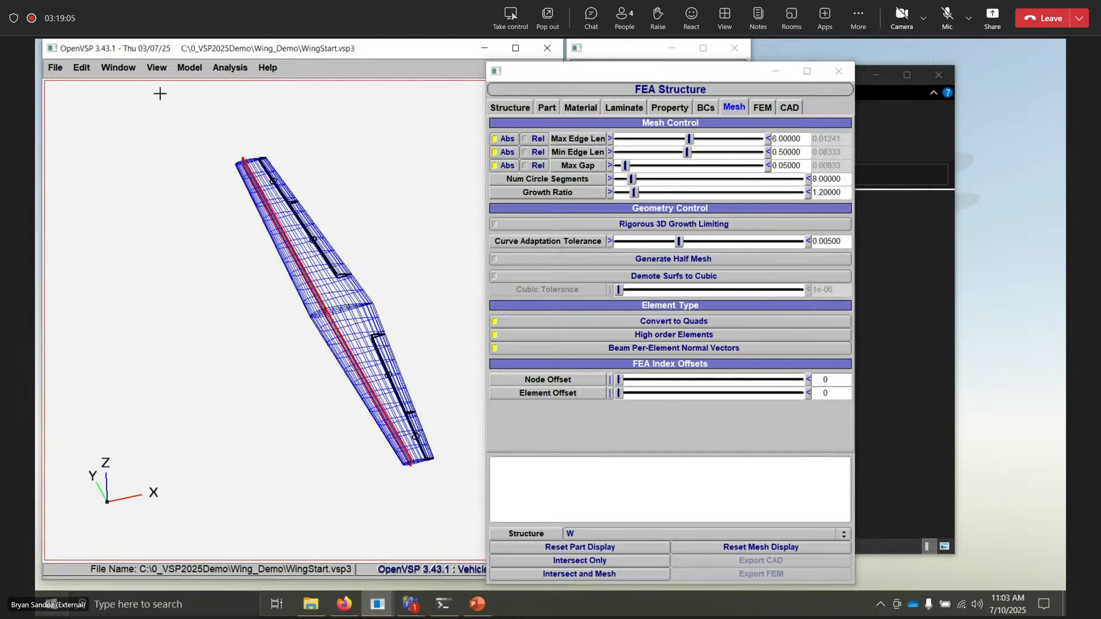
# - Save the WingStart.vsp3 model before meshing the structure
pyautogui.click(55, 67)
pyautogui.click(67, 111)
pyautogui.click(632, 73)
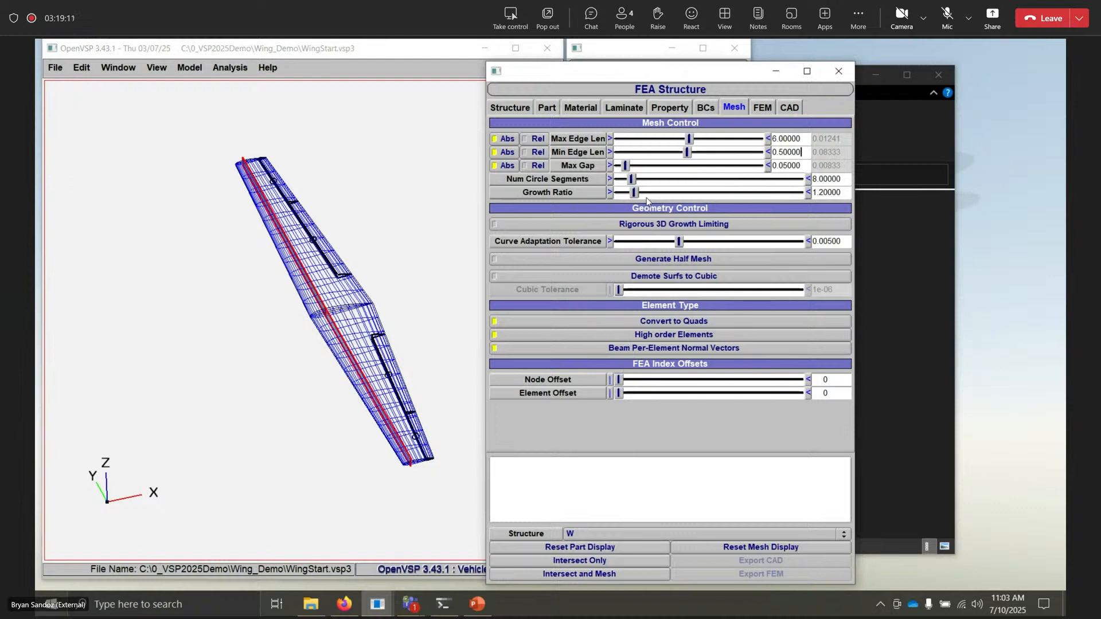
# - Turn off high order elements and run the intersection and meshing of structure W
pyautogui.click(645, 339)
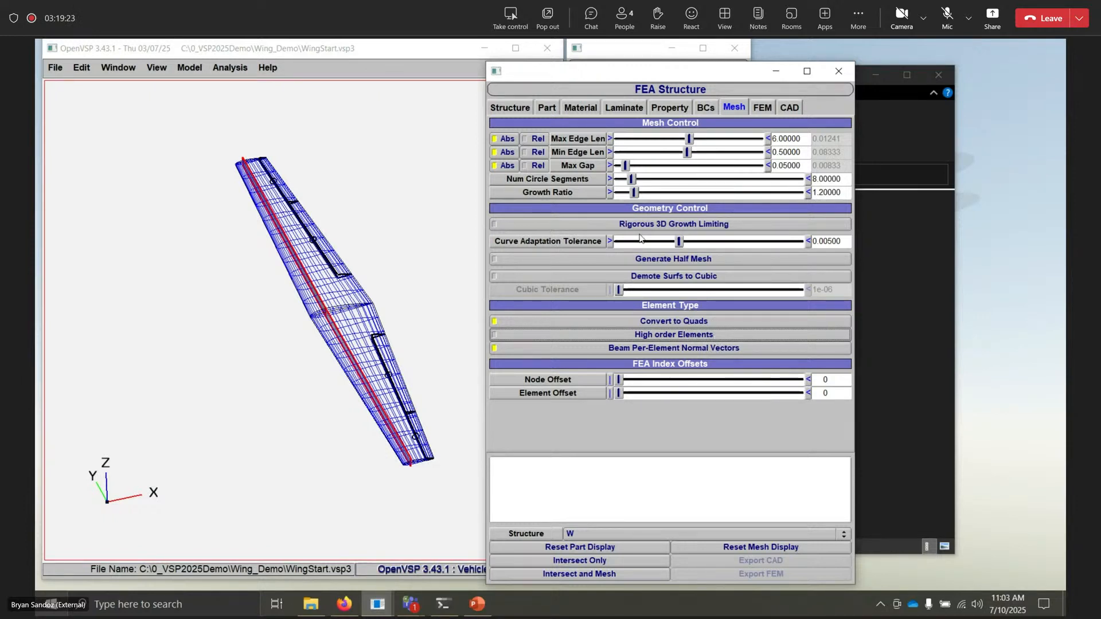
pyautogui.click(590, 574)
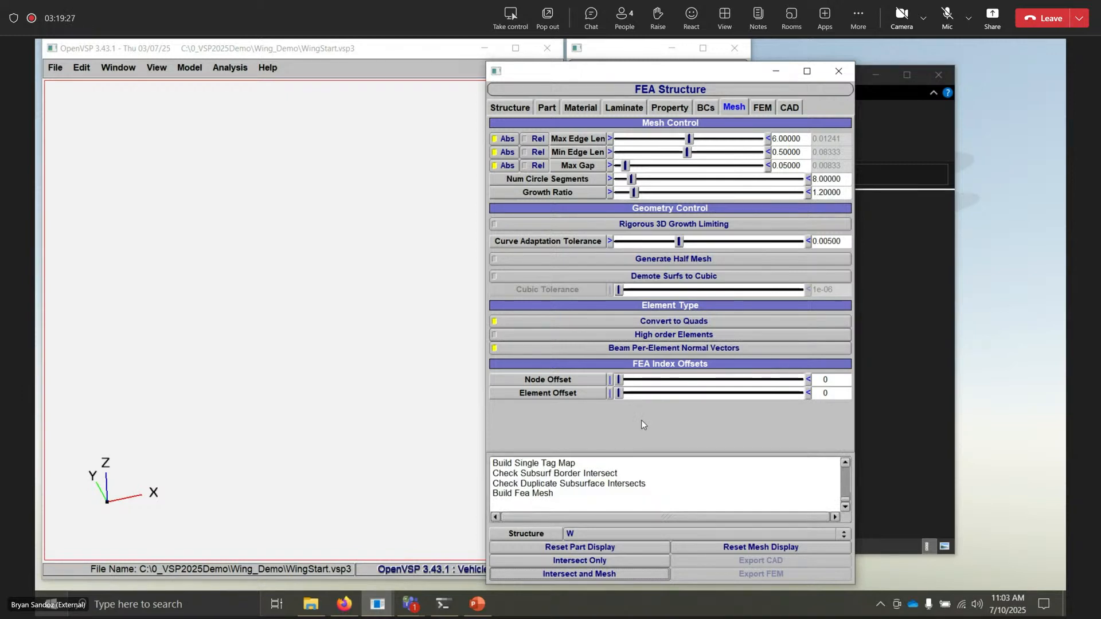
pyautogui.click(359, 382)
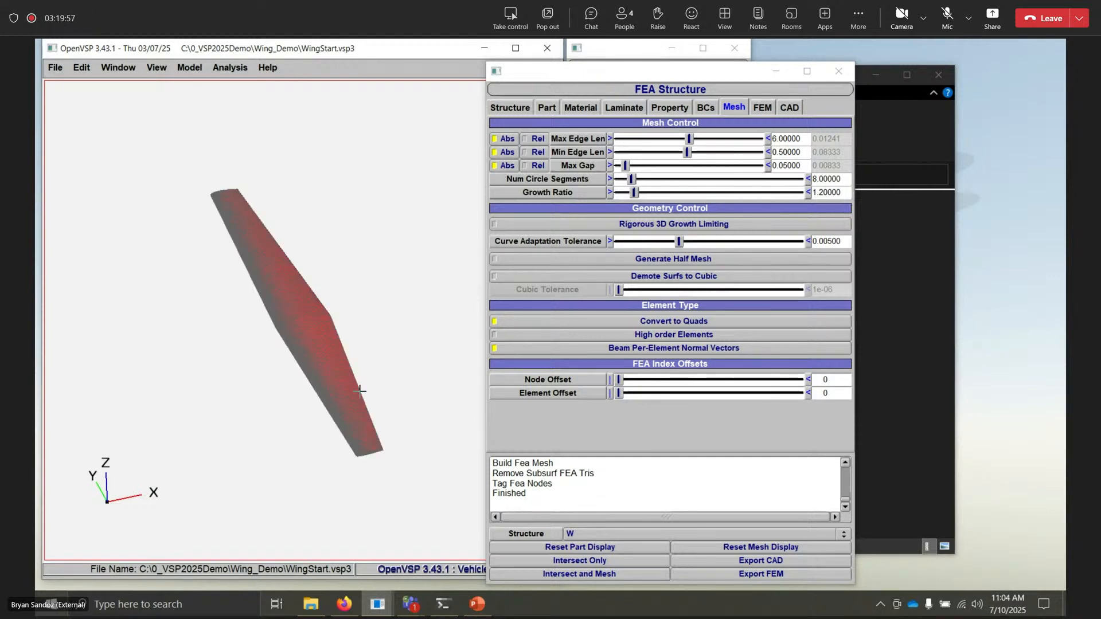
# - Show the Wing geometry temporarily to compare its scale with the FEA mesh, and hide it again
pyautogui.moveTo(625, 74); pyautogui.dragTo(815, 69)
pyautogui.click(607, 140)
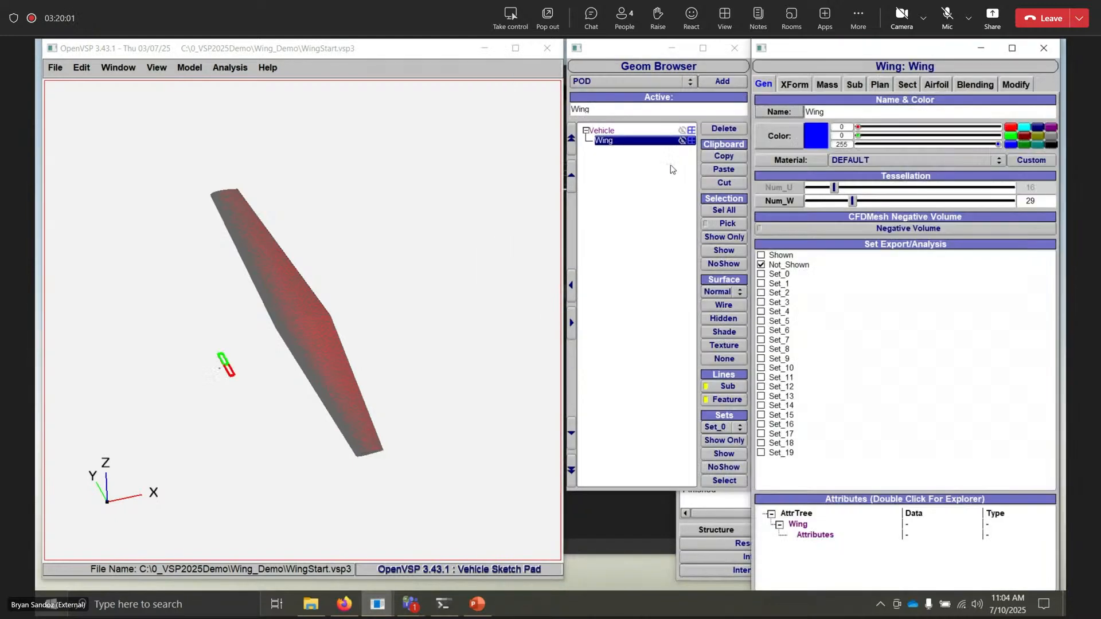
pyautogui.click(683, 142)
pyautogui.scroll(10, 228, 370)
pyautogui.scroll(5, 195, 308)
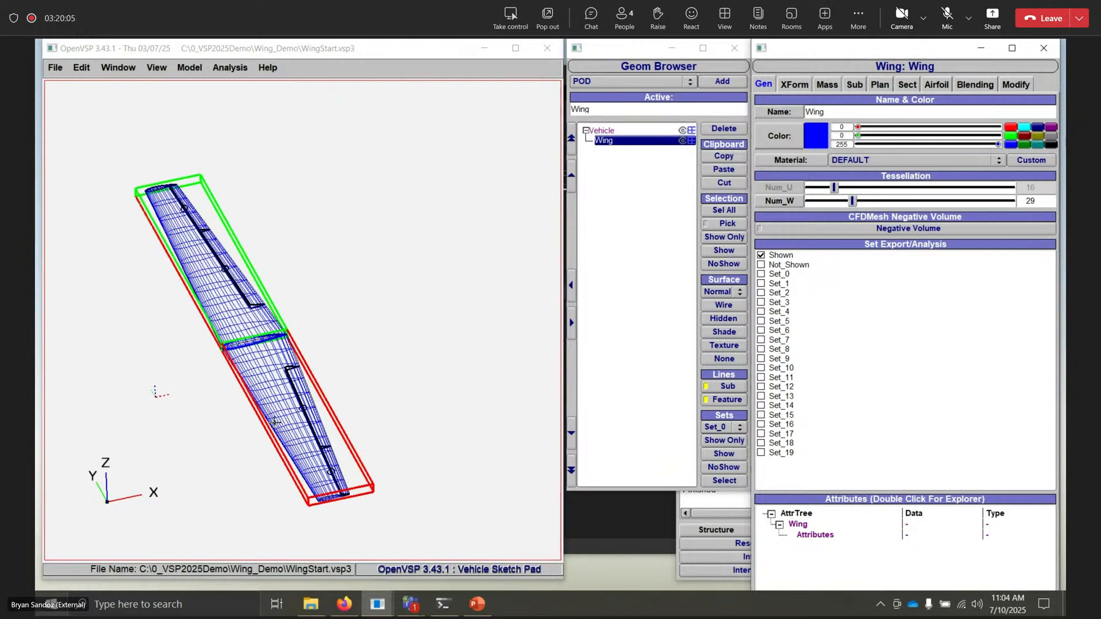
pyautogui.scroll(-12, 274, 422)
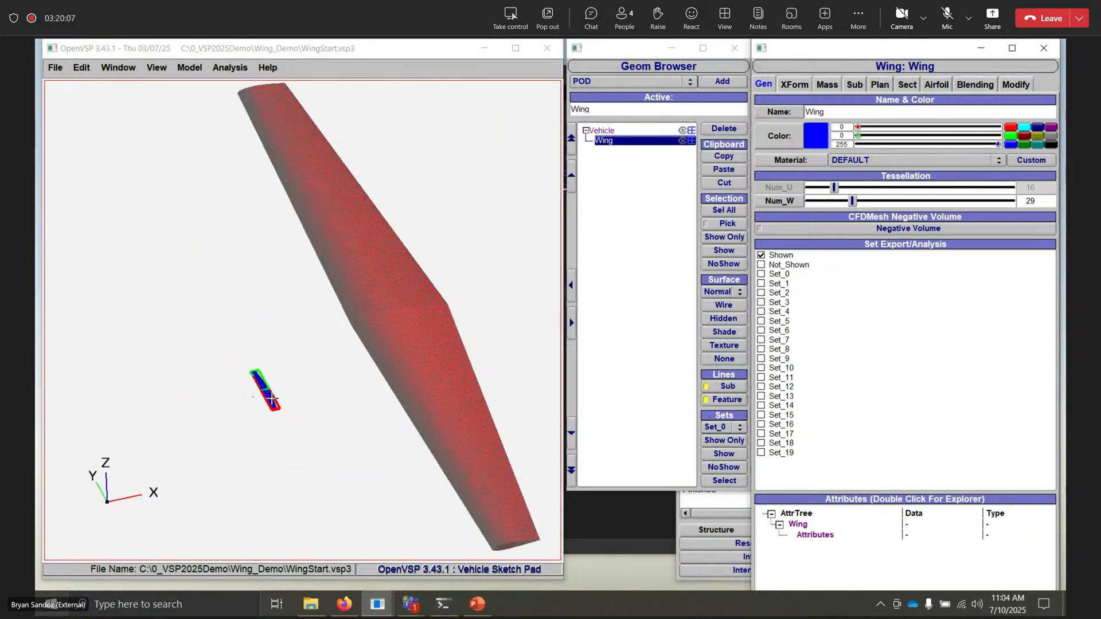
pyautogui.moveTo(319, 409)
pyautogui.mouseDown()
pyautogui.moveTo(305, 347)
pyautogui.moveTo(246, 324)
pyautogui.moveTo(329, 397)
pyautogui.mouseUp()
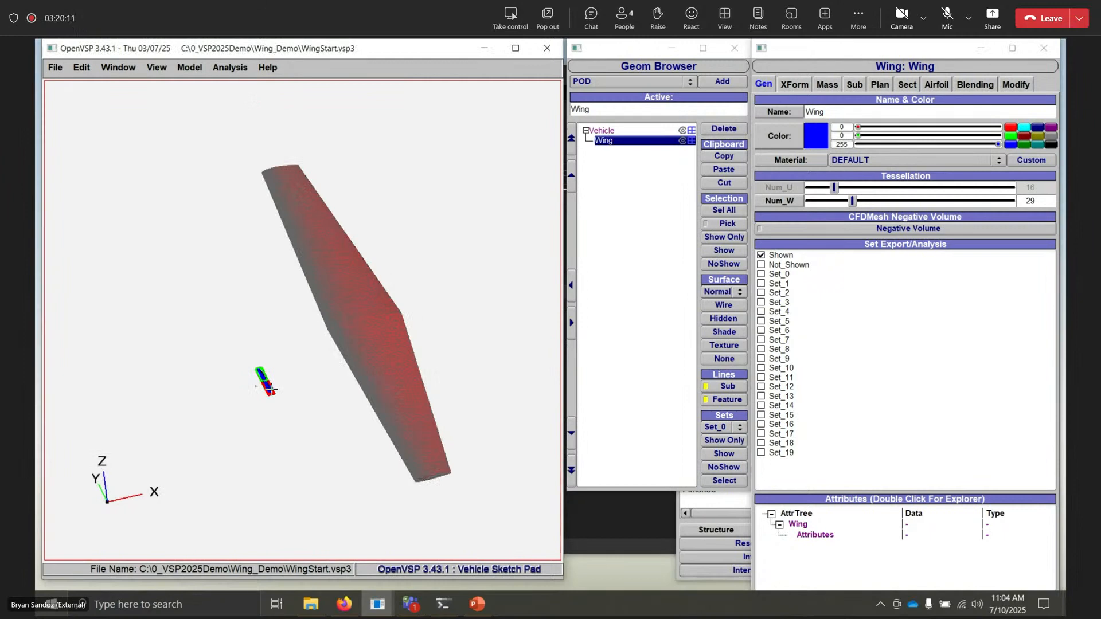
pyautogui.scroll(4, 269, 400)
pyautogui.scroll(6, 269, 399)
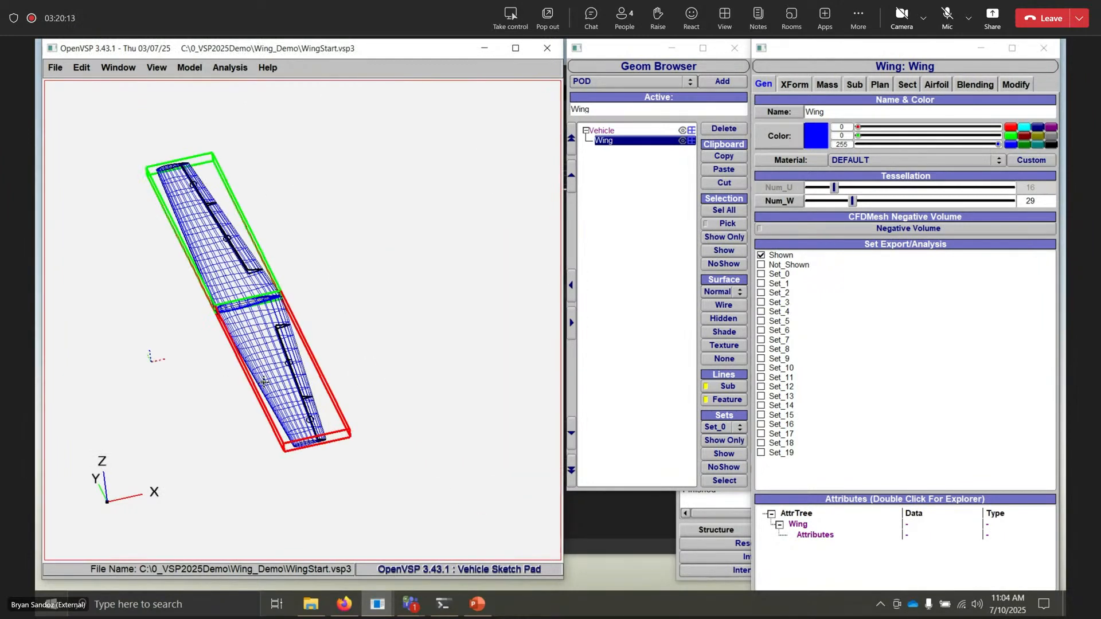
pyautogui.scroll(-8, 350, 333)
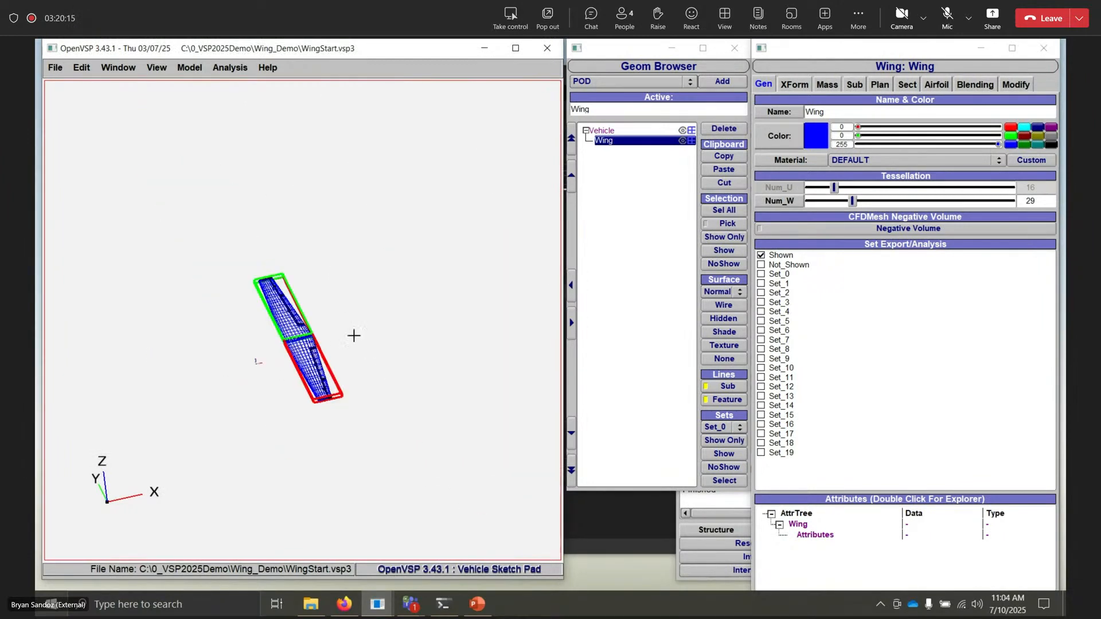
pyautogui.scroll(-5, 258, 342)
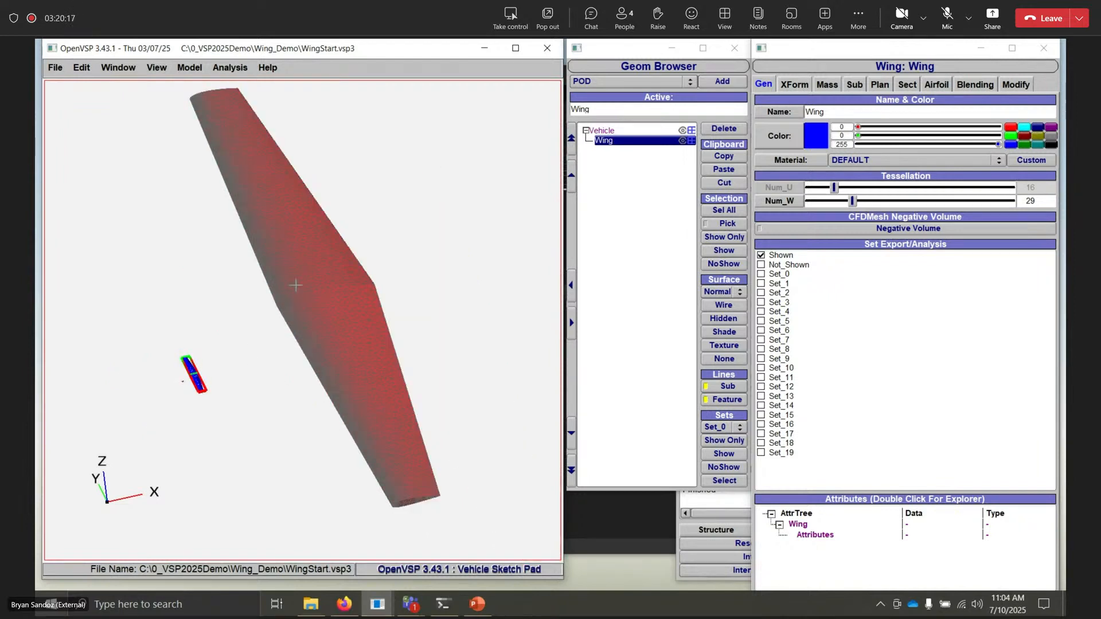
pyautogui.click(682, 141)
pyautogui.click(368, 266)
pyautogui.scroll(-3, 428, 293)
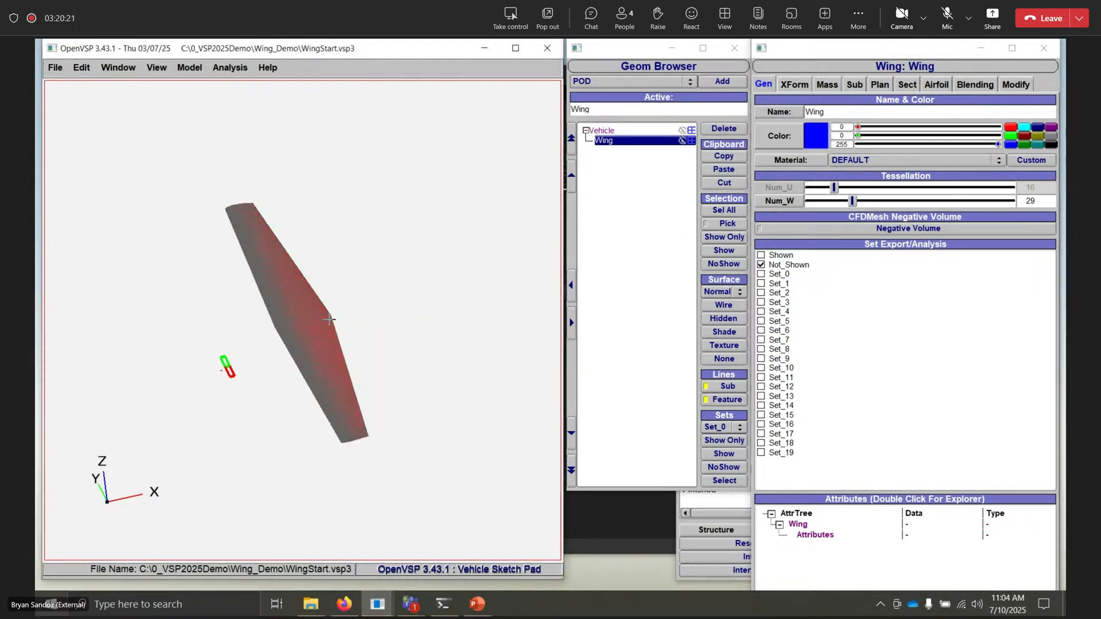
# - Hide the Skin element set to inspect the PolySpar0 mesh inside the wing, and restore the skin
pyautogui.click(705, 511)
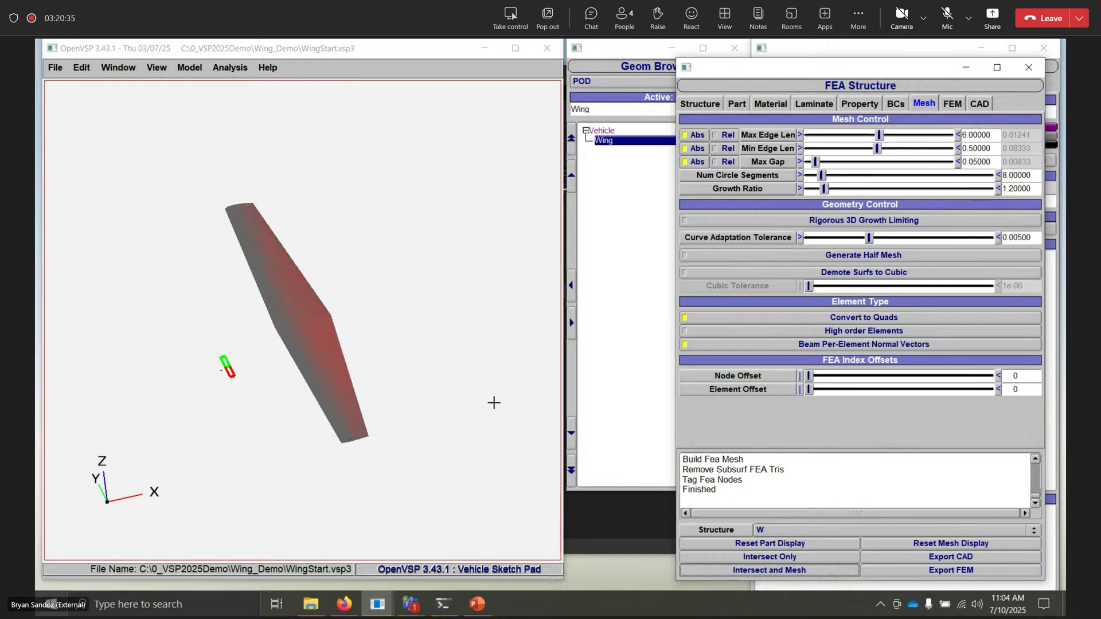
pyautogui.click(952, 103)
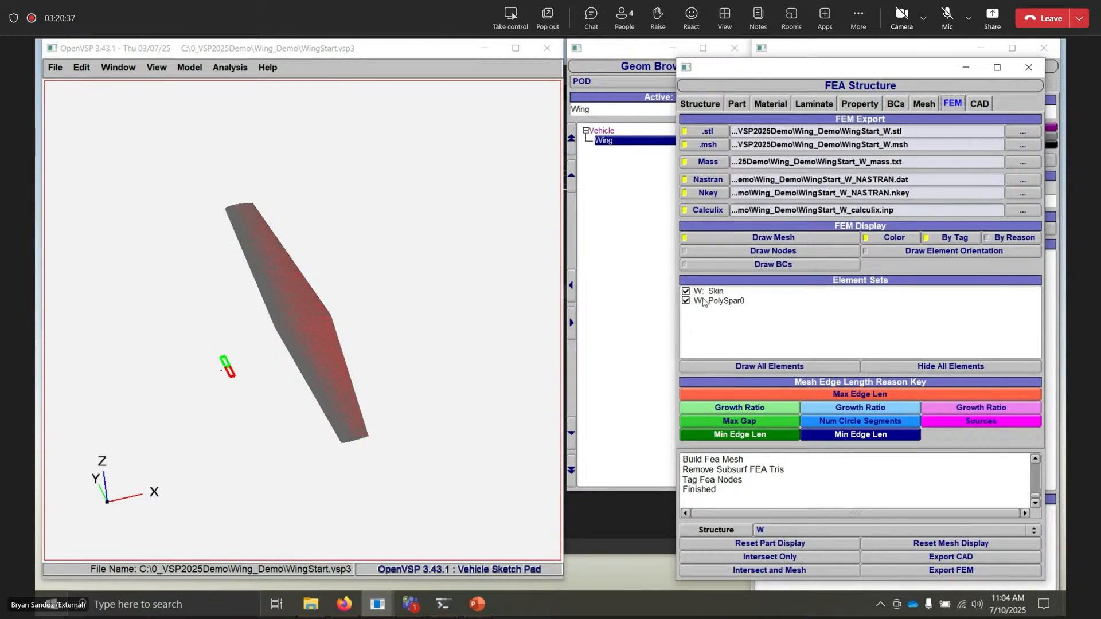
pyautogui.click(686, 291)
pyautogui.moveTo(310, 348)
pyautogui.mouseDown()
pyautogui.moveTo(329, 272)
pyautogui.moveTo(364, 292)
pyautogui.moveTo(483, 263)
pyautogui.moveTo(462, 272)
pyautogui.moveTo(465, 289)
pyautogui.moveTo(399, 219)
pyautogui.moveTo(363, 237)
pyautogui.moveTo(304, 305)
pyautogui.moveTo(199, 341)
pyautogui.moveTo(200, 265)
pyautogui.moveTo(367, 313)
pyautogui.mouseUp()
pyautogui.scroll(10, 275, 337)
pyautogui.click(686, 291)
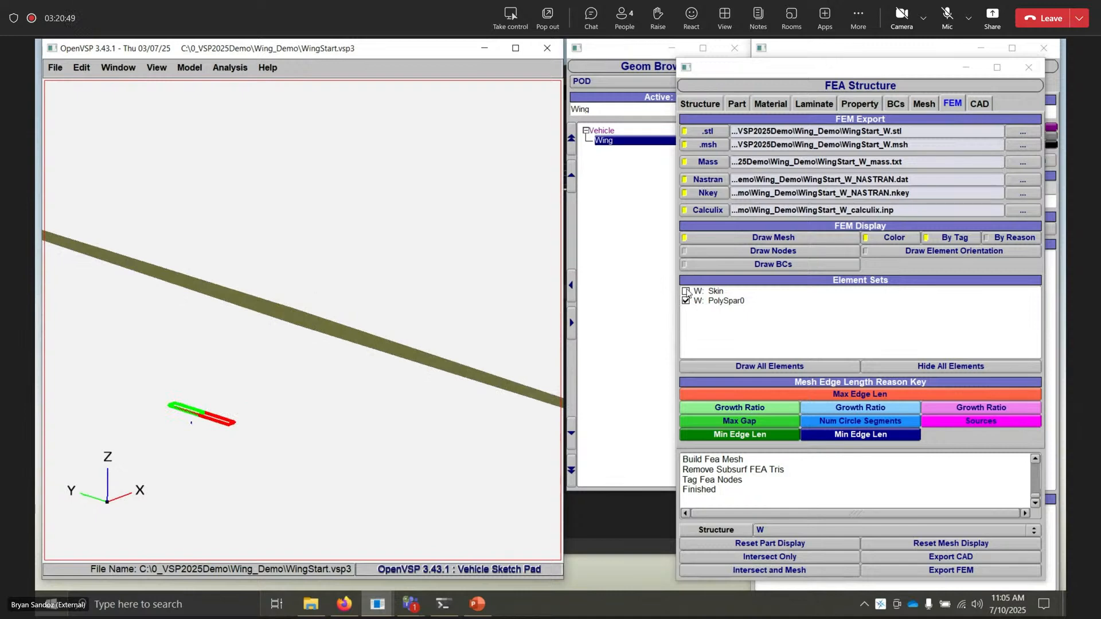
# - Examine the skin mesh elements up close along the leading edge and around the wing tip's trailing edge
pyautogui.scroll(6, 398, 386)
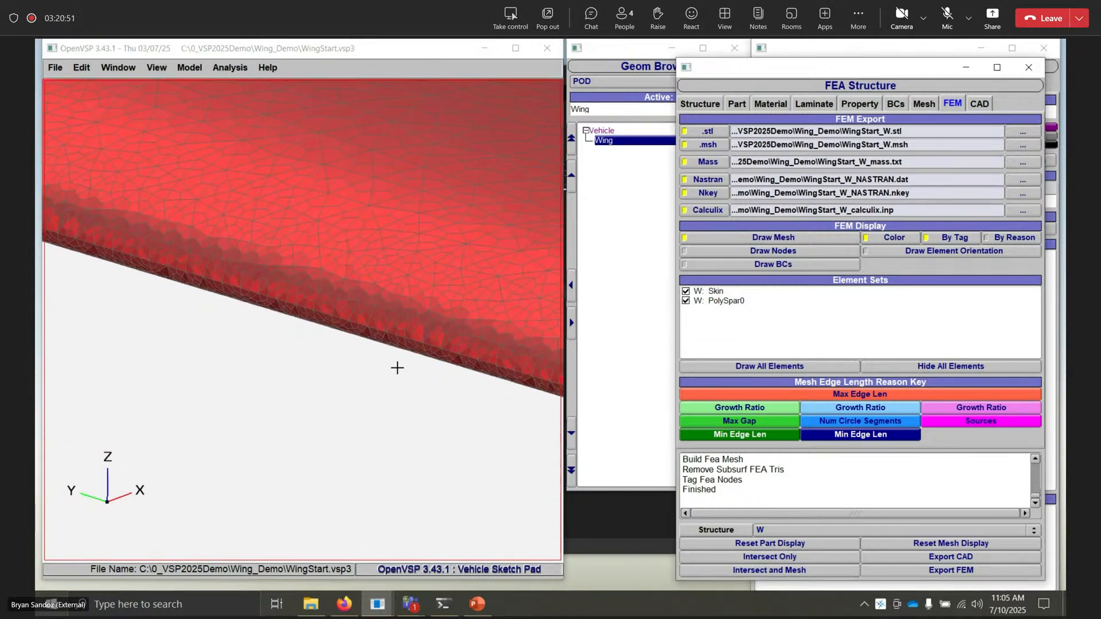
pyautogui.scroll(-8, 409, 360)
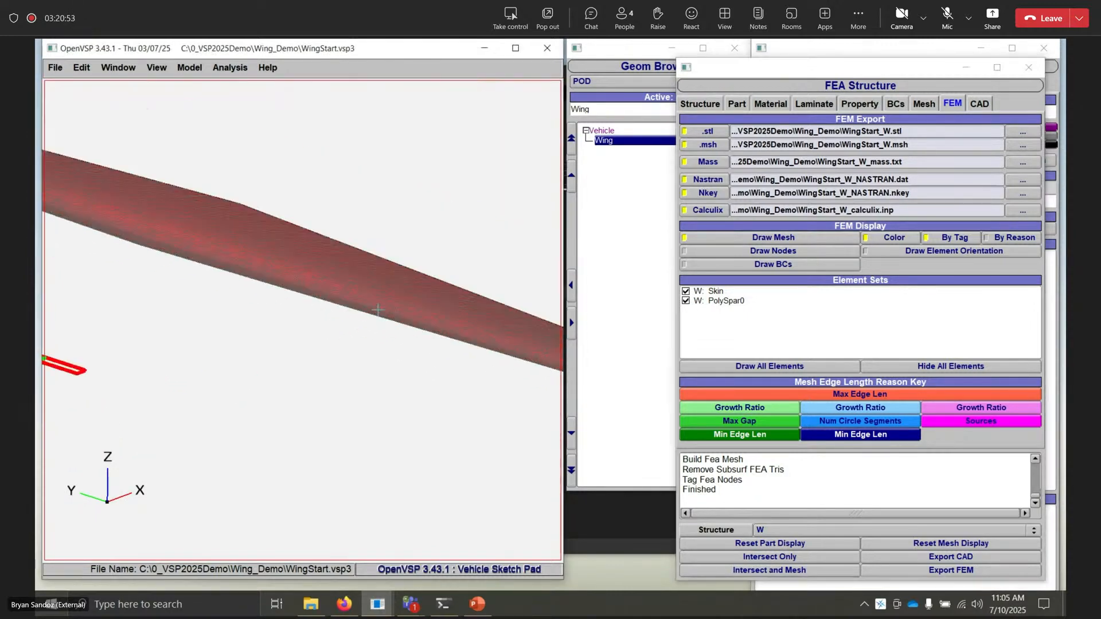
pyautogui.moveTo(404, 339); pyautogui.dragTo(271, 273)
pyautogui.scroll(6, 216, 367)
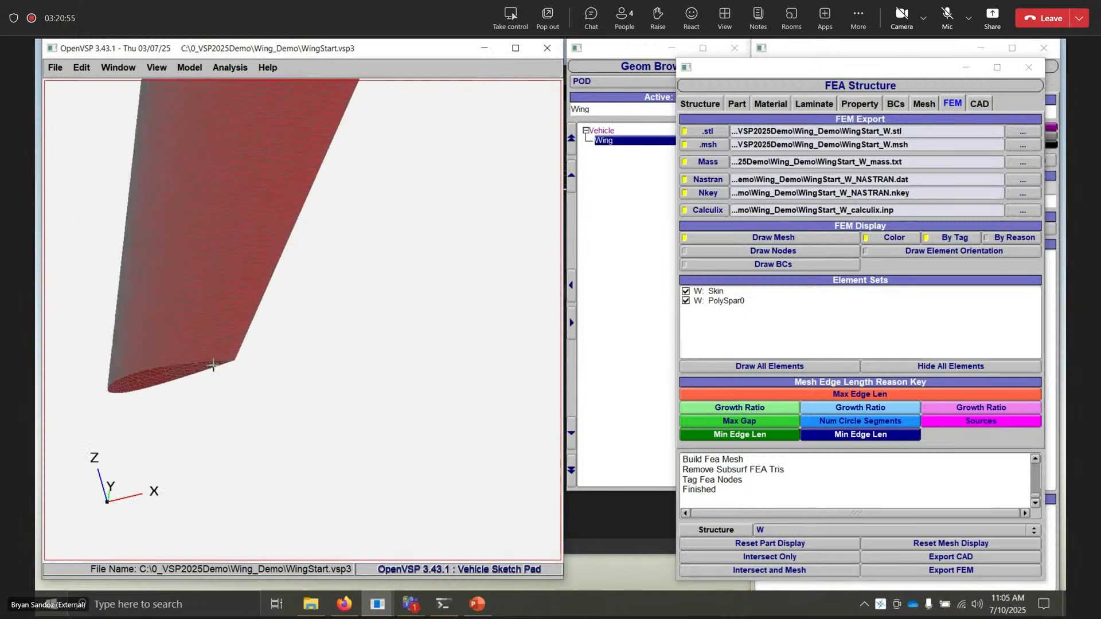
pyautogui.moveTo(237, 378); pyautogui.dragTo(222, 337)
pyautogui.moveTo(148, 365); pyautogui.dragTo(292, 364)
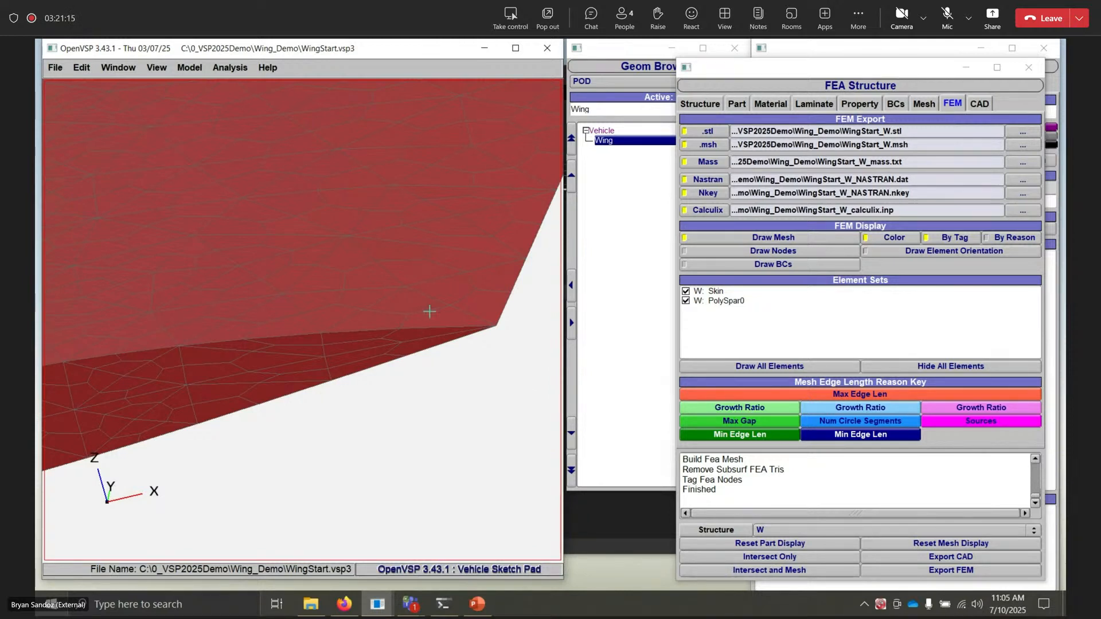
pyautogui.scroll(-6, 364, 325)
pyautogui.moveTo(403, 297); pyautogui.dragTo(447, 280)
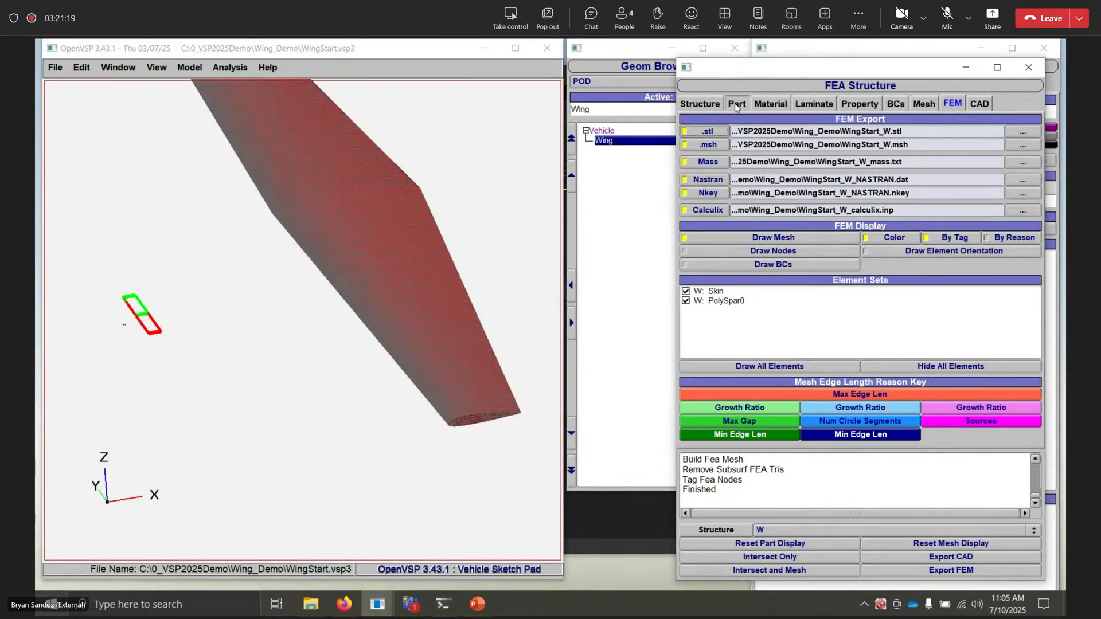
# - Rename the PolySpar0 part to MS
pyautogui.click(737, 103)
pyautogui.click(740, 149)
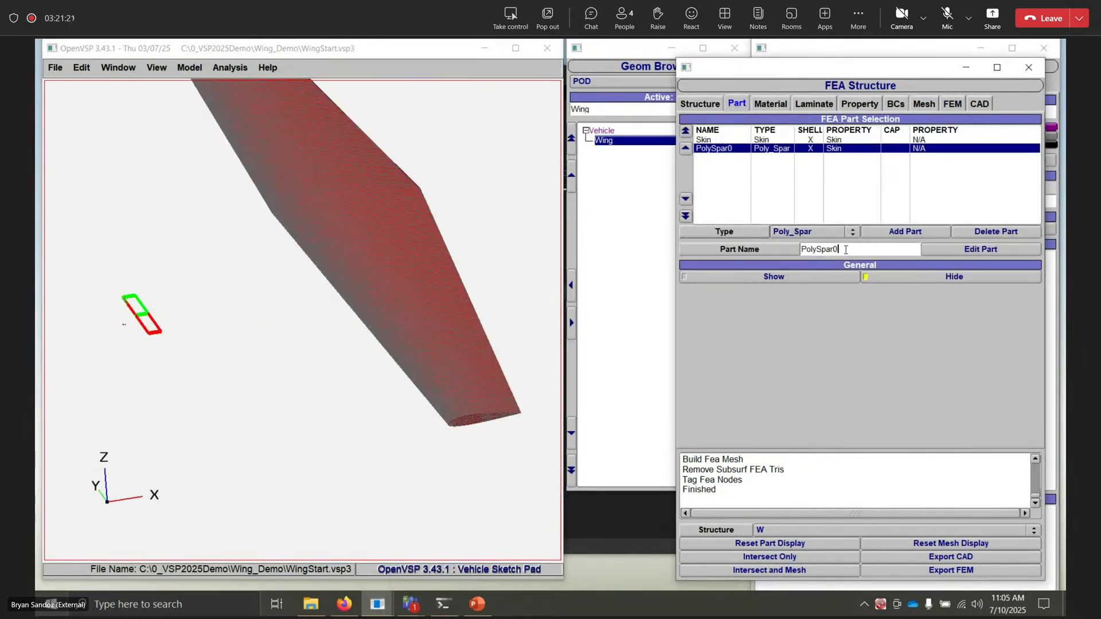
pyautogui.doubleClick(820, 250)
pyautogui.write('MS')
pyautogui.press('Return')
# - Reset the part display to show the wing with its spar in place of the mesh, and center the view
pyautogui.click(773, 545)
pyautogui.click(175, 329)
pyautogui.press('c')
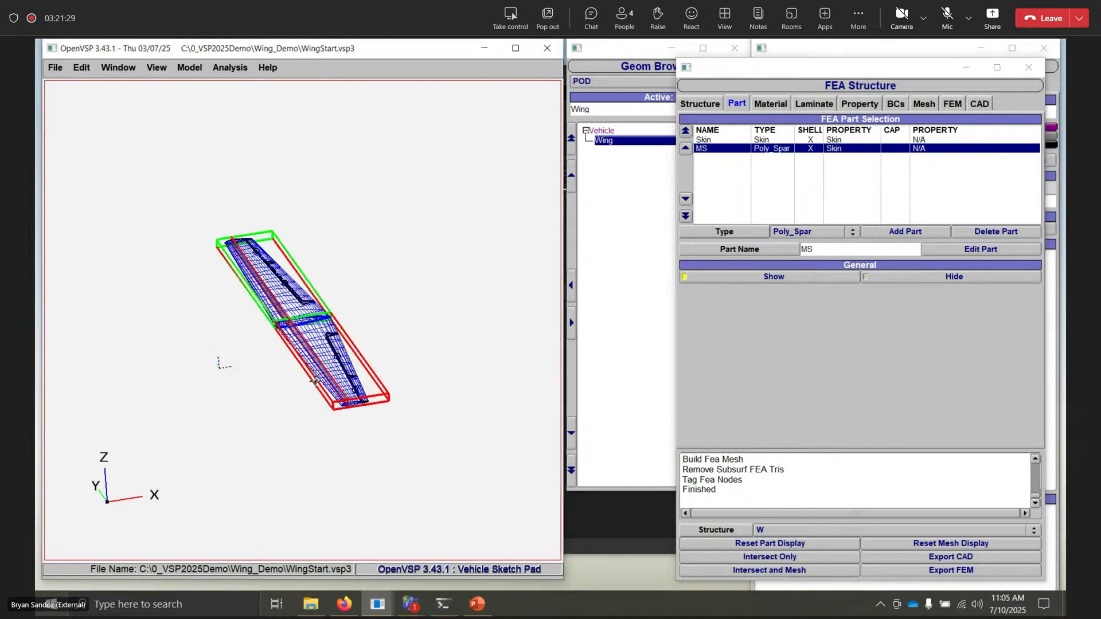
pyautogui.scroll(4, 315, 382)
pyautogui.moveTo(388, 331)
pyautogui.mouseDown()
pyautogui.moveTo(348, 409)
pyautogui.moveTo(388, 339)
pyautogui.mouseUp()
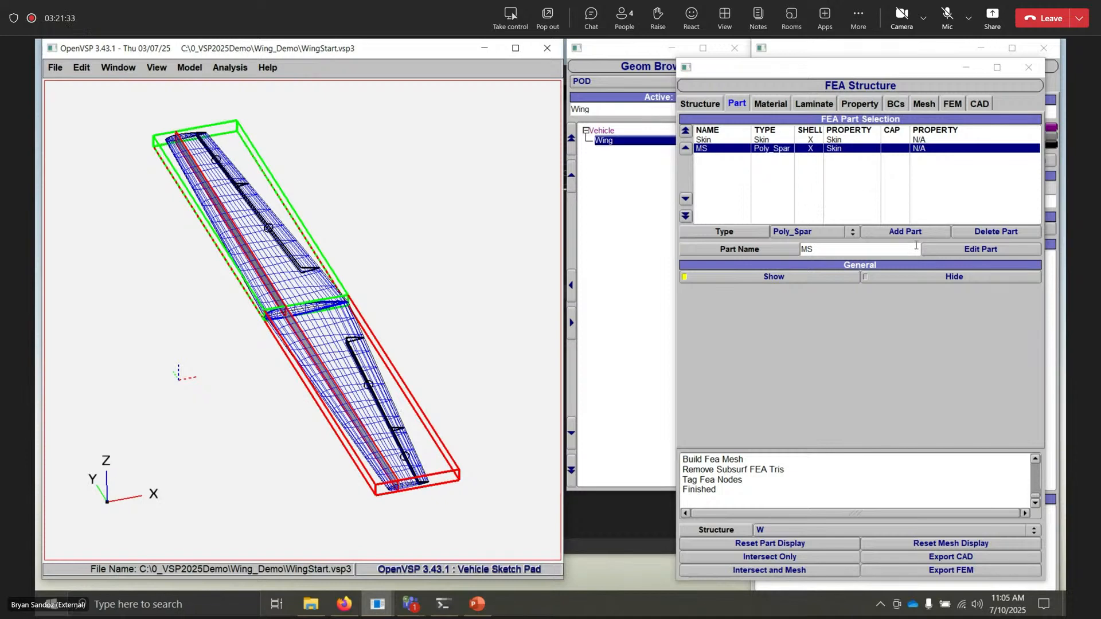
# - Enable beam elements for the MS spar and assign MSWeb as shell property and MSCap as cap property
pyautogui.click(941, 248)
pyautogui.moveTo(195, 73); pyautogui.dragTo(601, 111)
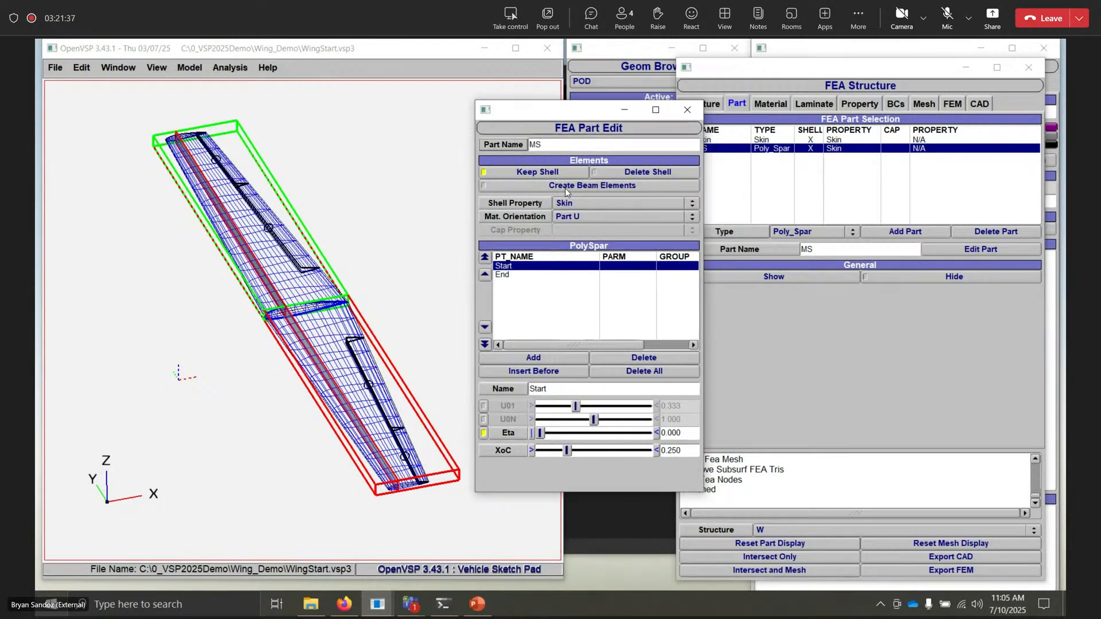
pyautogui.click(561, 187)
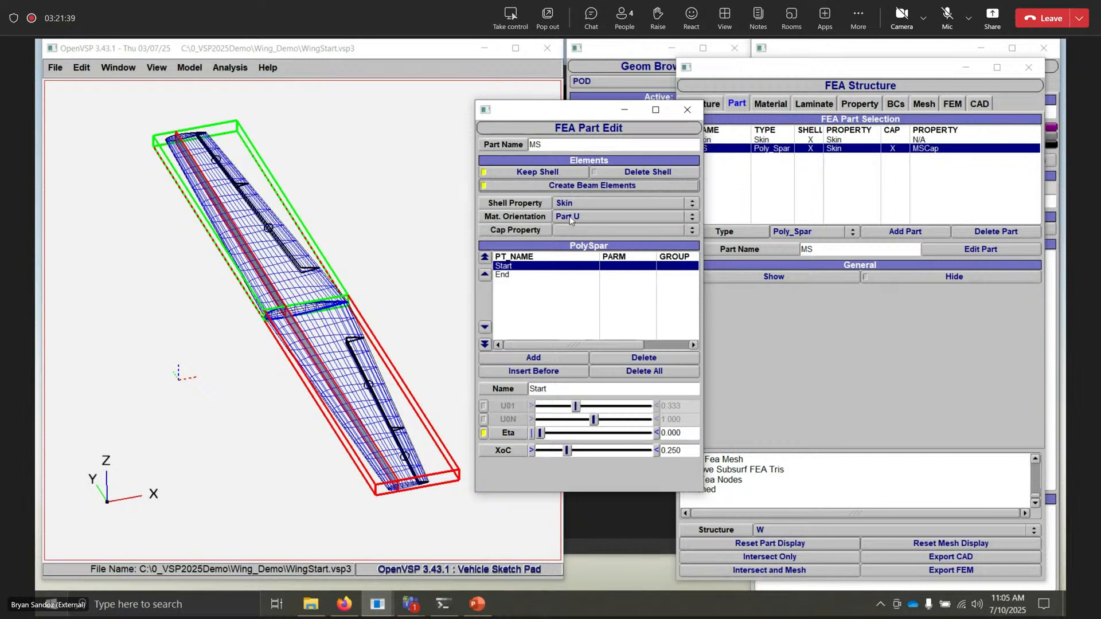
pyautogui.click(569, 204)
pyautogui.click(578, 216)
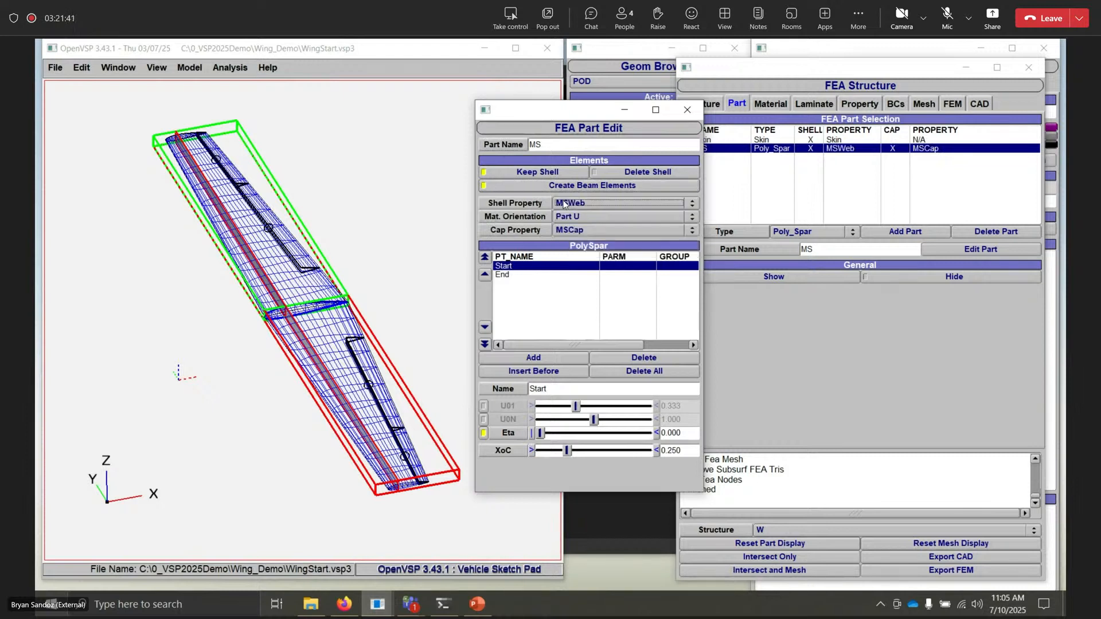
pyautogui.click(579, 230)
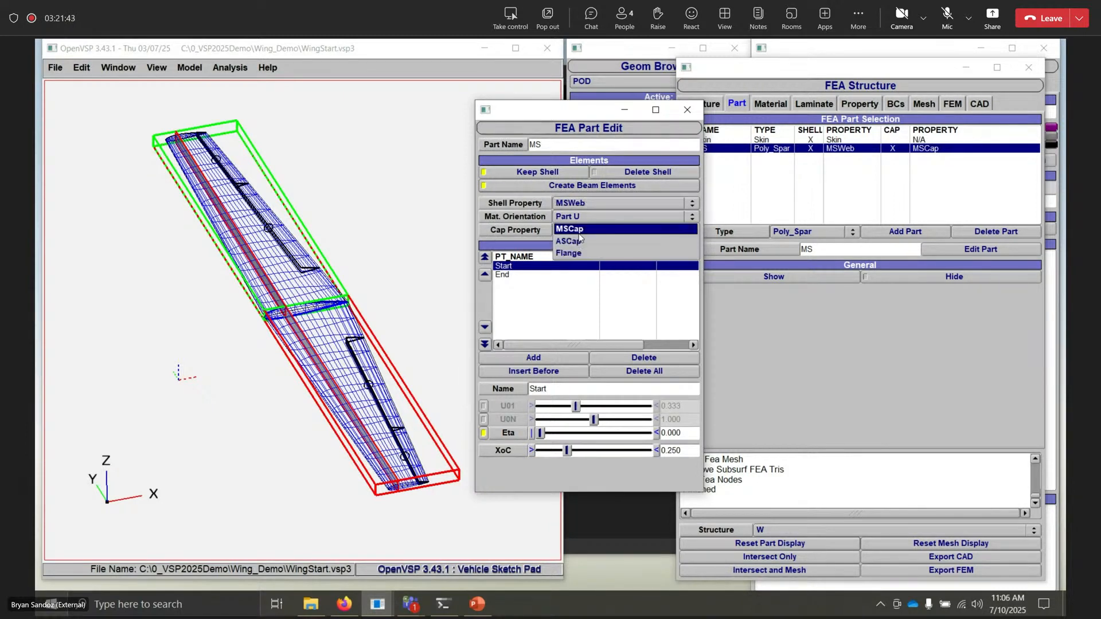
pyautogui.click(579, 266)
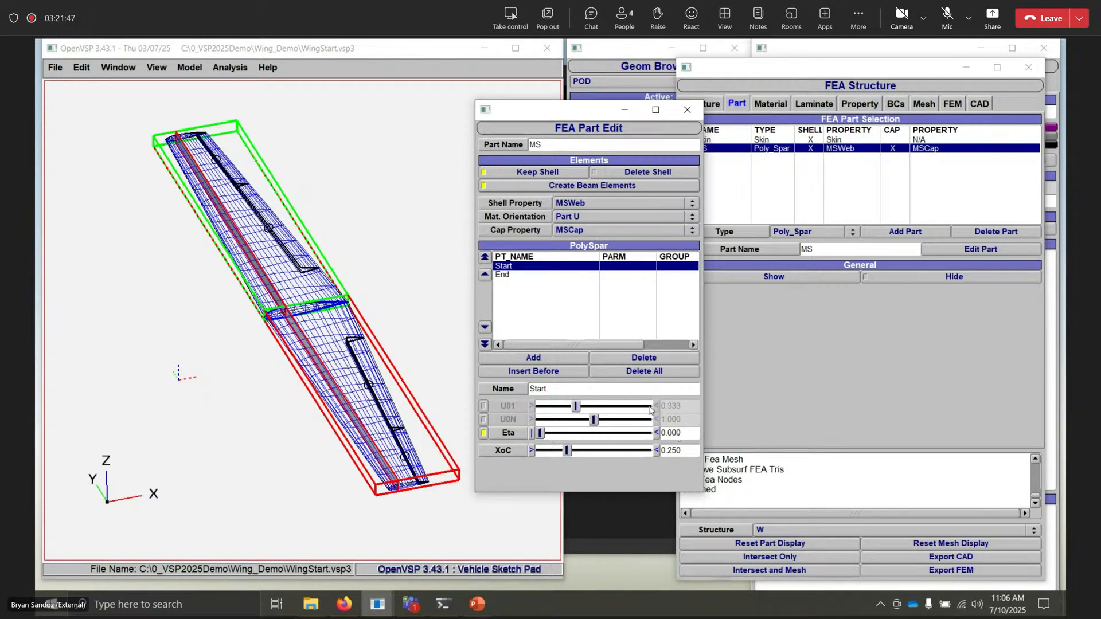
# - Review the MS spar's End point settings and inspect how the spar runs through the wing
pyautogui.click(504, 278)
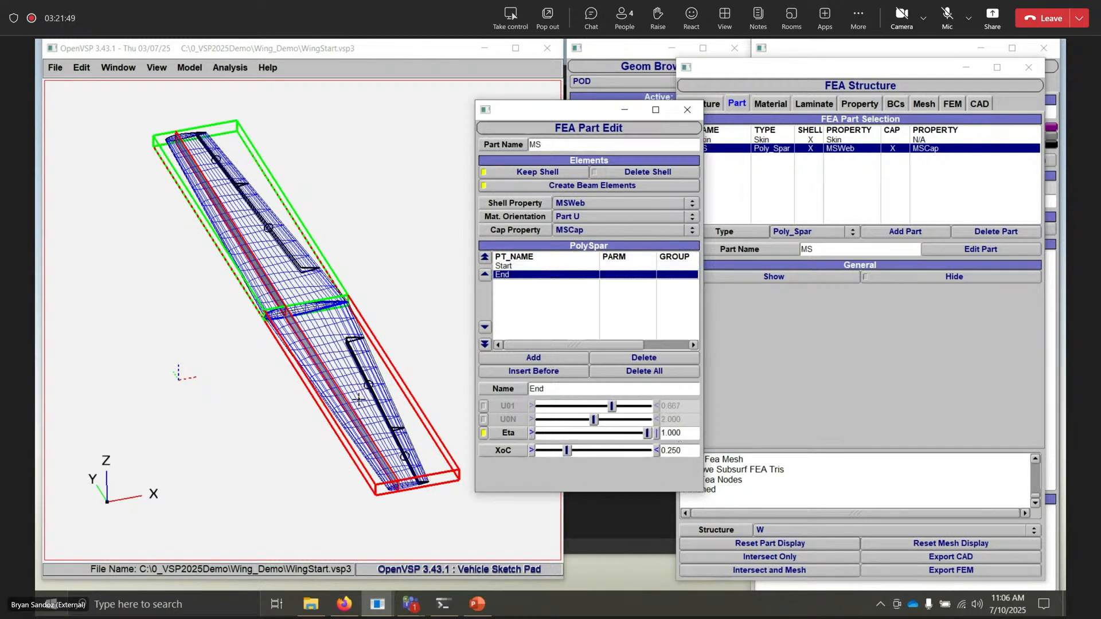
pyautogui.scroll(5, 337, 394)
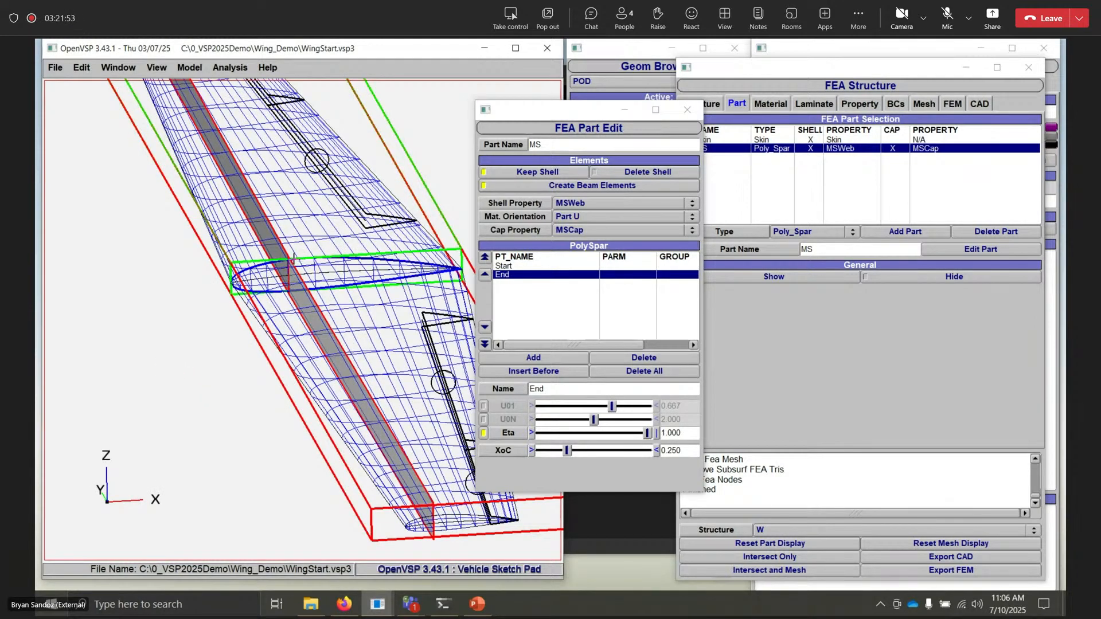
pyautogui.scroll(-5, 308, 302)
pyautogui.moveTo(349, 302); pyautogui.dragTo(317, 314, button='right')
pyautogui.moveTo(318, 319); pyautogui.dragTo(327, 373)
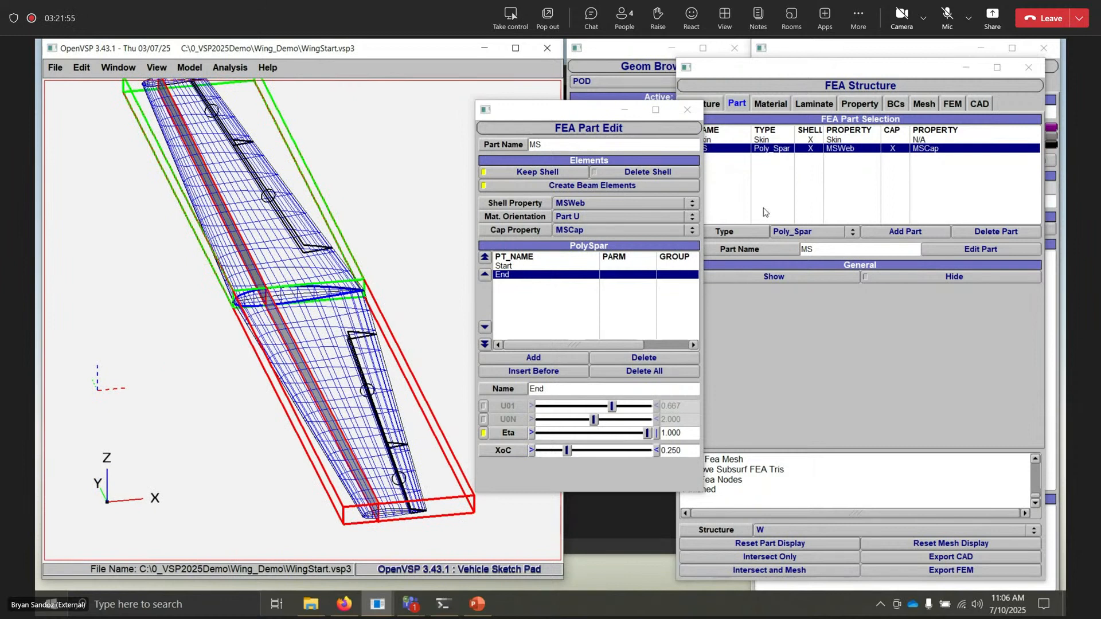
# - Add a second Poly_Spar part to the structure and name it AS
pyautogui.moveTo(589, 111); pyautogui.dragTo(515, 101)
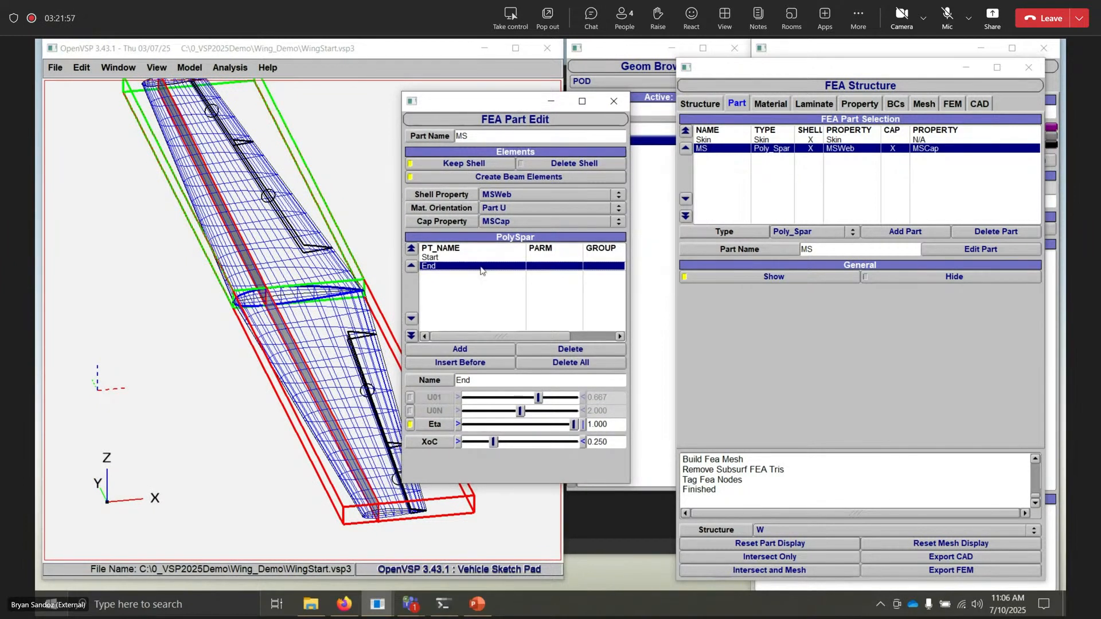
pyautogui.click(892, 234)
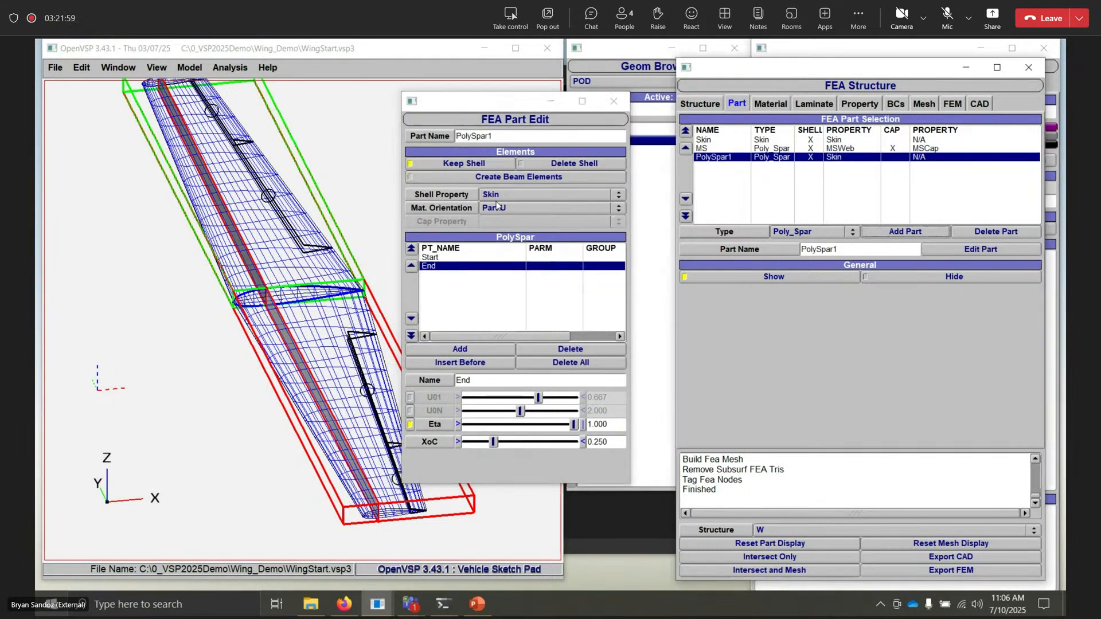
pyautogui.doubleClick(496, 136)
pyautogui.write('M')
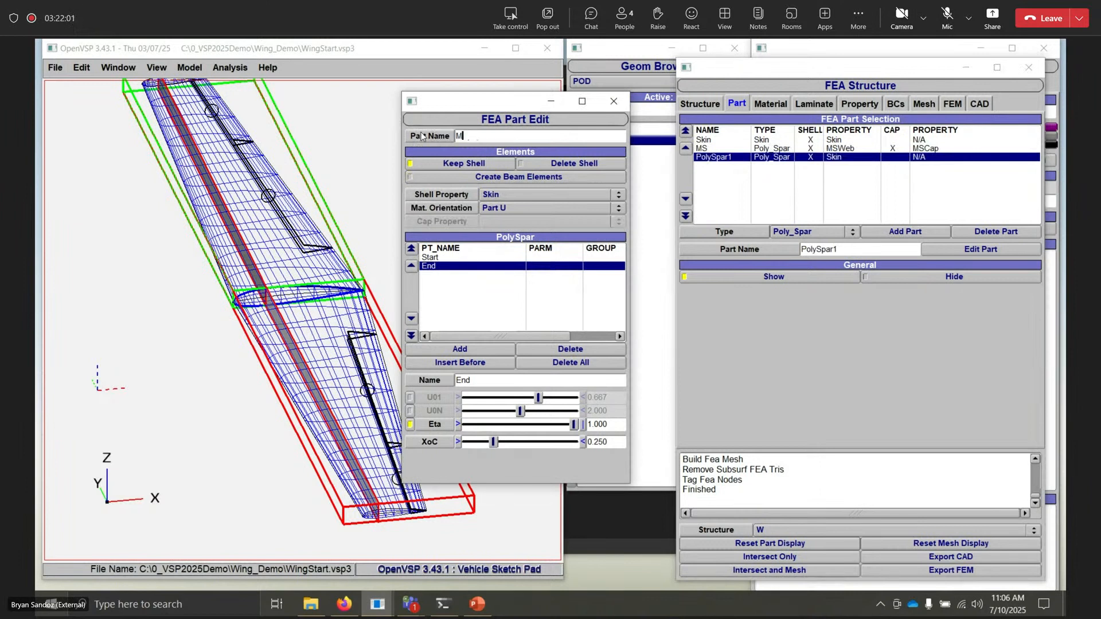
pyautogui.write('S')
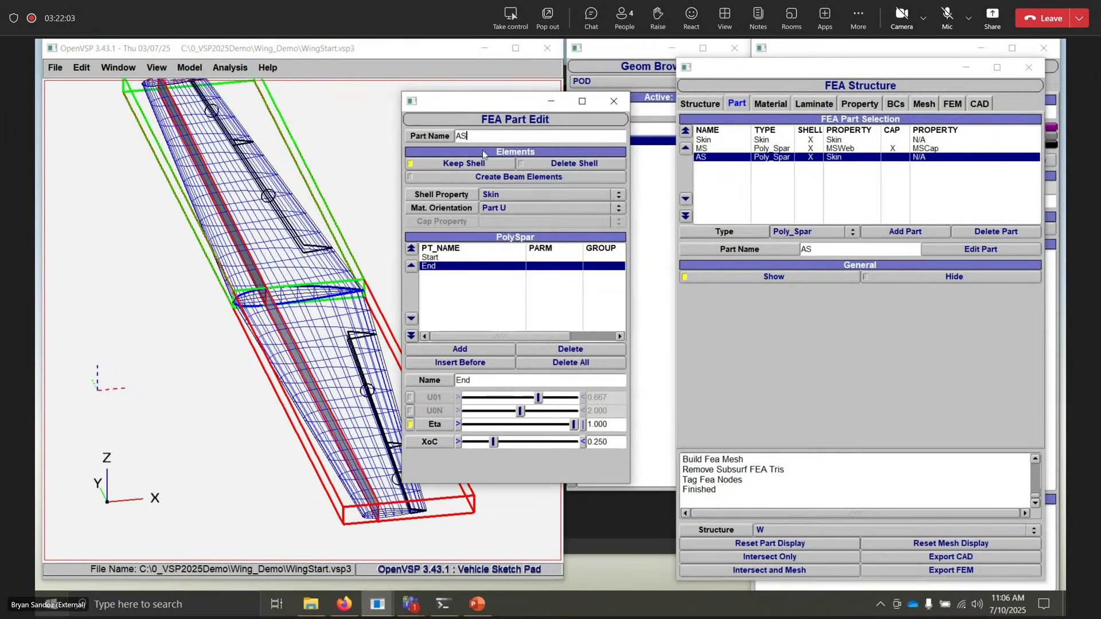
# - Enable beam elements for the AS spar and assign ASWeb as shell property and ASCap as cap property
pyautogui.click(519, 178)
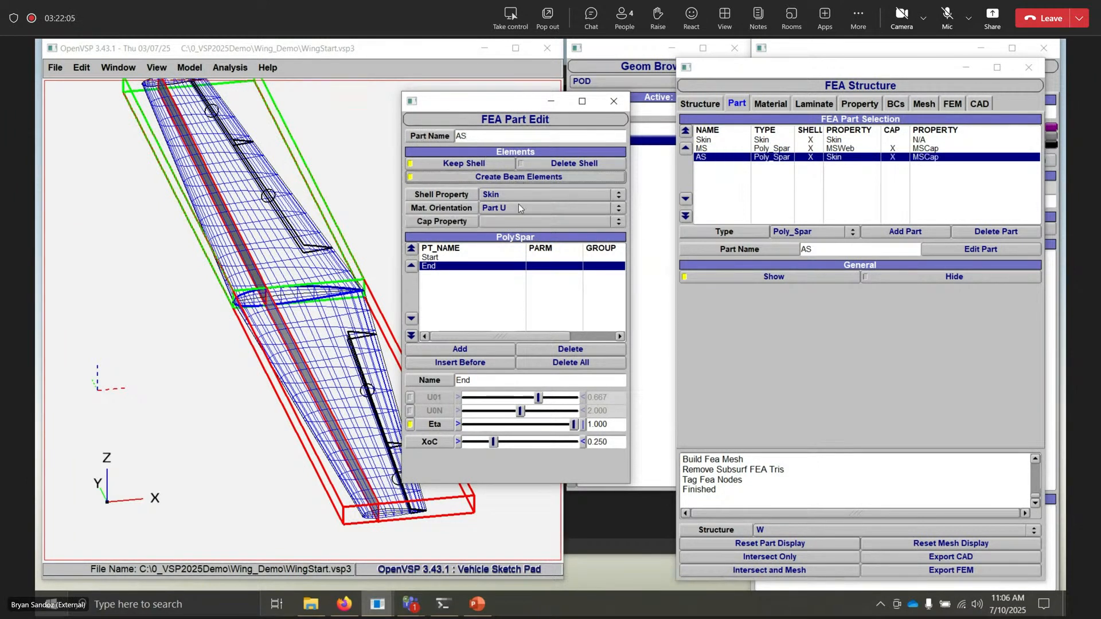
pyautogui.click(502, 223)
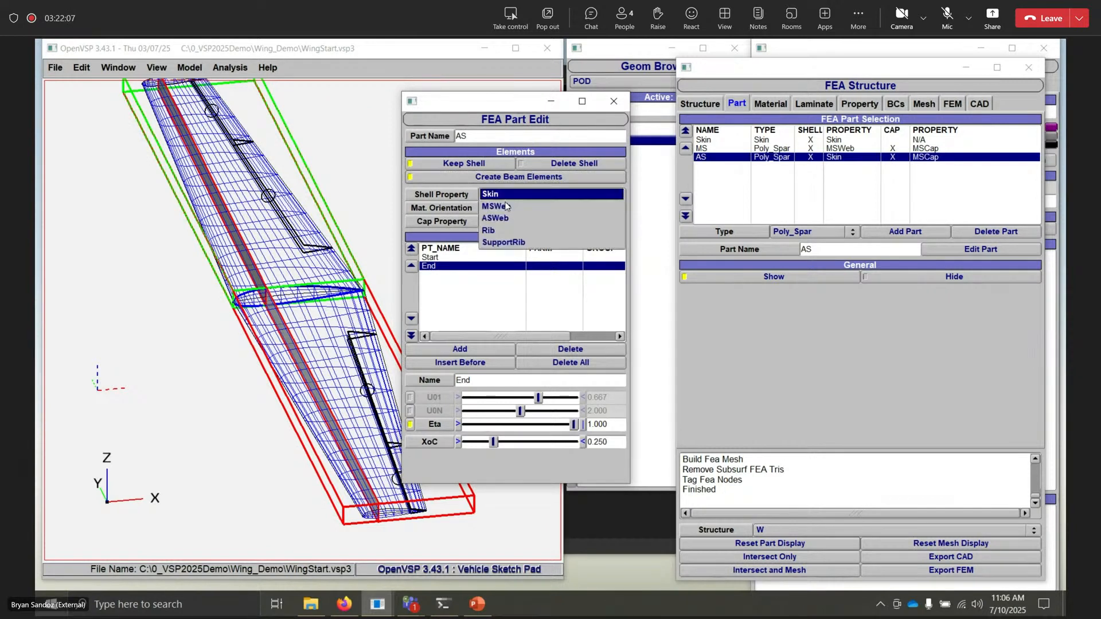
pyautogui.click(511, 222)
pyautogui.click(505, 224)
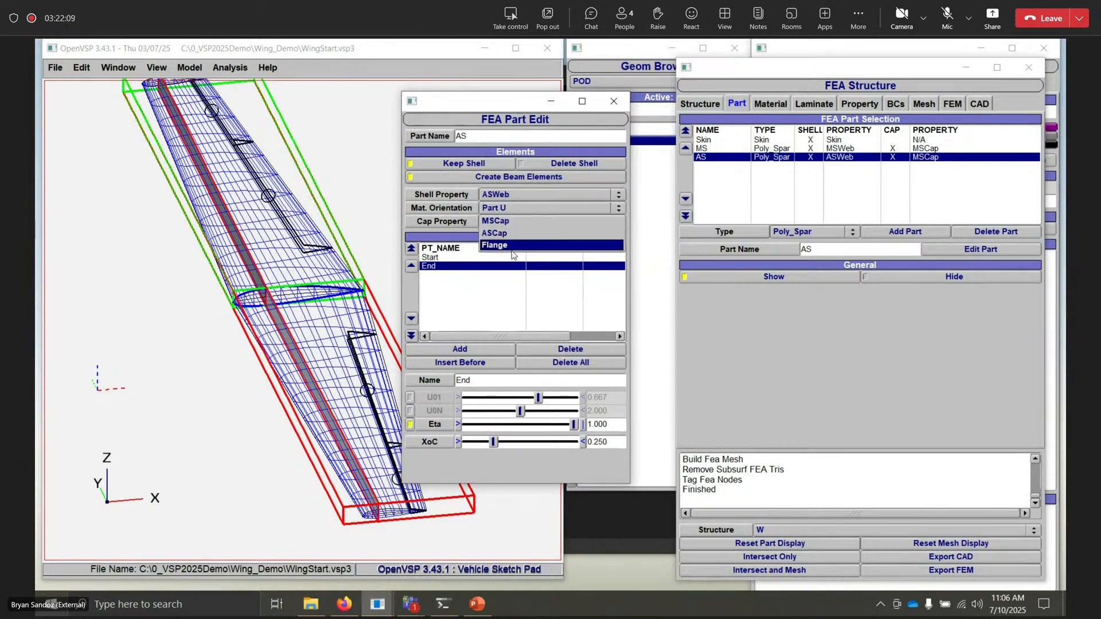
pyautogui.click(527, 238)
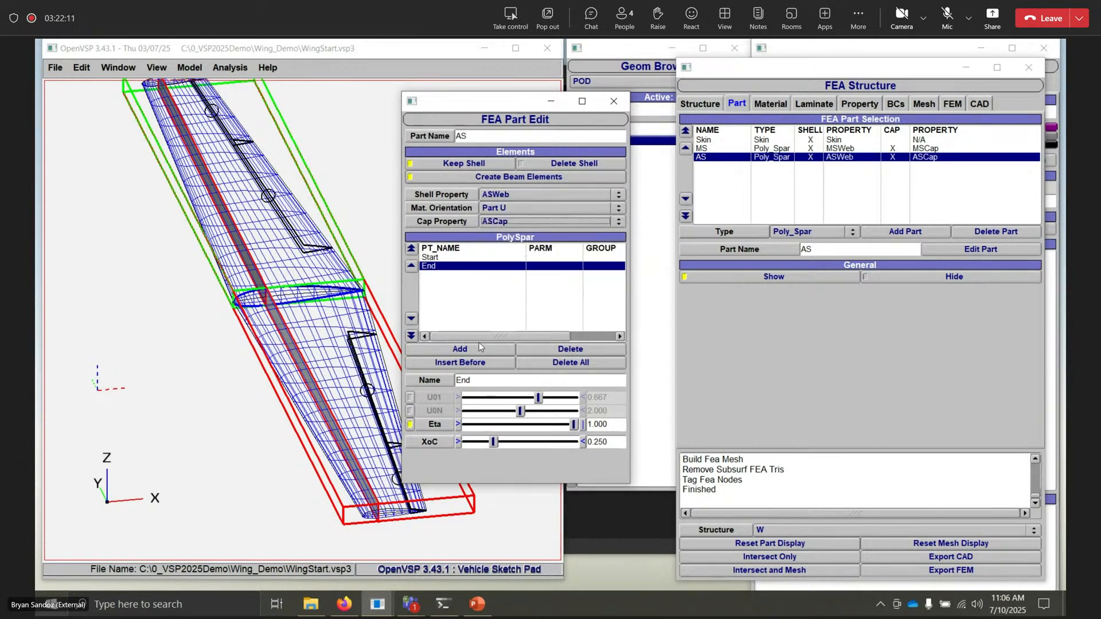
# - Set XoC to 0.750 for both the End and Start points of the AS spar, and close the part editor
pyautogui.moveTo(594, 442); pyautogui.dragTo(599, 442)
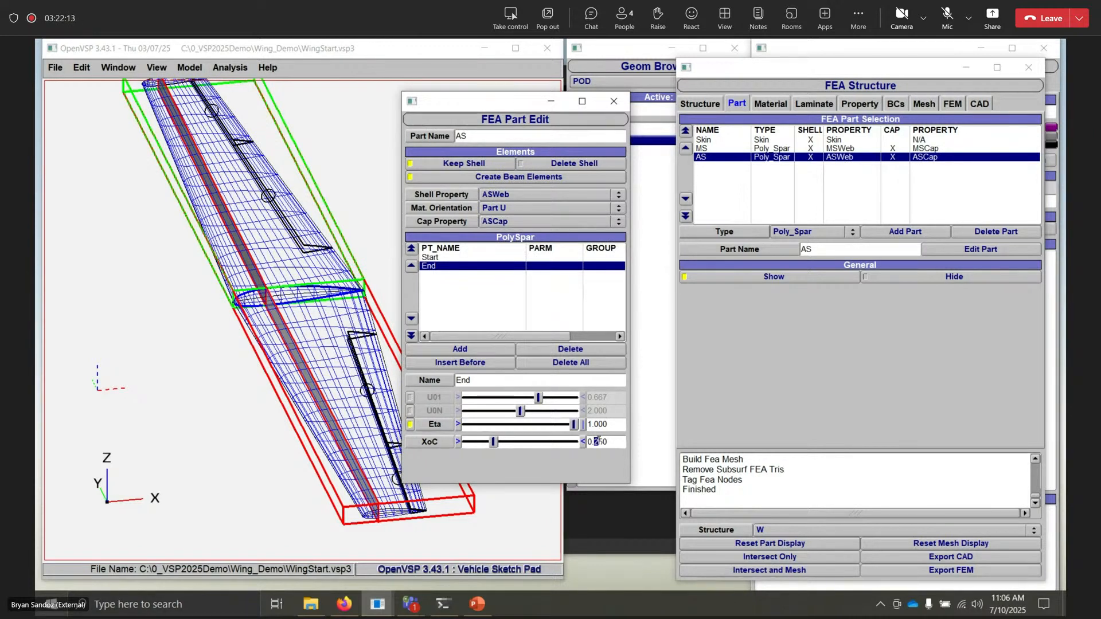
pyautogui.write('7')
pyautogui.press('Return')
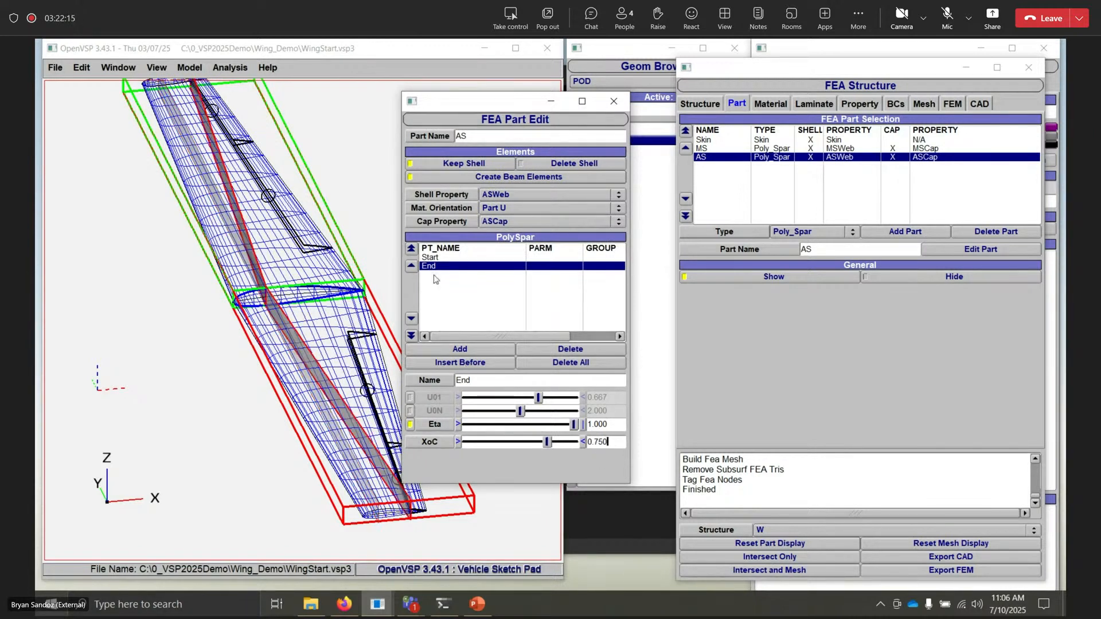
pyautogui.click(431, 258)
pyautogui.moveTo(595, 442); pyautogui.dragTo(599, 443)
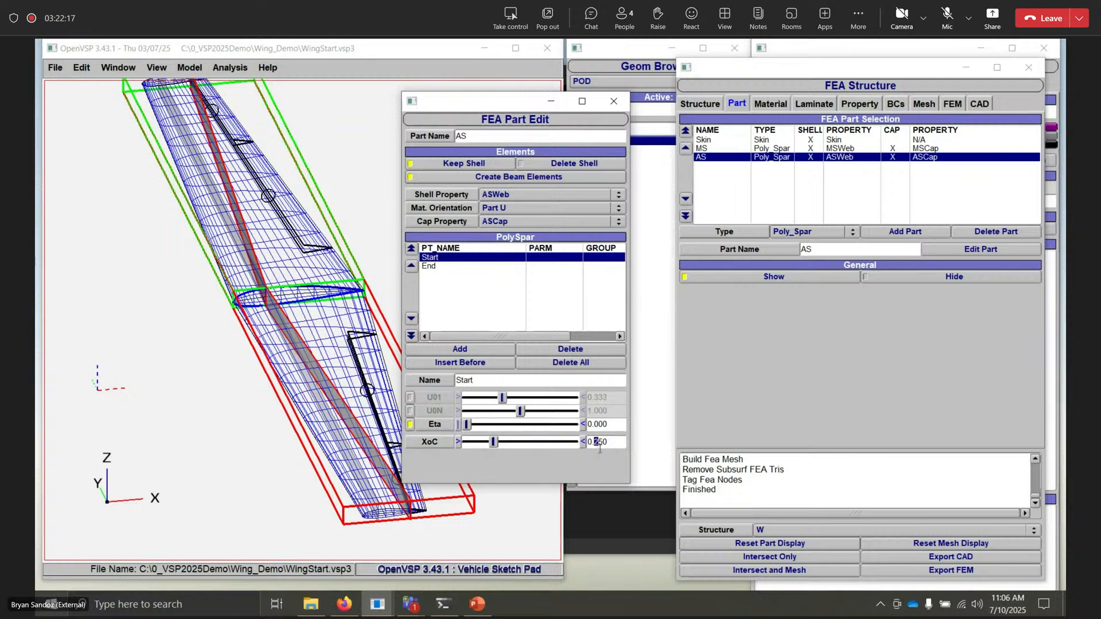
pyautogui.write('7')
pyautogui.press('Return')
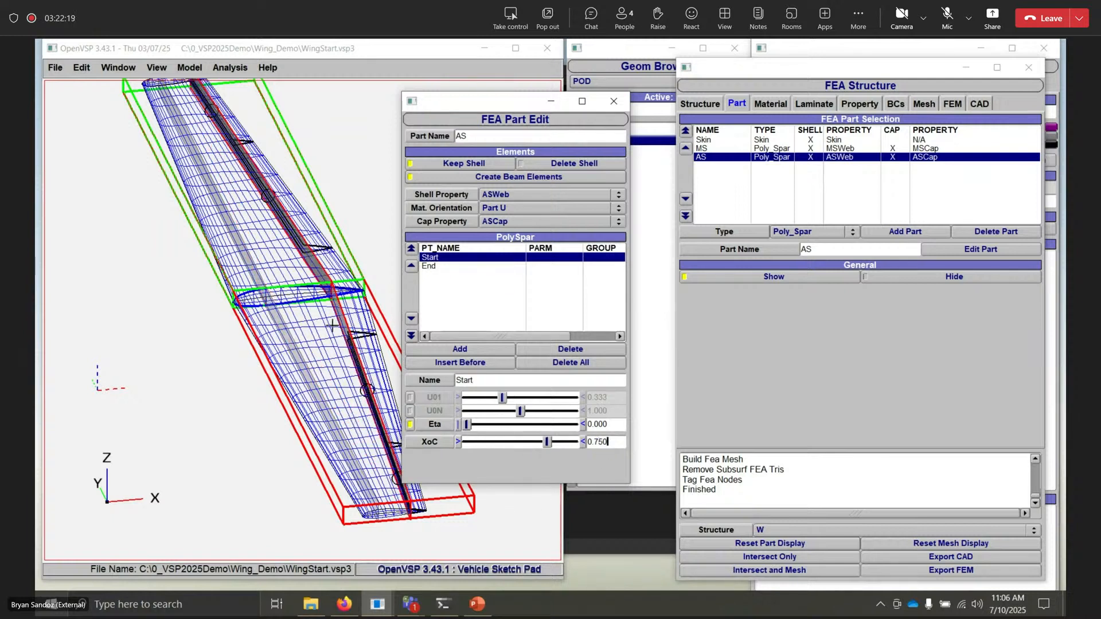
pyautogui.click(613, 101)
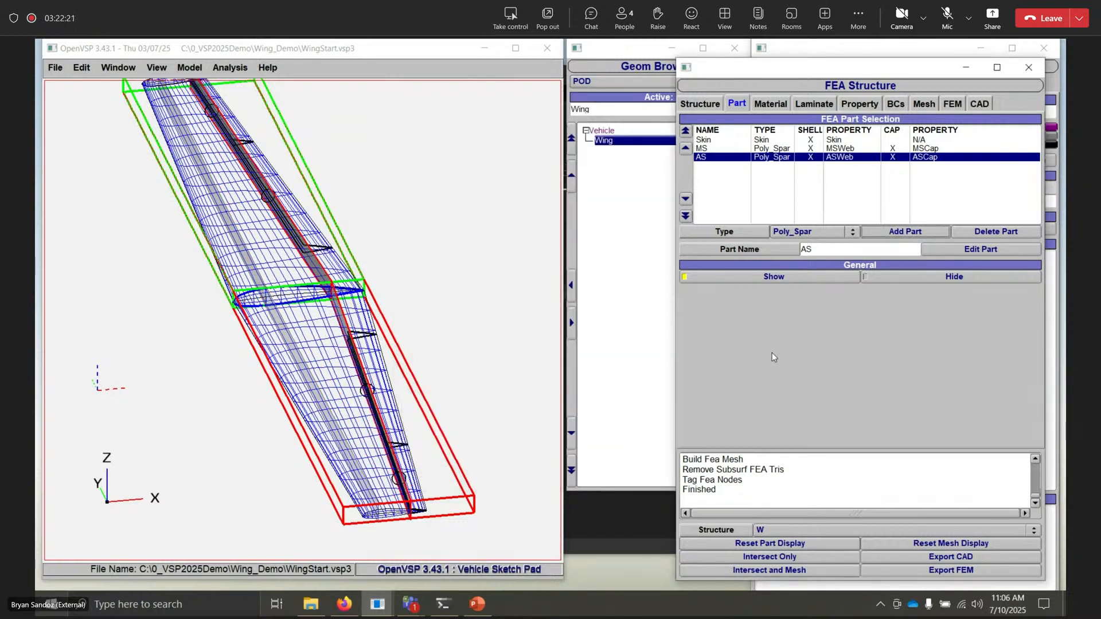
# - Save the wing model with the two spars defined
pyautogui.click(52, 73)
pyautogui.click(66, 110)
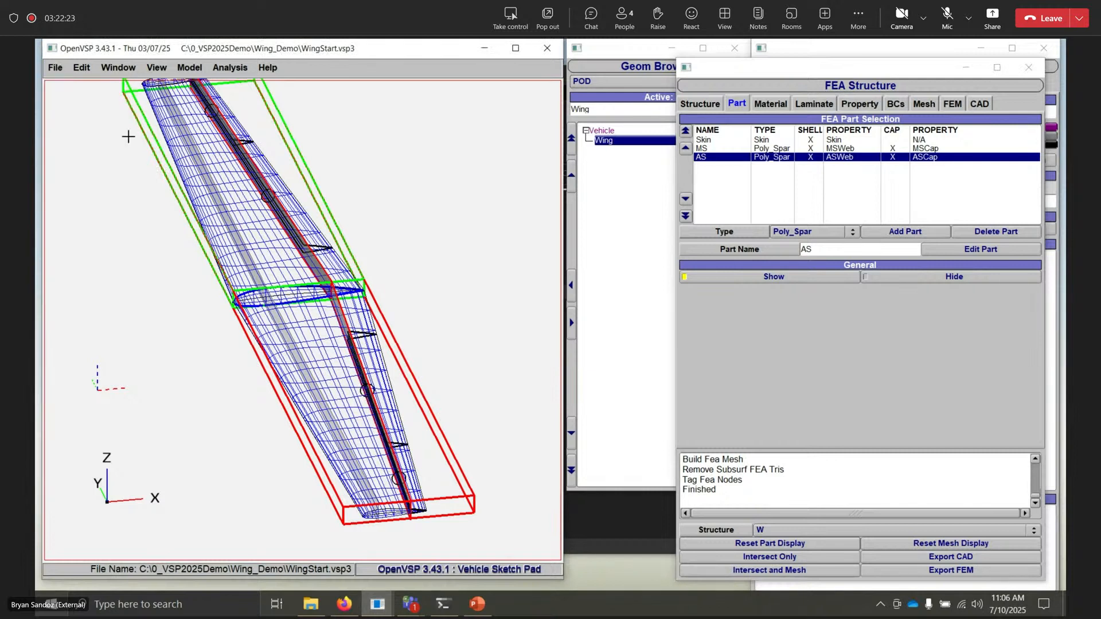
pyautogui.click(722, 336)
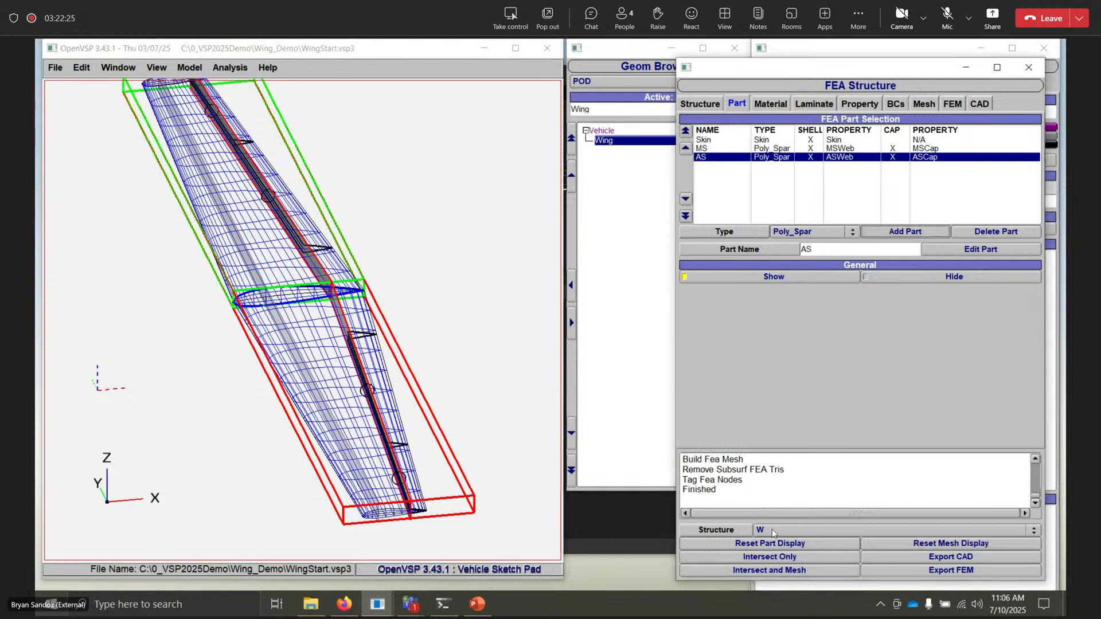
# - Intersect and mesh the structure with both spars, and inspect the mesh around the whole wing
pyautogui.click(785, 570)
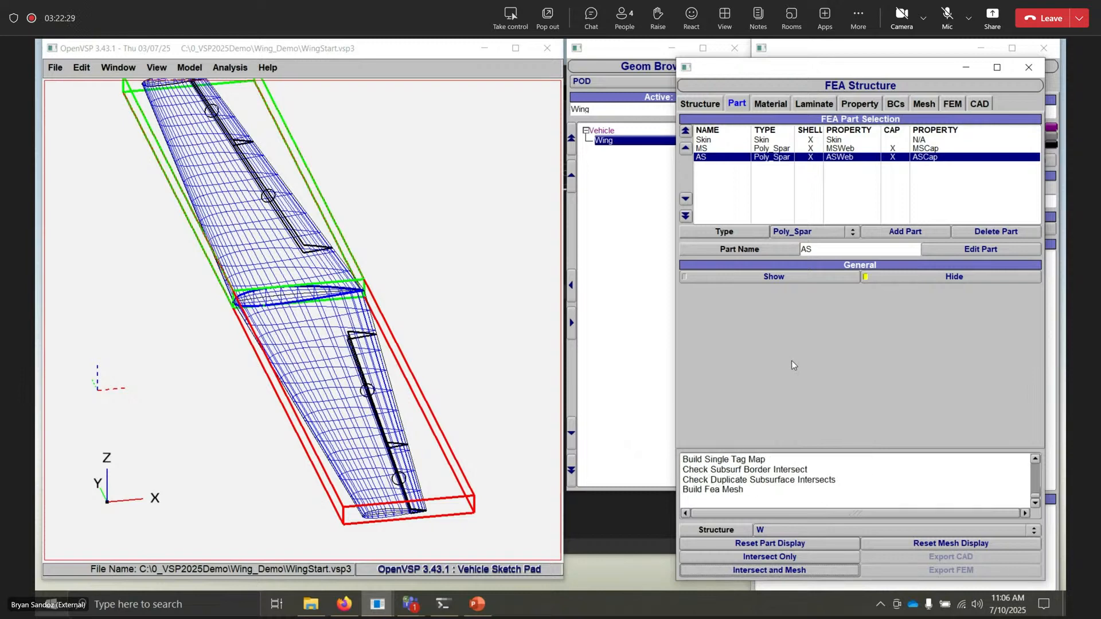
pyautogui.click(449, 342)
pyautogui.press('c')
pyautogui.scroll(10, 321, 342)
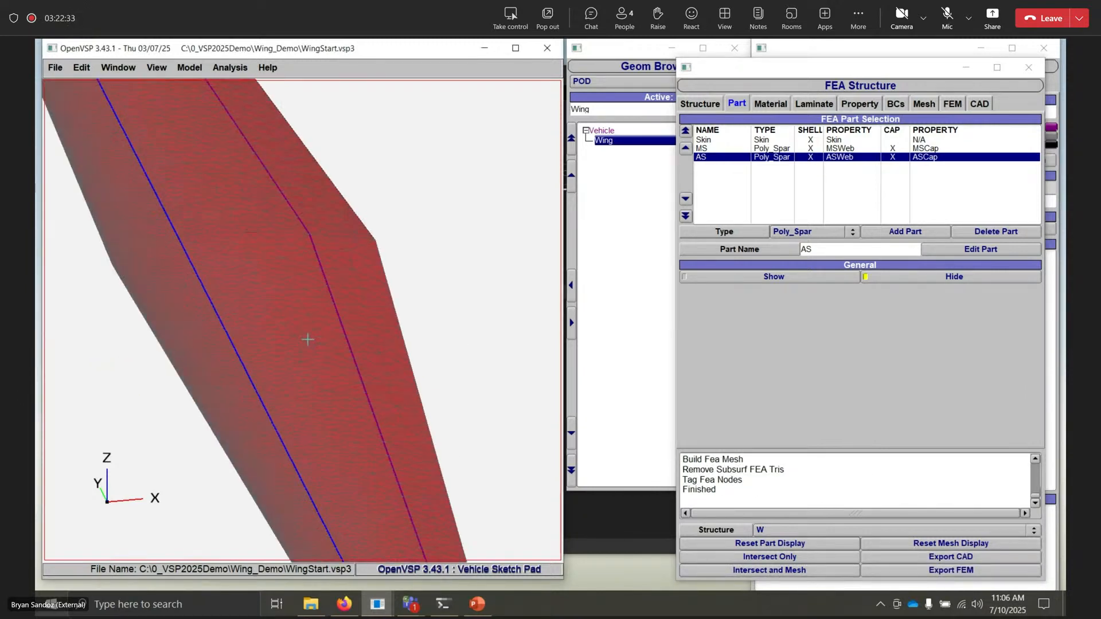
pyautogui.moveTo(256, 249); pyautogui.dragTo(237, 318)
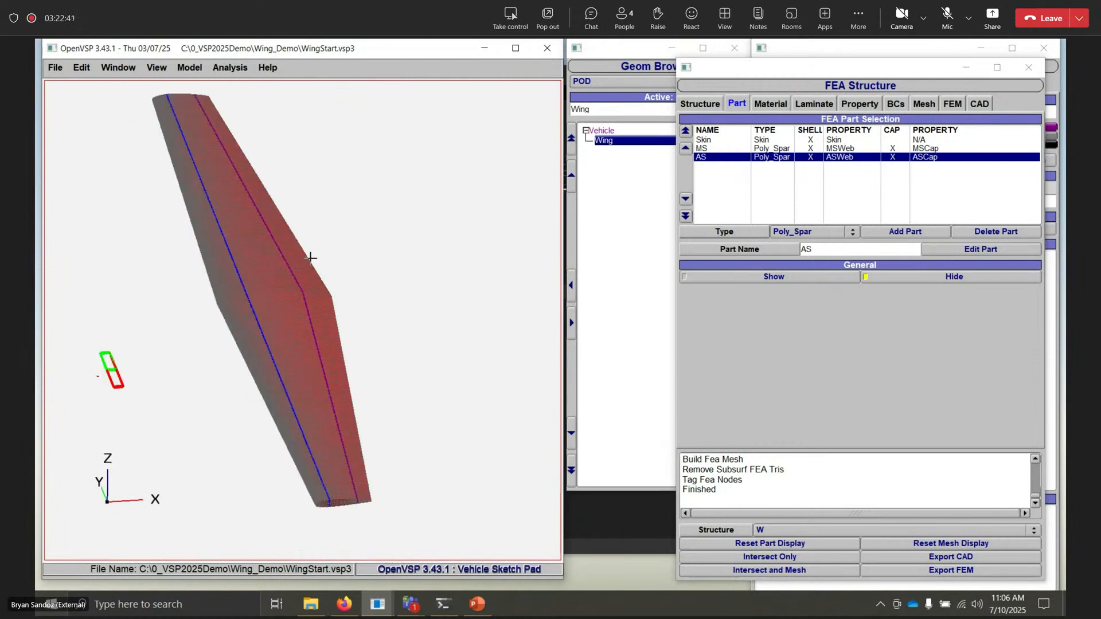
pyautogui.moveTo(310, 258); pyautogui.dragTo(378, 268, button='right')
pyautogui.moveTo(464, 295); pyautogui.dragTo(448, 287)
pyautogui.click(822, 359)
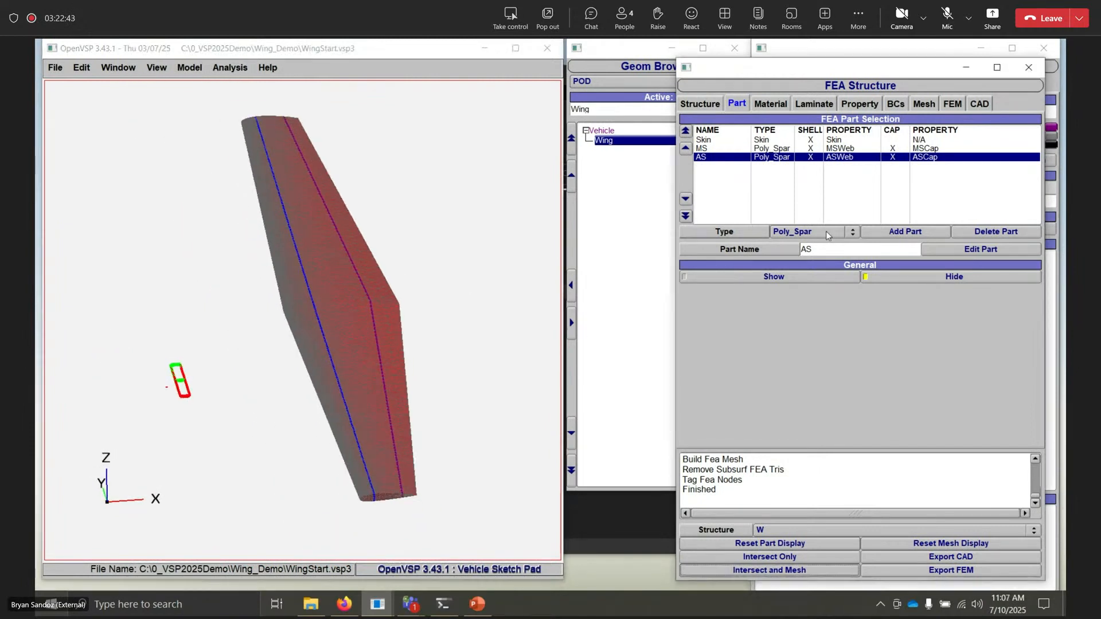
# - Reset the part display to show the wing with its spars in place of the mesh, seen from above
pyautogui.click(821, 232)
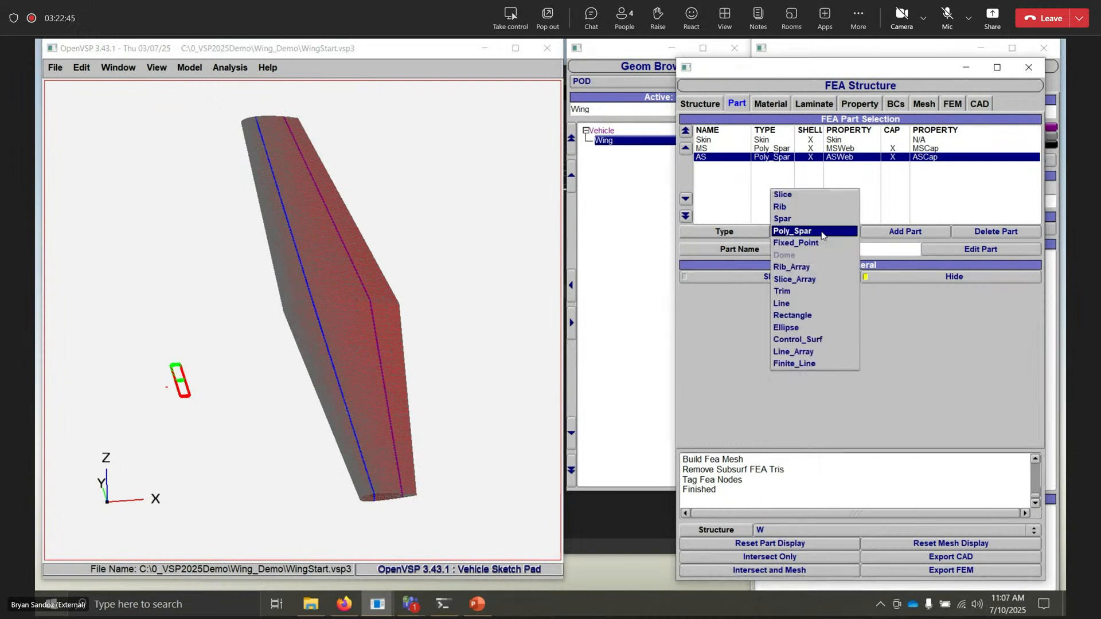
pyautogui.click(487, 364)
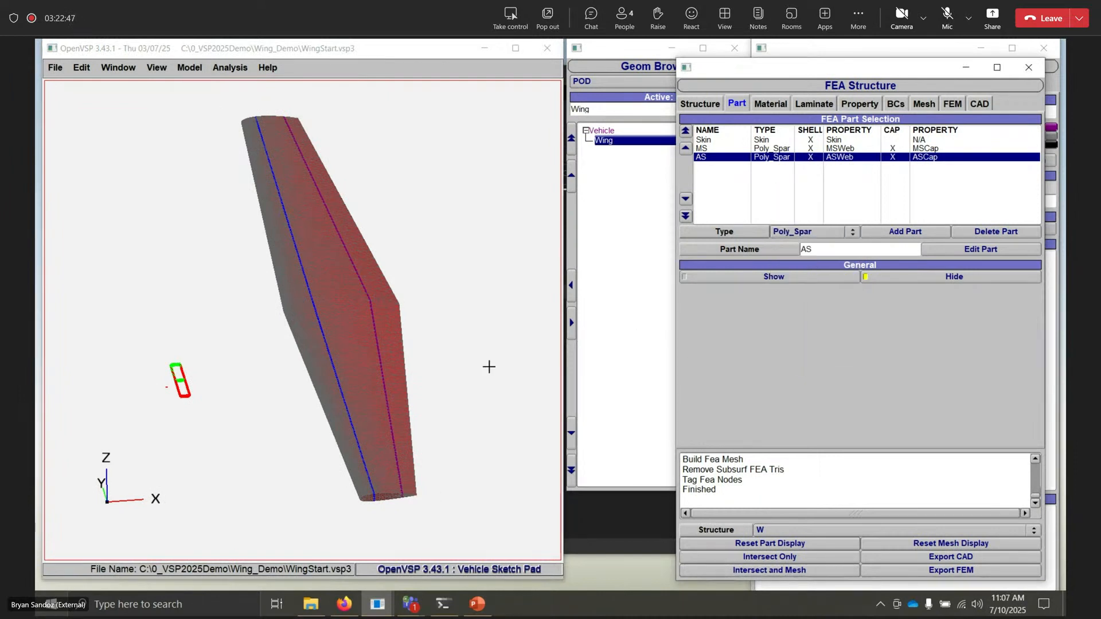
pyautogui.scroll(-3, 486, 367)
pyautogui.click(764, 543)
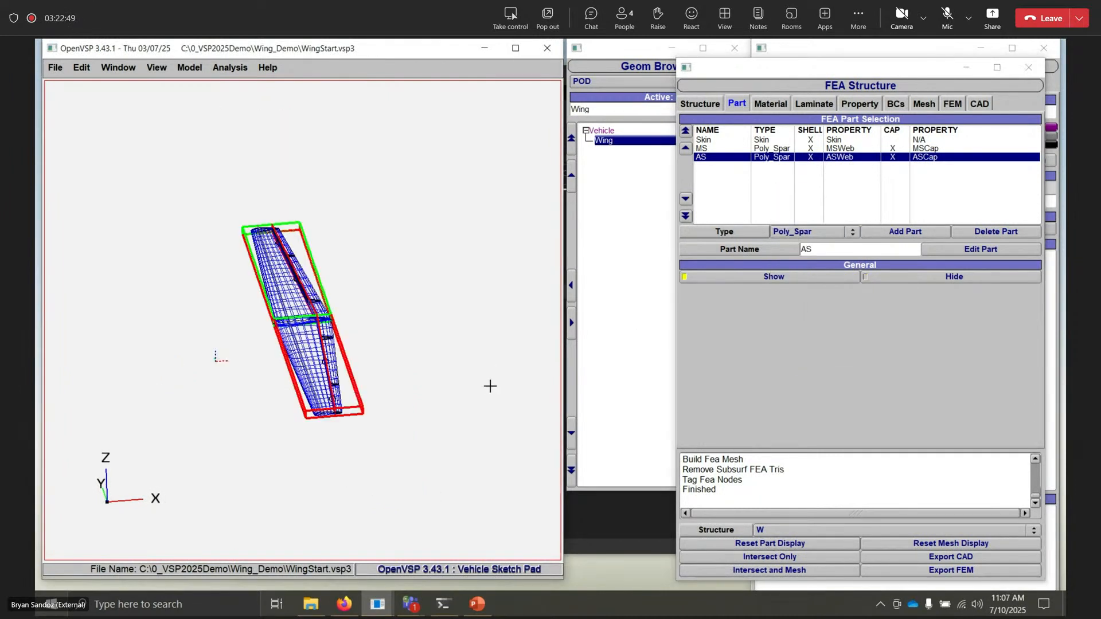
pyautogui.moveTo(489, 384); pyautogui.dragTo(366, 352)
# - Add a Rib part to the structure and name it Rib1
pyautogui.click(806, 232)
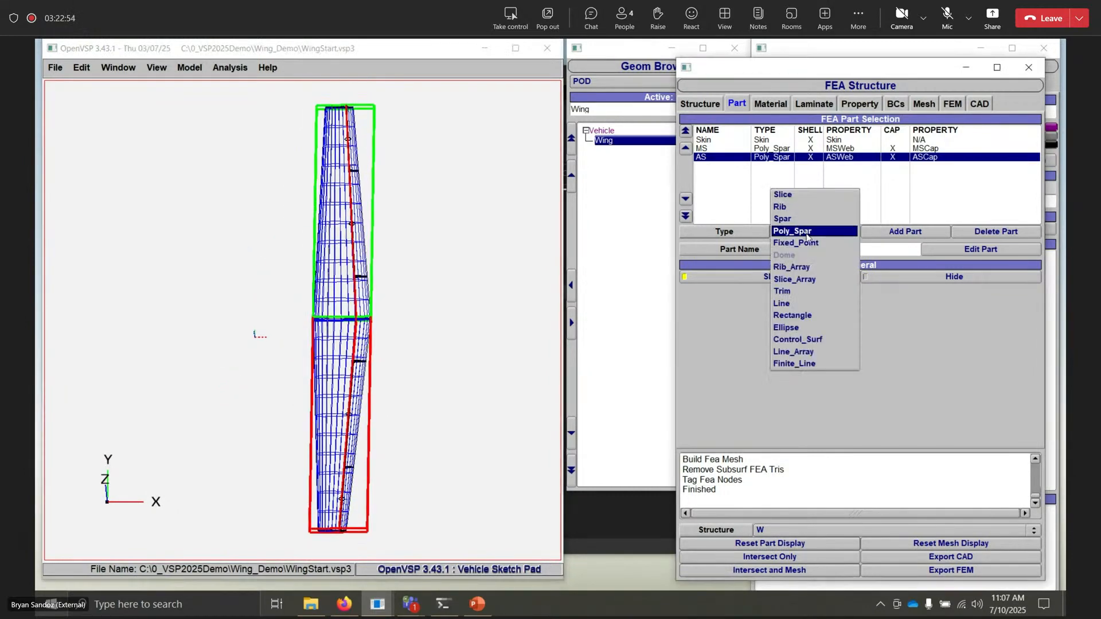
pyautogui.click(793, 207)
pyautogui.scroll(4, 393, 276)
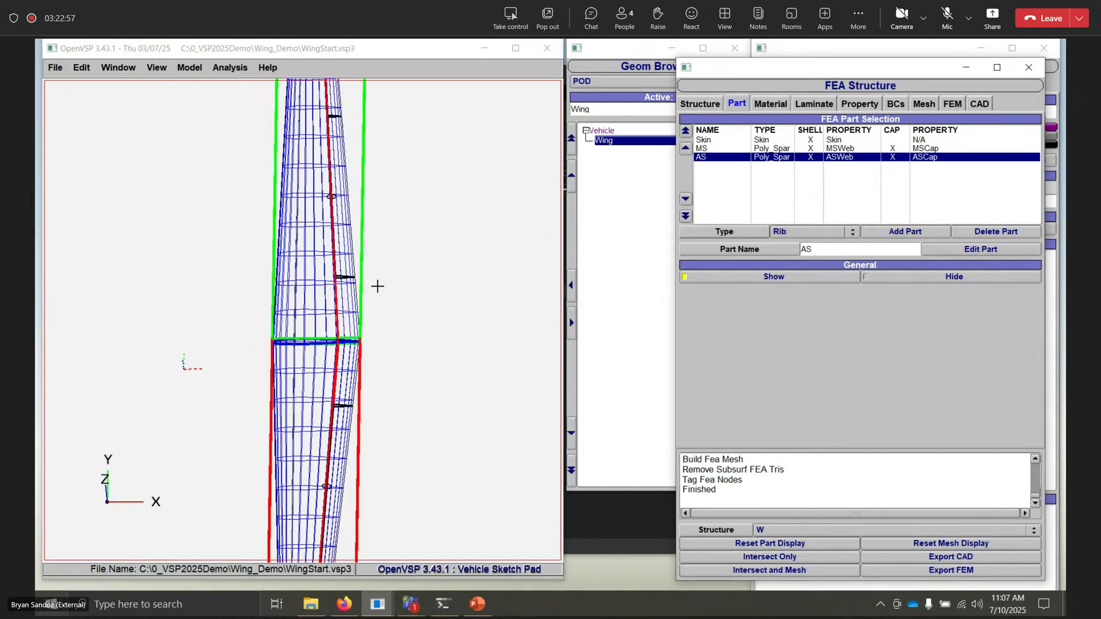
pyautogui.moveTo(289, 319); pyautogui.dragTo(334, 359, button='middle')
pyautogui.moveTo(364, 378); pyautogui.dragTo(378, 423)
pyautogui.moveTo(379, 406); pyautogui.dragTo(394, 349, button='middle')
pyautogui.scroll(-6, 376, 370)
pyautogui.scroll(4, 377, 356)
pyautogui.scroll(-1, 384, 379)
pyautogui.scroll(1, 394, 349)
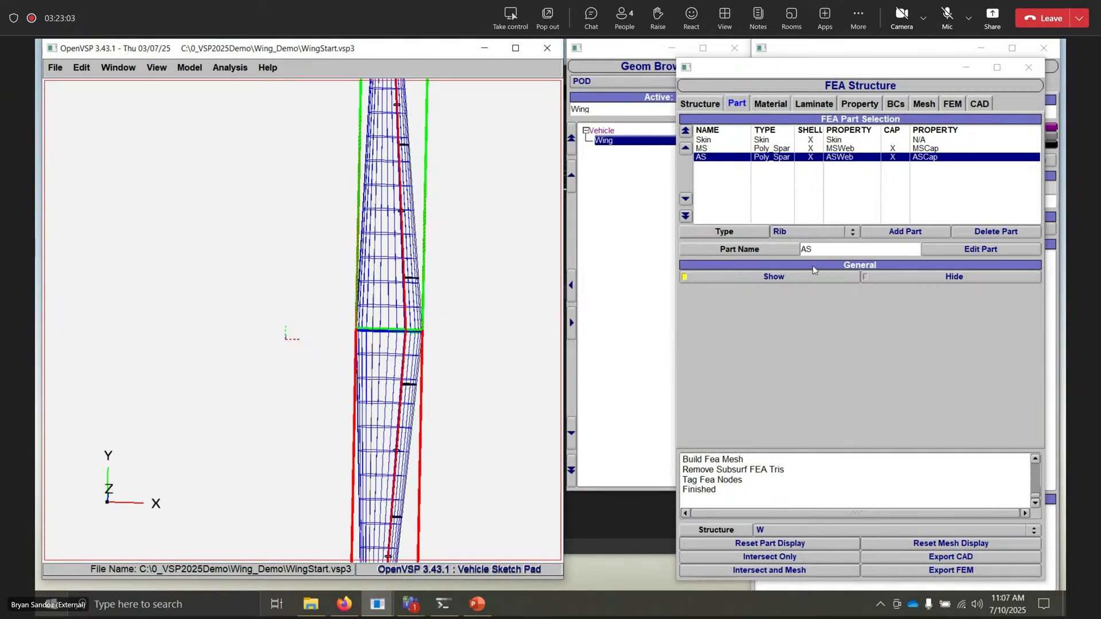
pyautogui.click(900, 236)
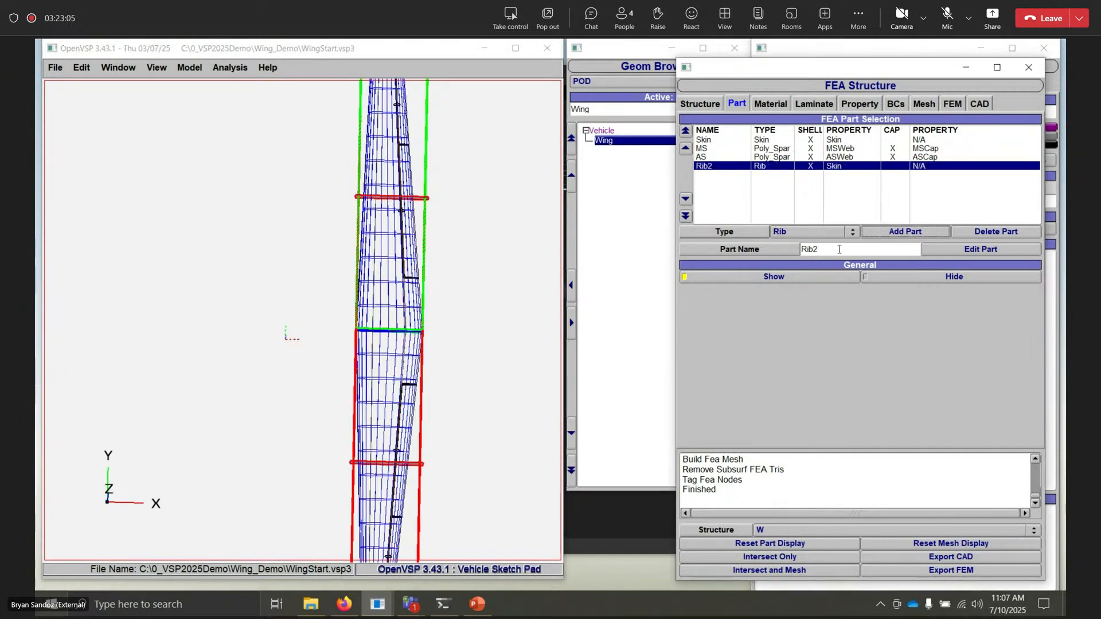
pyautogui.moveTo(821, 249); pyautogui.dragTo(790, 251)
pyautogui.write('Rib')
# - Enable beam elements for Rib1 and assign SupportRib as shell property and Flange as cap property
pyautogui.click(971, 250)
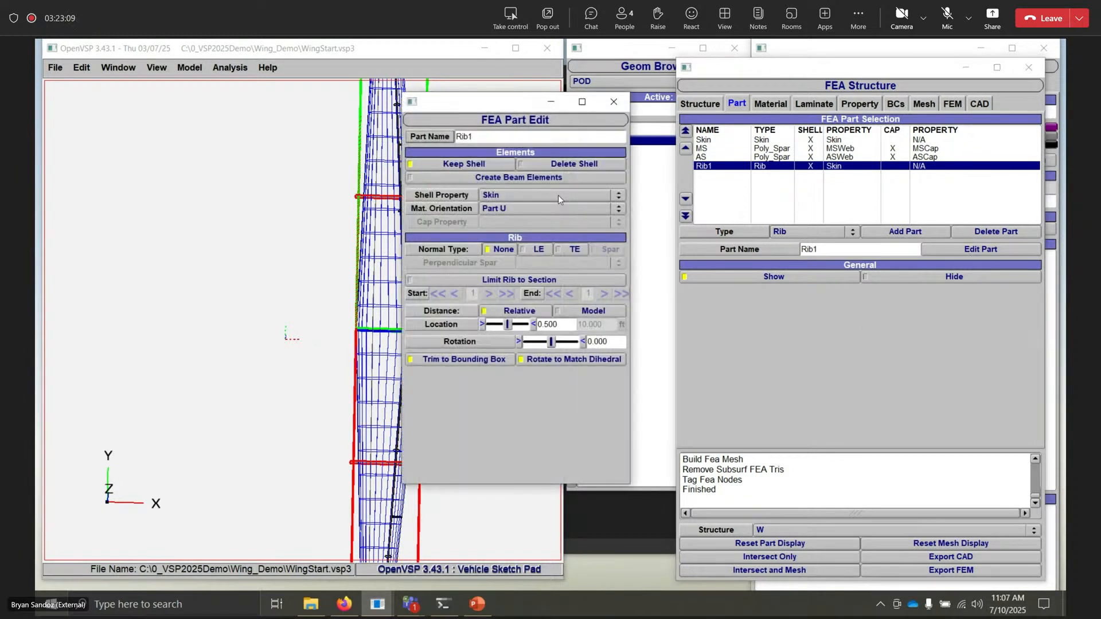
pyautogui.click(510, 178)
pyautogui.click(519, 196)
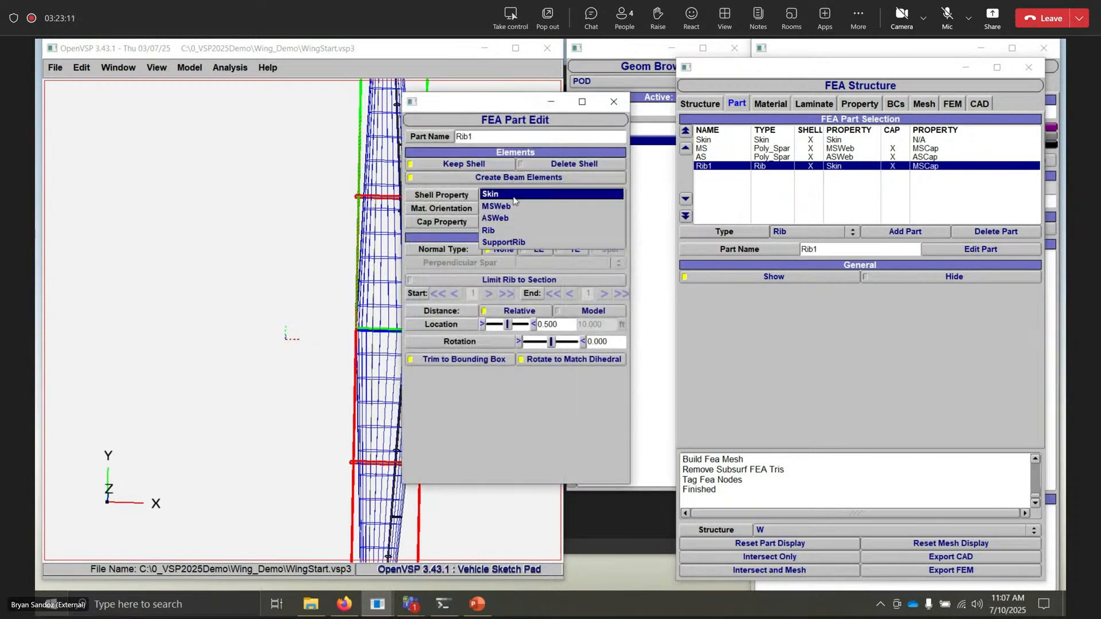
pyautogui.click(513, 230)
pyautogui.click(519, 195)
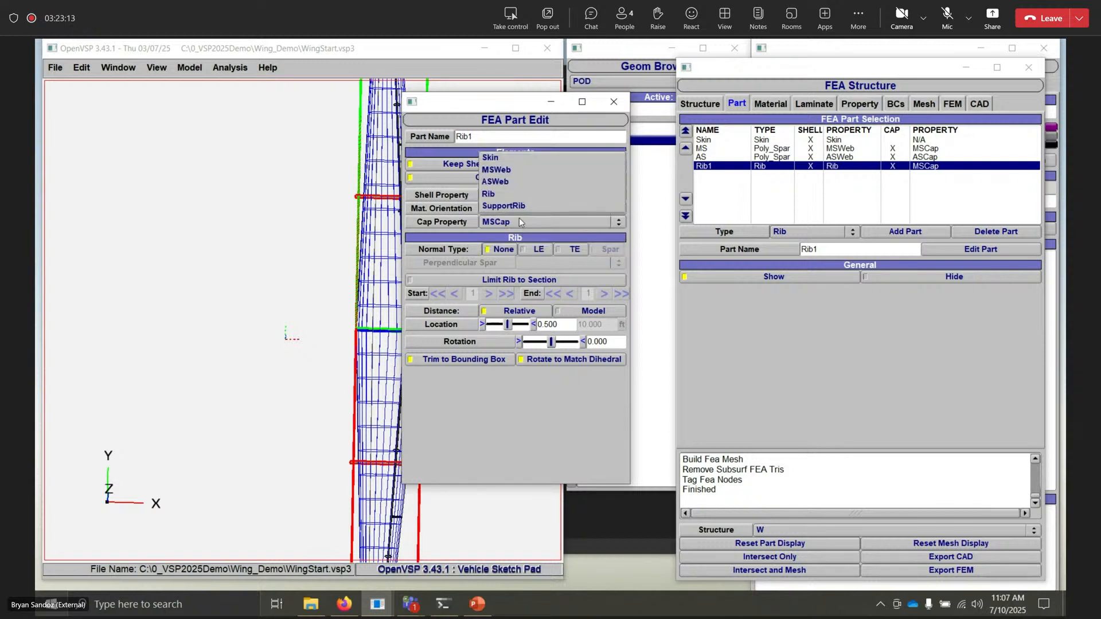
pyautogui.click(519, 205)
pyautogui.click(519, 224)
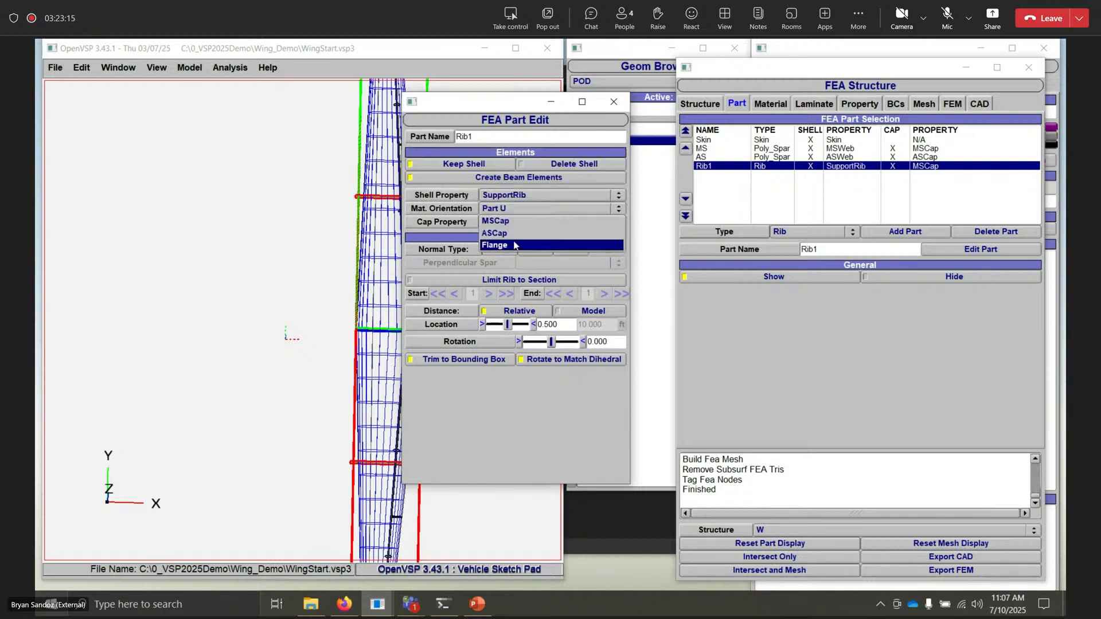
pyautogui.click(517, 243)
# - Move Rib1 inboard to a relative location of 0.100 and check its position on the wing
pyautogui.moveTo(486, 101); pyautogui.dragTo(638, 97)
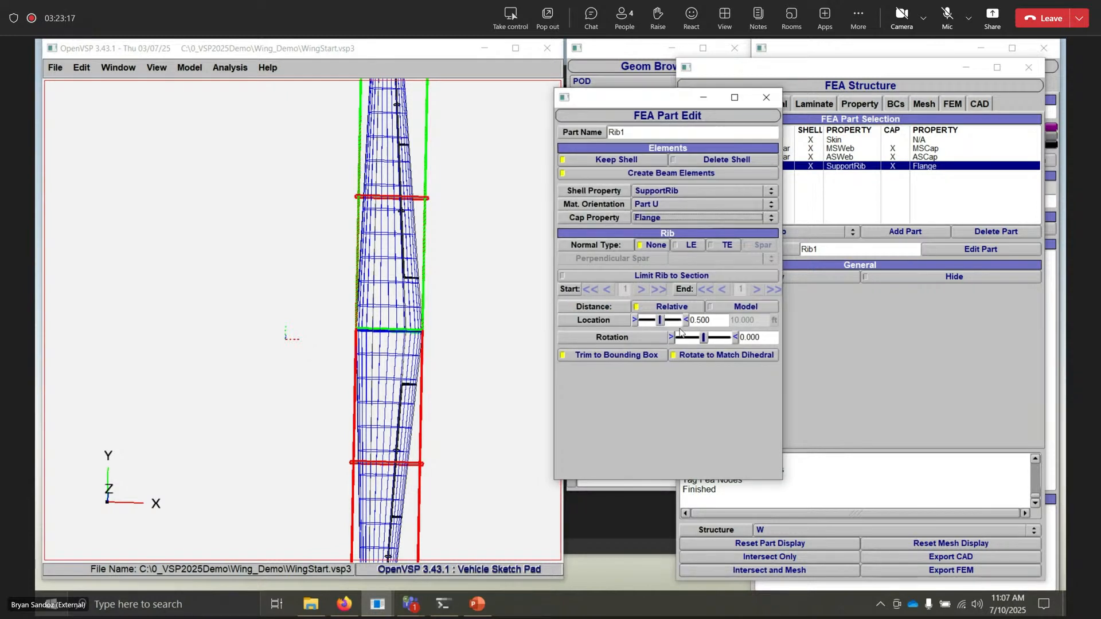
pyautogui.moveTo(659, 322); pyautogui.dragTo(647, 327)
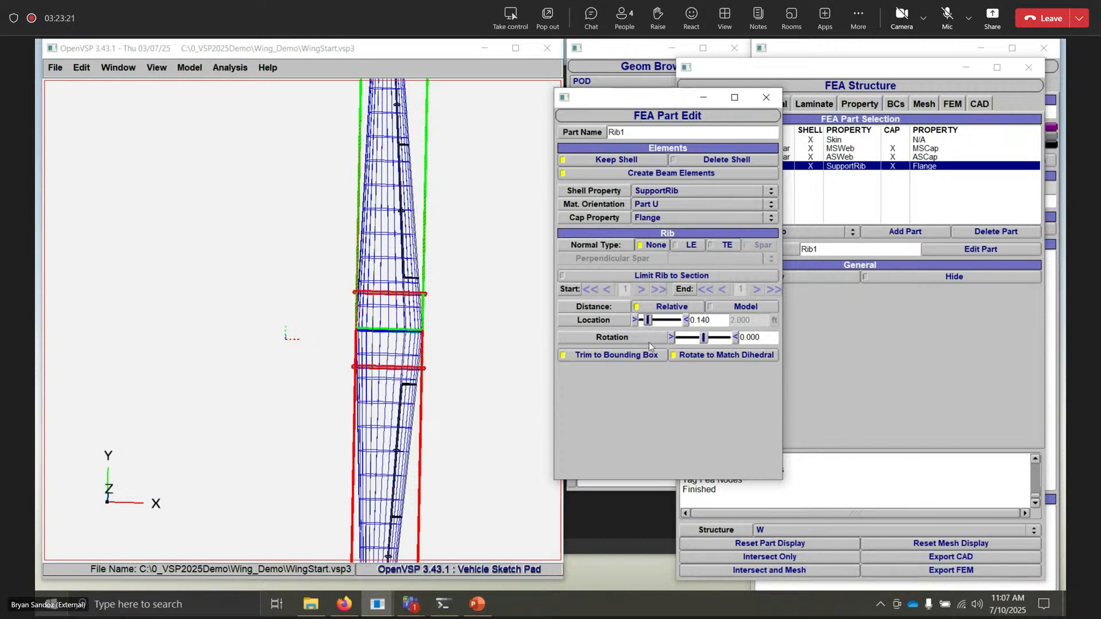
pyautogui.moveTo(379, 410); pyautogui.dragTo(385, 437)
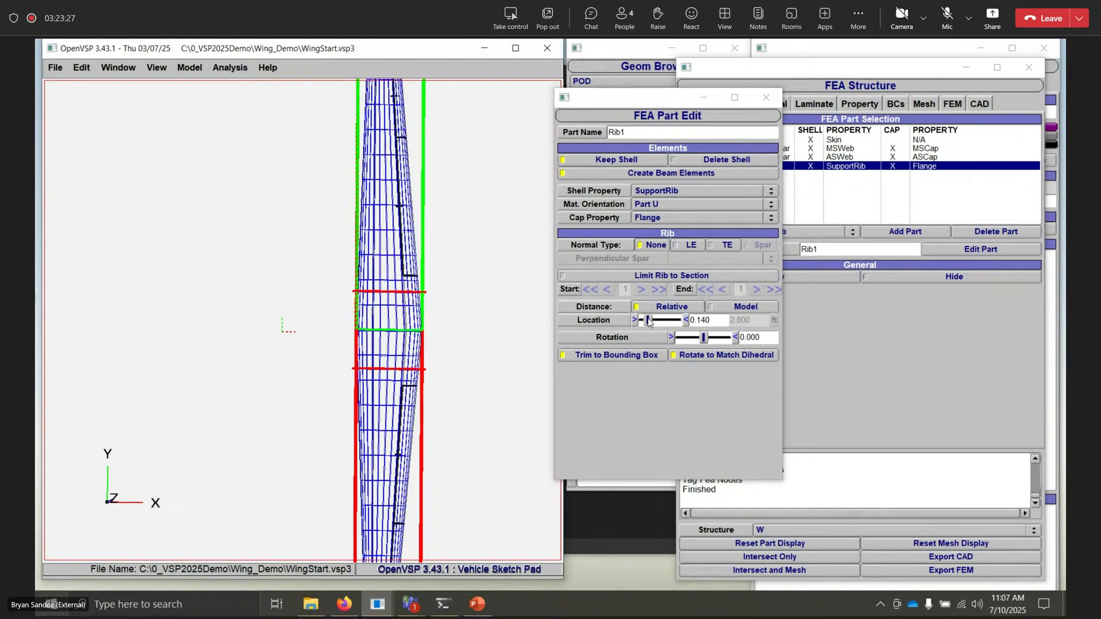
pyautogui.moveTo(648, 322); pyautogui.dragTo(647, 321)
pyautogui.moveTo(476, 344); pyautogui.dragTo(457, 226)
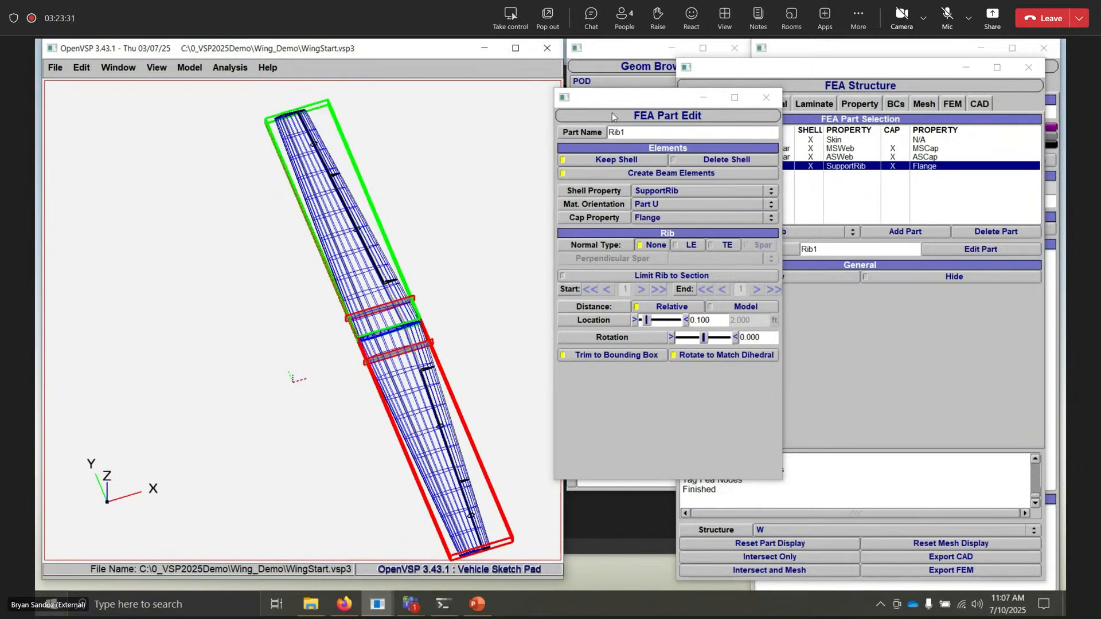
# - Add a second rib with beam elements, Rib as shell property and Flange as cap property, at relative location about 0.260
pyautogui.moveTo(611, 112); pyautogui.dragTo(549, 88)
pyautogui.click(890, 232)
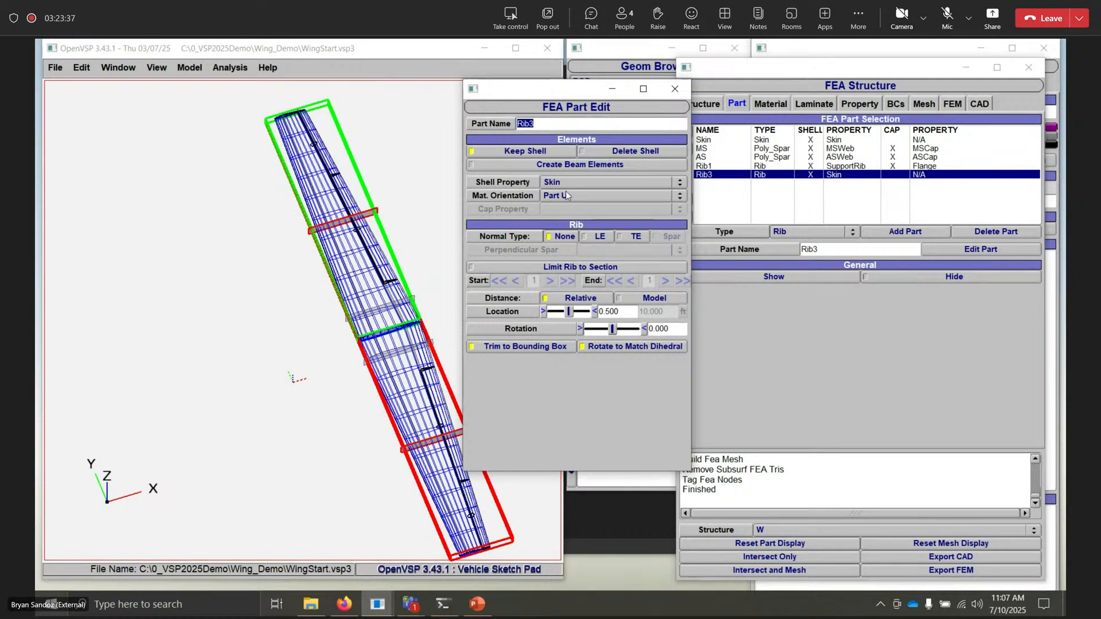
pyautogui.click(571, 166)
pyautogui.click(561, 182)
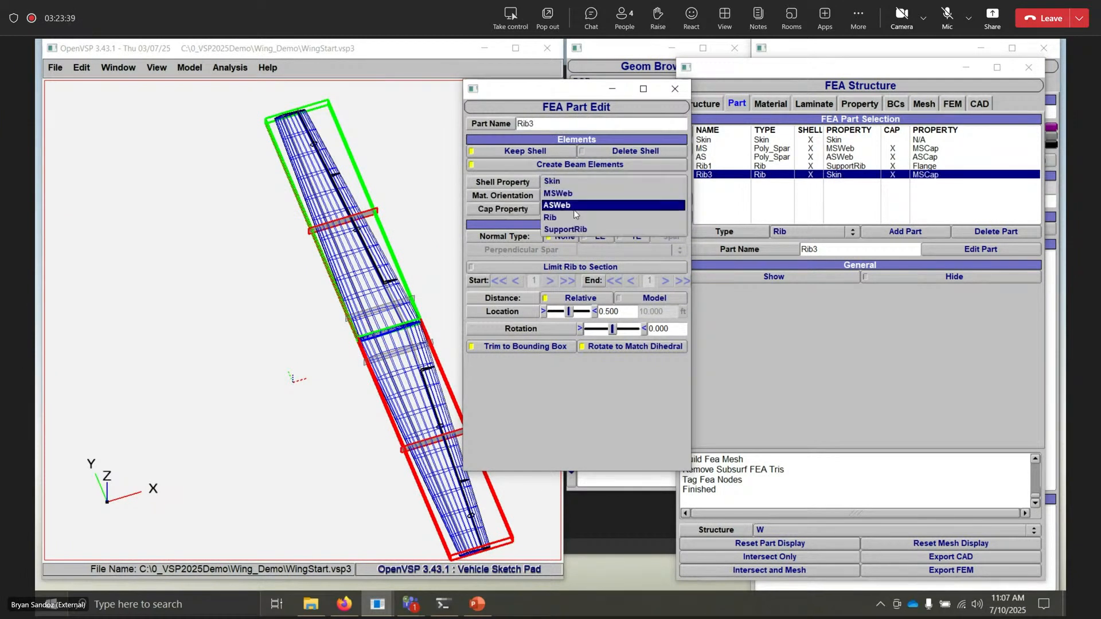
pyautogui.click(573, 220)
pyautogui.click(570, 211)
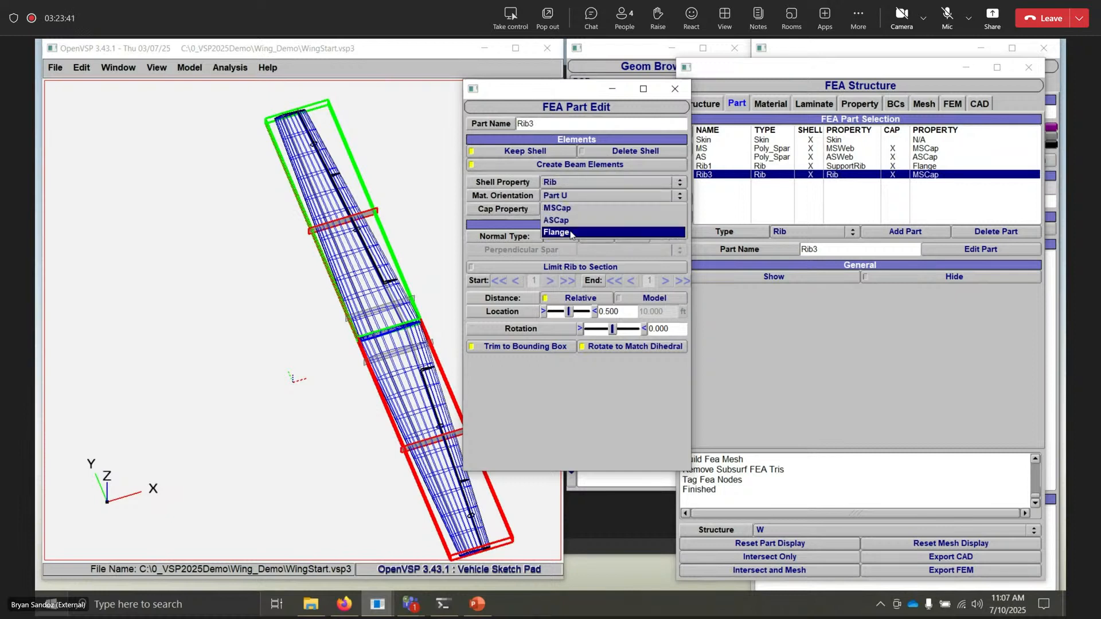
pyautogui.click(574, 233)
pyautogui.moveTo(569, 312); pyautogui.dragTo(561, 314)
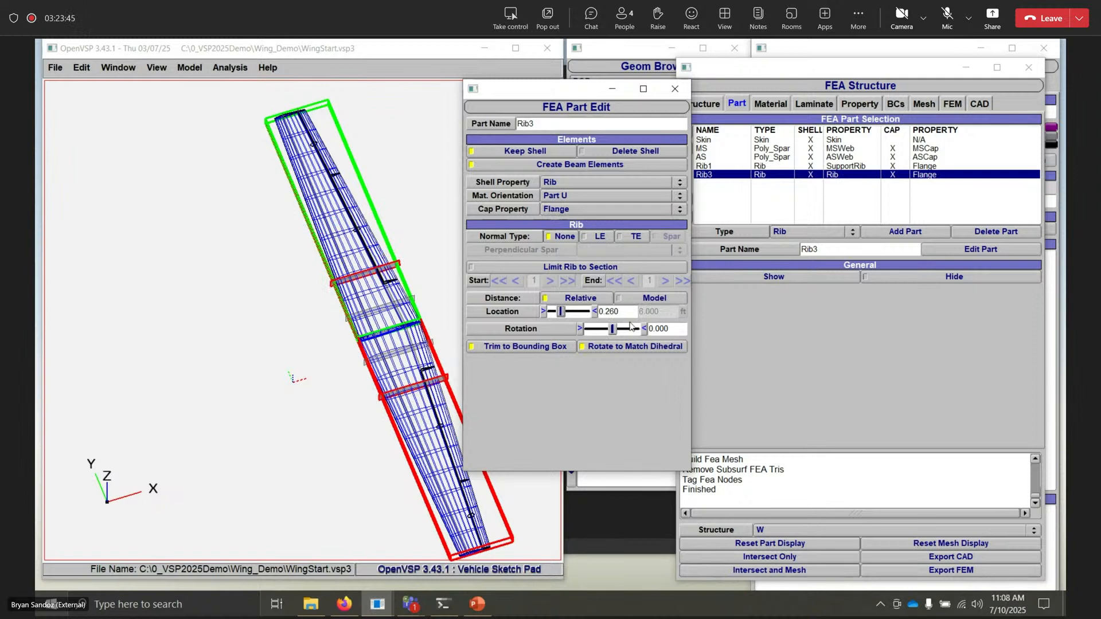
# - Add two more ribs to the structure and move the second one outboard to relative location 0.660
pyautogui.click(883, 232)
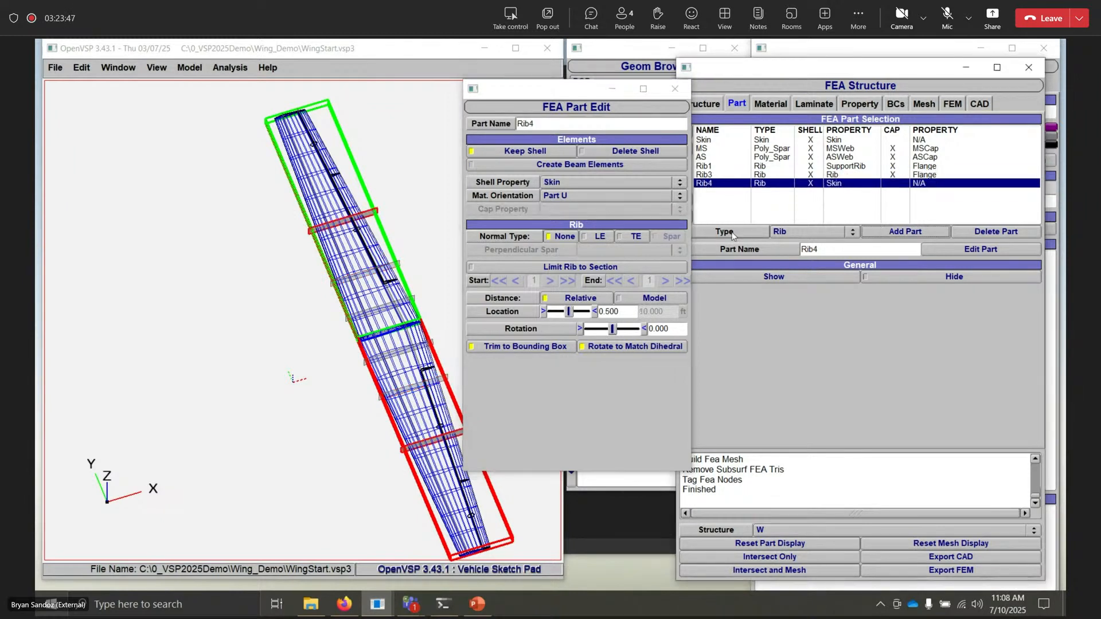
pyautogui.click(886, 233)
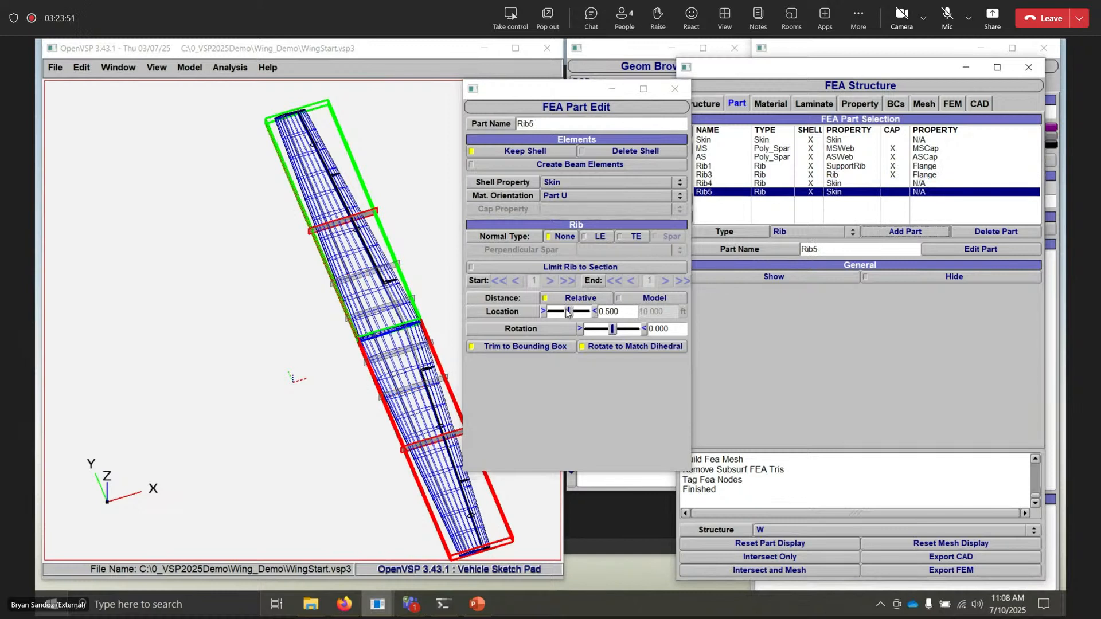
pyautogui.moveTo(568, 312); pyautogui.dragTo(576, 311)
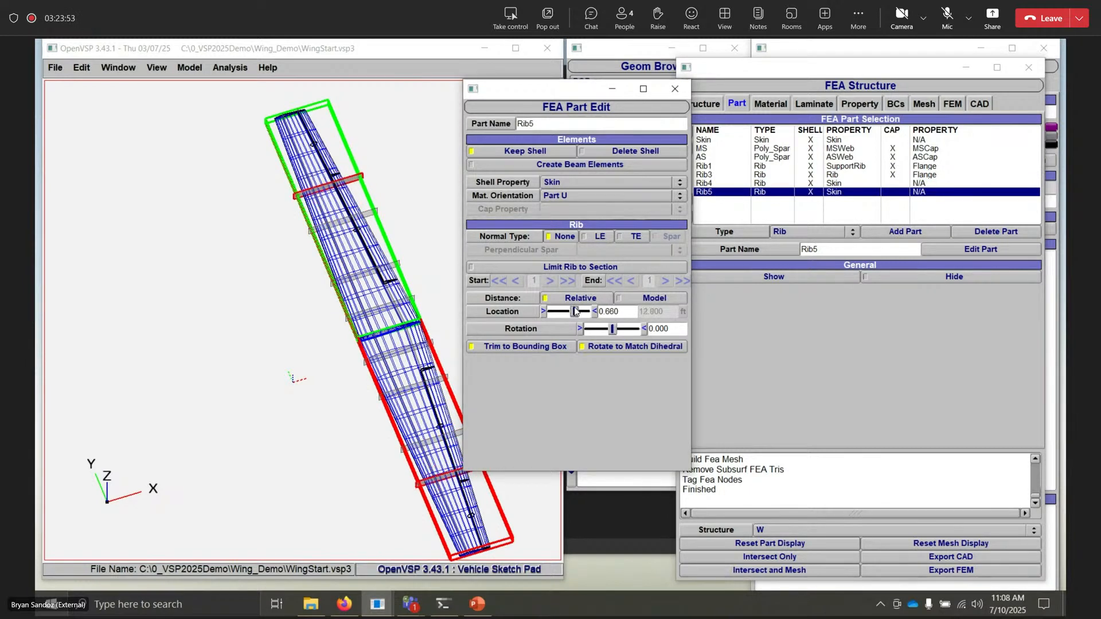
# - Assign Rib as shell property to Rib4, enable its beam elements and choose Flange as cap property
pyautogui.click(712, 184)
pyautogui.click(565, 182)
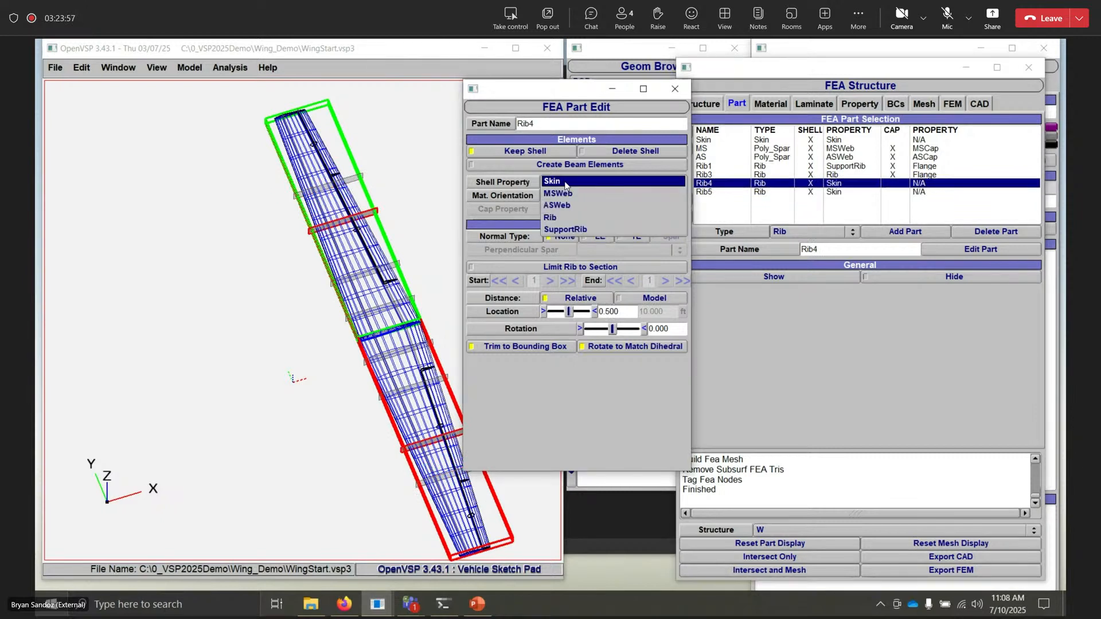
pyautogui.click(566, 218)
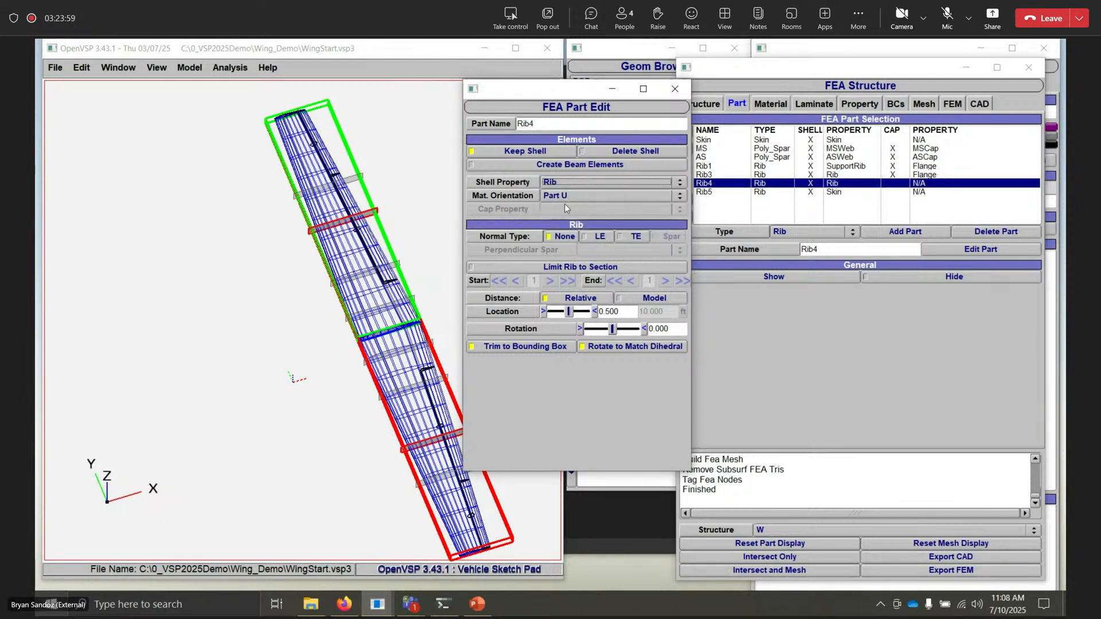
pyautogui.click(565, 165)
pyautogui.click(567, 209)
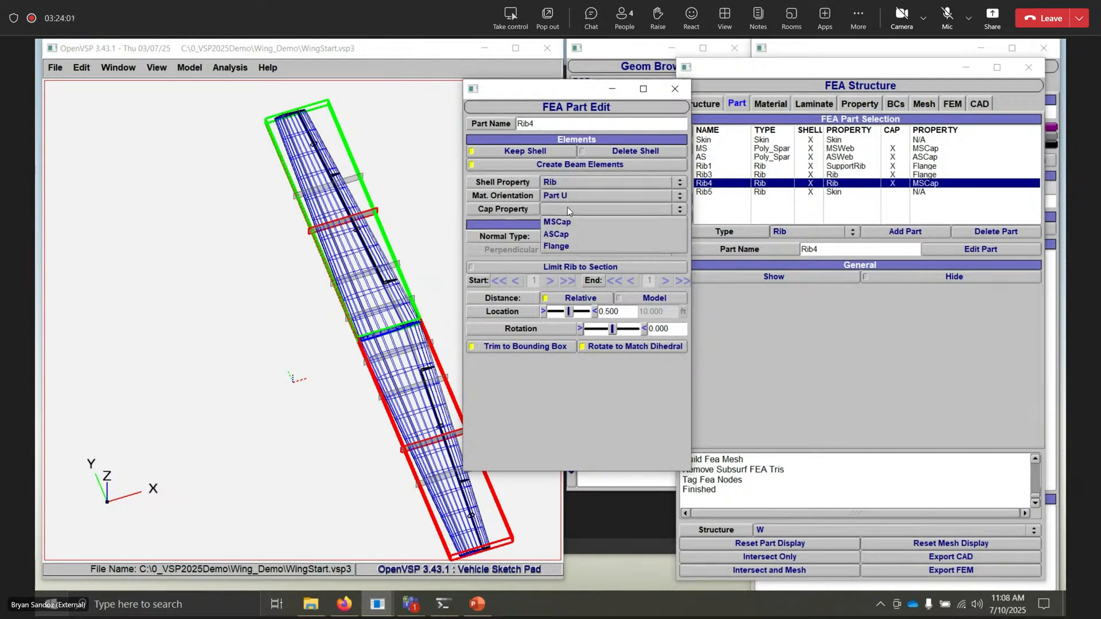
pyautogui.click(569, 246)
# - Assign Rib as shell property to Rib5, enable its beam elements and choose Flange as cap property
pyautogui.click(727, 193)
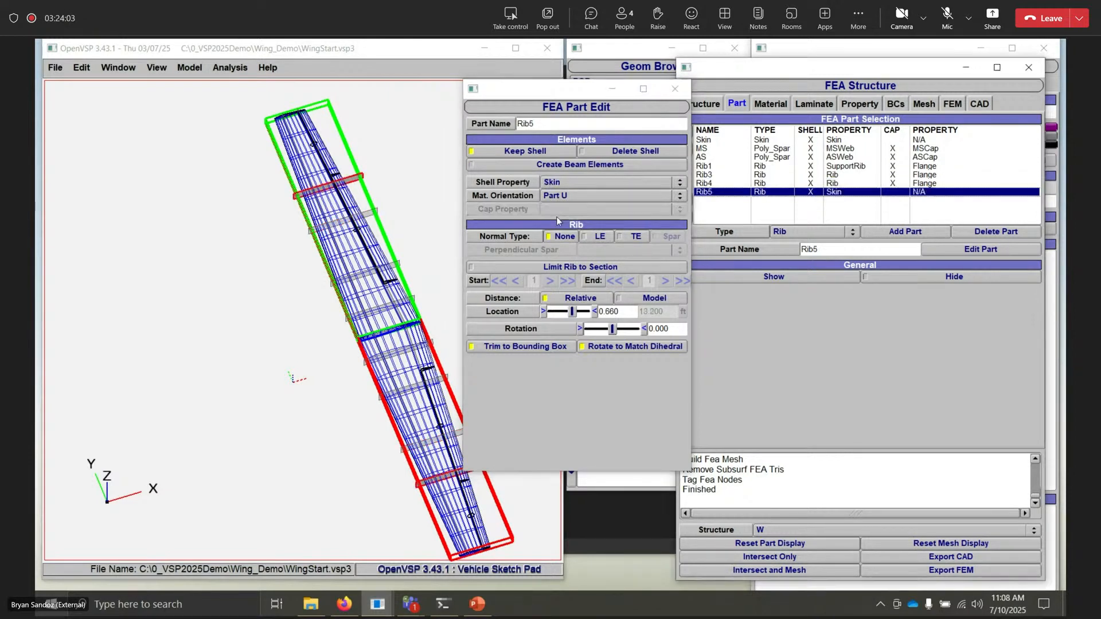
pyautogui.click(562, 182)
pyautogui.click(570, 218)
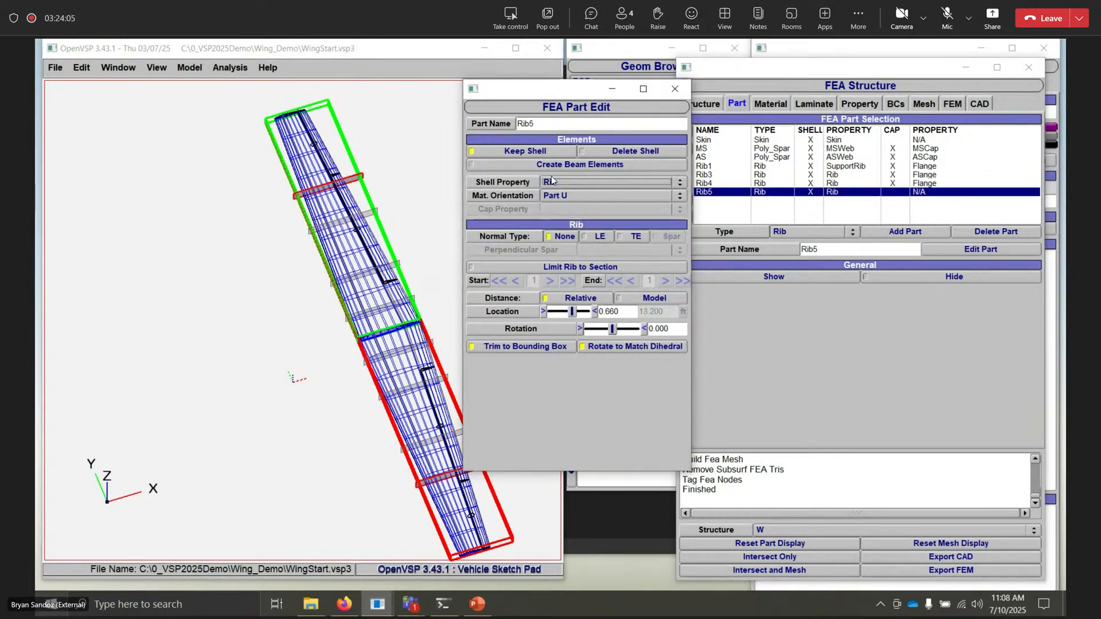
pyautogui.click(546, 166)
pyautogui.click(557, 211)
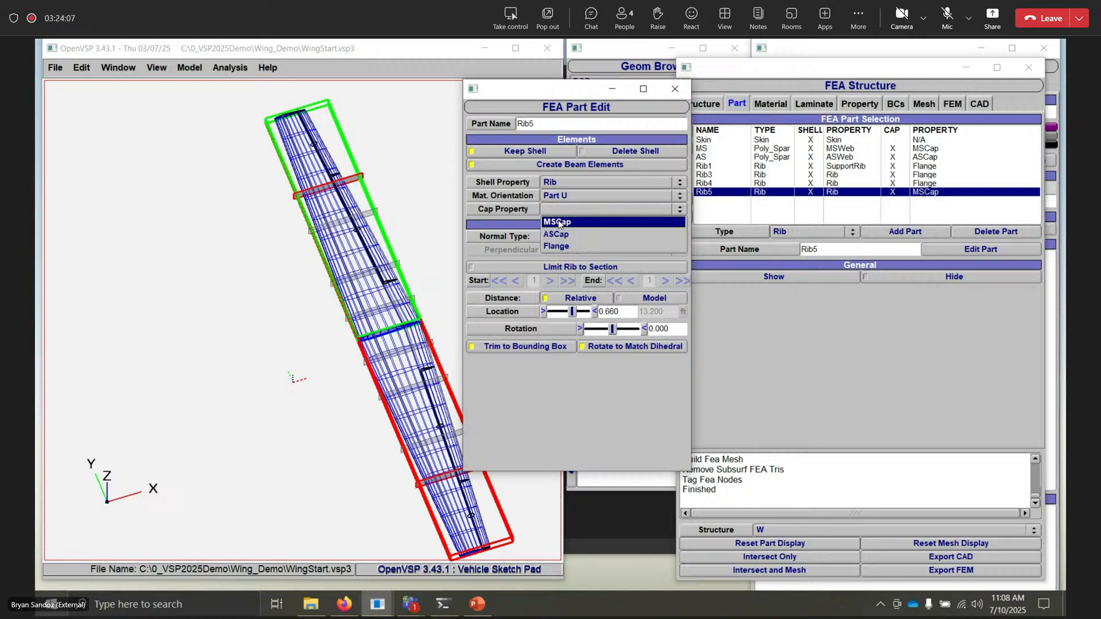
pyautogui.click(571, 246)
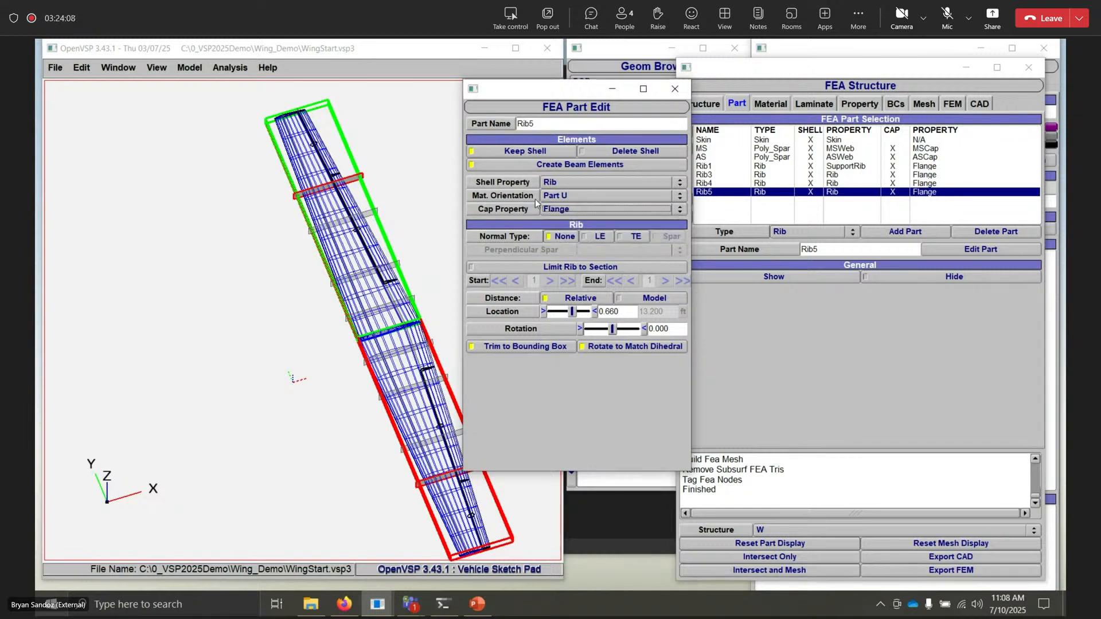
# - Add another rib at relative location 0.700 with beam elements, Rib as shell property and Flange as cap property
pyautogui.click(881, 231)
pyautogui.moveTo(569, 311); pyautogui.dragTo(575, 313)
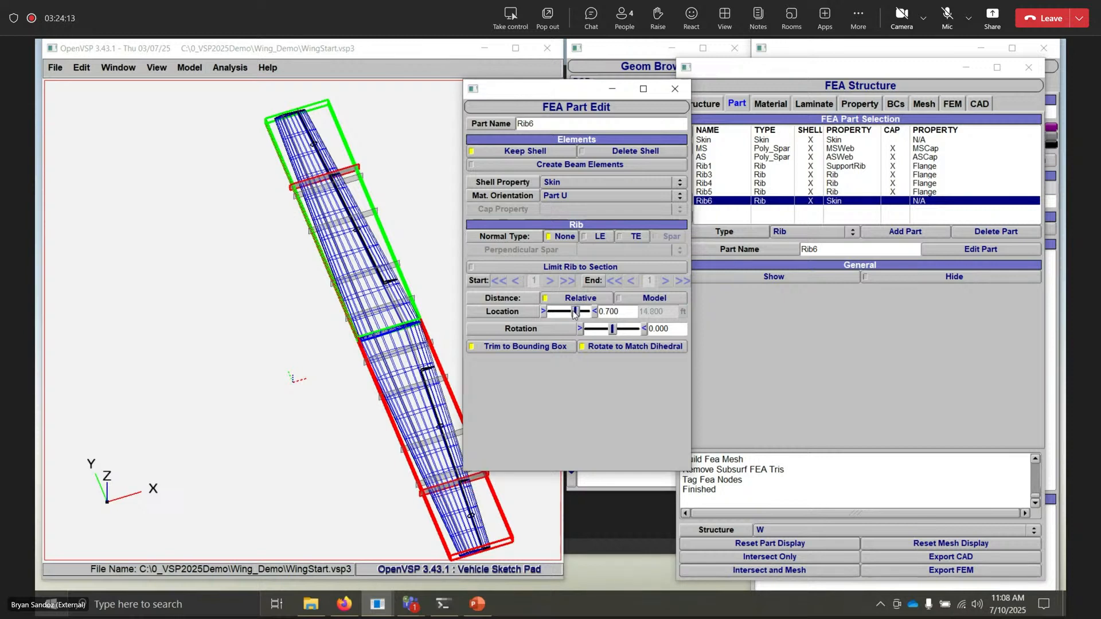
pyautogui.click(573, 165)
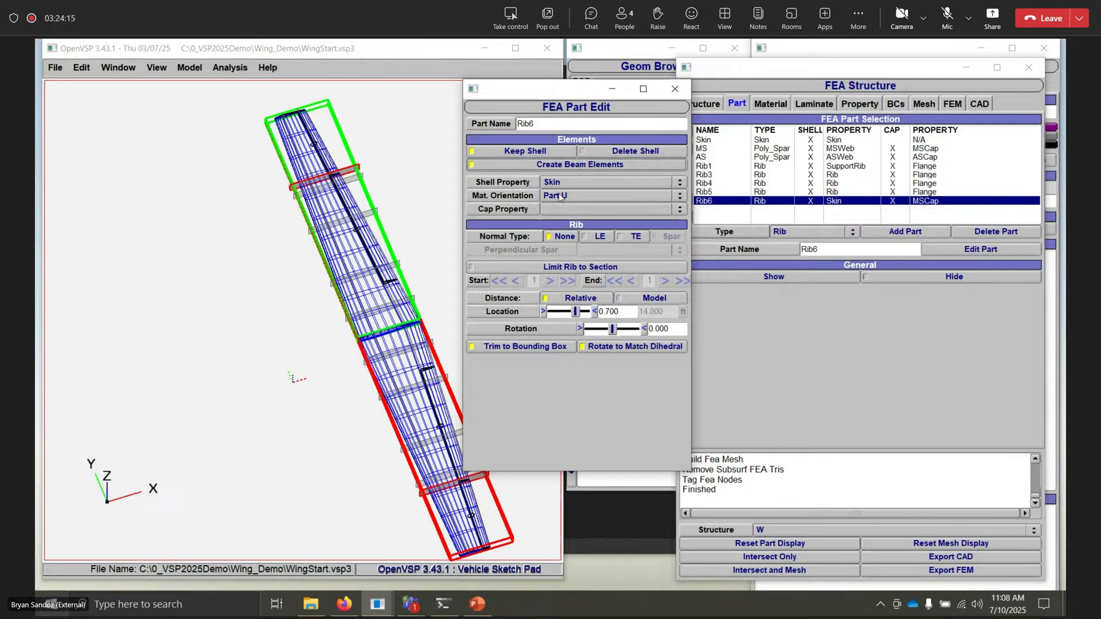
pyautogui.click(563, 182)
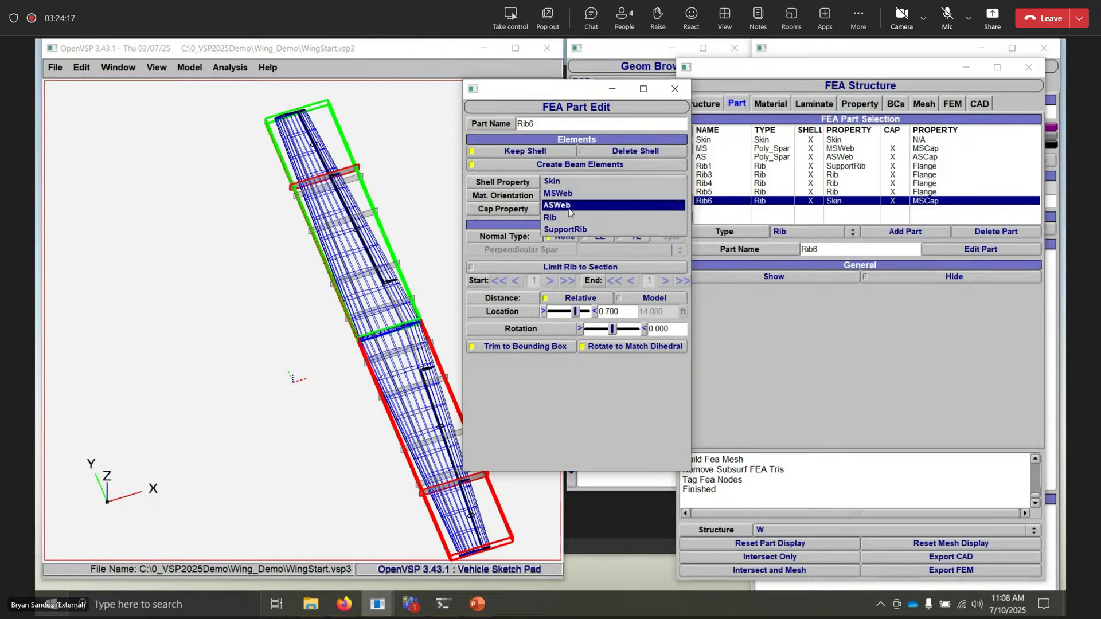
pyautogui.click(567, 218)
pyautogui.click(571, 208)
pyautogui.click(573, 232)
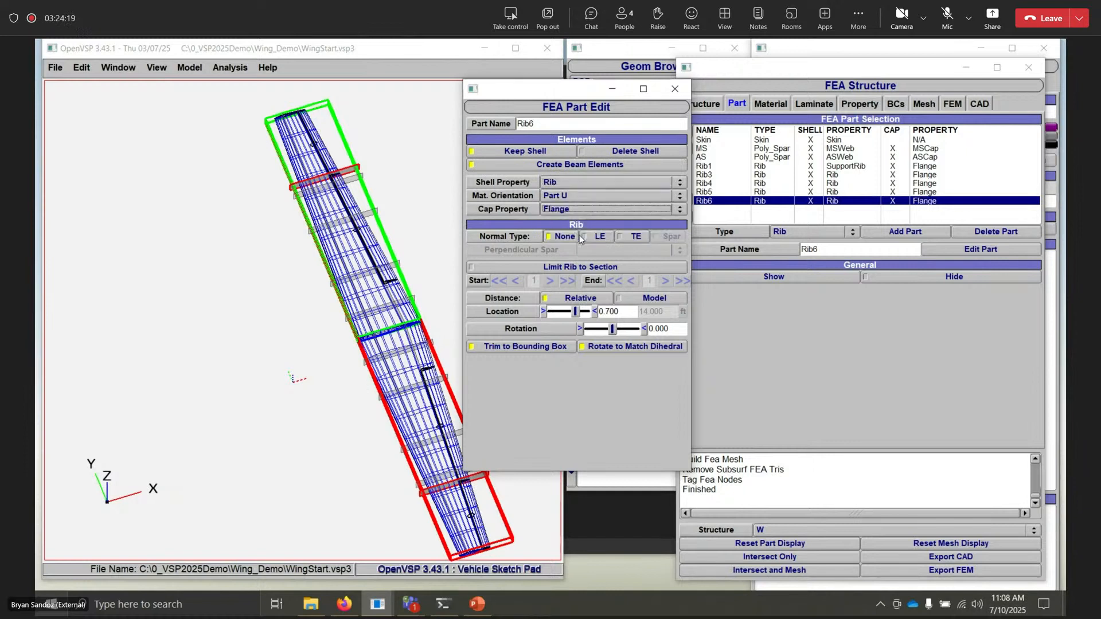
# - Add a tip rib at relative location 0.960 with beam elements, Rib as shell property and Flange as cap property
pyautogui.click(892, 232)
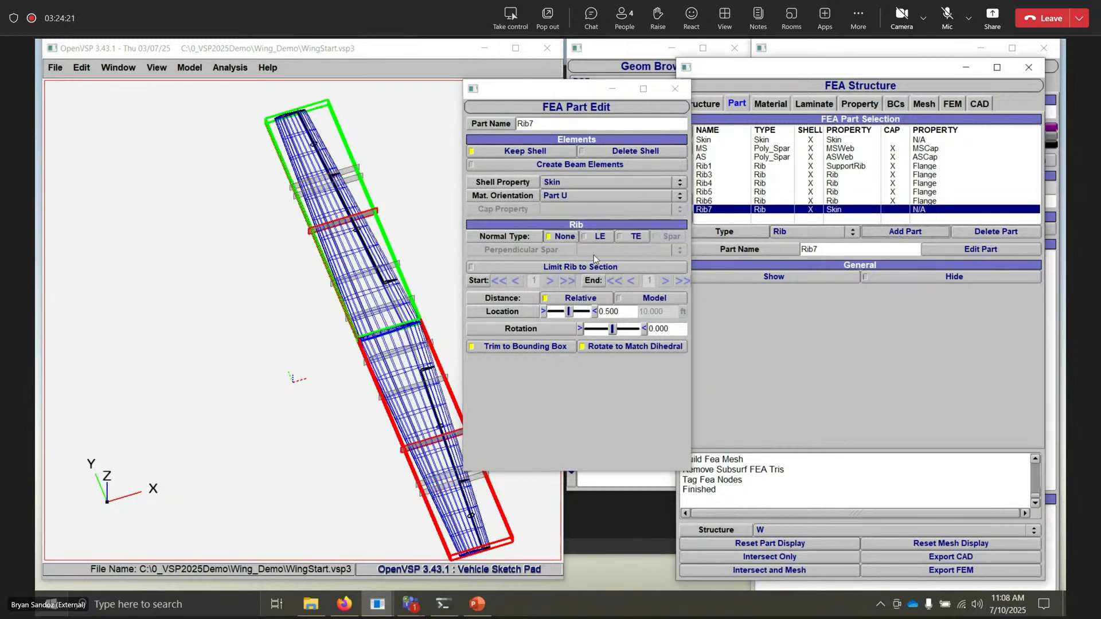
pyautogui.click(562, 182)
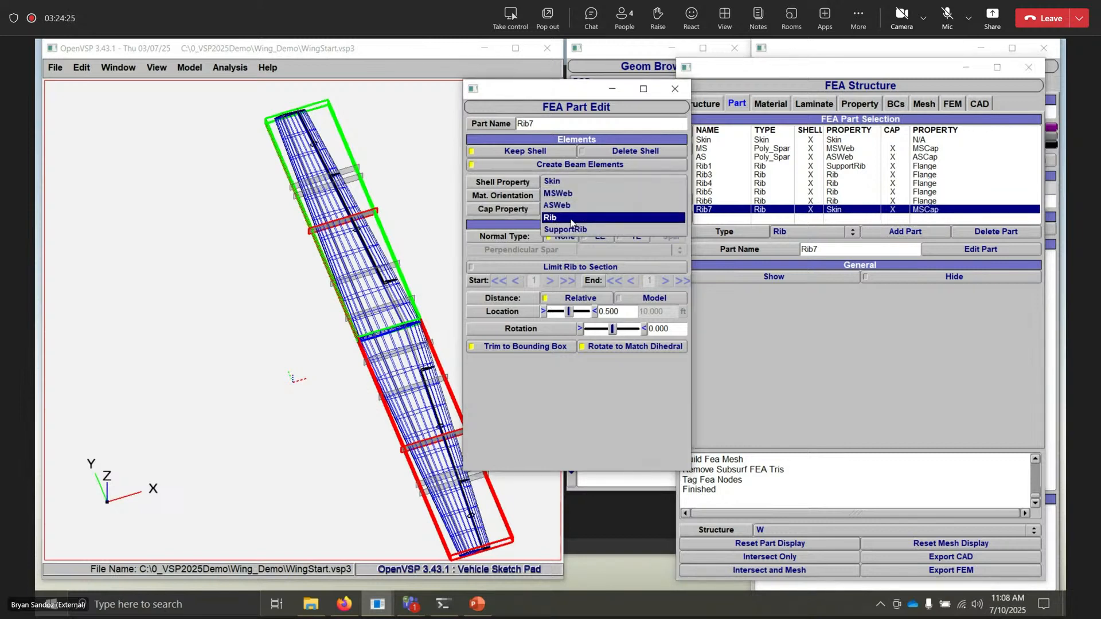
pyautogui.click(571, 218)
pyautogui.click(570, 209)
pyautogui.click(573, 231)
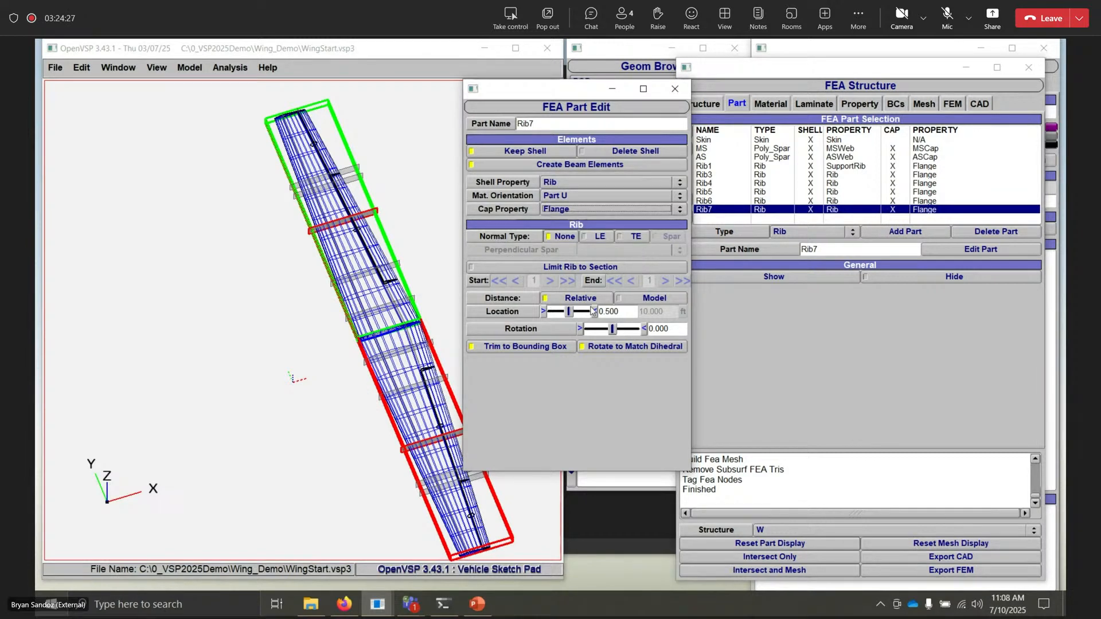
pyautogui.moveTo(569, 311); pyautogui.dragTo(585, 314)
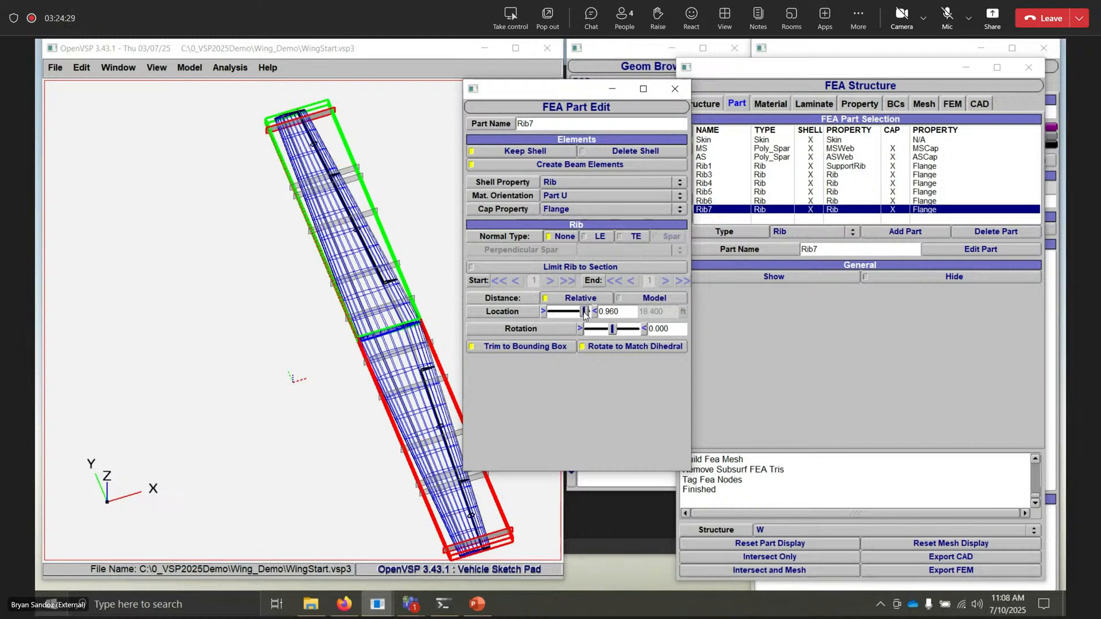
# - Examine the tip rib's position and the rib layout along the whole wing, closing the part editor
pyautogui.moveTo(297, 214); pyautogui.dragTo(298, 253)
pyautogui.moveTo(299, 109); pyautogui.dragTo(297, 199, button='right')
pyautogui.scroll(5, 297, 199)
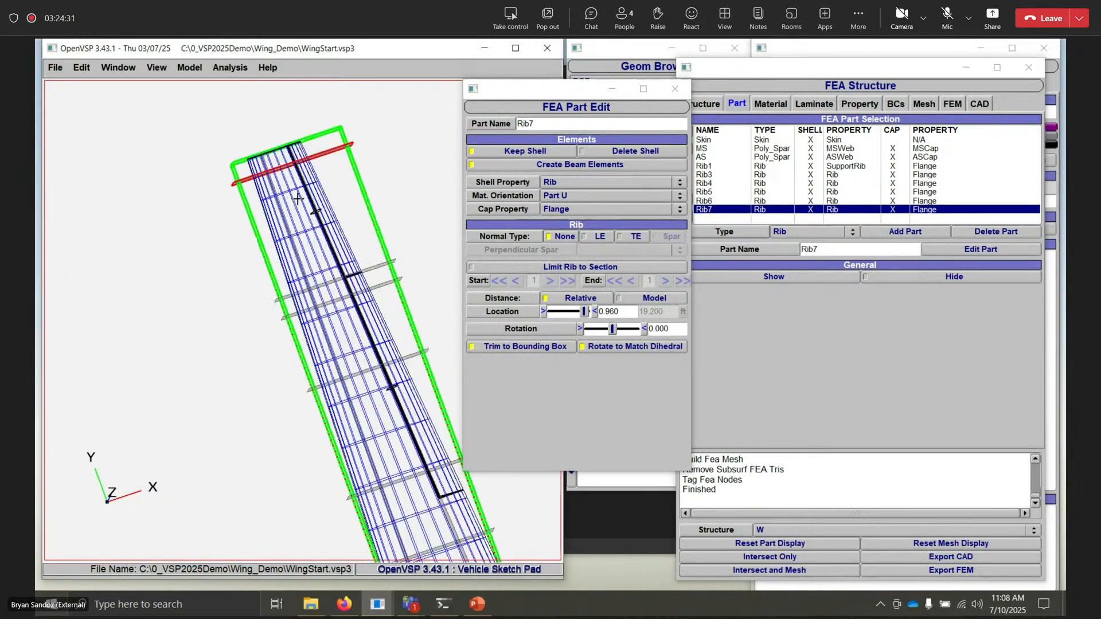
pyautogui.scroll(4, 287, 229)
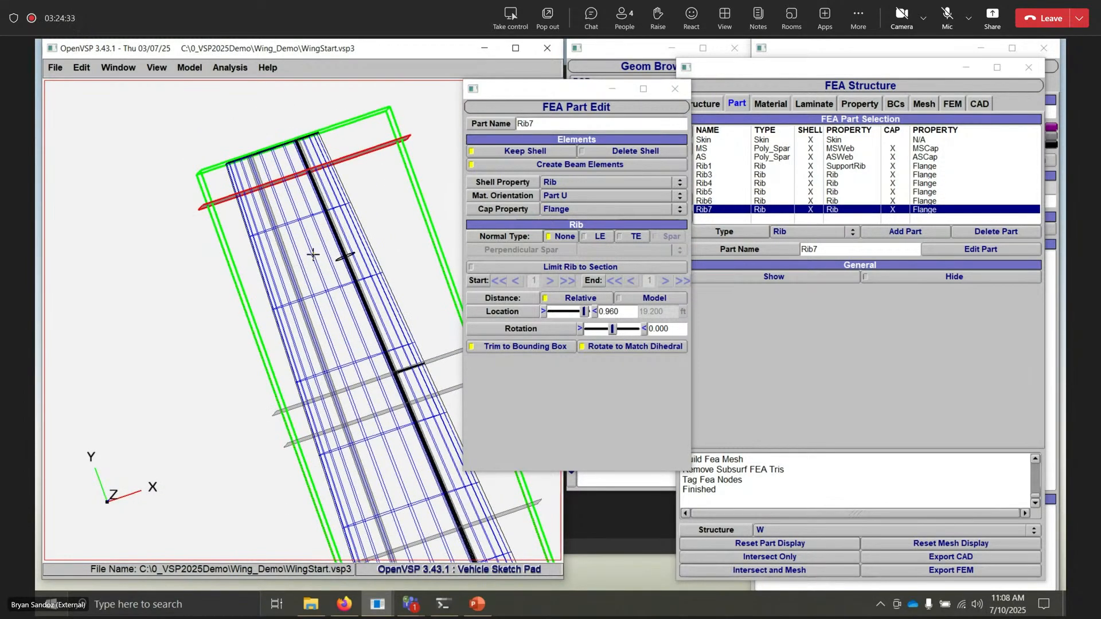
pyautogui.scroll(-5, 286, 304)
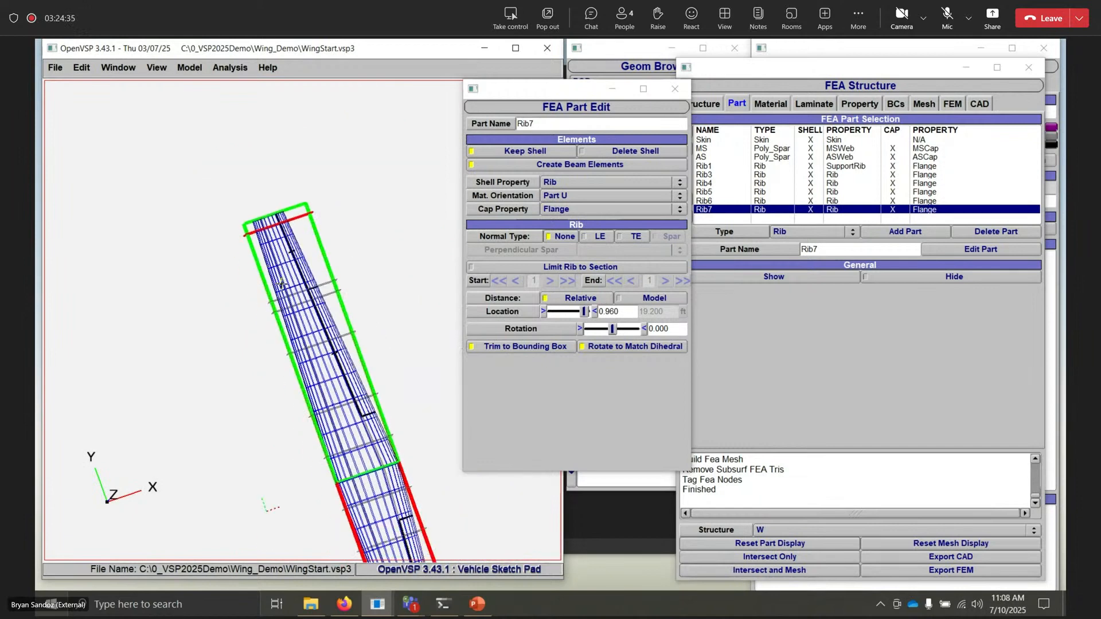
pyautogui.moveTo(251, 268); pyautogui.dragTo(263, 186)
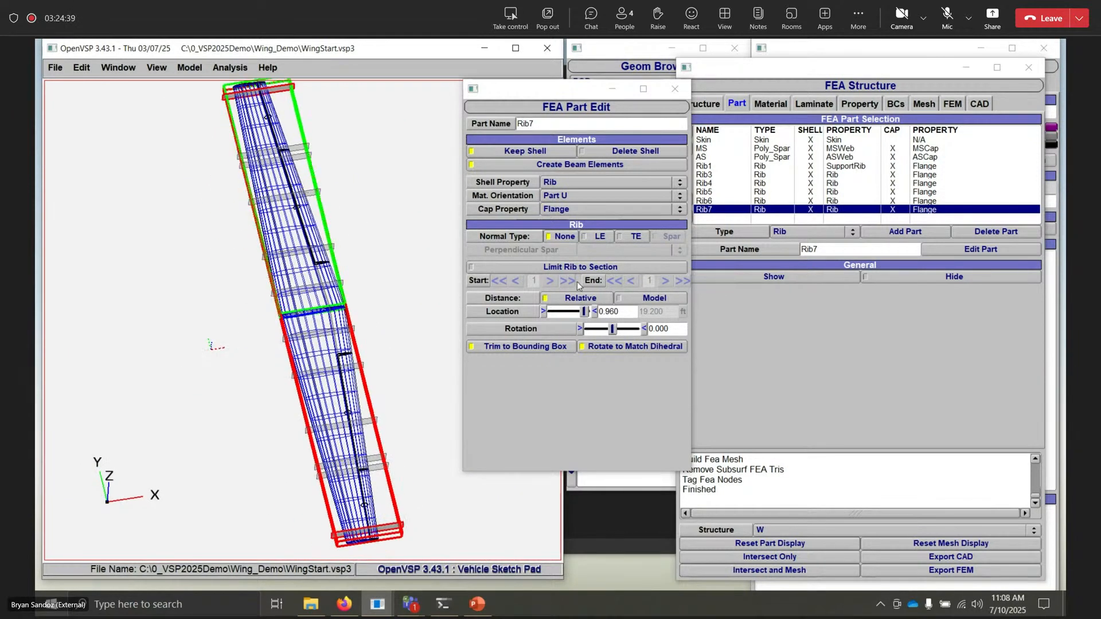
pyautogui.click(675, 88)
pyautogui.moveTo(401, 264); pyautogui.dragTo(459, 298)
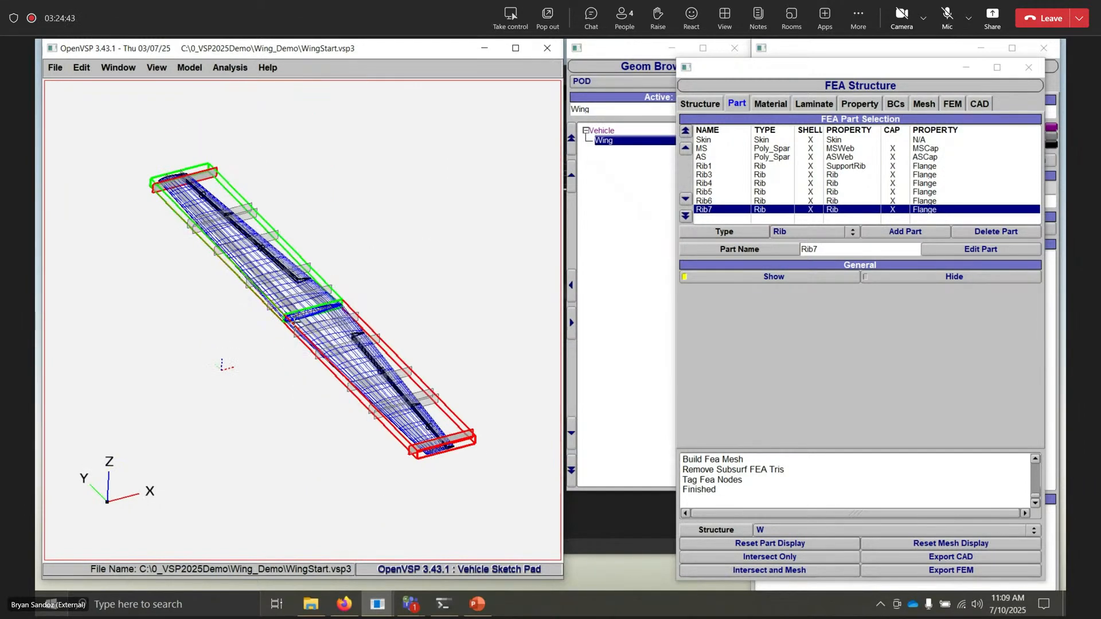
pyautogui.moveTo(300, 354); pyautogui.dragTo(327, 310)
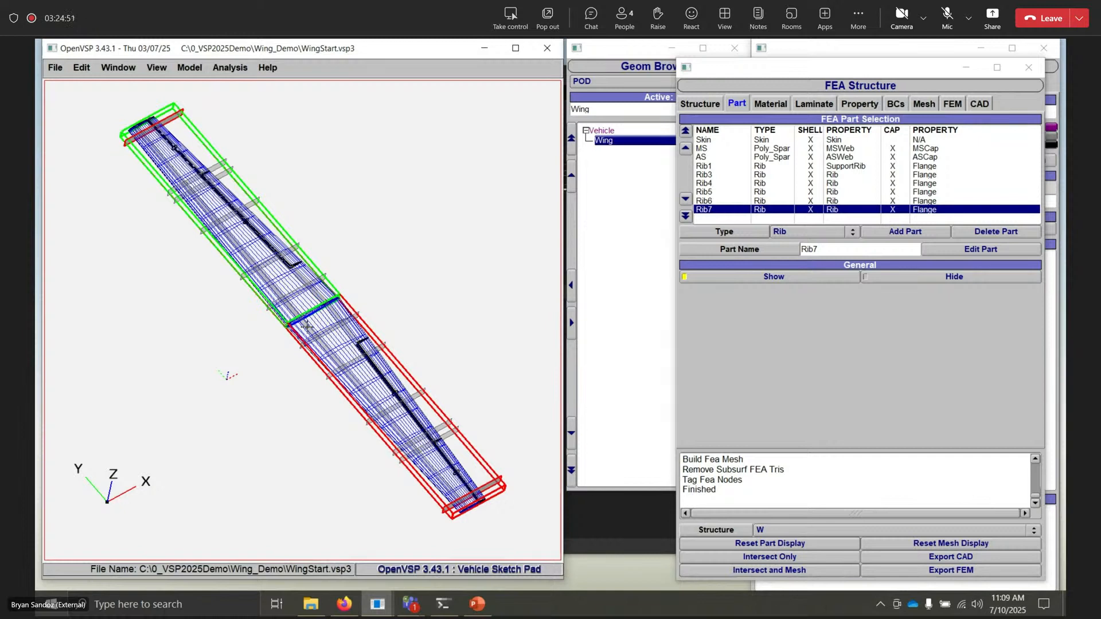
# - Add a Trim part to the structure and name it FwdTrim
pyautogui.click(802, 232)
pyautogui.click(812, 321)
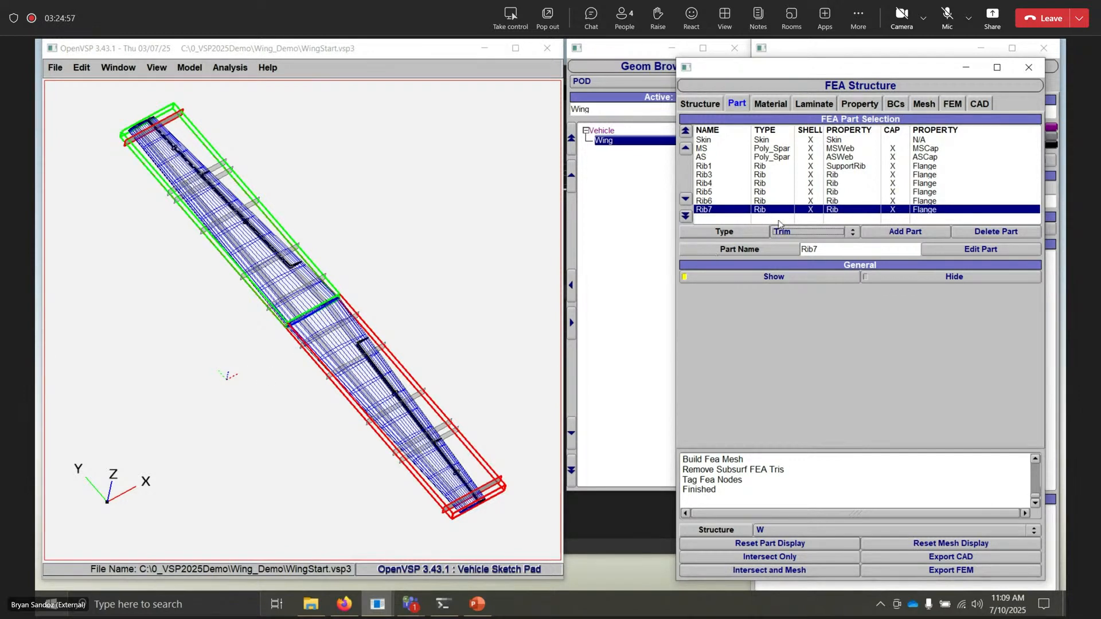
pyautogui.click(898, 234)
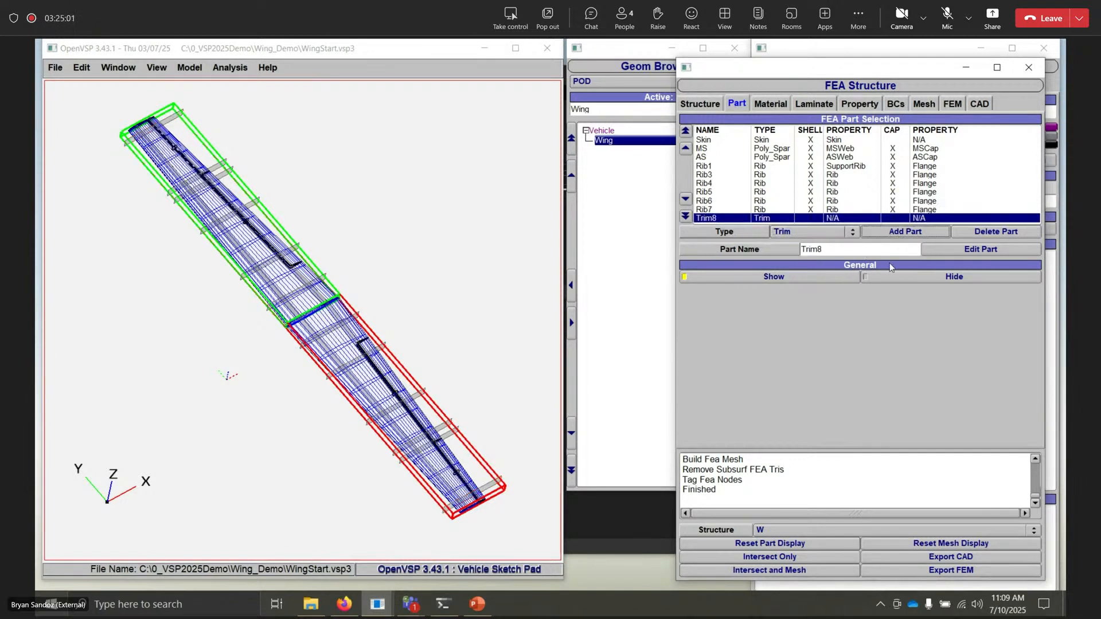
pyautogui.doubleClick(820, 249)
pyautogui.write('Fwd')
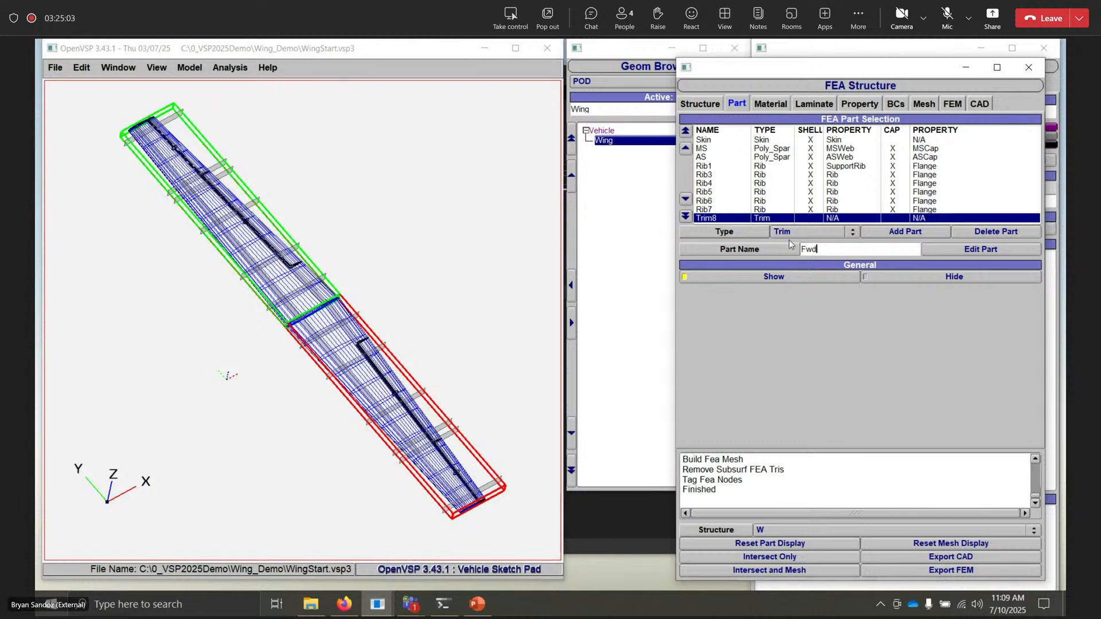
pyautogui.write('Trim')
pyautogui.press('Return')
# - Add the MS spar and Rib1 as trimming parts of FwdTrim
pyautogui.click(982, 250)
pyautogui.click(546, 392)
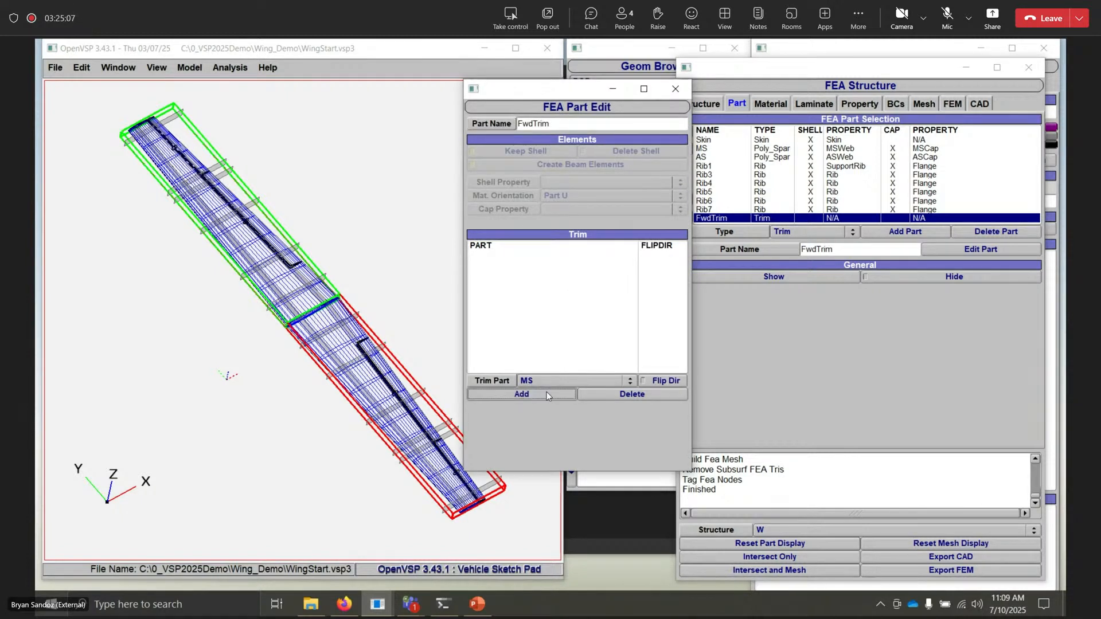
pyautogui.click(552, 382)
pyautogui.click(539, 399)
pyautogui.click(536, 396)
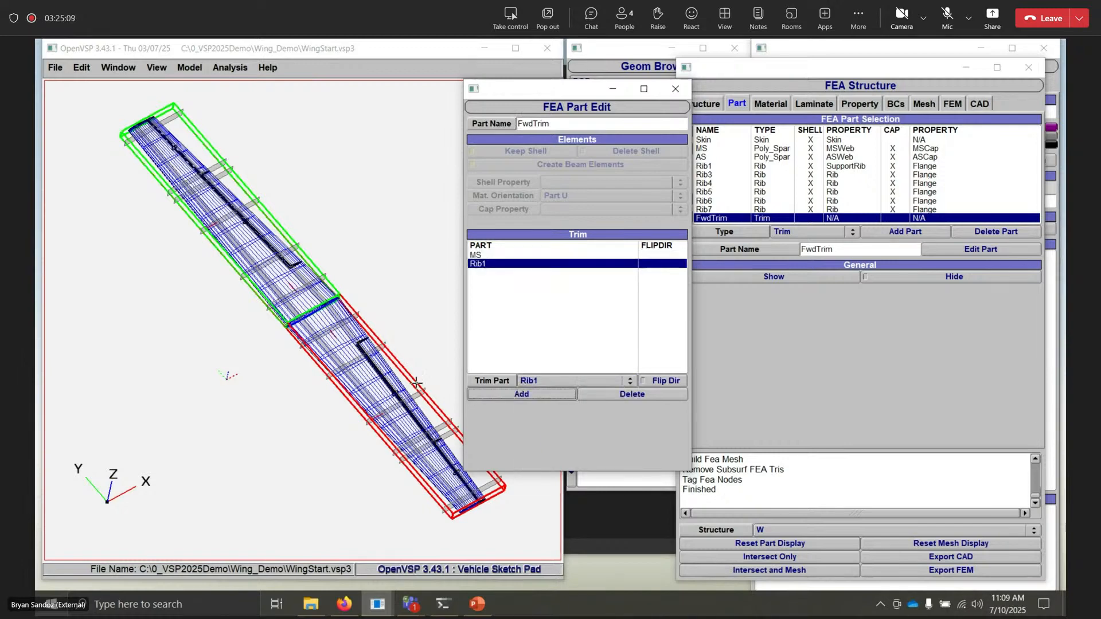
# - Flip the trim direction of Rib1 in FwdTrim and close the part editor
pyautogui.moveTo(325, 326); pyautogui.dragTo(337, 258, button='right')
pyautogui.moveTo(337, 256); pyautogui.dragTo(338, 266)
pyautogui.scroll(5, 338, 265)
pyautogui.scroll(2, 337, 265)
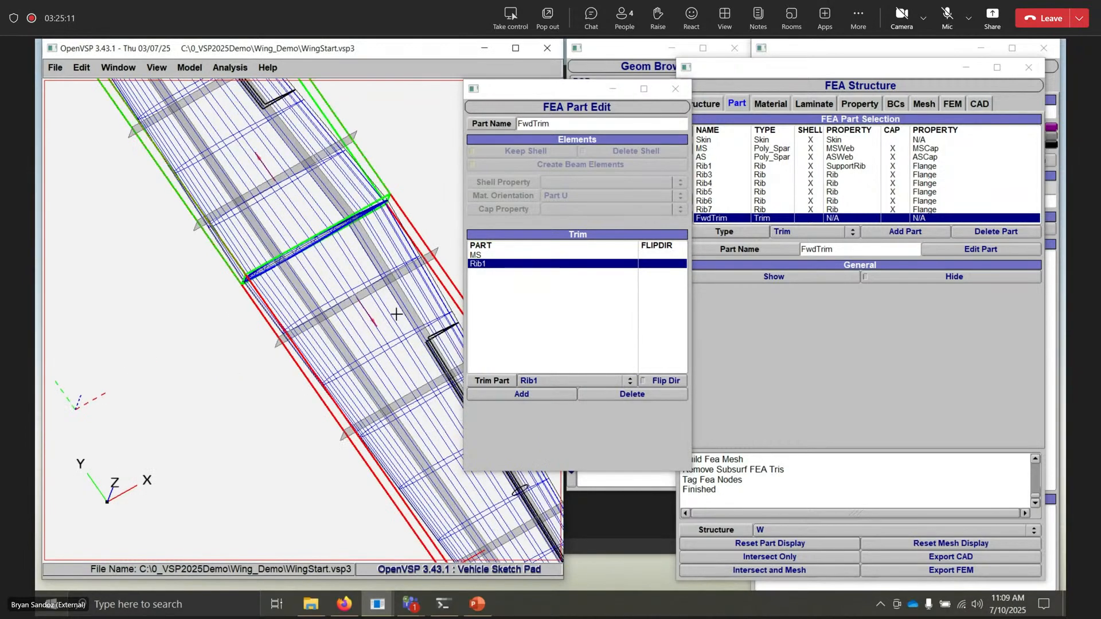
pyautogui.click(655, 386)
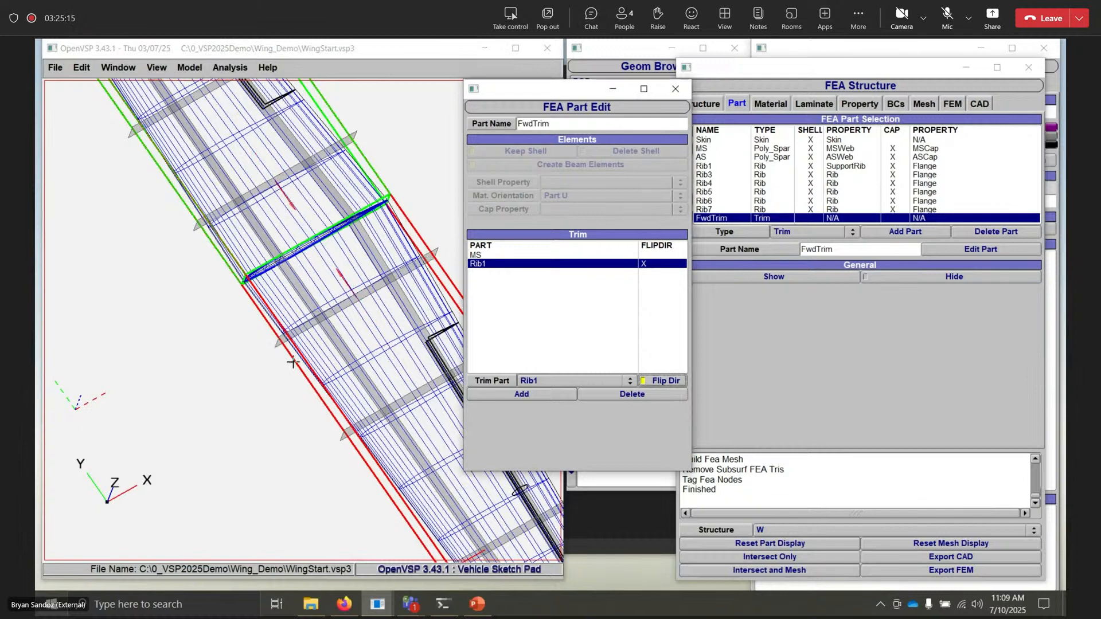
pyautogui.scroll(-2, 293, 362)
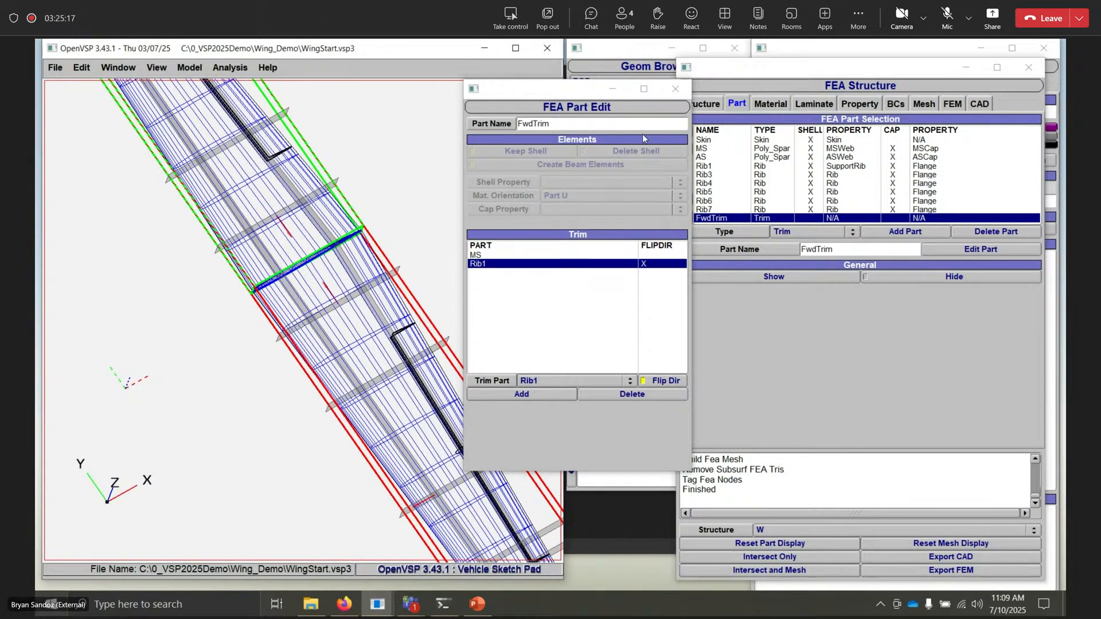
pyautogui.click(659, 65)
# - Save the model and run Intersect and Mesh on structure W
pyautogui.click(55, 68)
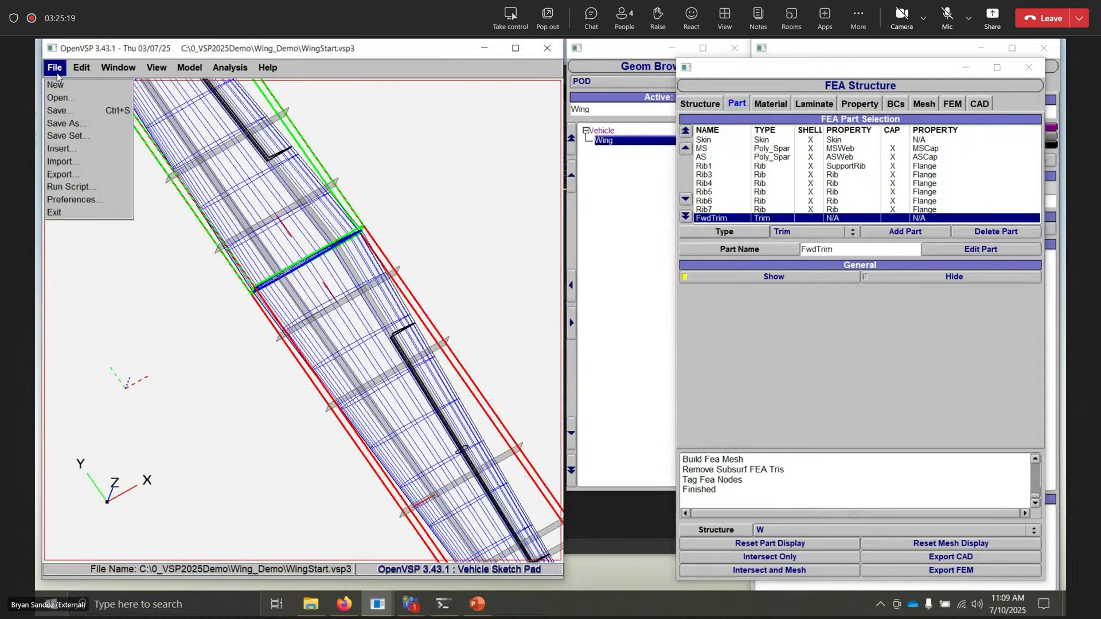
pyautogui.click(69, 112)
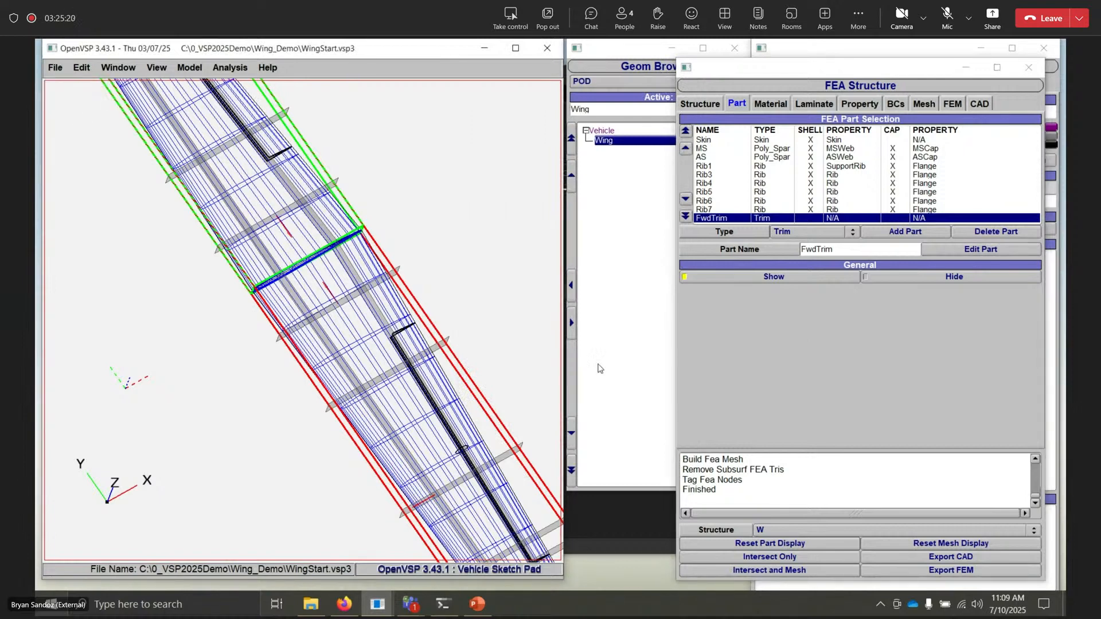
pyautogui.click(738, 359)
pyautogui.click(767, 571)
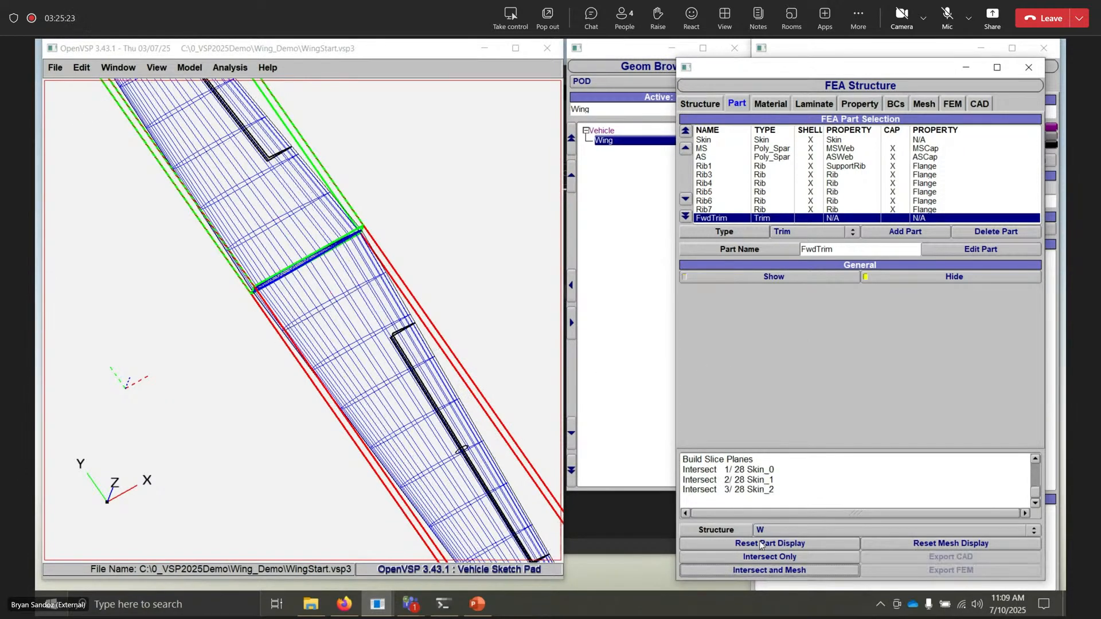
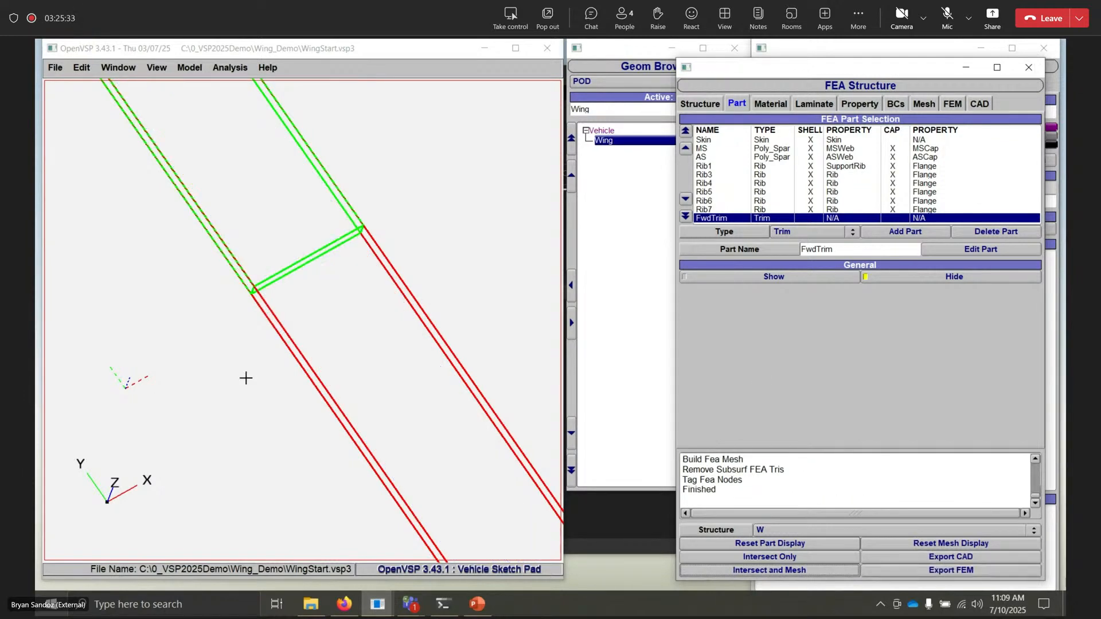
# - Examine the meshed wing around the center section where FwdTrim cuts away the structure ahead of the MS spar
pyautogui.moveTo(312, 401)
pyautogui.mouseDown()
pyautogui.moveTo(285, 352)
pyautogui.moveTo(258, 339)
pyautogui.mouseUp()
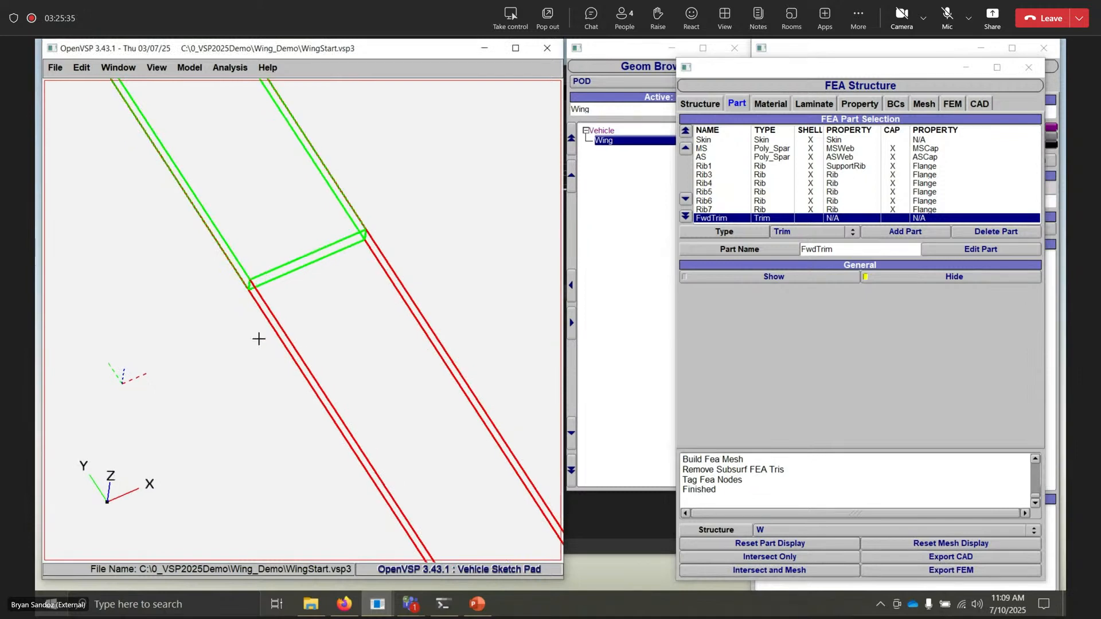
pyautogui.press('f')
pyautogui.moveTo(364, 312); pyautogui.dragTo(403, 337, button='right')
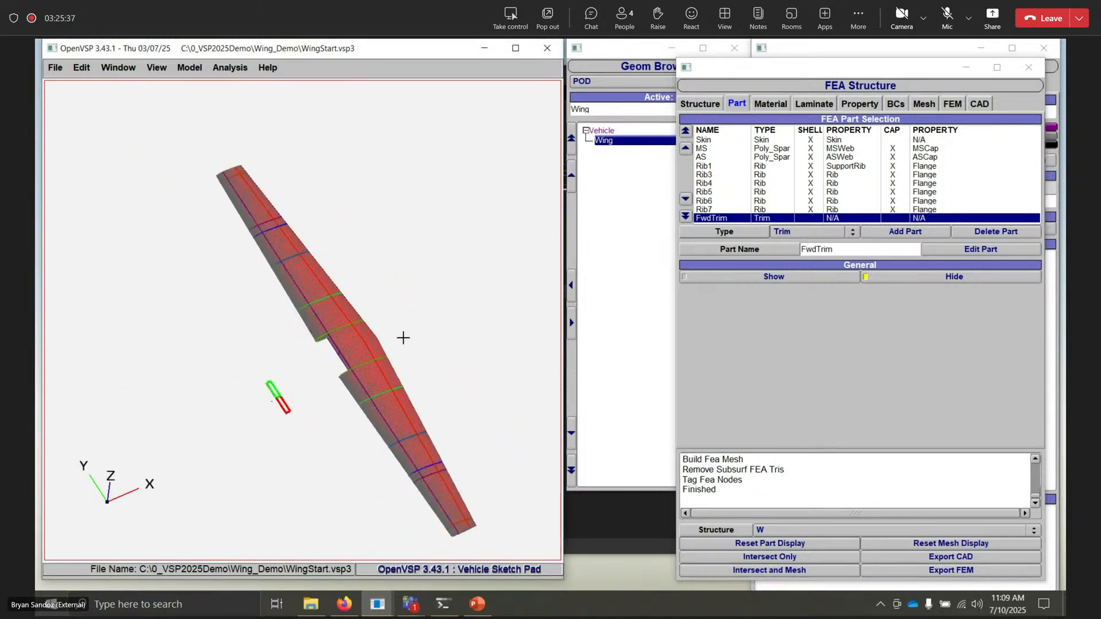
pyautogui.moveTo(403, 338); pyautogui.dragTo(390, 195)
pyautogui.scroll(8, 344, 356)
pyautogui.scroll(3, 335, 357)
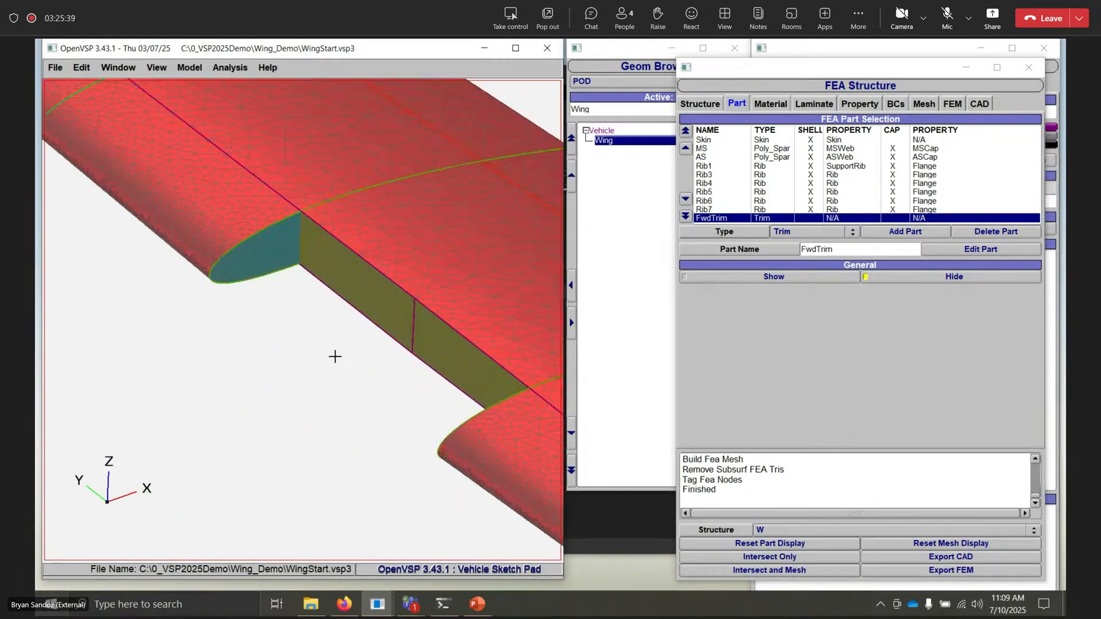
pyautogui.moveTo(335, 357)
pyautogui.mouseDown()
pyautogui.moveTo(253, 326)
pyautogui.moveTo(354, 291)
pyautogui.mouseUp()
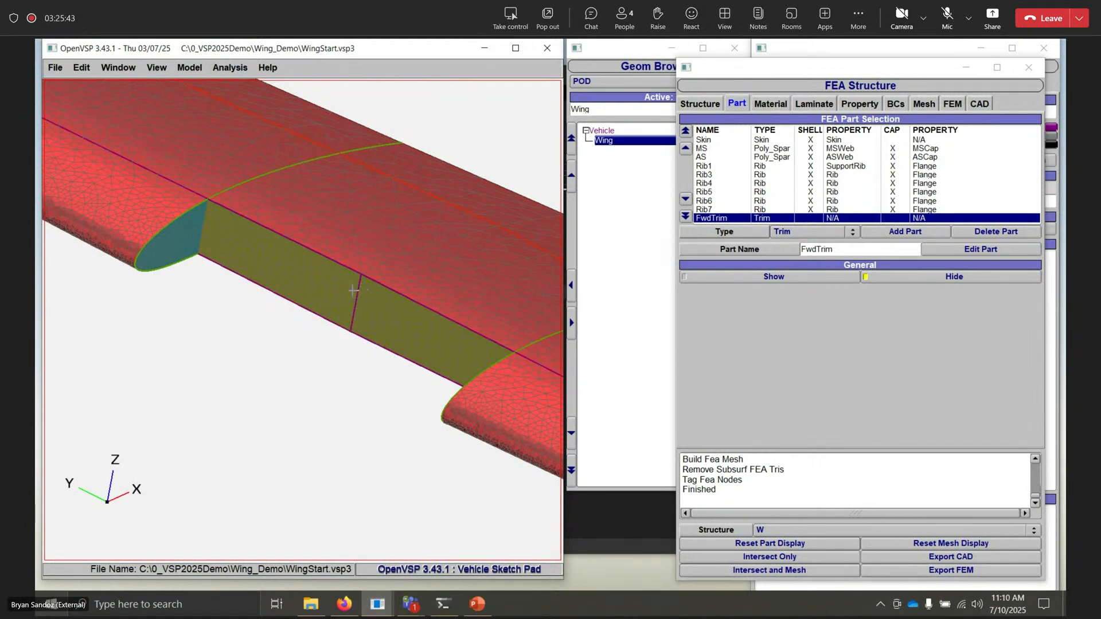
pyautogui.moveTo(354, 291); pyautogui.dragTo(291, 309)
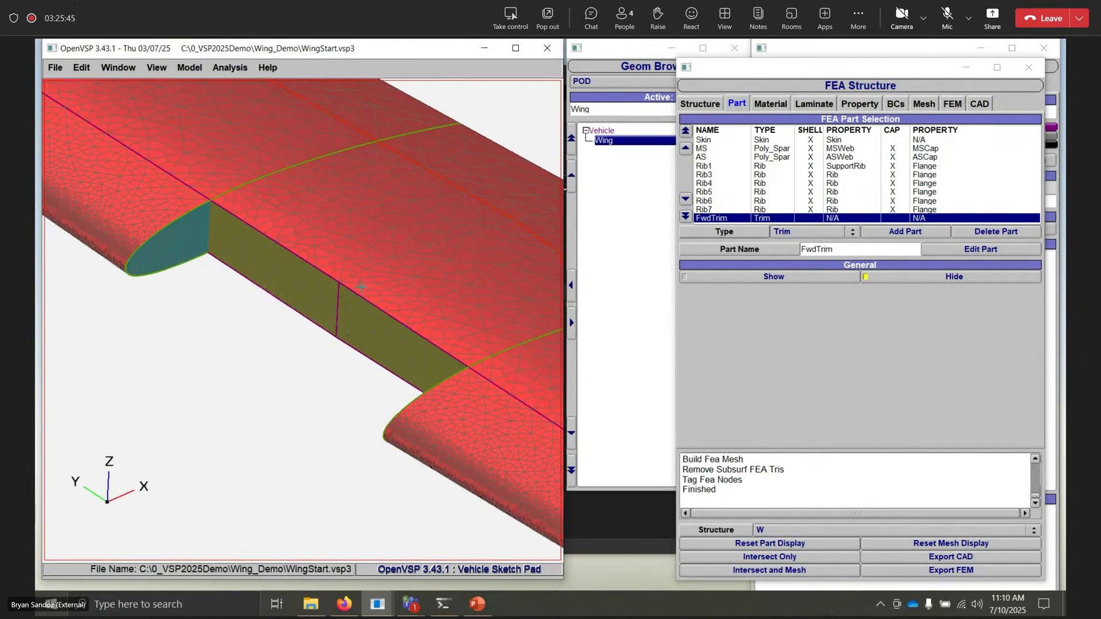
pyautogui.scroll(-2, 330, 317)
pyautogui.moveTo(371, 332); pyautogui.dragTo(279, 358)
pyautogui.moveTo(356, 280); pyautogui.dragTo(379, 283)
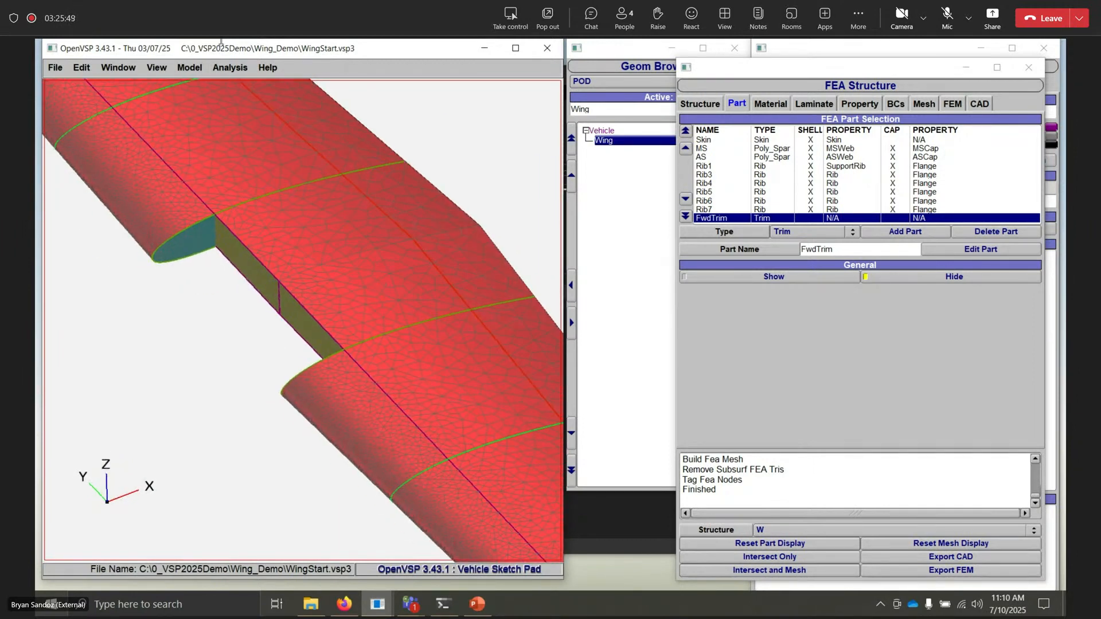
# - Activate X> view clipping and set the clipping plane to 46
pyautogui.click(228, 68)
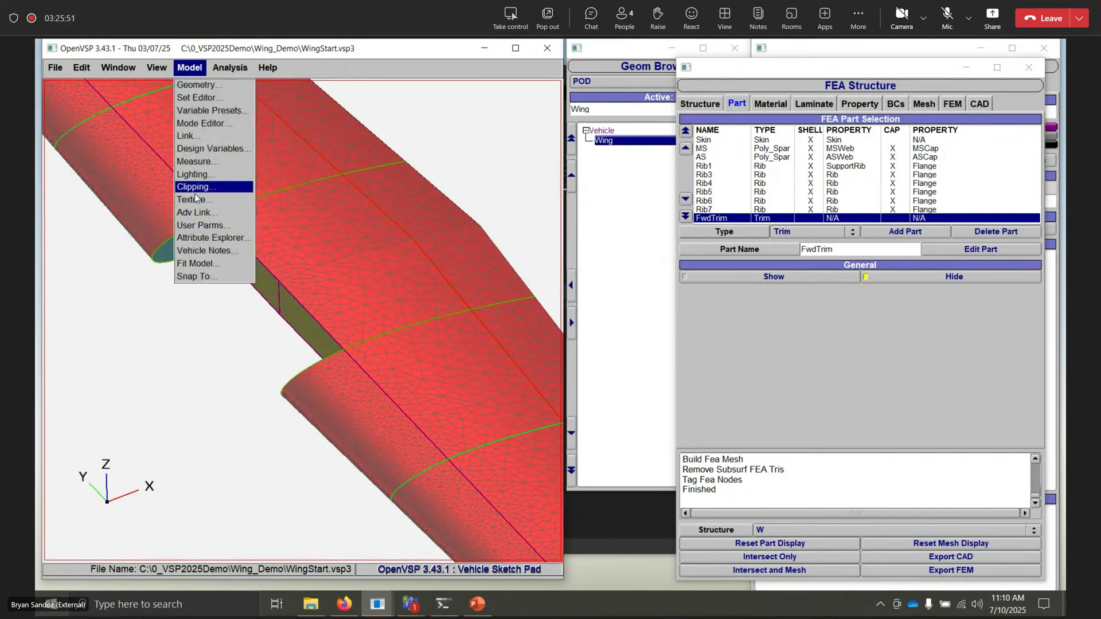
pyautogui.click(203, 188)
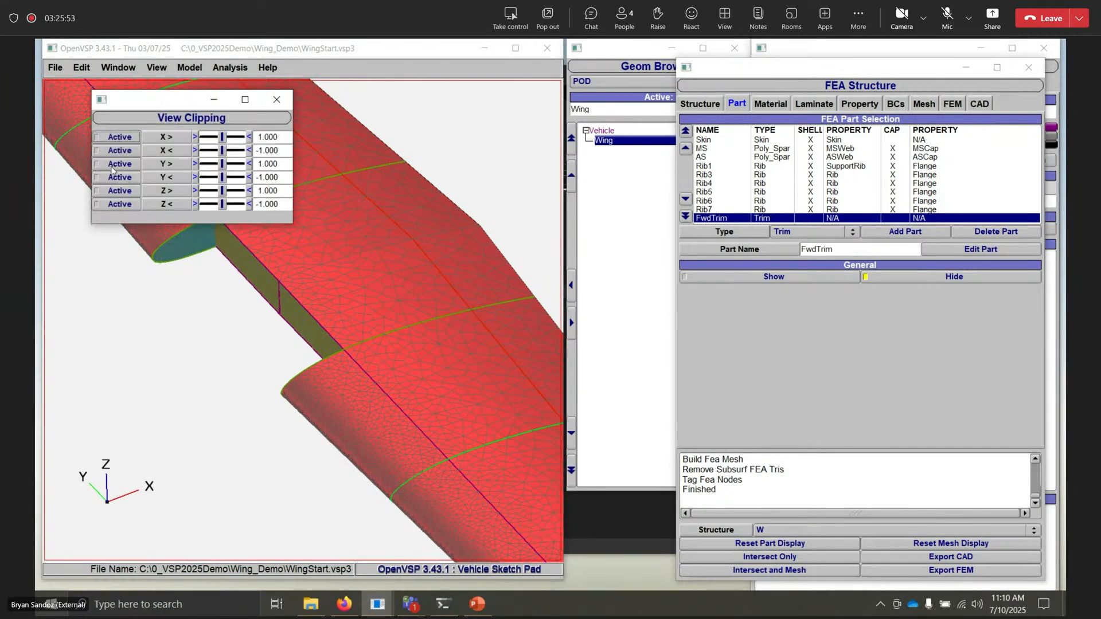
pyautogui.click(115, 138)
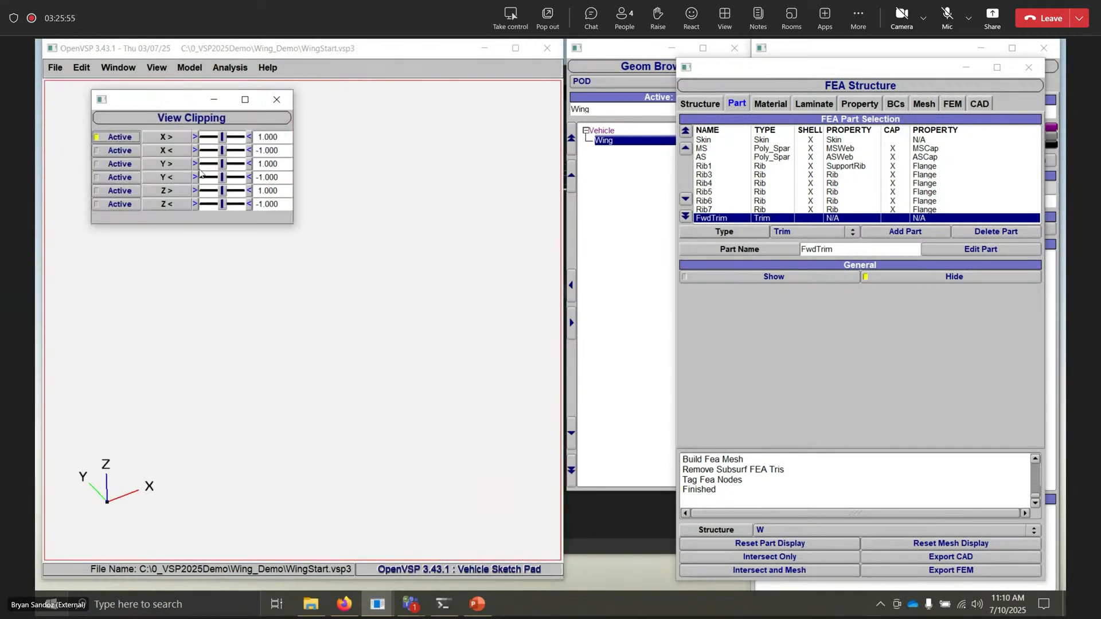
pyautogui.moveTo(281, 138); pyautogui.dragTo(234, 134)
pyautogui.write('46')
pyautogui.press('Return')
pyautogui.scroll(-3, 315, 248)
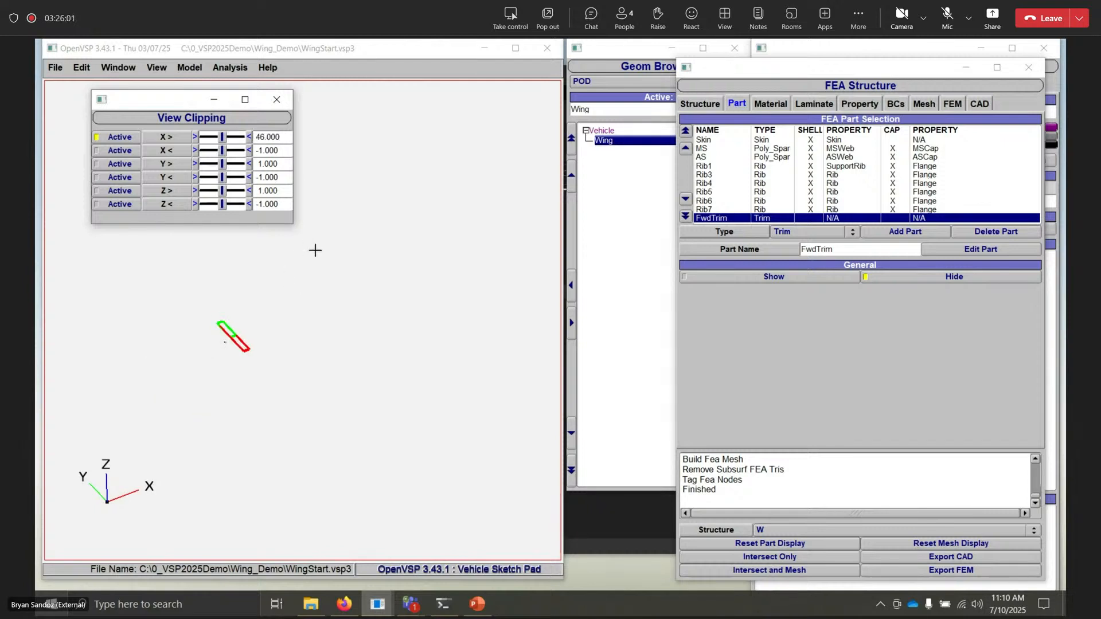
pyautogui.moveTo(418, 256); pyautogui.dragTo(323, 426, button='right')
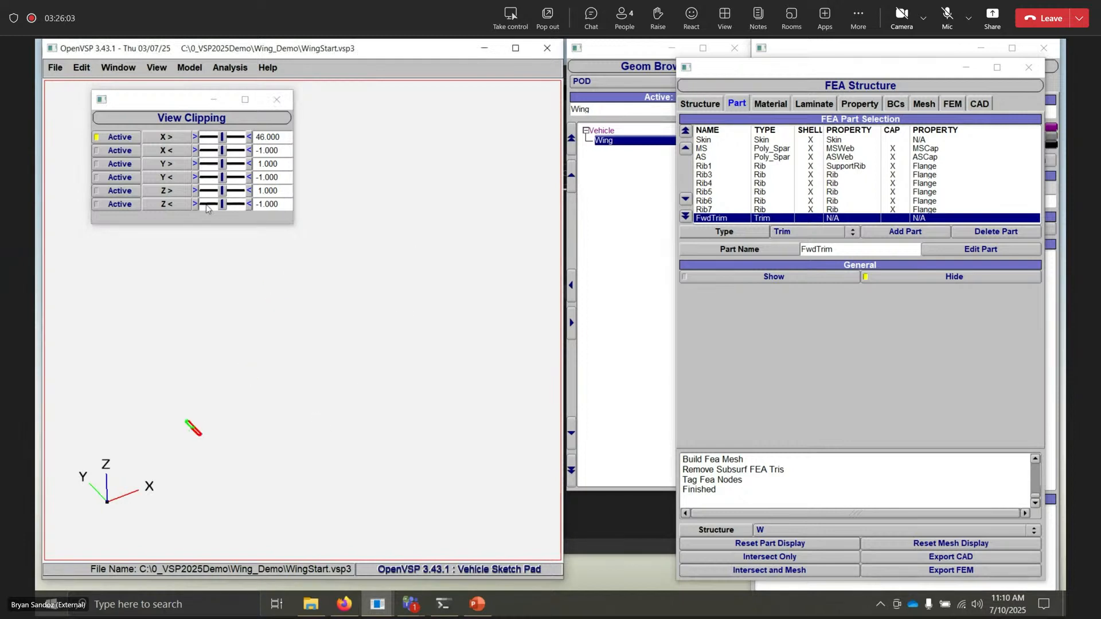
# - Adjust the X> clipping plane to 91, inspect the wing's interior at the root, and close the clipping settings
pyautogui.moveTo(225, 144); pyautogui.dragTo(248, 139)
pyautogui.click(248, 139)
pyautogui.moveTo(242, 402); pyautogui.dragTo(106, 374)
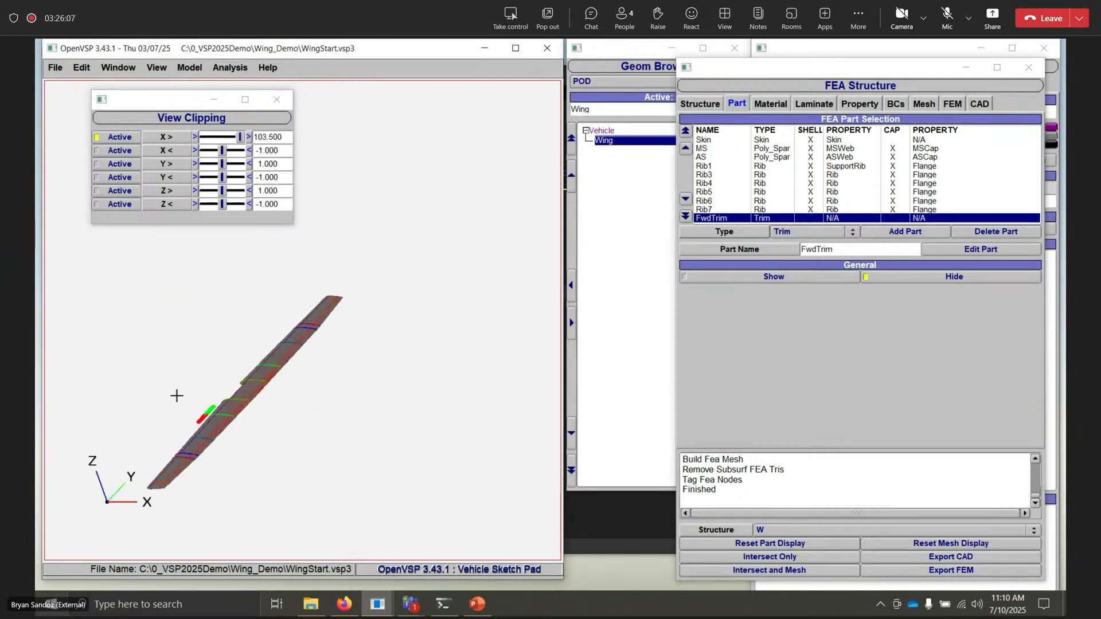
pyautogui.scroll(4, 177, 395)
pyautogui.scroll(10, 306, 391)
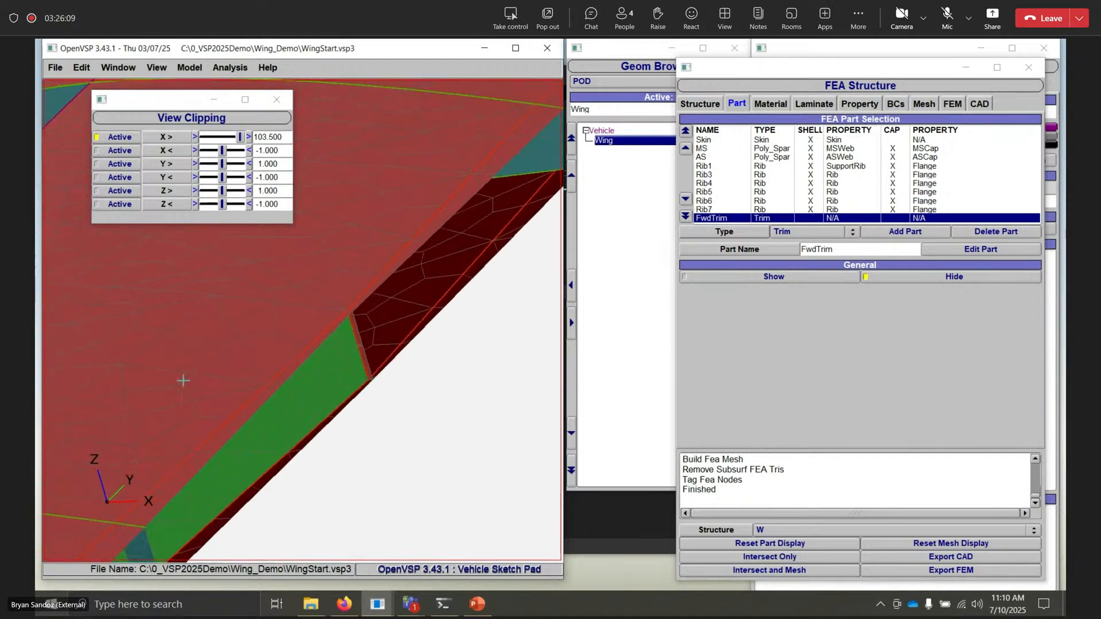
pyautogui.moveTo(182, 381); pyautogui.dragTo(118, 291)
pyautogui.moveTo(274, 354); pyautogui.dragTo(234, 137)
pyautogui.moveTo(254, 399); pyautogui.dragTo(361, 251)
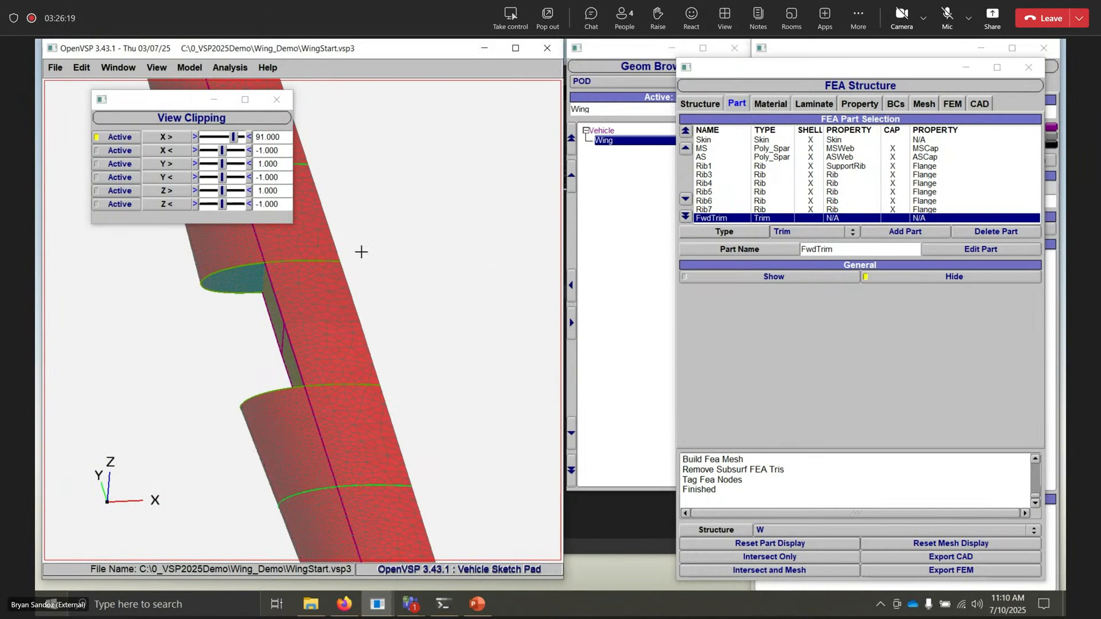
pyautogui.click(276, 99)
# - Set the Wing's root cap type to None
pyautogui.click(617, 143)
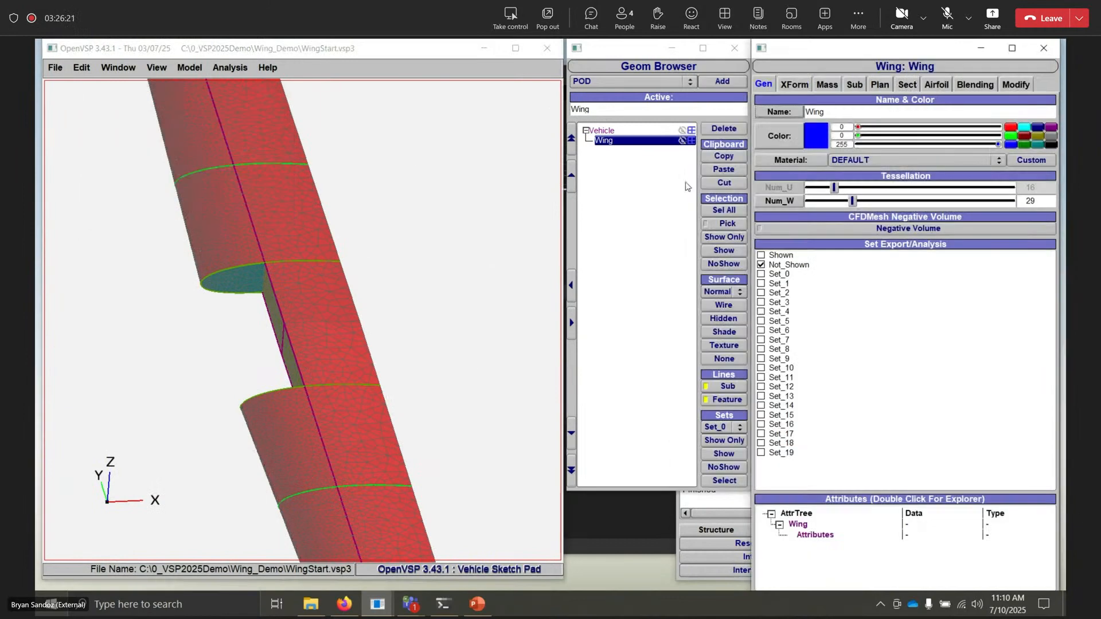
pyautogui.click(879, 85)
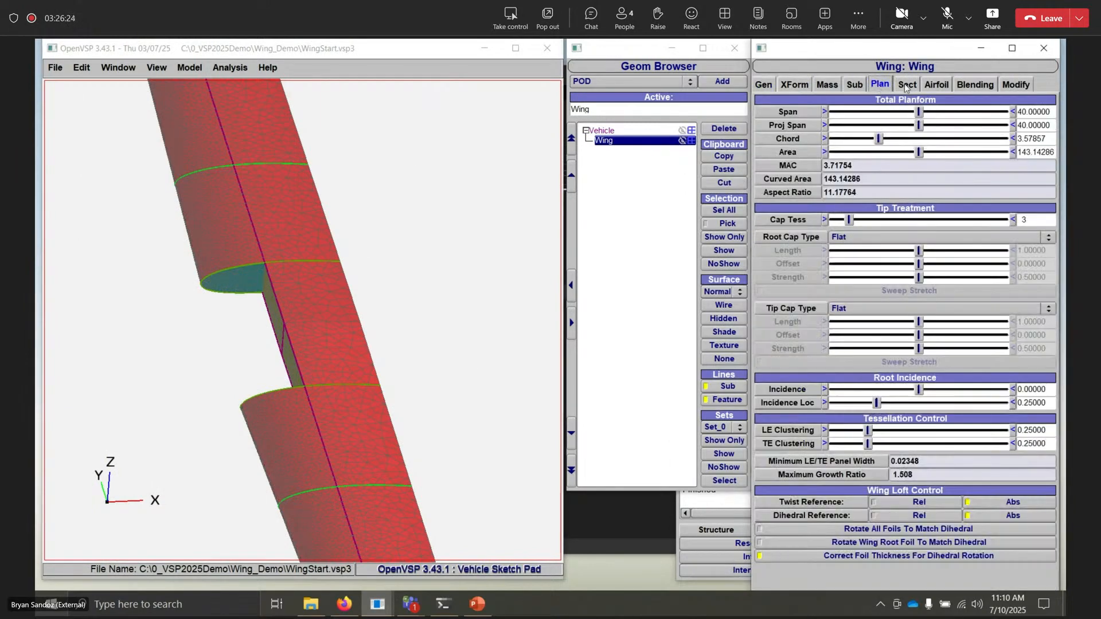
pyautogui.click(852, 238)
pyautogui.click(855, 226)
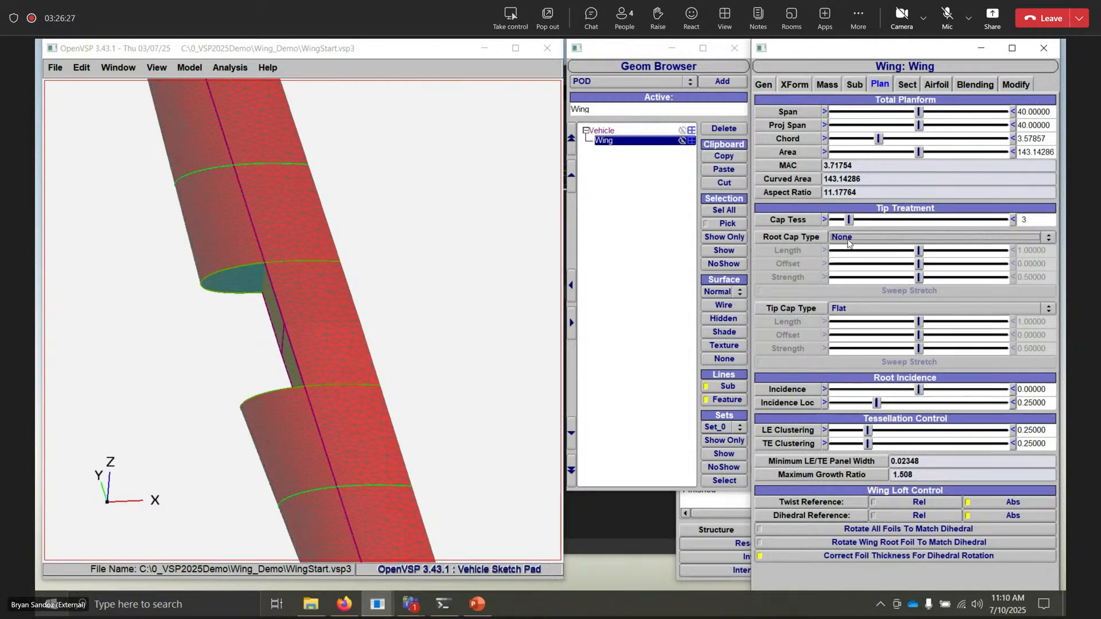
# - Save the model and rerun Intersect and Mesh on structure W without the root cap
pyautogui.click(703, 519)
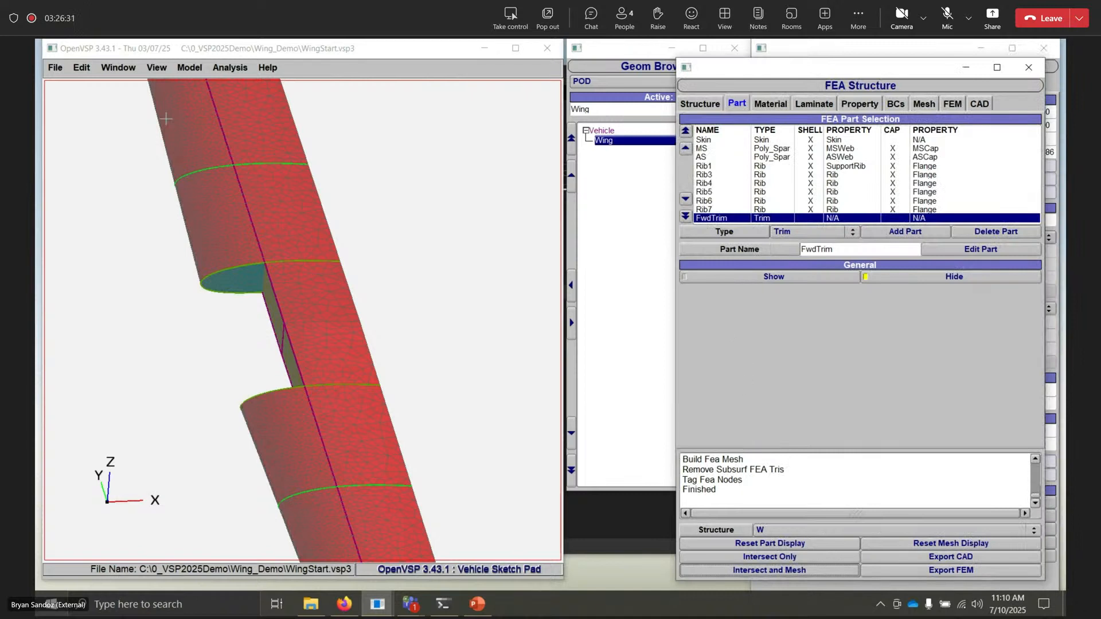
pyautogui.click(55, 67)
pyautogui.click(69, 112)
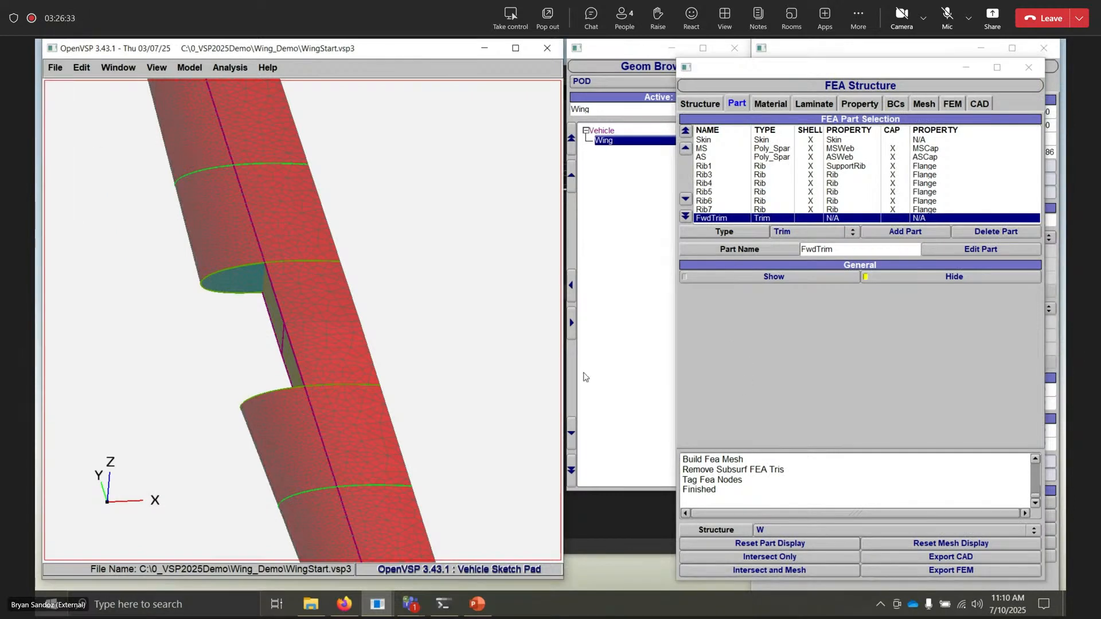
pyautogui.click(793, 571)
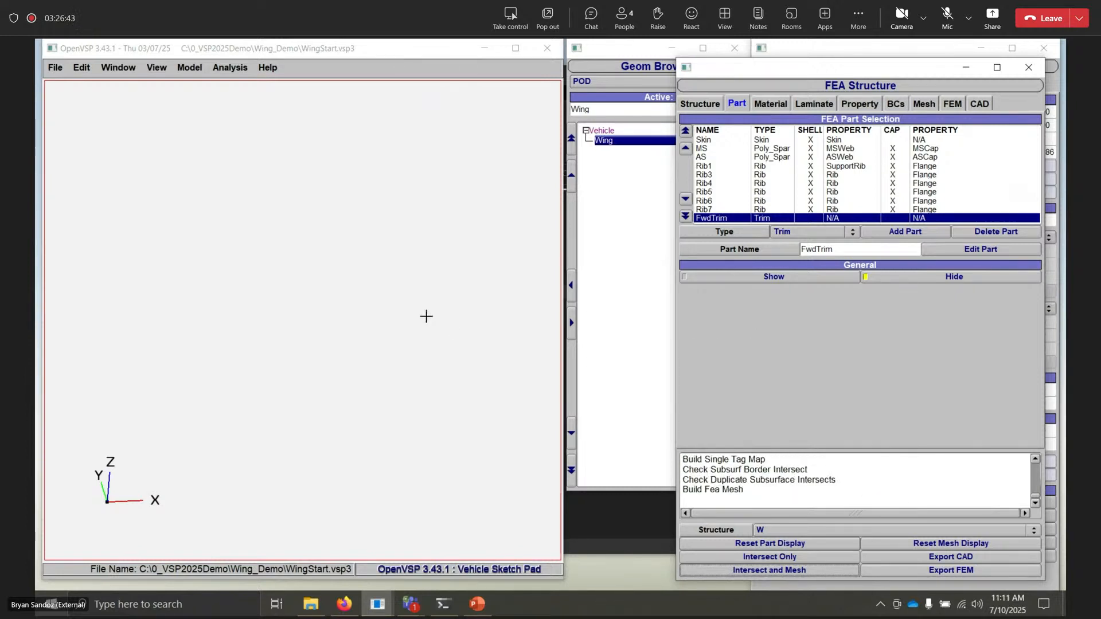
pyautogui.moveTo(387, 392); pyautogui.dragTo(177, 320)
pyautogui.moveTo(298, 373); pyautogui.dragTo(332, 336)
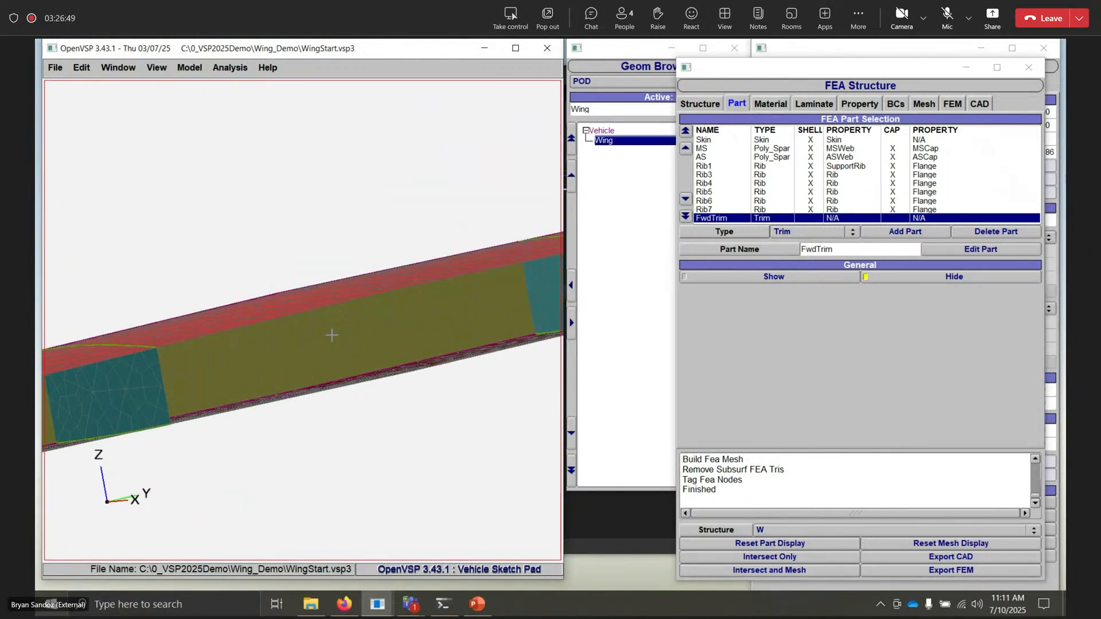
pyautogui.moveTo(279, 364); pyautogui.dragTo(447, 258)
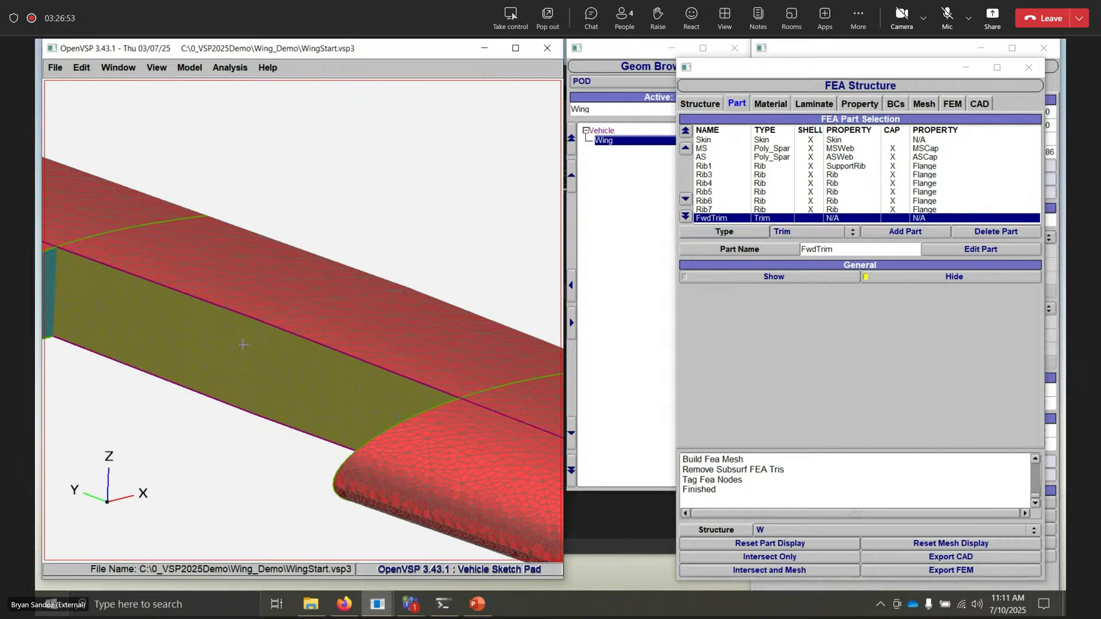
pyautogui.moveTo(239, 376); pyautogui.dragTo(343, 374)
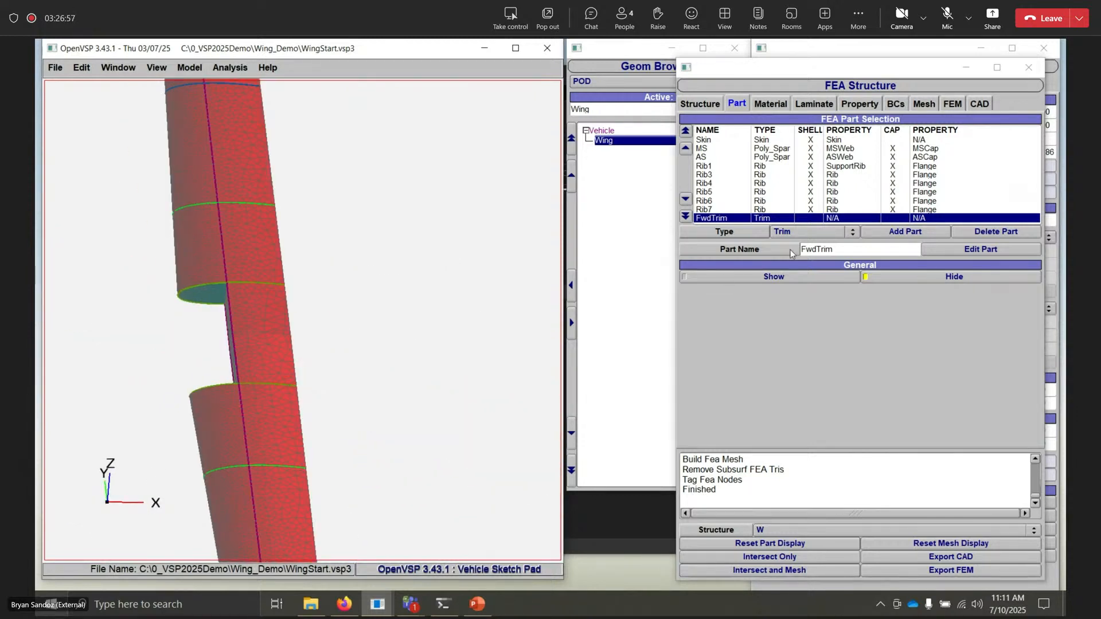
# - Turn off the X> view clipping and close the clipping settings to show the whole meshed wing
pyautogui.click(195, 68)
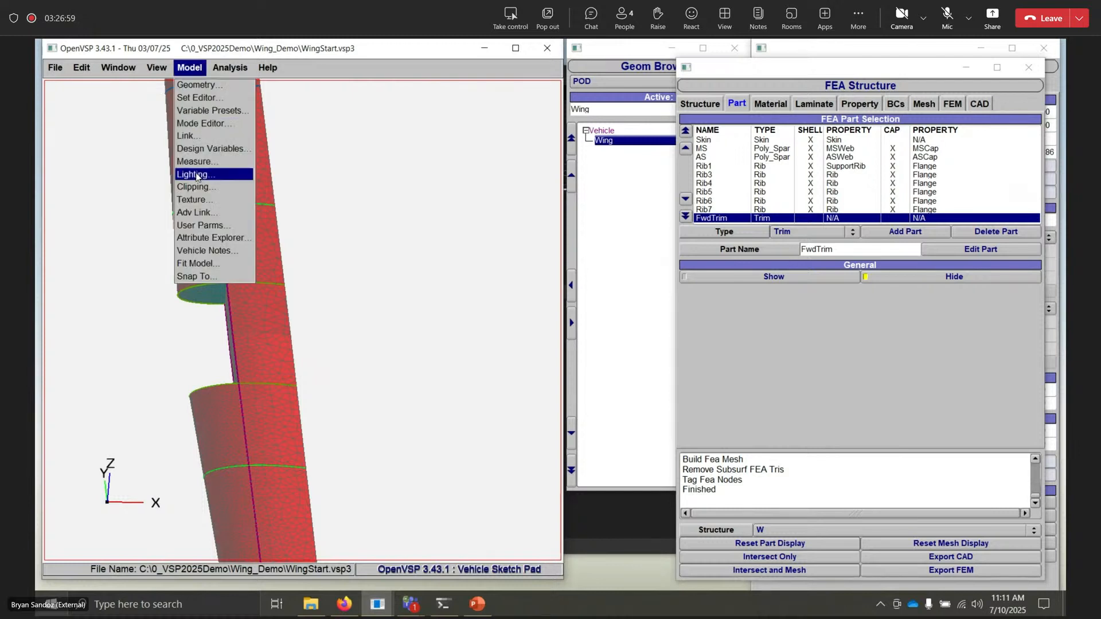
pyautogui.click(228, 191)
pyautogui.click(117, 137)
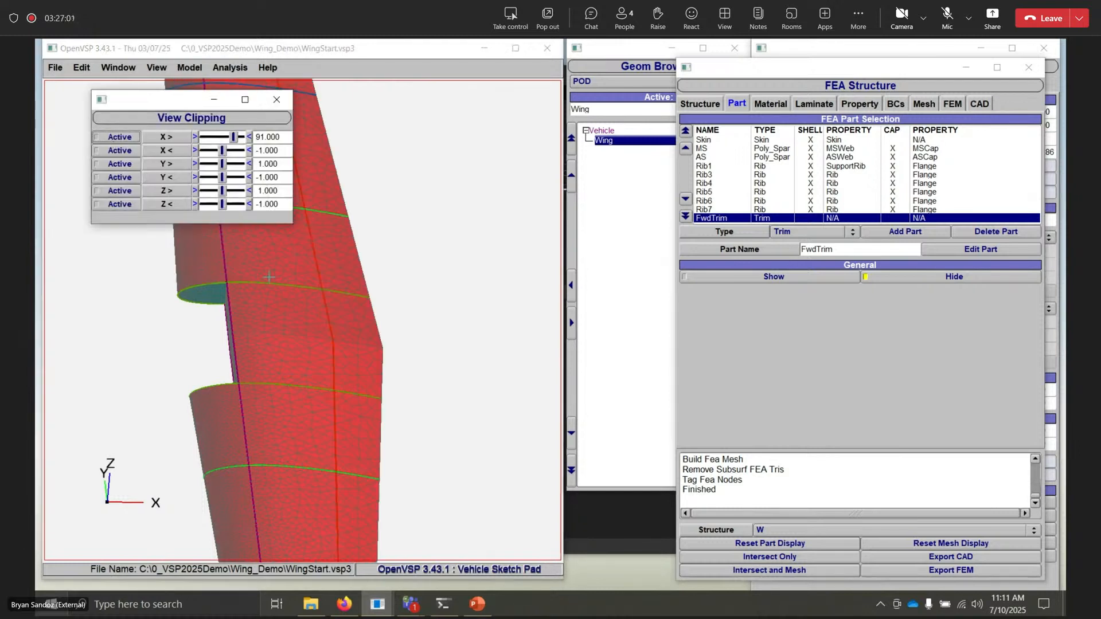
pyautogui.click(276, 99)
pyautogui.moveTo(304, 149); pyautogui.dragTo(306, 407)
pyautogui.moveTo(377, 288); pyautogui.dragTo(387, 306, button='right')
pyautogui.scroll(2, 396, 284)
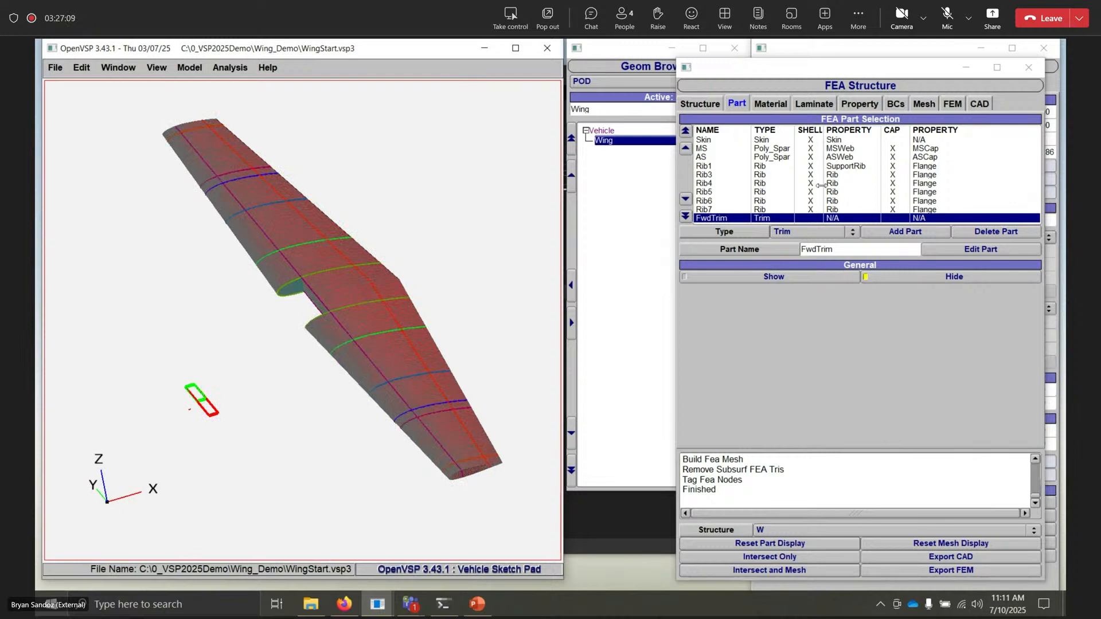
# - Add a second Trim part to the structure and name it AftTrim
pyautogui.click(906, 231)
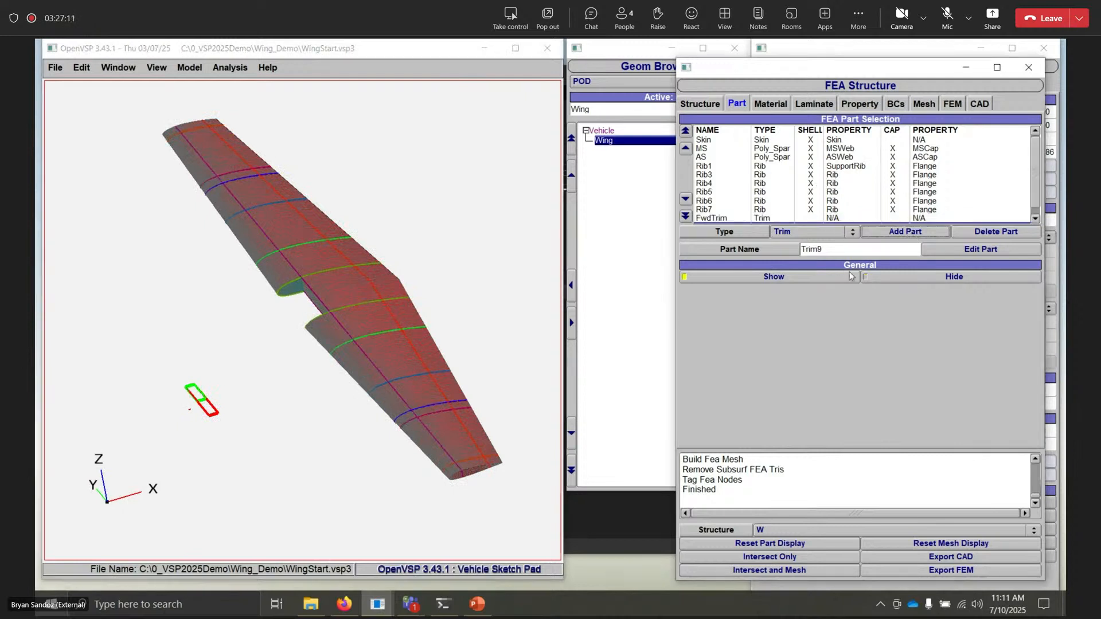
pyautogui.doubleClick(826, 249)
pyautogui.write('AFtTri')
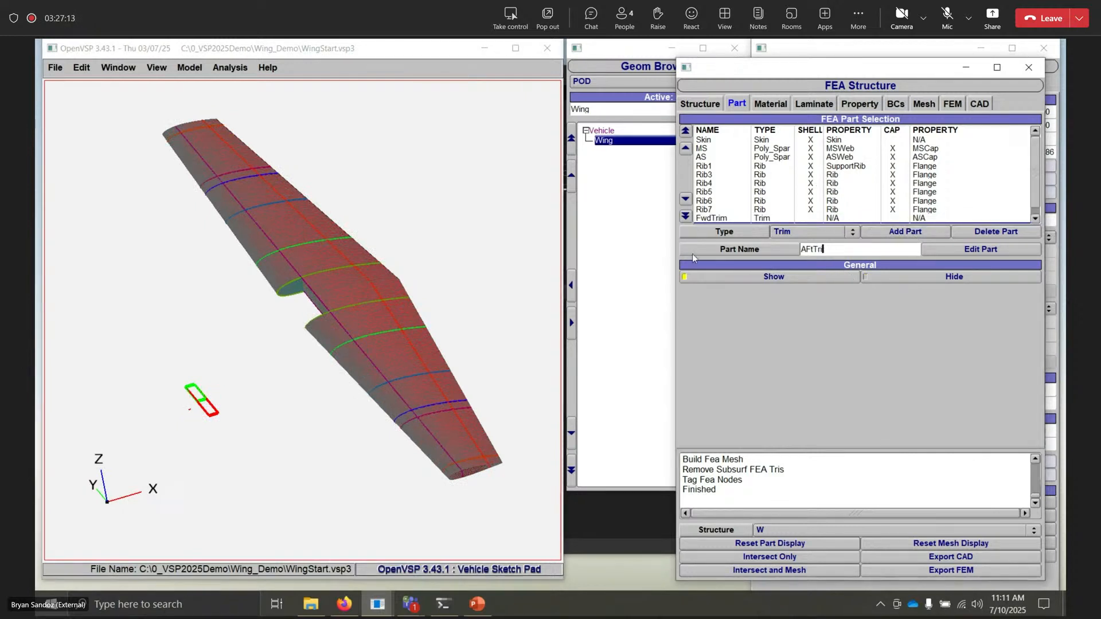
pyautogui.write('m')
pyautogui.moveTo(811, 252); pyautogui.dragTo(806, 252)
# - Add the AS spar and Rib1 as trimming parts of AftTrim
pyautogui.click(981, 249)
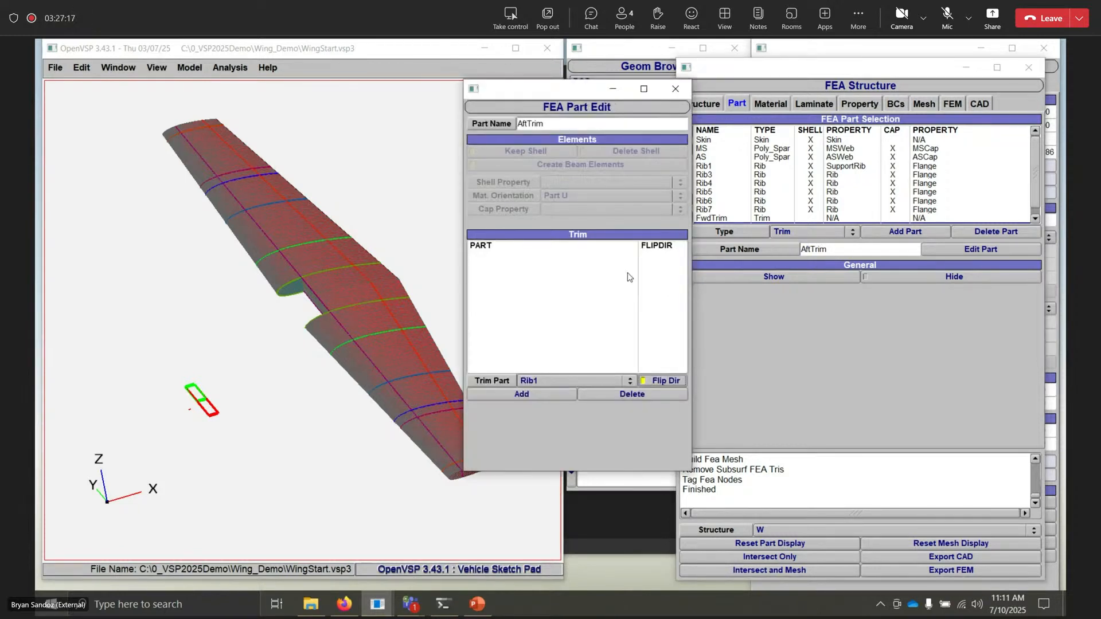
pyautogui.click(546, 380)
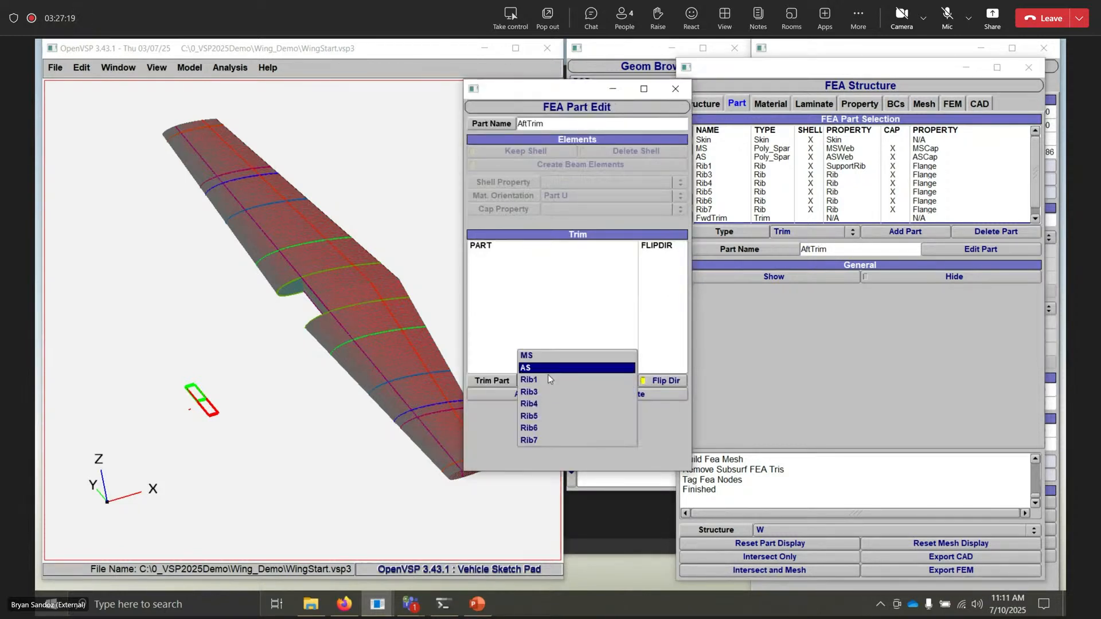
pyautogui.click(549, 370)
pyautogui.click(549, 391)
pyautogui.click(549, 383)
pyautogui.click(550, 392)
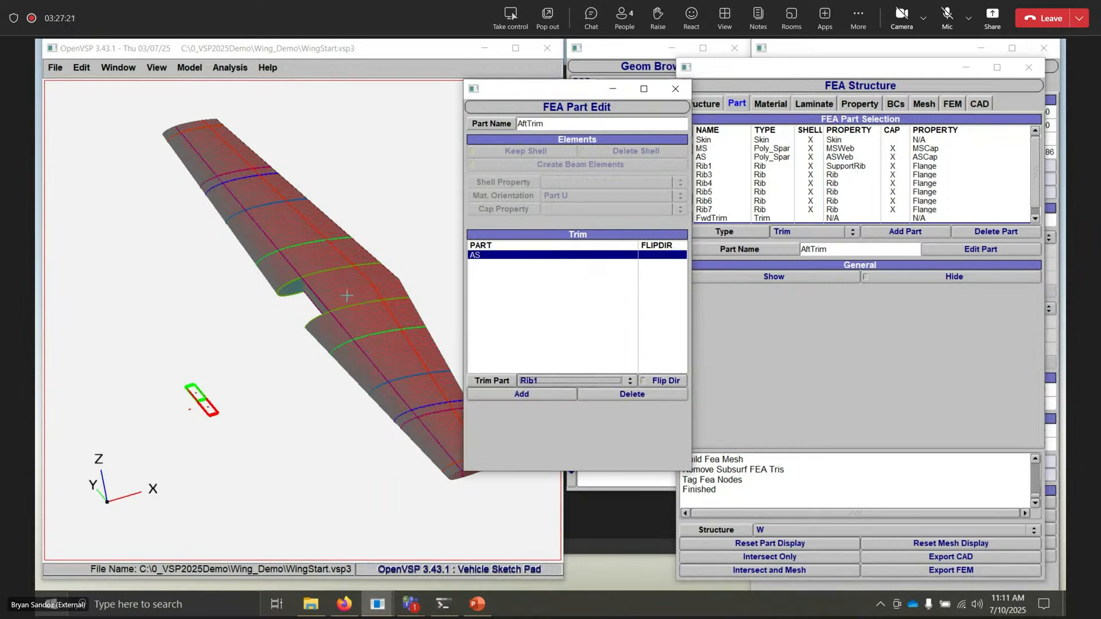
pyautogui.click(542, 393)
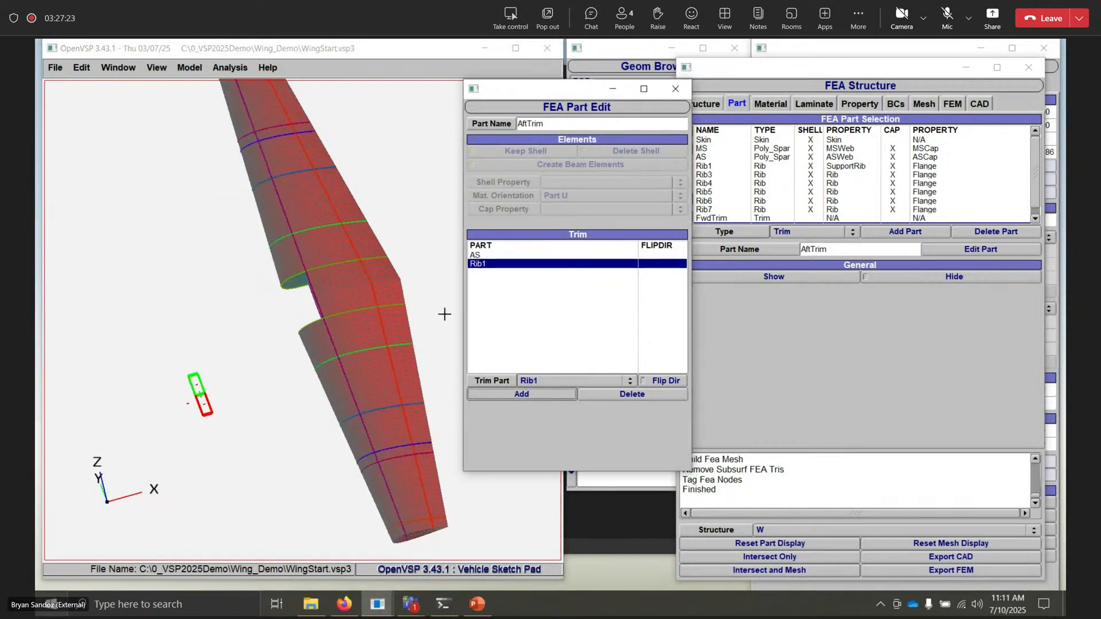
# - Reset the part display and check the trim direction arrows of Rib1 in AftTrim at the wing's center section
pyautogui.click(747, 545)
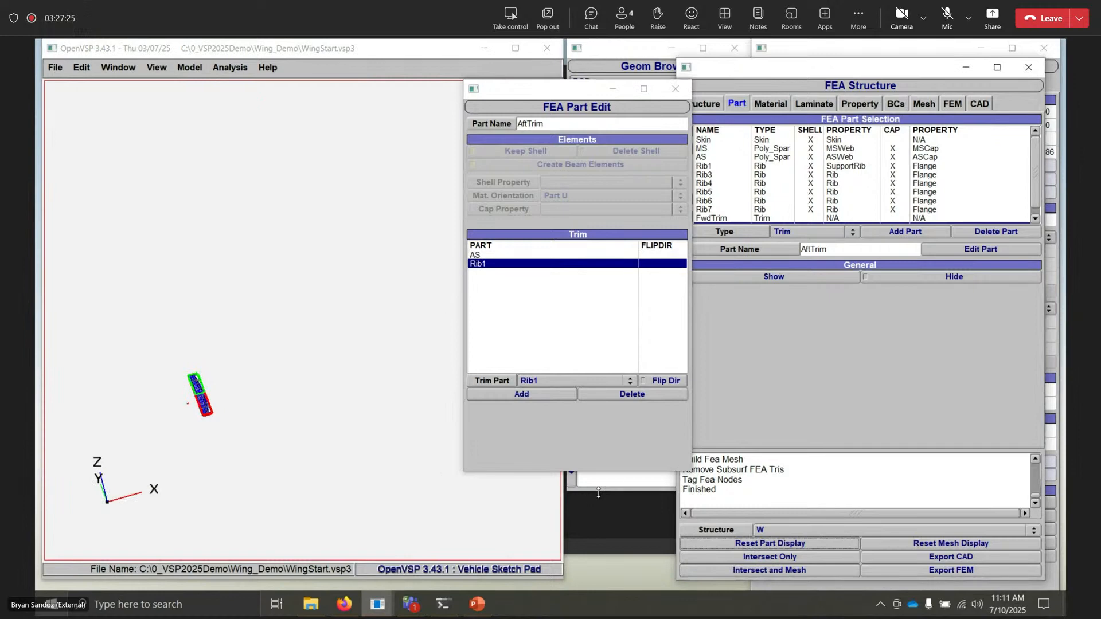
pyautogui.click(282, 407)
pyautogui.press('f')
pyautogui.moveTo(359, 413); pyautogui.dragTo(372, 438)
pyautogui.scroll(7, 339, 356)
pyautogui.moveTo(267, 410); pyautogui.dragTo(273, 376, button='right')
pyautogui.moveTo(273, 376); pyautogui.dragTo(299, 485)
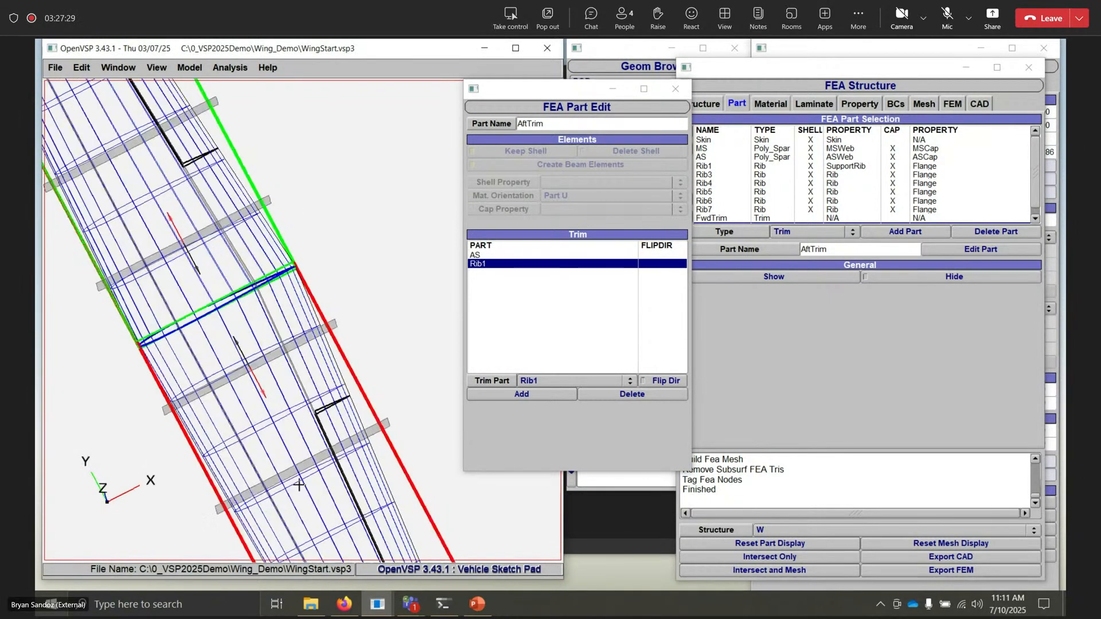
# - Flip the trim direction of both Rib1 and AS in the AftTrim part and close the part editor
pyautogui.click(646, 383)
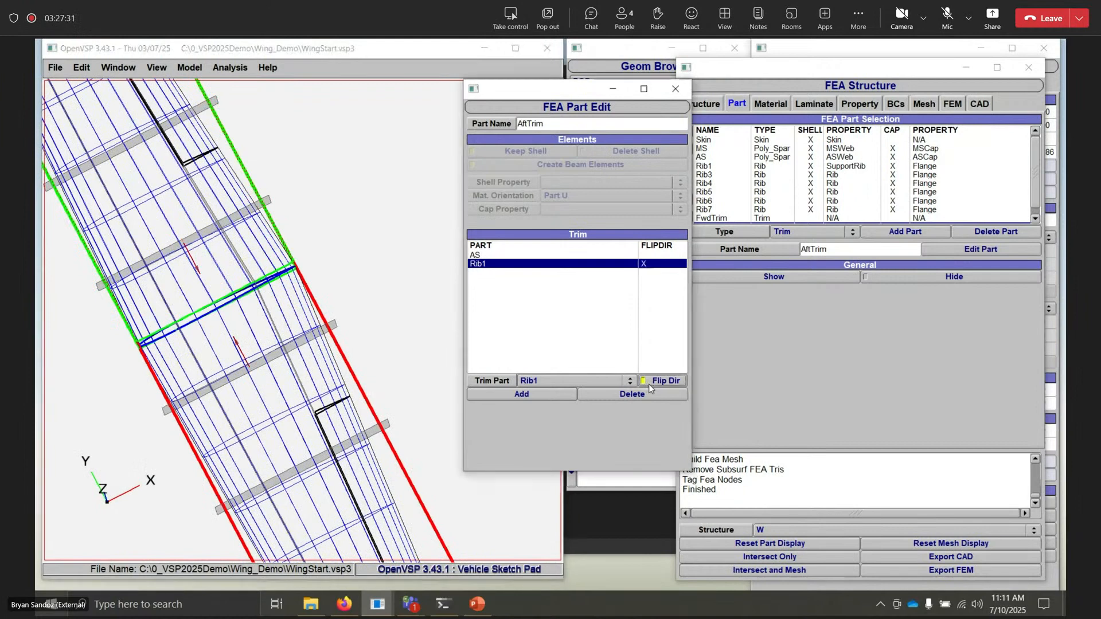
pyautogui.scroll(-3, 304, 394)
pyautogui.moveTo(324, 440); pyautogui.dragTo(308, 362, button='right')
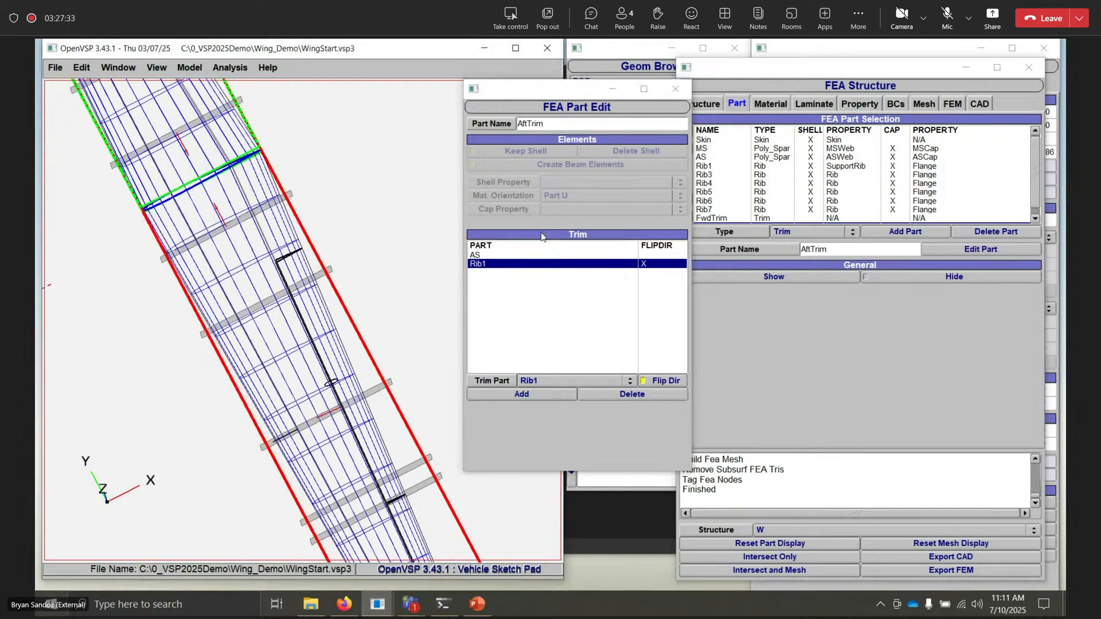
pyautogui.click(512, 257)
pyautogui.click(647, 380)
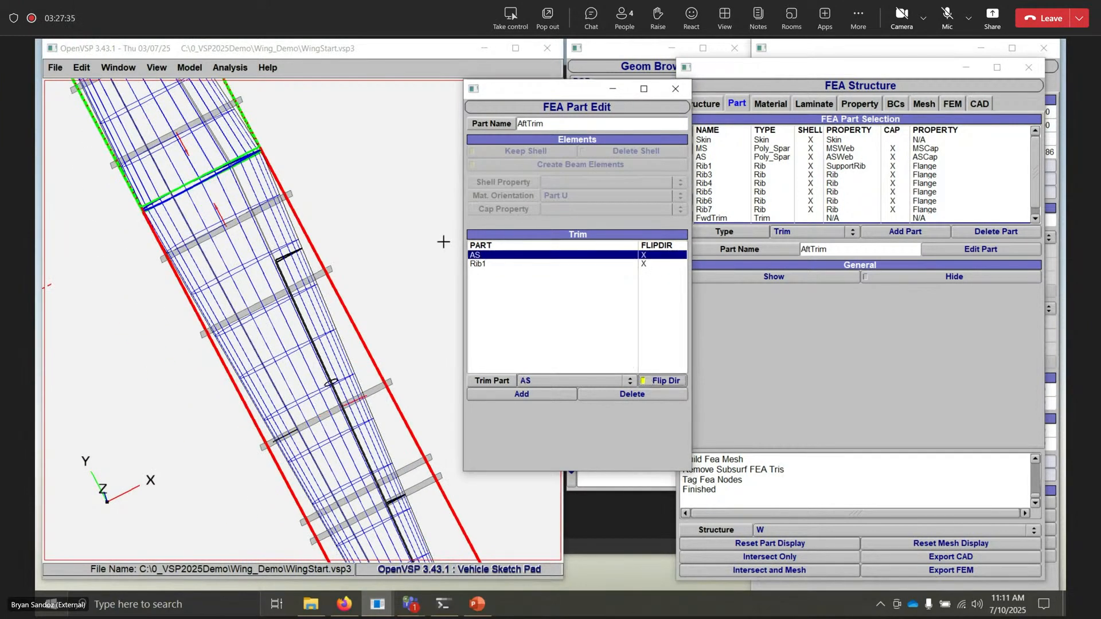
pyautogui.moveTo(289, 252); pyautogui.dragTo(290, 219)
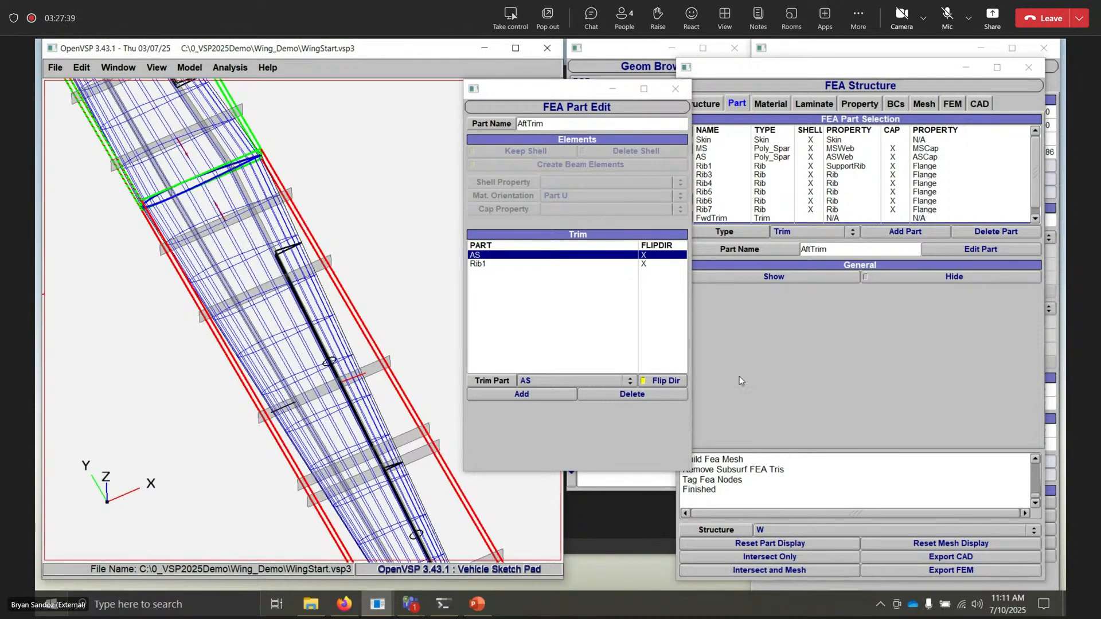
pyautogui.click(675, 89)
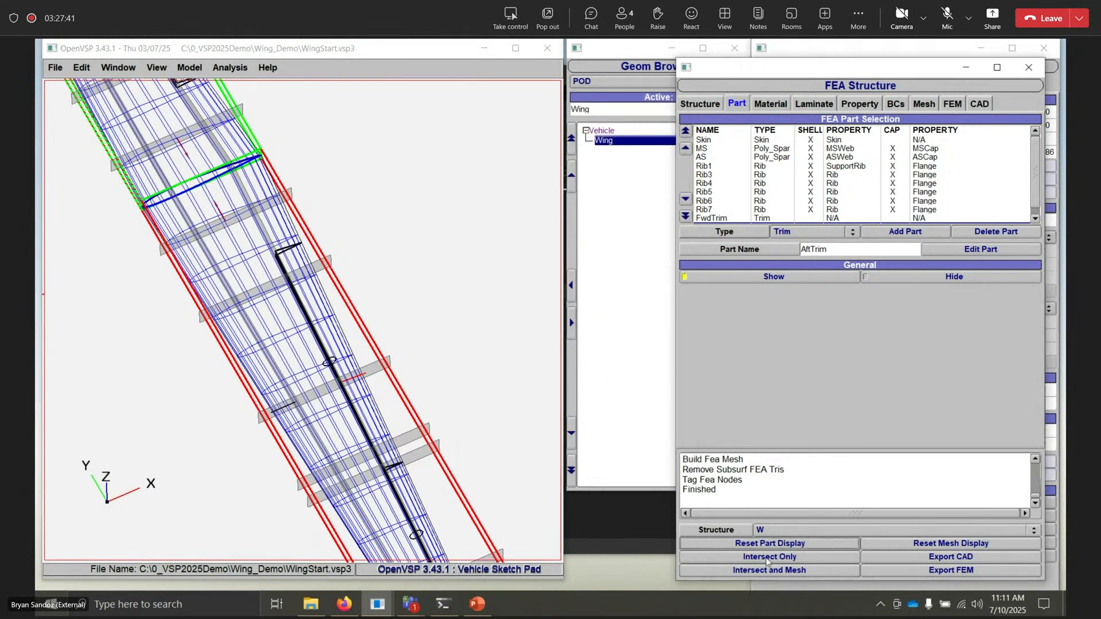
# - Save the model, then intersect and mesh the structure to check the aft trim cut at the center section
pyautogui.click(55, 67)
pyautogui.click(69, 111)
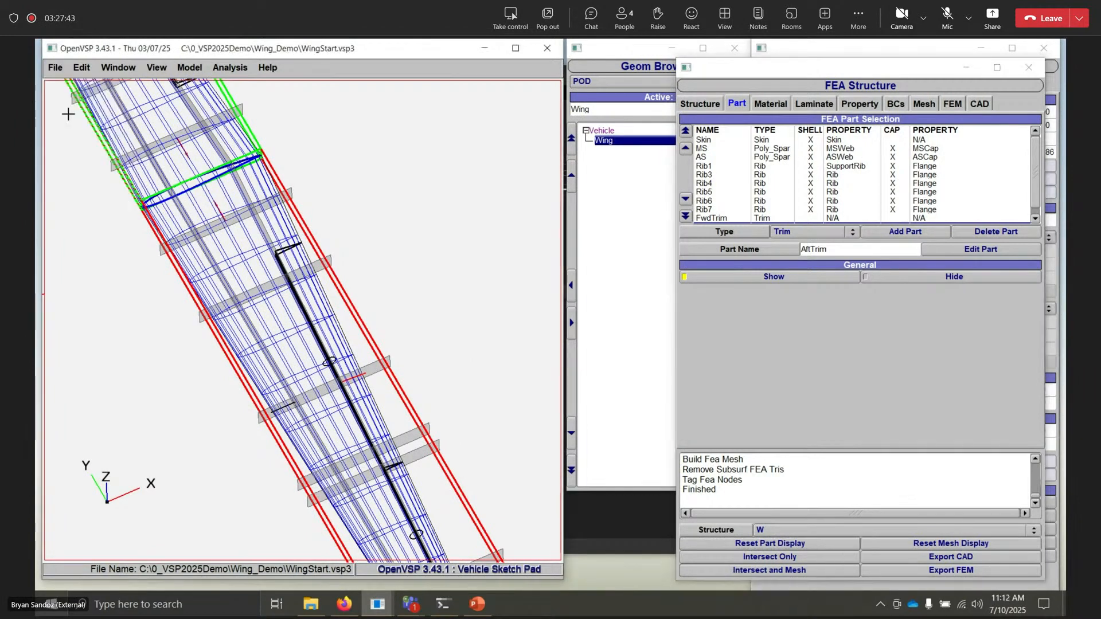
pyautogui.click(756, 570)
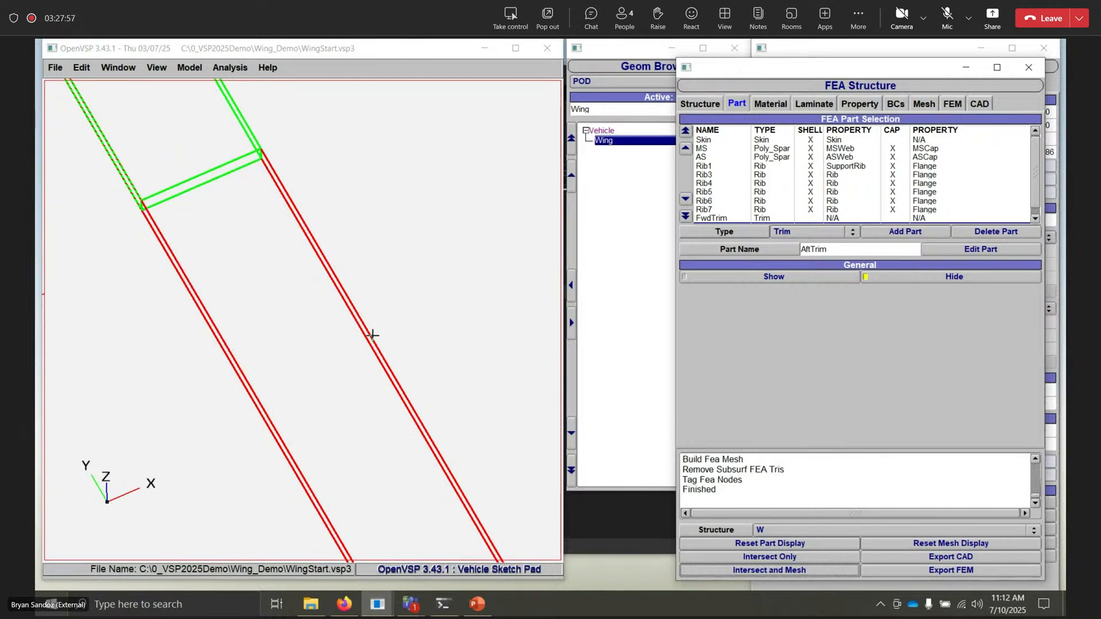
pyautogui.scroll(-5, 263, 277)
pyautogui.moveTo(310, 299); pyautogui.dragTo(373, 205)
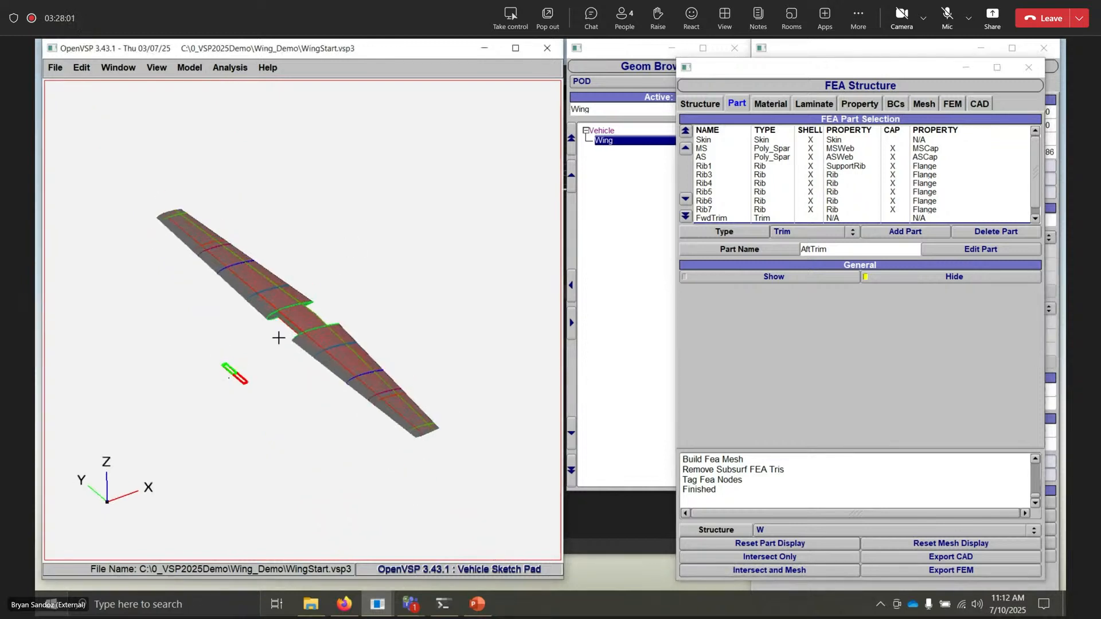
pyautogui.scroll(5, 278, 329)
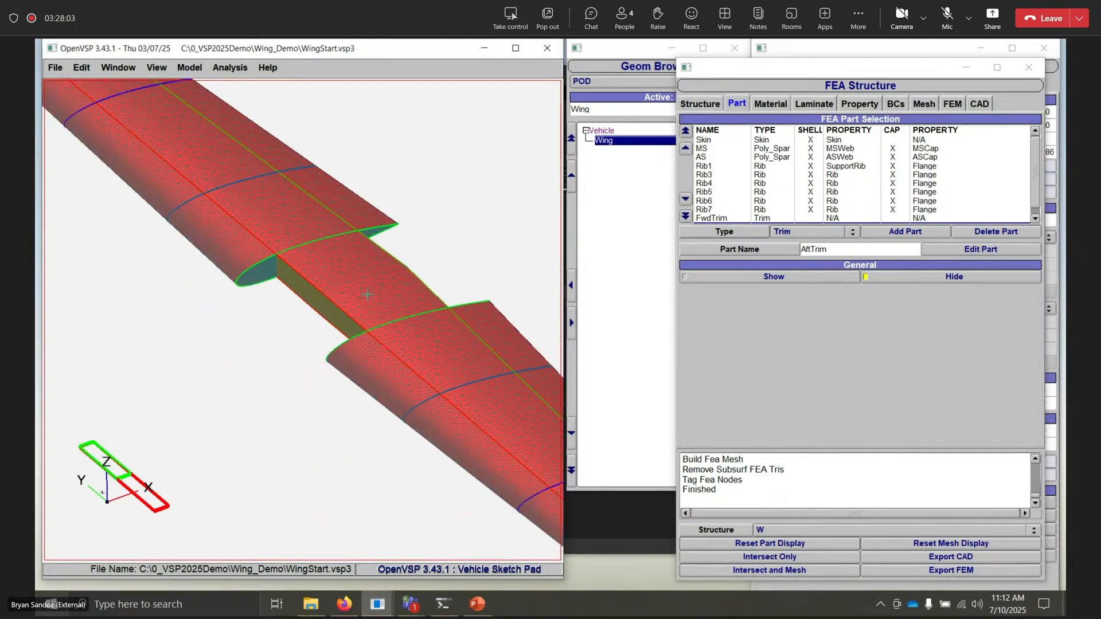
pyautogui.moveTo(364, 290); pyautogui.dragTo(408, 192)
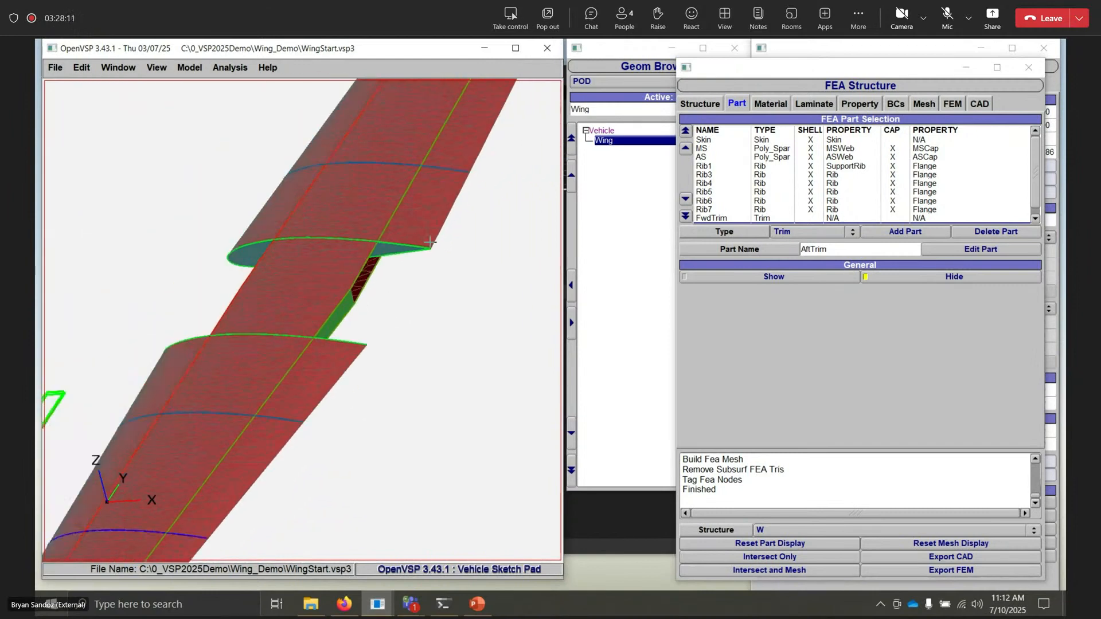
pyautogui.moveTo(368, 286); pyautogui.dragTo(374, 264)
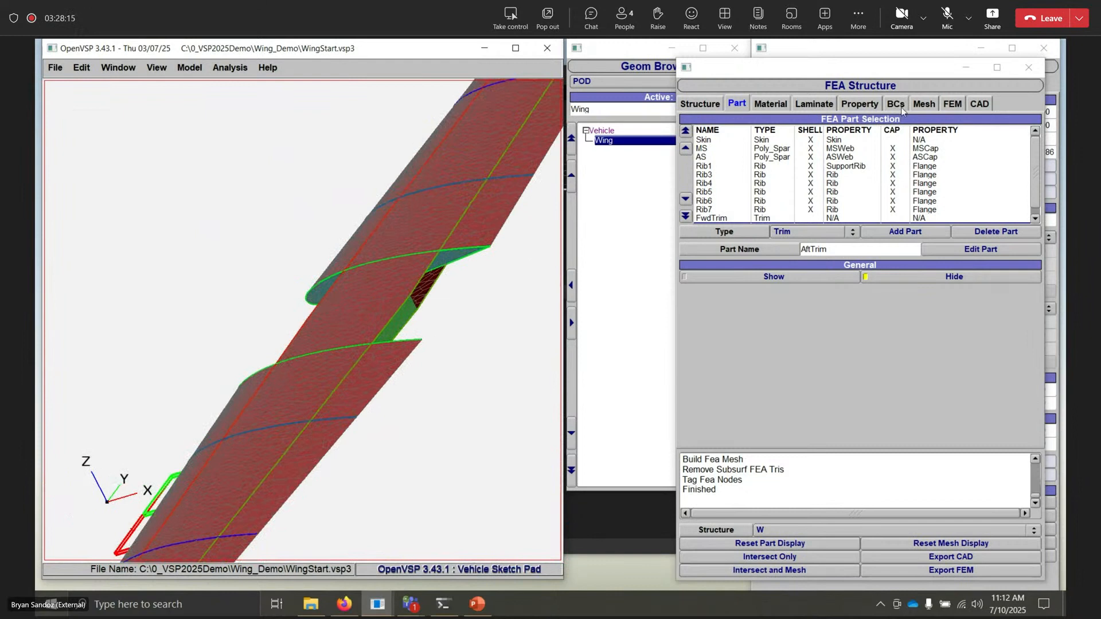
# - Set the absolute minimum edge length to 0.3 and intersect and mesh the structure again
pyautogui.click(923, 105)
pyautogui.moveTo(974, 148); pyautogui.dragTo(970, 148)
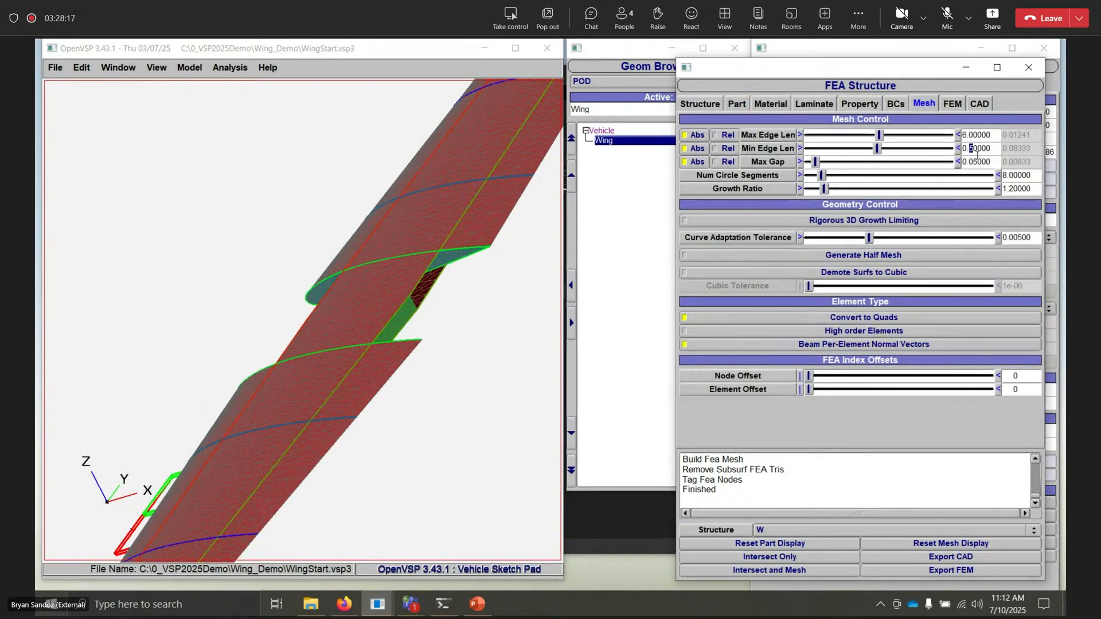
pyautogui.write('3')
pyautogui.click(985, 149)
pyautogui.click(792, 570)
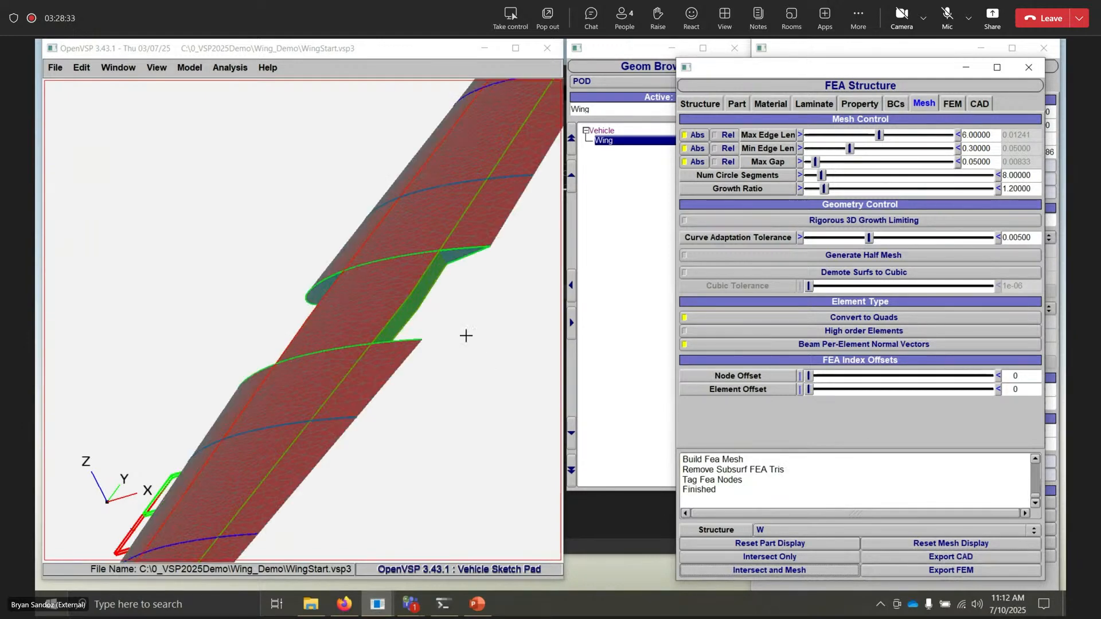
pyautogui.moveTo(467, 330)
pyautogui.mouseDown()
pyautogui.moveTo(457, 310)
pyautogui.moveTo(490, 290)
pyautogui.moveTo(436, 304)
pyautogui.moveTo(377, 386)
pyautogui.moveTo(459, 338)
pyautogui.mouseUp()
pyautogui.scroll(-4, 377, 386)
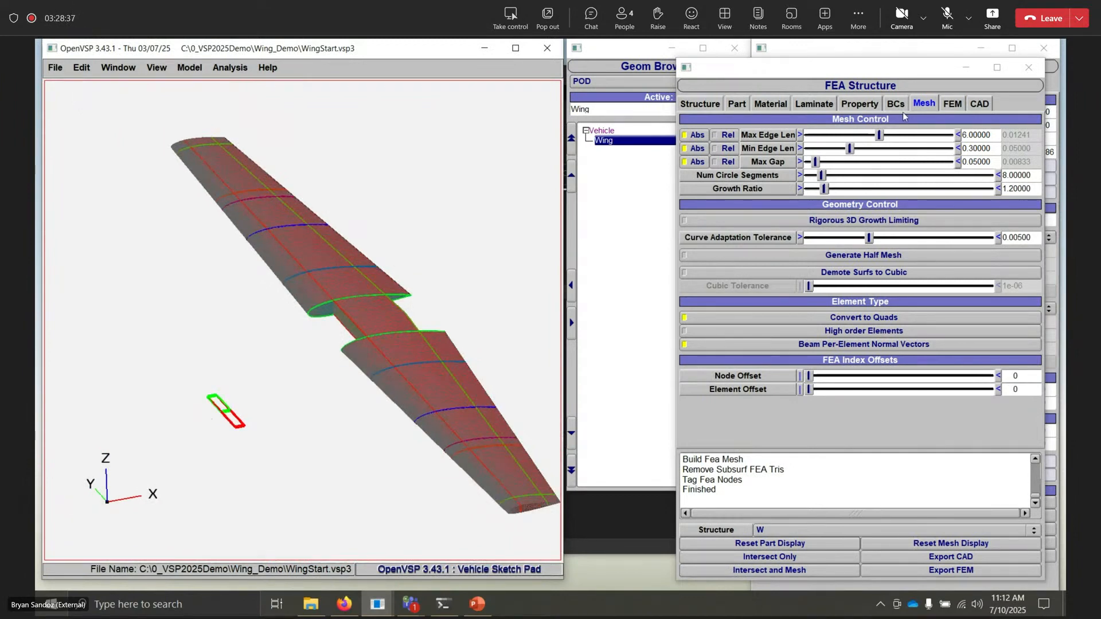
# - Hide the Skin element set and examine the rib and spar meshes where the ribs meet the main spar
pyautogui.click(952, 103)
pyautogui.click(686, 291)
pyautogui.moveTo(321, 299); pyautogui.dragTo(287, 307)
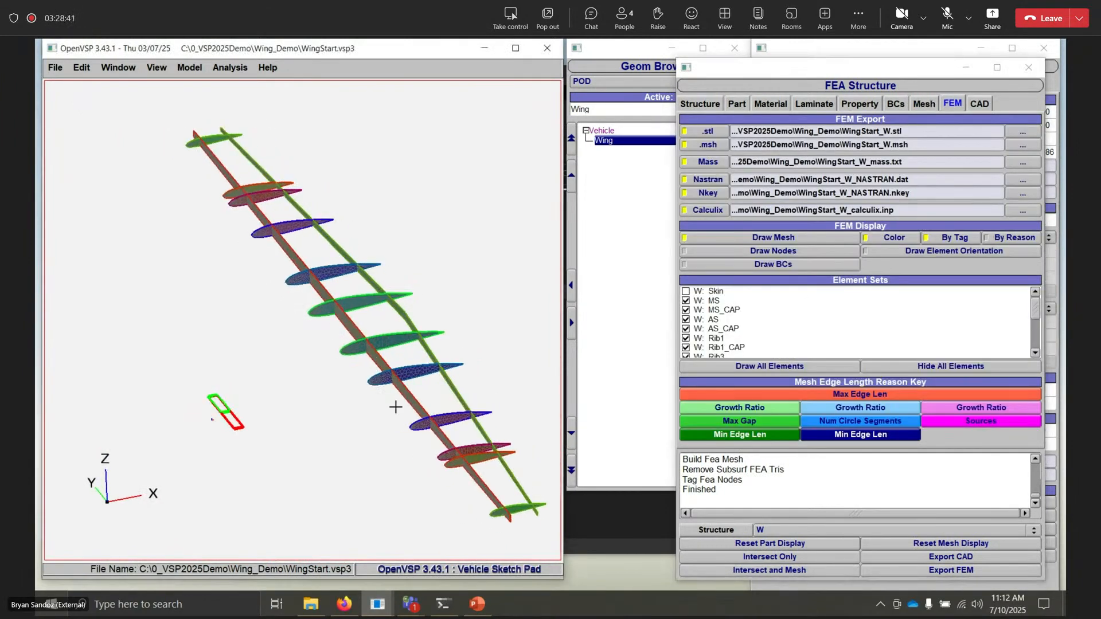
pyautogui.scroll(8, 382, 360)
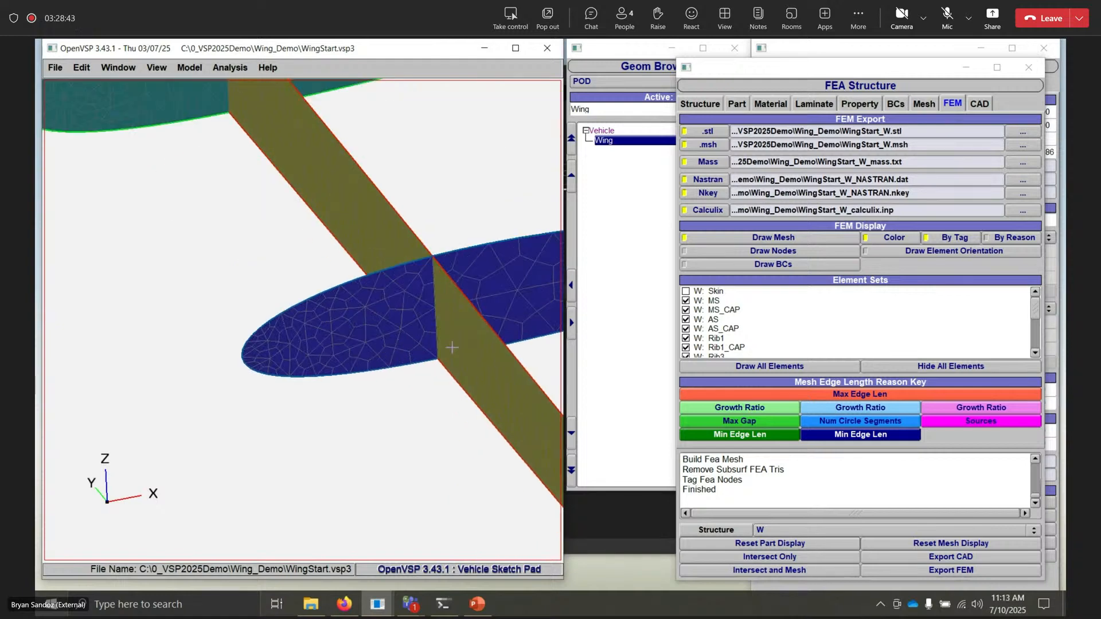
pyautogui.moveTo(451, 348); pyautogui.dragTo(479, 329)
pyautogui.moveTo(479, 329); pyautogui.dragTo(150, 338, button='right')
pyautogui.moveTo(150, 338); pyautogui.dragTo(361, 315)
pyautogui.moveTo(544, 281); pyautogui.dragTo(239, 305, button='right')
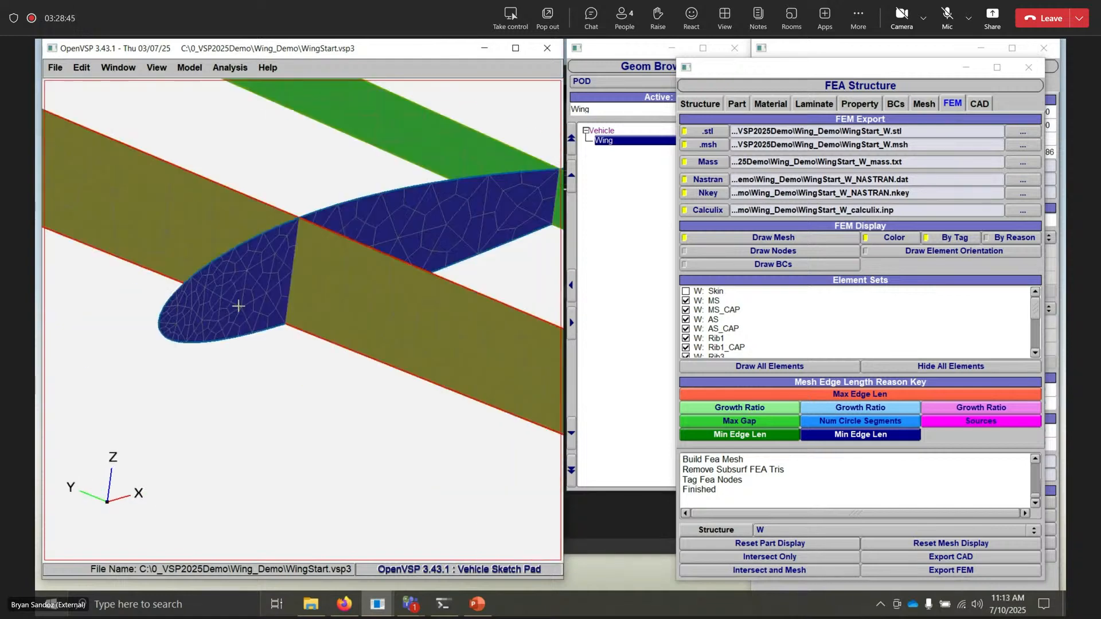
pyautogui.scroll(5, 304, 251)
pyautogui.scroll(3, 304, 250)
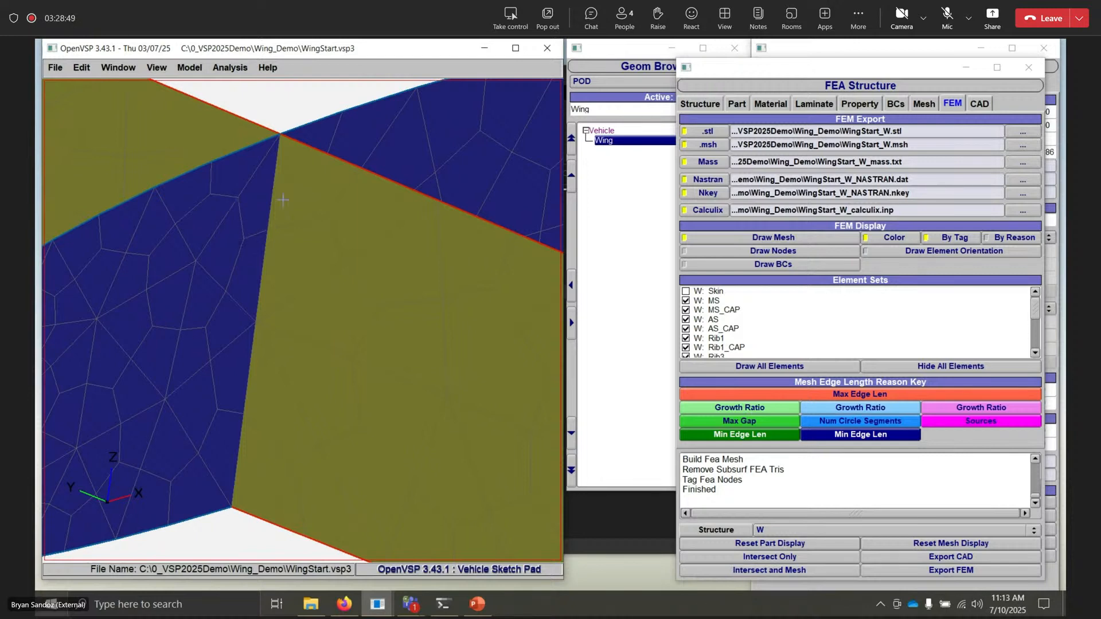
pyautogui.scroll(-8, 300, 243)
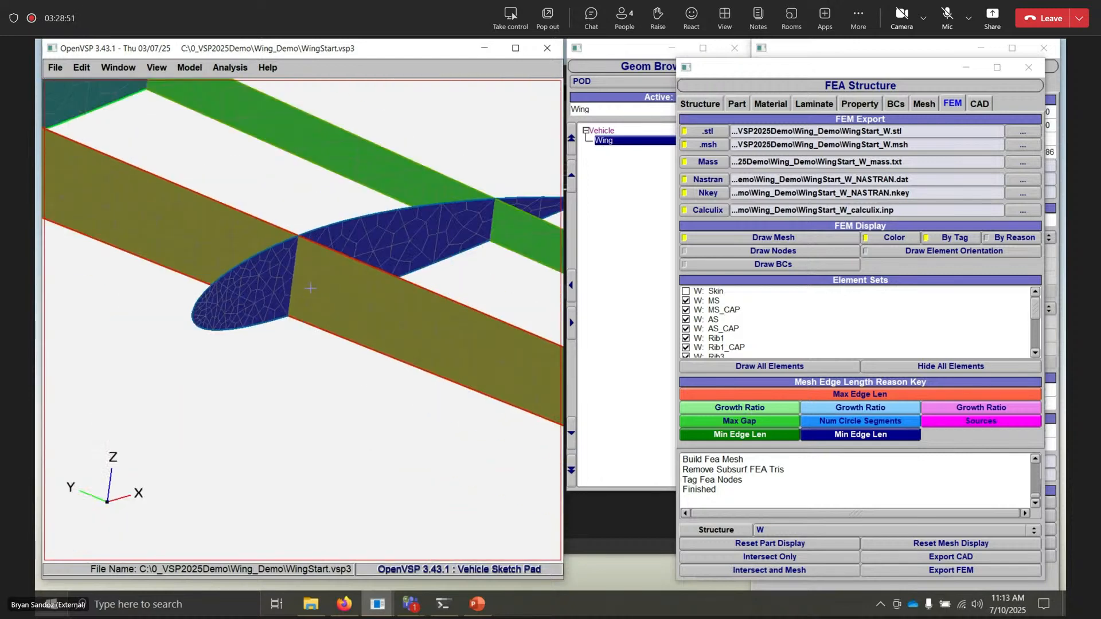
pyautogui.scroll(-4, 298, 259)
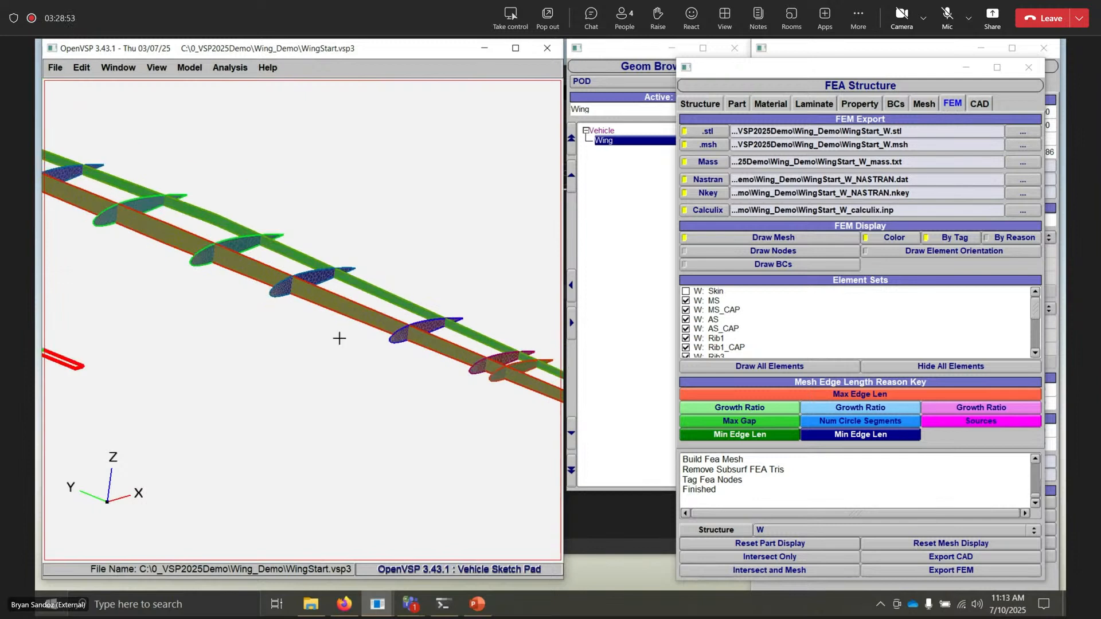
# - Bring the whole wing structure back into view and show the Skin element set again
pyautogui.moveTo(339, 338); pyautogui.dragTo(197, 339)
pyautogui.moveTo(197, 339); pyautogui.dragTo(321, 401, button='right')
pyautogui.scroll(-4, 287, 394)
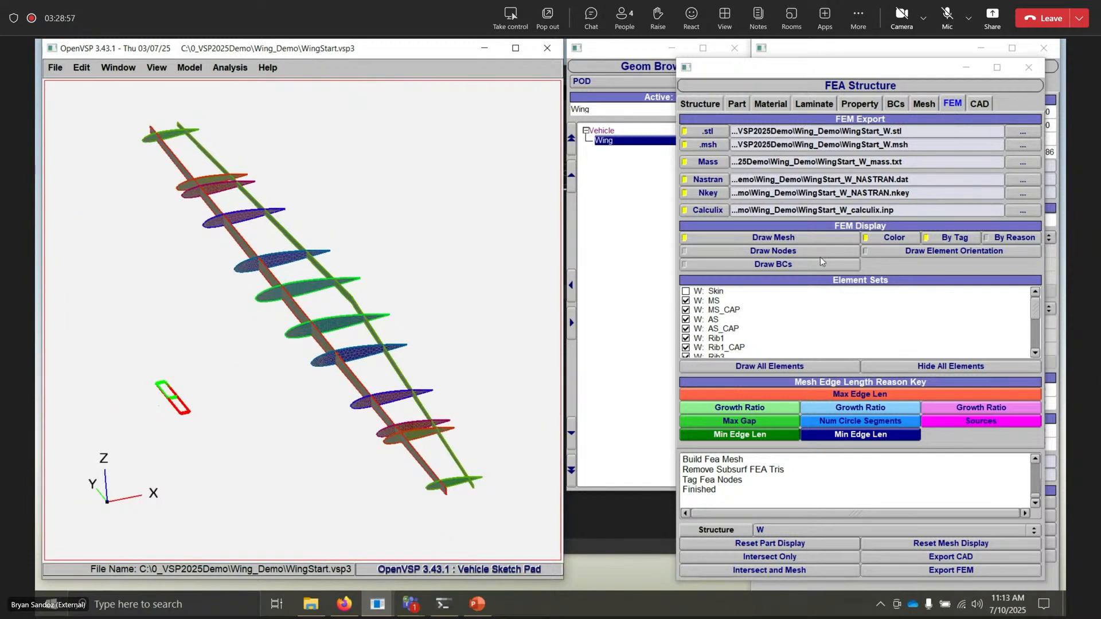
pyautogui.click(685, 291)
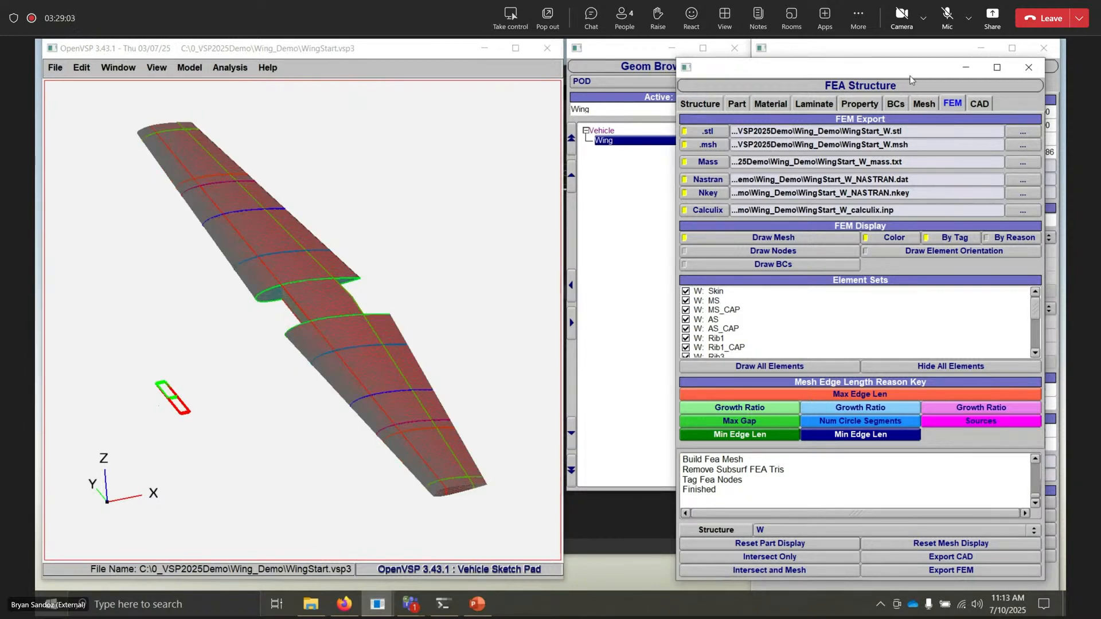
# - Open the boundary condition settings and examine the exposed main spar web at the wing's center section
pyautogui.click(896, 105)
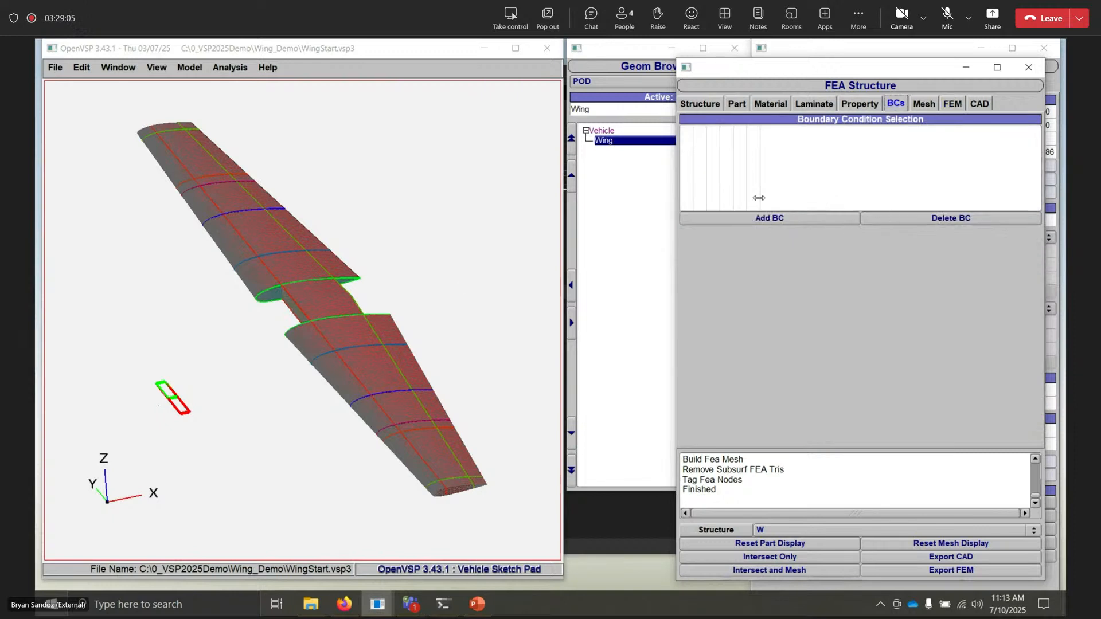
pyautogui.moveTo(771, 72); pyautogui.dragTo(764, 68)
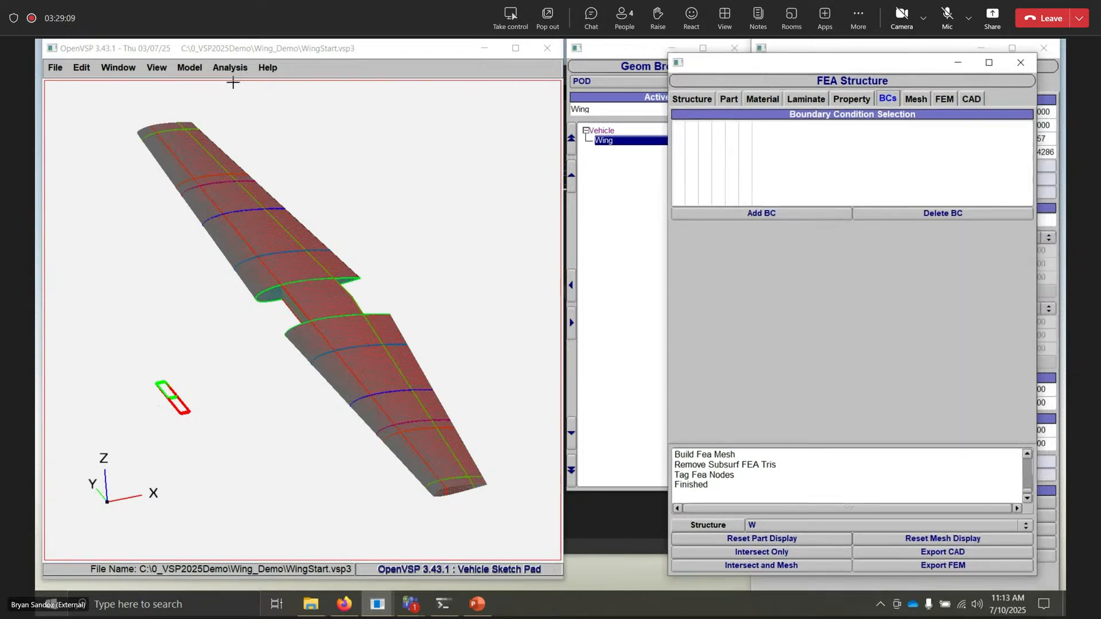
pyautogui.moveTo(295, 370); pyautogui.dragTo(373, 330)
pyautogui.scroll(6, 285, 304)
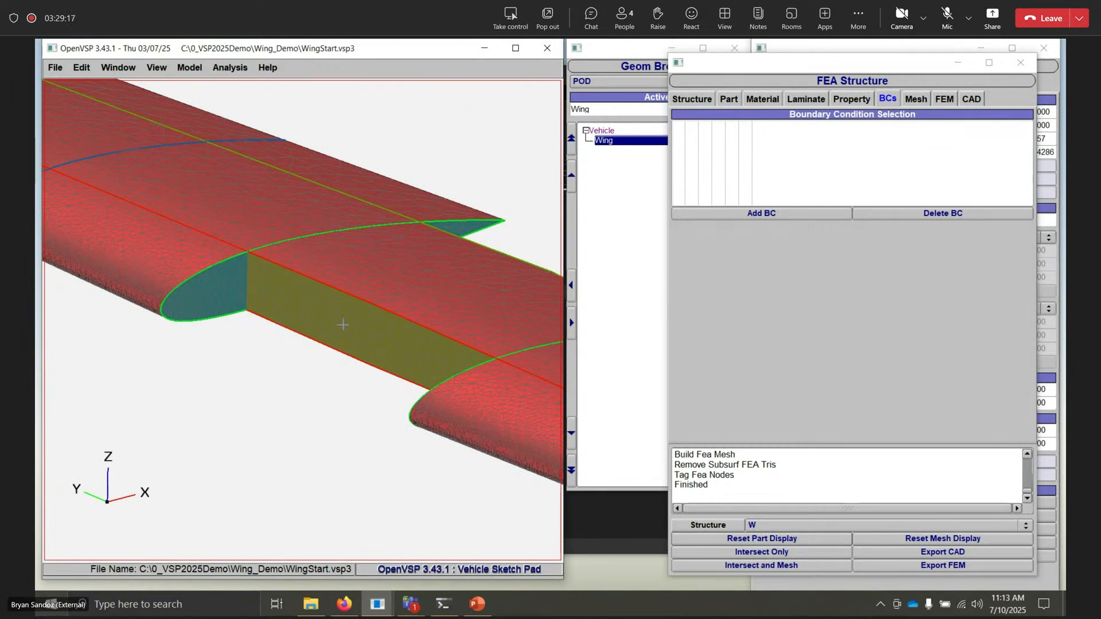
pyautogui.moveTo(343, 324); pyautogui.dragTo(401, 339)
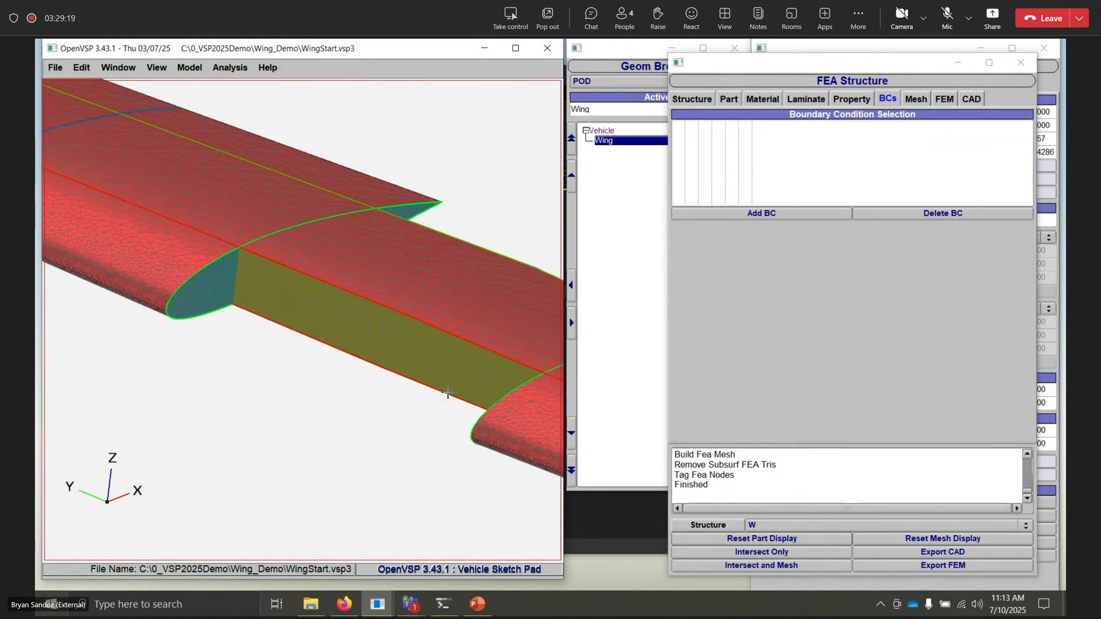
pyautogui.scroll(-3, 361, 357)
pyautogui.moveTo(329, 341); pyautogui.dragTo(330, 339, button='right')
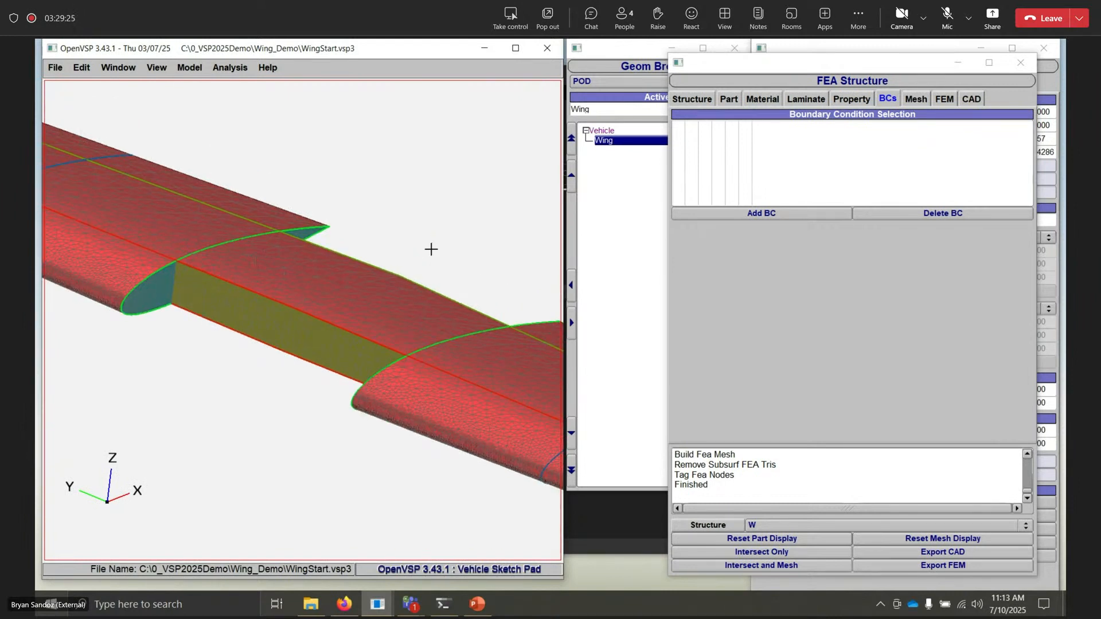
# - Add a boundary condition of type Part and assign it to the MS spar
pyautogui.click(790, 211)
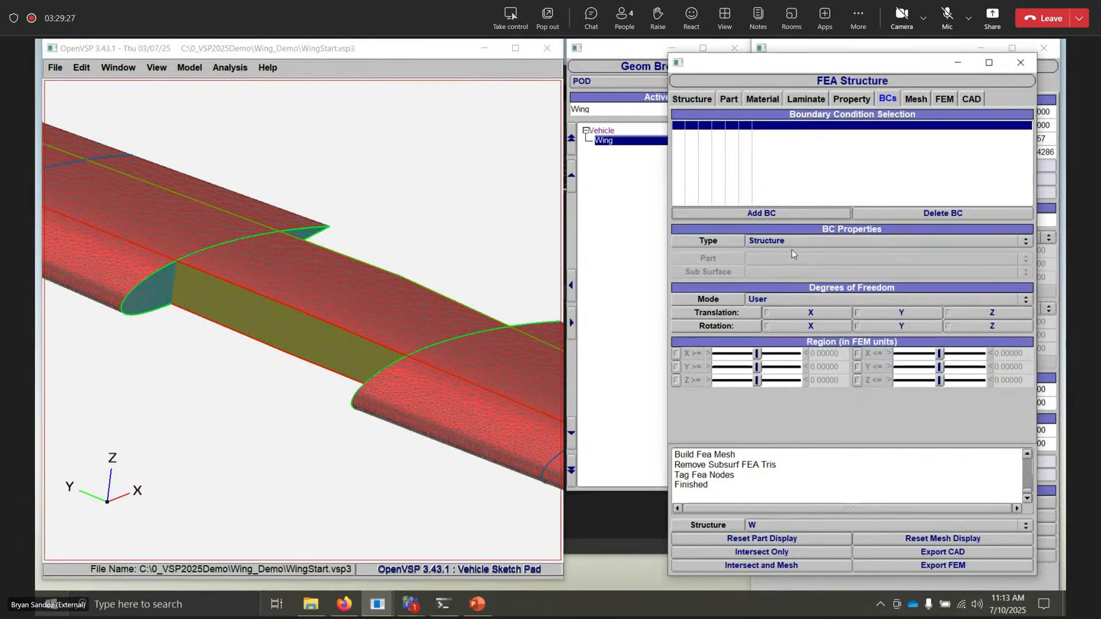
pyautogui.click(790, 243)
pyautogui.click(789, 254)
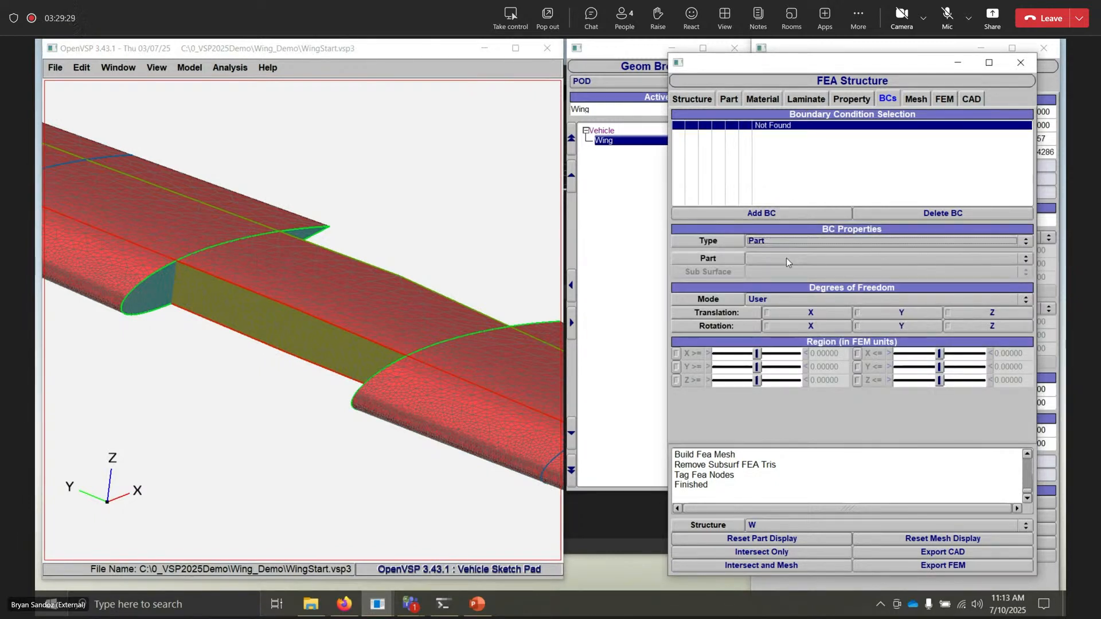
pyautogui.click(780, 258)
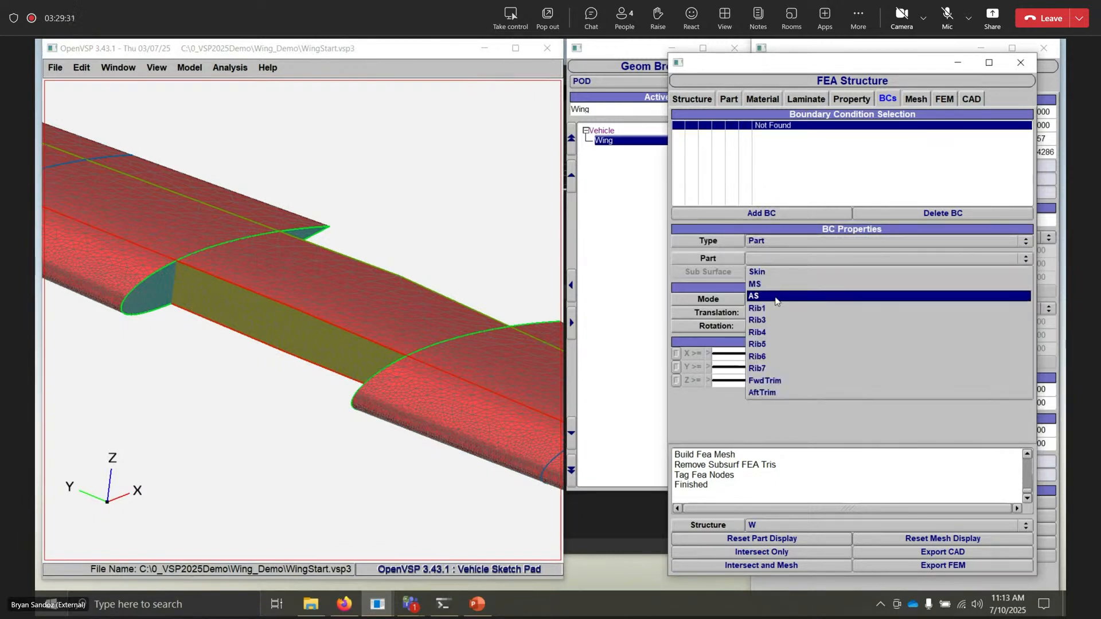
pyautogui.click(775, 285)
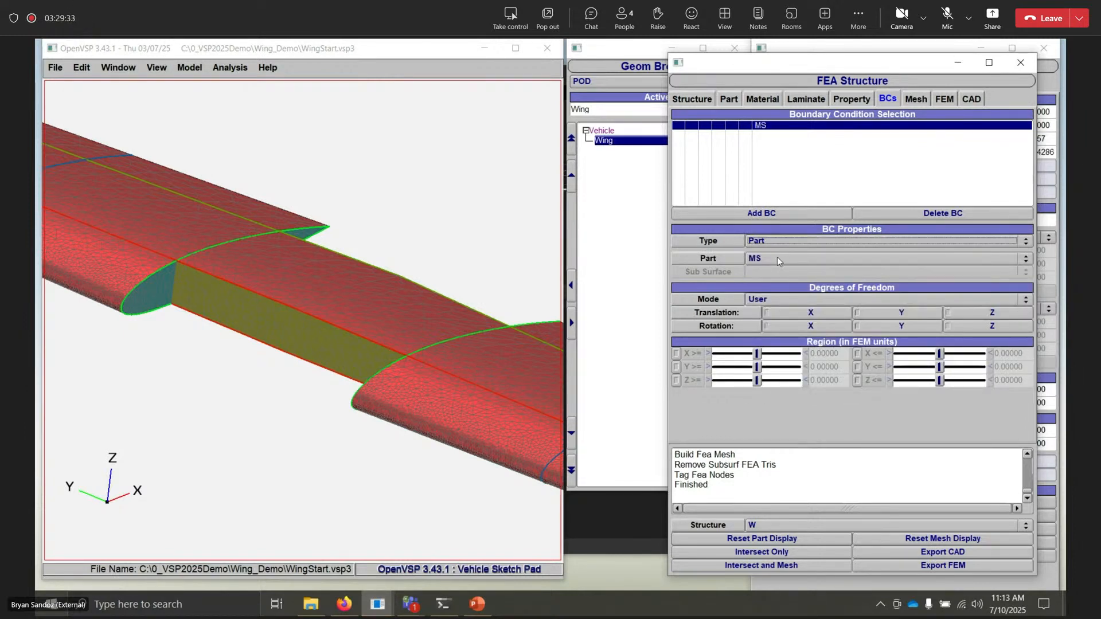
pyautogui.click(778, 260)
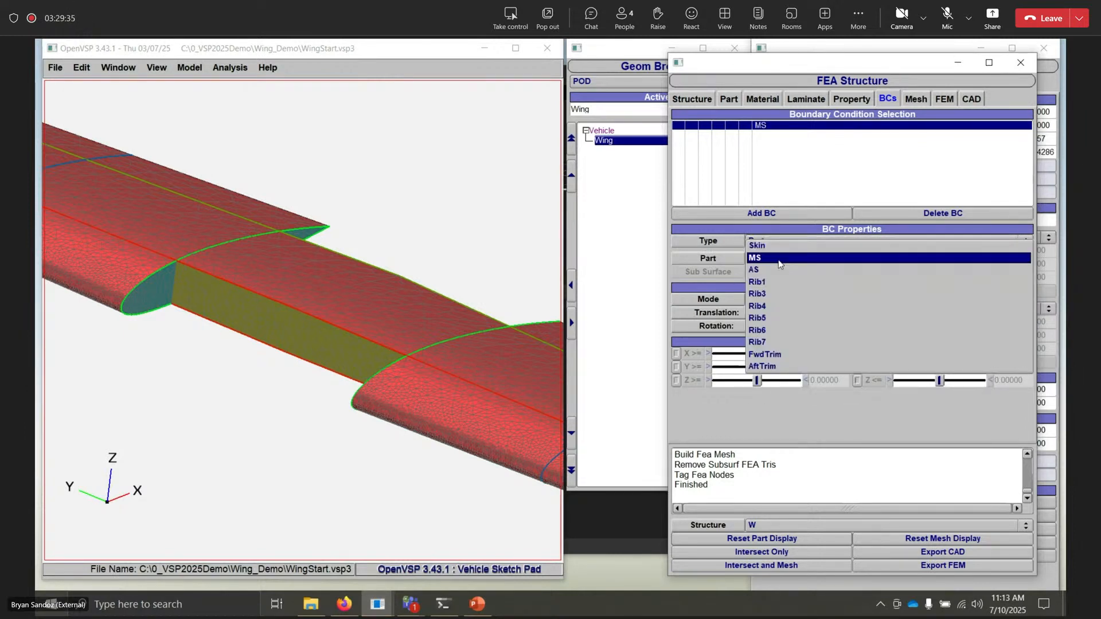
pyautogui.click(769, 259)
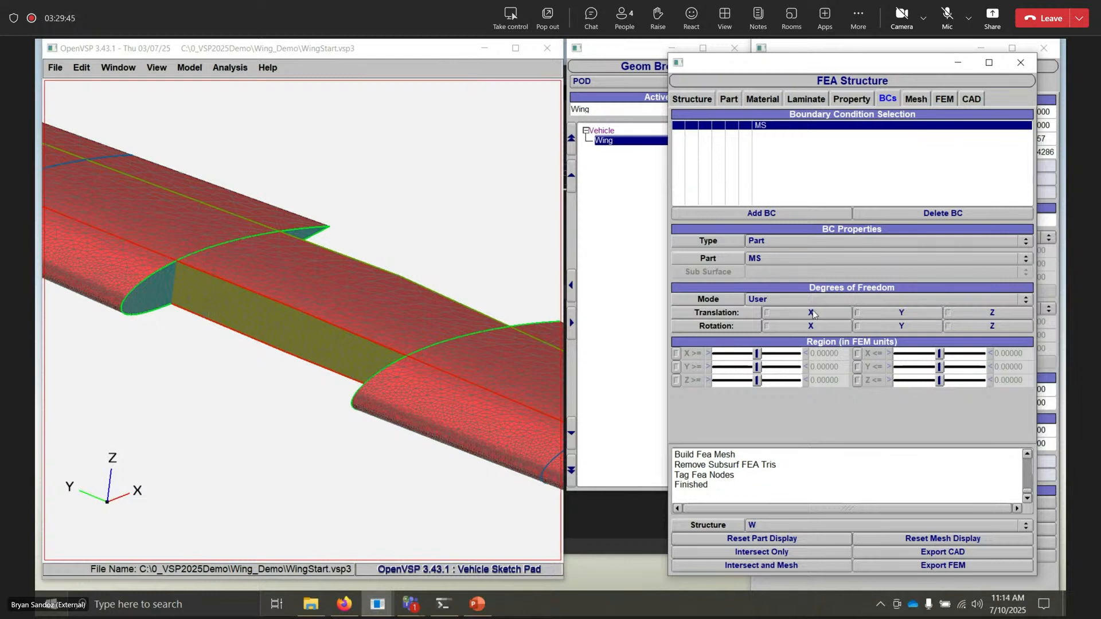
# - Constrain the X, Y and Z translations for the boundary condition on the MS spar
pyautogui.click(794, 313)
pyautogui.click(869, 314)
pyautogui.click(975, 314)
# - Limit the MS boundary condition's region to Y values from 16 to 20 in FEM units
pyautogui.click(677, 367)
pyautogui.click(858, 367)
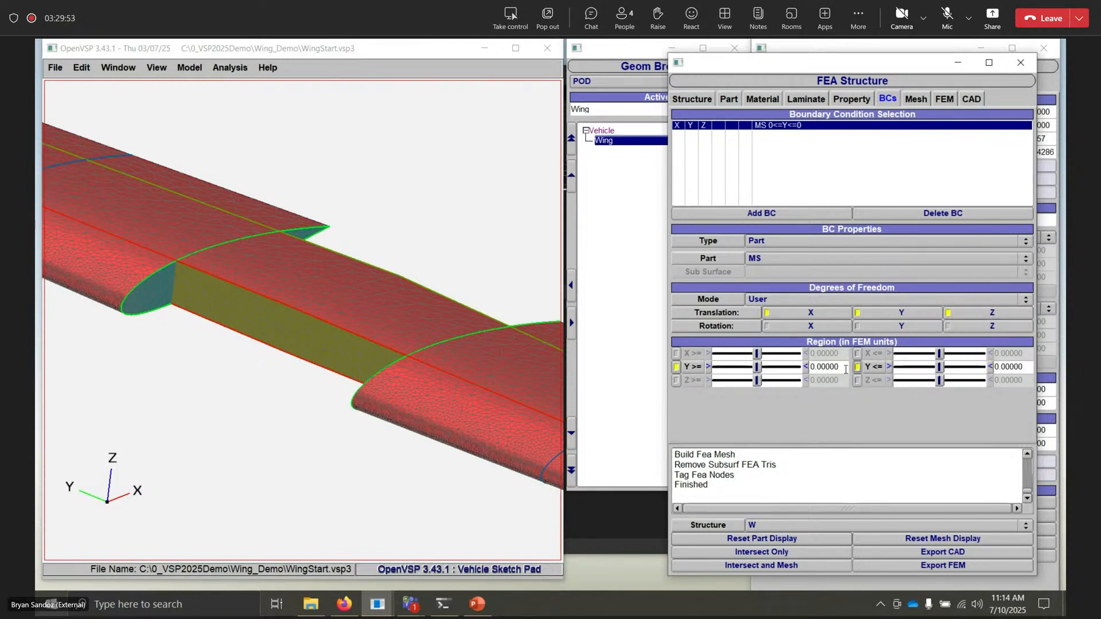
pyautogui.moveTo(839, 368); pyautogui.dragTo(807, 371)
pyautogui.write('16')
pyautogui.moveTo(1023, 368); pyautogui.dragTo(984, 358)
pyautogui.write('20')
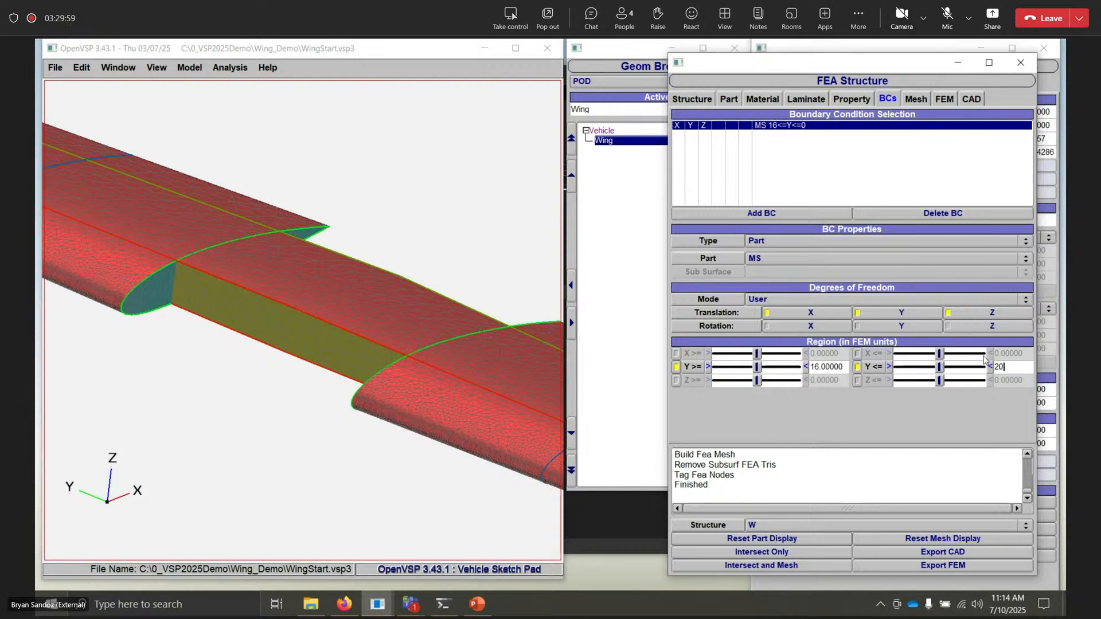
pyautogui.press('Return')
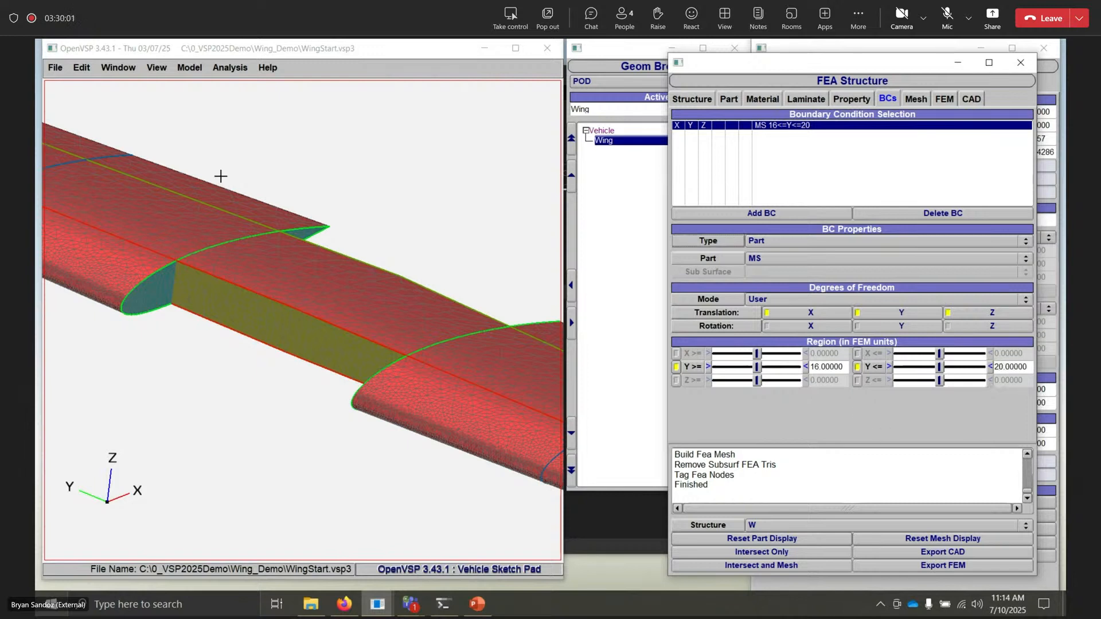
# - Save the wing file and run the intersection and meshing of the W structure again with the boundary condition included
pyautogui.click(56, 68)
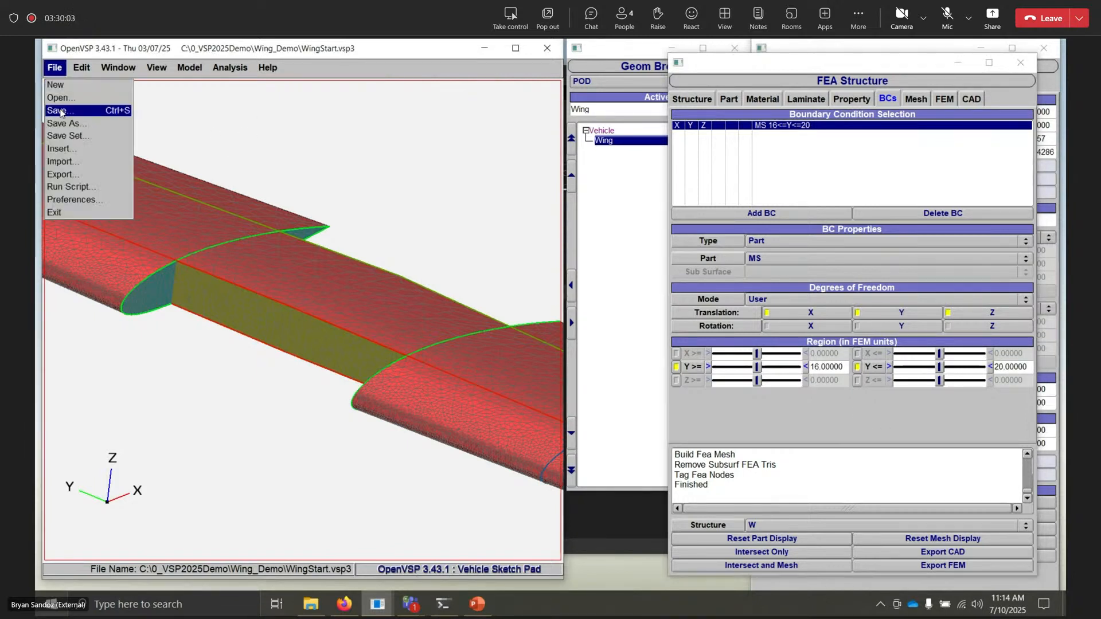
pyautogui.click(60, 110)
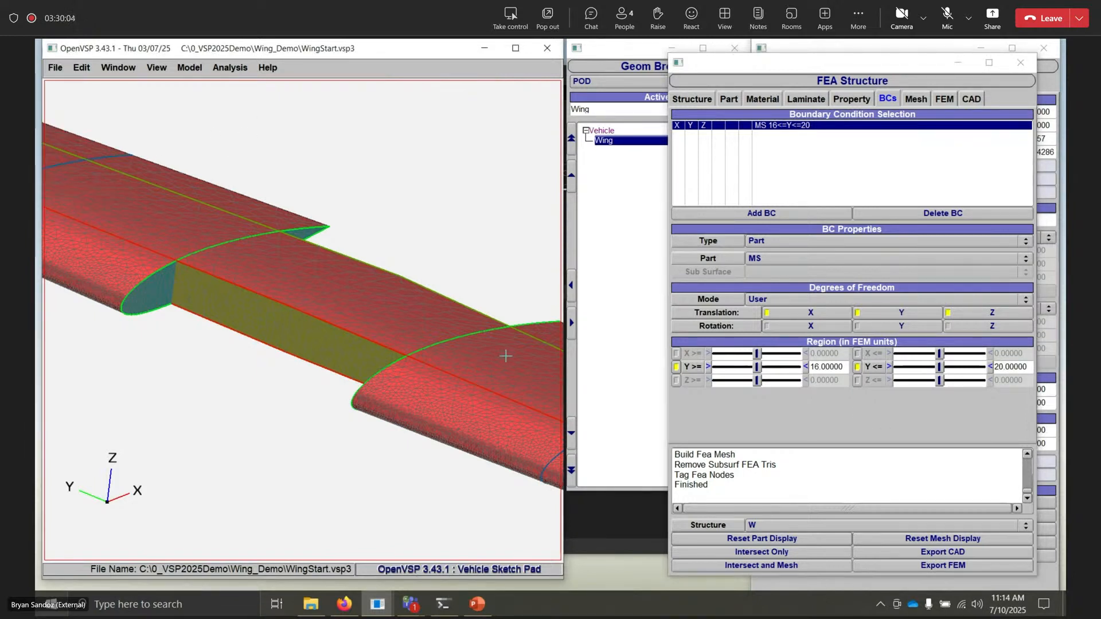
pyautogui.click(792, 566)
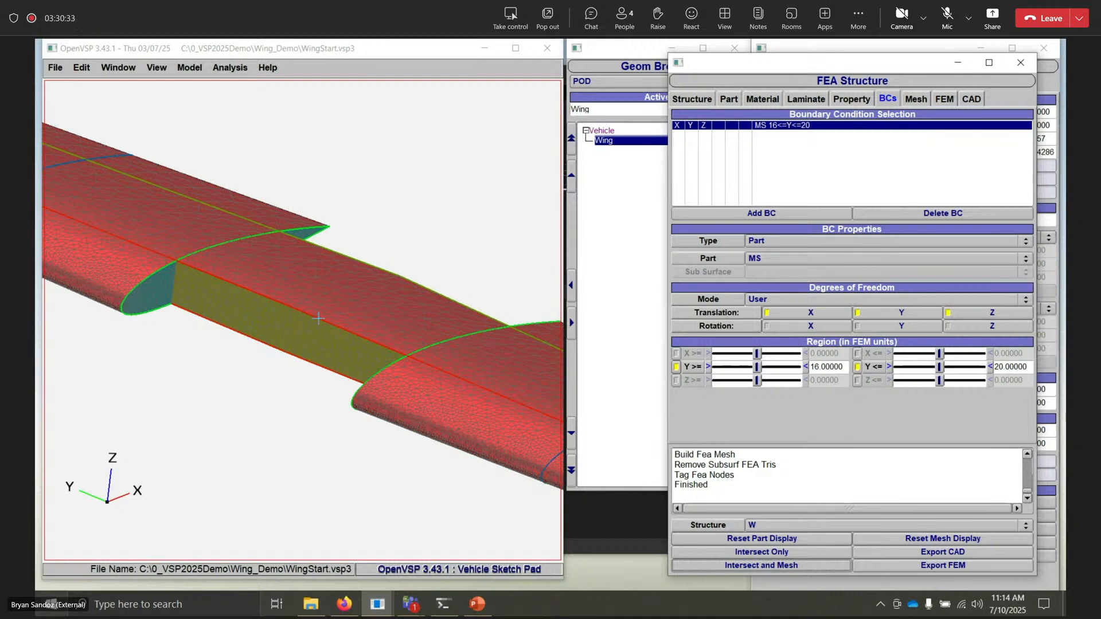
pyautogui.scroll(-3, 311, 377)
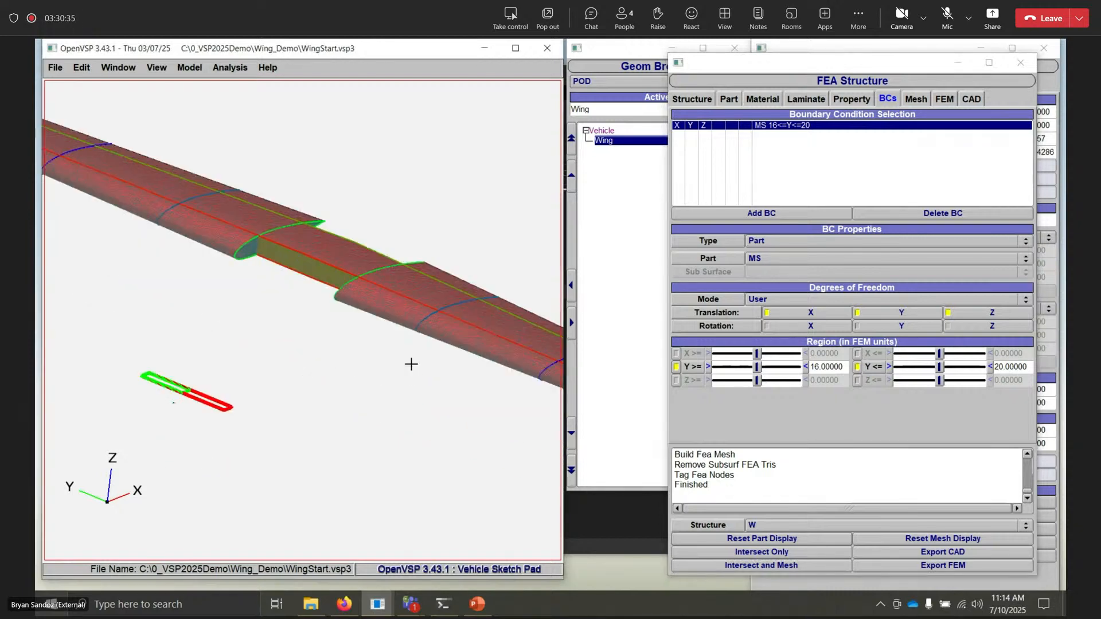
pyautogui.moveTo(411, 364); pyautogui.dragTo(359, 443)
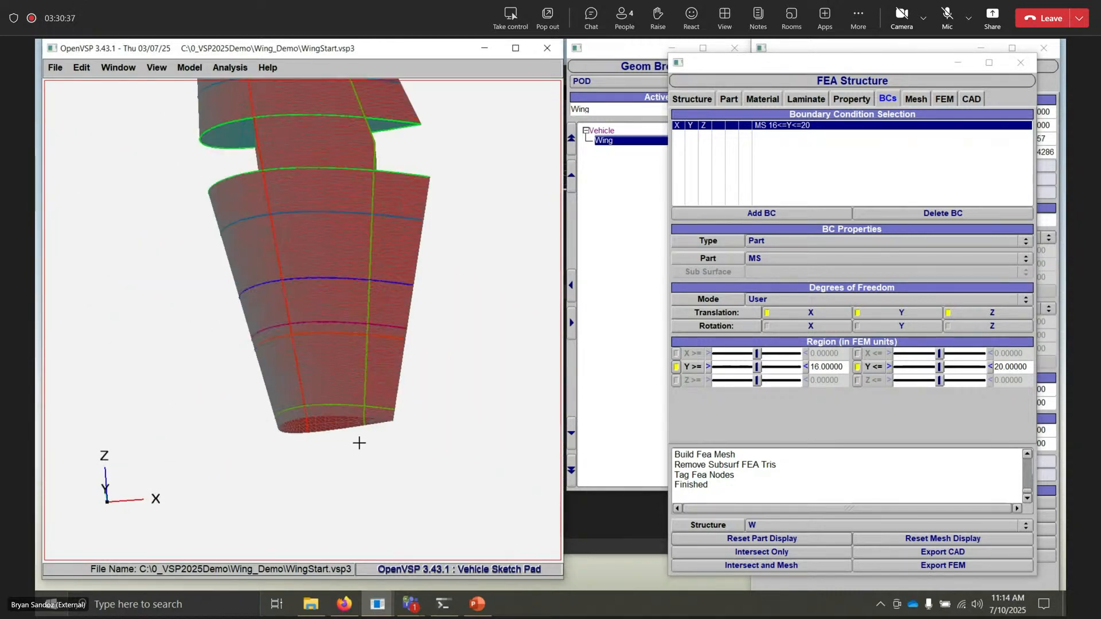
pyautogui.scroll(5, 359, 443)
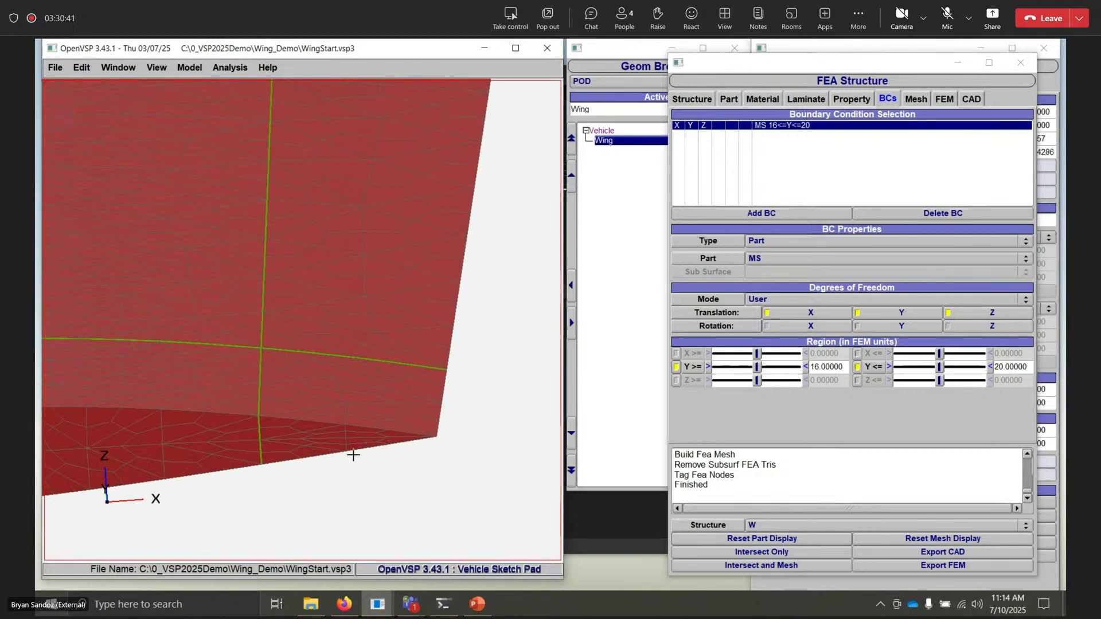
pyautogui.scroll(-8, 352, 455)
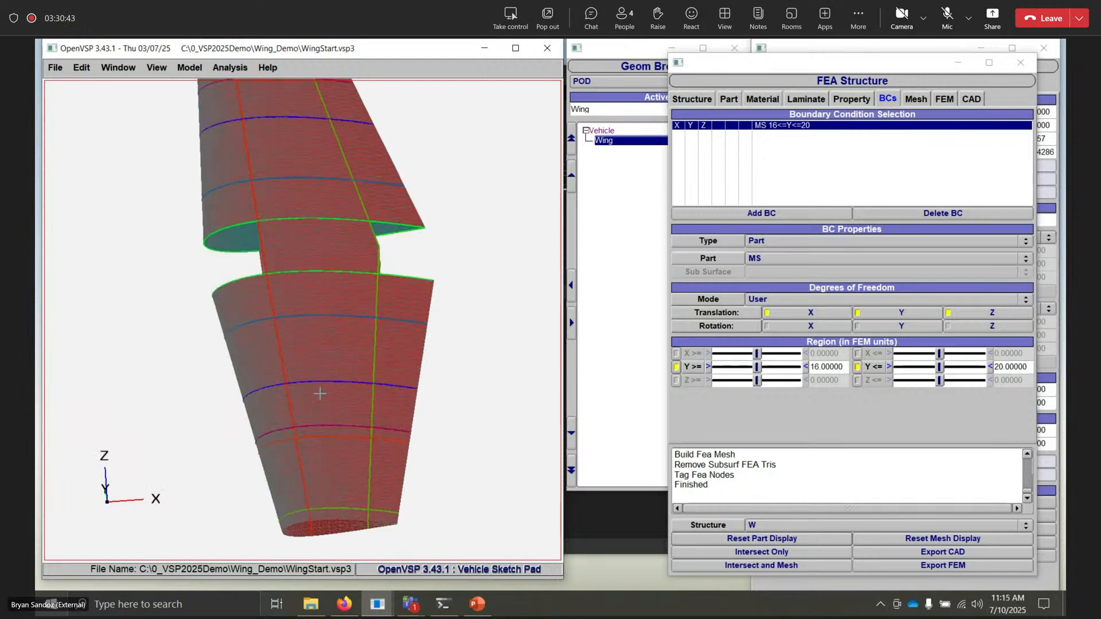
pyautogui.moveTo(320, 393); pyautogui.dragTo(414, 368)
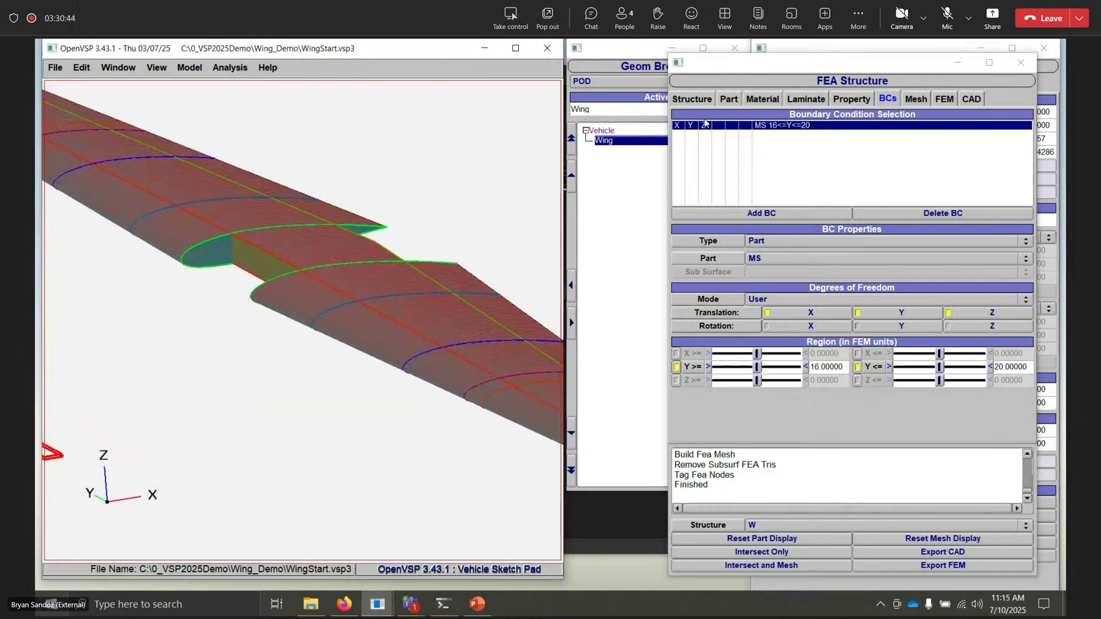
# - Close the FEA Structure settings, open FEA Assembly, and add an assembly named W
pyautogui.click(1021, 63)
pyautogui.click(230, 67)
pyautogui.moveTo(253, 173)
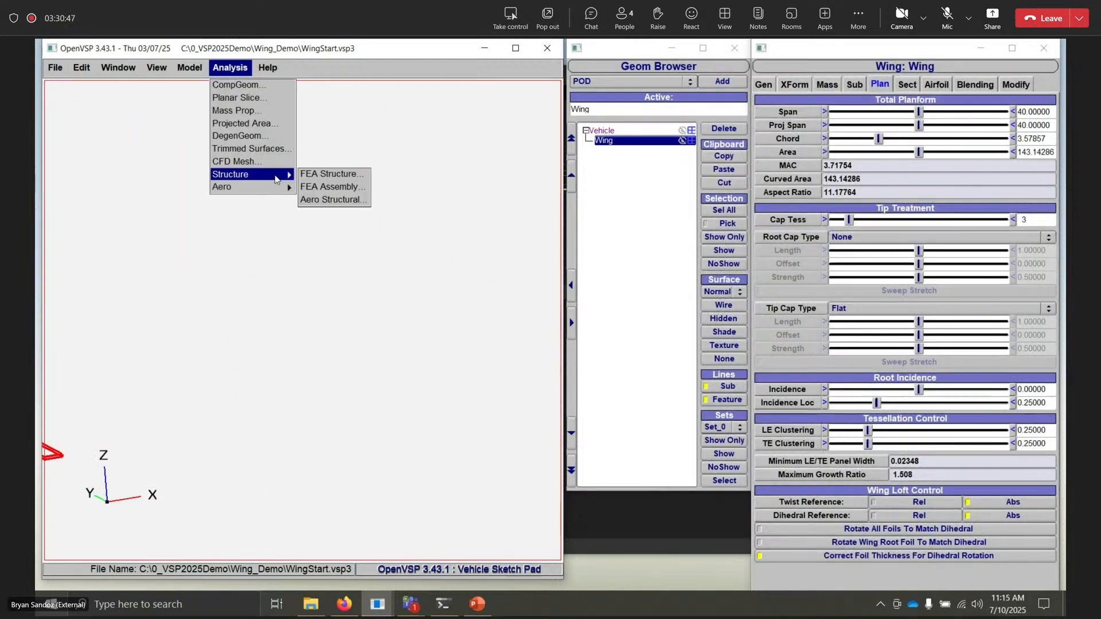
pyautogui.click(321, 189)
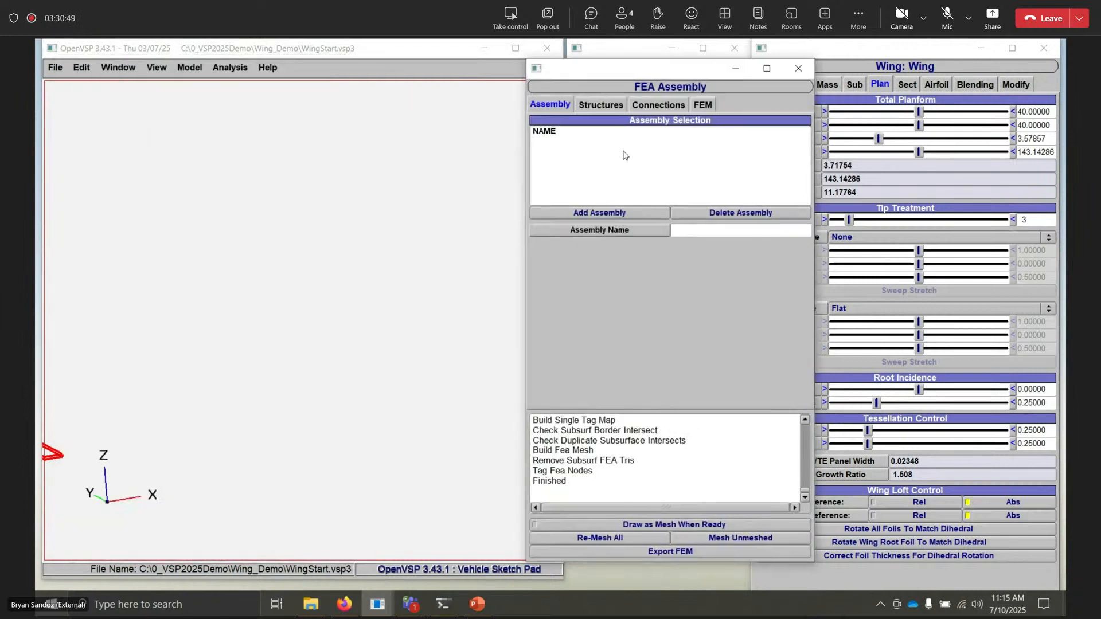
pyautogui.click(686, 230)
pyautogui.write('W')
pyautogui.click(604, 210)
pyautogui.moveTo(739, 231); pyautogui.dragTo(672, 240)
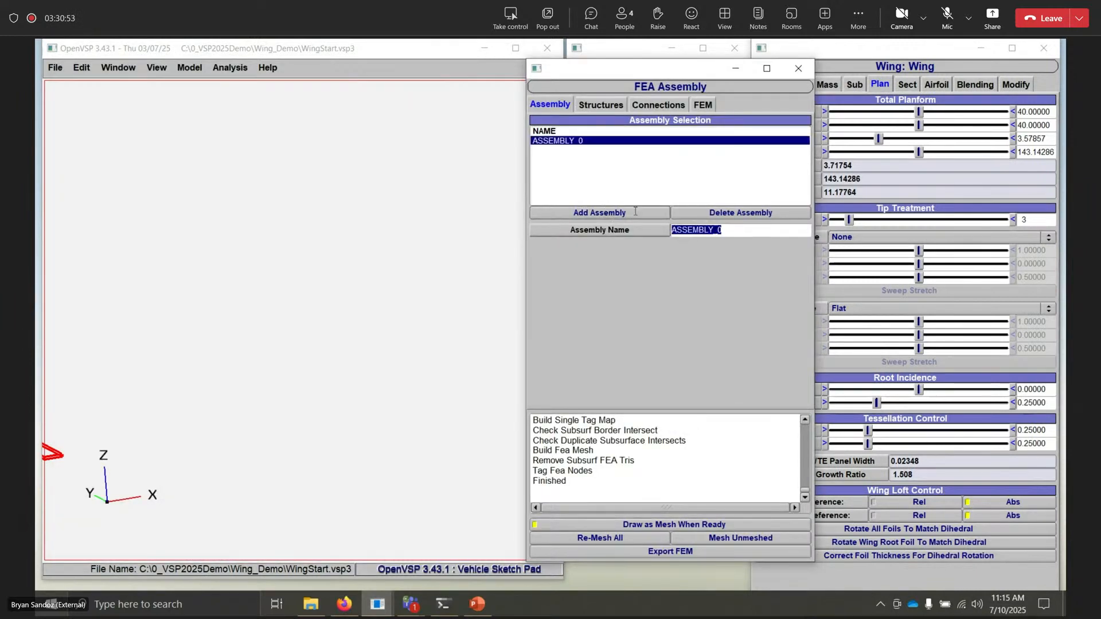
pyautogui.write('W')
pyautogui.press('Return')
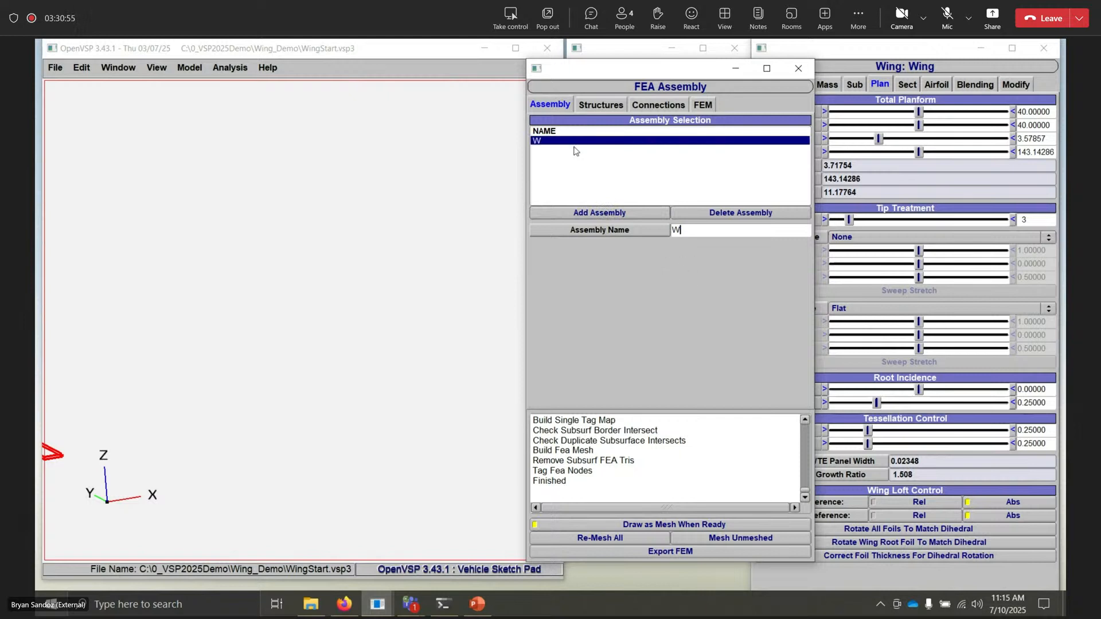
# - Add the W structure to the W assembly
pyautogui.click(599, 105)
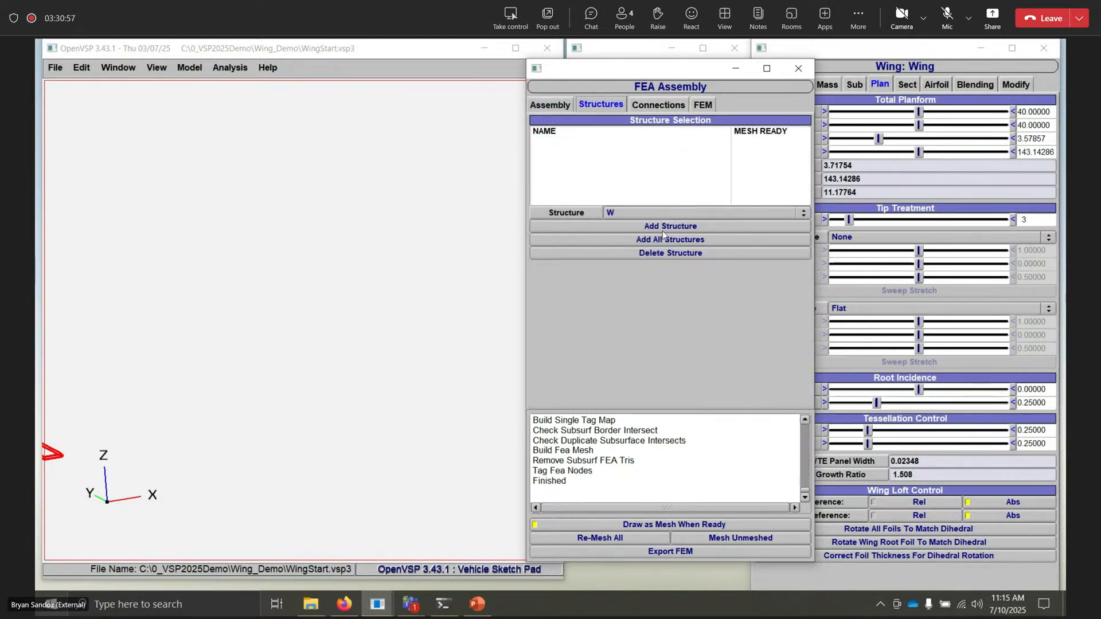
pyautogui.click(662, 229)
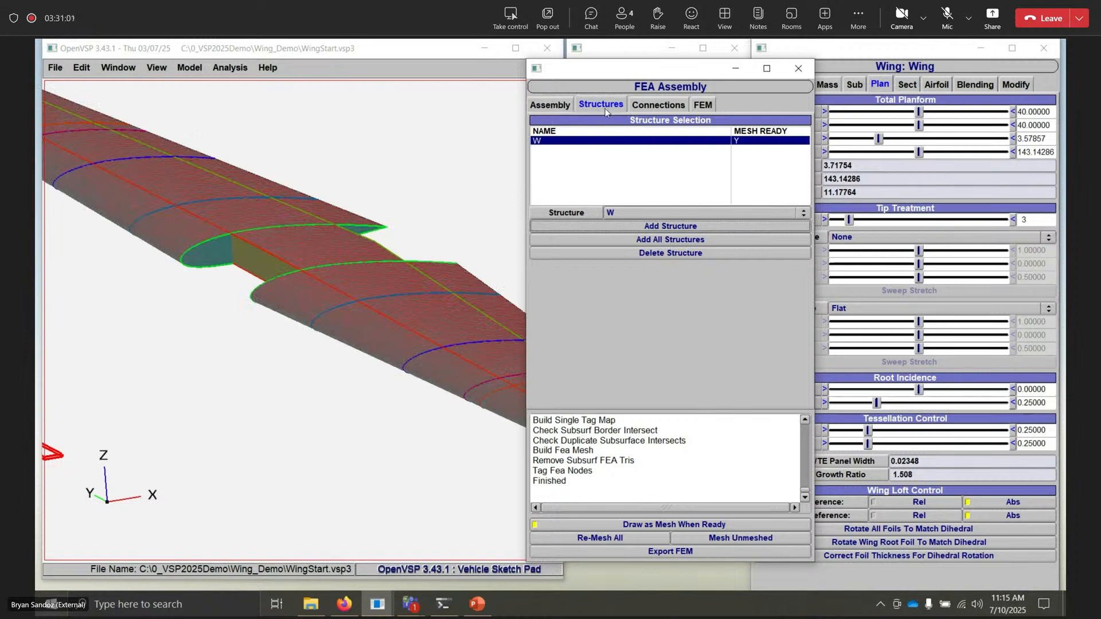
pyautogui.moveTo(384, 289); pyautogui.dragTo(415, 308)
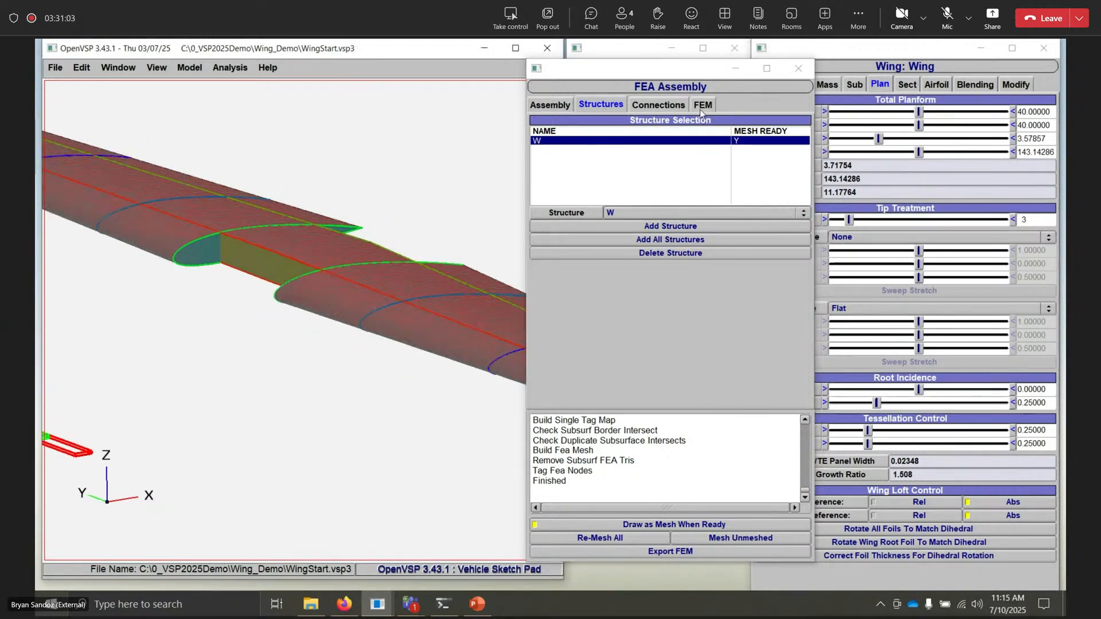
# - Turn on the display of boundary conditions for the assembly's FEM and examine the constrained nodes on the main spar web
pyautogui.click(700, 106)
pyautogui.click(638, 280)
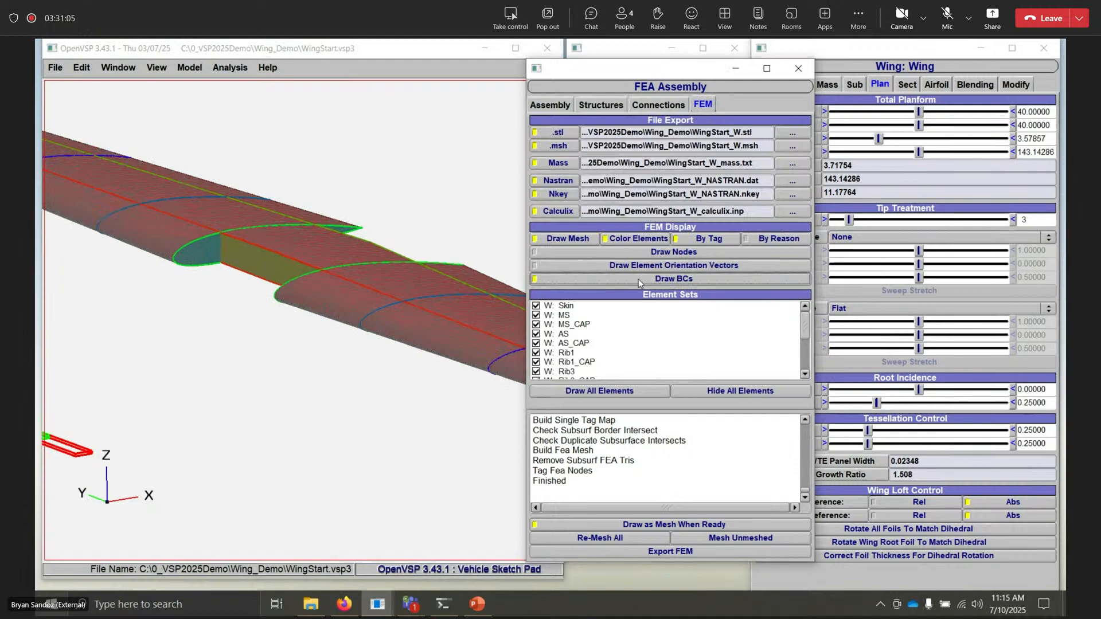
pyautogui.moveTo(263, 330); pyautogui.dragTo(396, 331)
pyautogui.scroll(5, 203, 241)
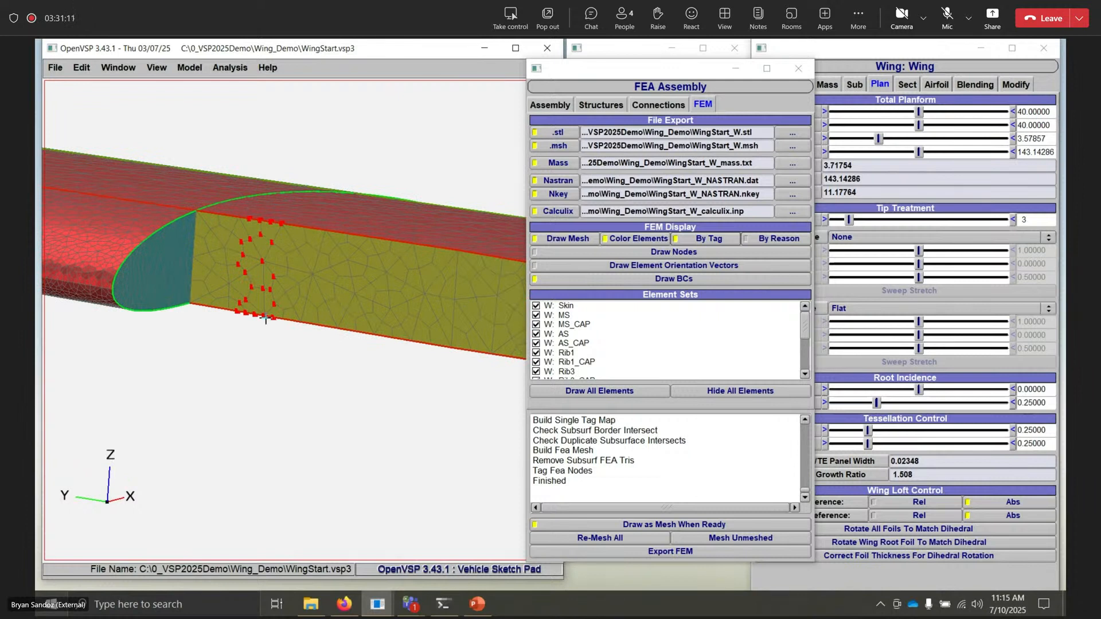
pyautogui.moveTo(269, 320); pyautogui.dragTo(236, 379)
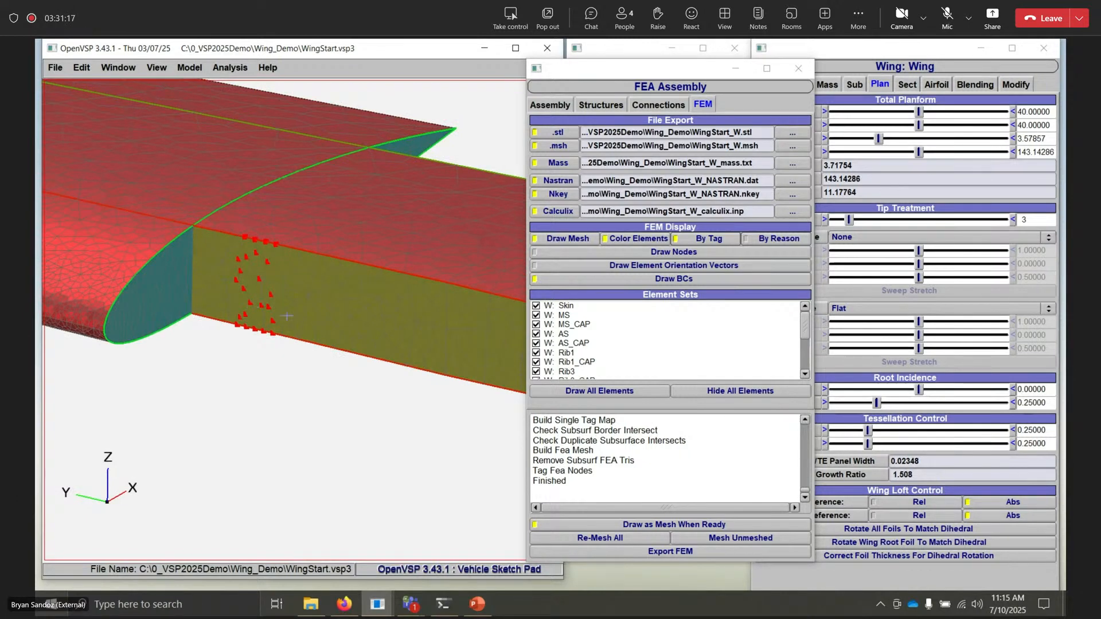
pyautogui.scroll(-3, 295, 312)
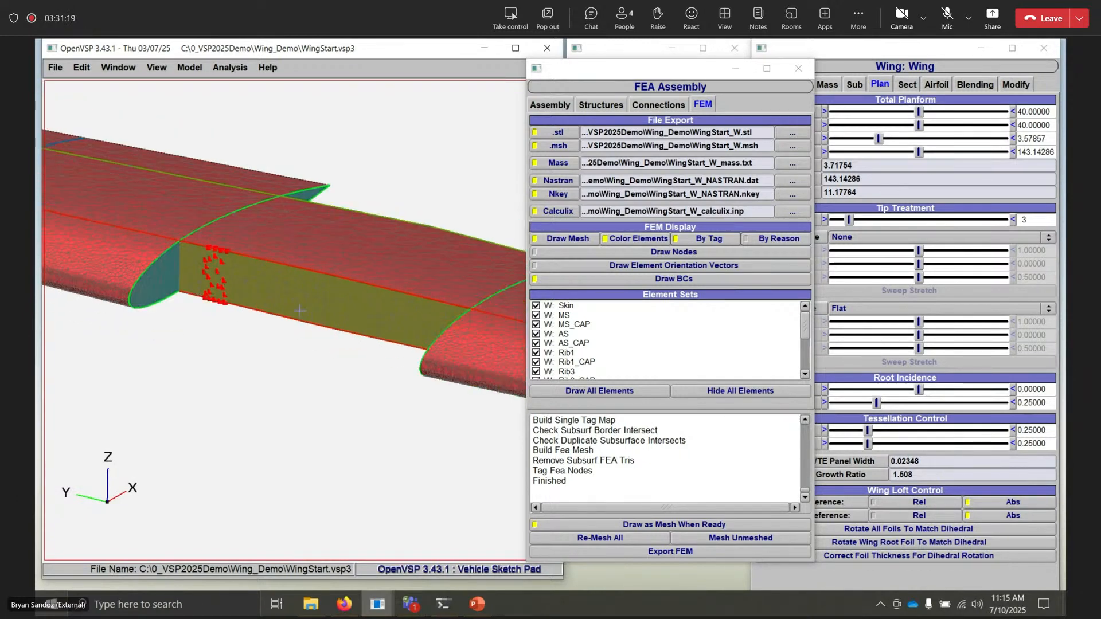
# - Return to the FEA Structure's boundary conditions and add a second one of type Part assigned to the MS spar
pyautogui.click(798, 68)
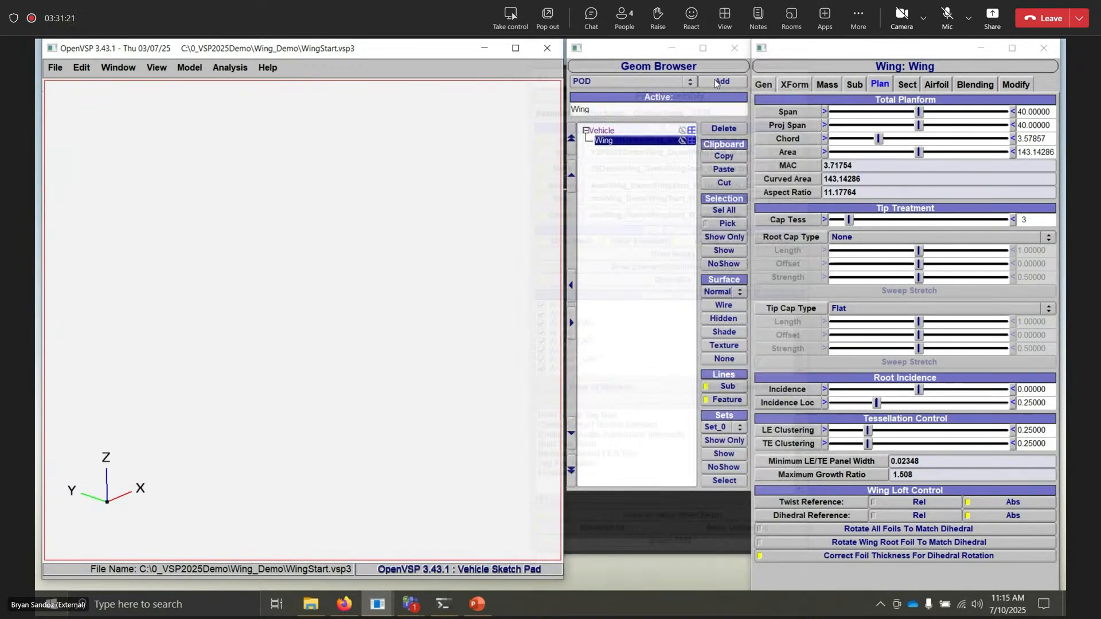
pyautogui.click(230, 67)
pyautogui.moveTo(263, 174)
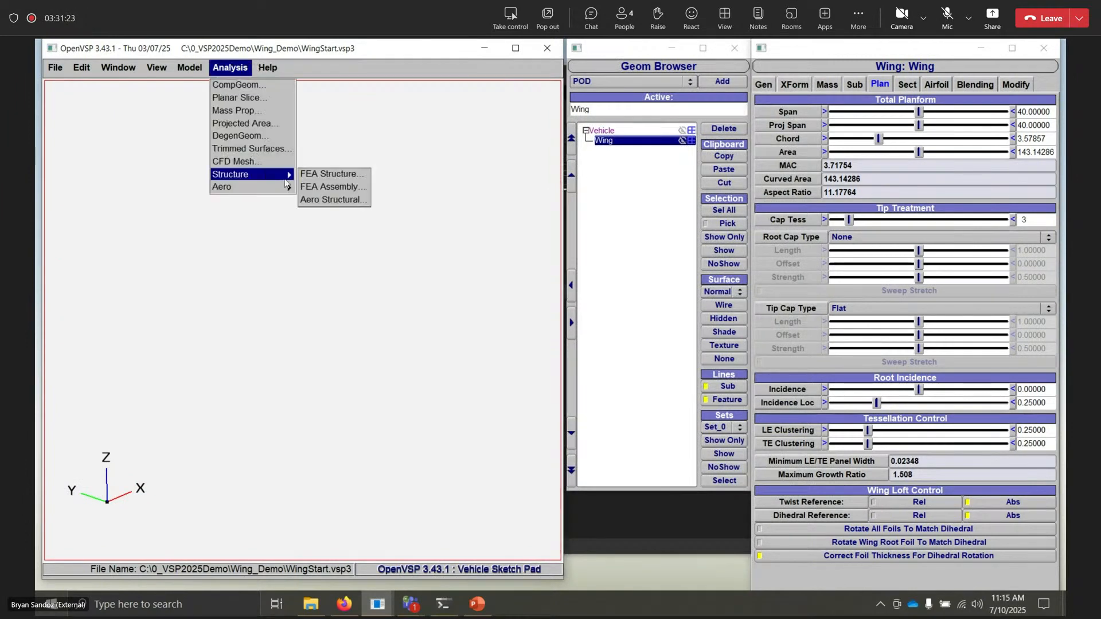
pyautogui.click(315, 177)
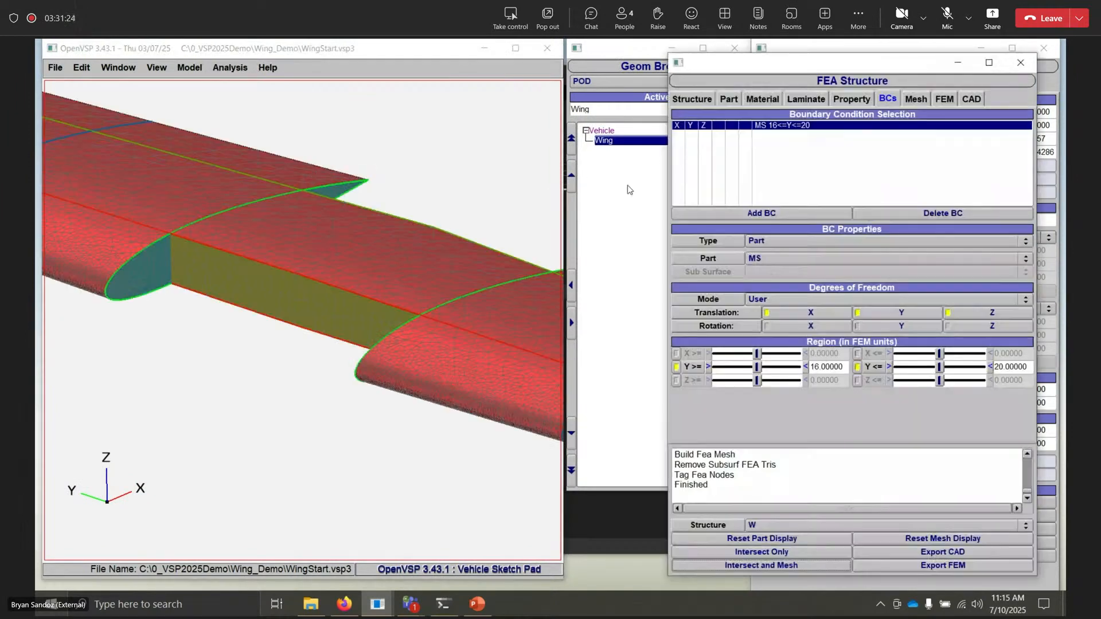
pyautogui.click(772, 216)
pyautogui.click(762, 240)
pyautogui.click(770, 254)
pyautogui.click(770, 258)
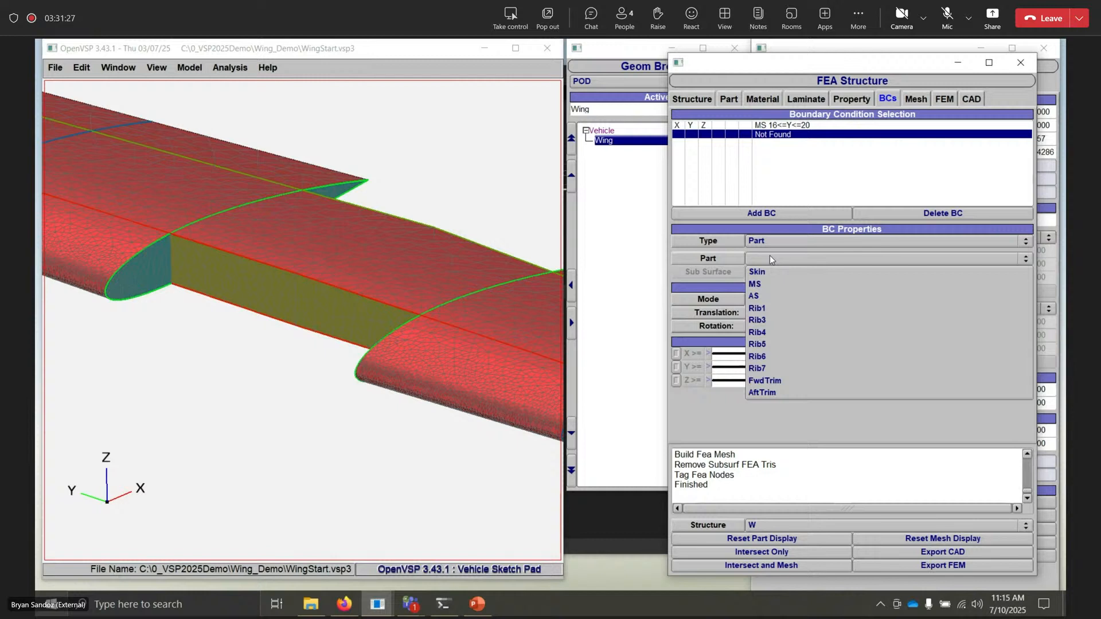
pyautogui.click(774, 285)
# - Constrain the X, Y and Z translations for the second MS boundary condition
pyautogui.click(809, 313)
pyautogui.click(910, 313)
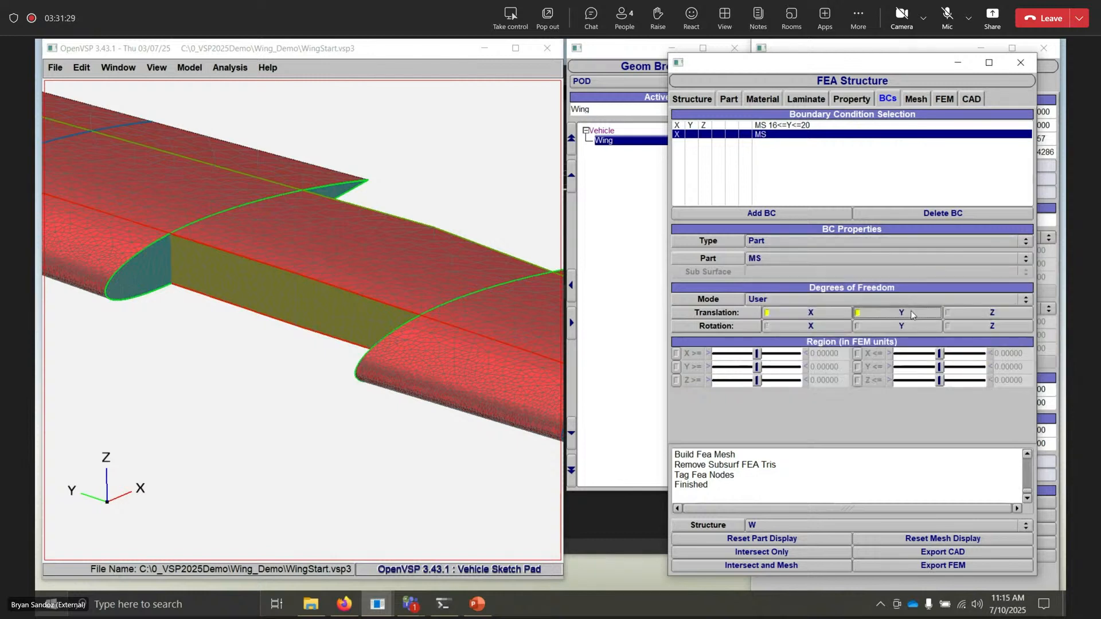
pyautogui.click(971, 311)
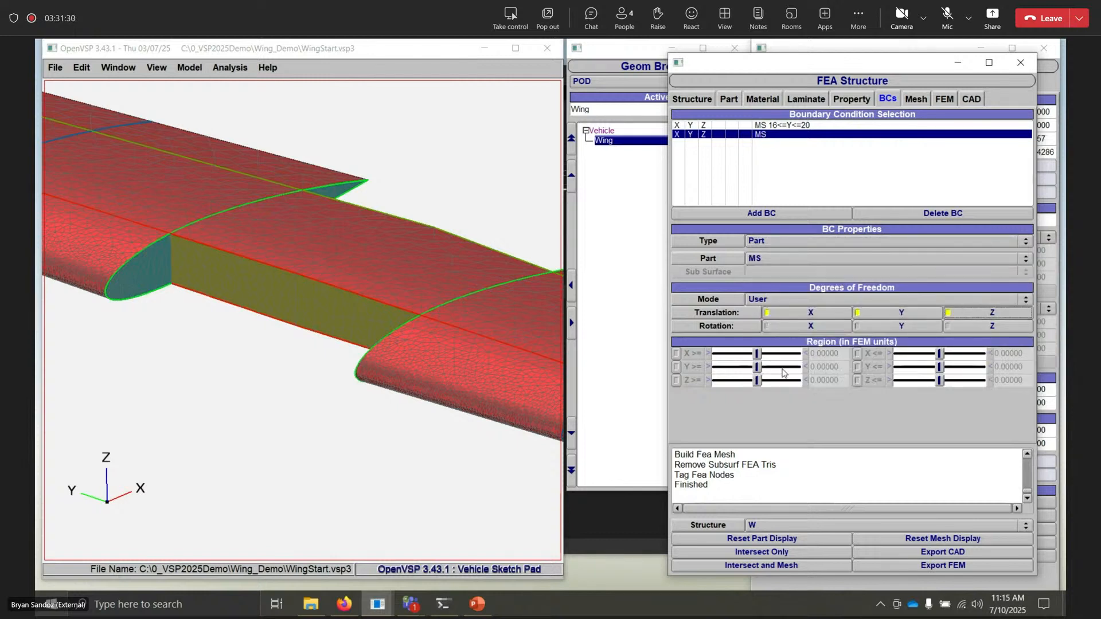
# - Limit the second MS boundary condition's region to Y values from -20 to -16 in FEM units
pyautogui.click(676, 367)
pyautogui.click(858, 366)
pyautogui.moveTo(840, 367); pyautogui.dragTo(805, 369)
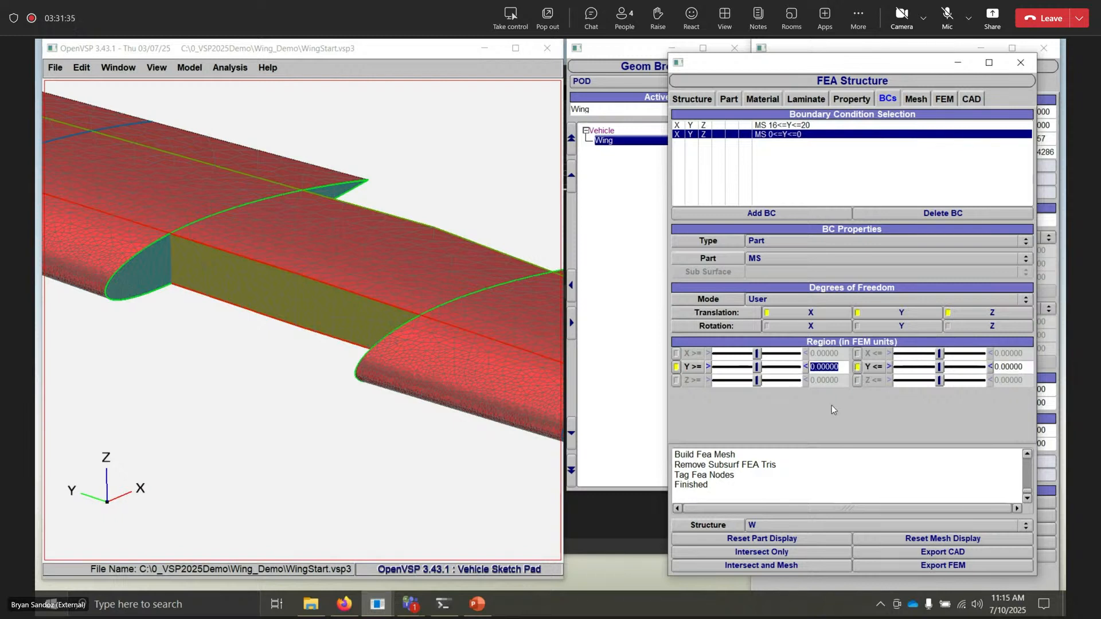
pyautogui.write('-20')
pyautogui.press('Return')
pyautogui.moveTo(1024, 367); pyautogui.dragTo(978, 370)
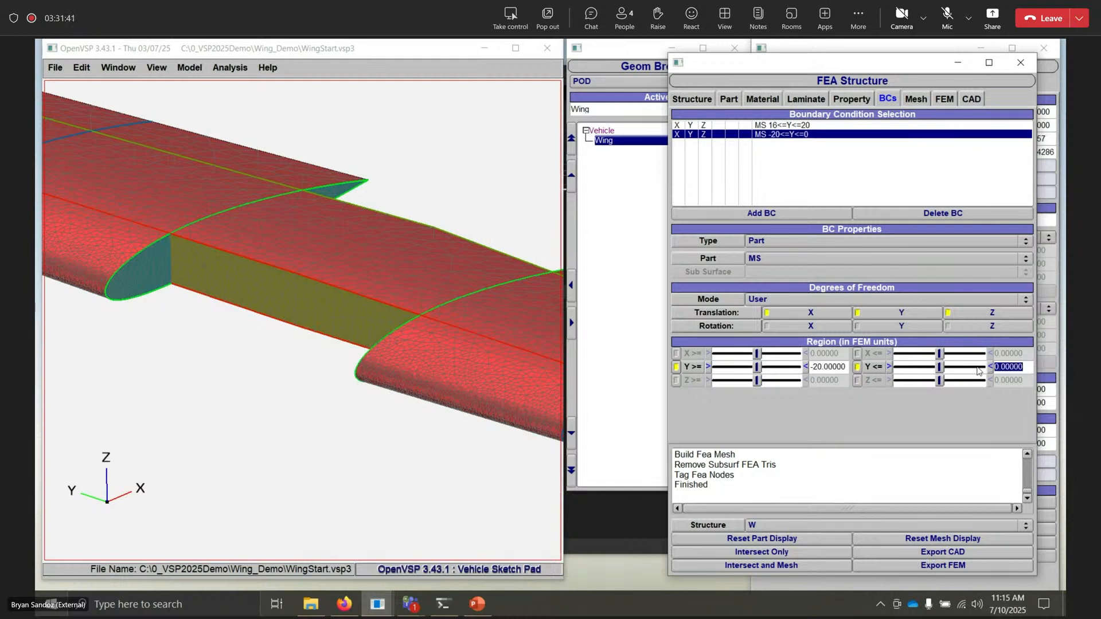
pyautogui.write('-16')
pyautogui.press('Return')
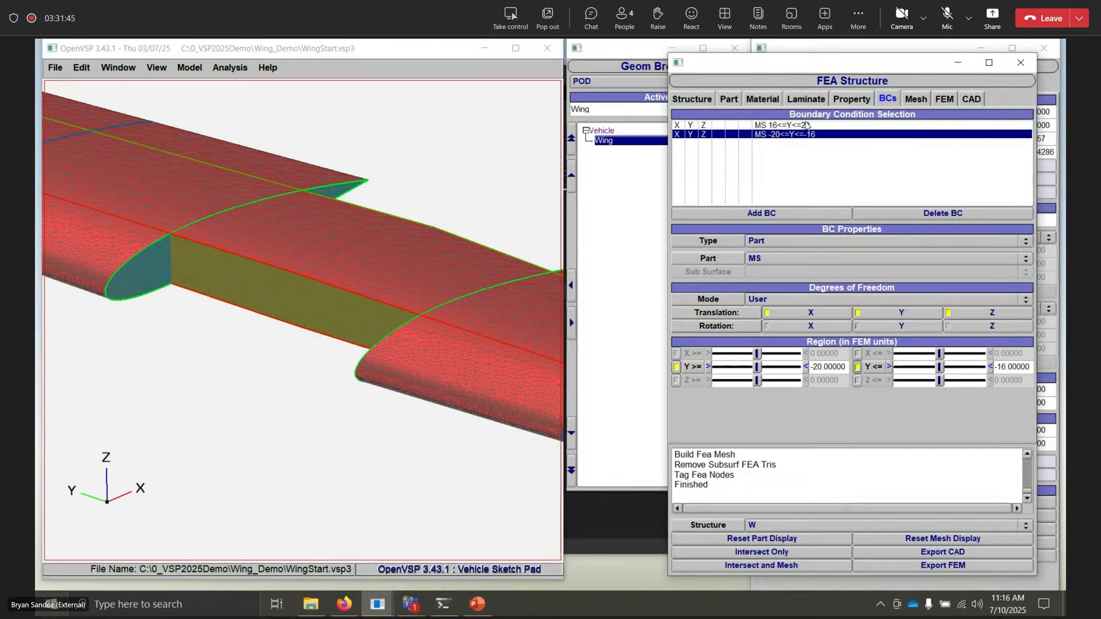
# - Add a third boundary condition of type Part and assign it to the AS spar
pyautogui.click(779, 216)
pyautogui.click(768, 243)
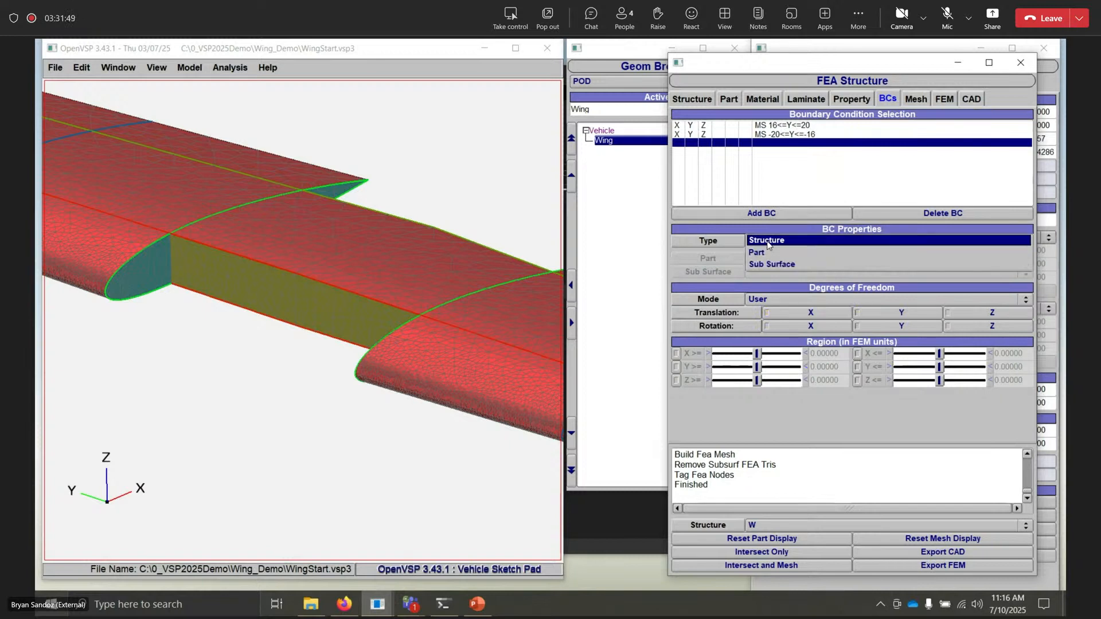
pyautogui.click(772, 254)
pyautogui.click(773, 257)
pyautogui.click(781, 296)
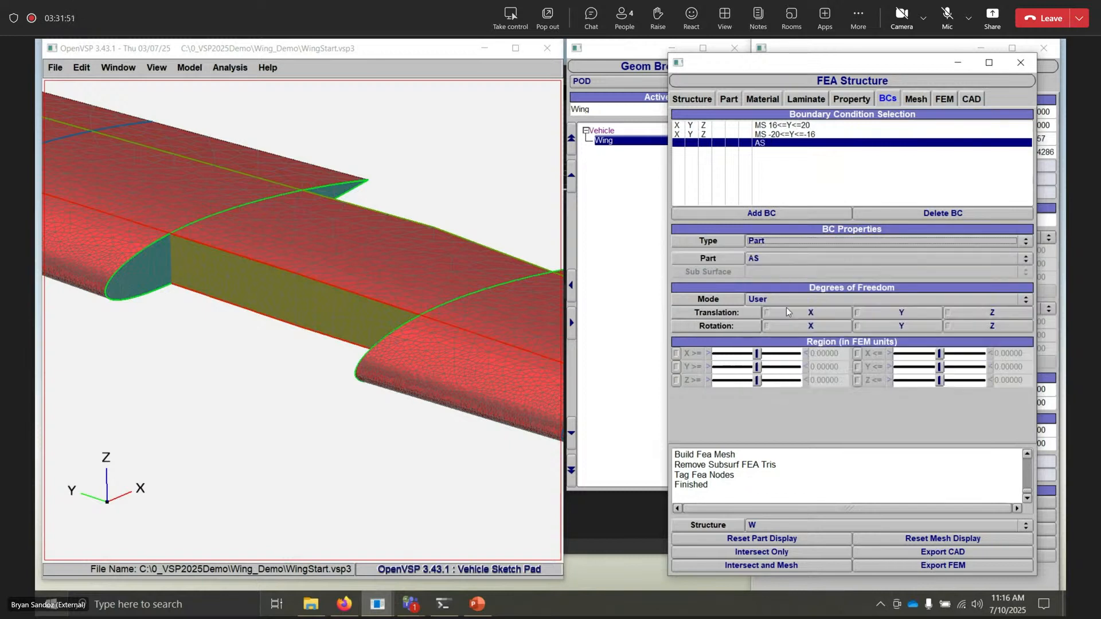
# - Constrain the X, Y and Z translations for the first AS boundary condition
pyautogui.click(809, 314)
pyautogui.click(901, 313)
pyautogui.click(991, 313)
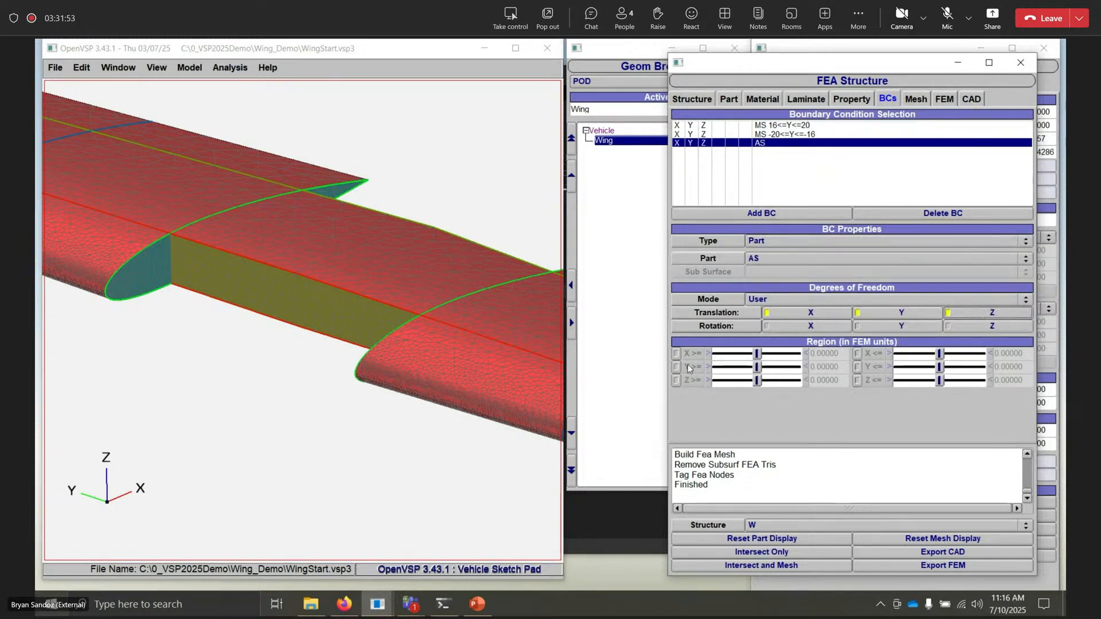
# - Limit the first AS boundary condition's region to Y values from 16 to 20 in FEM units
pyautogui.click(692, 367)
pyautogui.click(857, 367)
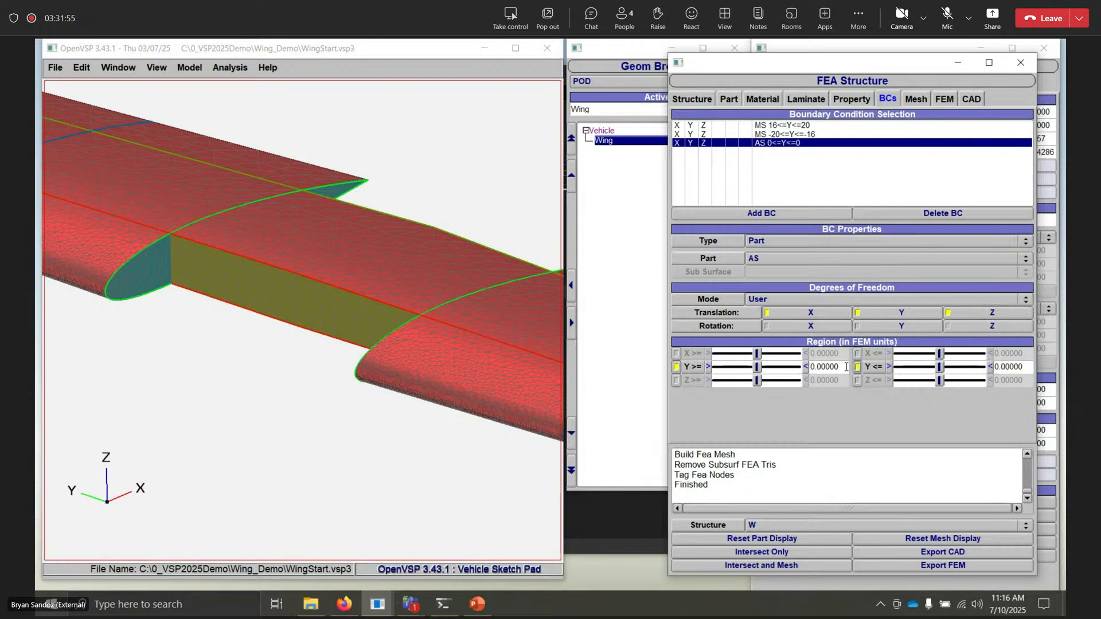
pyautogui.doubleClick(842, 366)
pyautogui.write('16')
pyautogui.press('Return')
pyautogui.moveTo(1023, 367); pyautogui.dragTo(980, 369)
pyautogui.write('20')
pyautogui.press('Return')
# - Add a fourth boundary condition of type Part on the AS spar and constrain its X, Y and Z translations
pyautogui.click(763, 215)
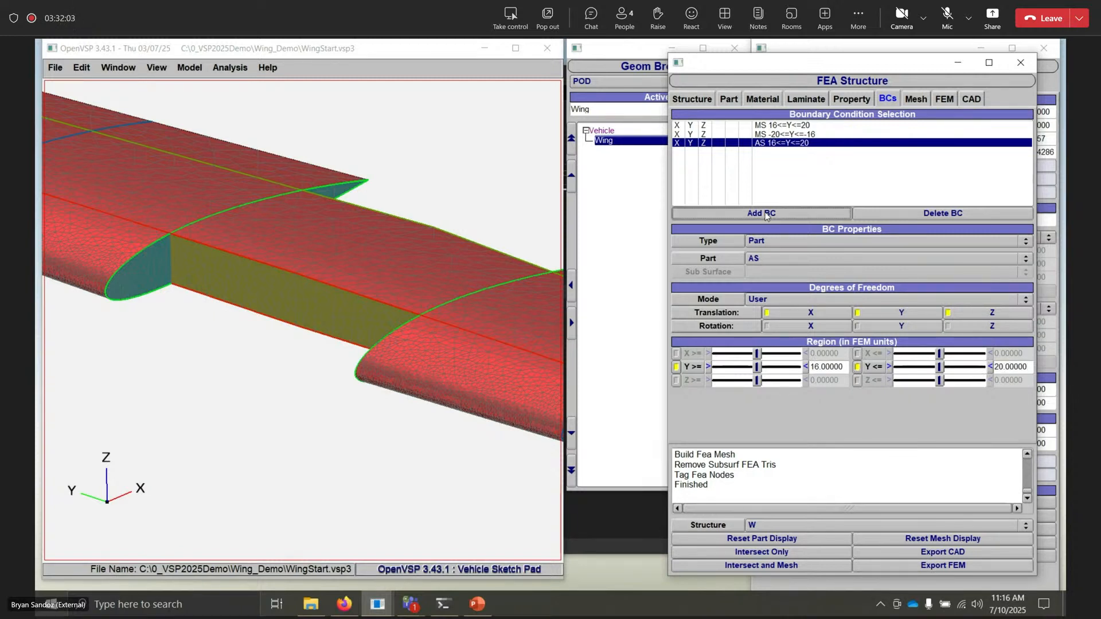
pyautogui.click(769, 241)
pyautogui.click(772, 255)
pyautogui.click(770, 259)
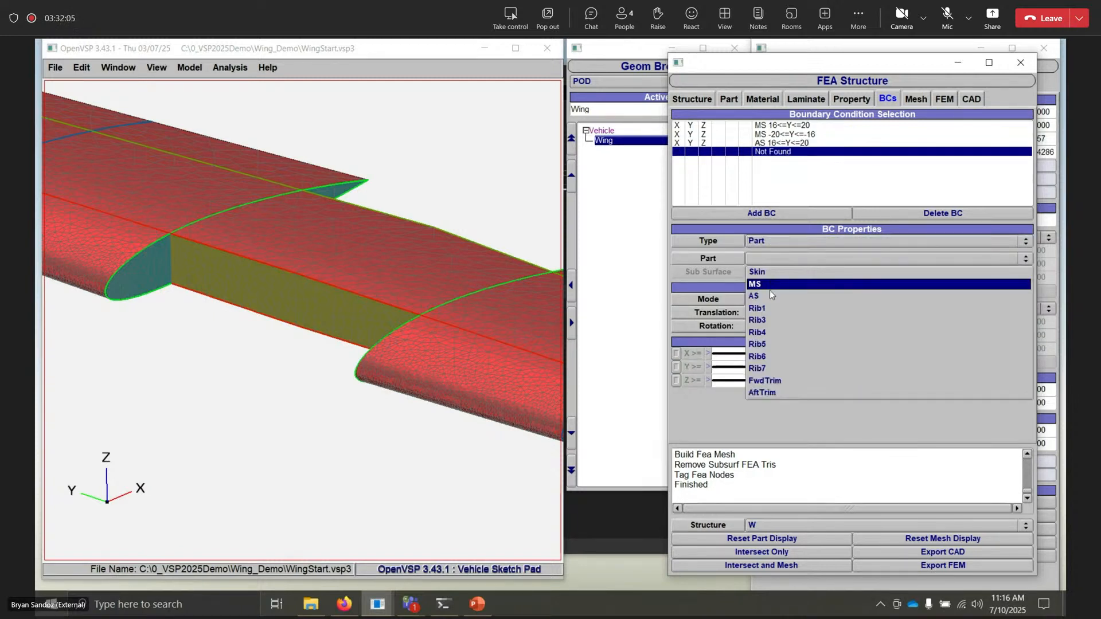
pyautogui.click(769, 296)
pyautogui.click(897, 312)
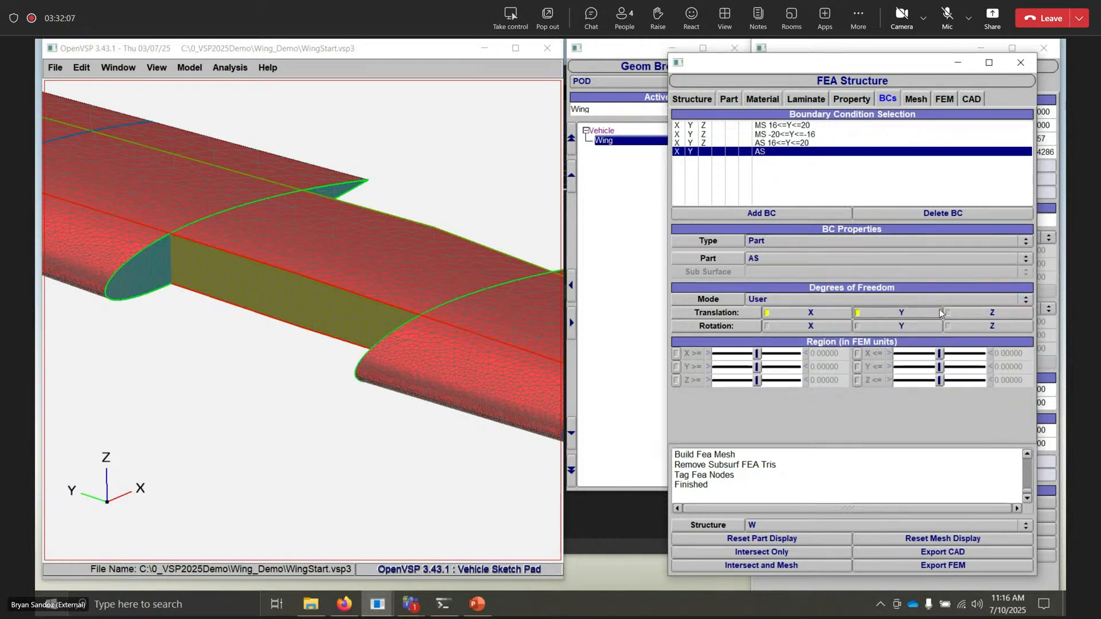
pyautogui.click(952, 311)
# - Limit the second AS boundary condition's region to Y values from -20 to -16 in FEM units
pyautogui.click(677, 367)
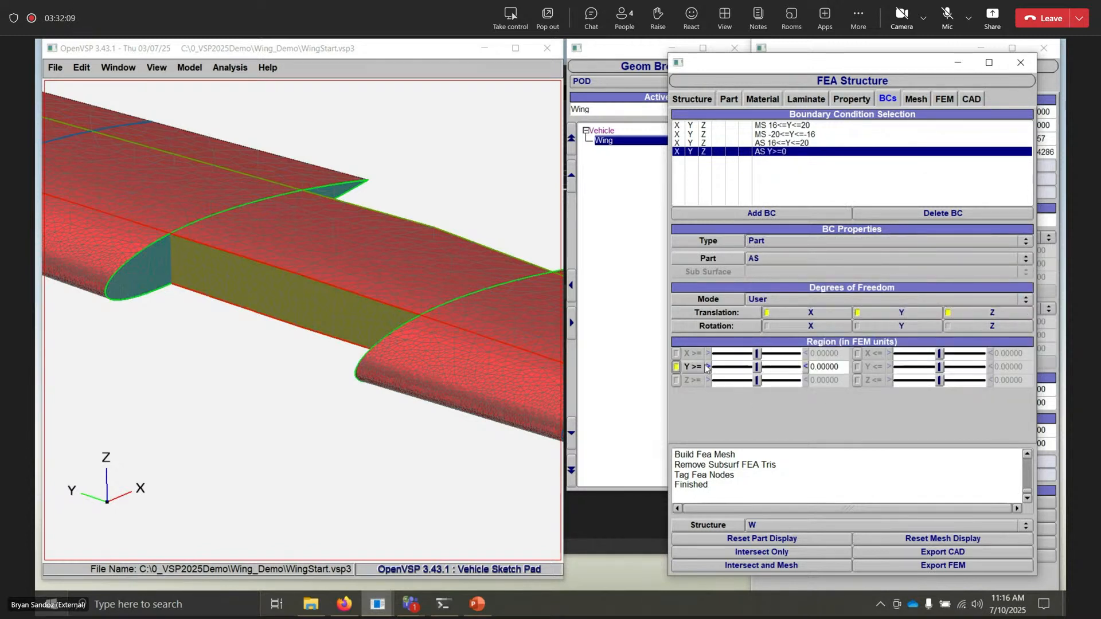
pyautogui.click(858, 367)
pyautogui.moveTo(840, 367); pyautogui.dragTo(790, 363)
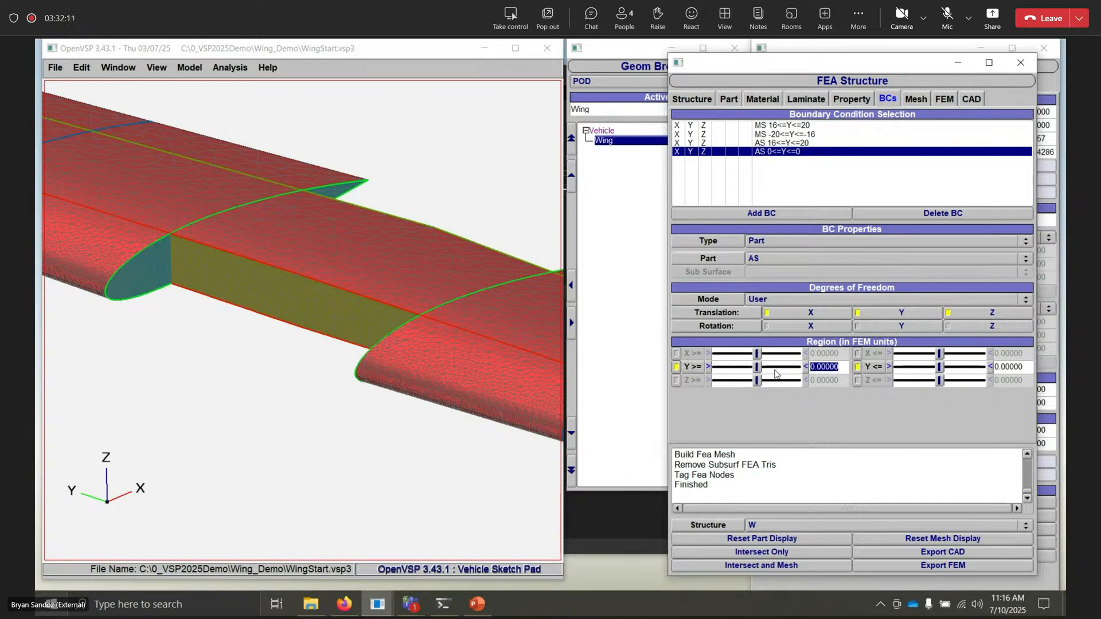
pyautogui.write('-20')
pyautogui.moveTo(1028, 372); pyautogui.dragTo(954, 370)
pyautogui.write('-16')
pyautogui.press('Return')
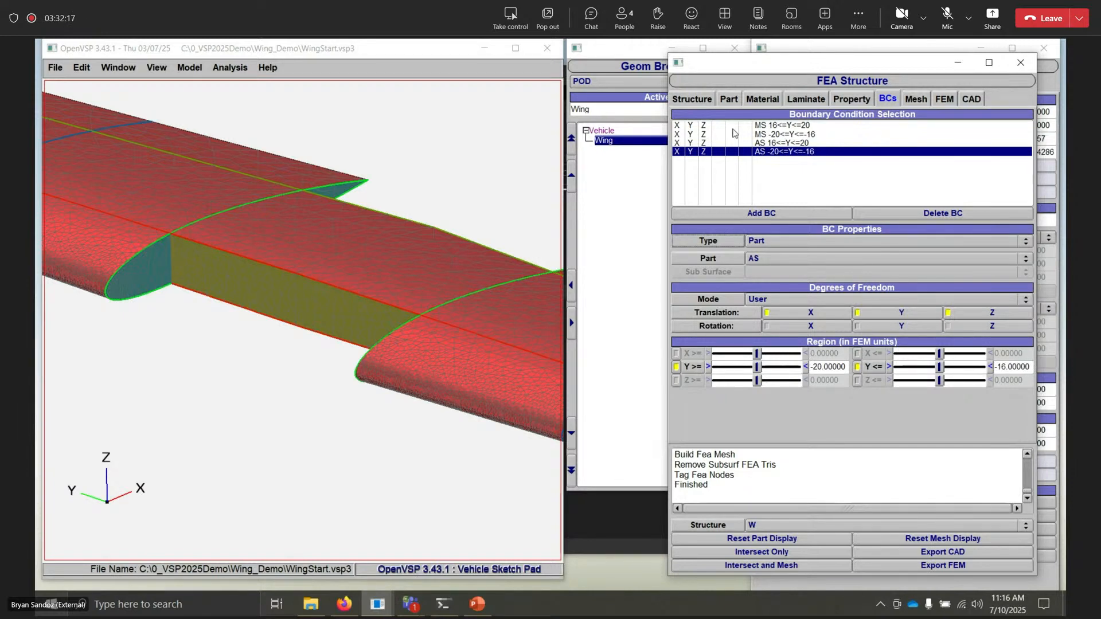
# - Intersect and mesh the wing structure again, close the FEA Structure window and open FEA Assembly
pyautogui.click(797, 566)
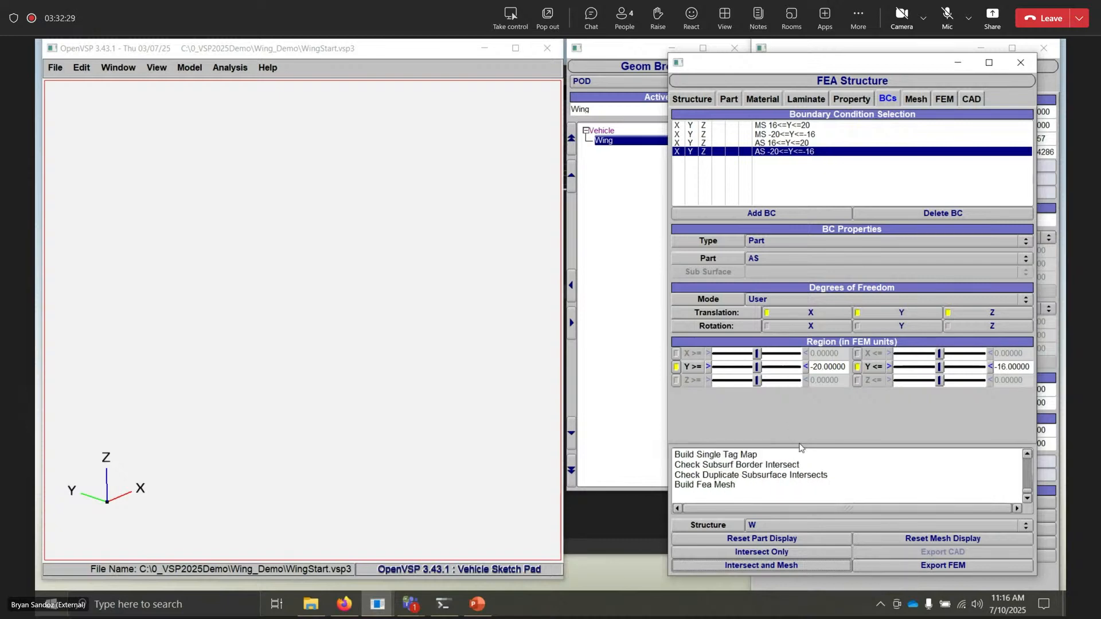
pyautogui.click(1021, 62)
pyautogui.click(230, 68)
pyautogui.moveTo(261, 186)
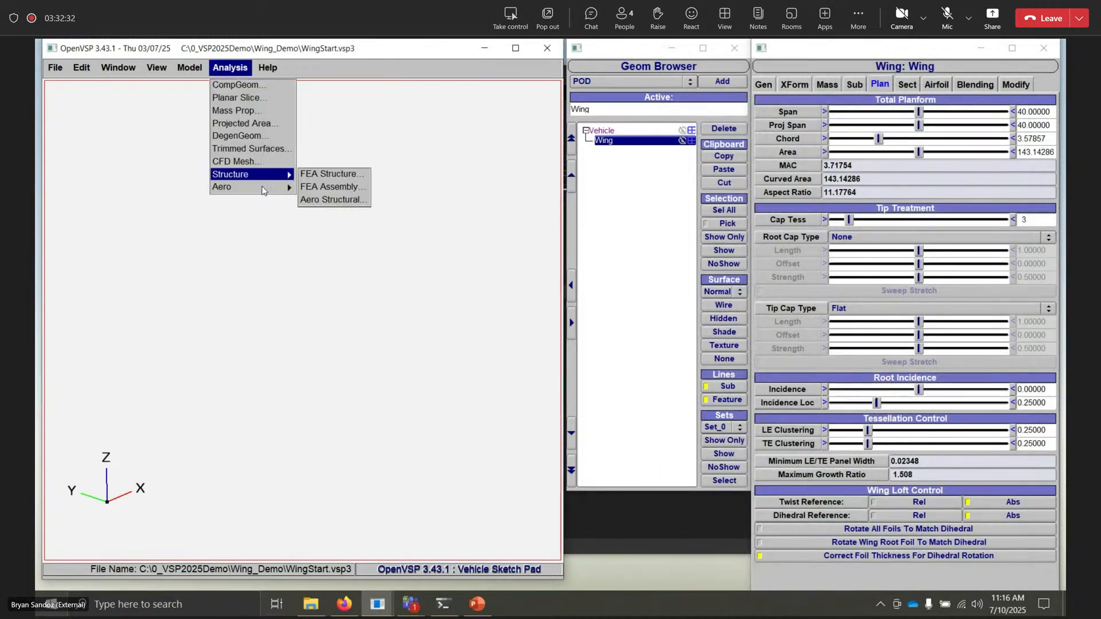
pyautogui.click(328, 187)
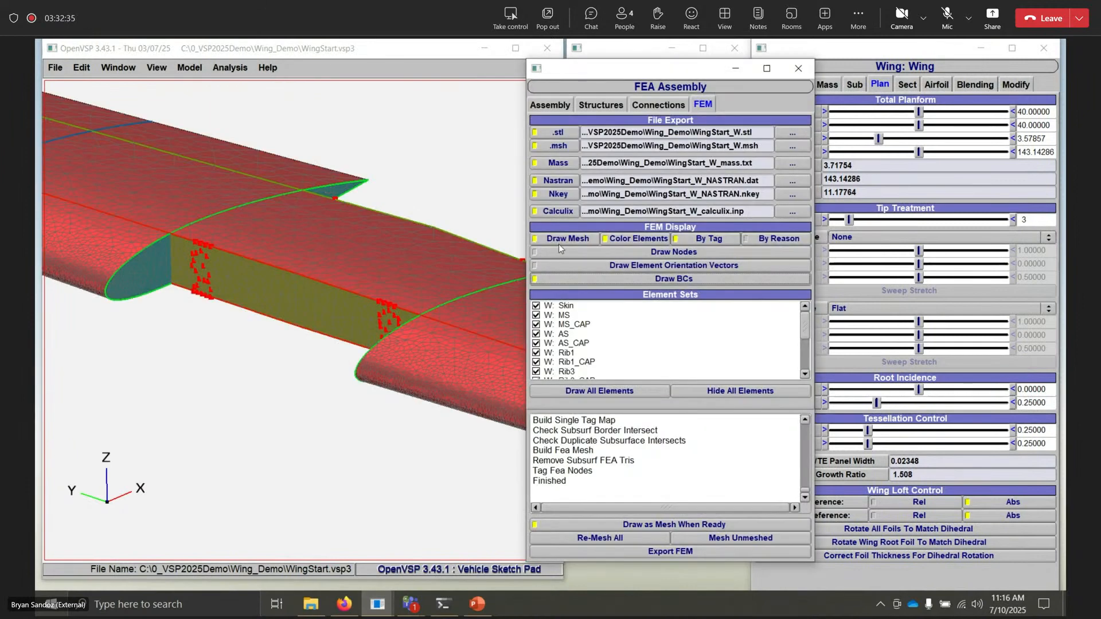
# - Examine the boundary condition nodes on the main and aft spars from the front and rear of the wing
pyautogui.moveTo(201, 327); pyautogui.dragTo(177, 390)
pyautogui.moveTo(367, 328); pyautogui.dragTo(277, 351)
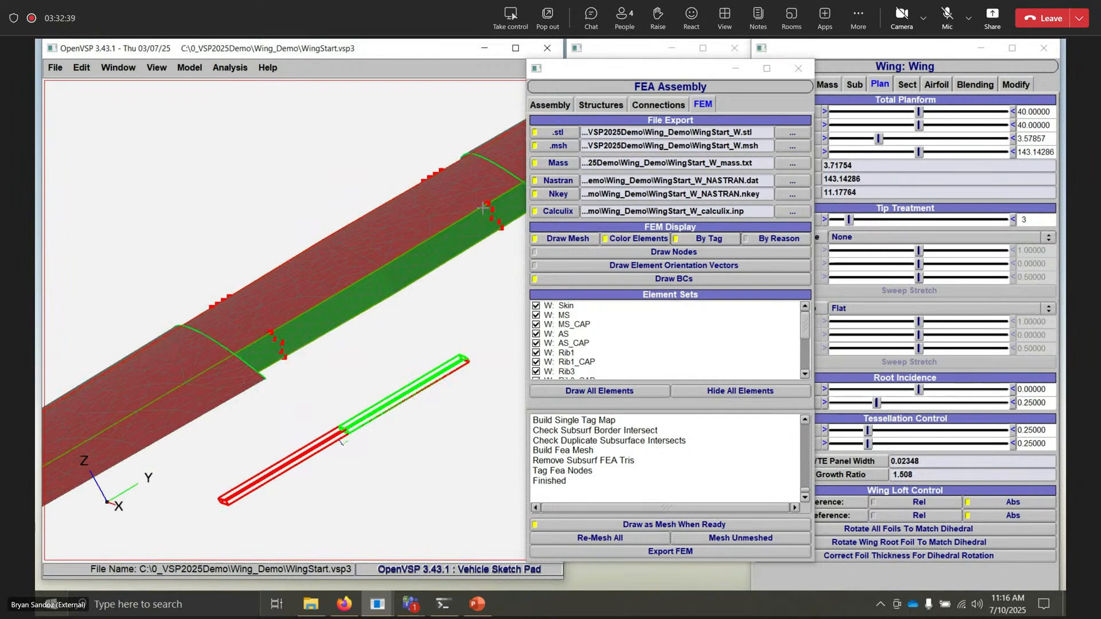
pyautogui.moveTo(196, 303); pyautogui.dragTo(217, 195)
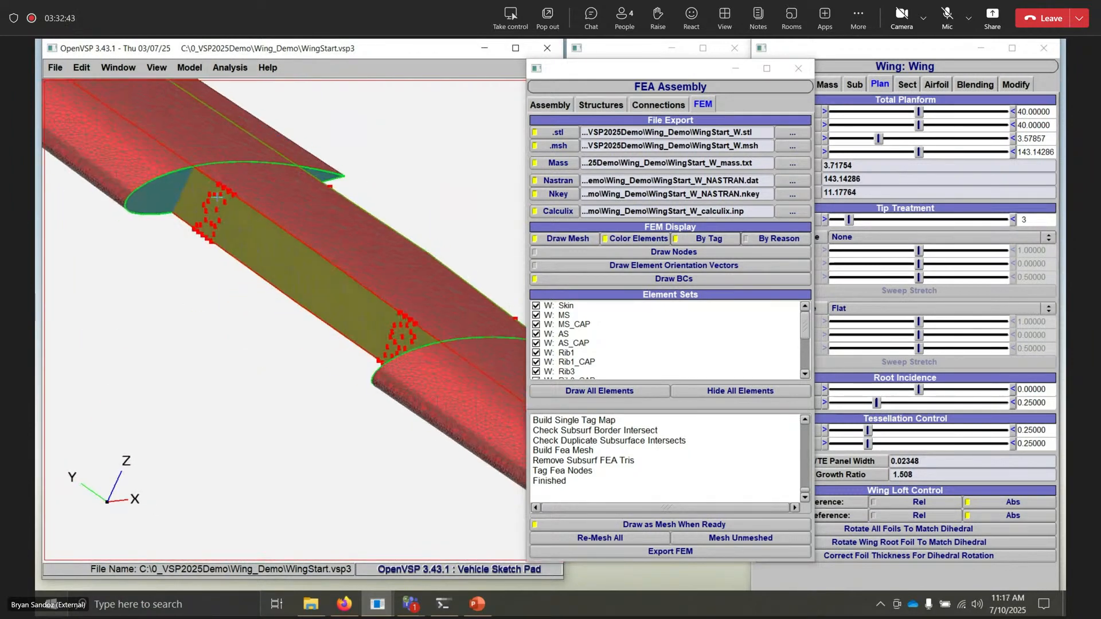
pyautogui.moveTo(329, 310); pyautogui.dragTo(176, 177)
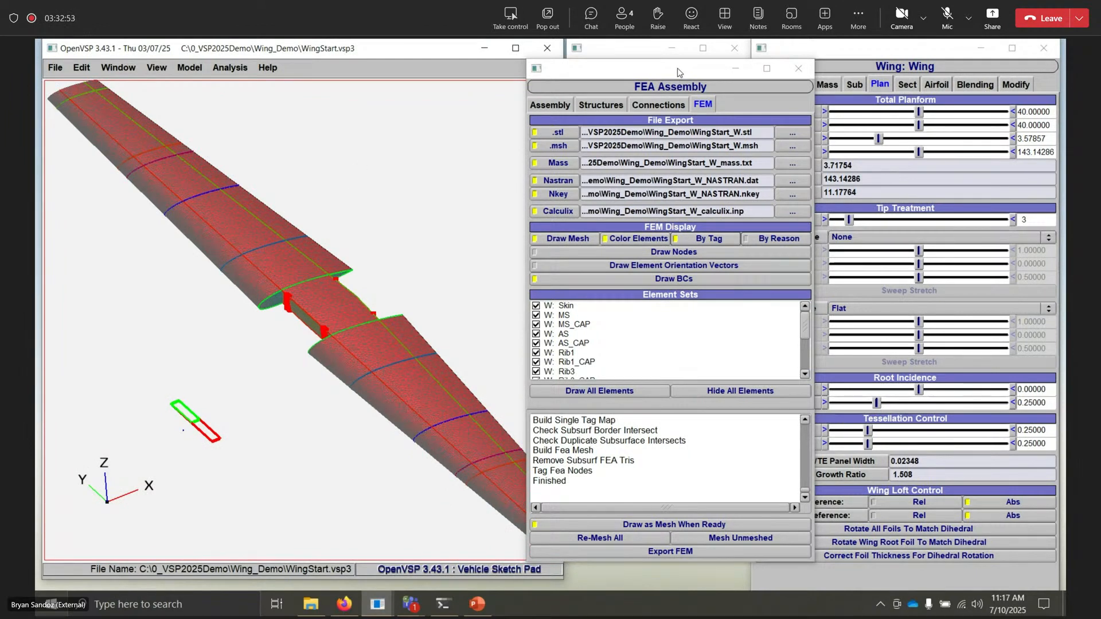
# - Export the wing assembly's FEM files and check the total assembly mass in the output log
pyautogui.moveTo(381, 295); pyautogui.dragTo(330, 268)
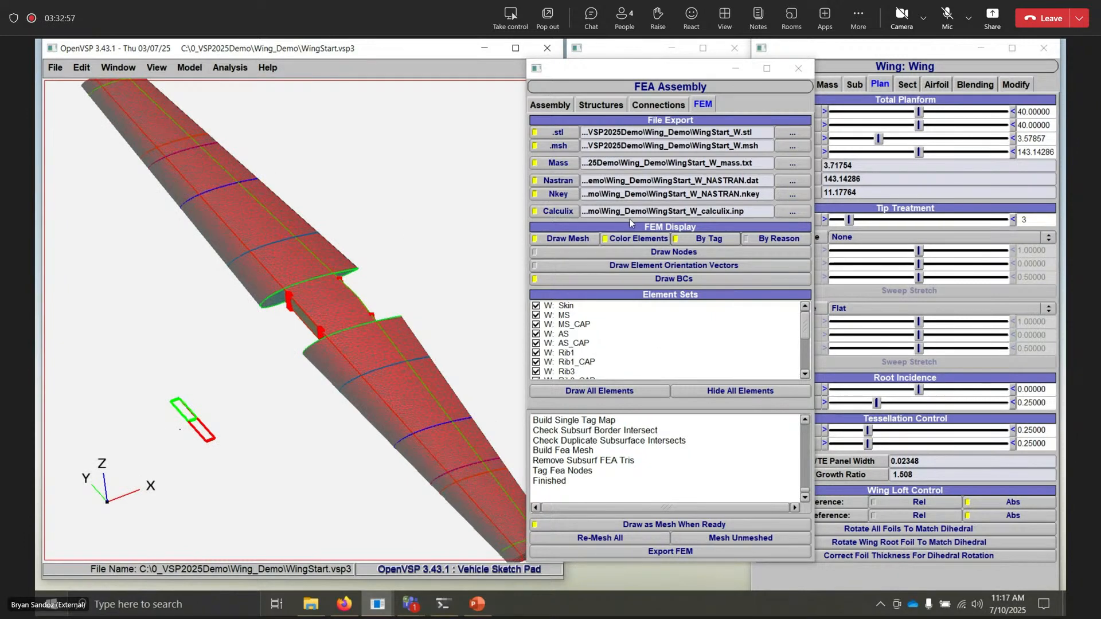
pyautogui.moveTo(657, 70); pyautogui.dragTo(734, 58)
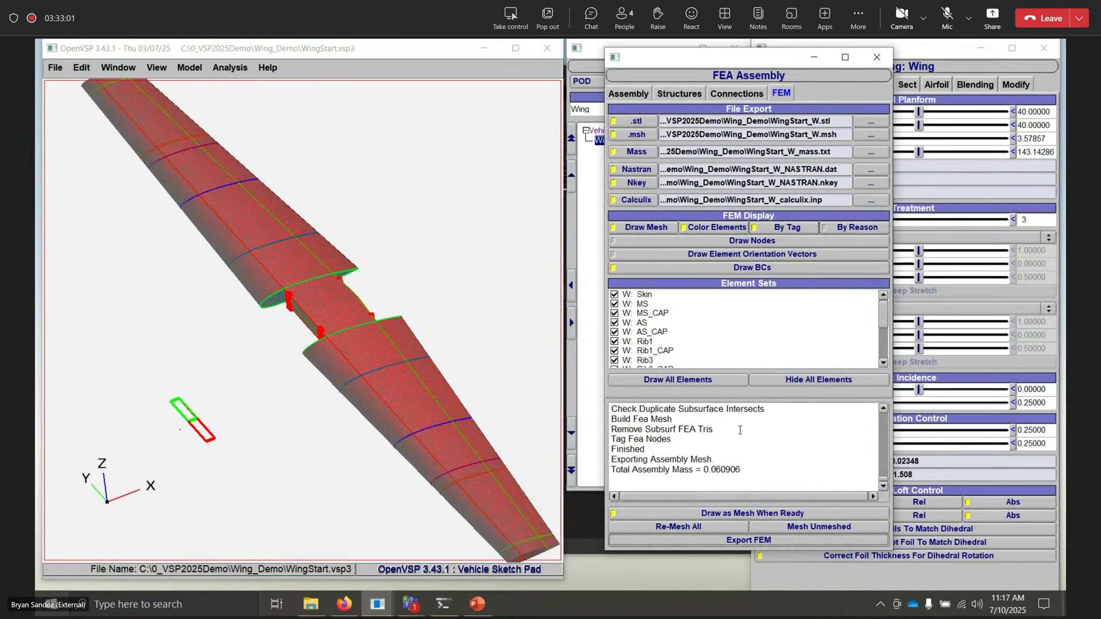
pyautogui.moveTo(704, 472)
pyautogui.mouseDown()
pyautogui.moveTo(749, 471)
pyautogui.moveTo(702, 461)
pyautogui.moveTo(706, 471)
pyautogui.mouseUp()
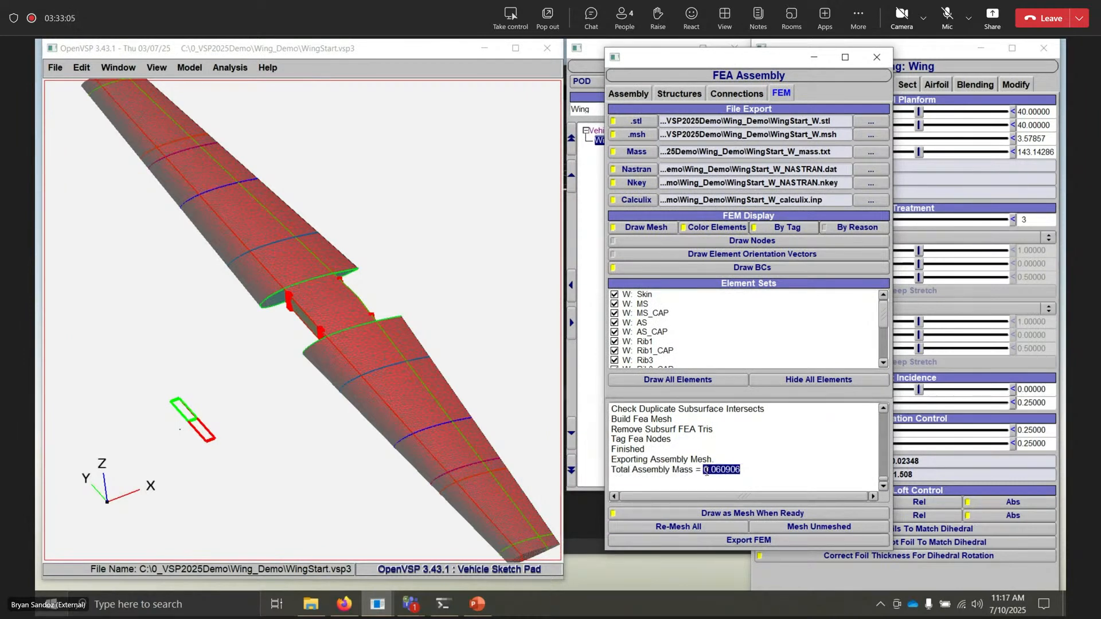
pyautogui.click(721, 474)
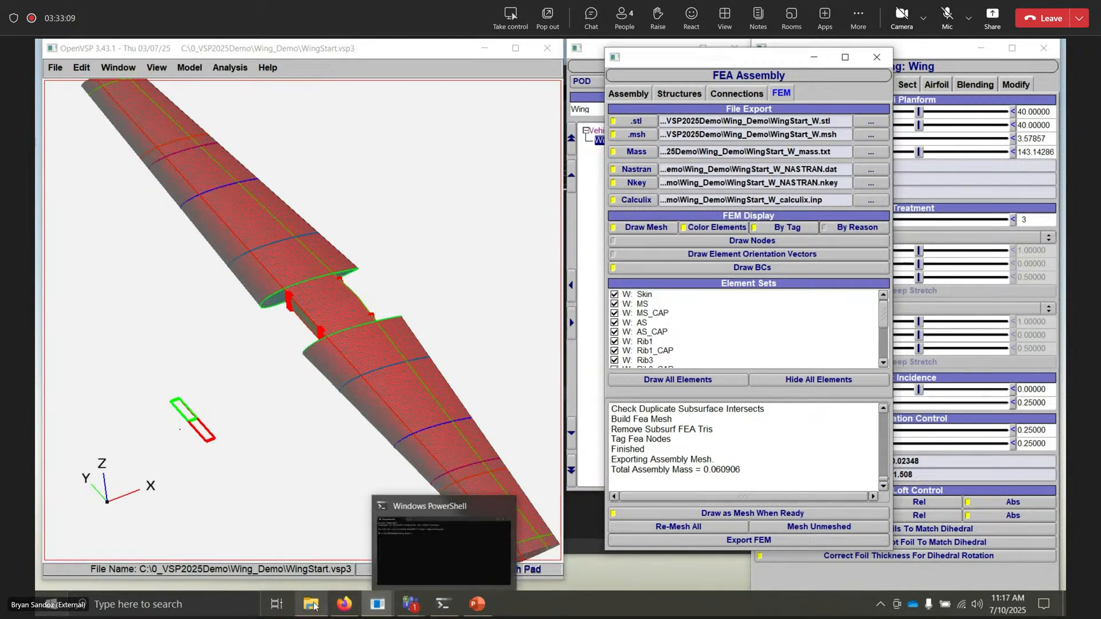
# - Search the computer for "py" and launch the pyNastran GUI
pyautogui.click(189, 610)
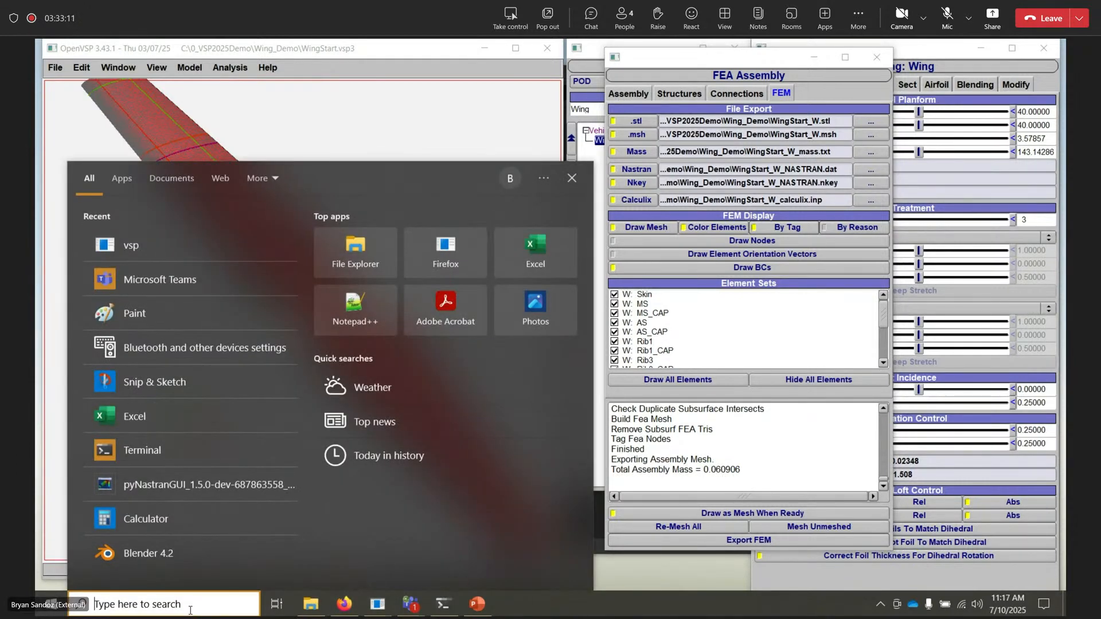
pyautogui.write('py')
pyautogui.click(199, 235)
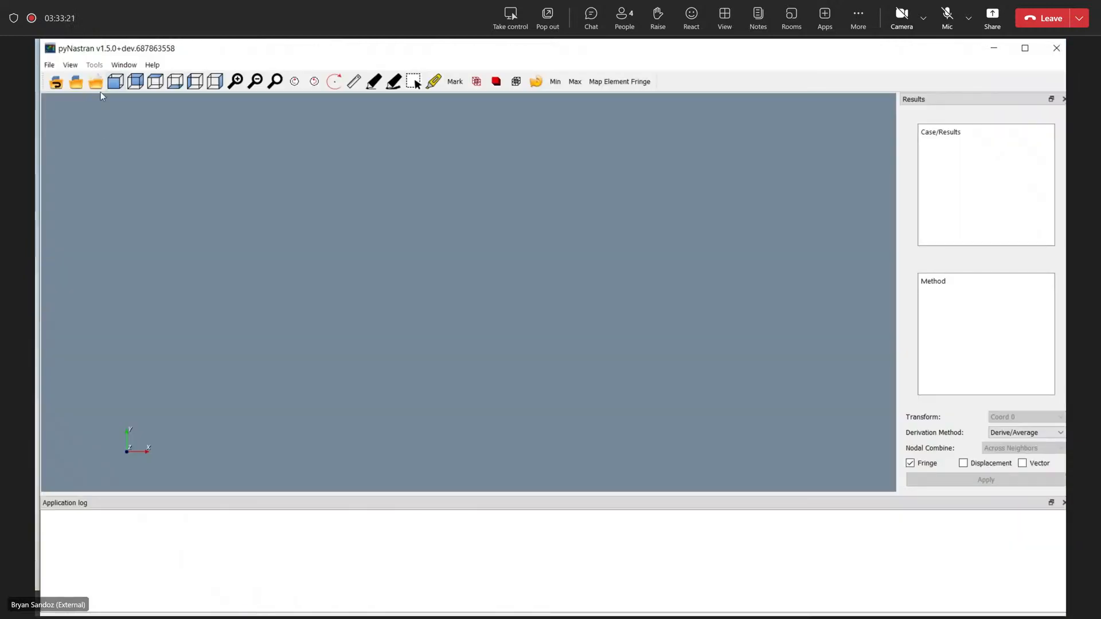
# - Load the Nastran geometry file WingStart_W_NASTRAN.bdf from the Wing_Demo folder
pyautogui.click(76, 83)
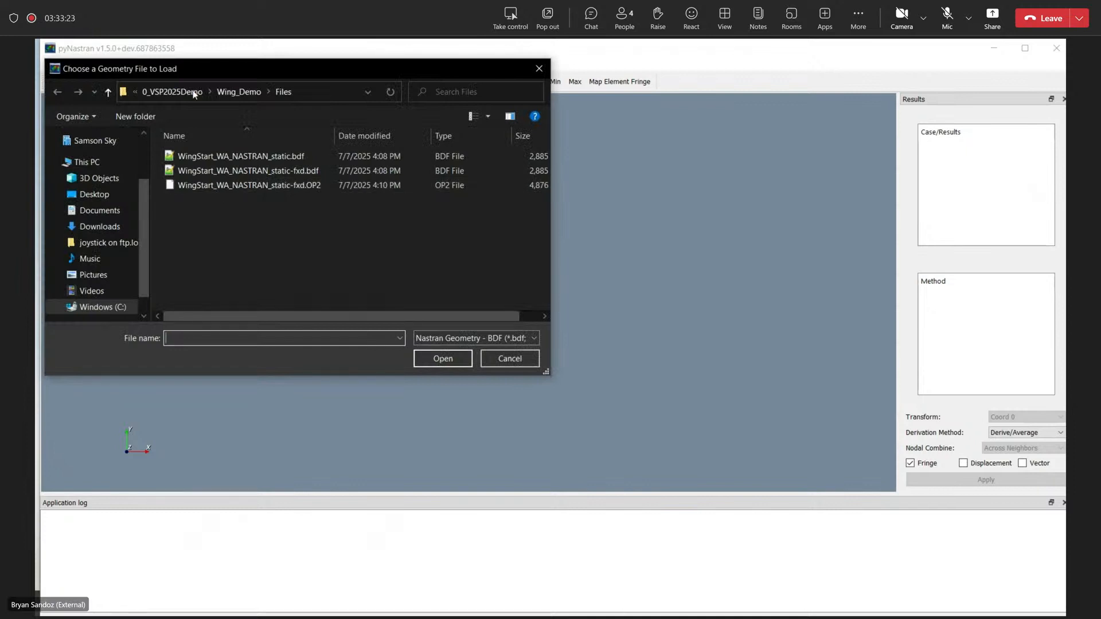
pyautogui.click(233, 92)
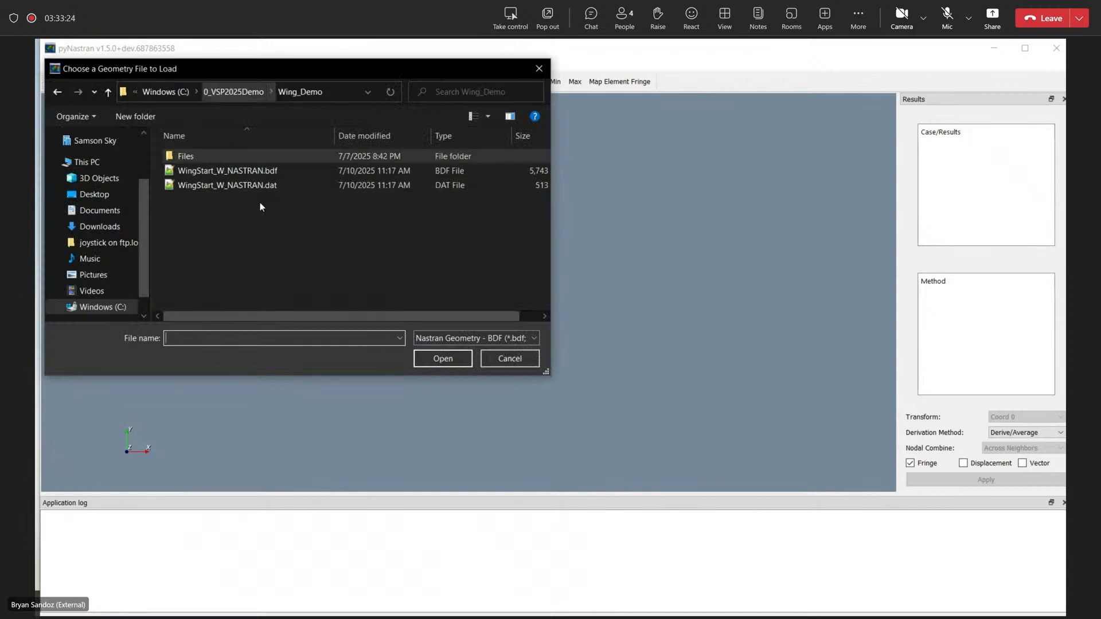
pyautogui.click(264, 171)
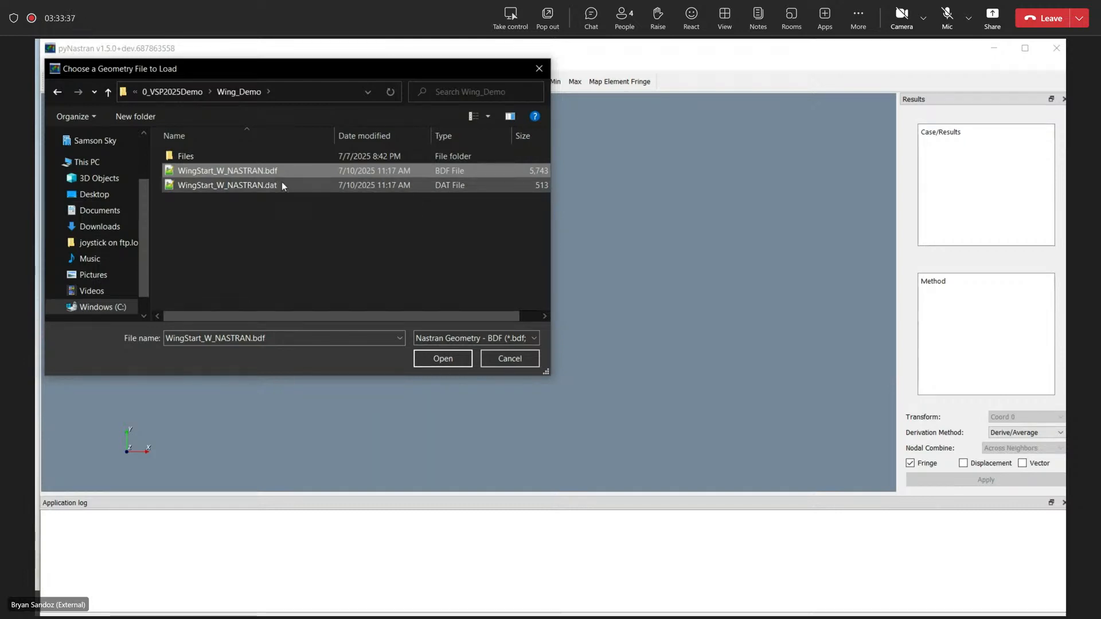
pyautogui.click(454, 365)
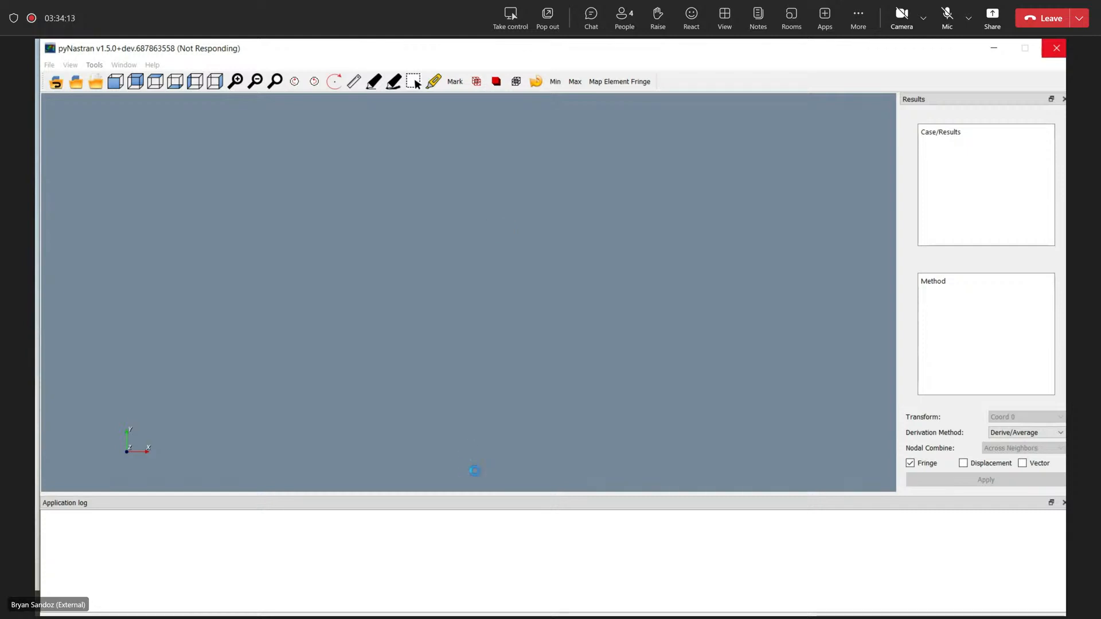
# - Switch to the PowerPoint presentation and view slide 4 with the example mesh quality check metrics
pyautogui.press('super')
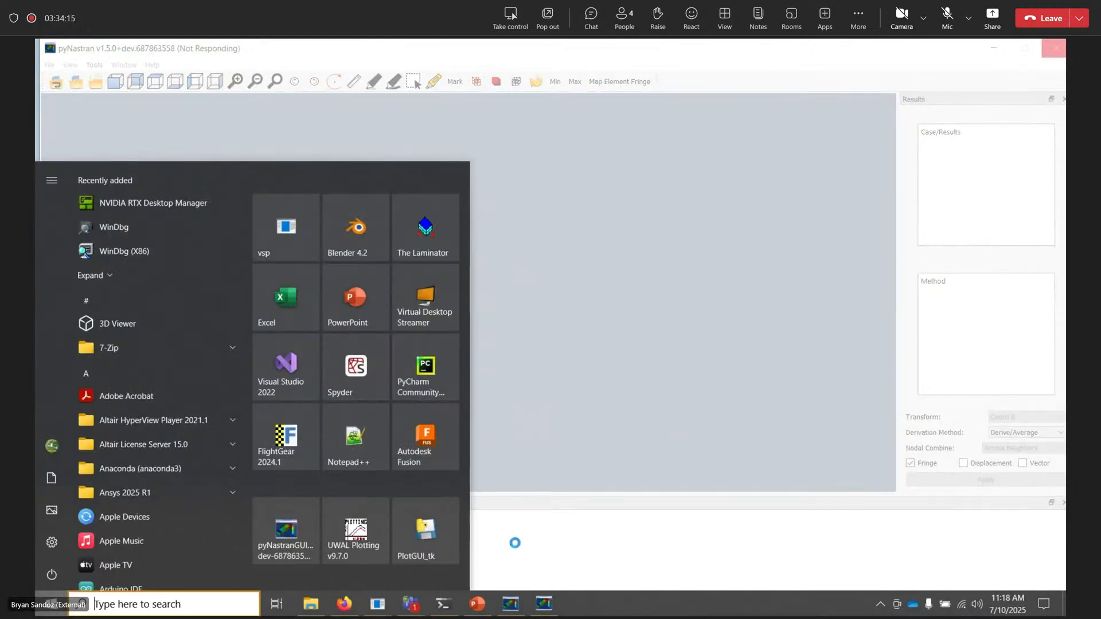
pyautogui.click(478, 605)
pyautogui.click(142, 377)
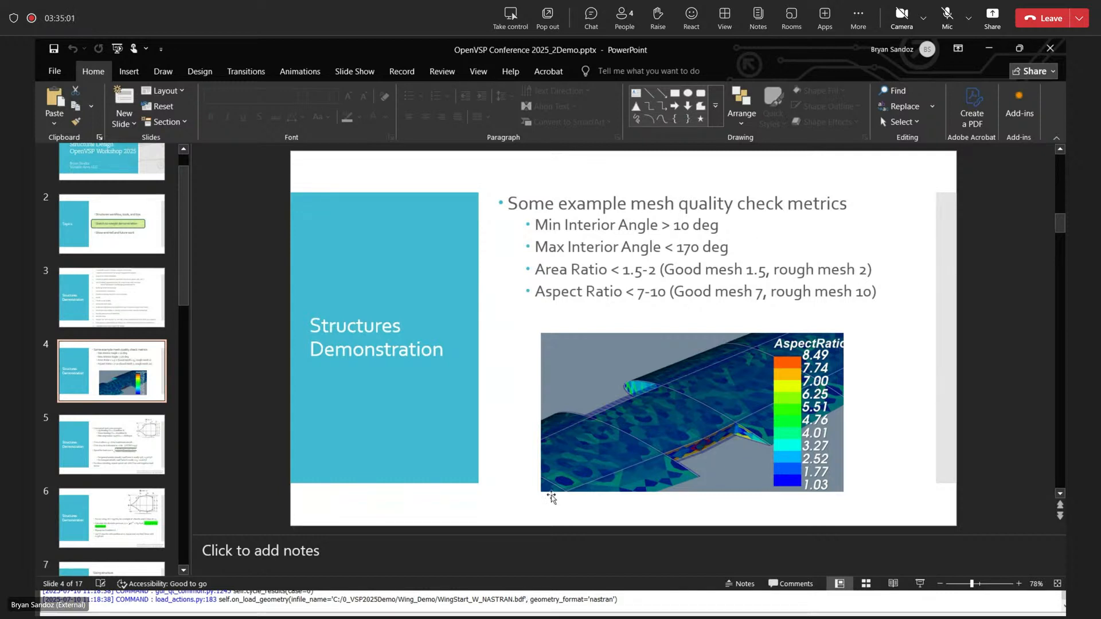
# - Switch back to the loaded wing model in pyNastran and apply the PropertyID geometry result as the fringe
pyautogui.press('super')
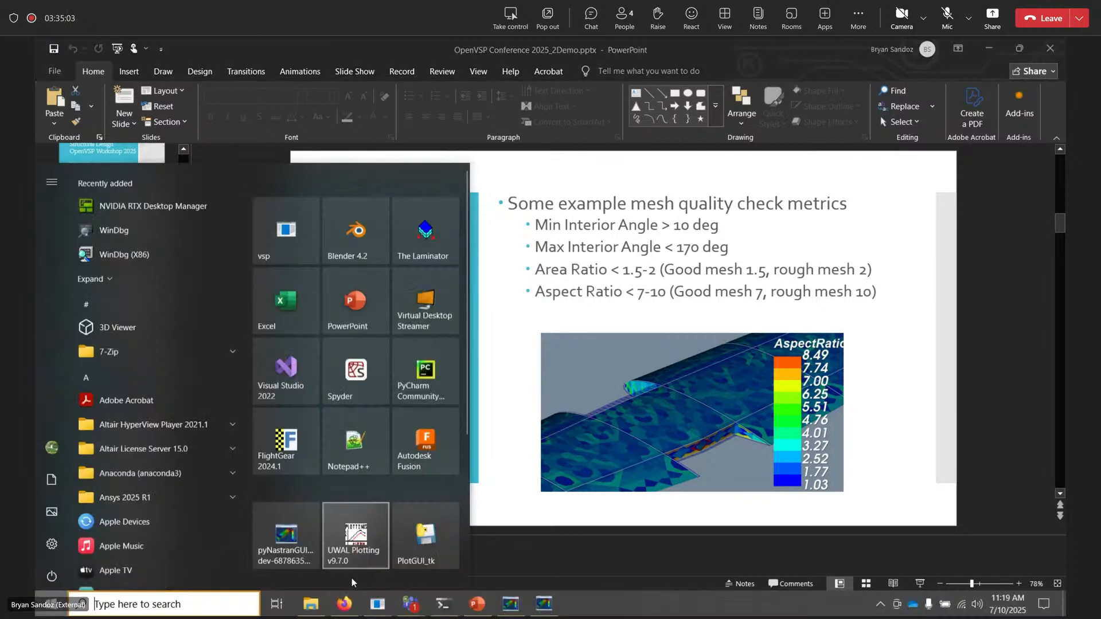
pyautogui.click(546, 603)
pyautogui.moveTo(577, 349); pyautogui.dragTo(563, 304)
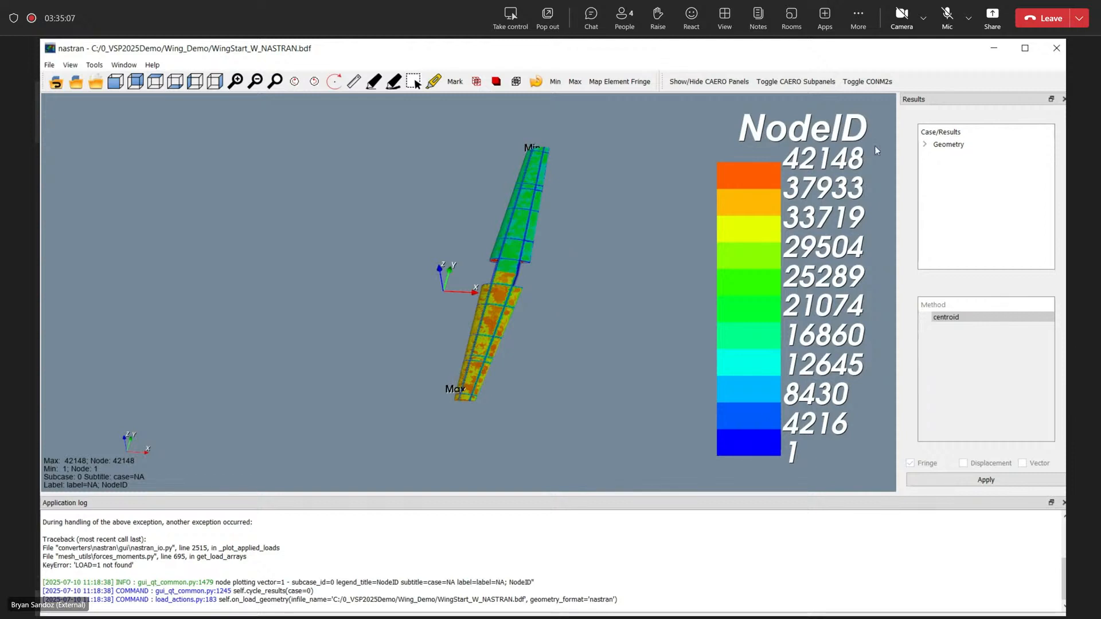
pyautogui.click(925, 144)
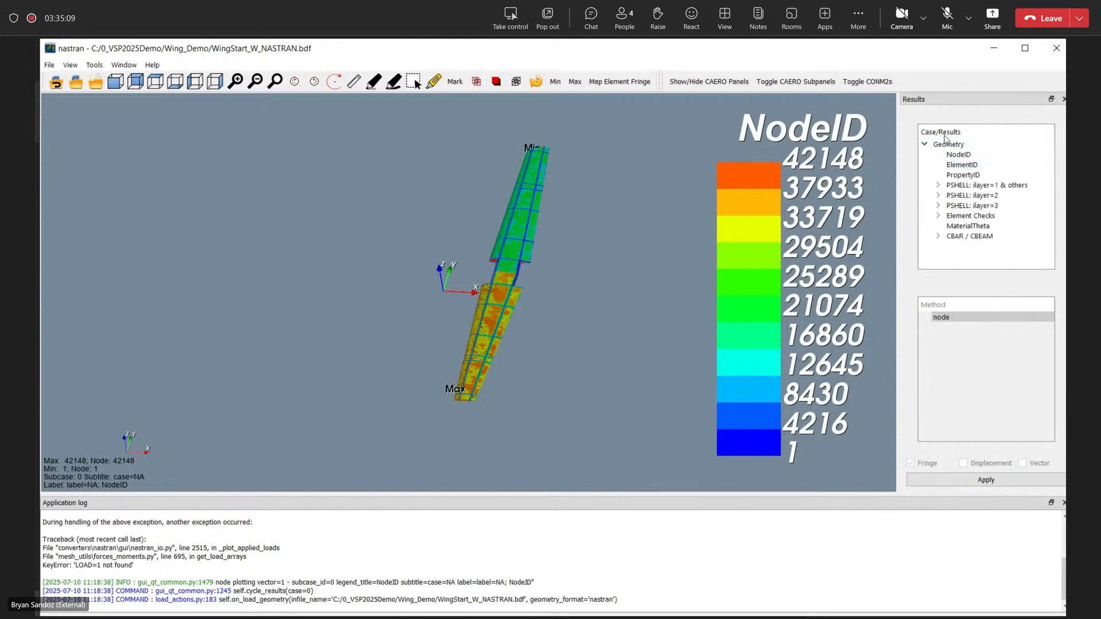
pyautogui.rightClick(925, 175)
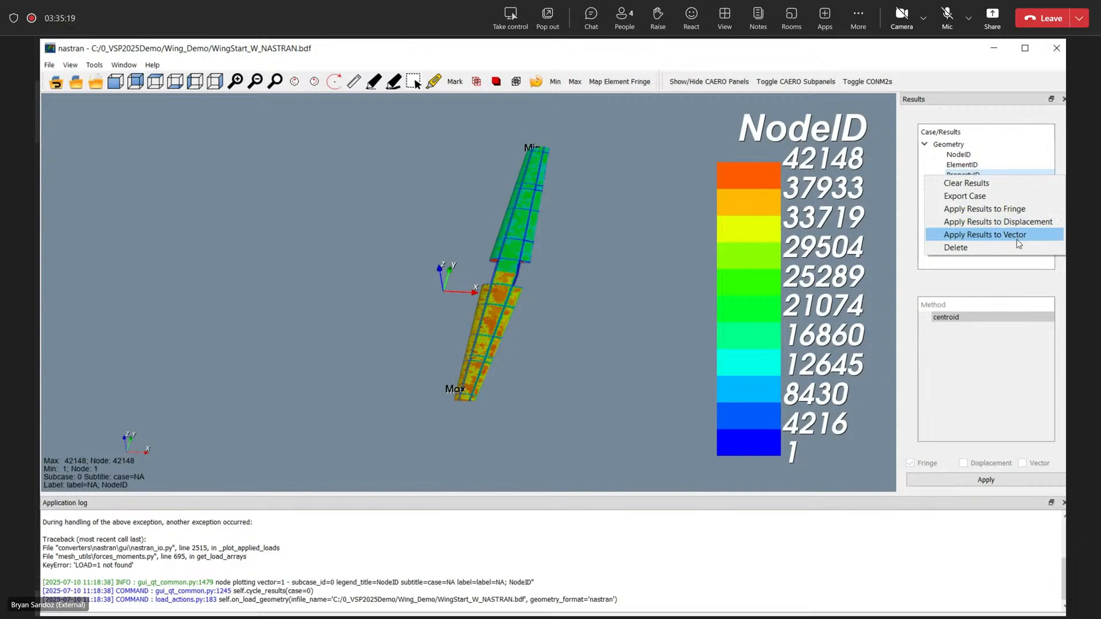
pyautogui.click(1008, 210)
# - Set the opacity of the main geometry group to 0.20 in the geometry properties
pyautogui.moveTo(543, 295)
pyautogui.mouseDown()
pyautogui.moveTo(580, 265)
pyautogui.moveTo(526, 309)
pyautogui.moveTo(618, 321)
pyautogui.moveTo(525, 283)
pyautogui.mouseUp()
pyautogui.scroll(5, 525, 283)
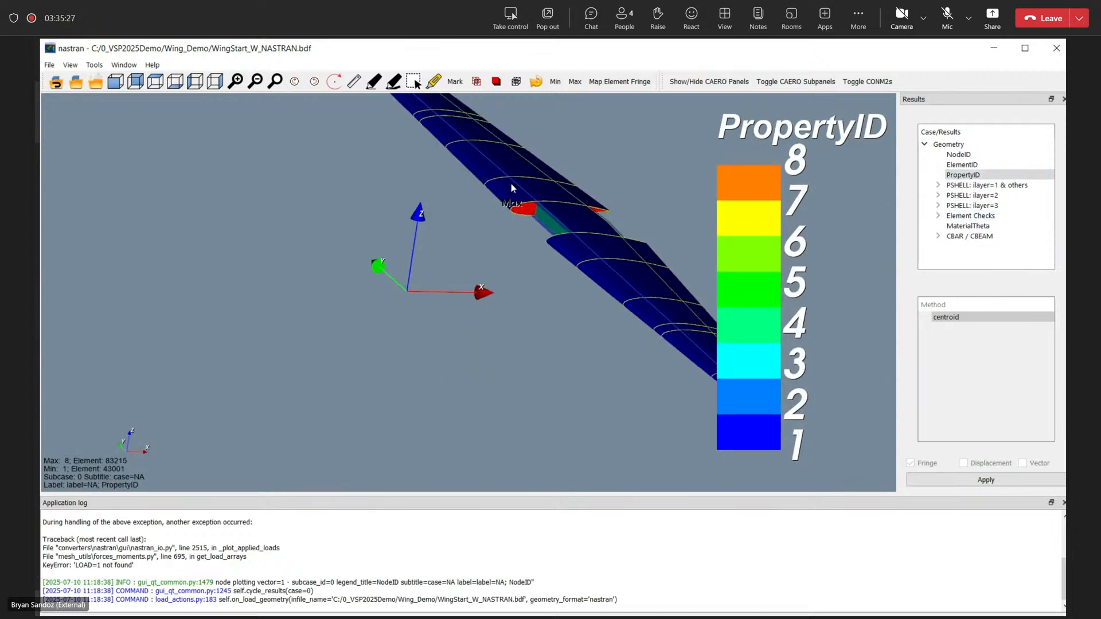
pyautogui.scroll(-2, 511, 184)
pyautogui.scroll(1, 507, 180)
pyautogui.moveTo(486, 160); pyautogui.dragTo(510, 210)
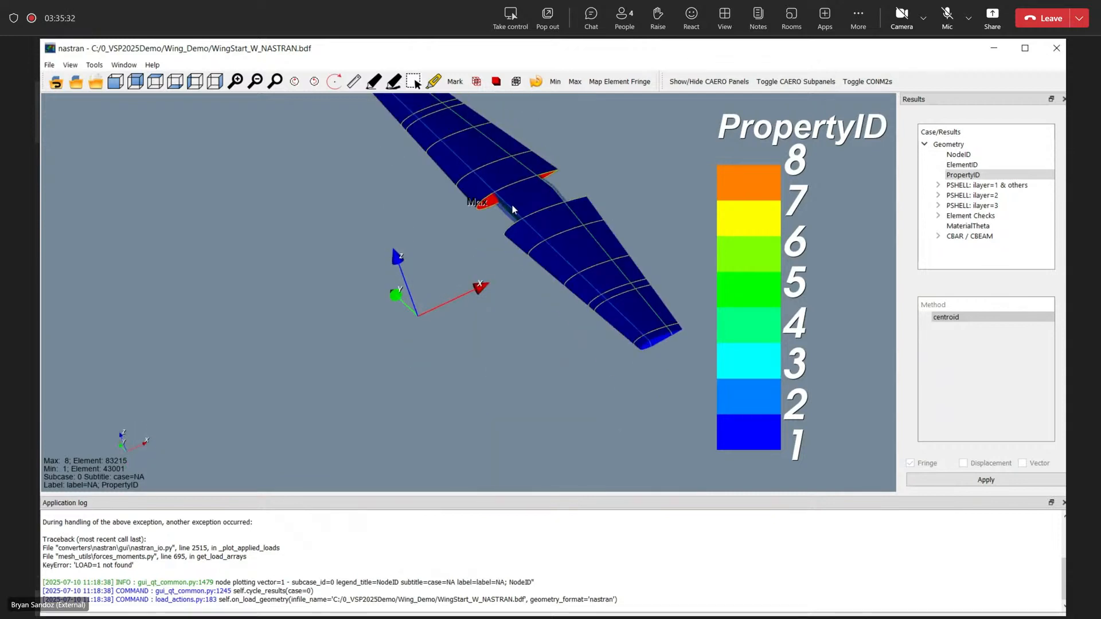
pyautogui.click(70, 64)
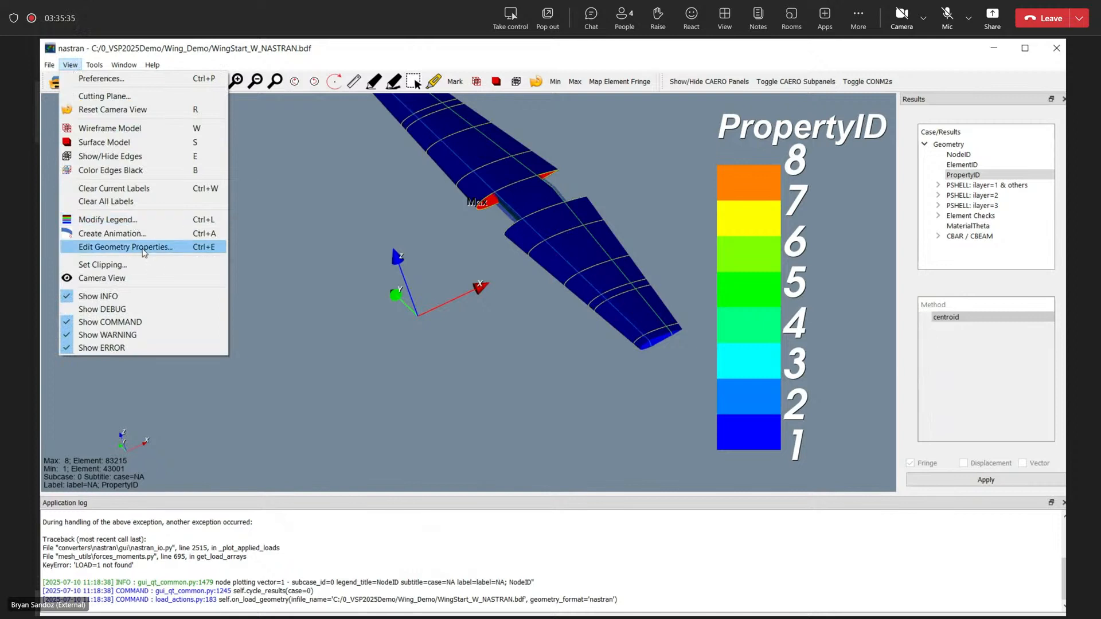
pyautogui.click(144, 253)
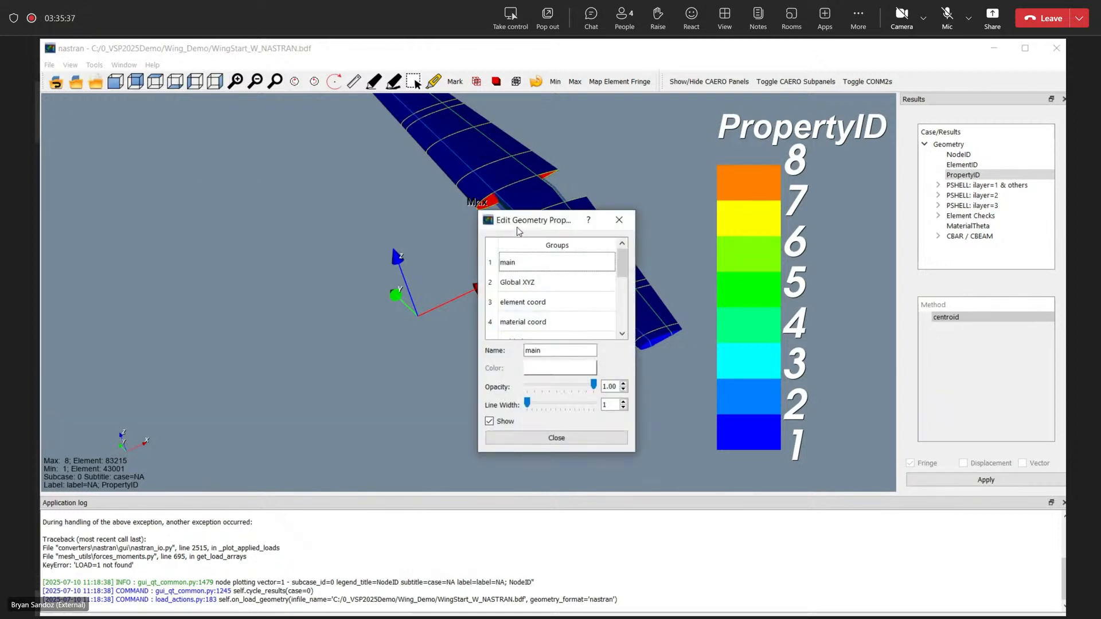
pyautogui.moveTo(545, 219); pyautogui.dragTo(221, 165)
pyautogui.click(205, 209)
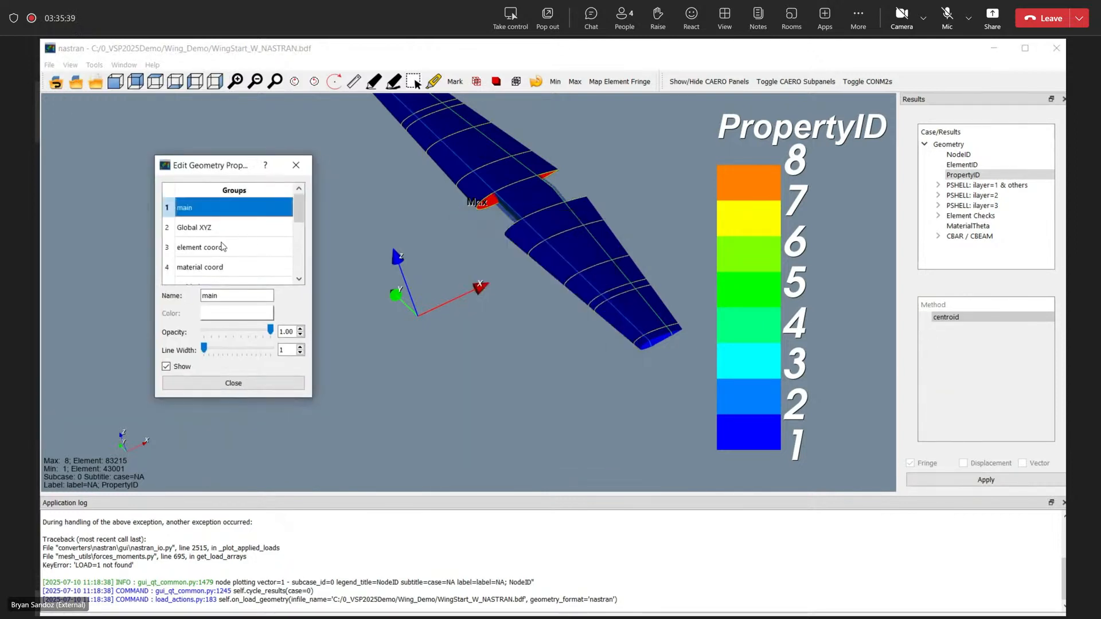
pyautogui.moveTo(271, 330); pyautogui.dragTo(211, 337)
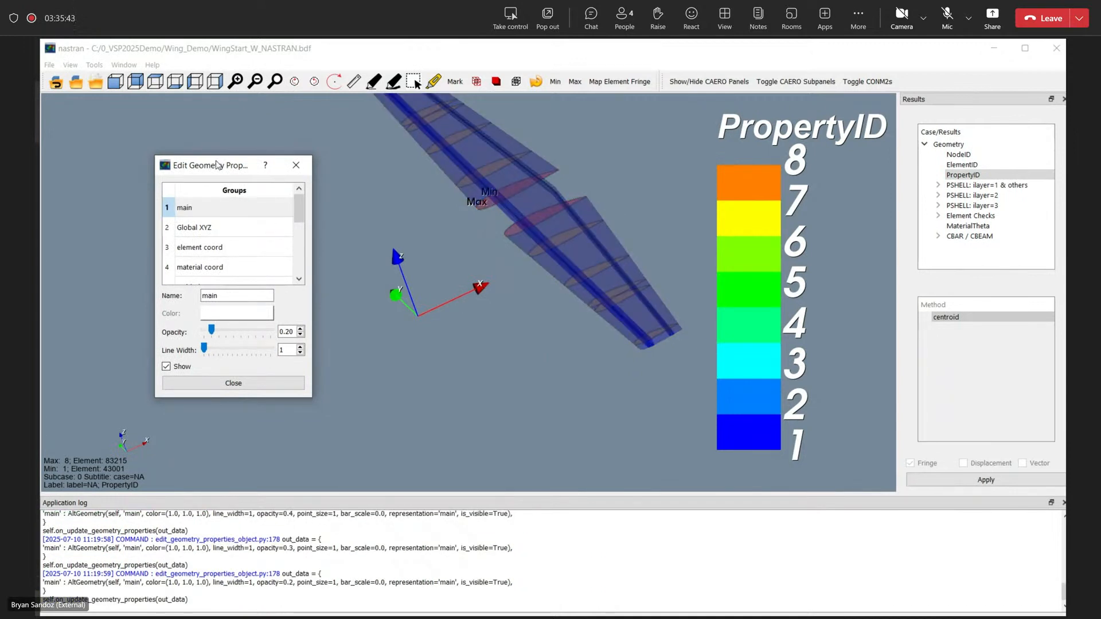
# - Show the material coord group, examine its direction vectors around the wing's centre section, and hide the group again
pyautogui.moveTo(197, 169); pyautogui.dragTo(240, 175)
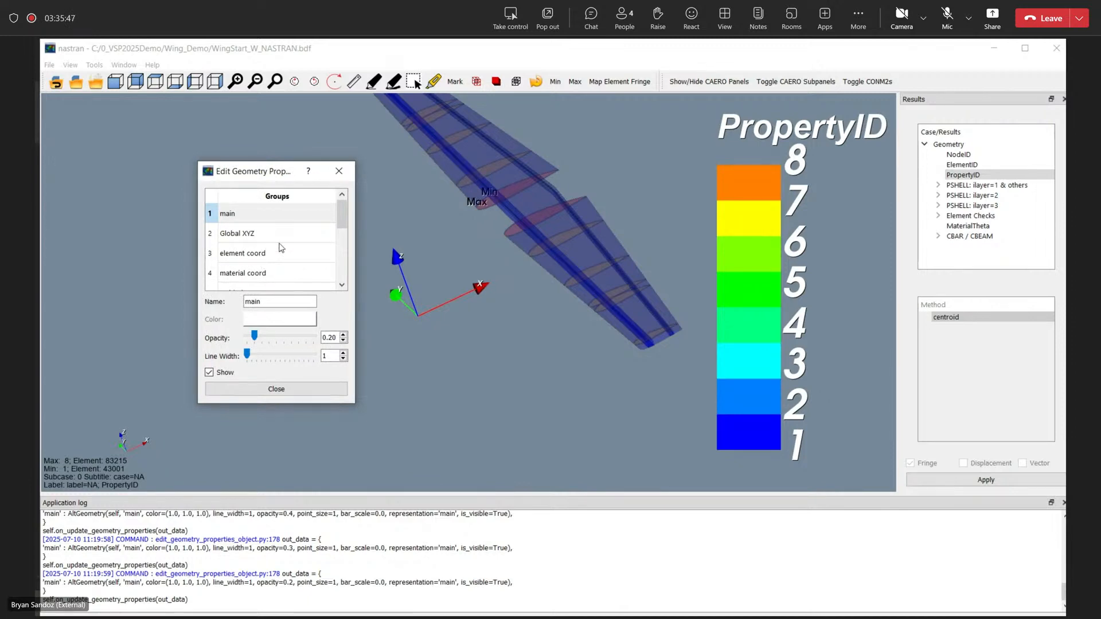
pyautogui.click(275, 251)
pyautogui.click(276, 278)
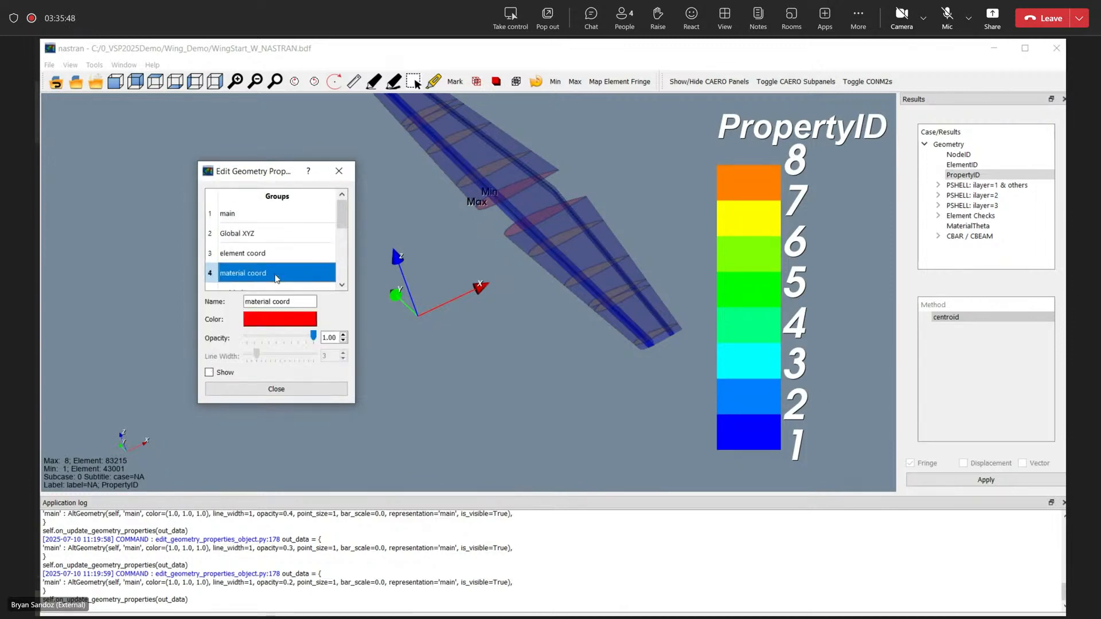
pyautogui.click(209, 372)
pyautogui.scroll(3, 556, 232)
pyautogui.moveTo(555, 232); pyautogui.dragTo(460, 291)
pyautogui.scroll(7, 506, 224)
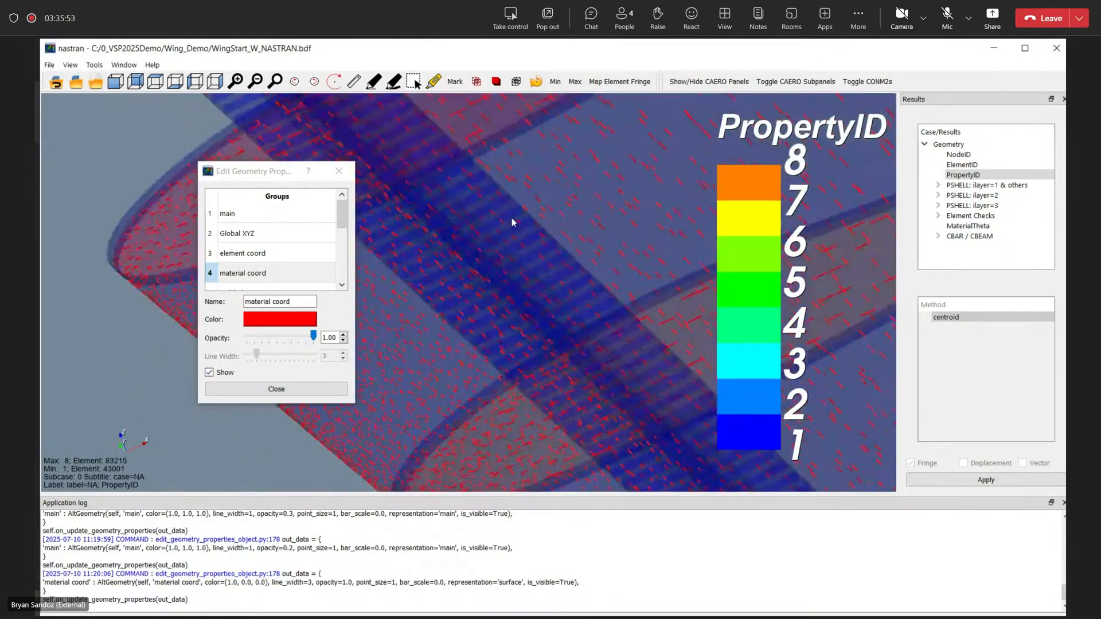
pyautogui.moveTo(565, 243); pyautogui.dragTo(625, 230)
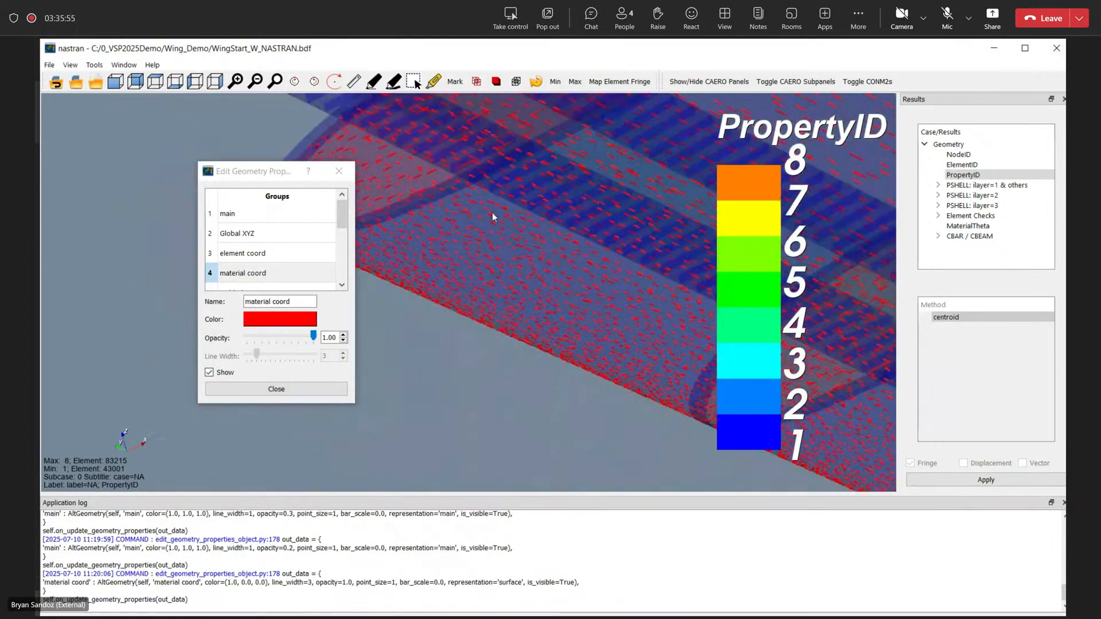
pyautogui.scroll(-5, 493, 217)
pyautogui.scroll(1, 487, 225)
pyautogui.moveTo(487, 225); pyautogui.dragTo(619, 296, button='middle')
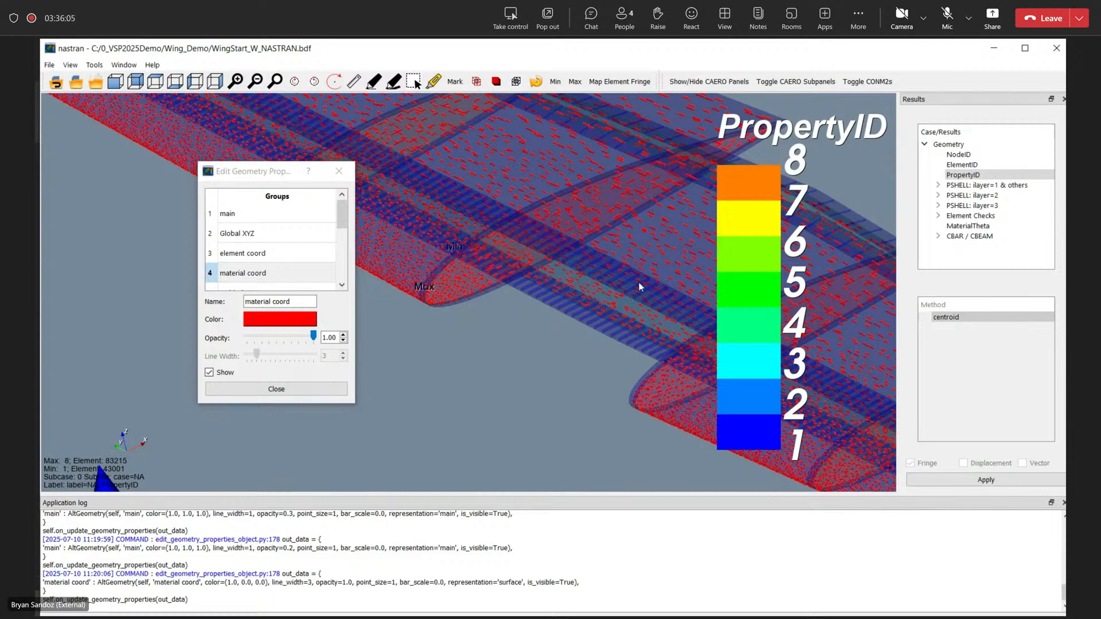
pyautogui.click(210, 372)
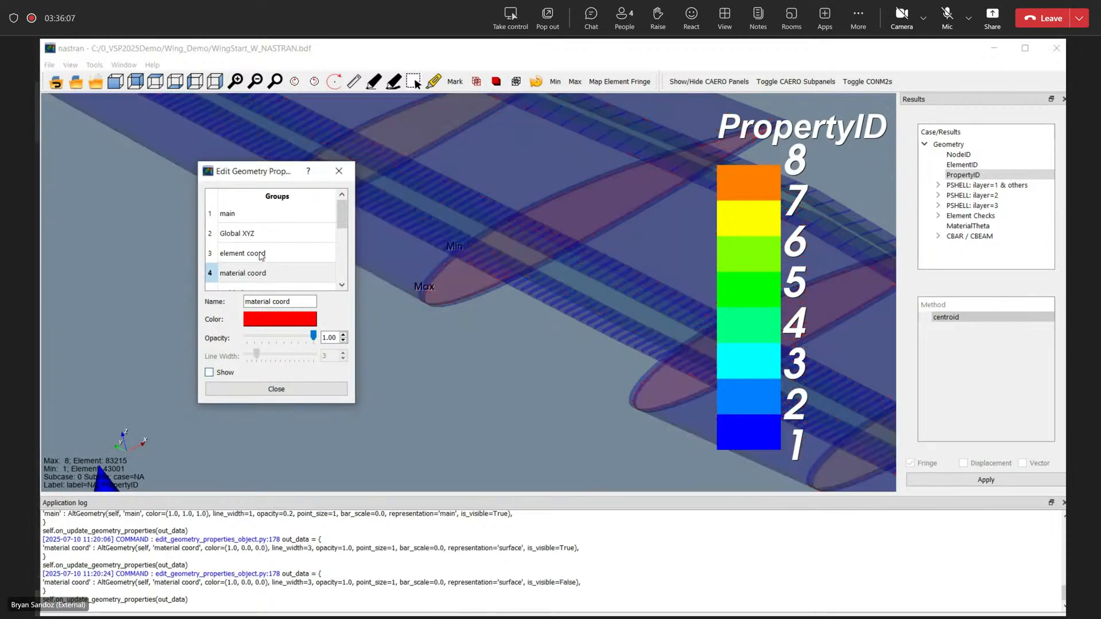
# - Show the SPC=1 constraint points on the wing and look through the other entries in the geometry groups list
pyautogui.scroll(-2, 260, 256)
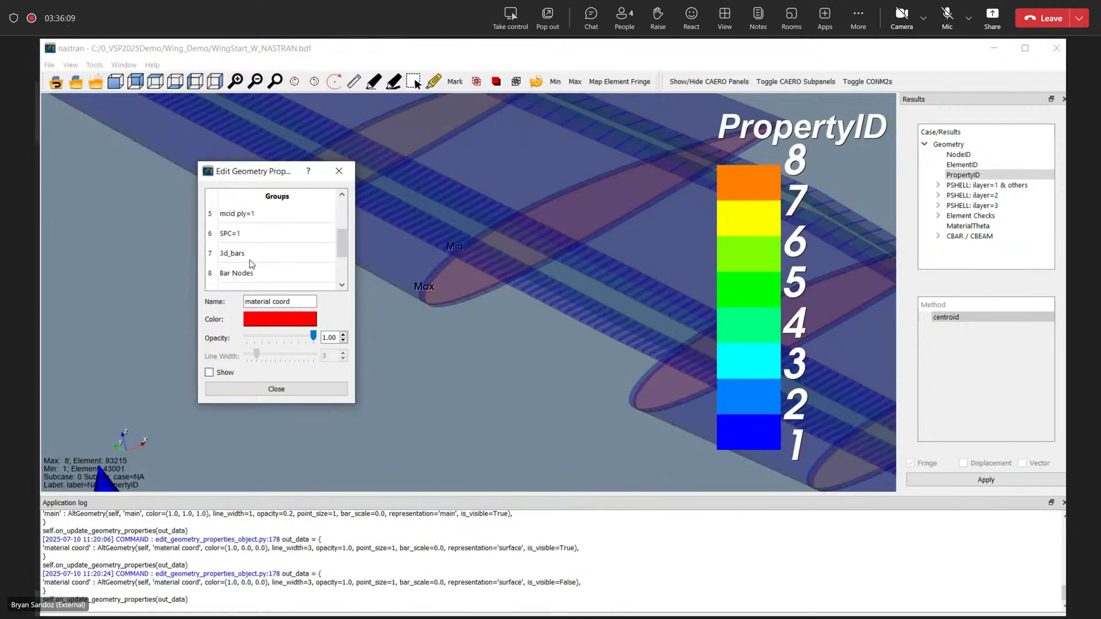
pyautogui.click(228, 237)
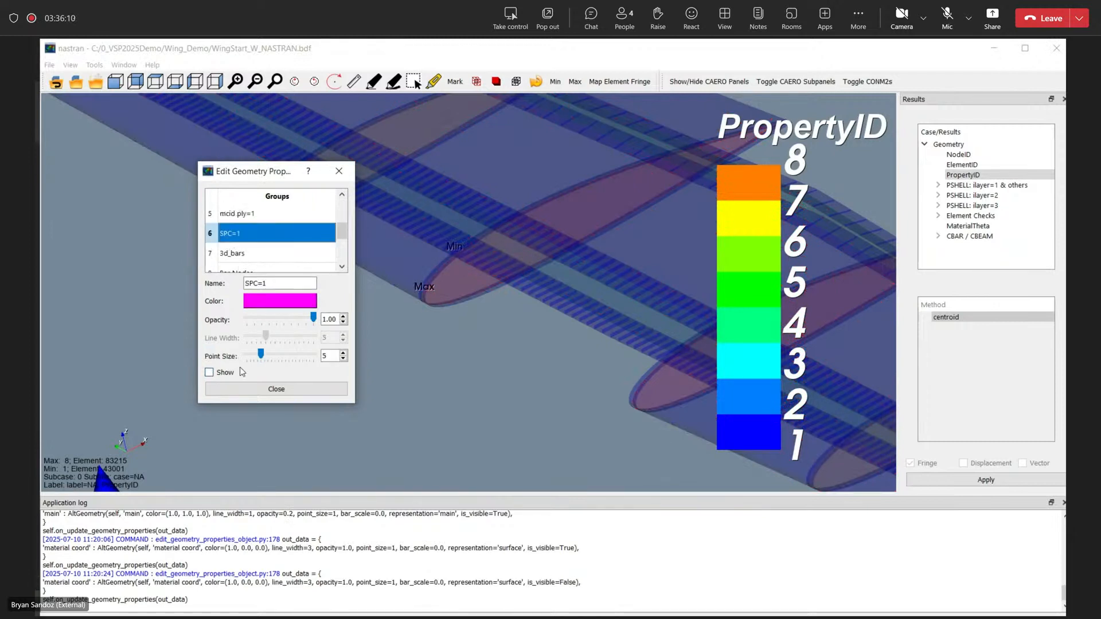
pyautogui.click(210, 372)
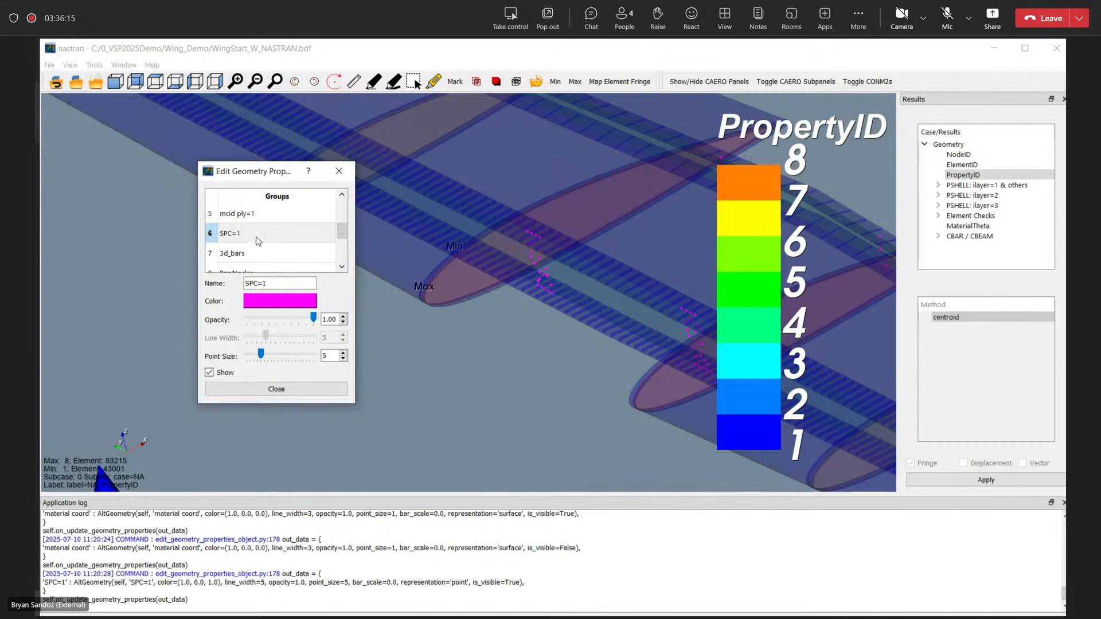
pyautogui.scroll(-1, 273, 255)
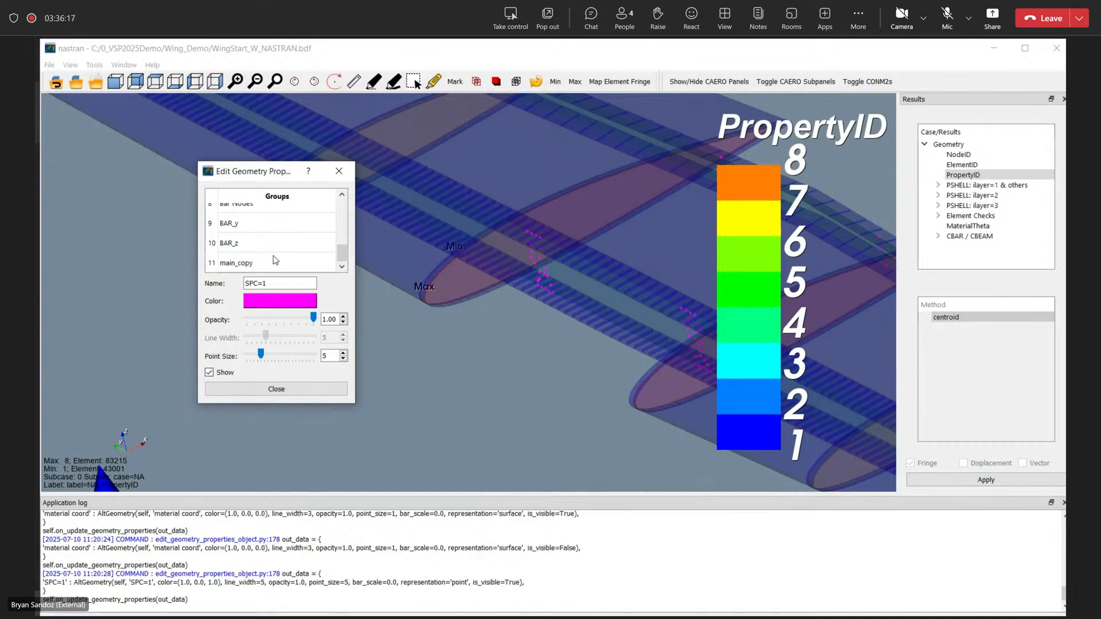
pyautogui.scroll(2, 267, 253)
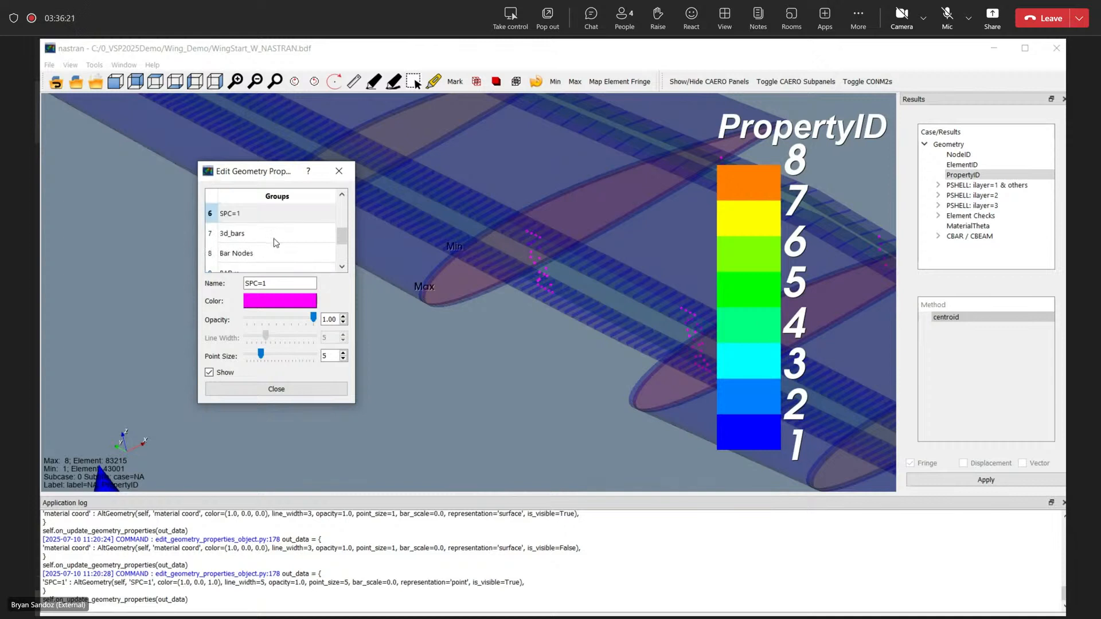
pyautogui.scroll(-1, 274, 244)
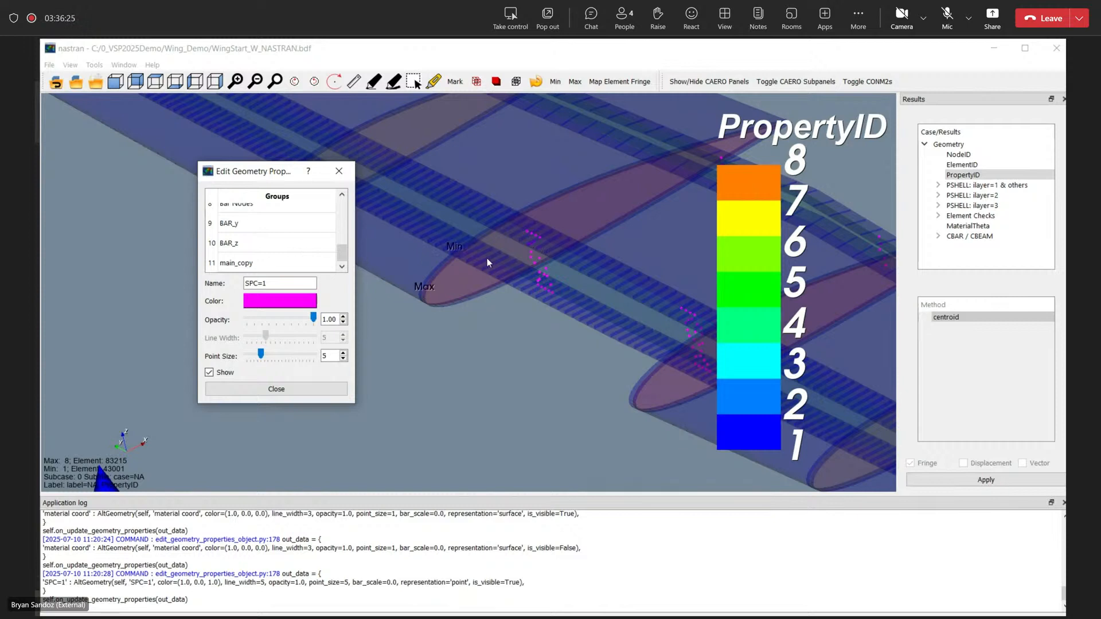
pyautogui.scroll(1, 272, 246)
pyautogui.scroll(-2, 272, 248)
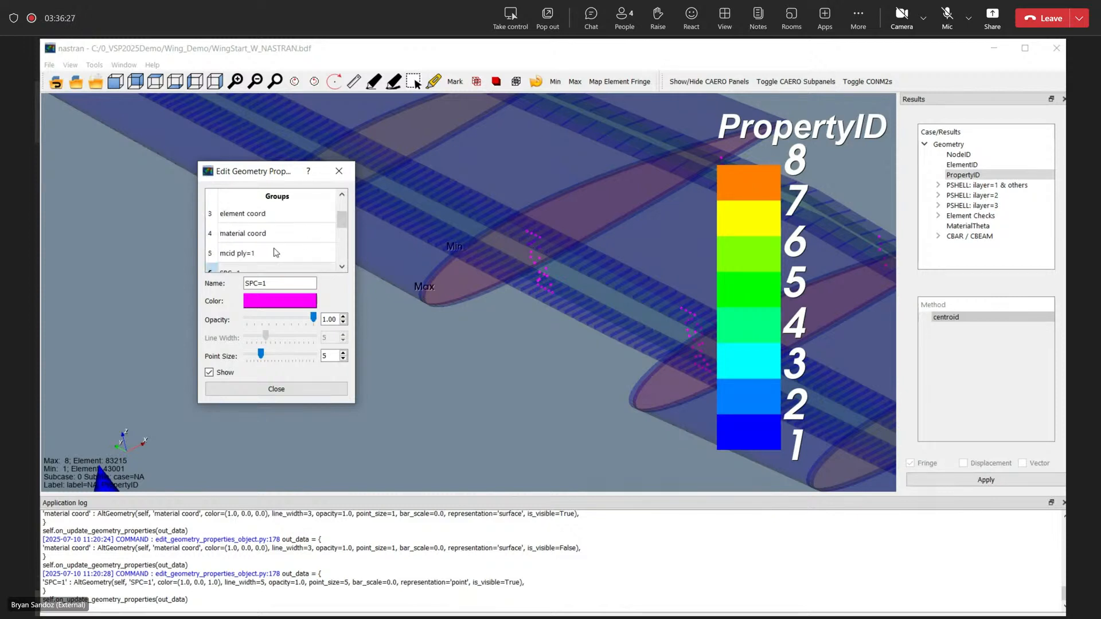
# - Raise the 3d_bars group's opacity to 1.00, examine the bar elements along the wing, and return the opacity to 0.20
pyautogui.scroll(2, 260, 250)
pyautogui.click(251, 240)
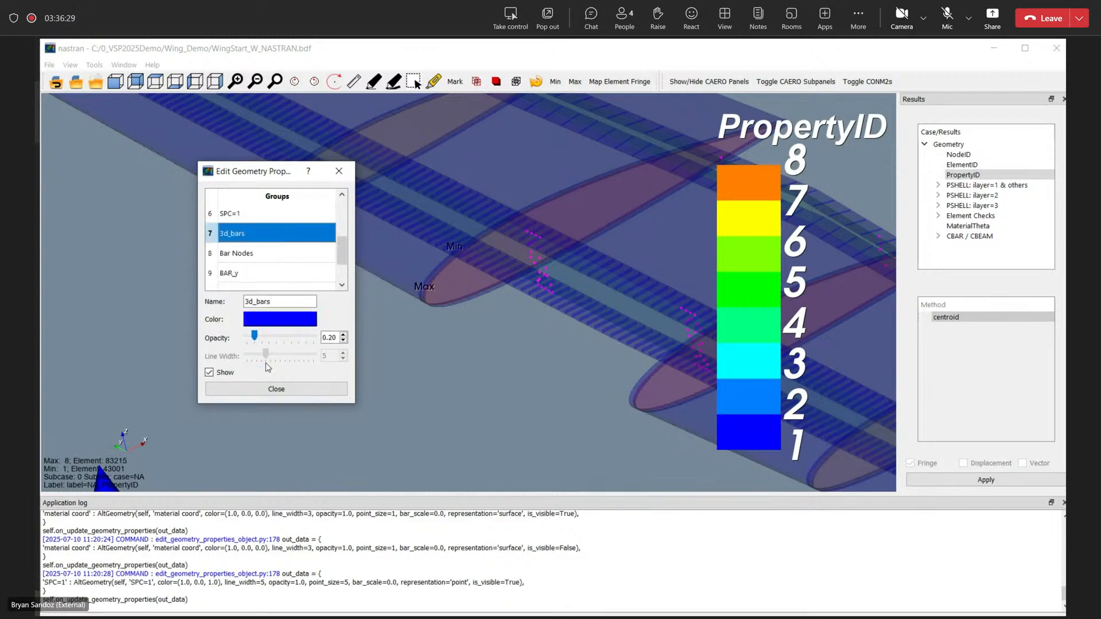
pyautogui.moveTo(248, 337); pyautogui.dragTo(315, 337)
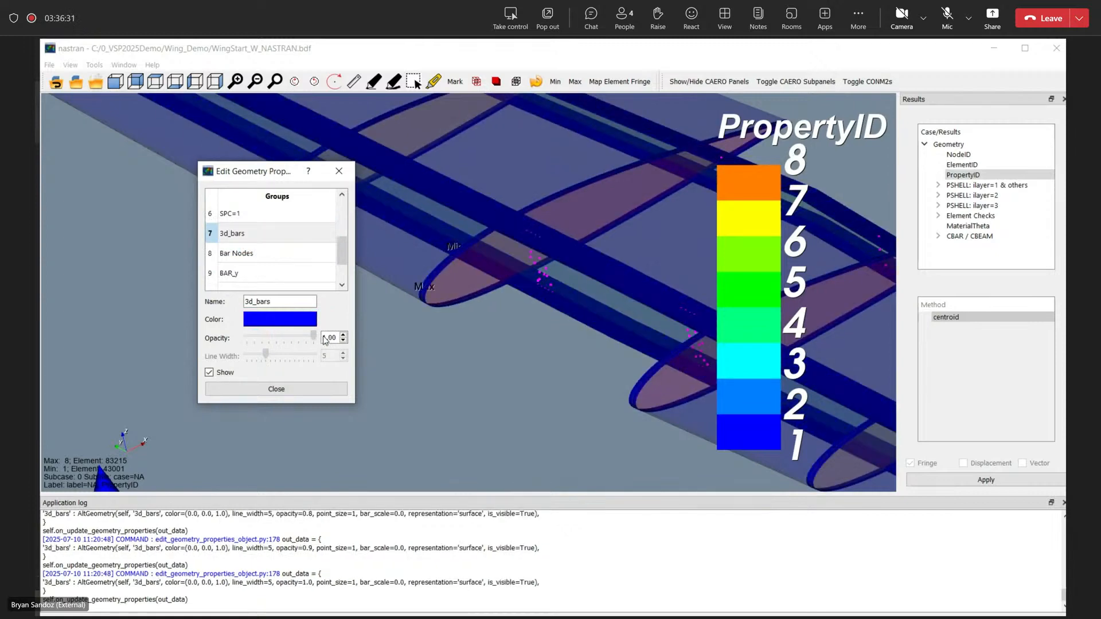
pyautogui.moveTo(522, 286); pyautogui.dragTo(542, 256)
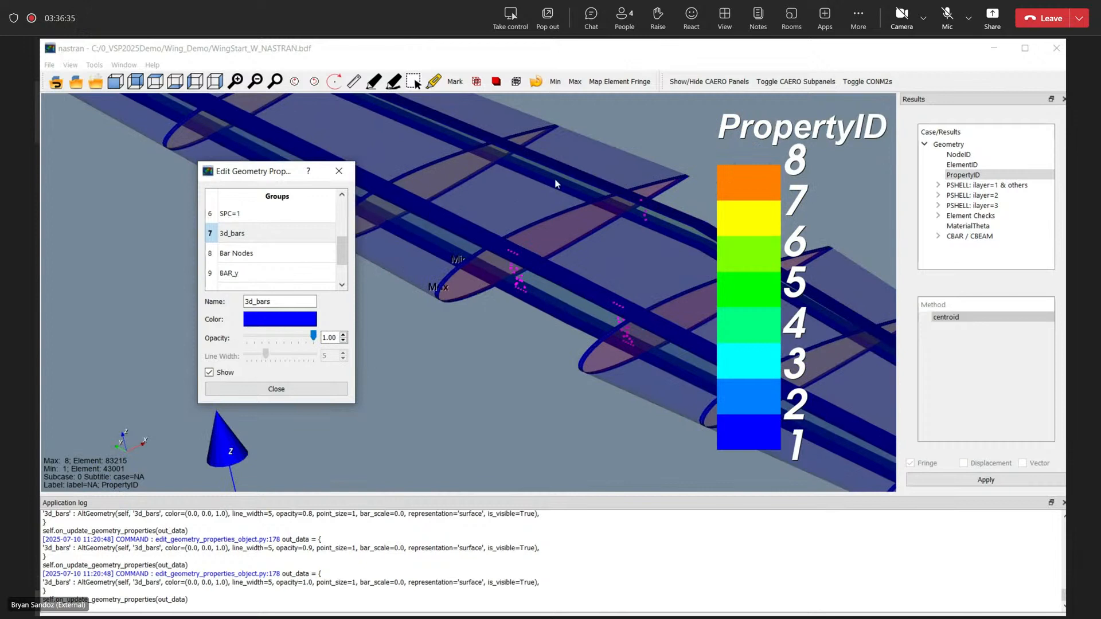
pyautogui.moveTo(477, 302); pyautogui.dragTo(432, 314)
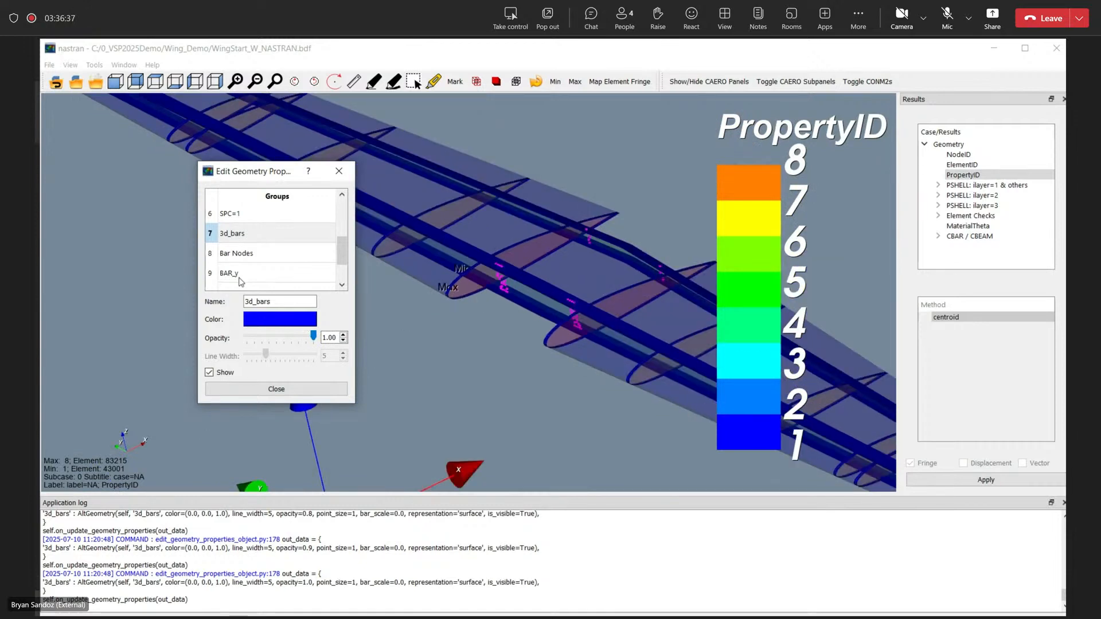
pyautogui.moveTo(313, 337); pyautogui.dragTo(254, 337)
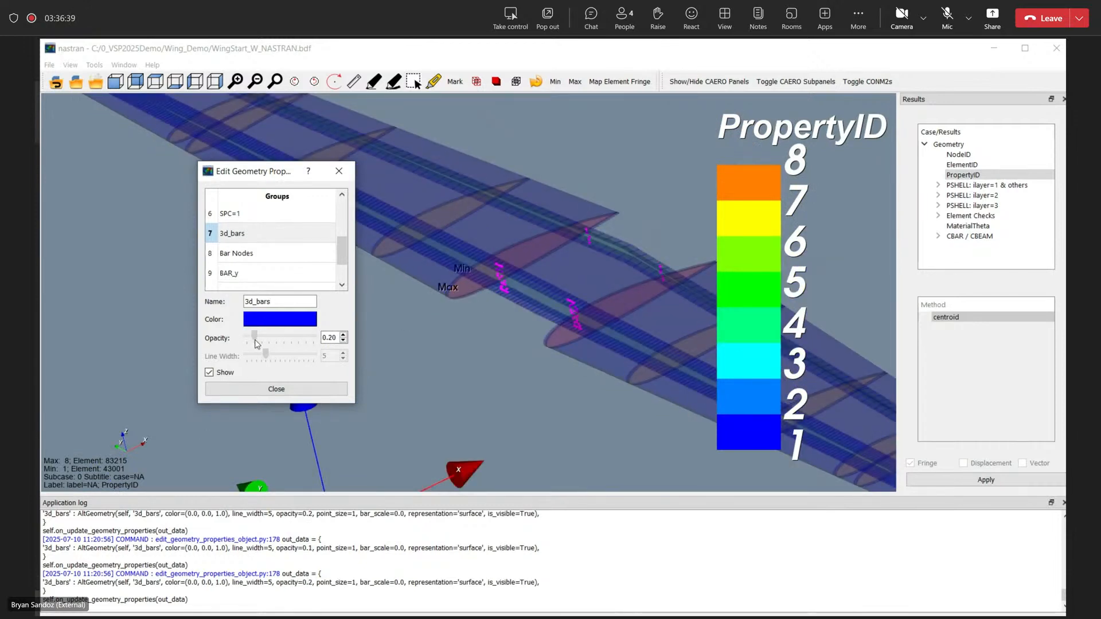
# - Set the main geometry group's opacity to 1.00 and close the geometry properties
pyautogui.scroll(2, 281, 212)
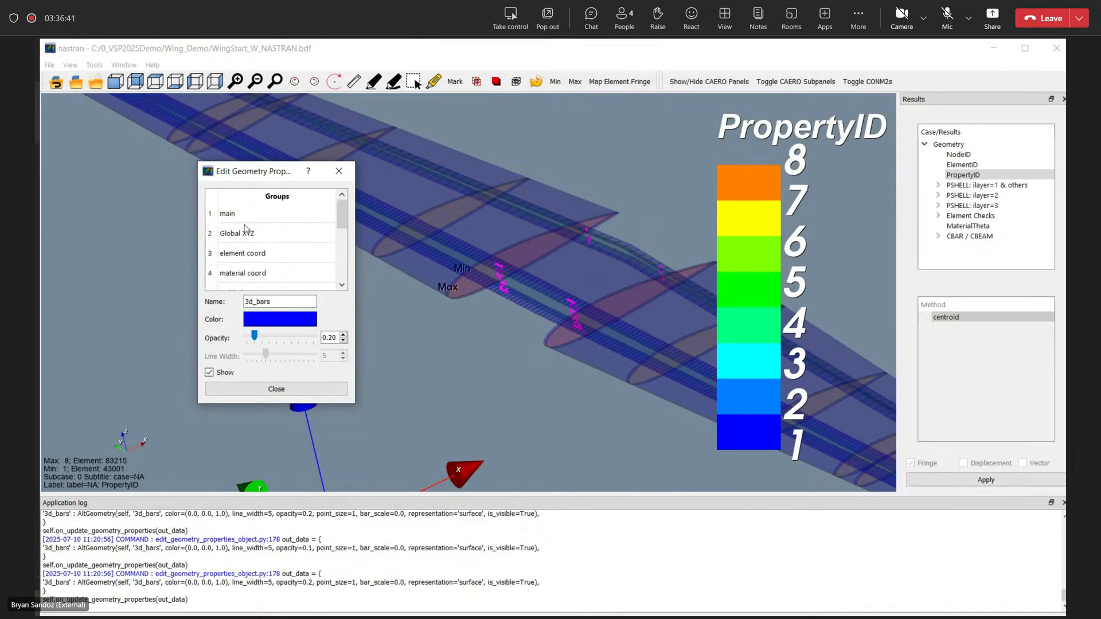
pyautogui.click(246, 217)
pyautogui.moveTo(254, 336); pyautogui.dragTo(315, 337)
pyautogui.click(262, 386)
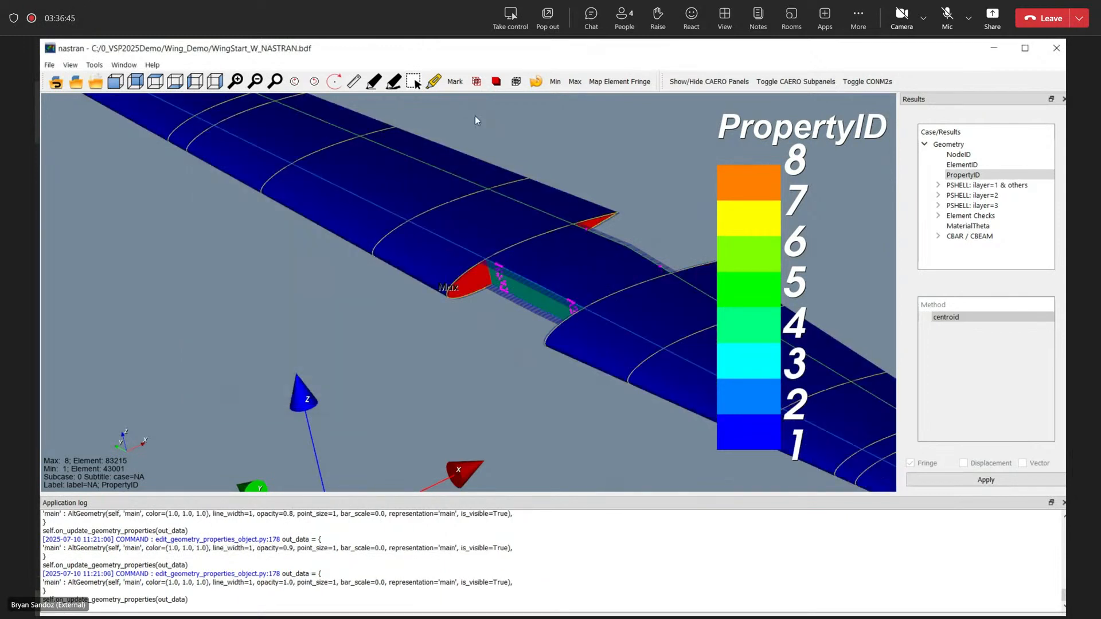
# - Apply the Min Interior Angle element check as the fringe on the wing
pyautogui.click(939, 216)
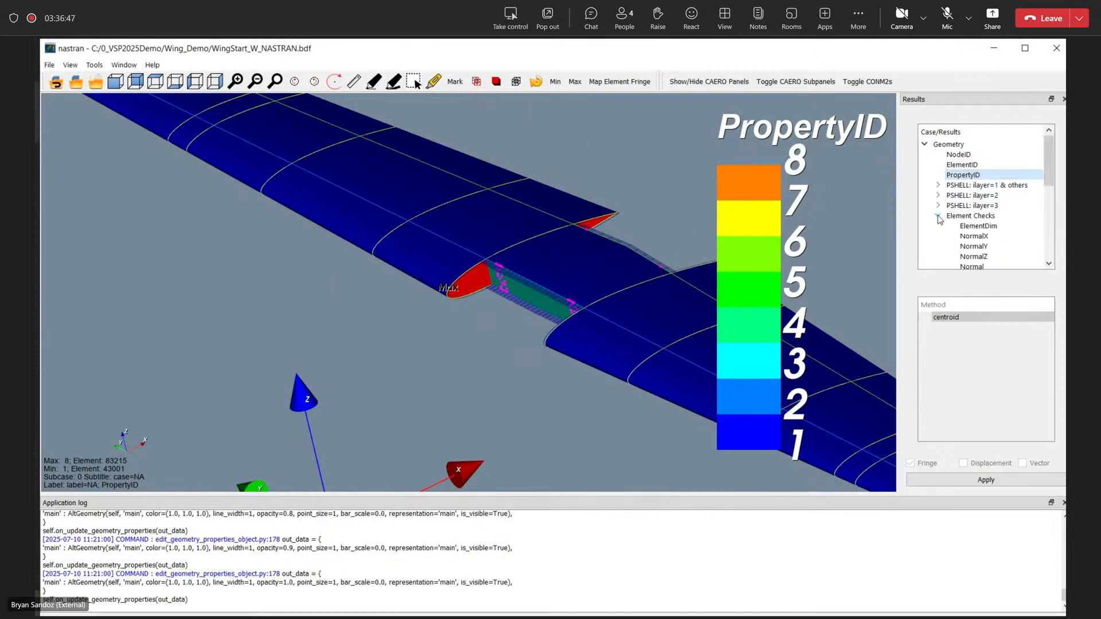
pyautogui.scroll(-4, 998, 228)
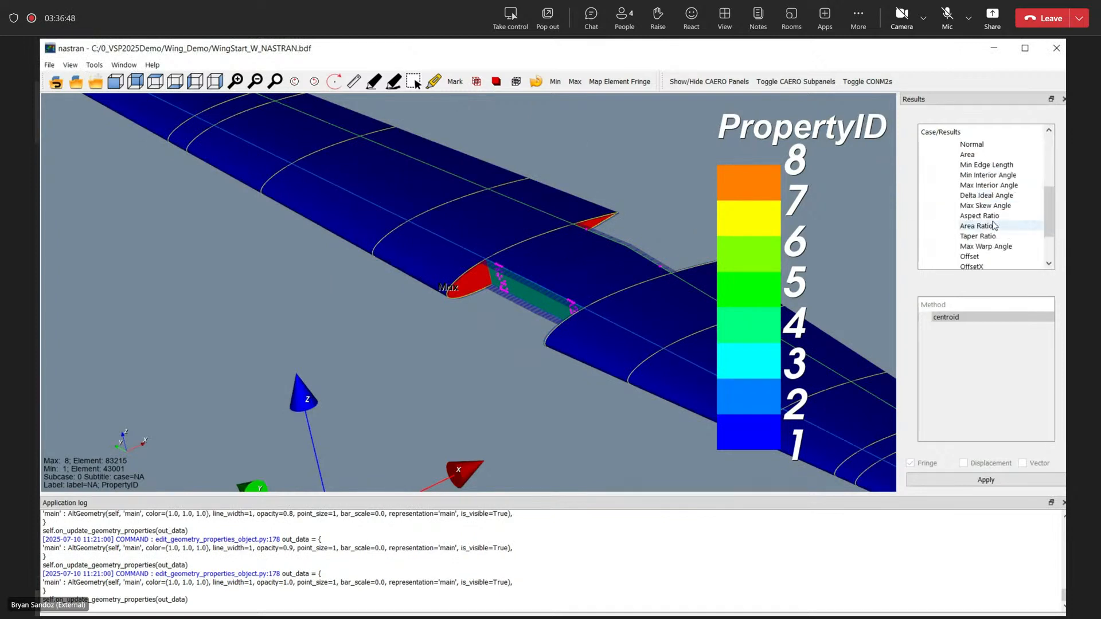
pyautogui.rightClick(991, 176)
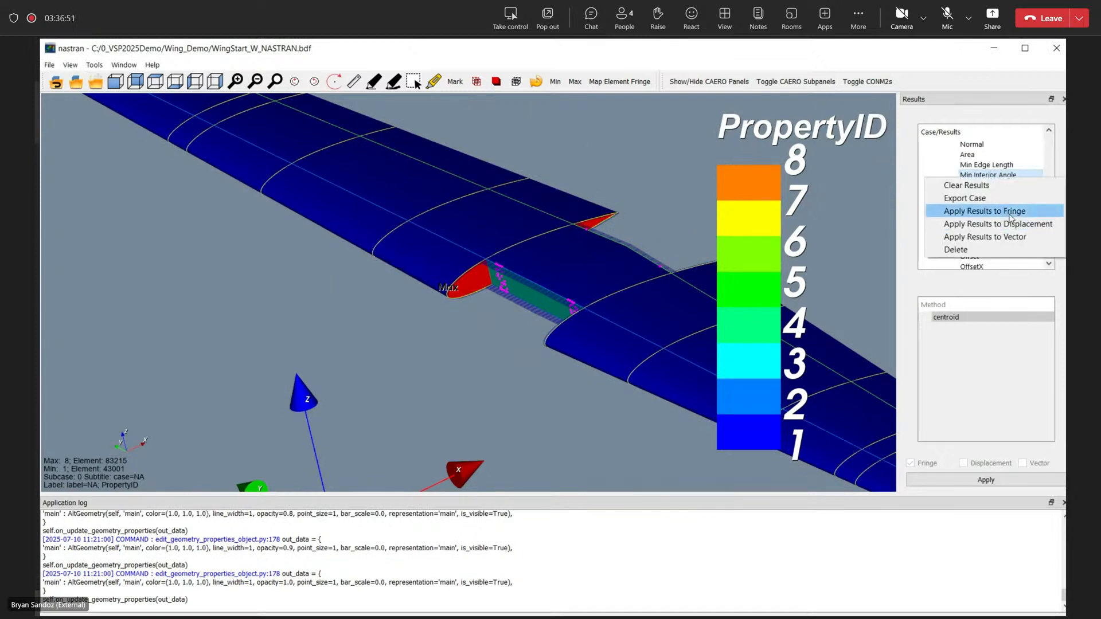
pyautogui.click(1011, 216)
pyautogui.moveTo(601, 334); pyautogui.dragTo(614, 291)
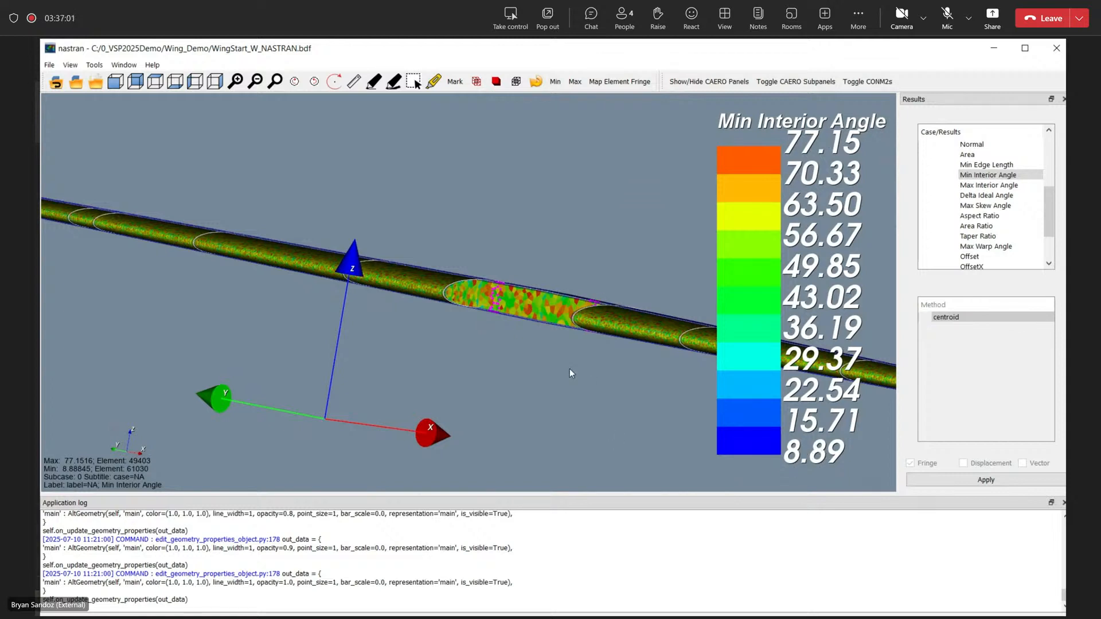
# - Switch to the PowerPoint presentation to read the example mesh quality metrics, and return to the wing model in pyNastran
pyautogui.press('super')
pyautogui.click(478, 604)
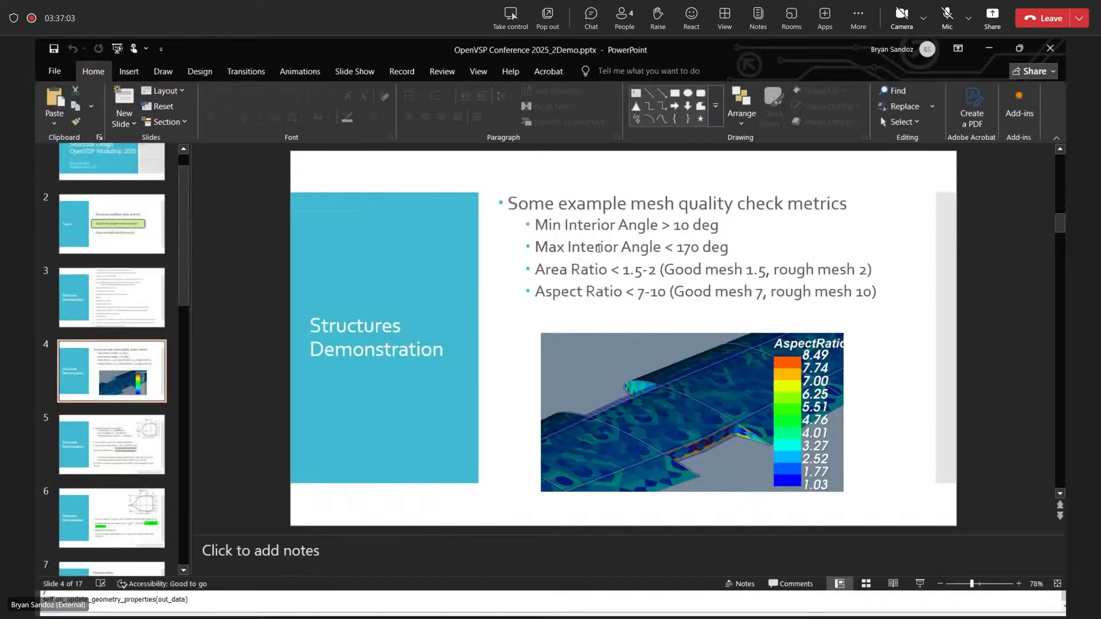
pyautogui.click(988, 48)
# - Examine the minimum interior angles of the rib elements, especially near the trailing edge at the wing tip, and across the whole wing
pyautogui.moveTo(508, 293); pyautogui.dragTo(500, 342)
pyautogui.scroll(7, 500, 340)
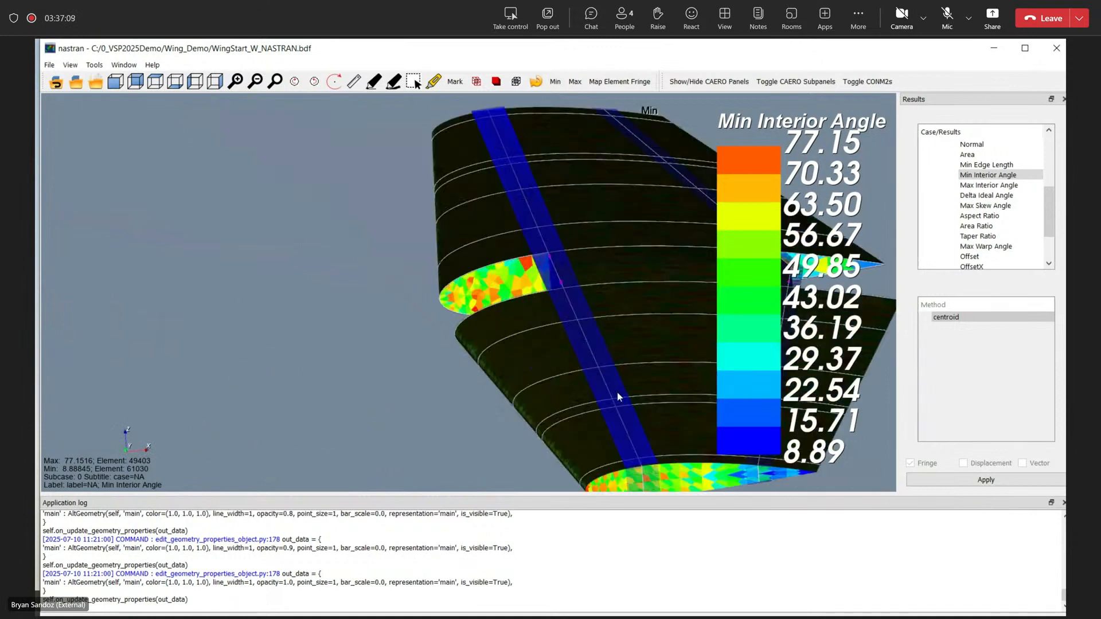
pyautogui.moveTo(554, 352); pyautogui.dragTo(291, 196, button='middle')
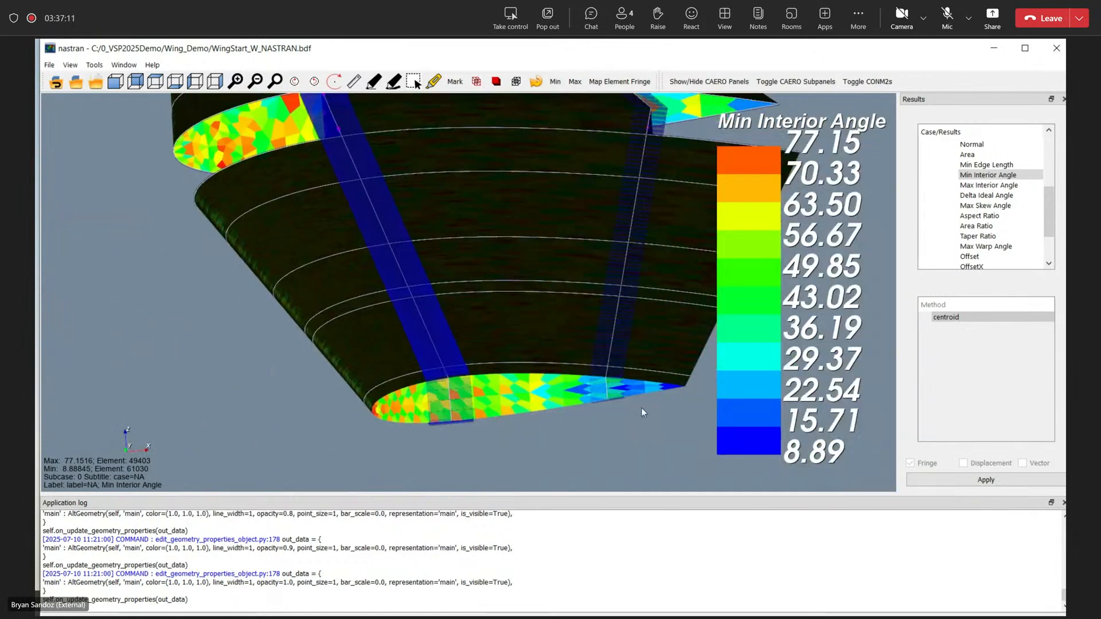
pyautogui.scroll(4, 642, 407)
pyautogui.moveTo(662, 399); pyautogui.dragTo(305, 182, button='middle')
pyautogui.scroll(4, 569, 319)
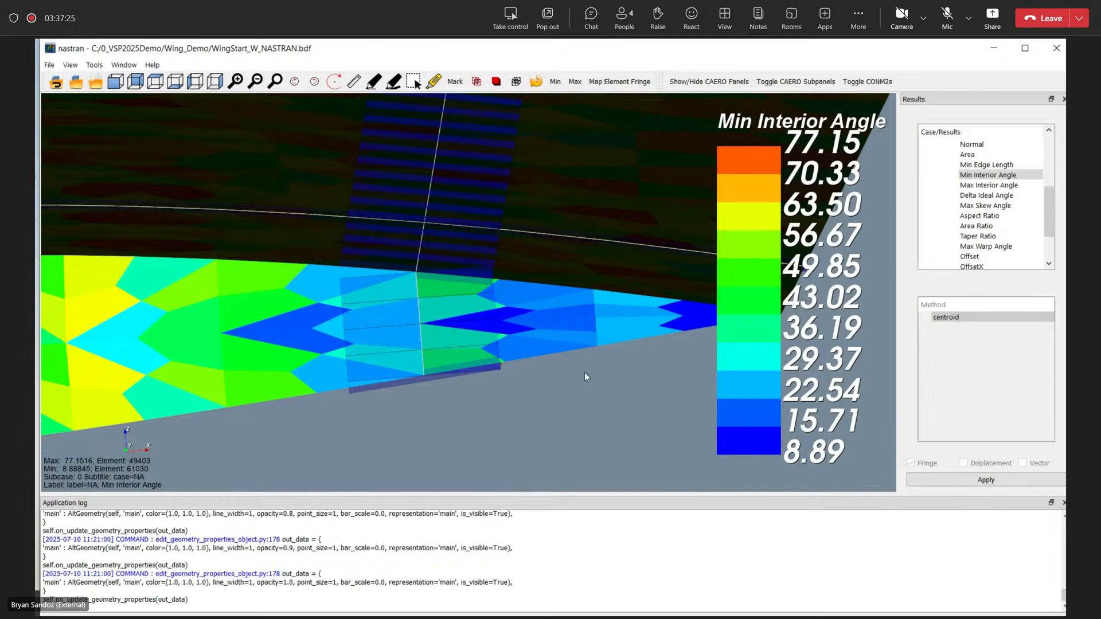
pyautogui.scroll(-12, 568, 337)
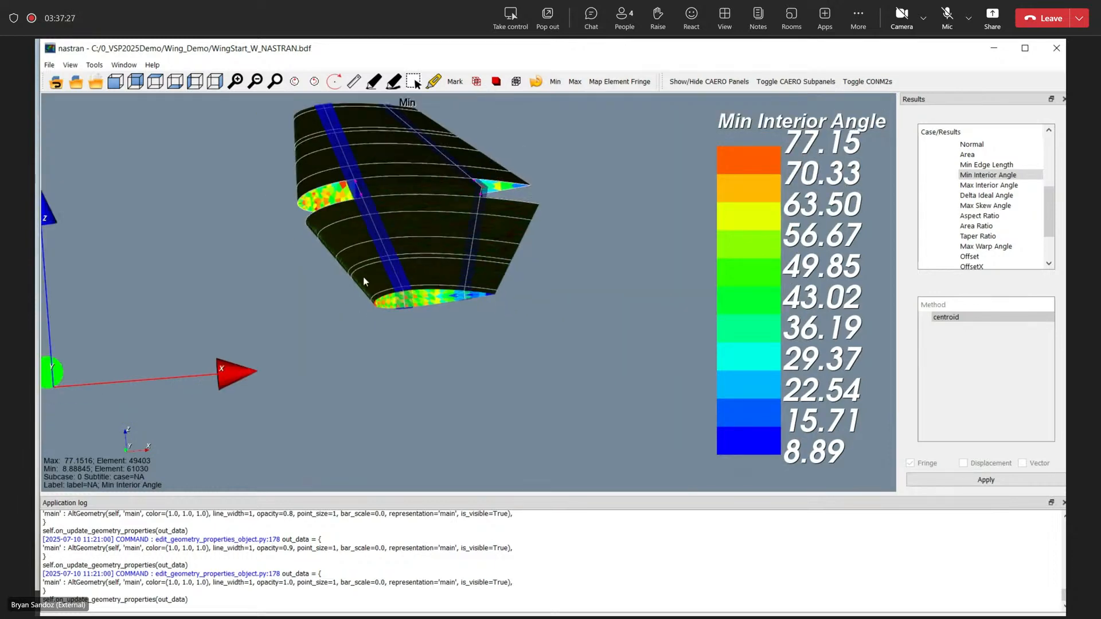
pyautogui.moveTo(363, 281); pyautogui.dragTo(469, 339)
pyautogui.scroll(-5, 459, 330)
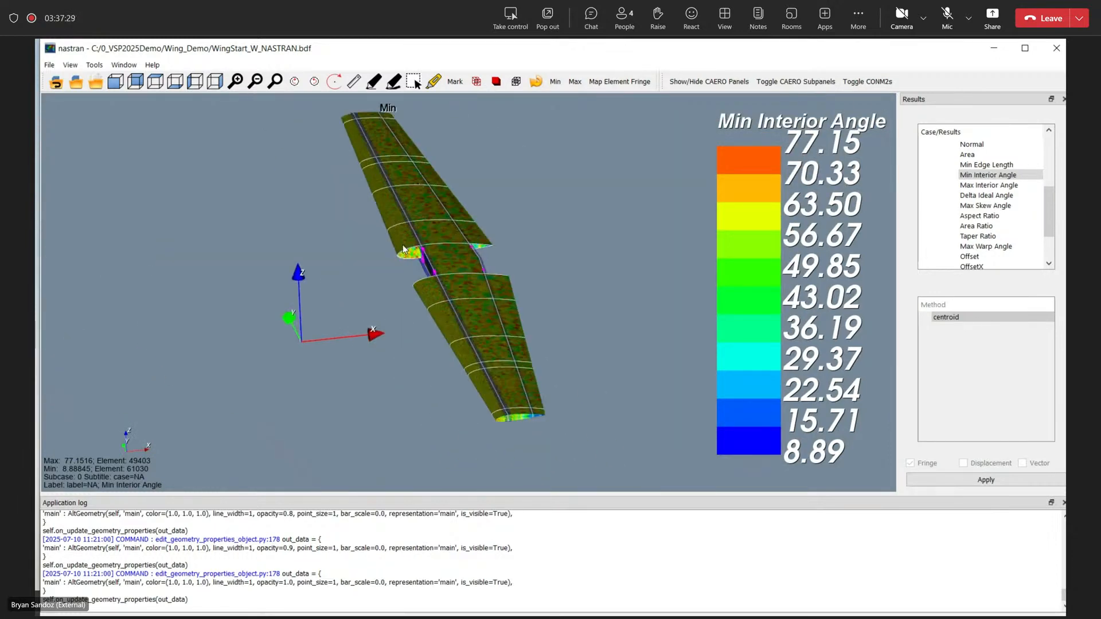
pyautogui.moveTo(403, 249); pyautogui.dragTo(436, 226)
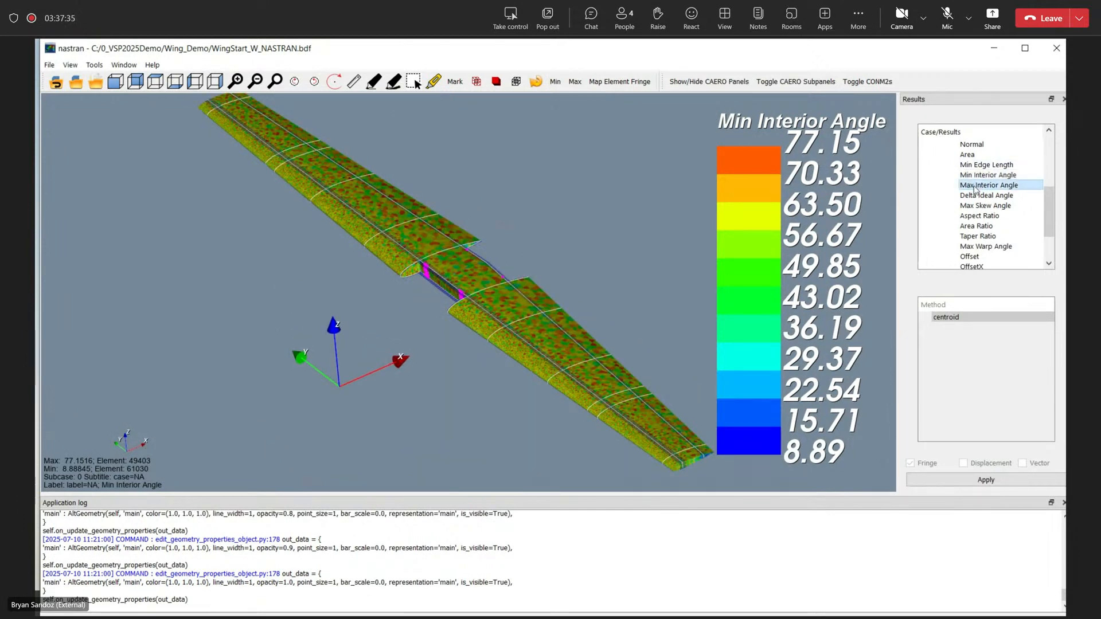
# - Apply the Aspect Ratio element check as the fringe and inspect it over the wing
pyautogui.rightClick(984, 215)
pyautogui.moveTo(581, 311); pyautogui.dragTo(538, 336)
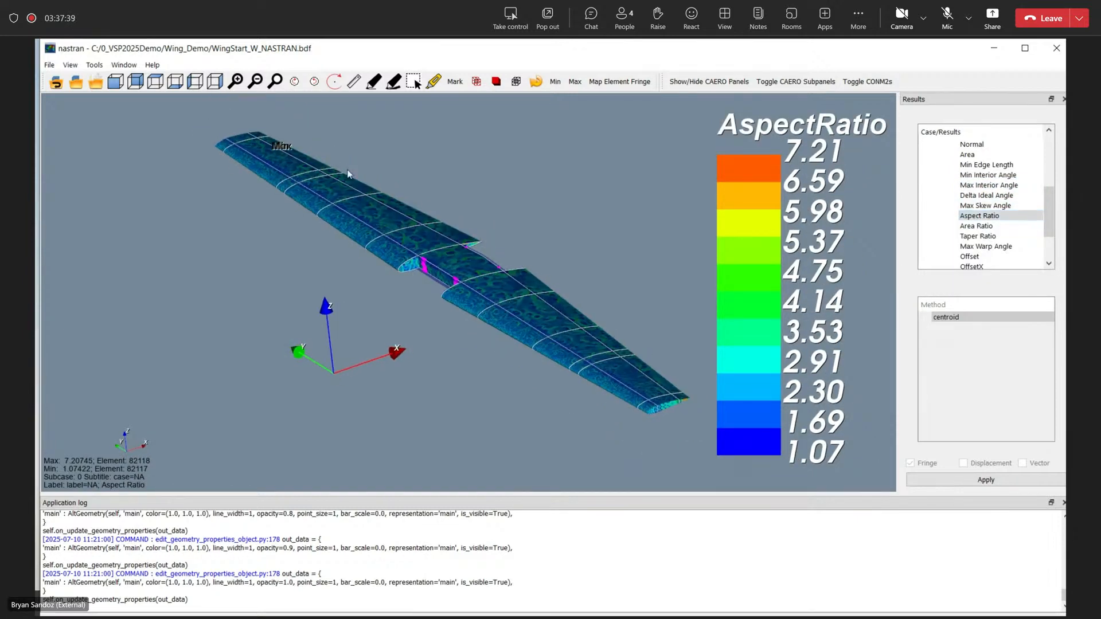
pyautogui.moveTo(496, 235); pyautogui.dragTo(593, 225)
# - Switch to the PowerPoint presentation and show slide 5 on conceptual load case examples as a slide show
pyautogui.click(996, 52)
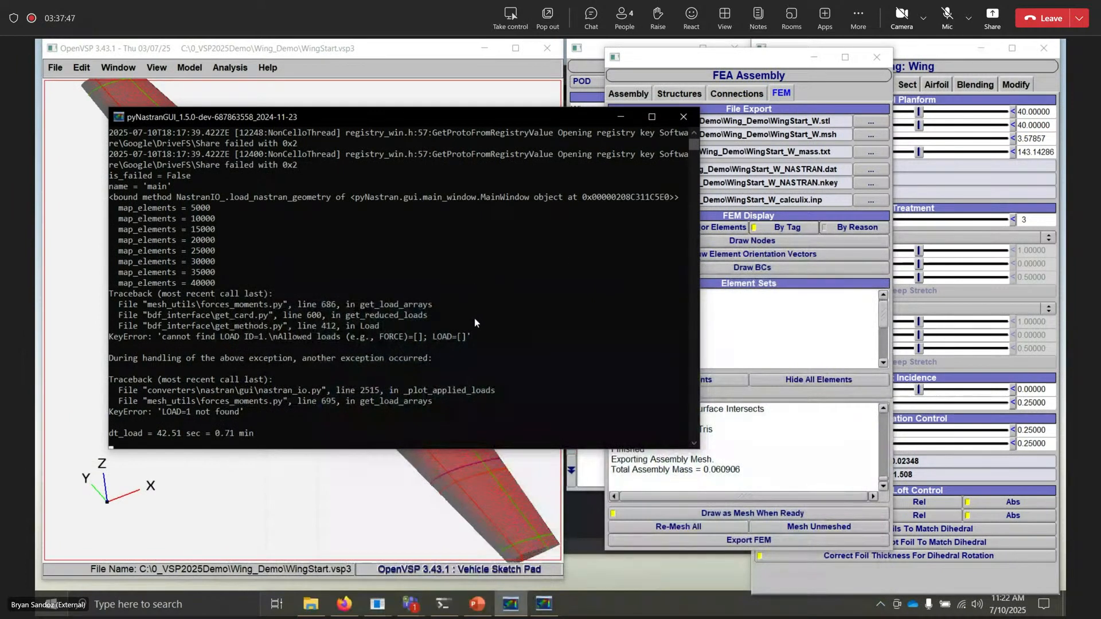
pyautogui.click(474, 606)
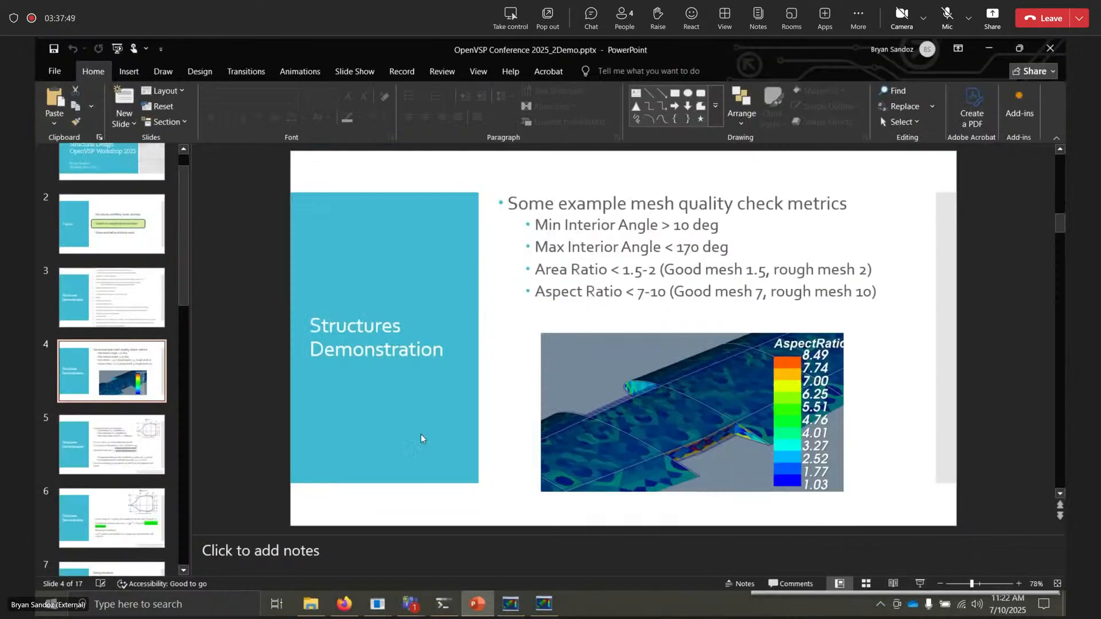
pyautogui.scroll(-3, 123, 273)
pyautogui.click(123, 273)
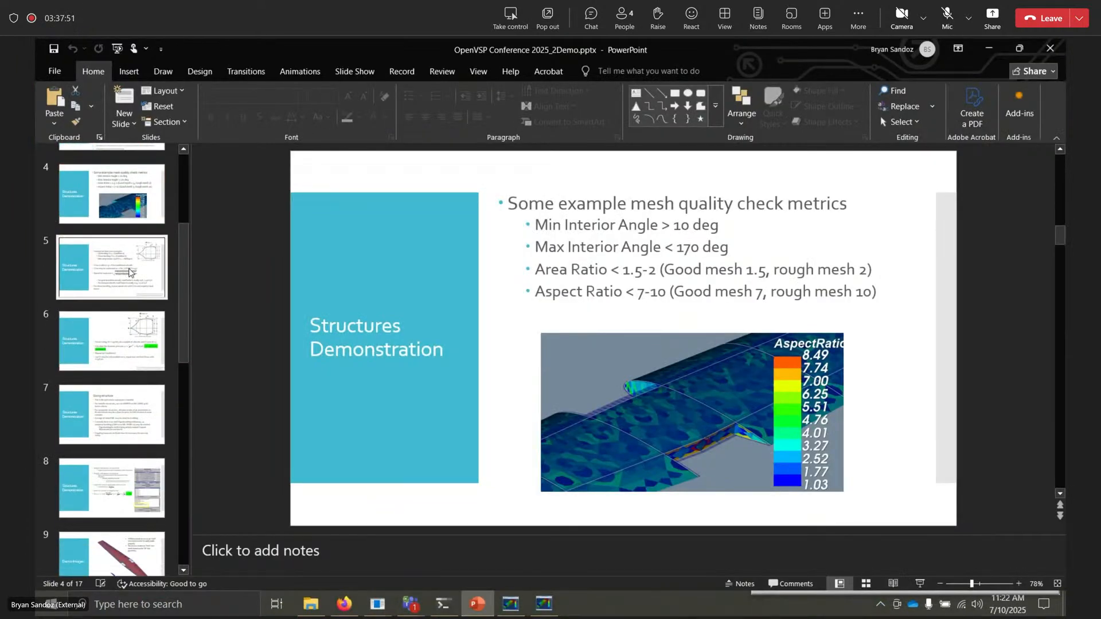
pyautogui.click(919, 583)
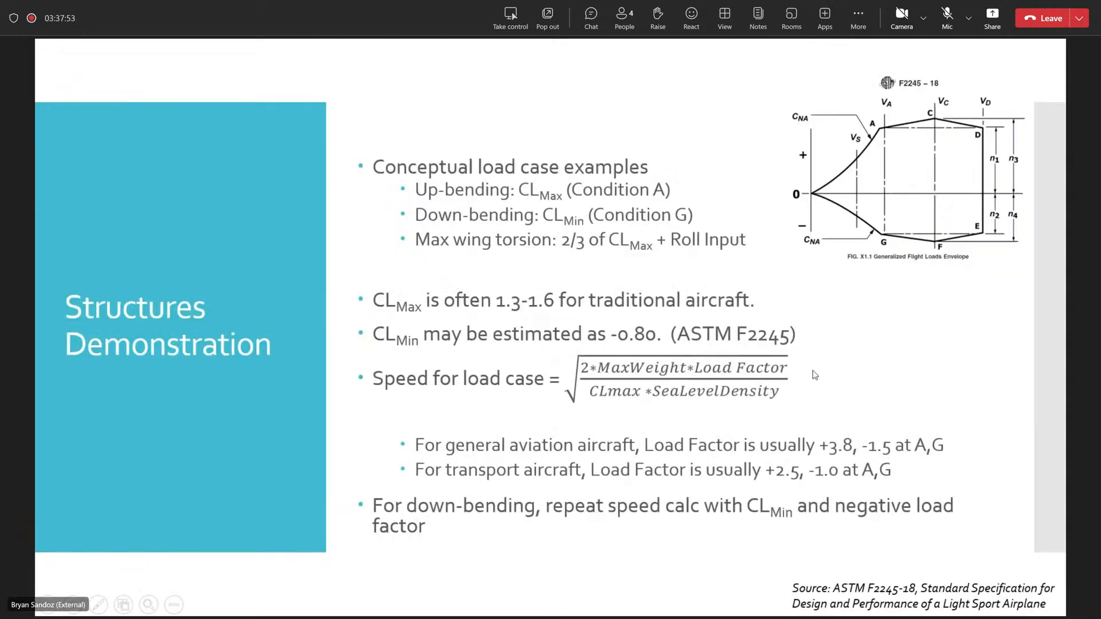
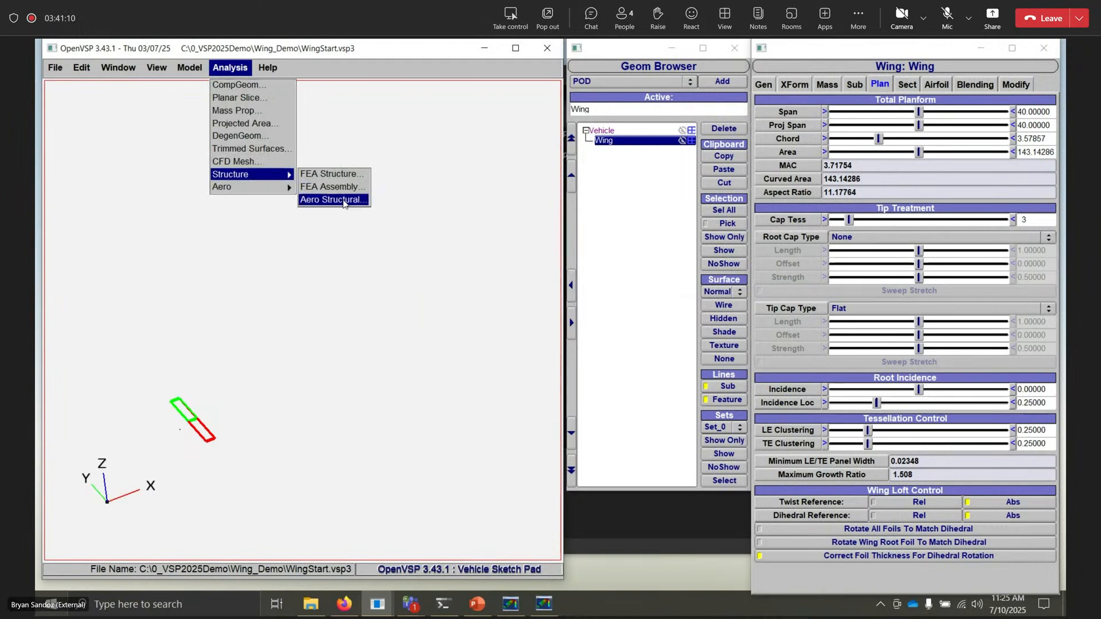
# - Open the Aero Structural analysis in OpenVSP, bring up its VSPAERO setup and place that window beside it
pyautogui.click(327, 200)
pyautogui.click(460, 138)
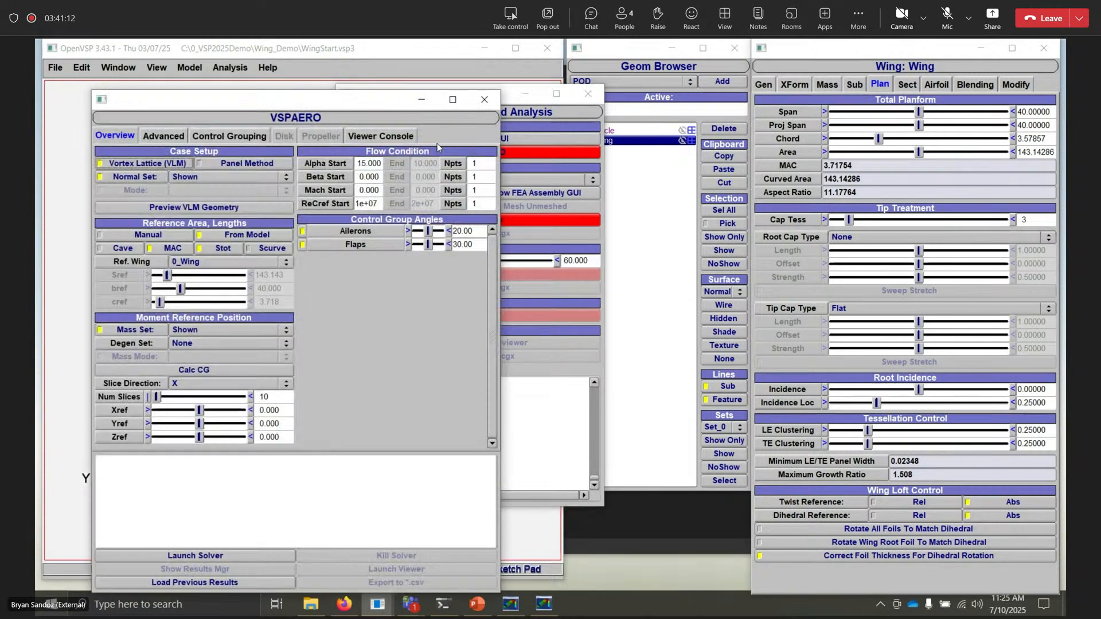
pyautogui.moveTo(369, 103); pyautogui.dragTo(742, 75)
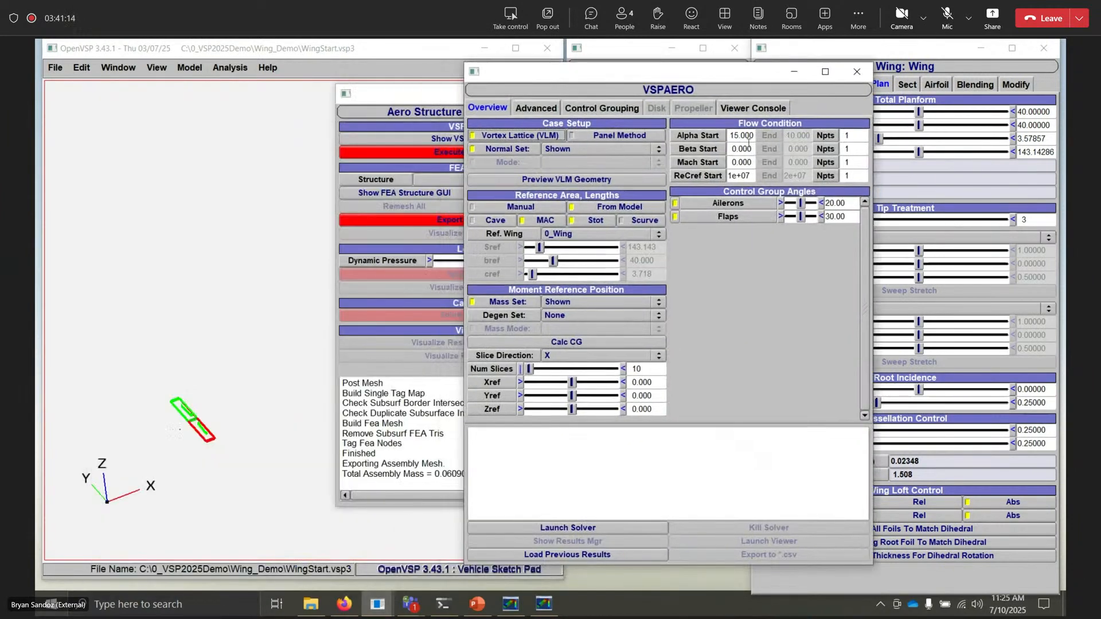
# - Deactivate the Ailerons and Flaps control groups in VSPAERO and launch the solver with Alpha at 15
pyautogui.click(675, 203)
pyautogui.click(675, 217)
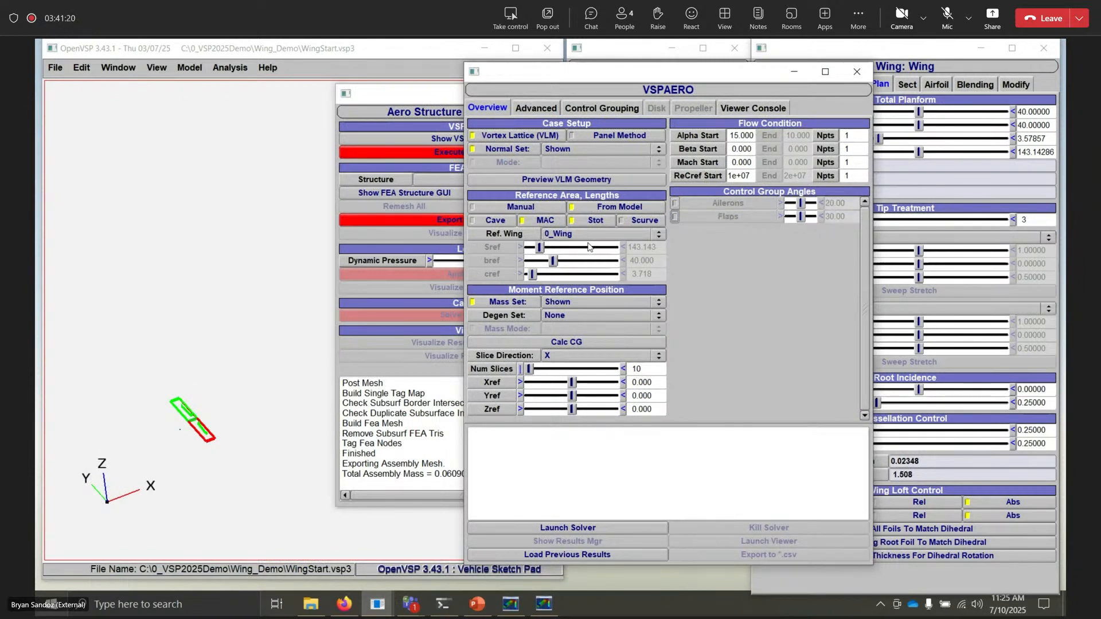
pyautogui.click(597, 528)
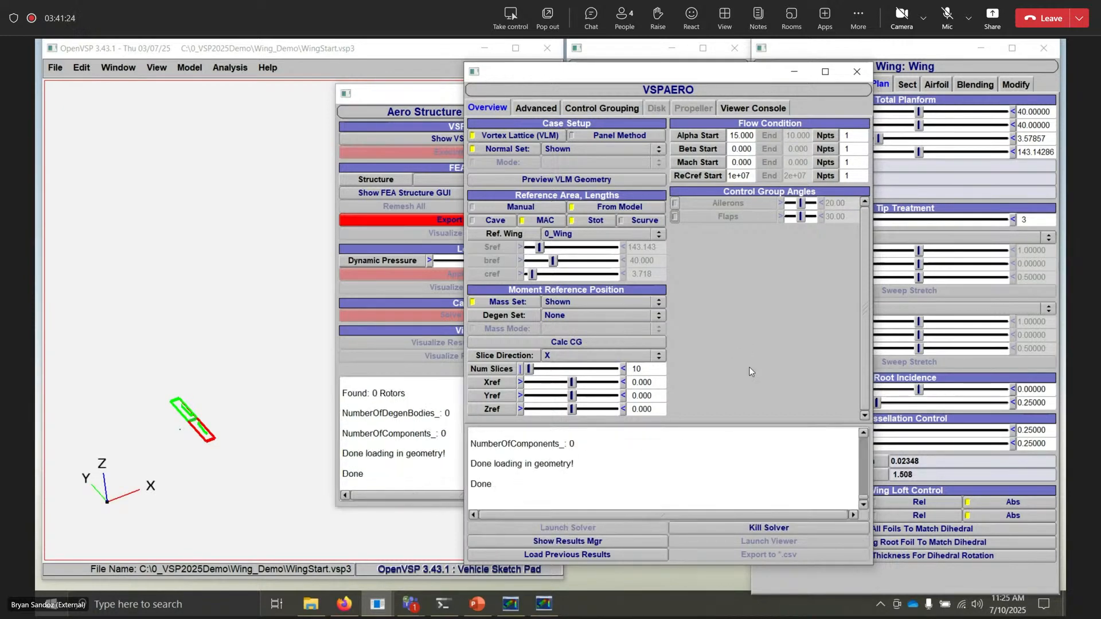
# - Make the hidden Wing component visible in the model and bring the VSPAERO setup back to the front beside the coupled analysis window
pyautogui.moveTo(604, 81); pyautogui.dragTo(787, 89)
pyautogui.moveTo(478, 97); pyautogui.dragTo(394, 97)
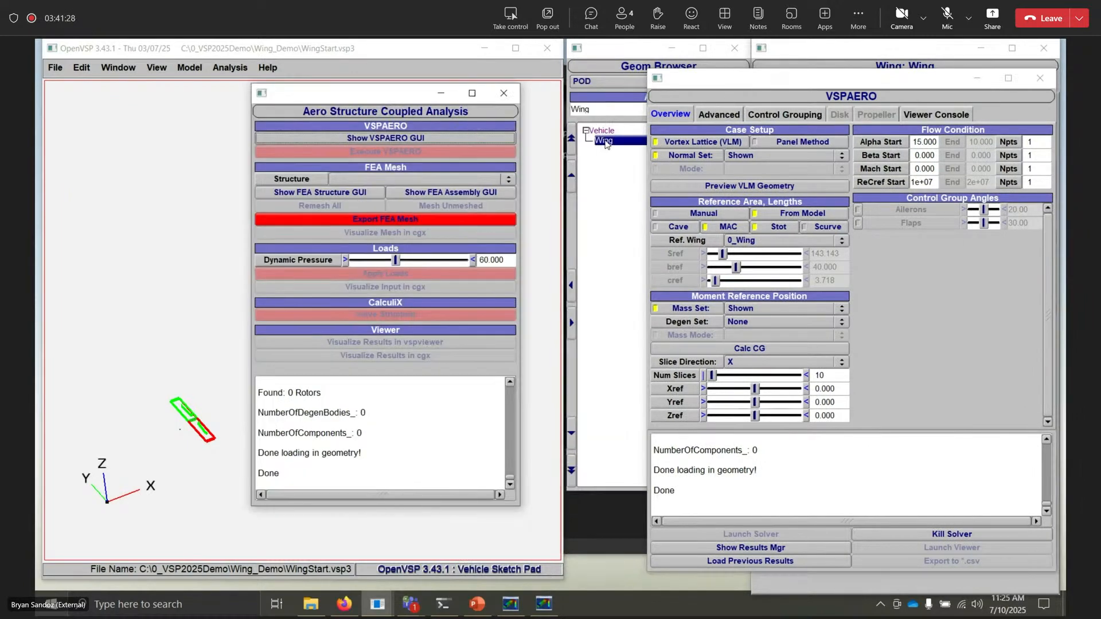
pyautogui.click(605, 142)
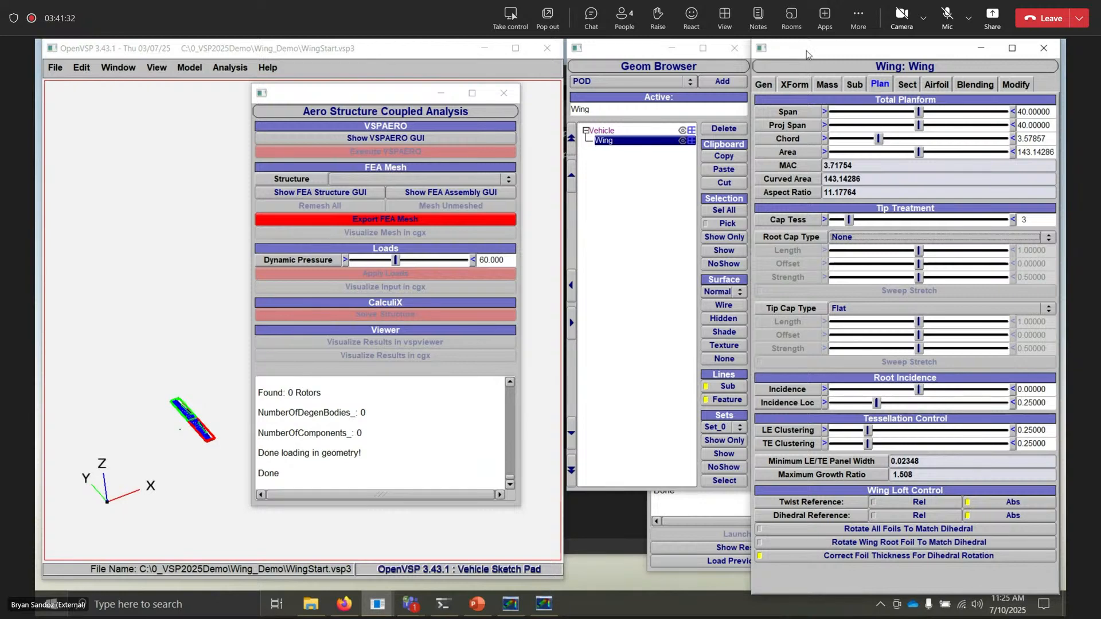
pyautogui.click(388, 137)
pyautogui.moveTo(386, 90); pyautogui.dragTo(386, 87)
pyautogui.moveTo(711, 81); pyautogui.dragTo(584, 81)
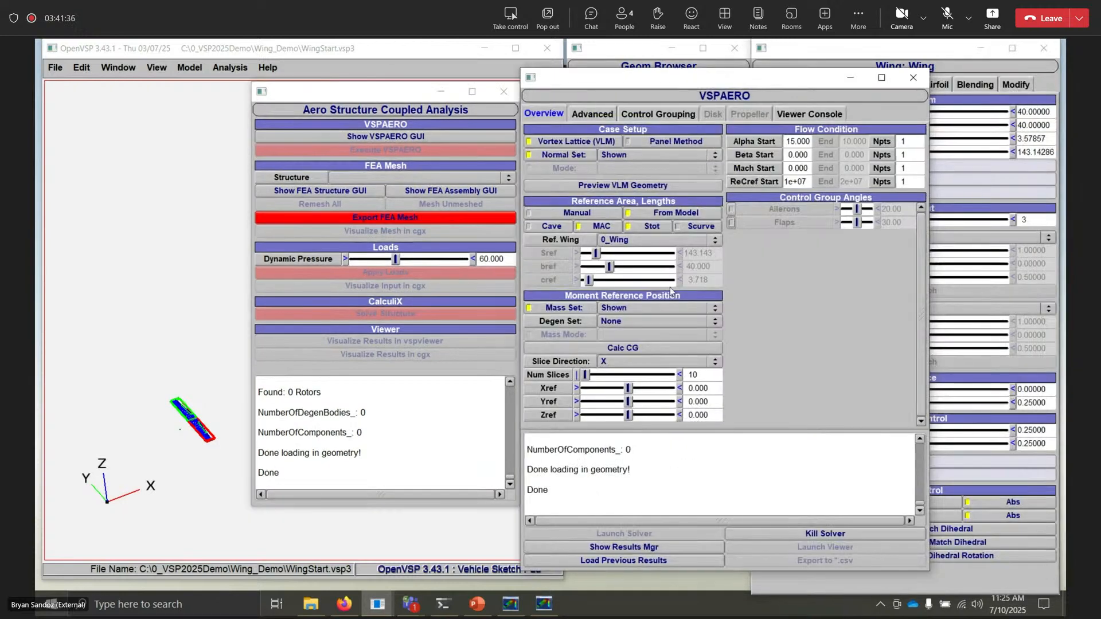
# - Kill the running VSPAERO solver and close its results manager
pyautogui.click(775, 533)
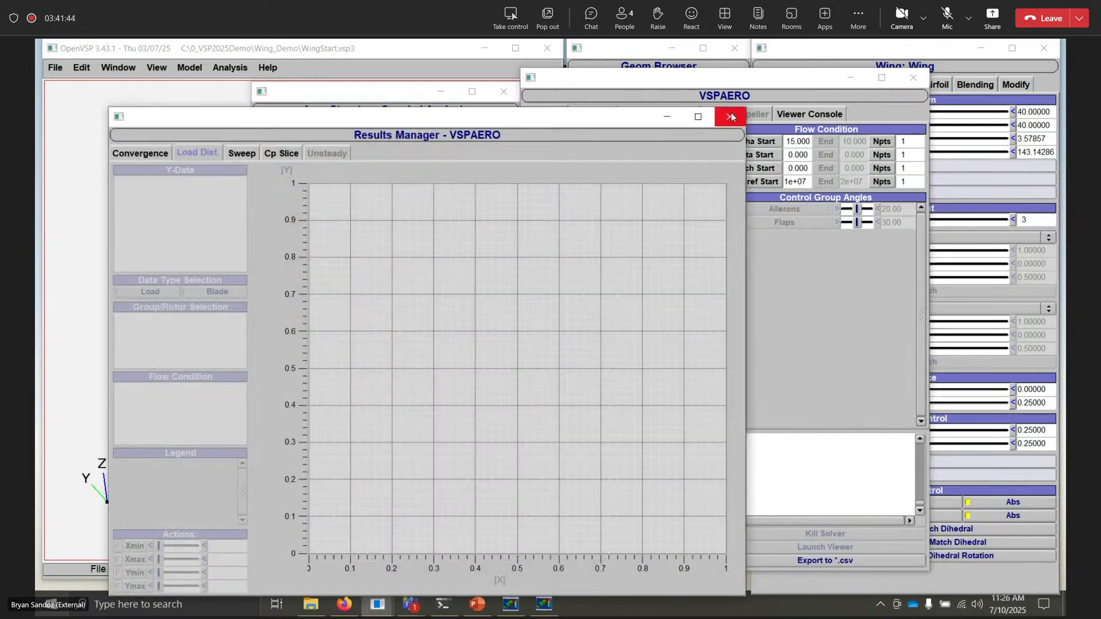
pyautogui.click(730, 116)
pyautogui.click(796, 381)
# - Launch the VSPAERO solver again with the wing shown, and close the results manager after the run
pyautogui.click(662, 537)
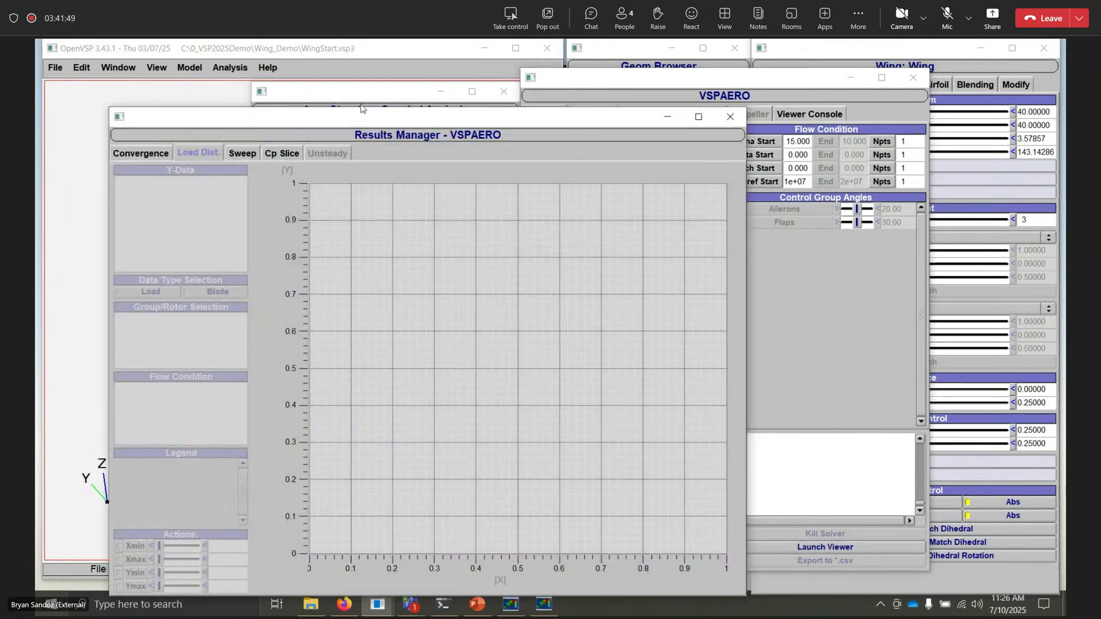
pyautogui.moveTo(361, 107); pyautogui.dragTo(369, 71)
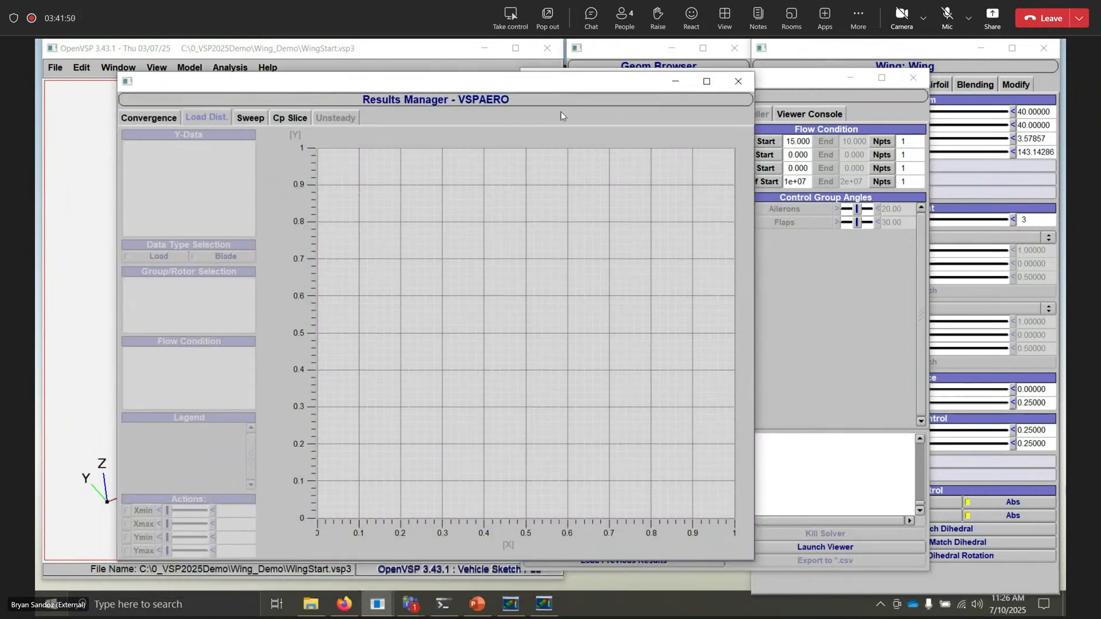
pyautogui.click(737, 84)
pyautogui.scroll(10, 190, 424)
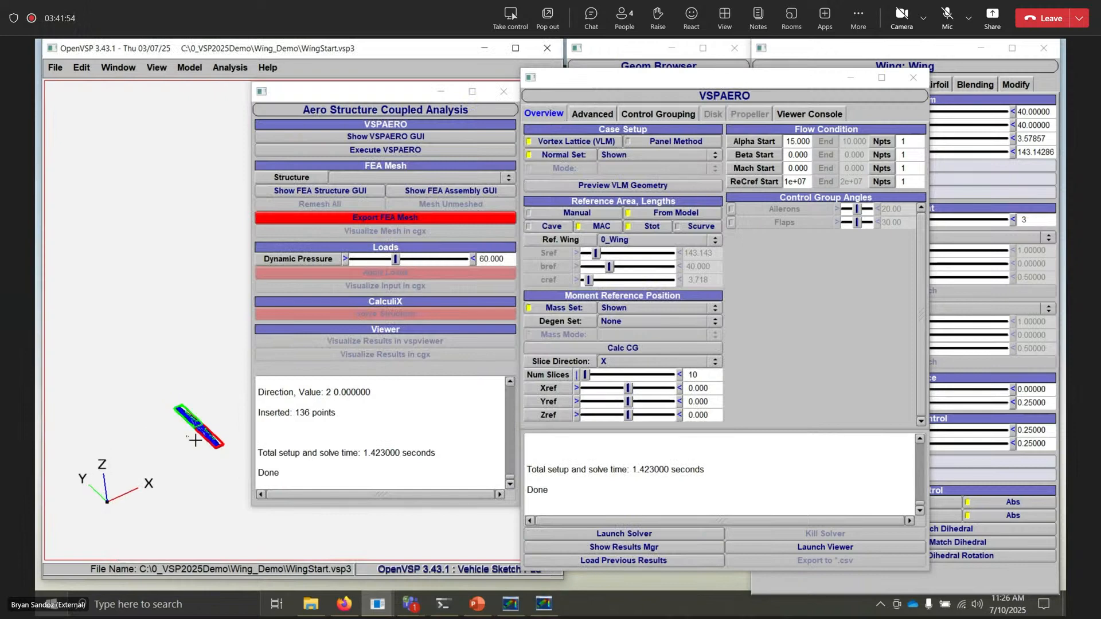
# - Close the VSPAERO setup and bring up the FEA structure display to compare the structural mesh with the wing geometry
pyautogui.scroll(8, 185, 429)
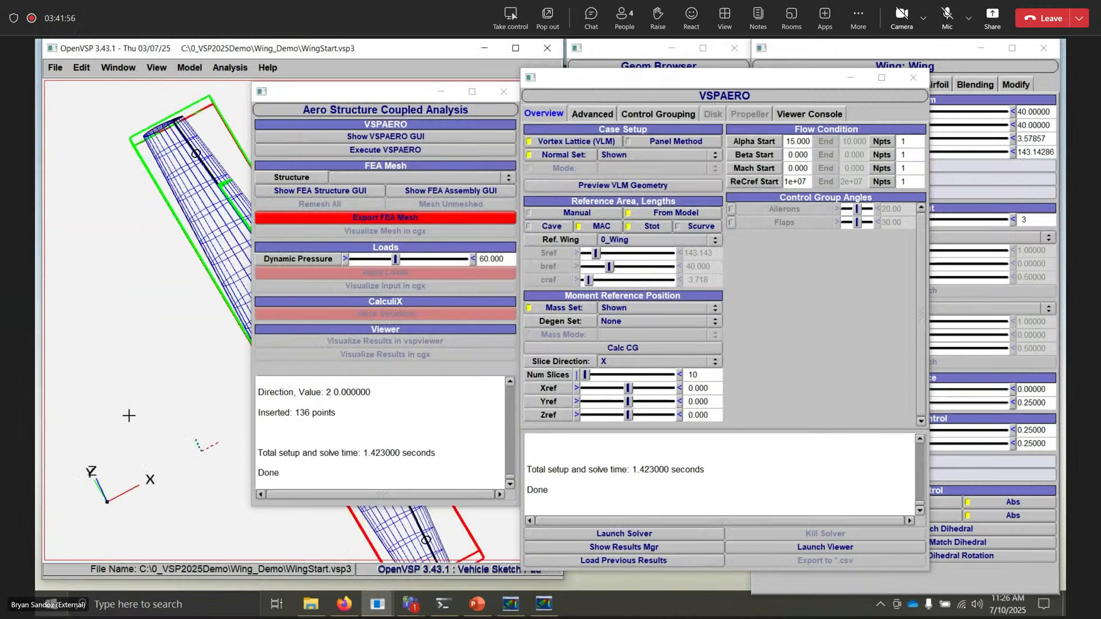
pyautogui.scroll(-6, 229, 358)
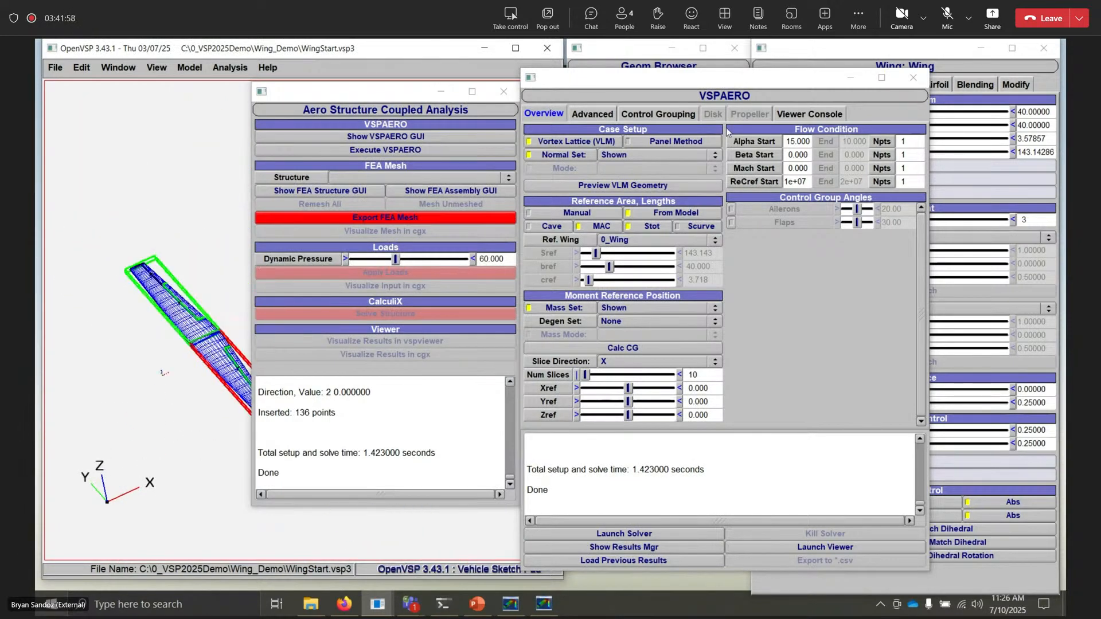
pyautogui.click(913, 78)
pyautogui.moveTo(377, 96); pyautogui.dragTo(900, 130)
pyautogui.scroll(-5, 298, 269)
pyautogui.moveTo(302, 266); pyautogui.dragTo(302, 354, button='right')
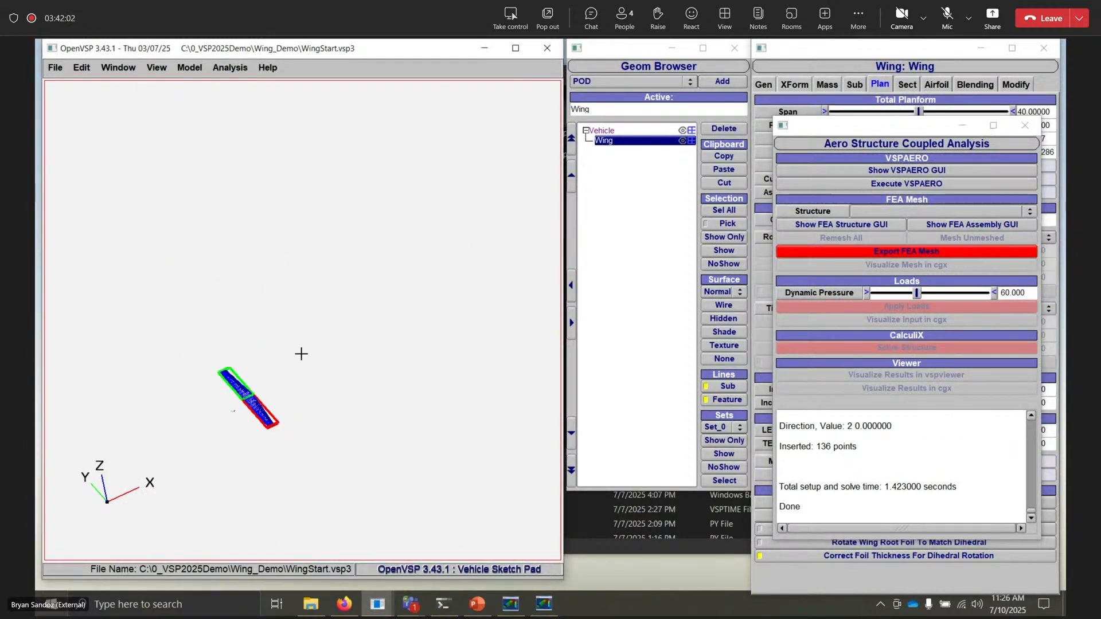
pyautogui.moveTo(301, 353); pyautogui.dragTo(303, 287)
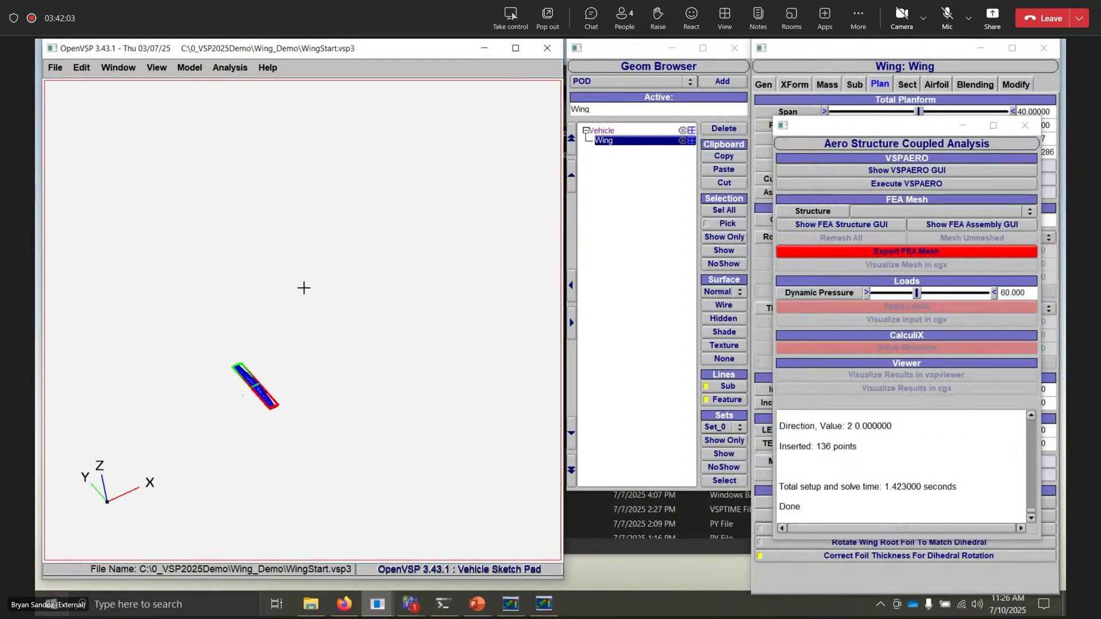
pyautogui.click(867, 225)
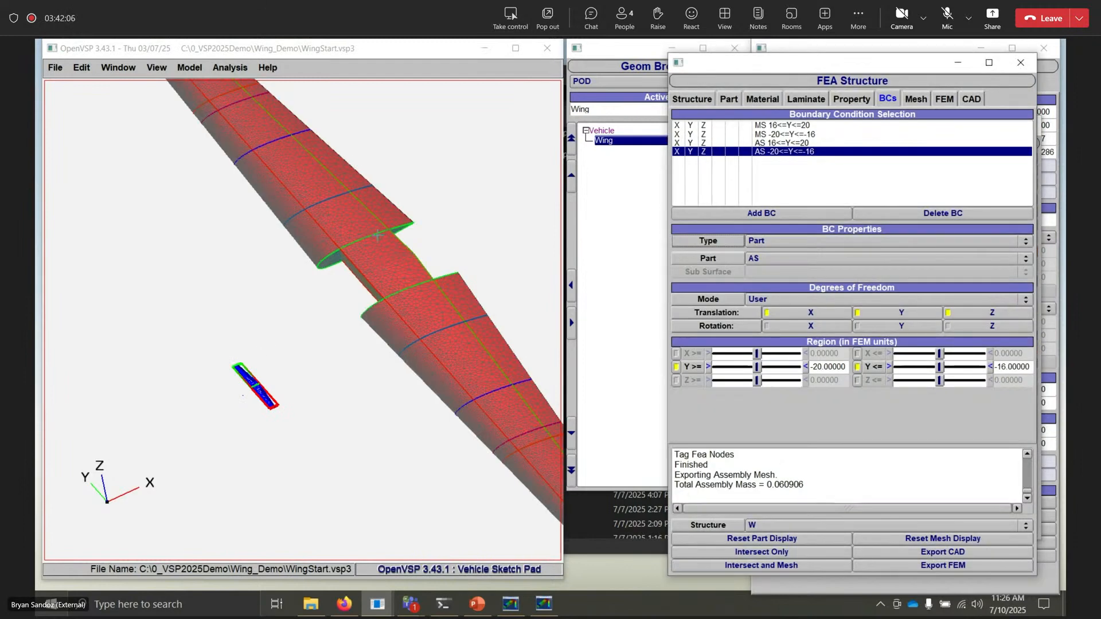
# - Copy the Wing component, paste it as a child of the original, and rename the copy Wing_inch
pyautogui.click(617, 147)
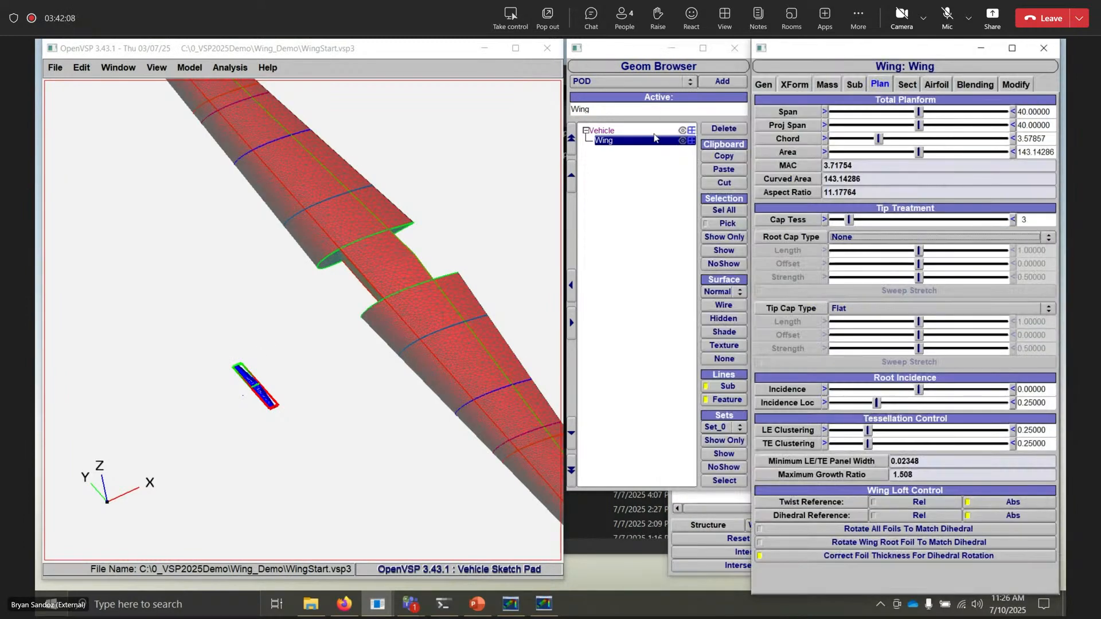
pyautogui.click(725, 156)
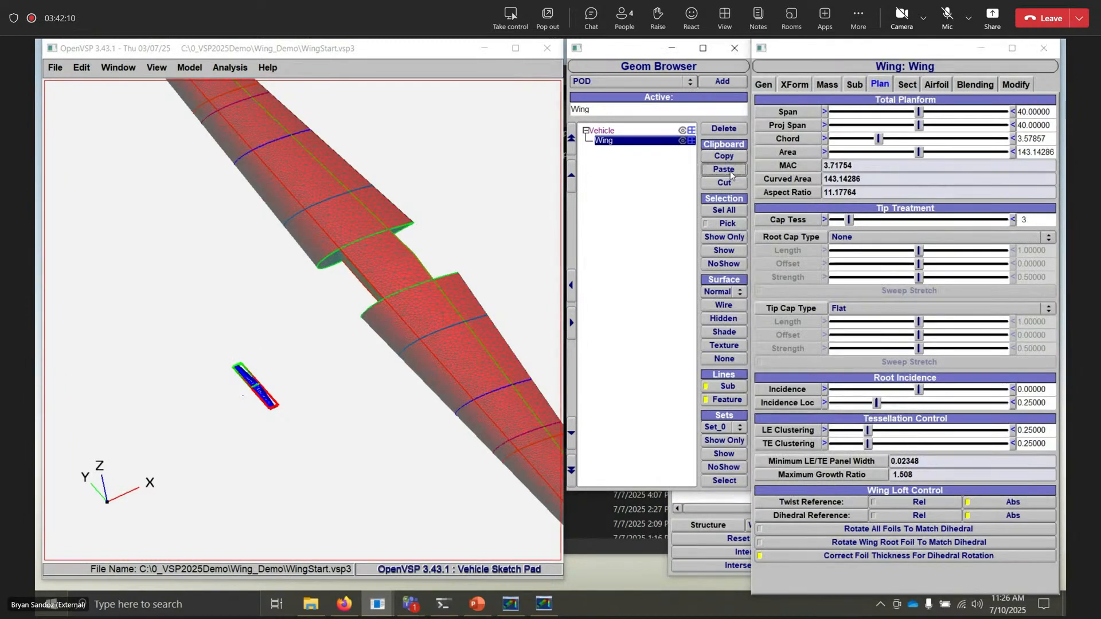
pyautogui.click(723, 169)
pyautogui.click(796, 86)
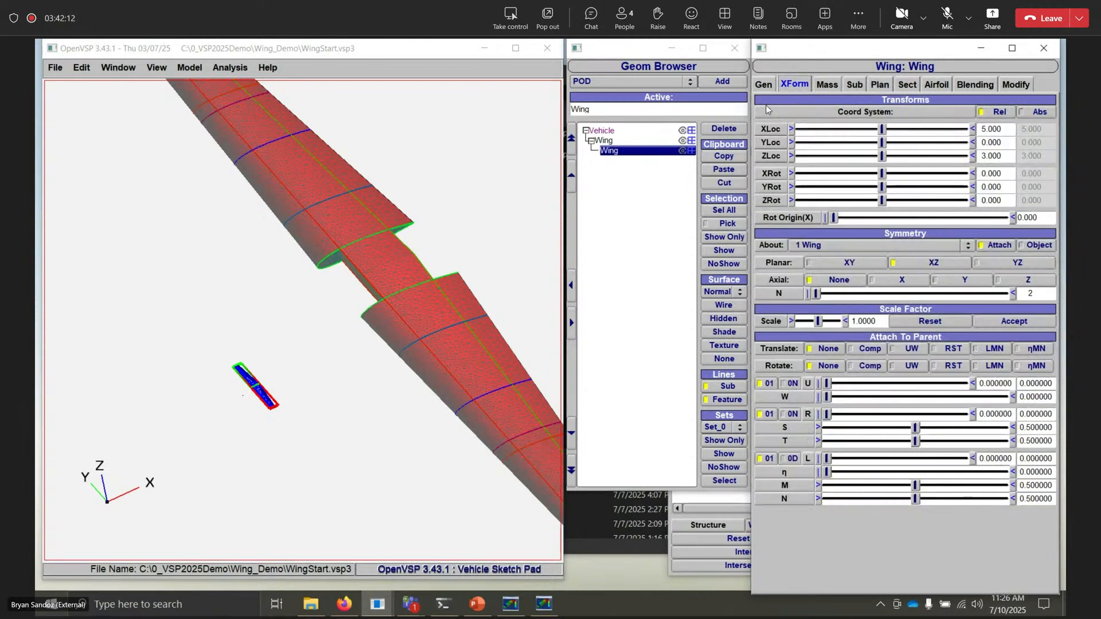
pyautogui.click(764, 85)
pyautogui.click(831, 113)
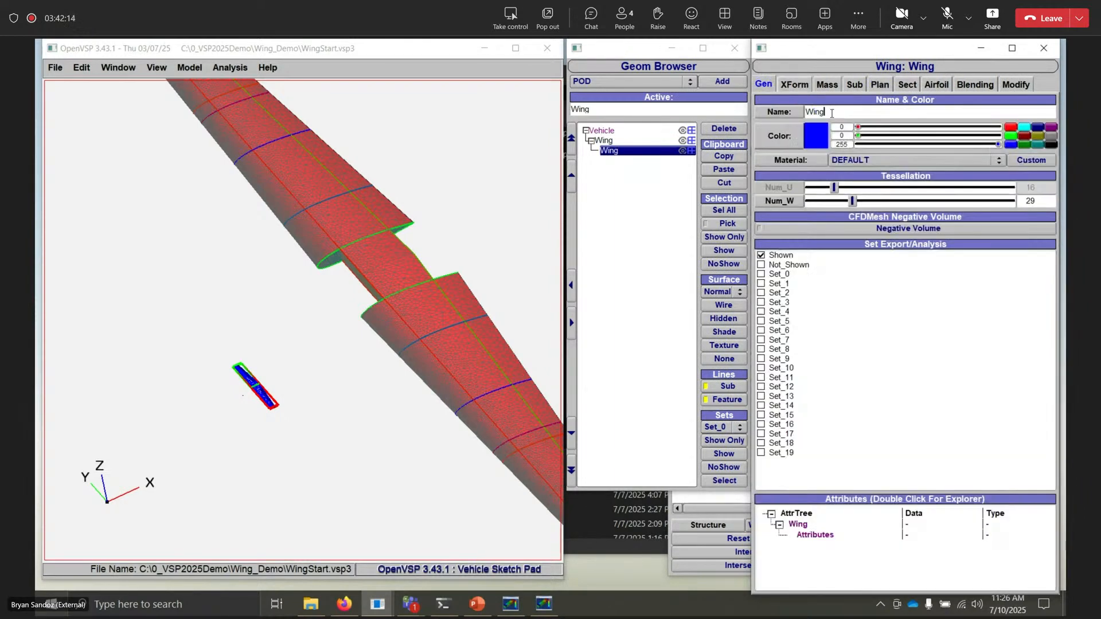
pyautogui.write('_inch')
pyautogui.press('Return')
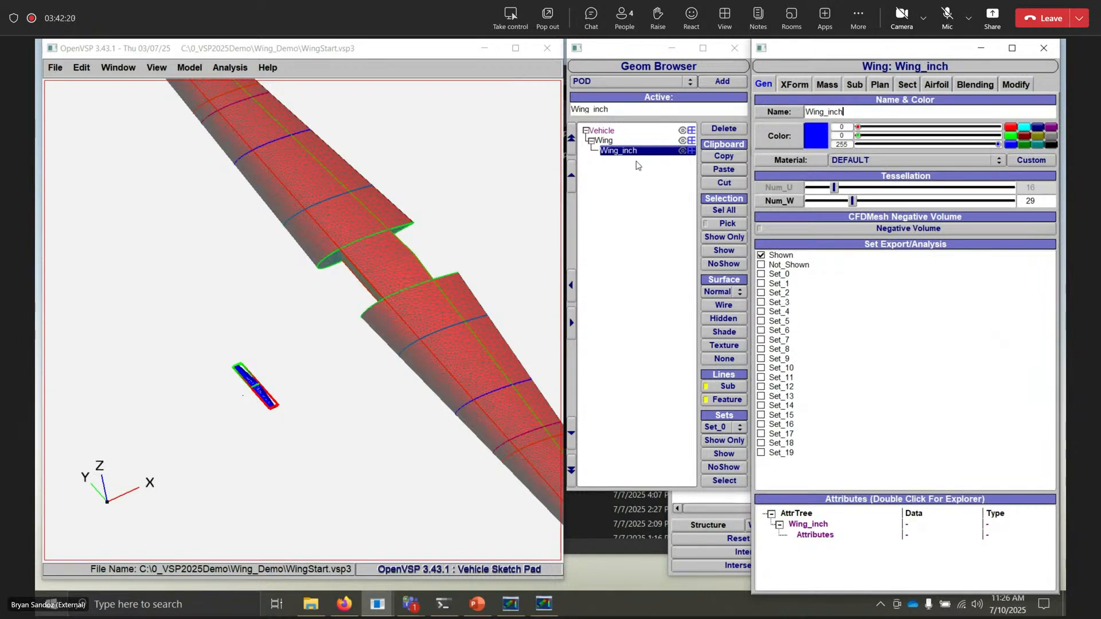
# - Set the scale factor of the Wing_inch component to 12 in its transforms
pyautogui.click(794, 86)
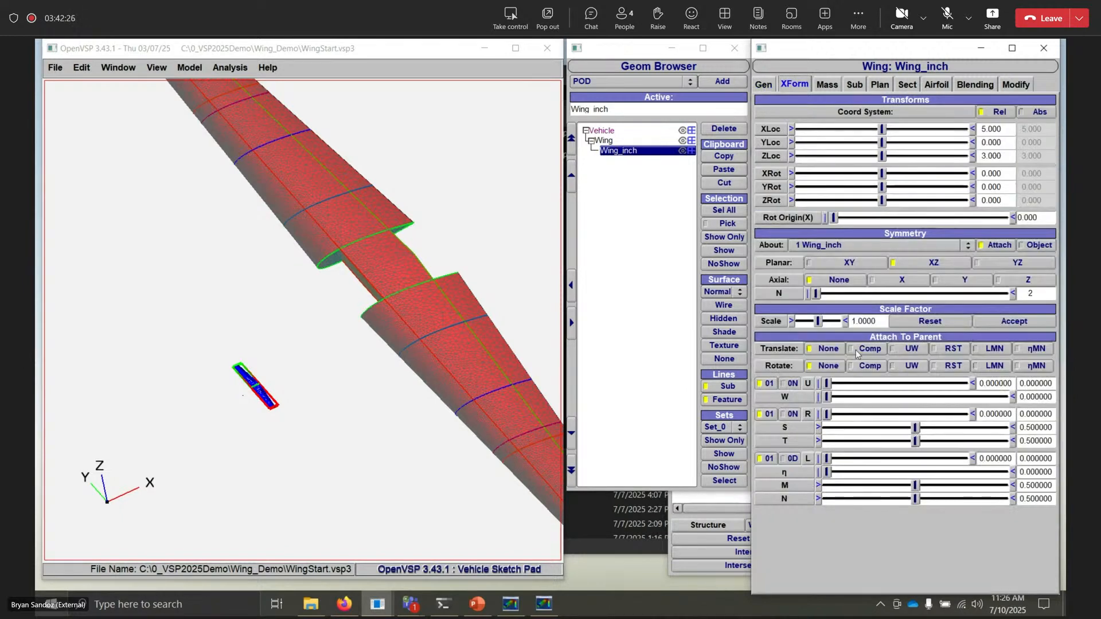
pyautogui.moveTo(876, 322); pyautogui.dragTo(836, 323)
pyautogui.write('12')
pyautogui.press('Return')
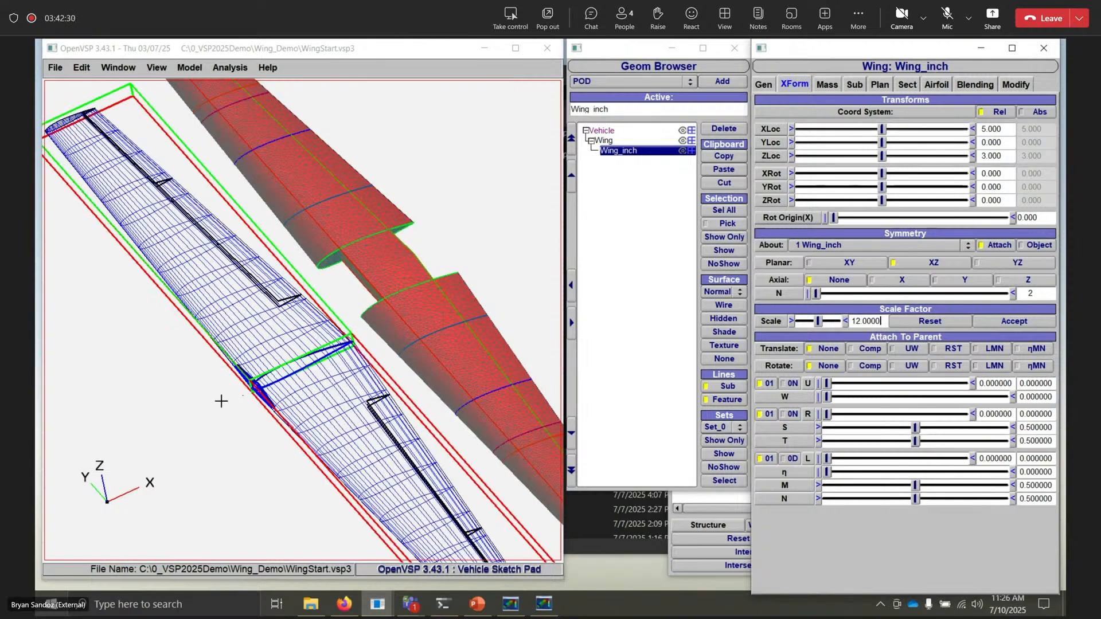
# - Move Wing_inch onto the FEA mesh by setting its XLoc to 5*12 and its ZLoc to 3*12
pyautogui.moveTo(1014, 125); pyautogui.dragTo(965, 125)
pyautogui.write('5*12')
pyautogui.press('Return')
pyautogui.moveTo(1012, 156); pyautogui.dragTo(970, 155)
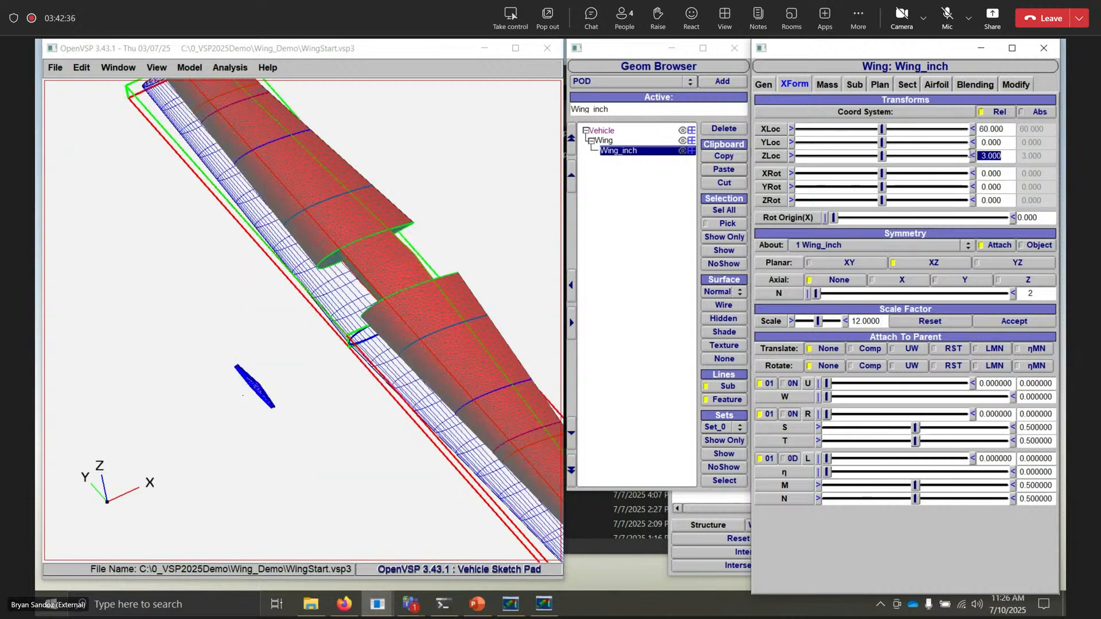
pyautogui.write('3*12')
pyautogui.press('Return')
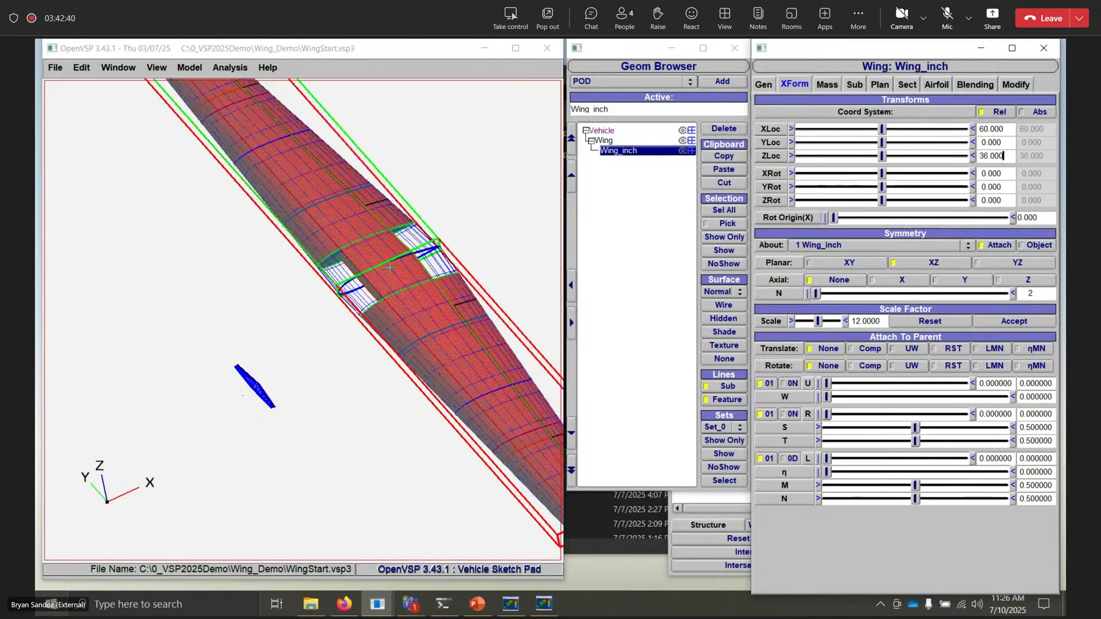
pyautogui.scroll(-2, 402, 275)
pyautogui.moveTo(434, 300); pyautogui.dragTo(422, 299)
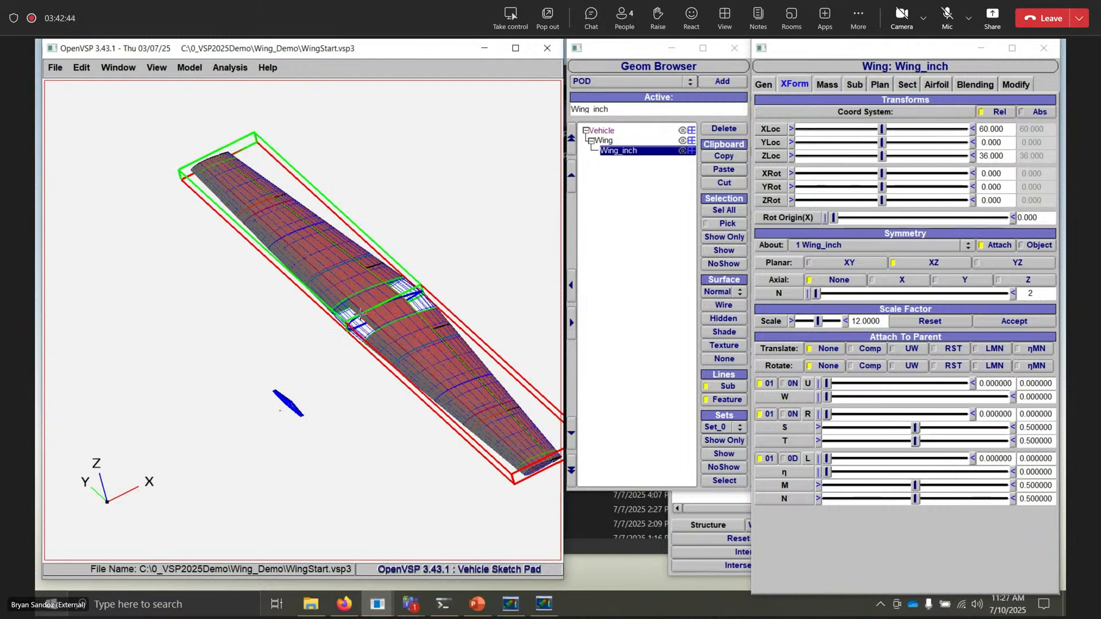
# - Delete the duplicate FEA structure W that belongs to Wing_inch, keeping the one on Wing, and close the FEA Structure window
pyautogui.click(697, 509)
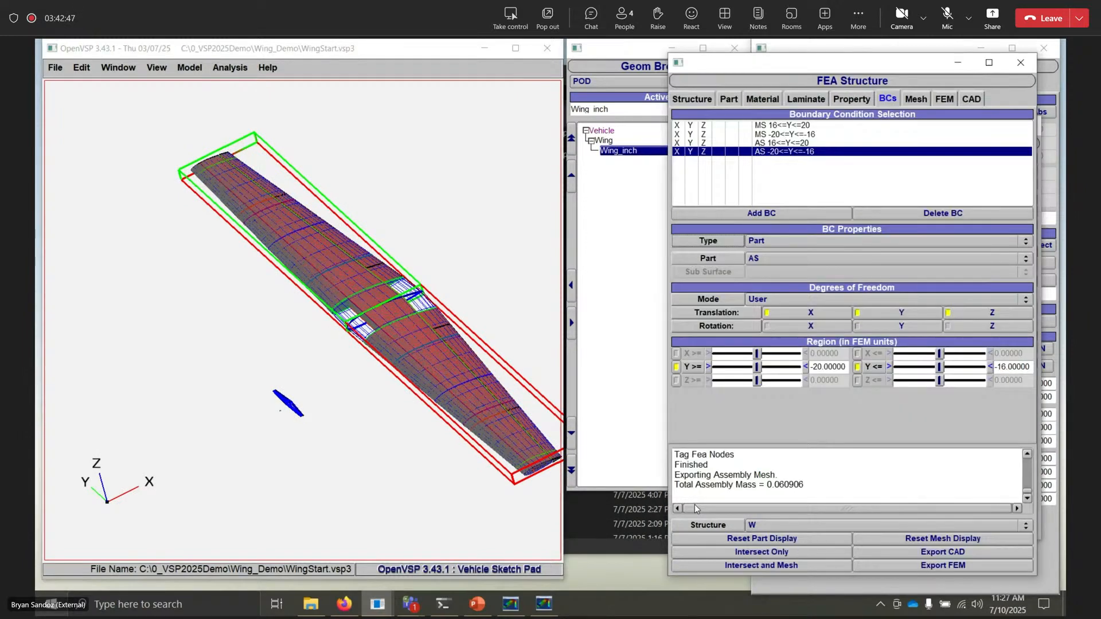
pyautogui.click(693, 100)
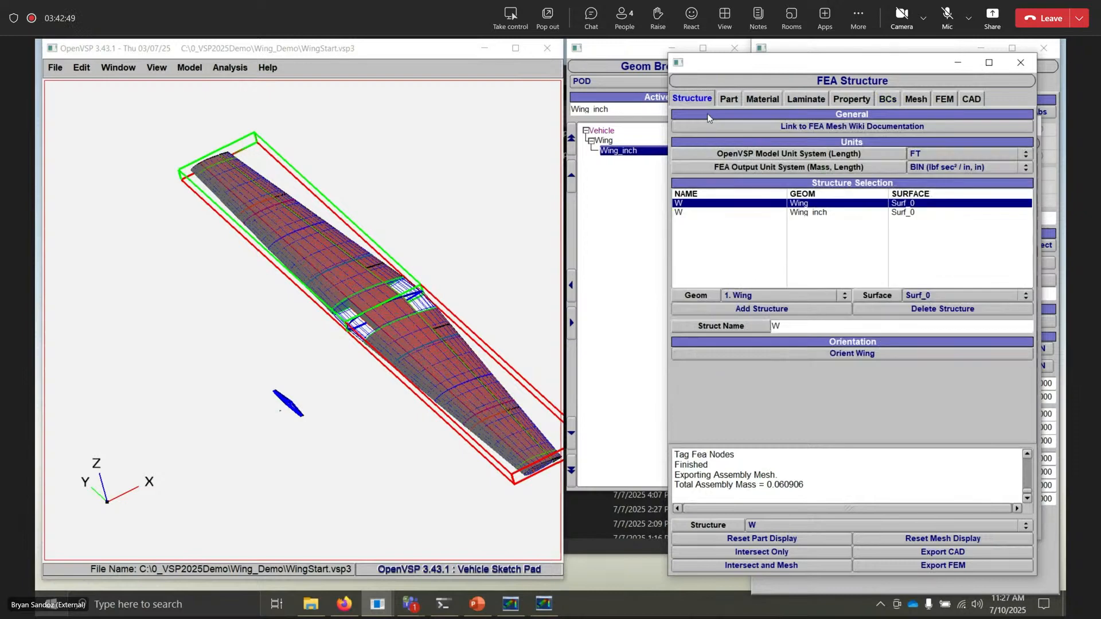
pyautogui.click(688, 212)
pyautogui.click(686, 205)
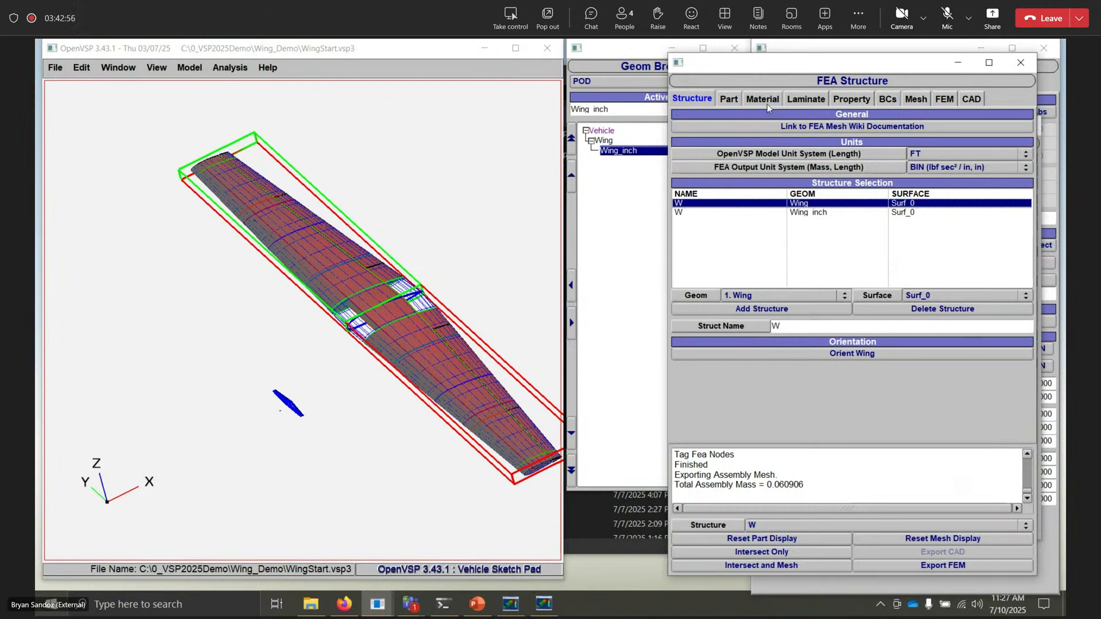
pyautogui.click(848, 100)
pyautogui.click(729, 99)
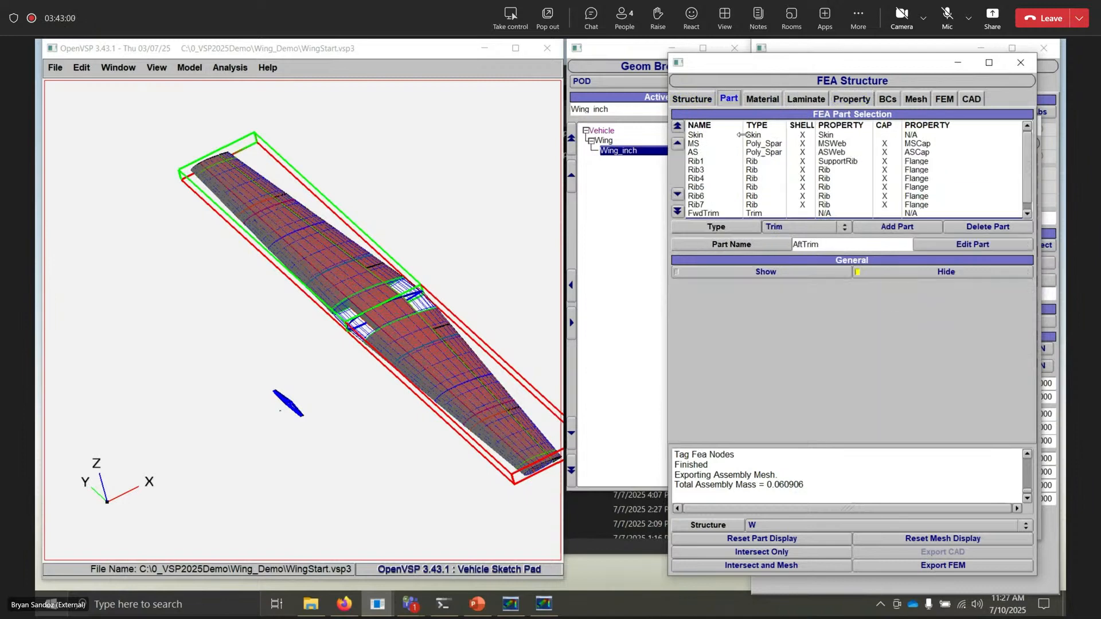
pyautogui.click(702, 102)
pyautogui.click(684, 214)
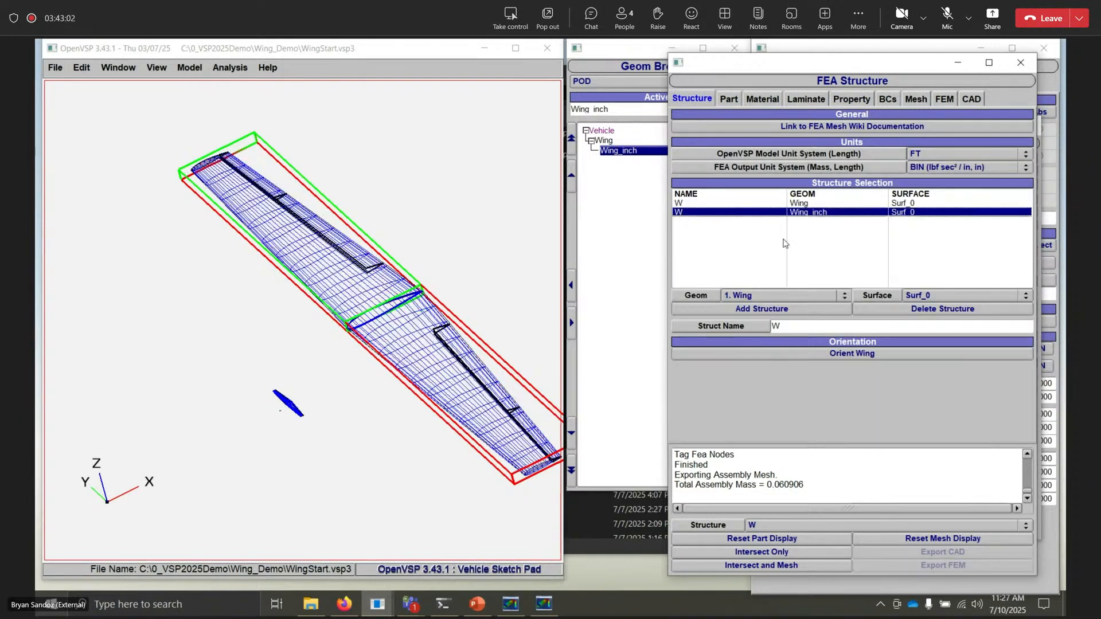
pyautogui.click(921, 315)
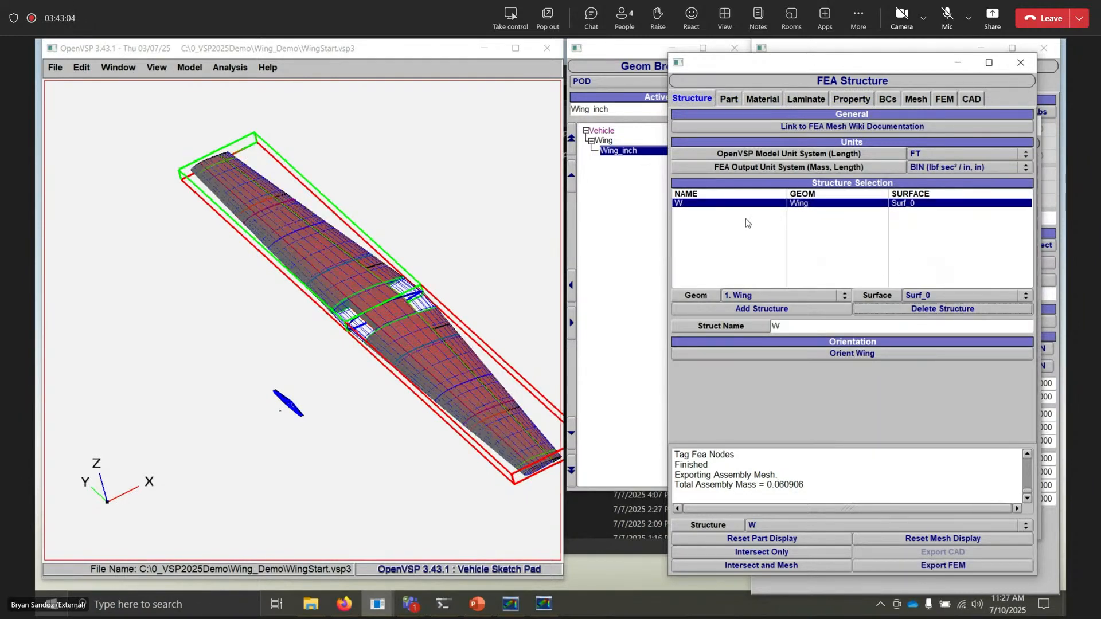
pyautogui.click(707, 203)
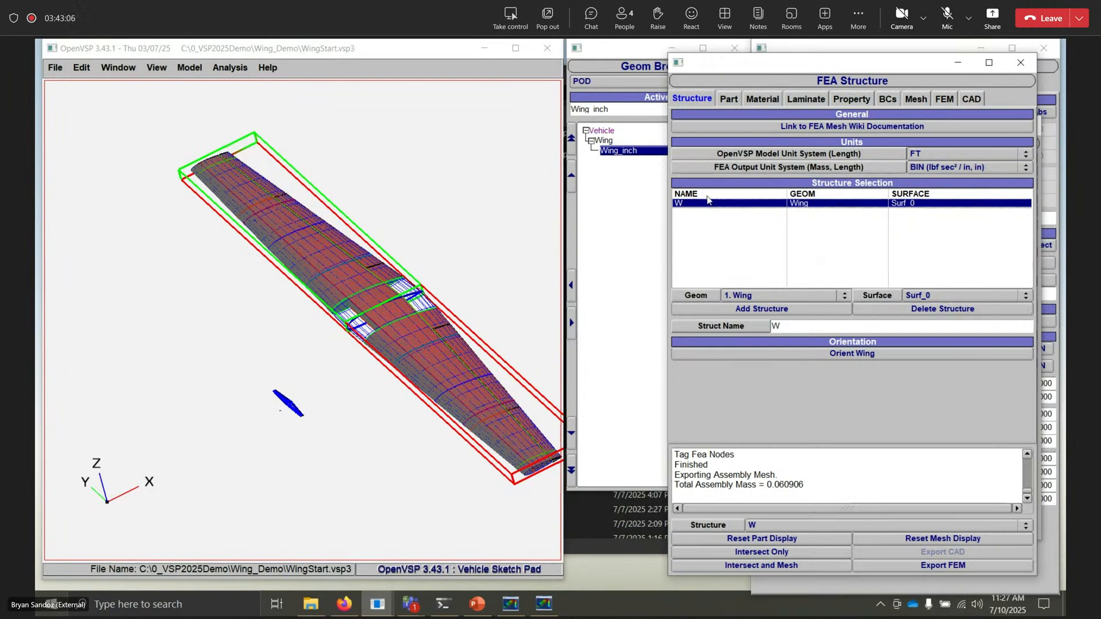
pyautogui.click(1021, 62)
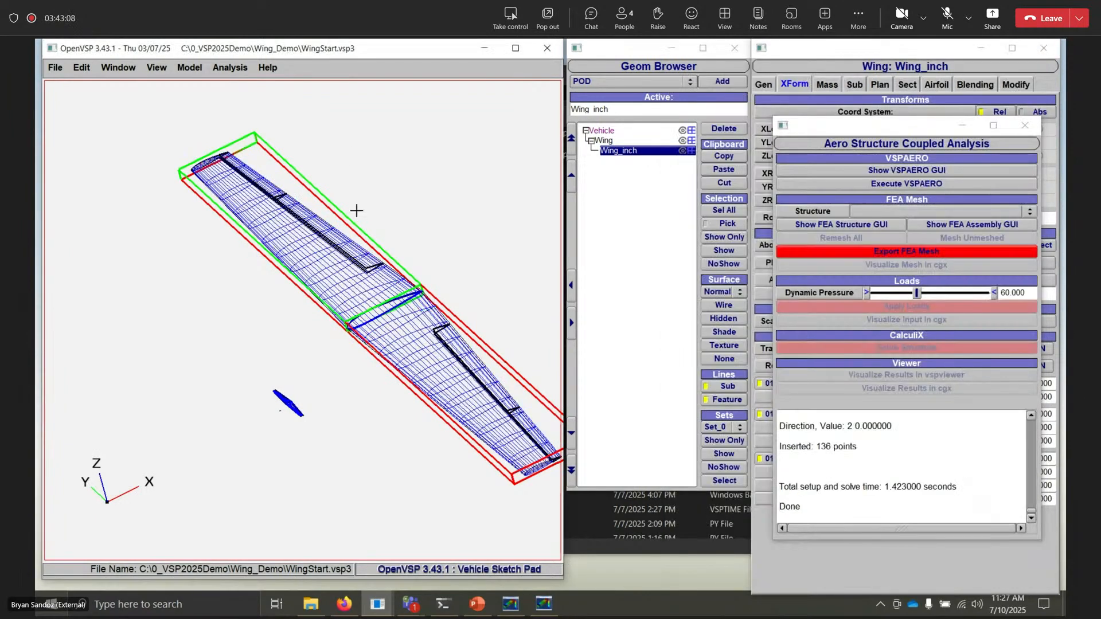
# - Reopen the FEA Structure window to check the mesh against the scaled wing, and close it again
pyautogui.moveTo(421, 283); pyautogui.dragTo(300, 154)
pyautogui.click(229, 69)
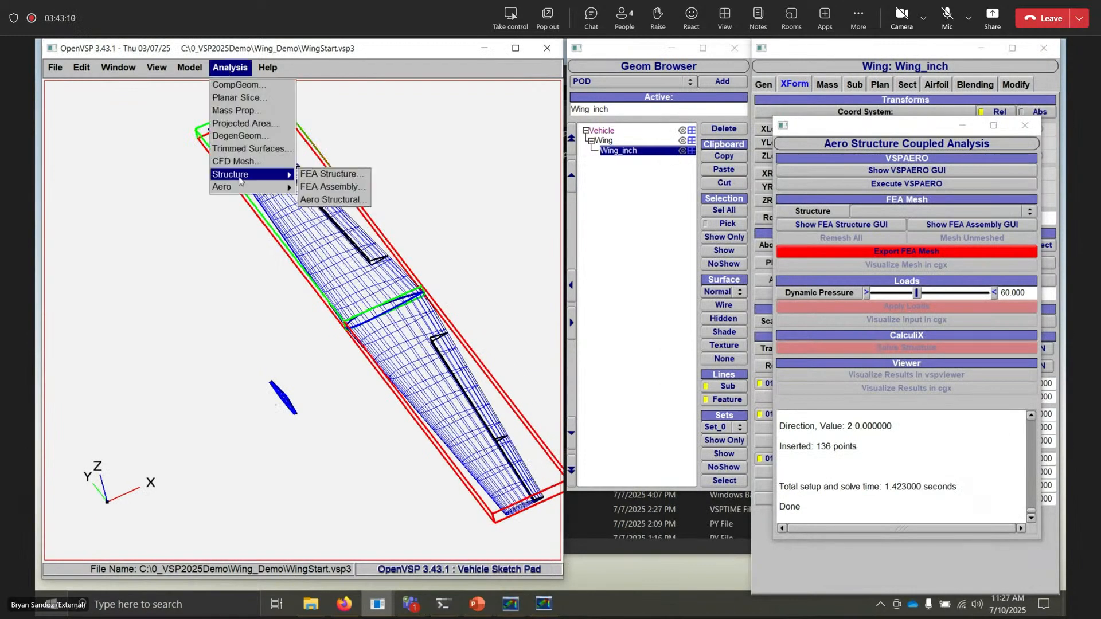
pyautogui.click(332, 175)
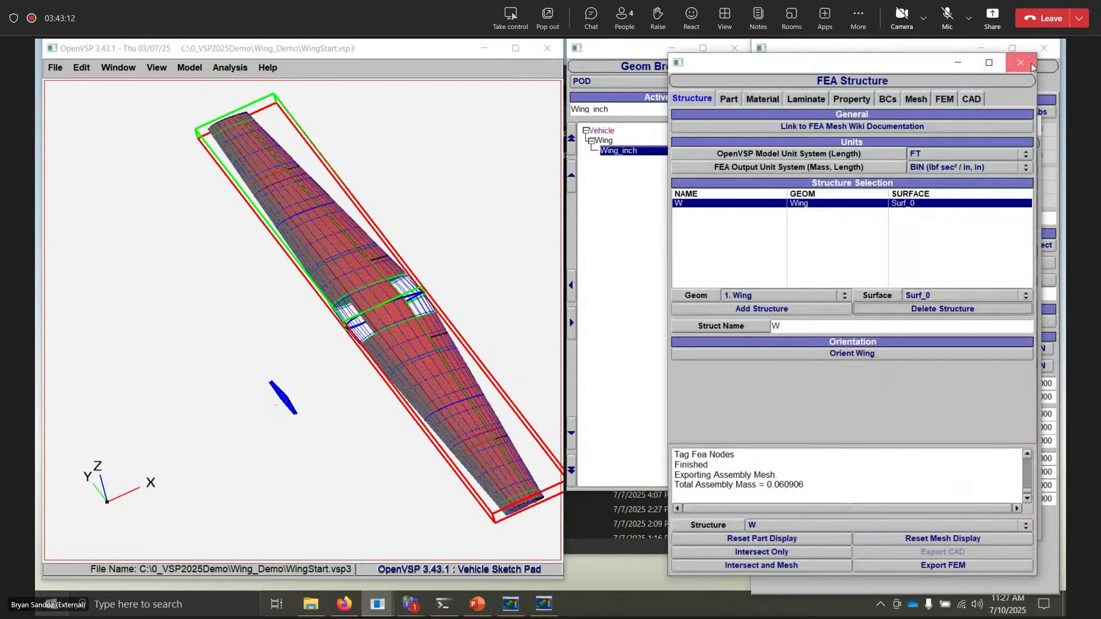
pyautogui.click(1021, 63)
# - Add the Wing_inch component to Set_0 and set VSPAERO's Normal Set to Set_0
pyautogui.moveTo(863, 125); pyautogui.dragTo(636, 137)
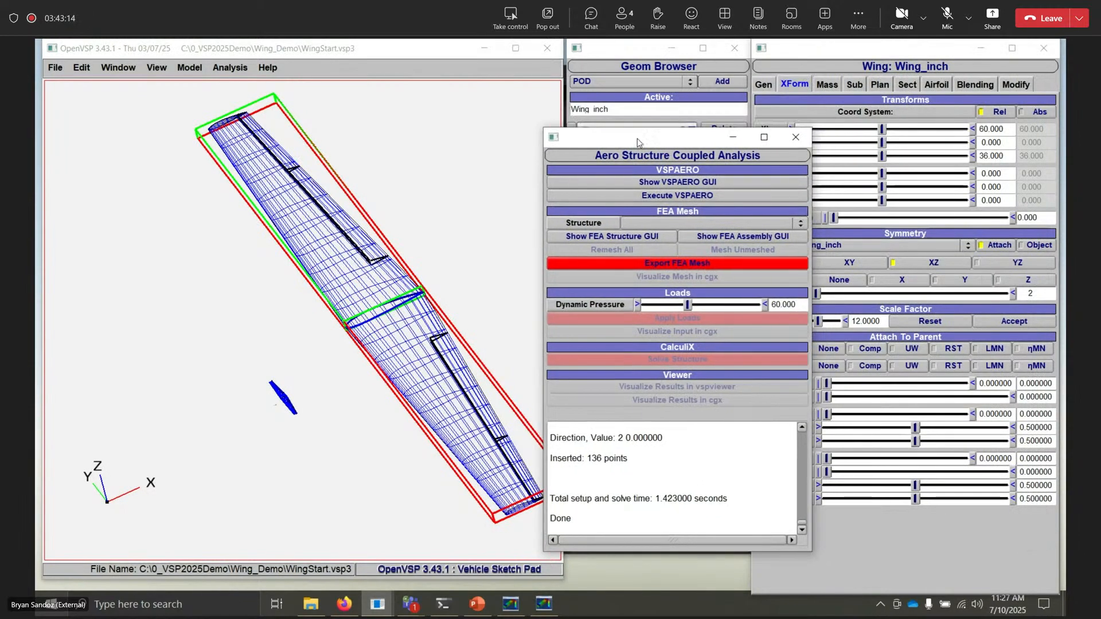
pyautogui.click(648, 184)
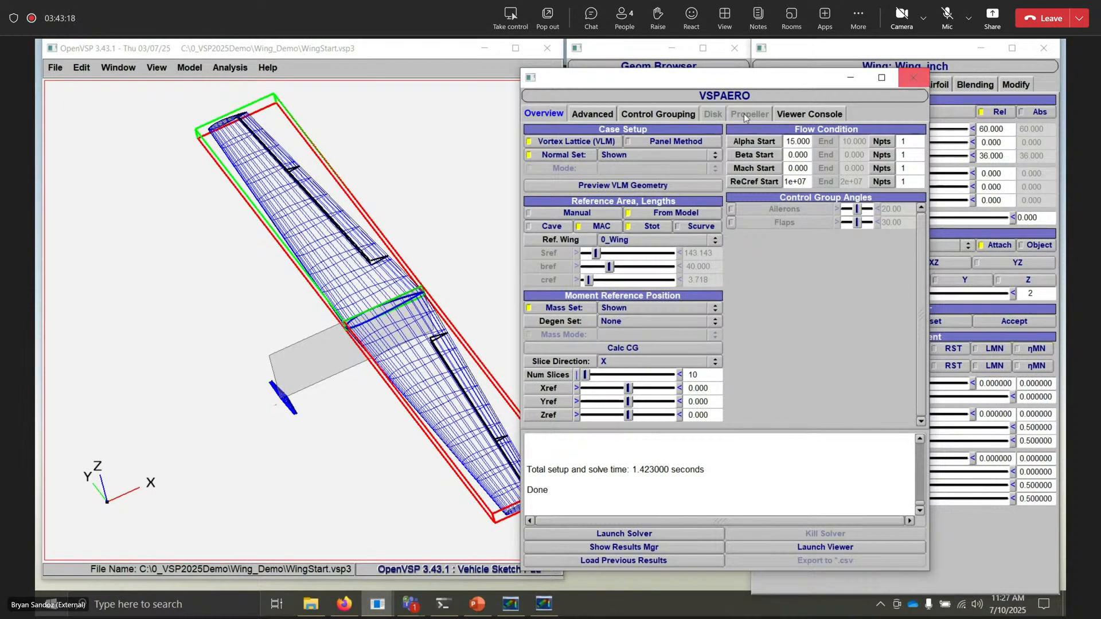
pyautogui.click(800, 53)
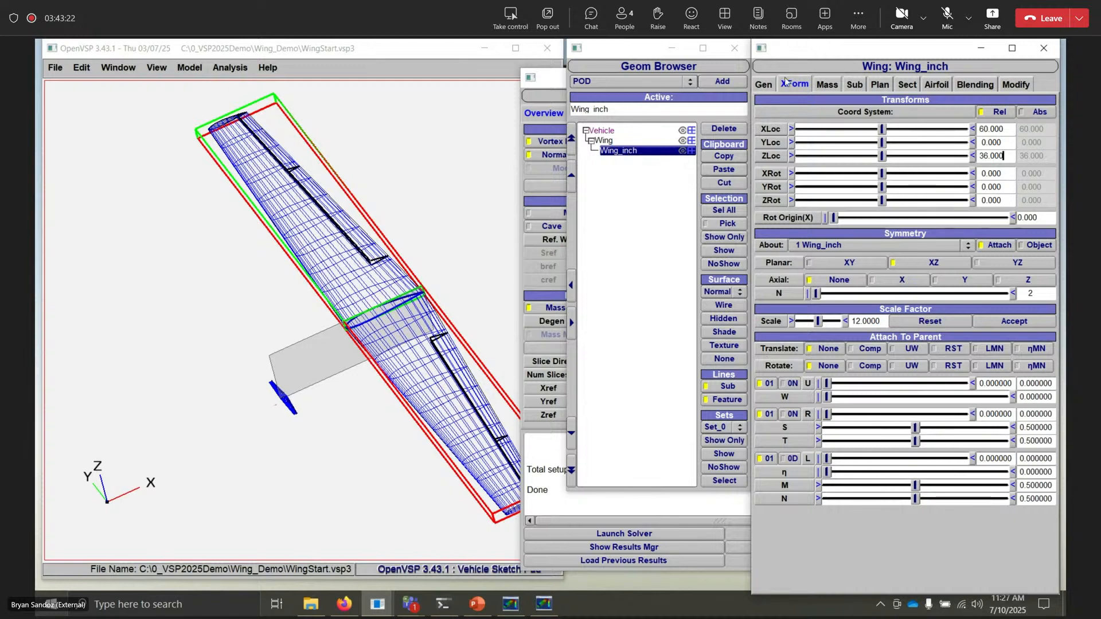
pyautogui.click(765, 86)
pyautogui.click(761, 274)
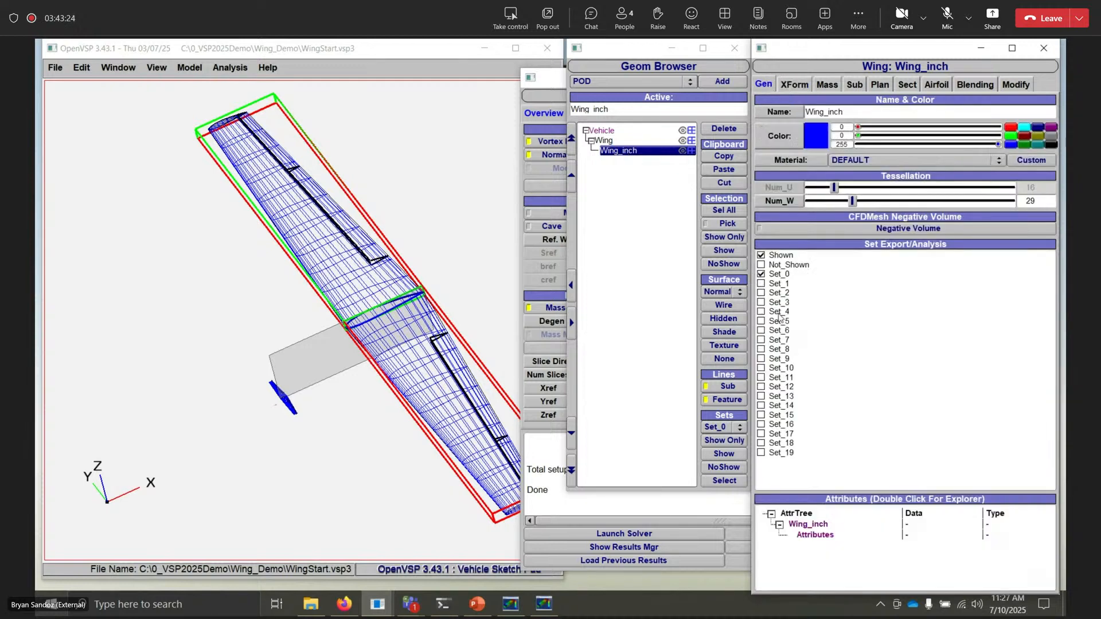
pyautogui.click(545, 113)
pyautogui.click(653, 155)
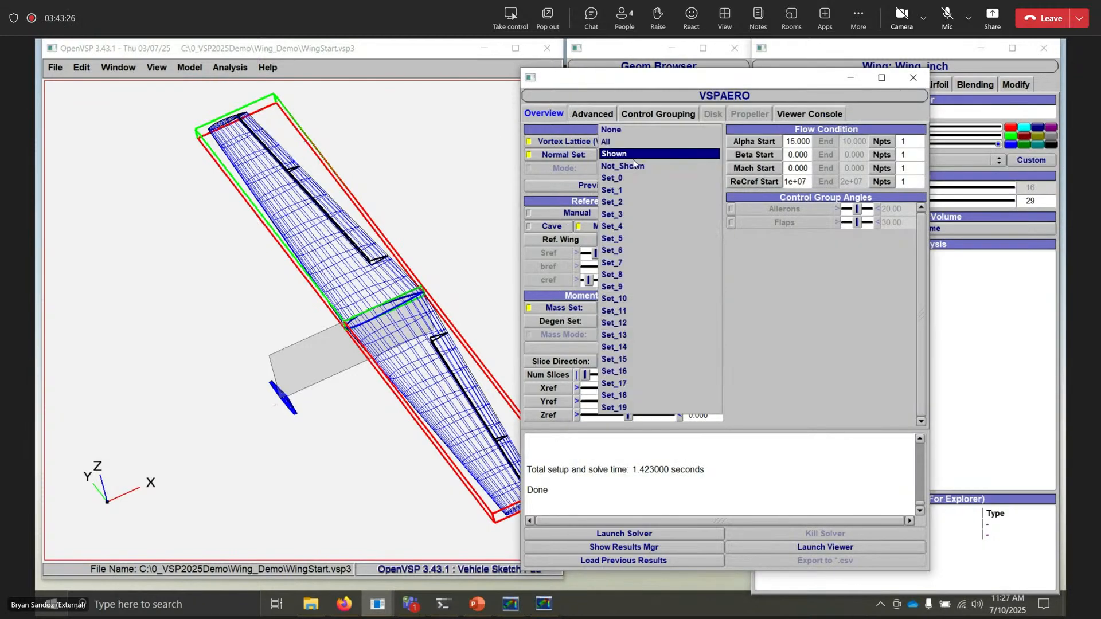
pyautogui.click(628, 177)
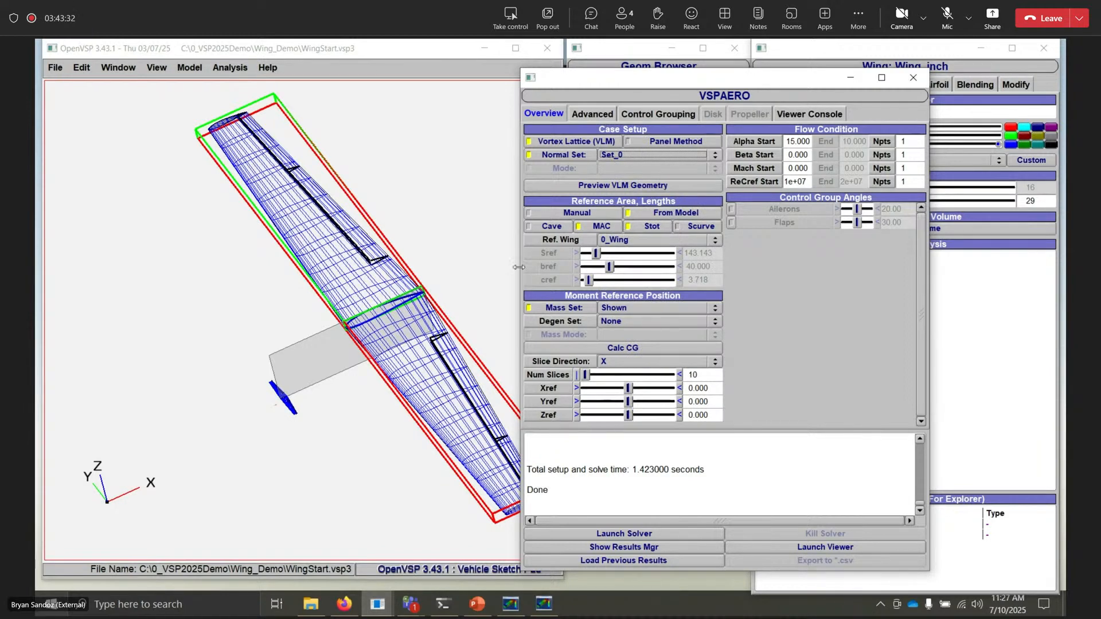
# - Launch the VSPAERO solver on Set_0, examine the load distribution and Sweep results, and close the results manager
pyautogui.click(658, 534)
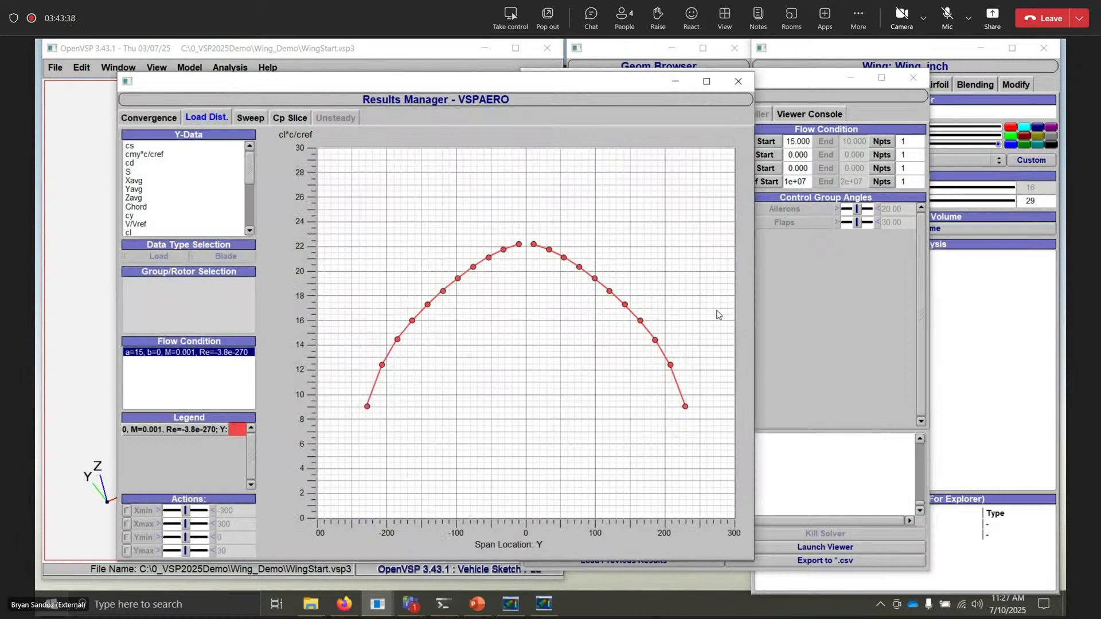
pyautogui.click(258, 118)
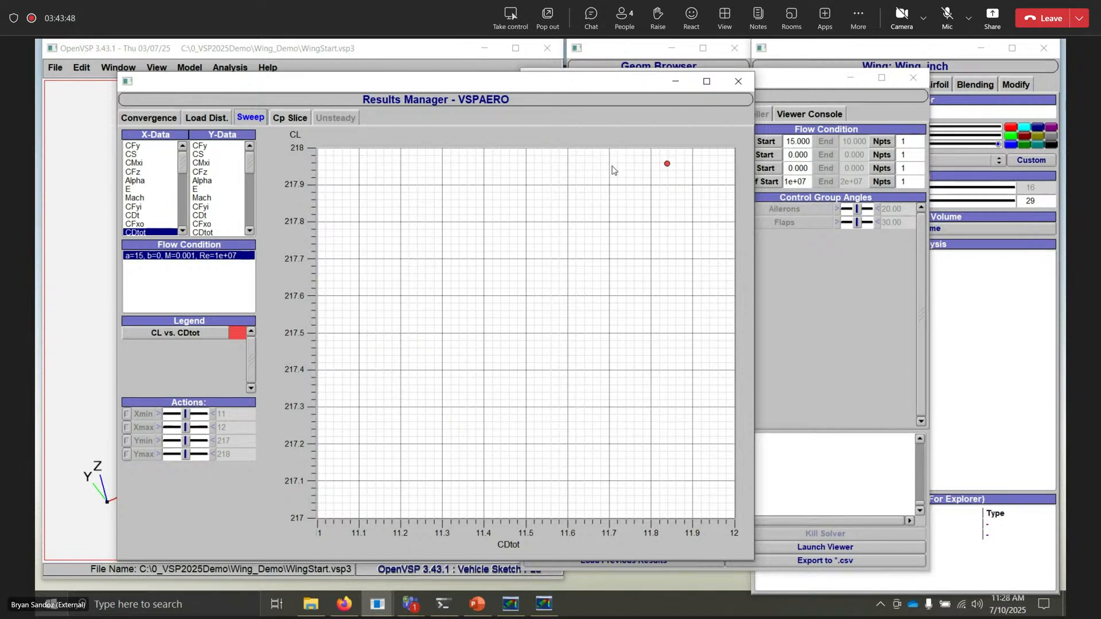
pyautogui.click(743, 82)
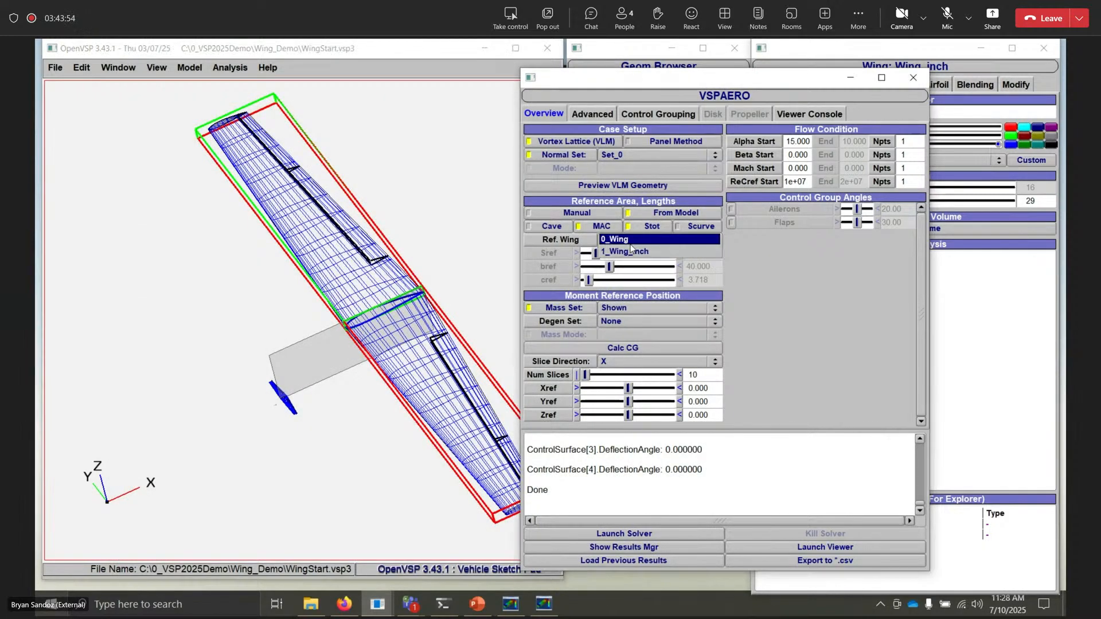
# - Rerun the VSPAERO solver with 1_Wing_inch as the reference wing, and plot CFz against CDtot in the Sweep results
pyautogui.click(632, 241)
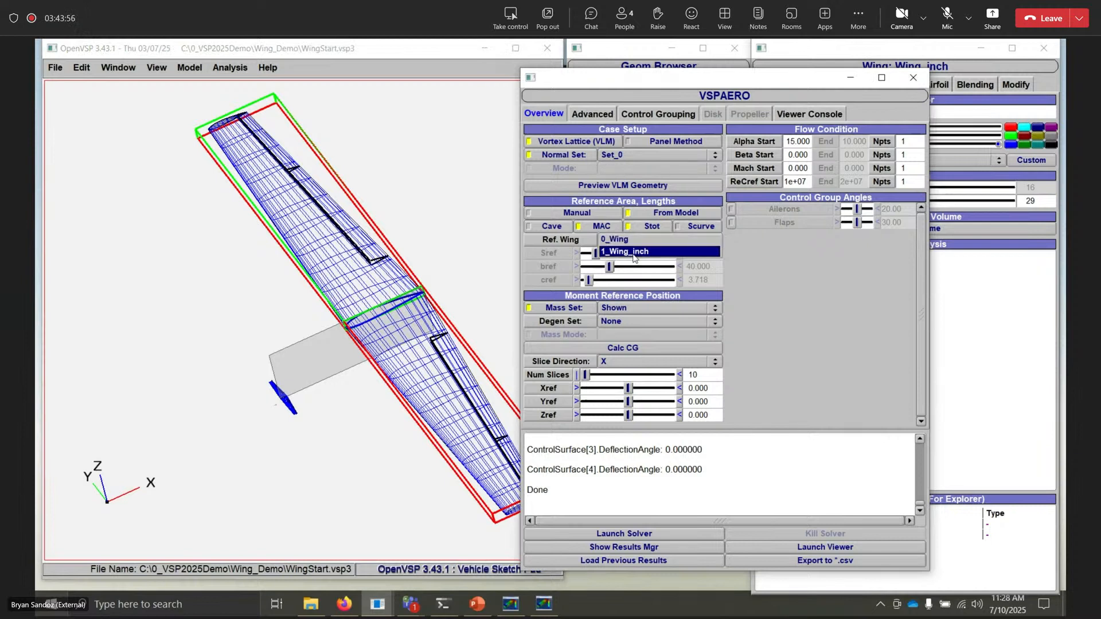
pyautogui.click(634, 253)
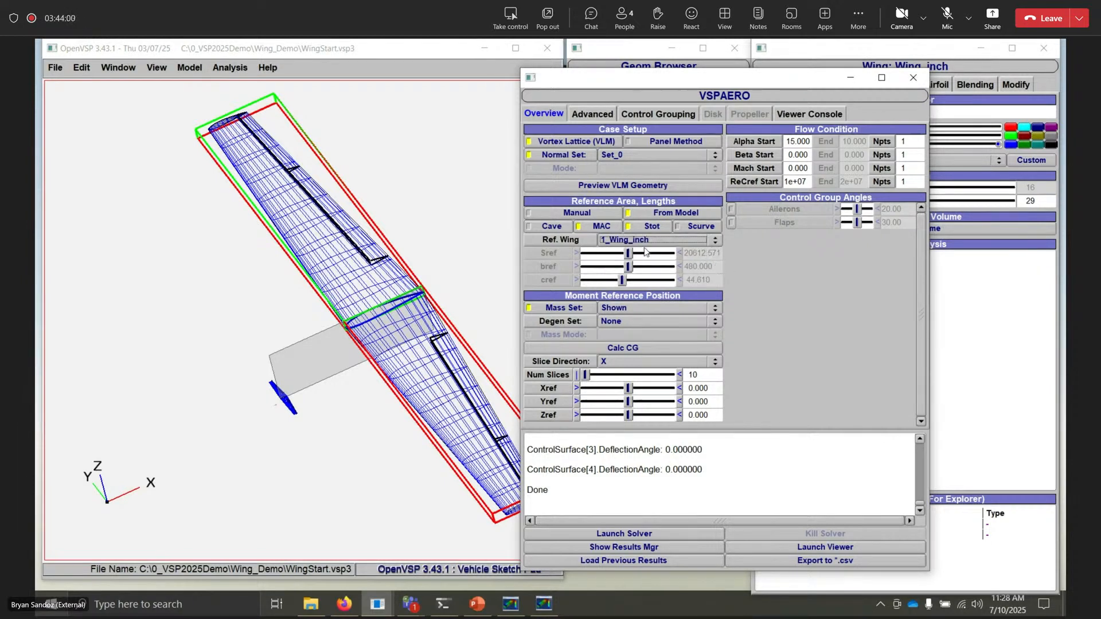
pyautogui.click(654, 534)
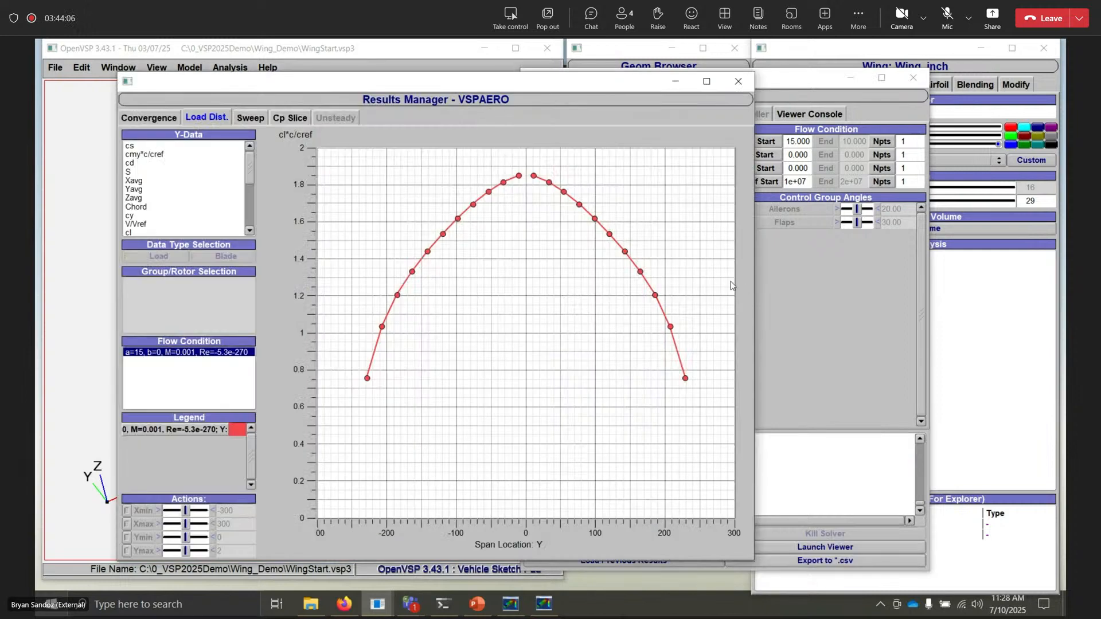
pyautogui.click(252, 118)
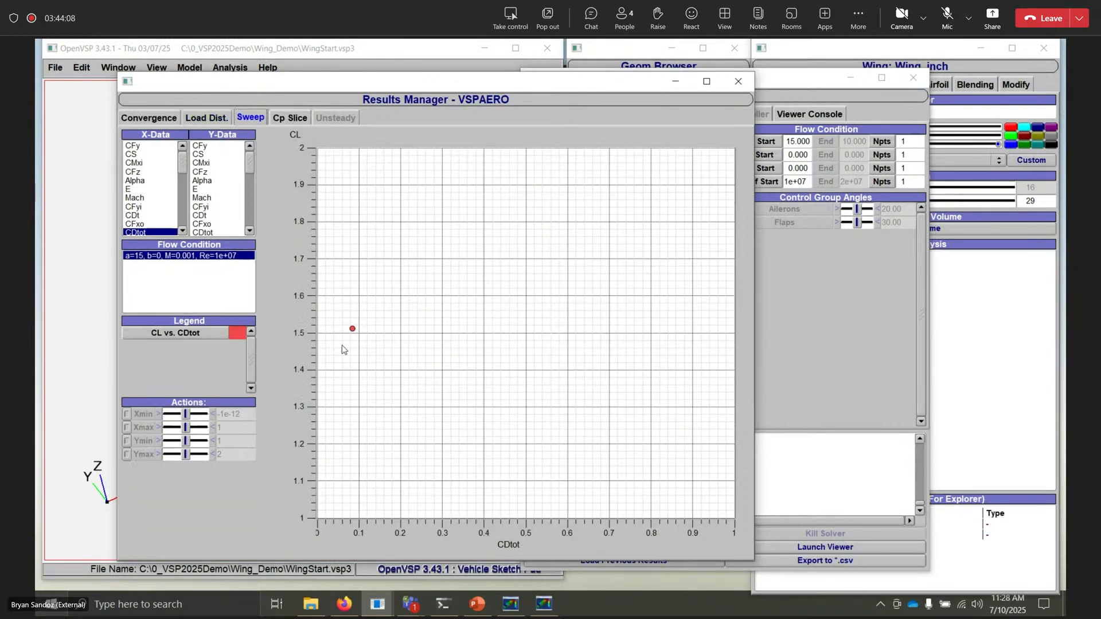
pyautogui.click(202, 172)
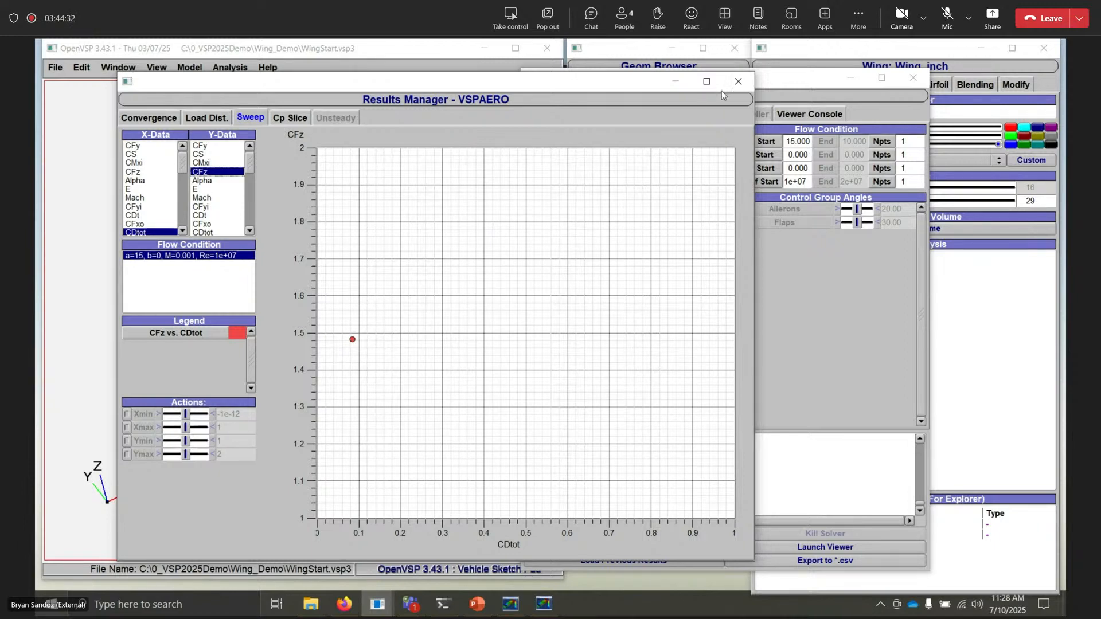
pyautogui.click(739, 81)
# - Rerun the solver with Alpha Start at 15.2 and plot only CFz against CDtot in the Sweep results
pyautogui.moveTo(810, 142); pyautogui.dragTo(798, 143)
pyautogui.write('2')
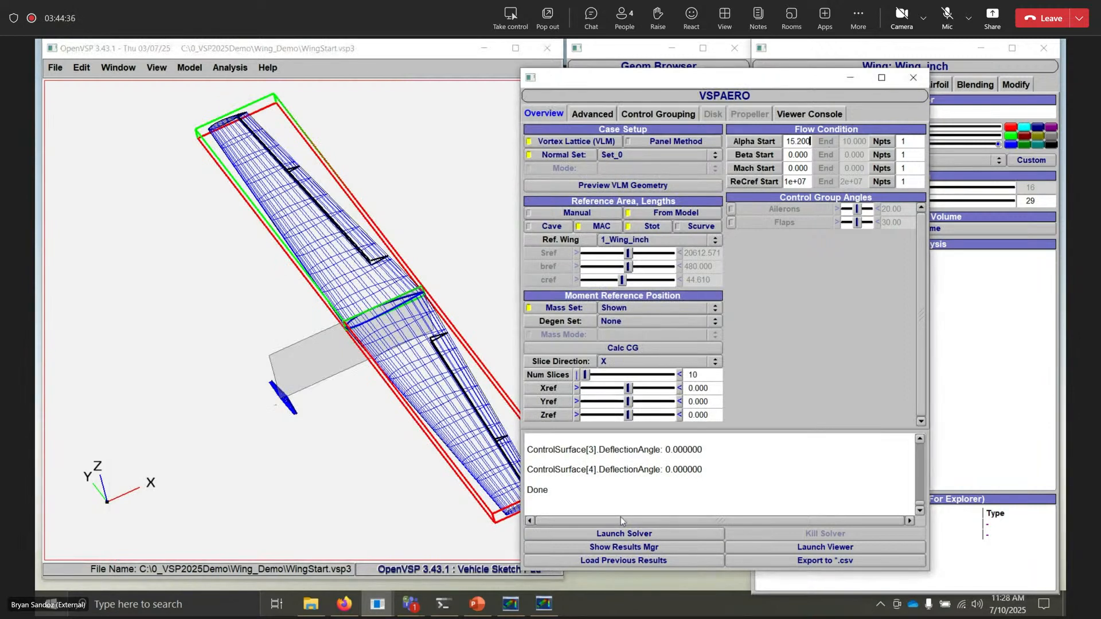
pyautogui.click(622, 533)
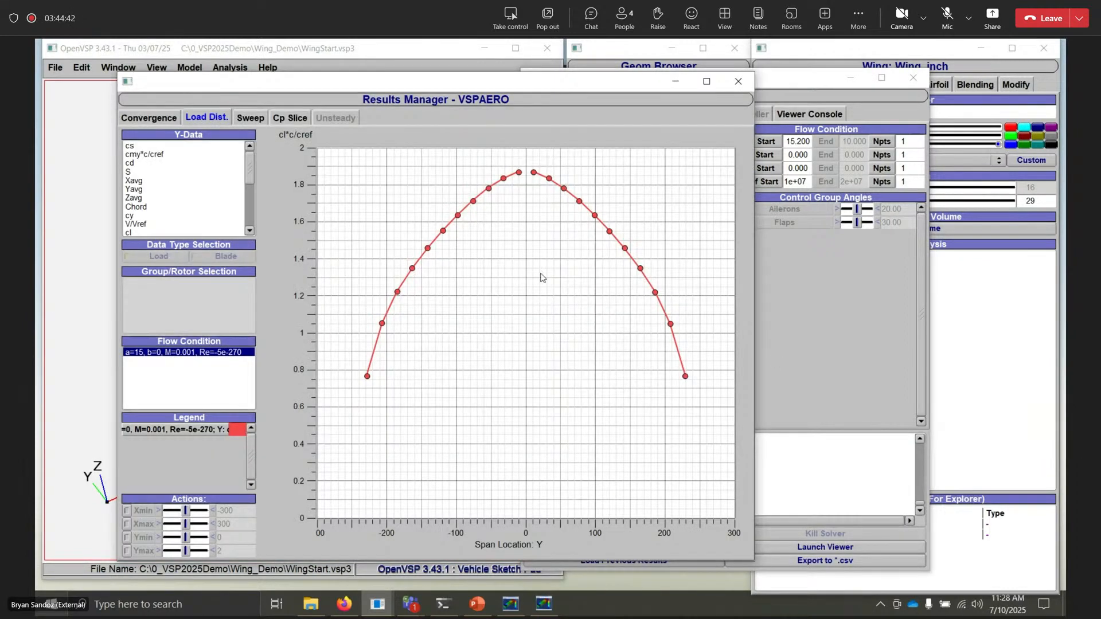
pyautogui.click(251, 118)
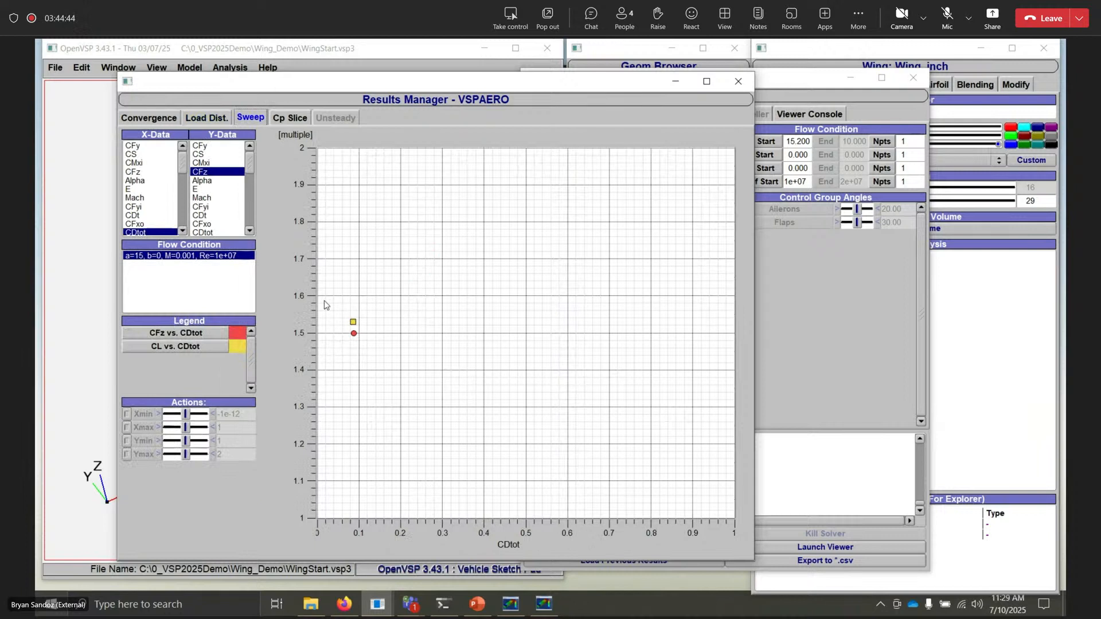
pyautogui.click(217, 173)
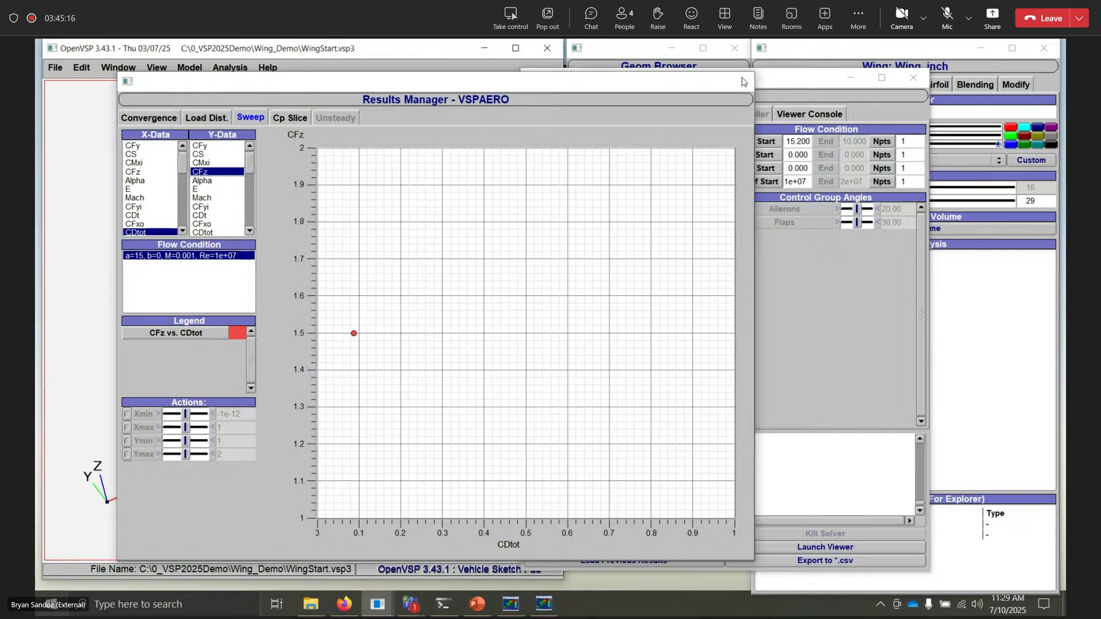
pyautogui.click(742, 81)
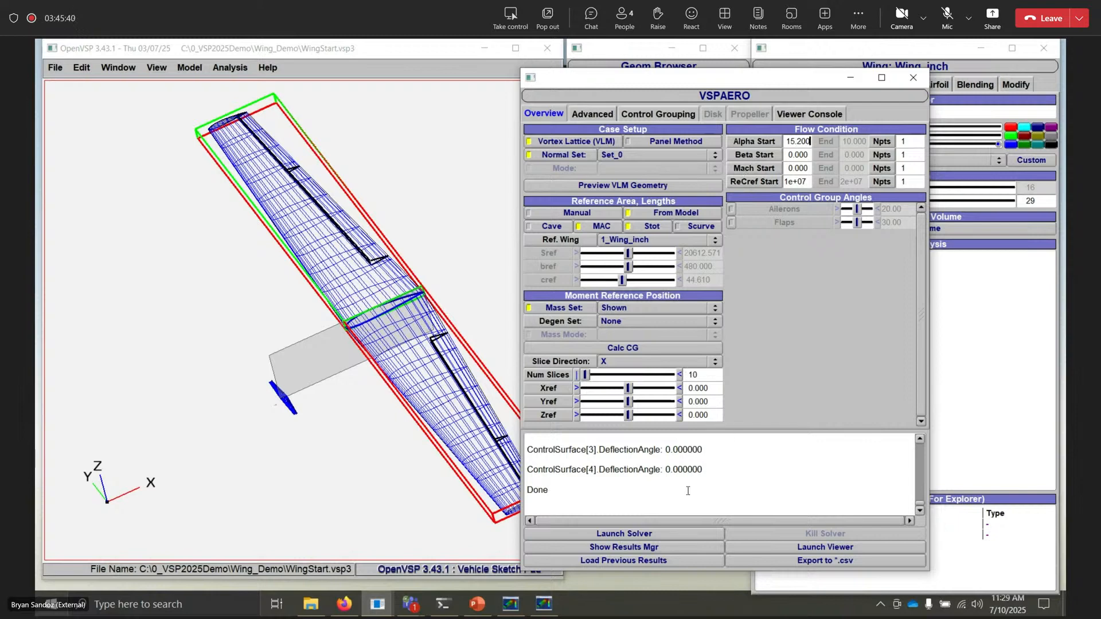
# - Display the aero solution contours on Wing_inch in the VSPAERO Viewer, inspect them, and close the viewer and VSPAERO windows
pyautogui.click(825, 547)
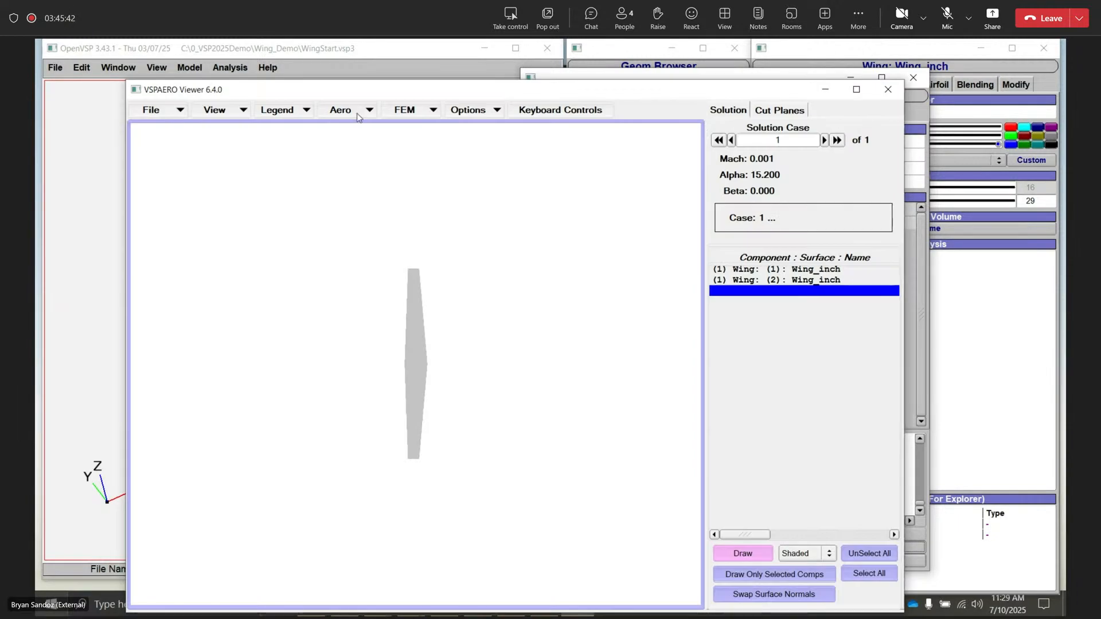
pyautogui.click(356, 111)
pyautogui.click(353, 167)
pyautogui.moveTo(401, 355); pyautogui.dragTo(440, 461)
pyautogui.moveTo(440, 457); pyautogui.dragTo(474, 516, button='right')
pyautogui.moveTo(449, 428); pyautogui.dragTo(586, 522, button='right')
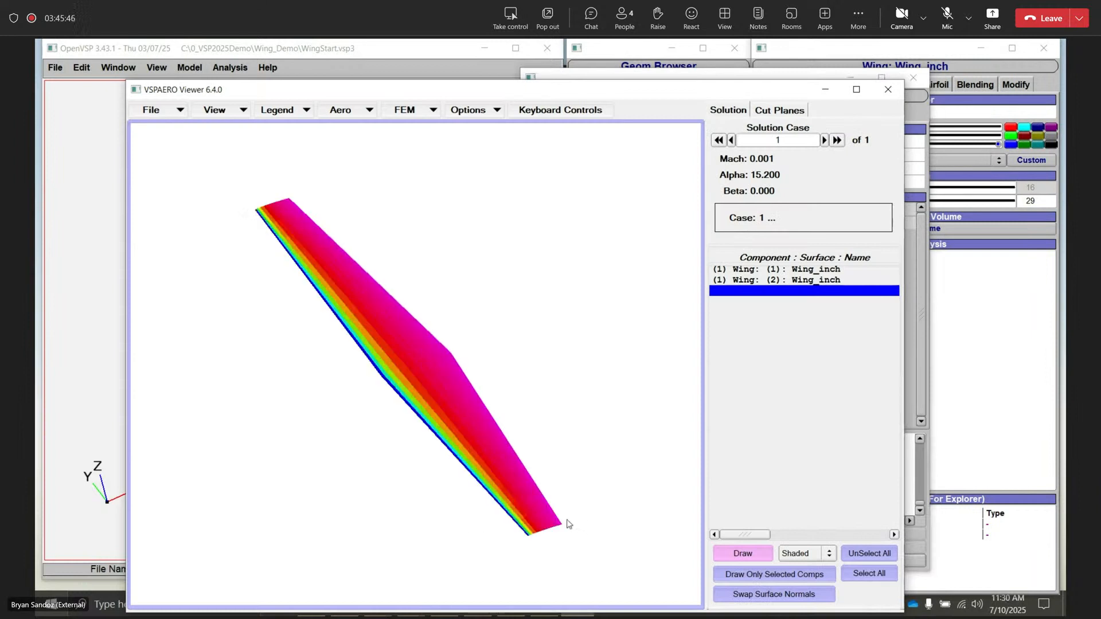
pyautogui.click(889, 90)
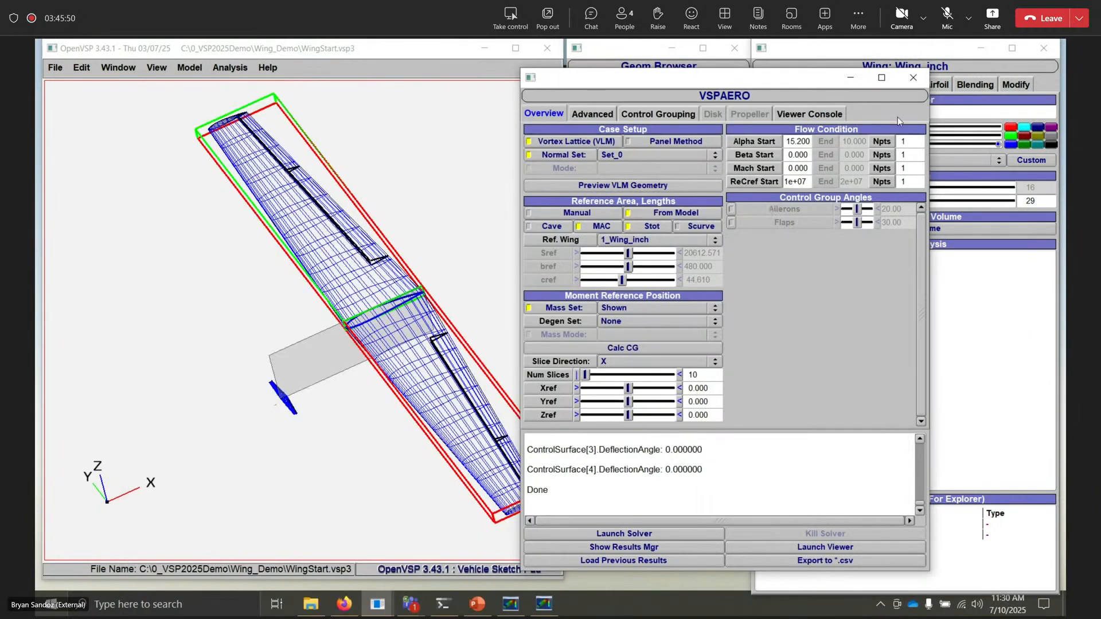
pyautogui.click(913, 78)
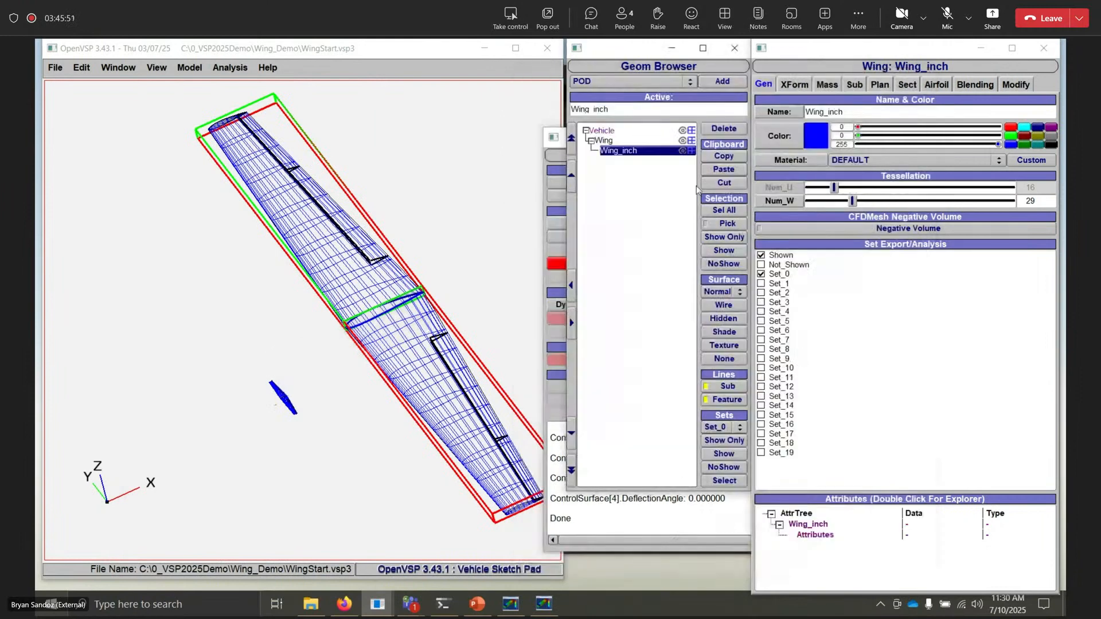
# - Rename the FEA assembly W as WA to distinguish it from the structure, and close the FEA Assembly window
pyautogui.click(559, 135)
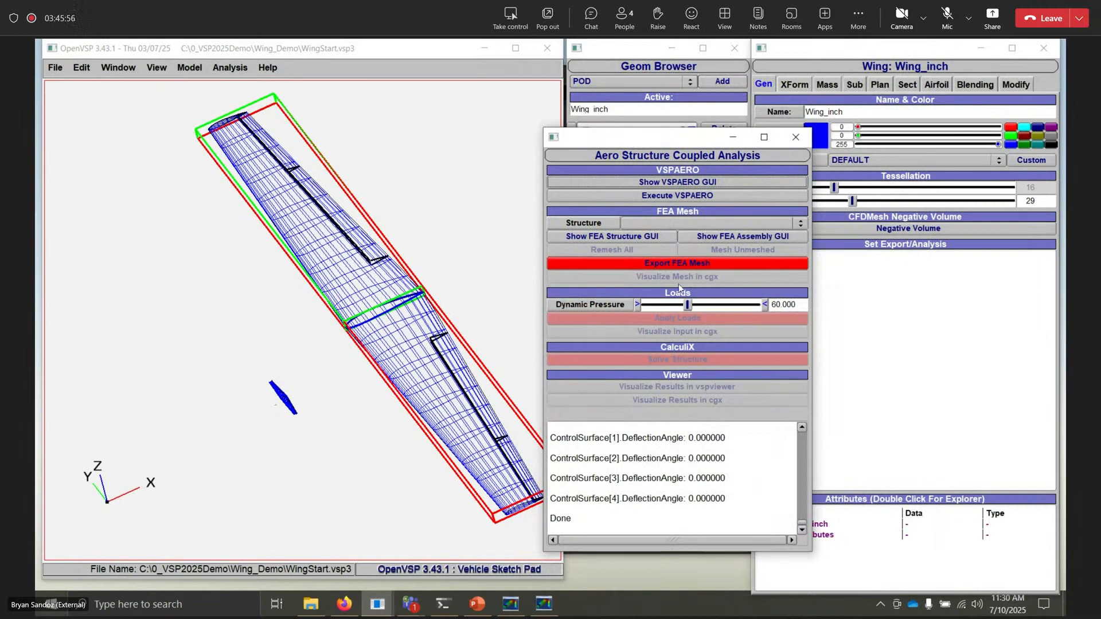
pyautogui.click(679, 223)
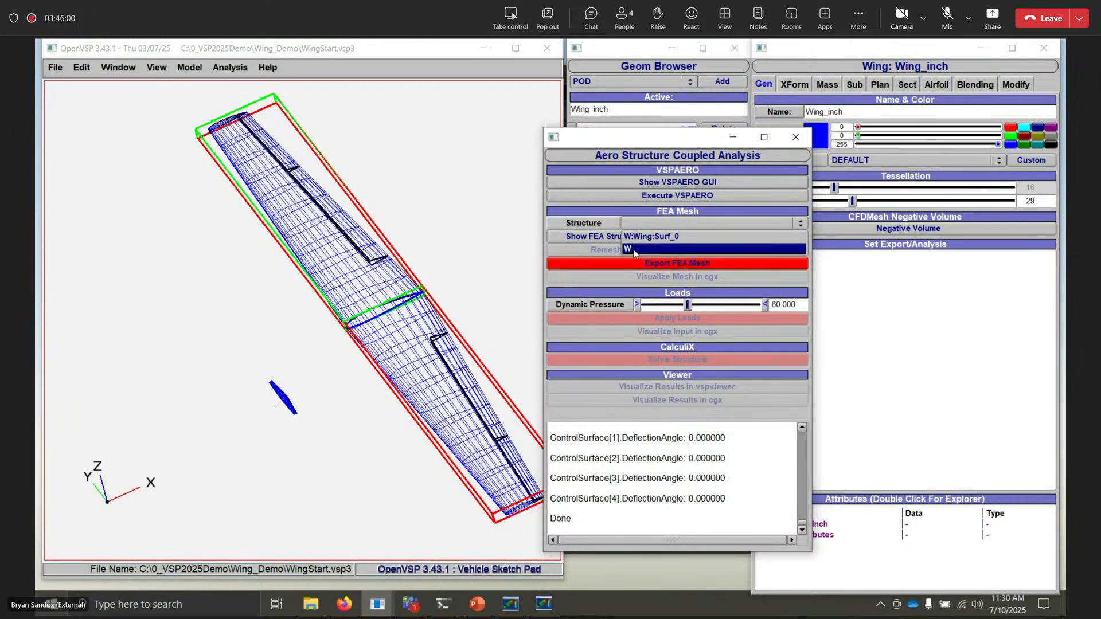
pyautogui.click(796, 136)
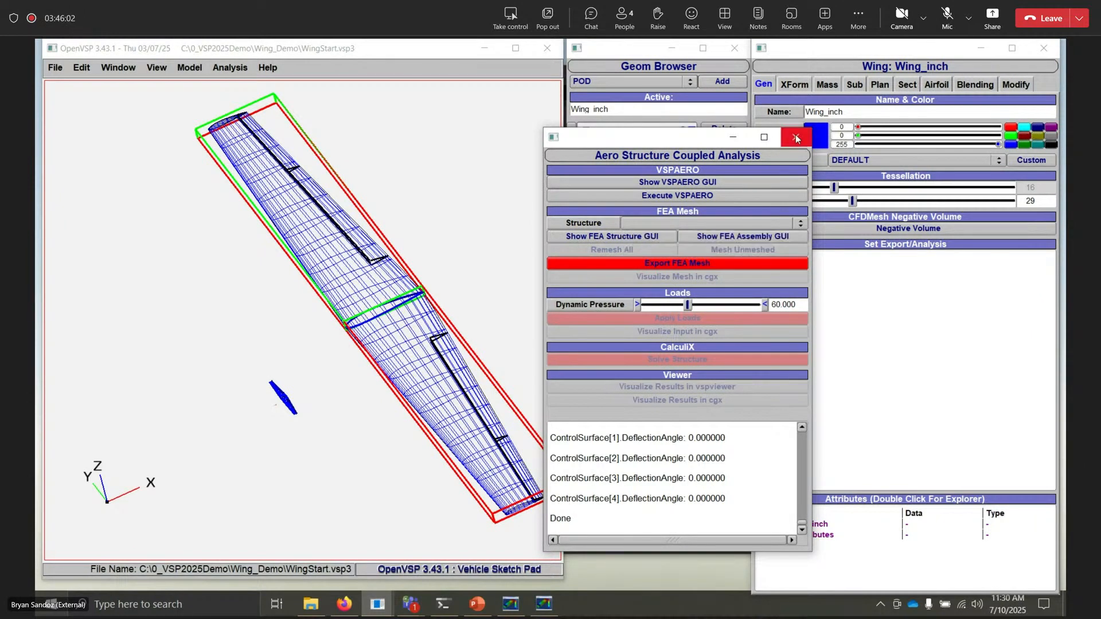
pyautogui.click(728, 236)
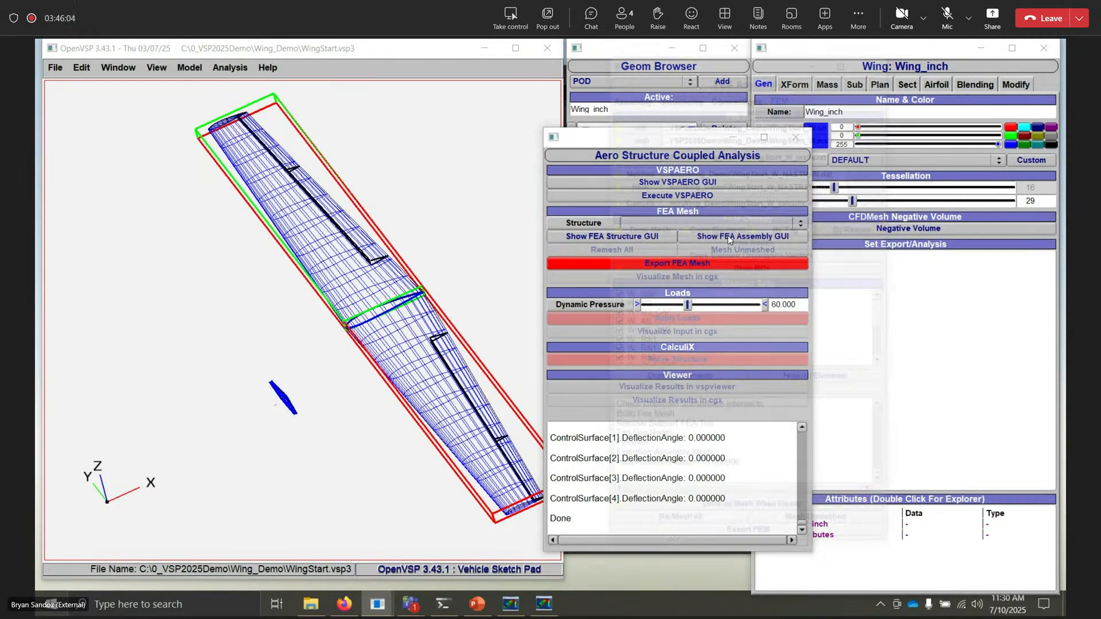
pyautogui.click(644, 93)
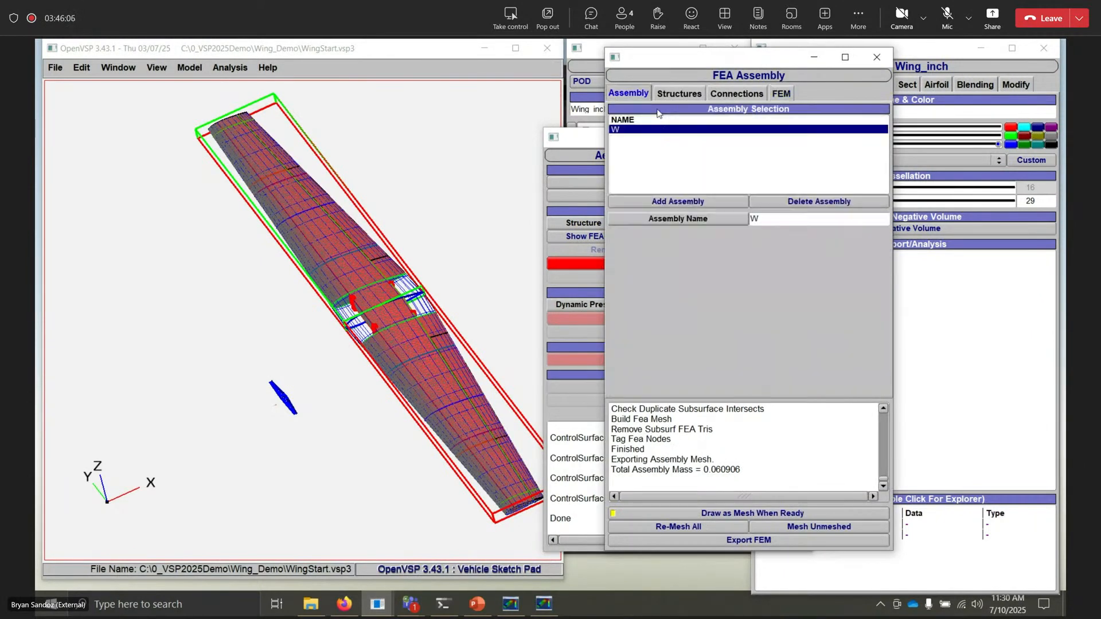
pyautogui.click(769, 219)
pyautogui.write('A')
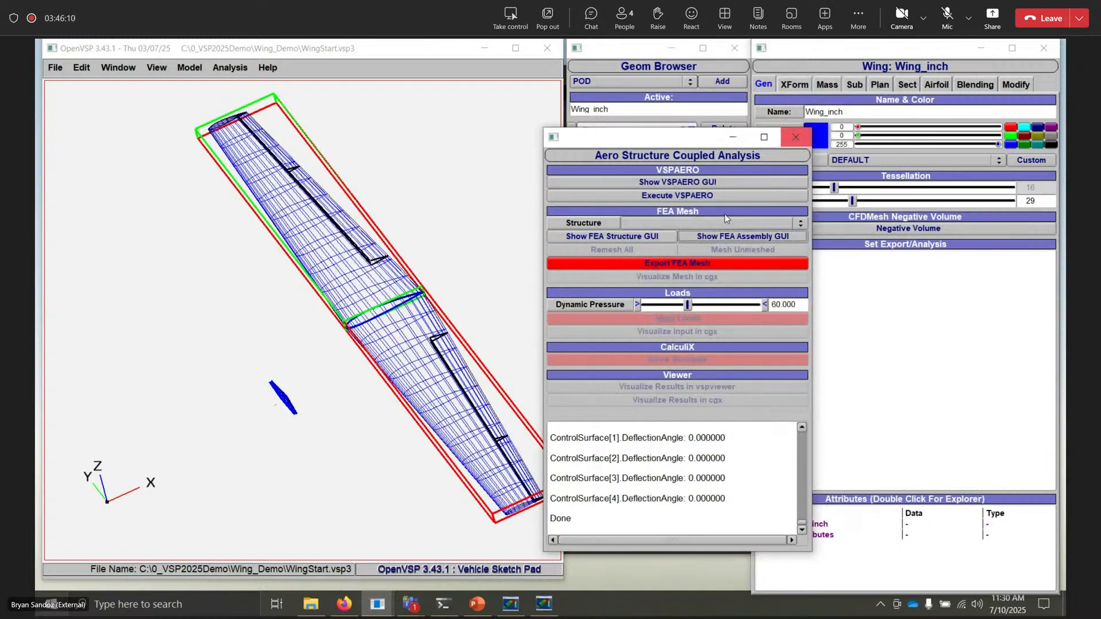
pyautogui.click(883, 57)
# - Select WA as the structure for the coupled analysis and review its mesh in the FEA Assembly window
pyautogui.click(655, 223)
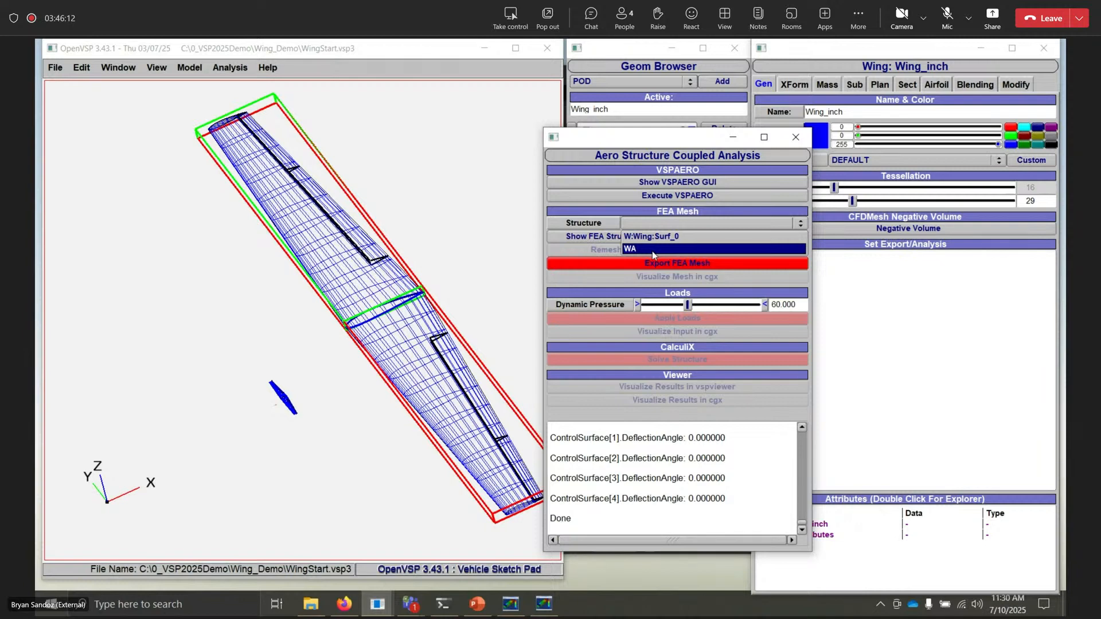
pyautogui.click(652, 250)
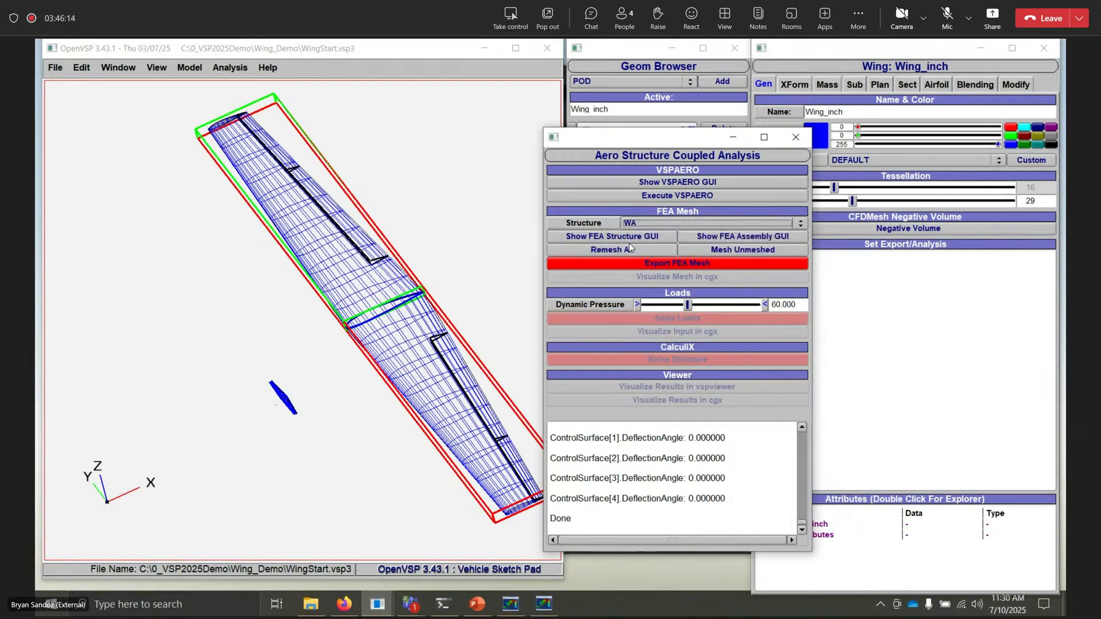
pyautogui.click(719, 237)
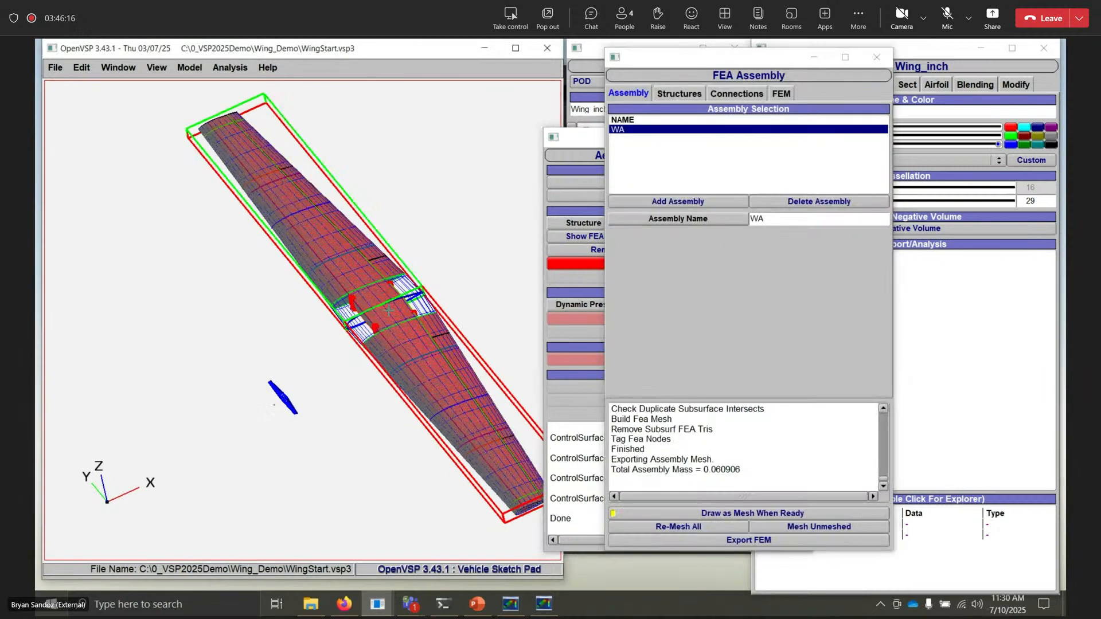
pyautogui.moveTo(403, 293)
pyautogui.mouseDown()
pyautogui.moveTo(371, 292)
pyautogui.moveTo(383, 293)
pyautogui.mouseUp()
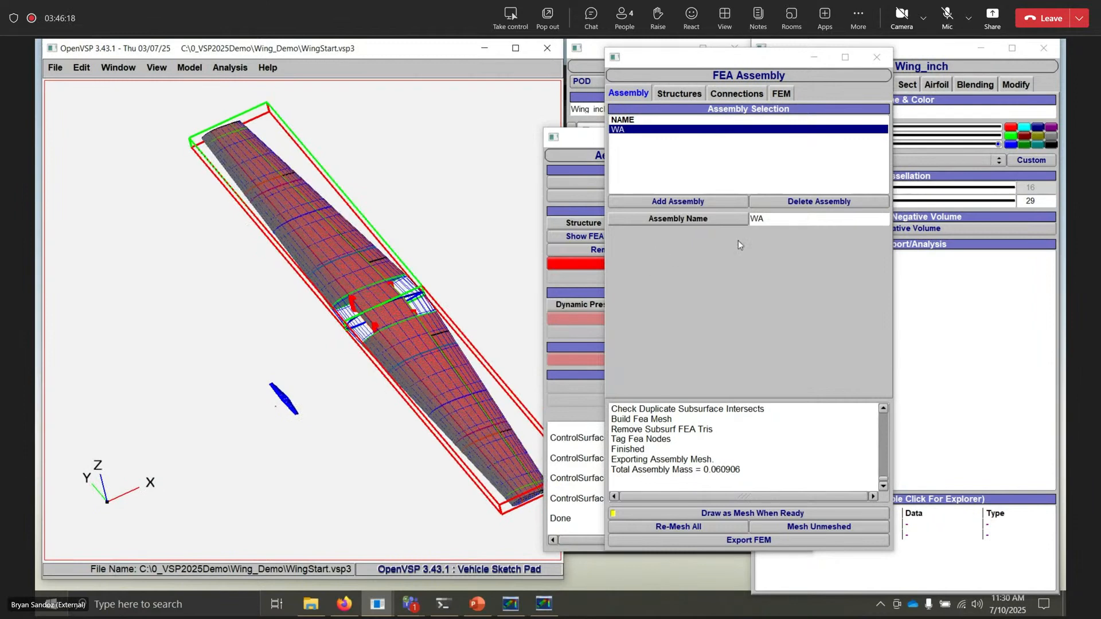
pyautogui.click(876, 57)
# - Export the FEA mesh of WA and visualize it in cgx, enlarging and rotating the wing
pyautogui.click(666, 263)
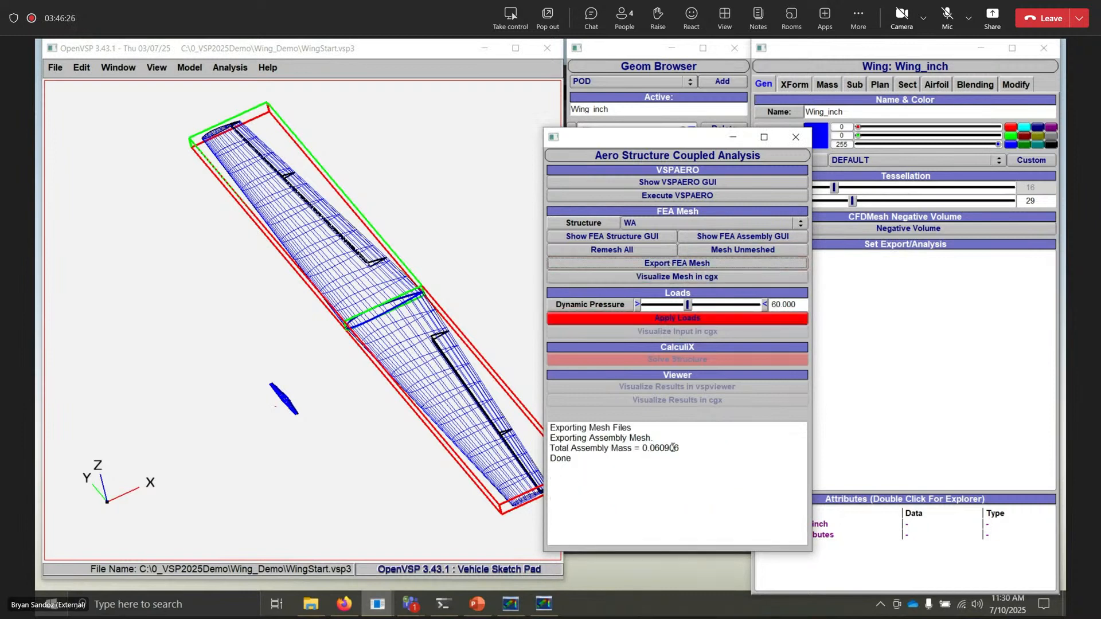
pyautogui.click(688, 277)
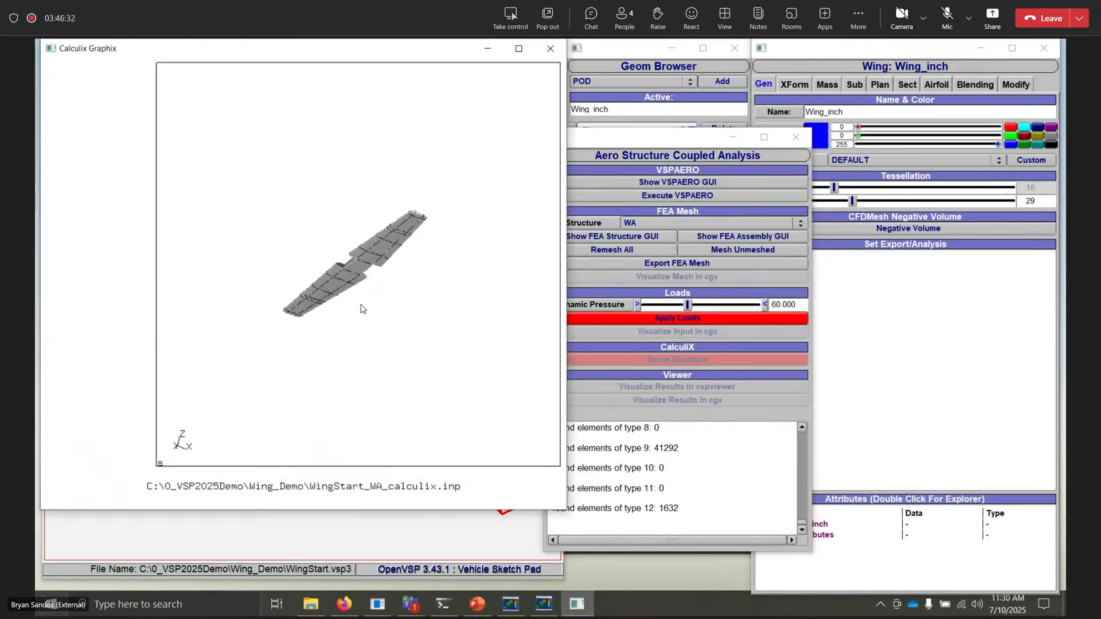
pyautogui.moveTo(360, 308); pyautogui.dragTo(382, 276)
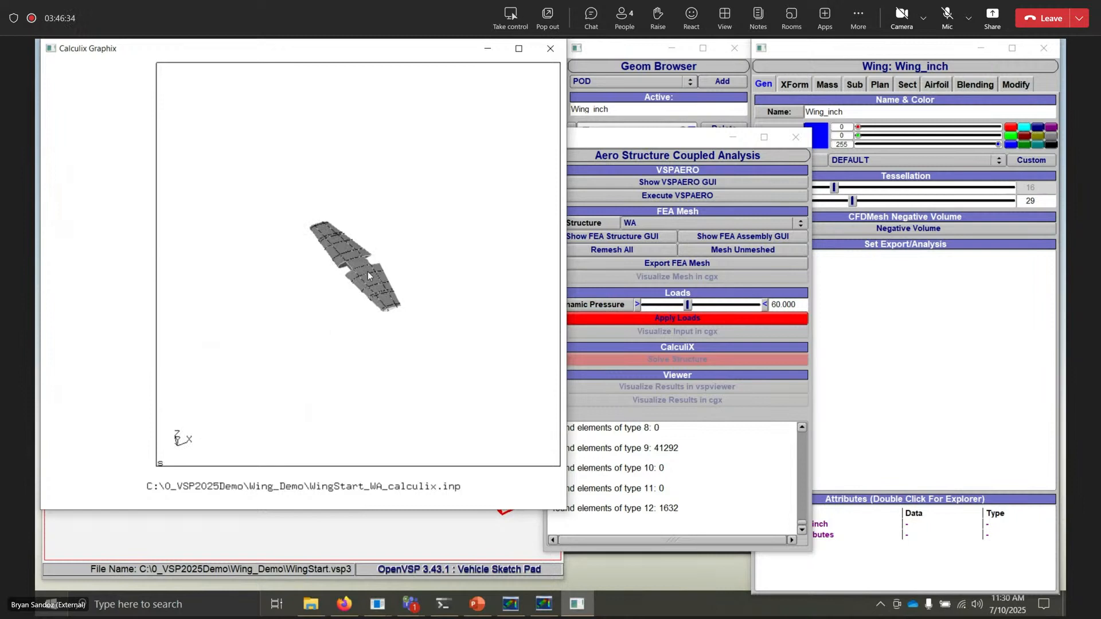
pyautogui.moveTo(367, 269); pyautogui.dragTo(348, 339, button='middle')
pyautogui.moveTo(348, 340); pyautogui.dragTo(204, 283)
# - Check the wing mesh for bad elements in CalculiX GraphiX
pyautogui.click(138, 231)
pyautogui.moveTo(140, 232)
pyautogui.click(275, 245)
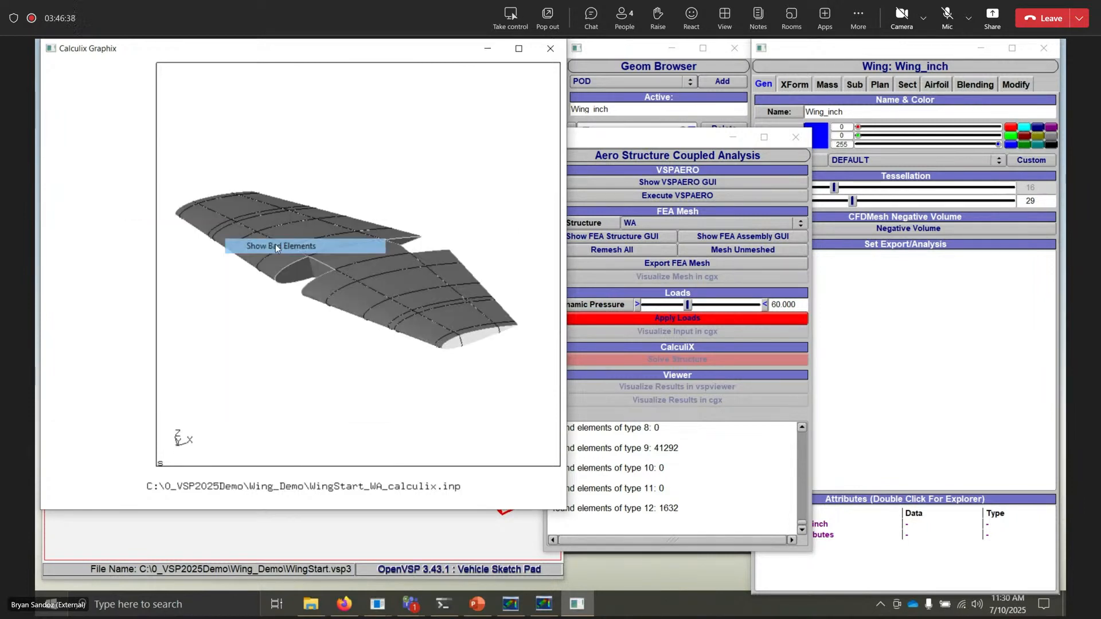
# - Toggle the element edges on the wing mesh, inspect the mesh density, and close CalculiX GraphiX
pyautogui.moveTo(344, 276); pyautogui.dragTo(373, 305)
pyautogui.click(130, 235)
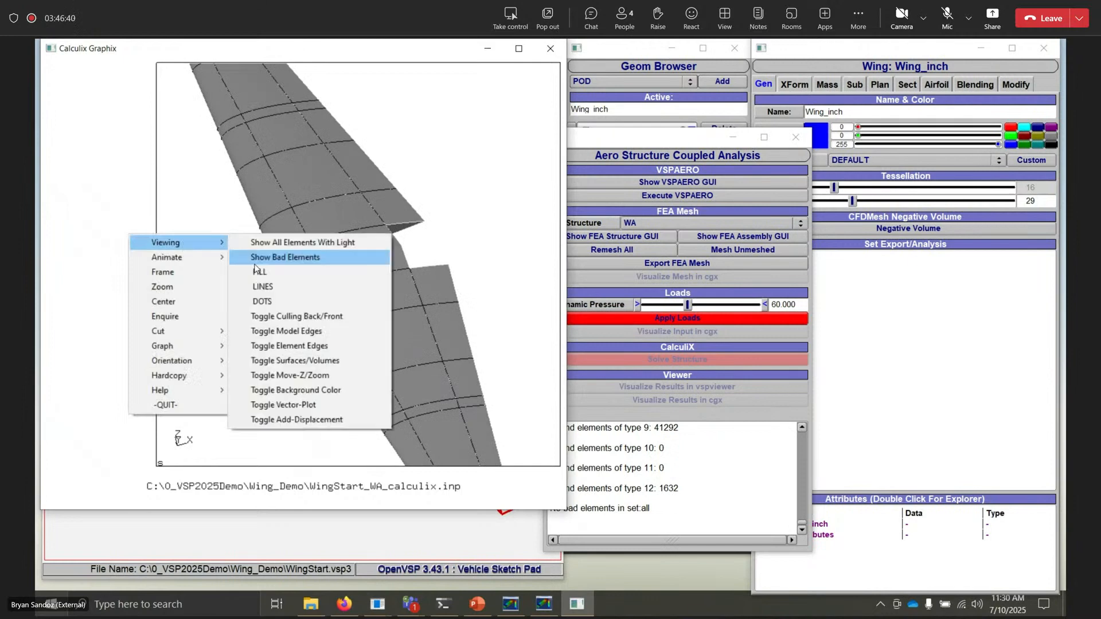
pyautogui.click(334, 347)
pyautogui.moveTo(359, 277)
pyautogui.mouseDown()
pyautogui.moveTo(385, 255)
pyautogui.moveTo(343, 242)
pyautogui.moveTo(329, 187)
pyautogui.moveTo(356, 162)
pyautogui.moveTo(354, 130)
pyautogui.moveTo(355, 290)
pyautogui.moveTo(338, 281)
pyautogui.mouseUp()
pyautogui.moveTo(338, 281); pyautogui.dragTo(369, 109, button='middle')
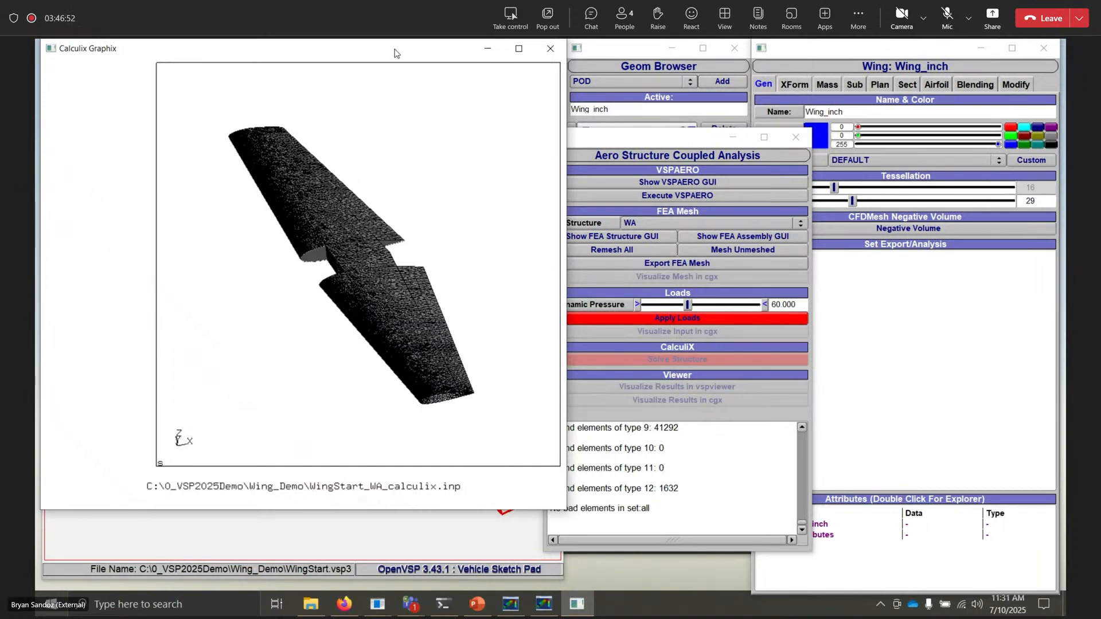
pyautogui.moveTo(394, 51); pyautogui.dragTo(409, 103)
pyautogui.click(562, 102)
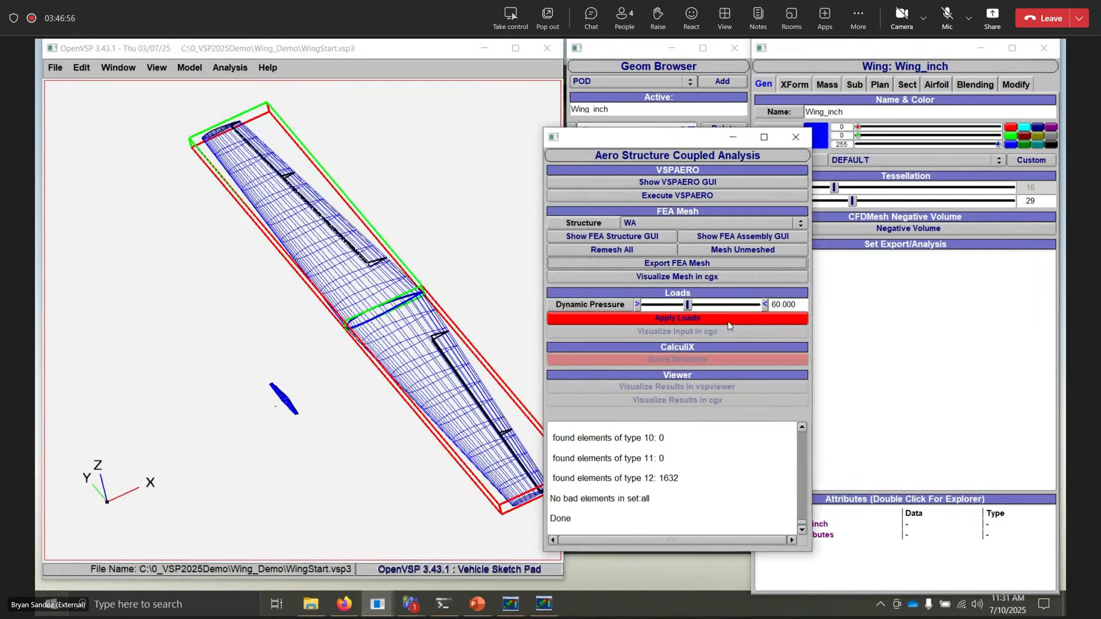
# - Select the current Dynamic Pressure value for replacement, and copy the Condition A value 0.456 from slide 6 in PowerPoint
pyautogui.click(795, 305)
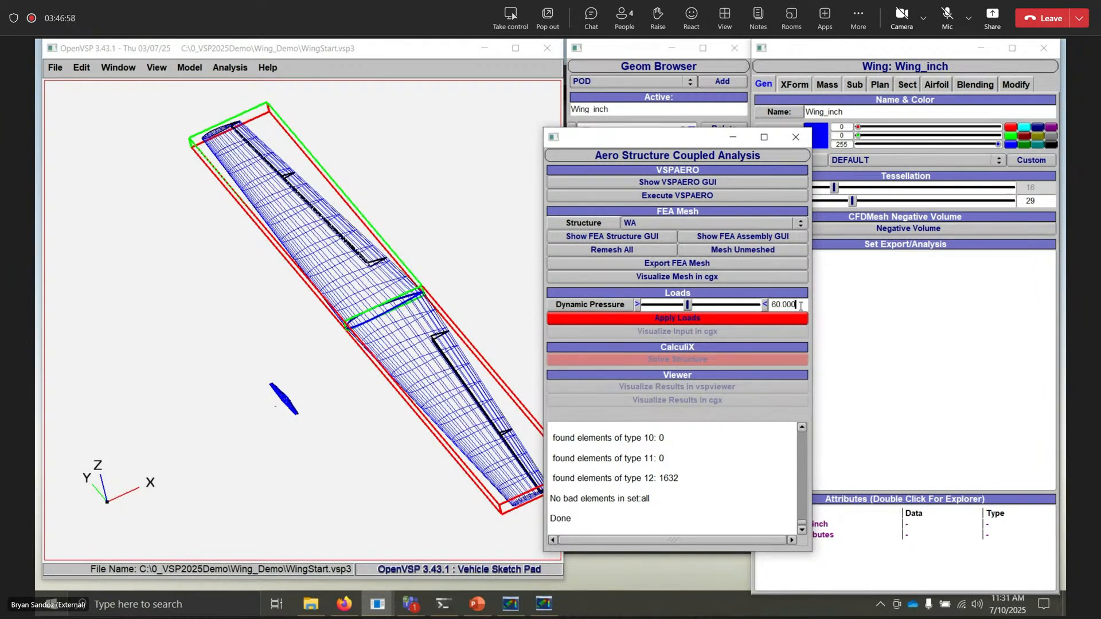
pyautogui.hotkey('shift', 'Left')
pyautogui.hotkey('shift', 'Left')
pyautogui.hotkey('shift', 'Left')
pyautogui.hotkey('shift', 'Left')
pyautogui.hotkey('shift', 'Left')
pyautogui.hotkey('shift', 'Left')
pyautogui.click(474, 603)
pyautogui.click(875, 370)
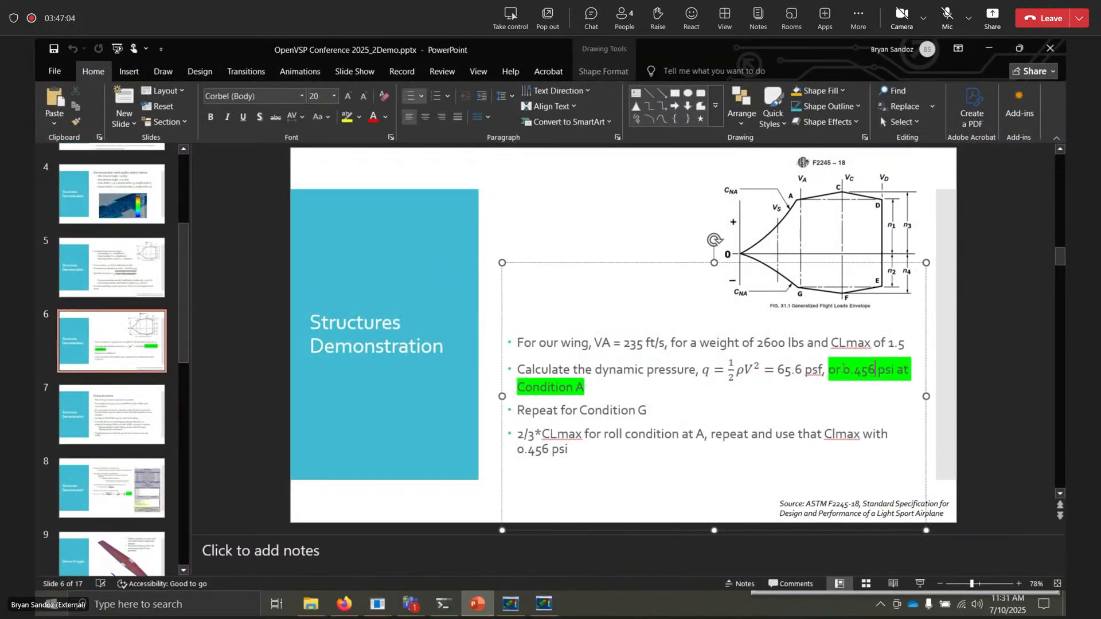
pyautogui.moveTo(843, 369); pyautogui.dragTo(877, 371)
pyautogui.hotkey('ctrl', 'c')
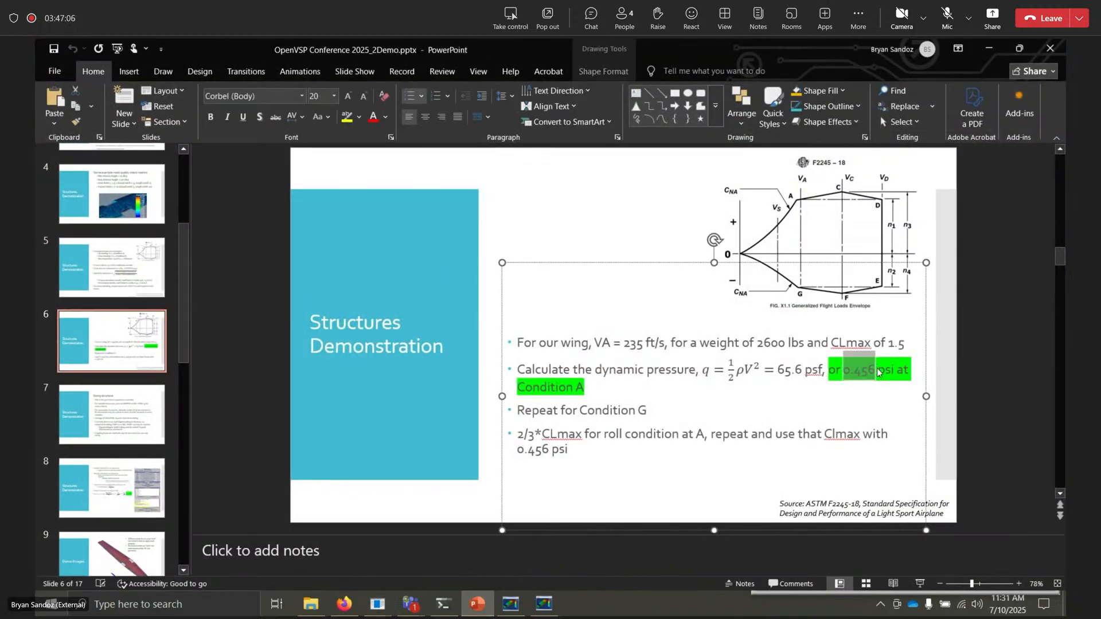
pyautogui.click(937, 309)
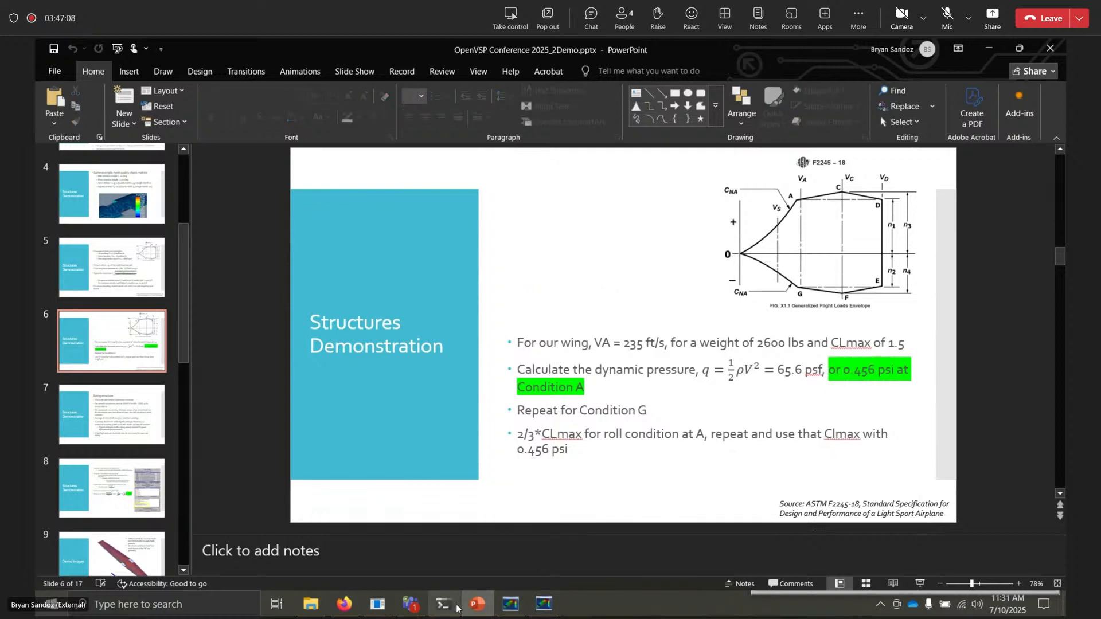
# - Switch back to OpenVSP, set the Dynamic Pressure to 0.456, and apply the loads to the wing
pyautogui.moveTo(377, 603)
pyautogui.click(438, 554)
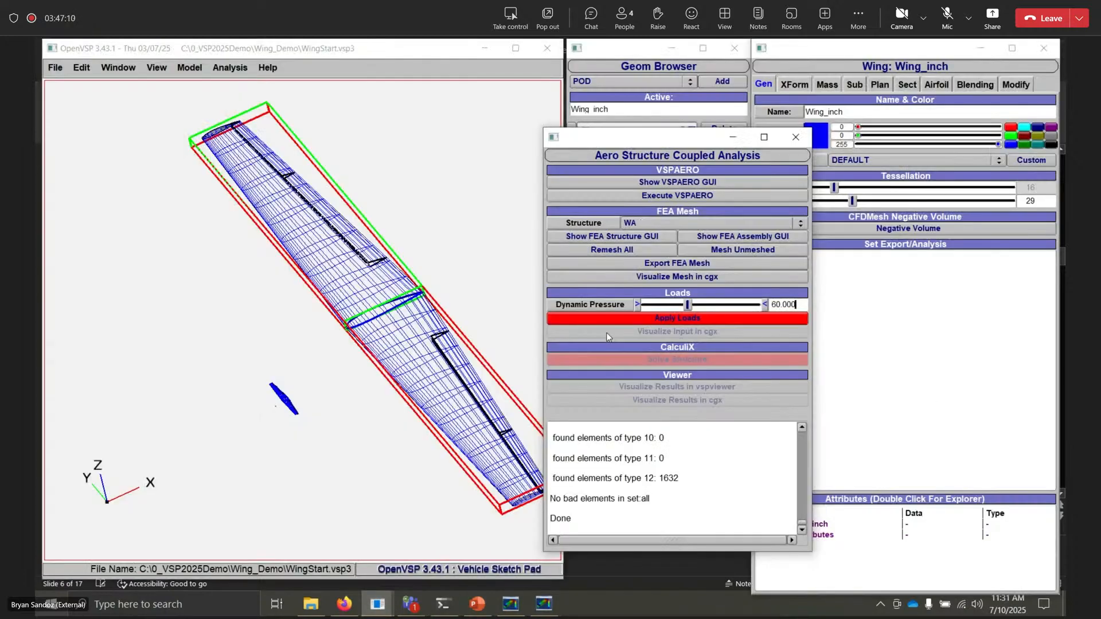
pyautogui.moveTo(798, 305); pyautogui.dragTo(759, 307)
pyautogui.hotkey('ctrl', 'v')
pyautogui.press('Return')
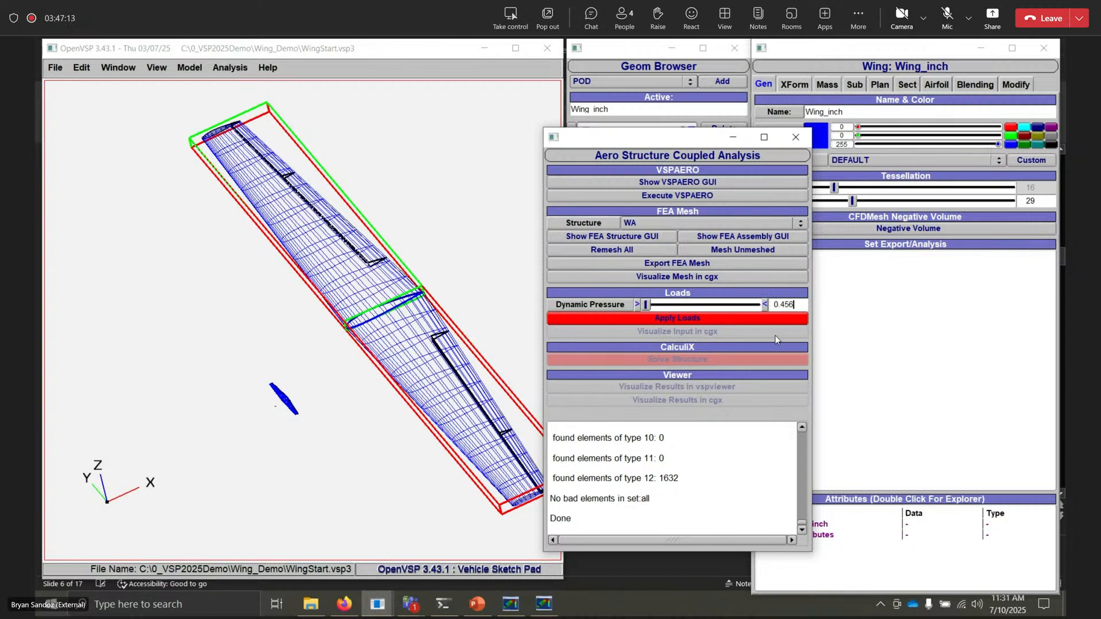
pyautogui.click(703, 319)
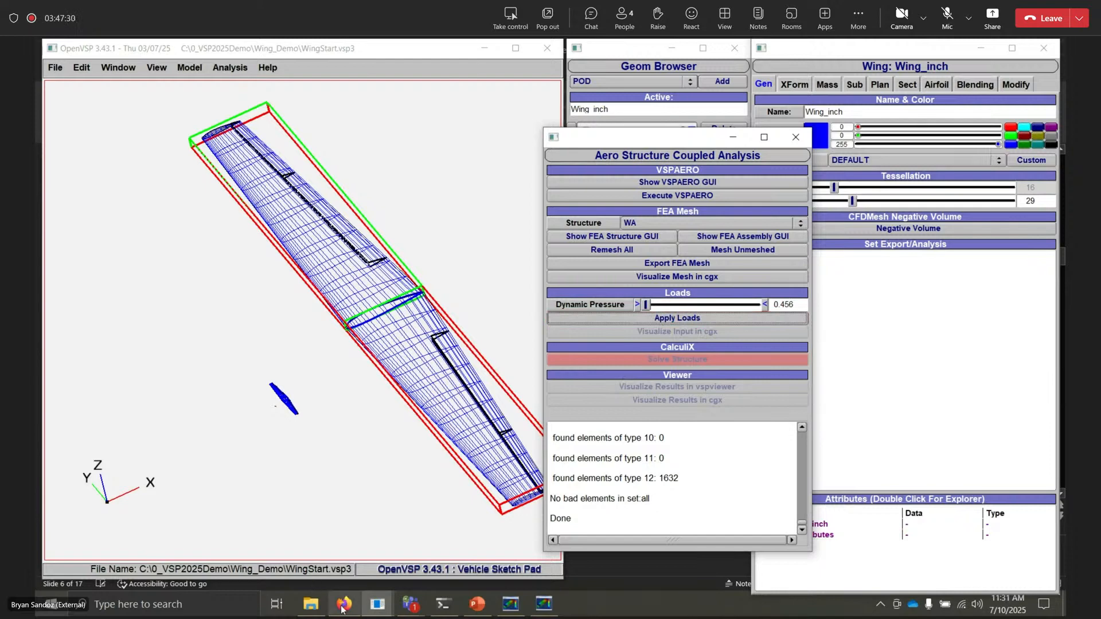
# - Launch a second instance of OpenVSP alongside the one running the coupled analysis
pyautogui.click(211, 608)
pyautogui.write('vsp')
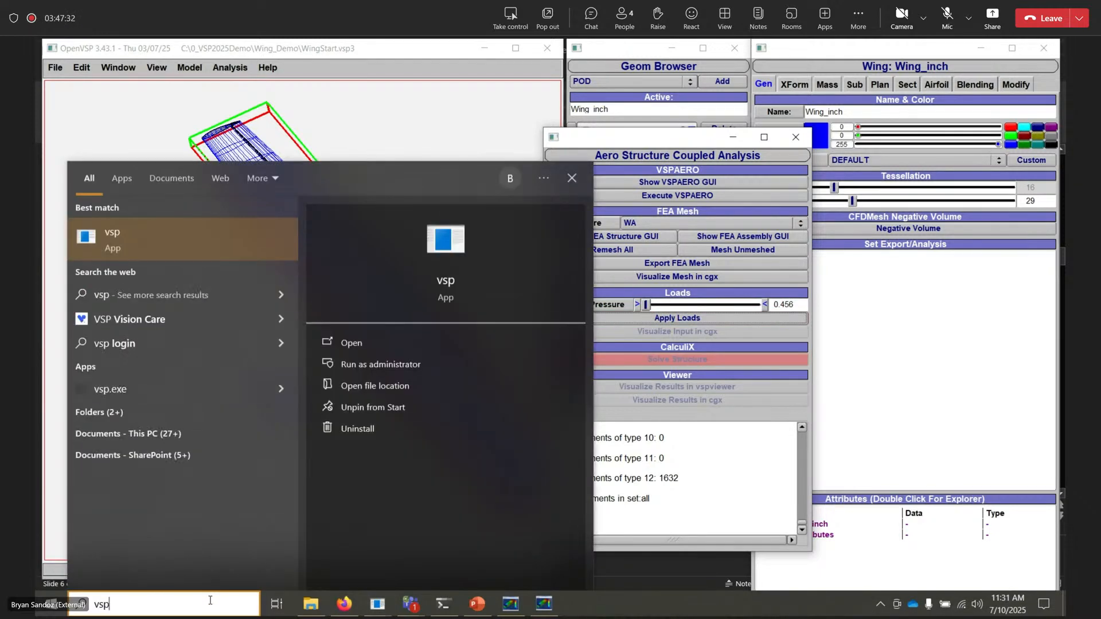
pyautogui.click(139, 230)
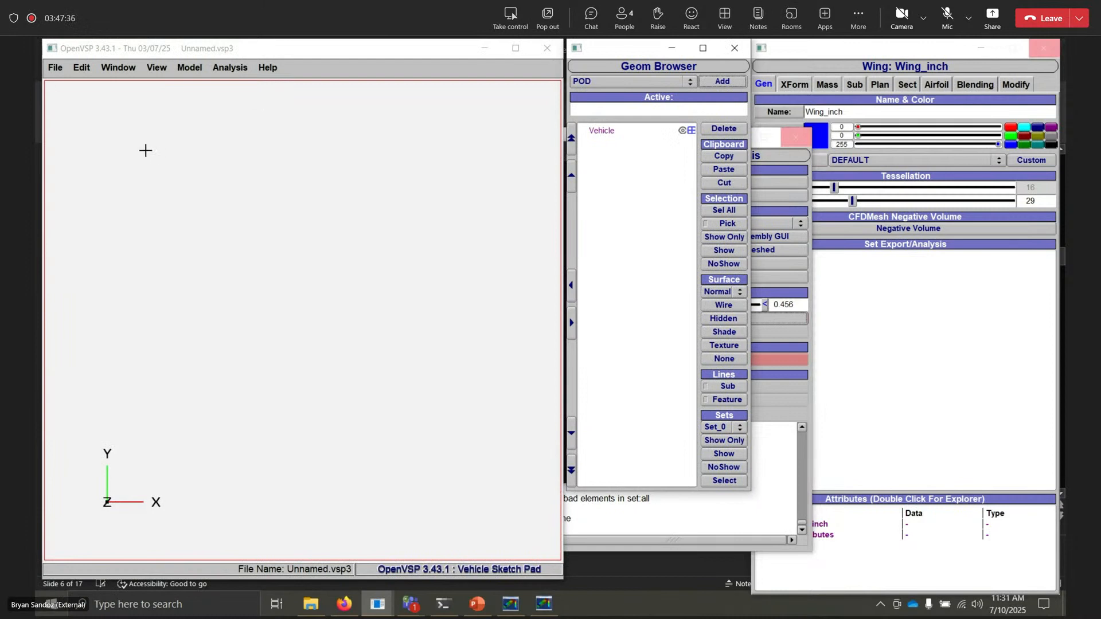
# - Duplicate WingStart.vsp3 in the Wing_Demo folder and open WingStart - Copy.vsp3 in the new instance
pyautogui.click(54, 68)
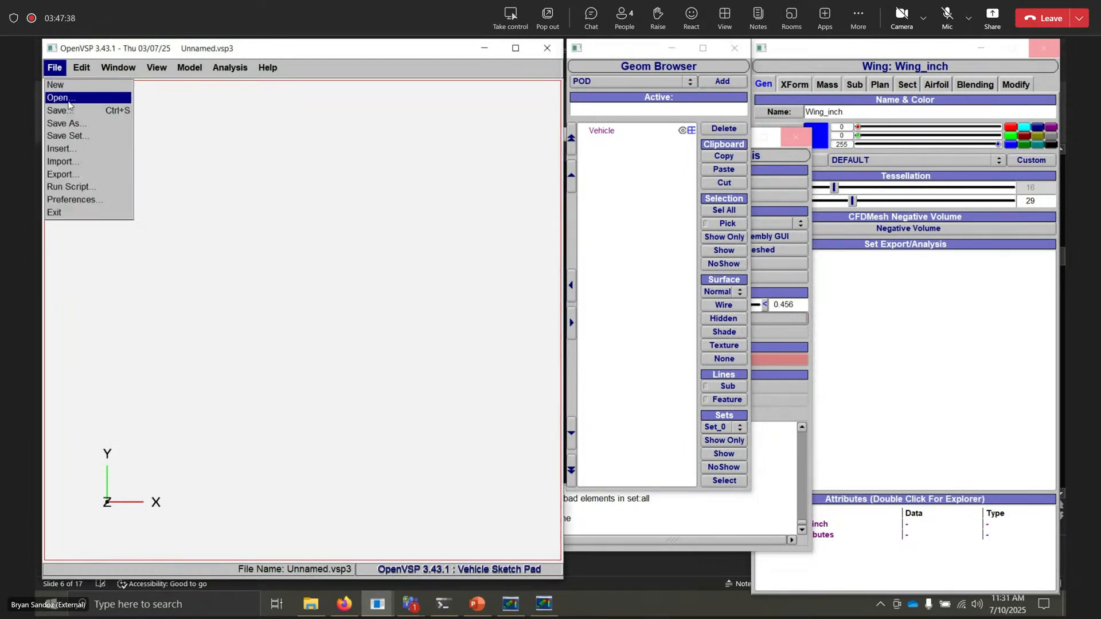
pyautogui.click(68, 100)
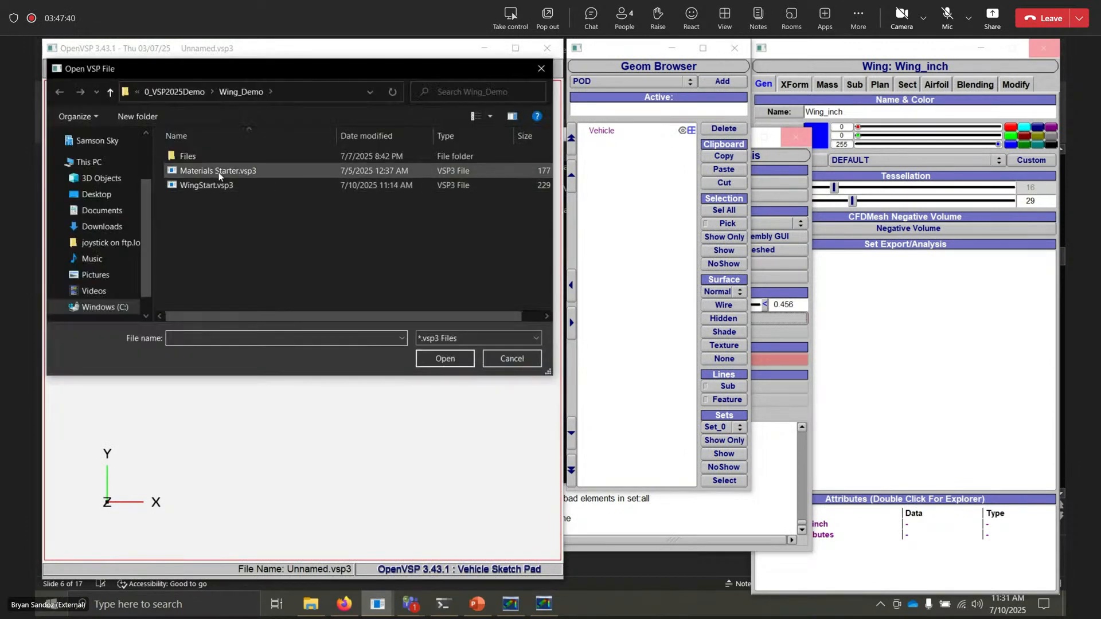
pyautogui.click(221, 185)
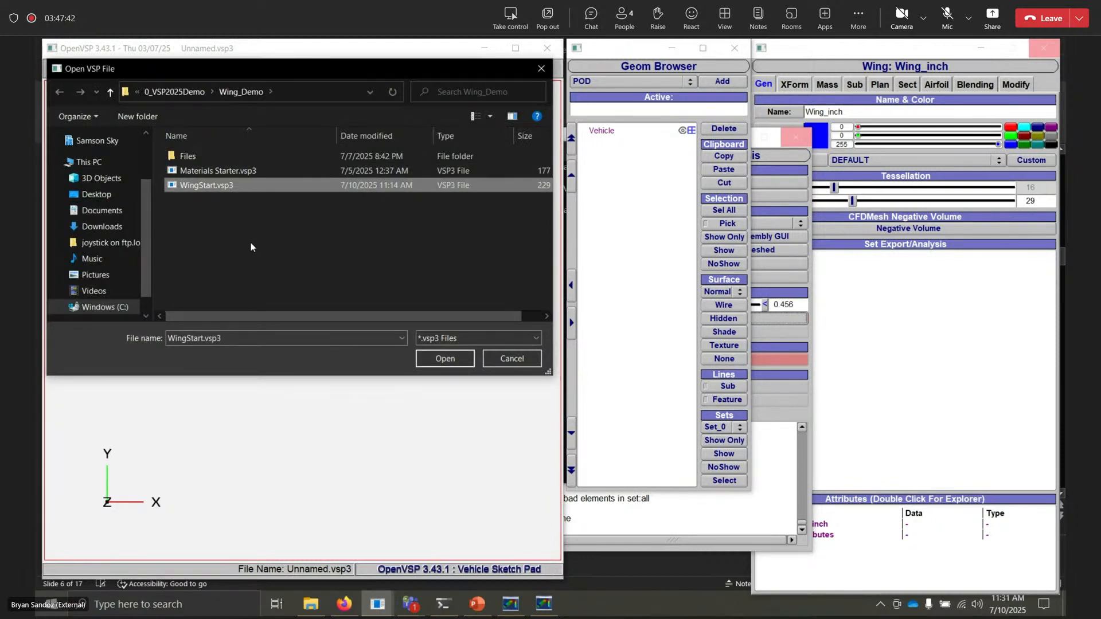
pyautogui.hotkey('ctrl', 'c')
pyautogui.hotkey('ctrl', 'v')
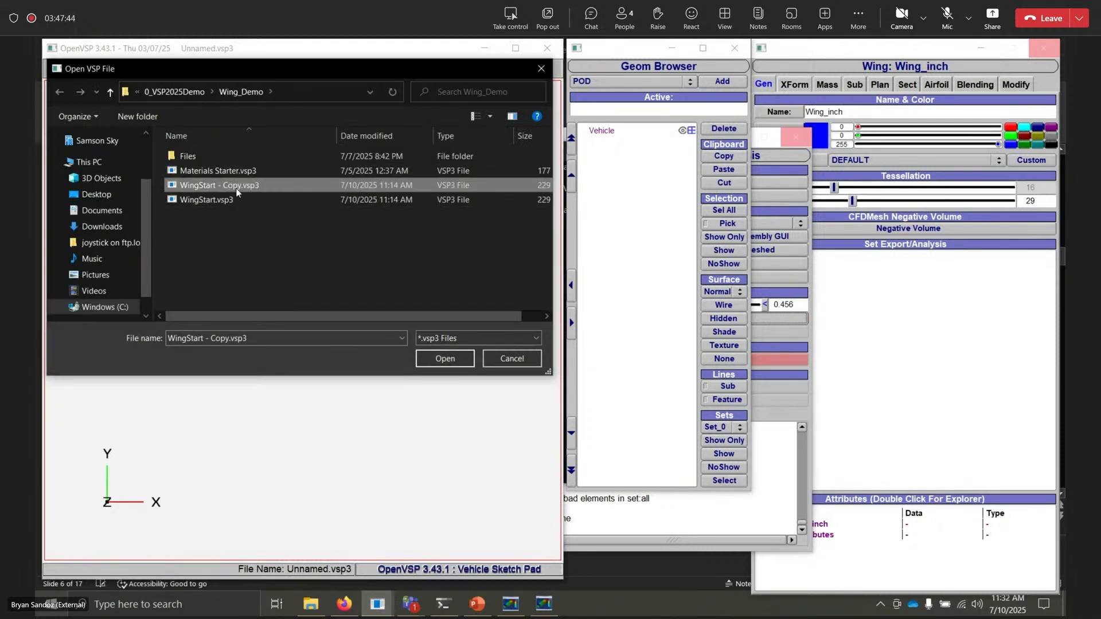
pyautogui.click(426, 355)
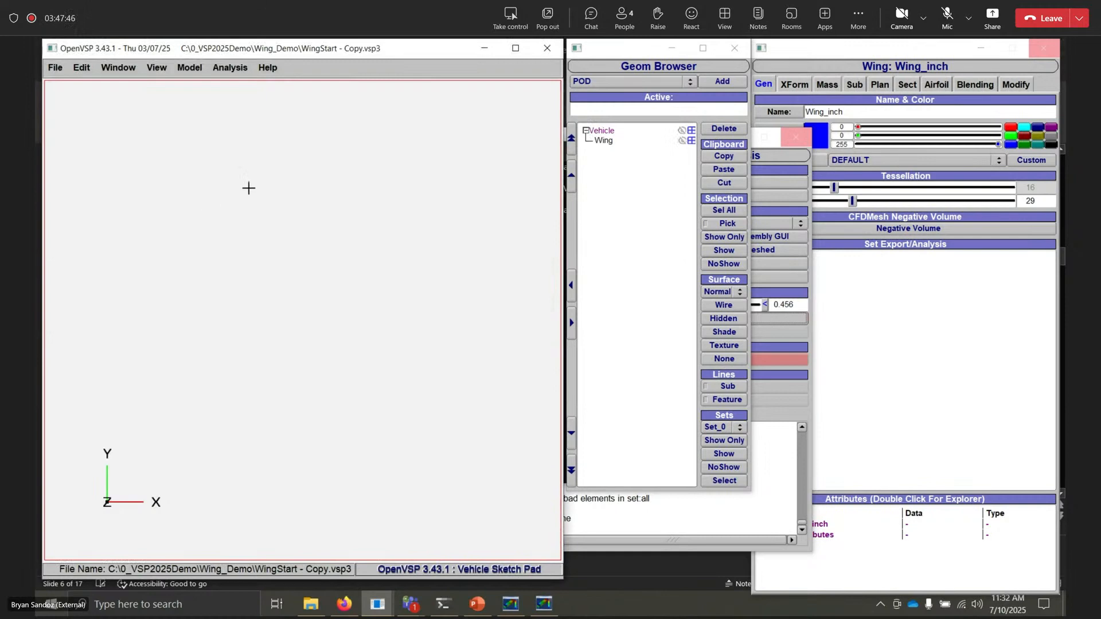
# - Show the Wing geometry of the copied model and orient it in an enlarged oblique view
pyautogui.click(680, 141)
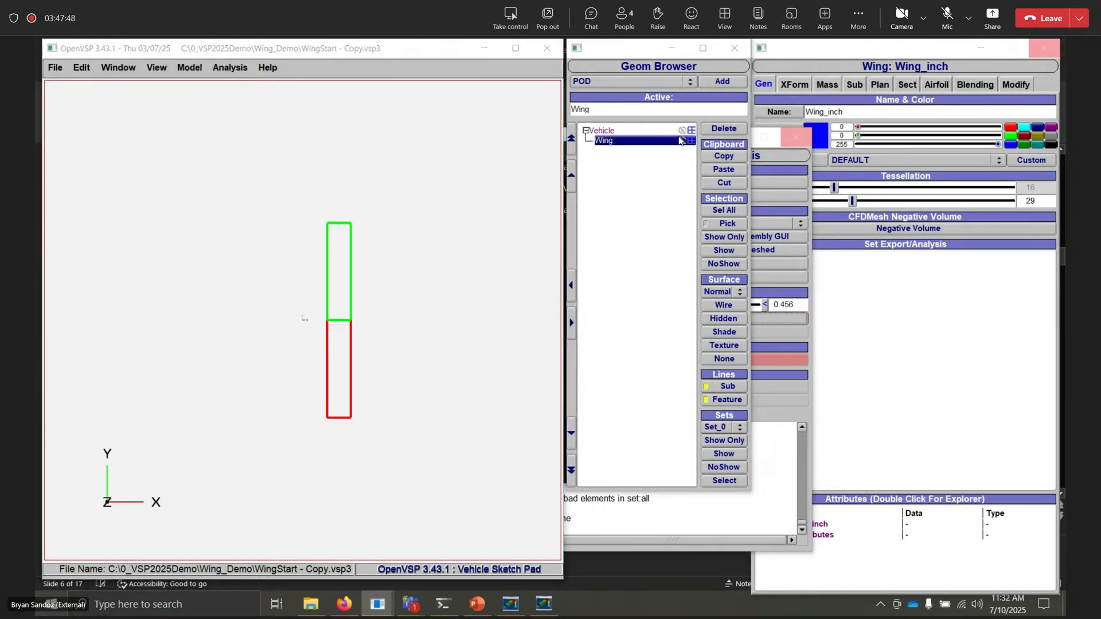
pyautogui.moveTo(399, 310); pyautogui.dragTo(300, 315)
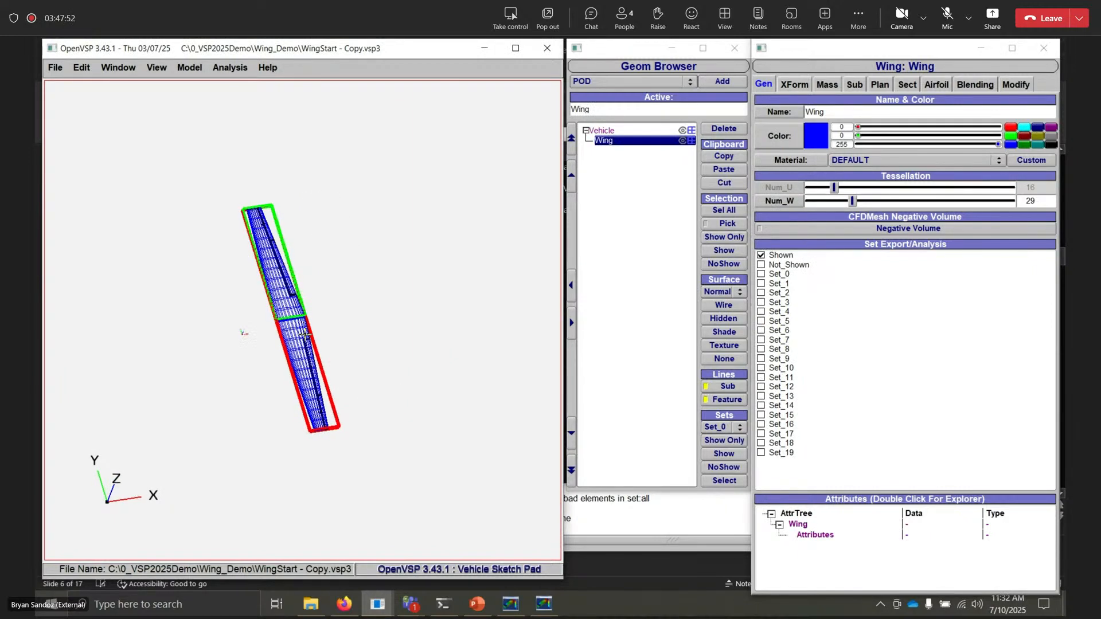
pyautogui.scroll(3, 299, 312)
pyautogui.scroll(-2, 310, 321)
pyautogui.moveTo(323, 329); pyautogui.dragTo(384, 341, button='middle')
pyautogui.moveTo(363, 328); pyautogui.dragTo(345, 279)
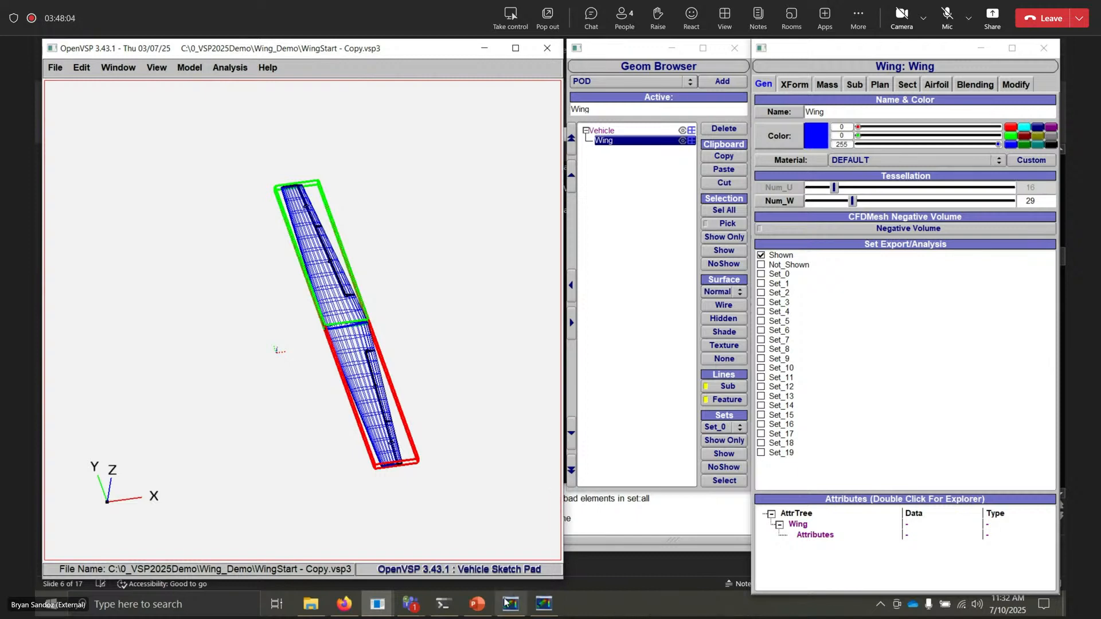
# - Switch to pyNastranGUI and rotate the wing's Aspect Ratio plot
pyautogui.click(544, 607)
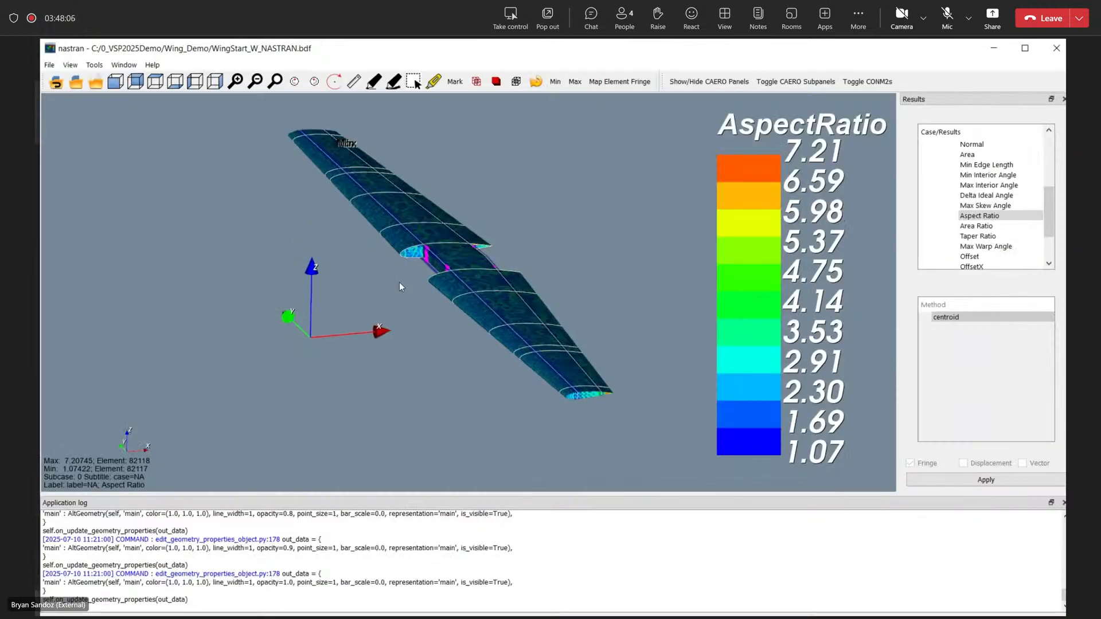
pyautogui.moveTo(394, 290); pyautogui.dragTo(541, 205)
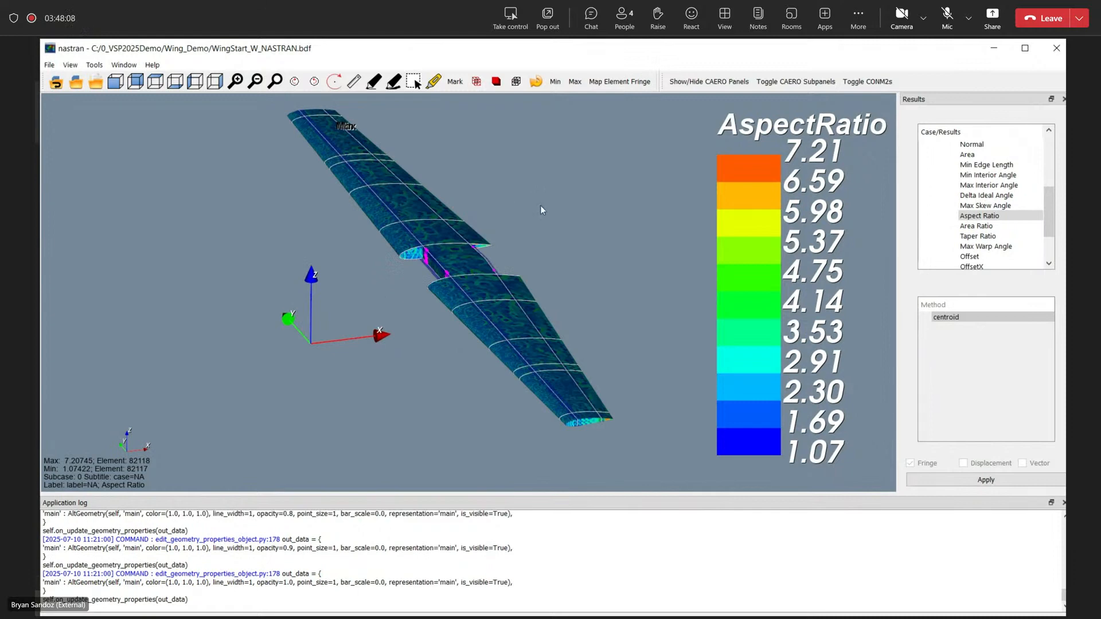
# - Open WingStart_WA_NASTRAN.bdf from the Wing_Demo folder in Notepad++
pyautogui.press('super')
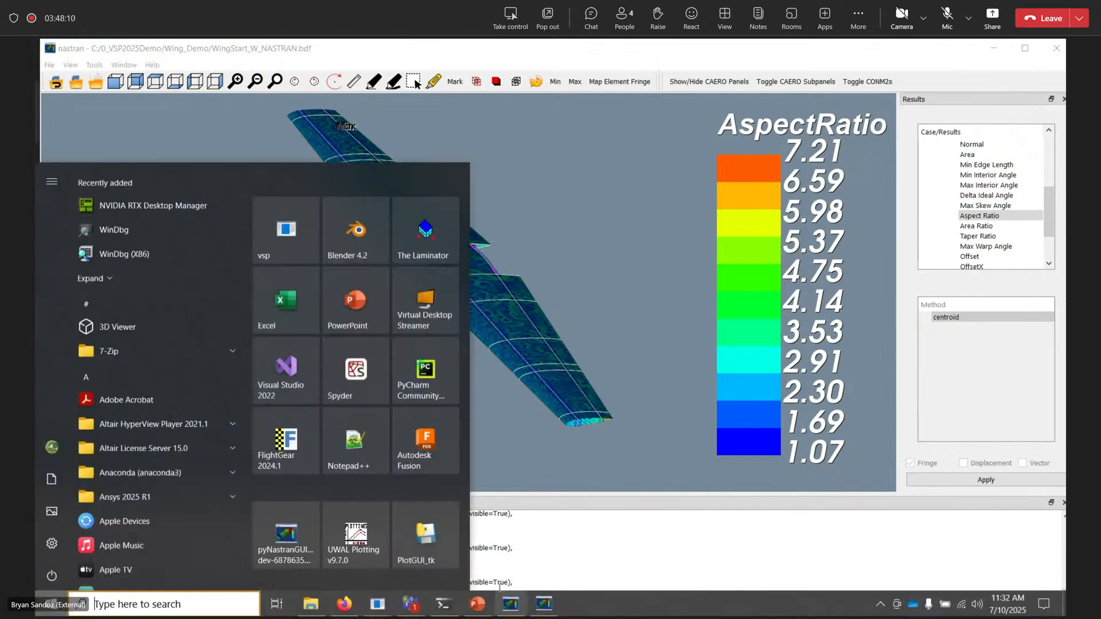
pyautogui.click(310, 604)
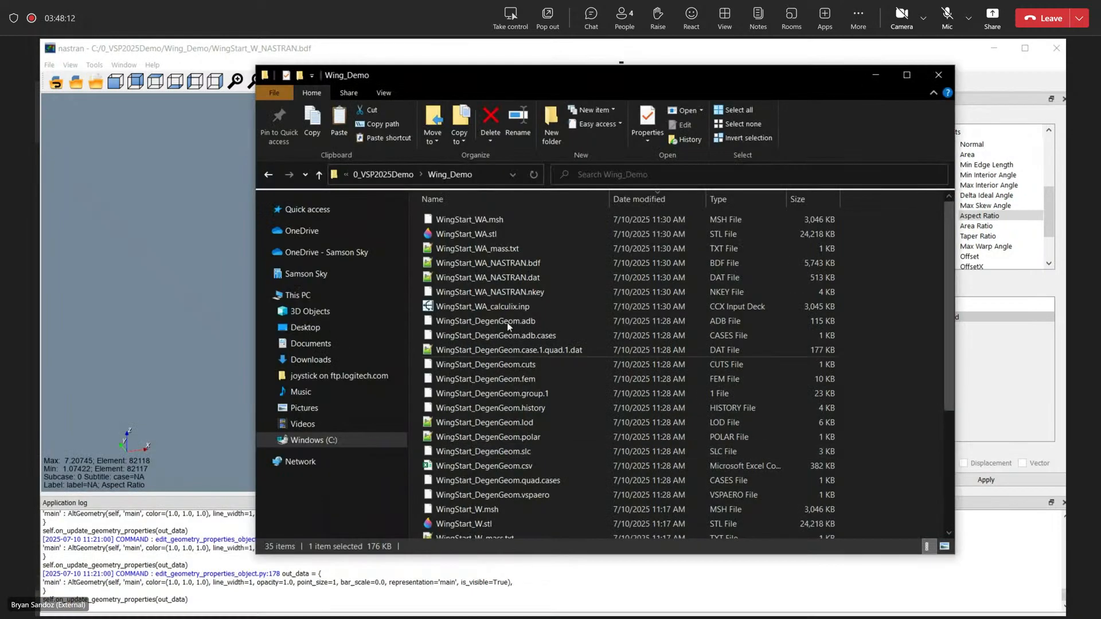
pyautogui.click(383, 174)
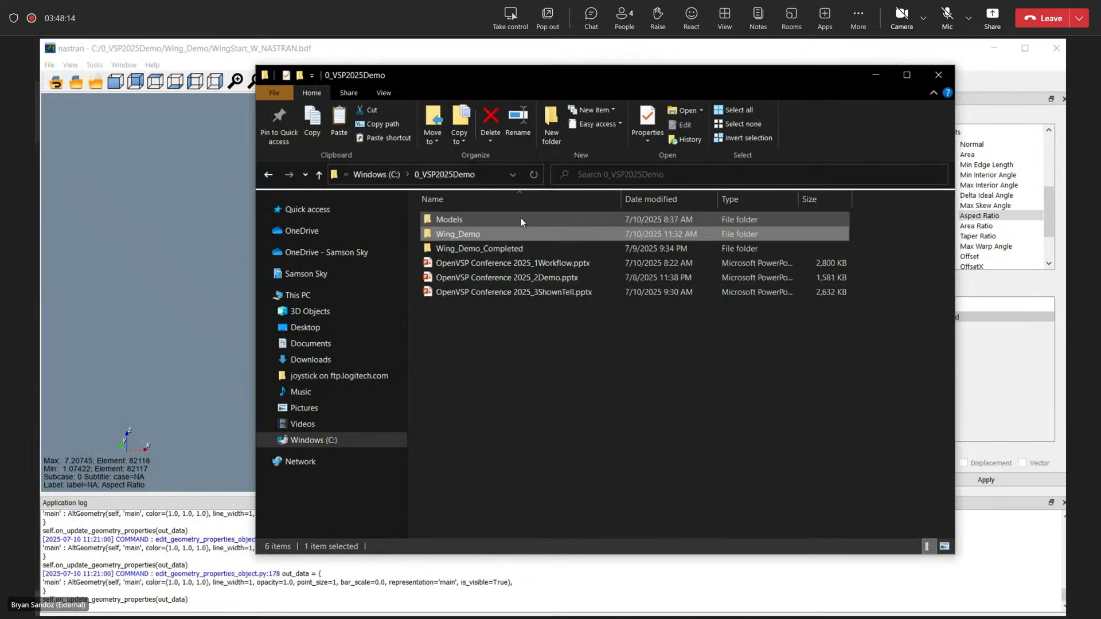
pyautogui.doubleClick(486, 234)
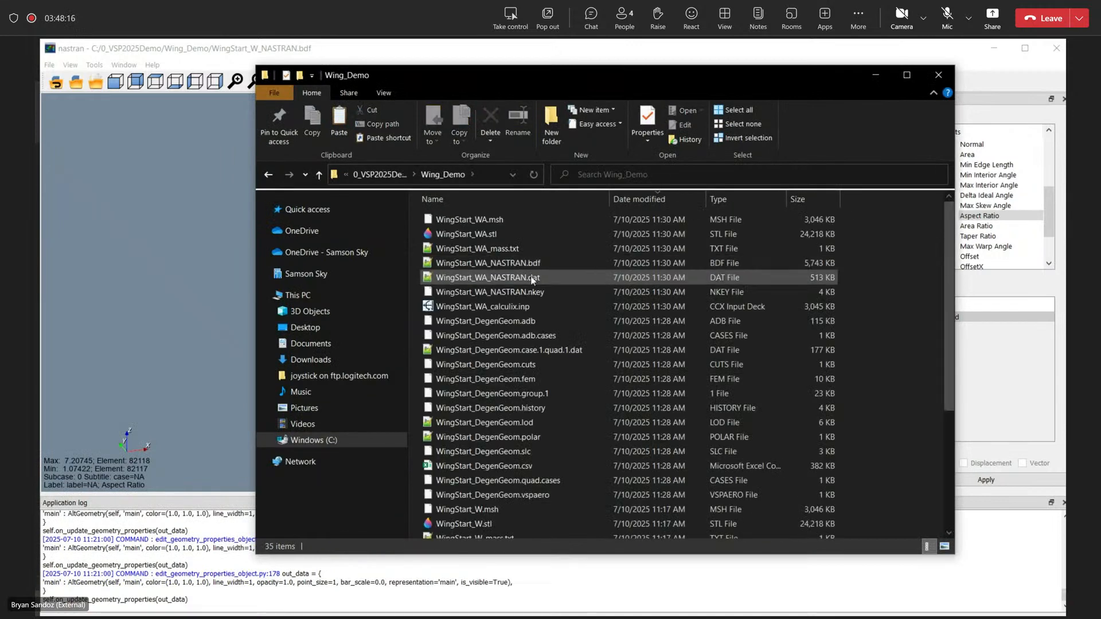
pyautogui.click(496, 269)
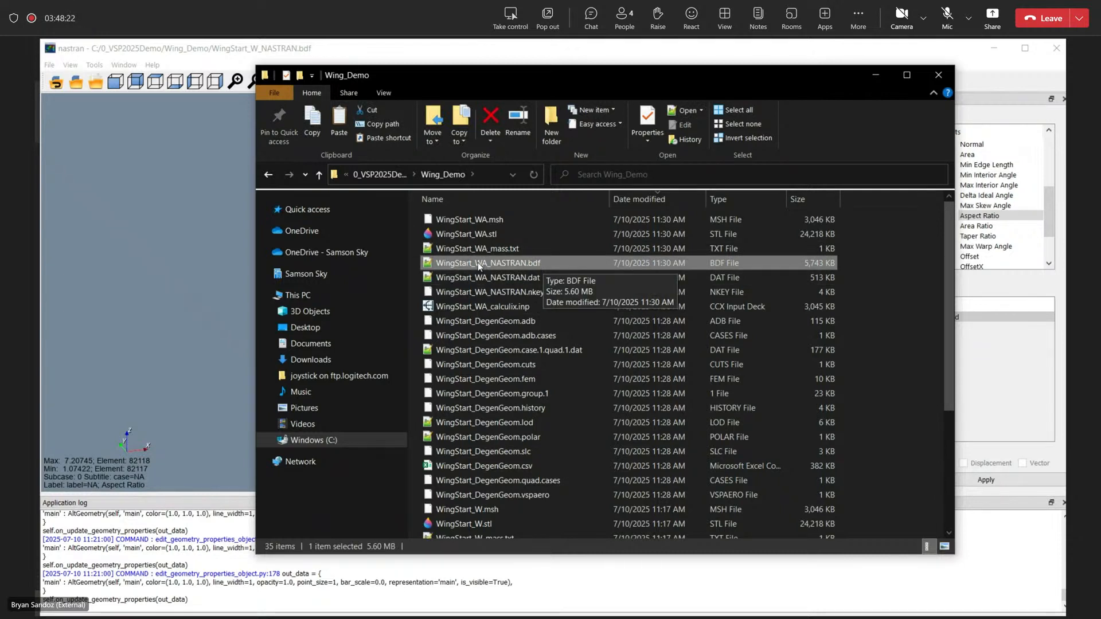
pyautogui.doubleClick(531, 263)
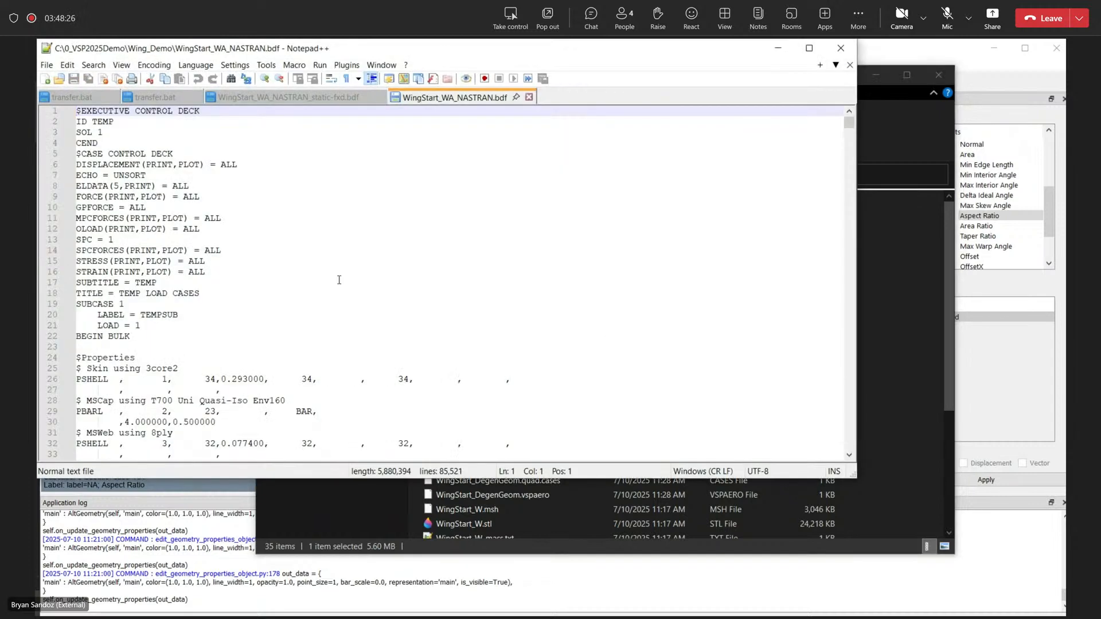
# - Examine the executive control, case control, properties and materials sections of the maximized NASTRAN file, declining the Notepad++ update
pyautogui.doubleClick(390, 49)
pyautogui.moveTo(85, 138); pyautogui.dragTo(172, 150)
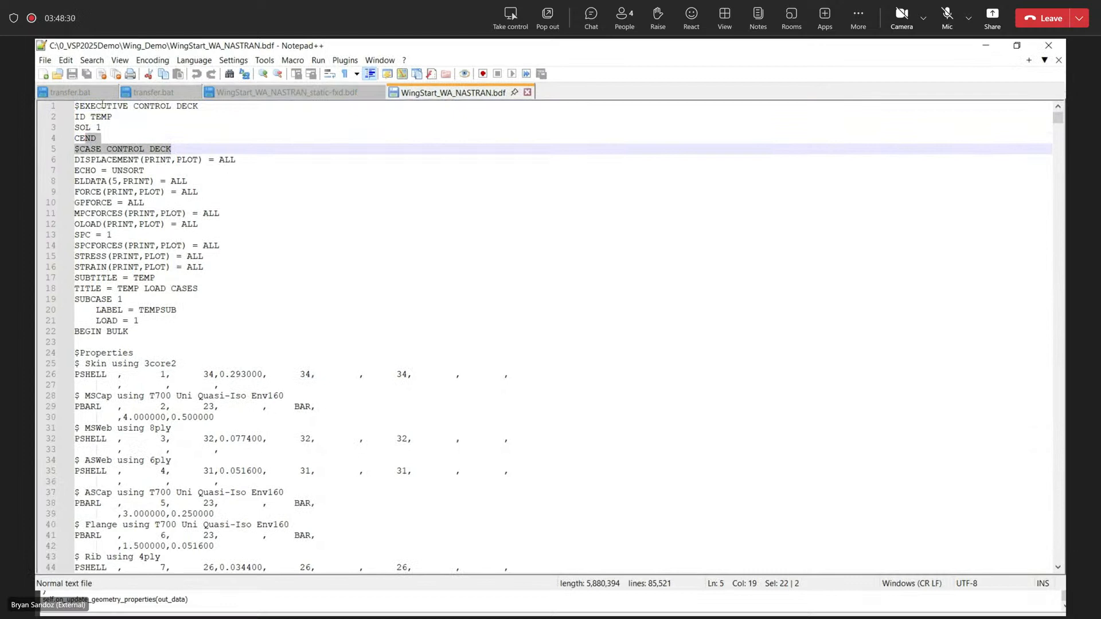
pyautogui.moveTo(102, 105); pyautogui.dragTo(186, 106)
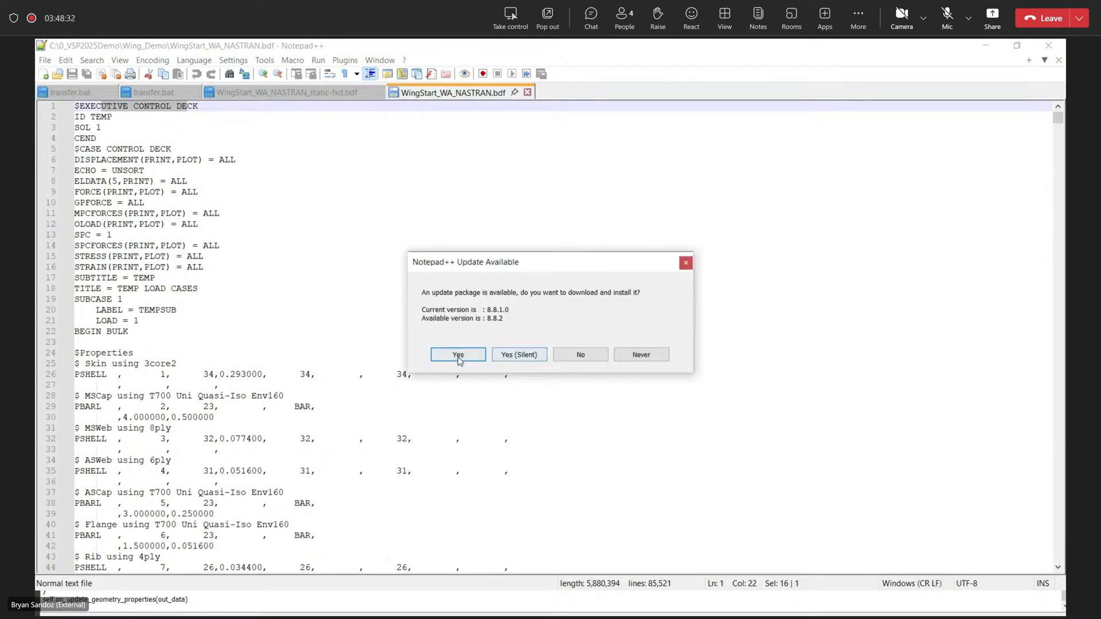
pyautogui.click(581, 354)
pyautogui.scroll(-1, 197, 369)
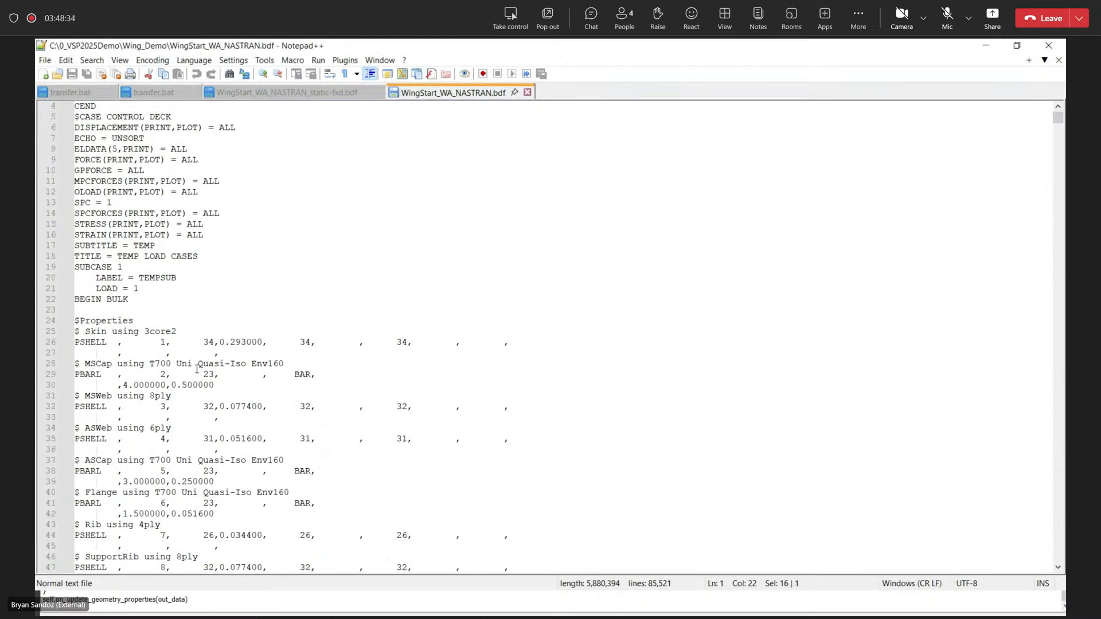
pyautogui.scroll(-3, 196, 369)
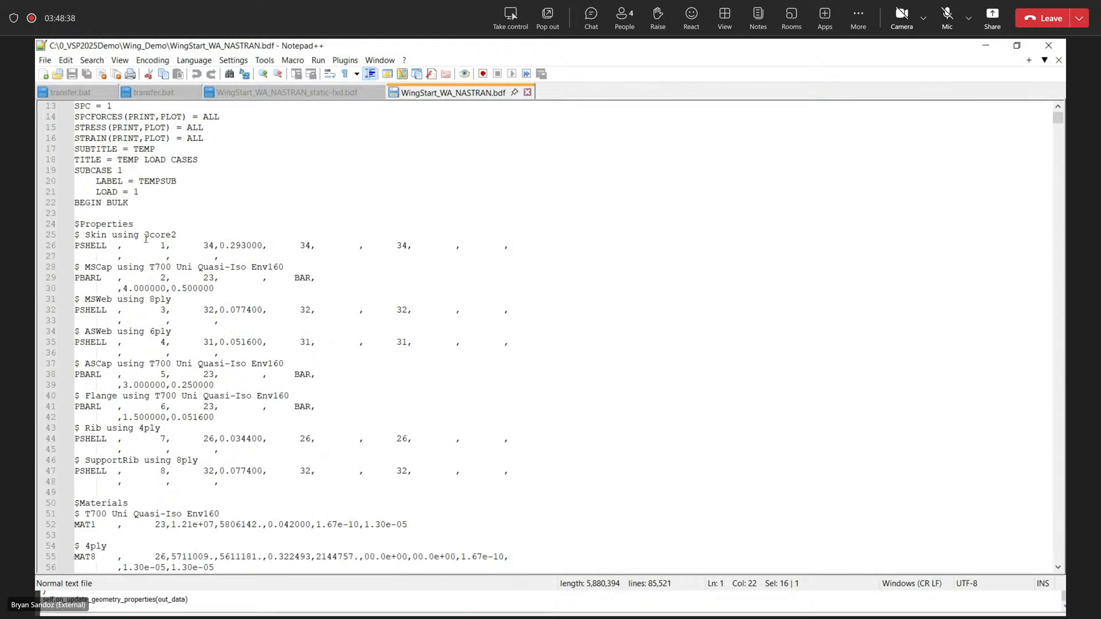
pyautogui.moveTo(102, 224); pyautogui.dragTo(201, 458)
pyautogui.scroll(-14, 233, 451)
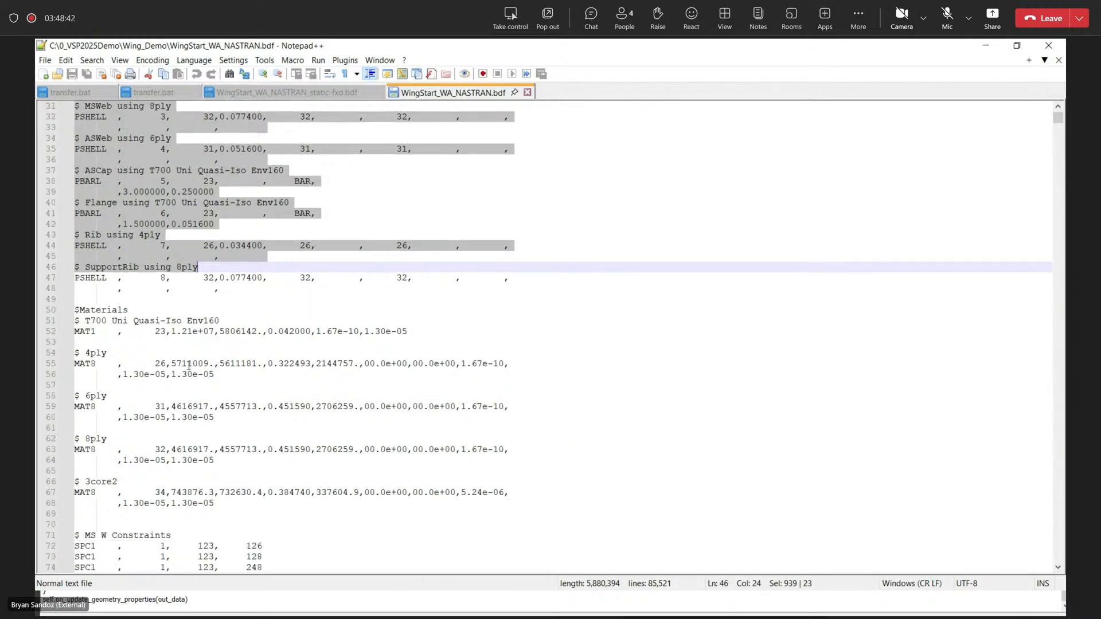
# - Examine the MS W constraints, W intersection constraints and Skin W gridpoints, and return to the start of the file
pyautogui.moveTo(127, 281); pyautogui.dragTo(246, 363)
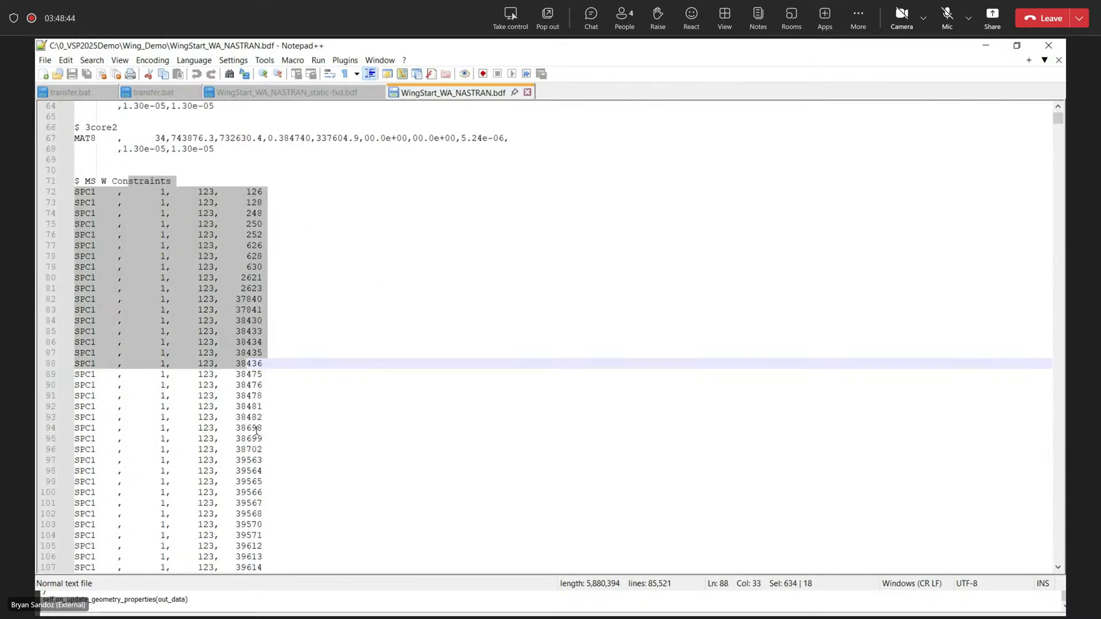
pyautogui.scroll(-12, 146, 280)
pyautogui.scroll(-6, 145, 280)
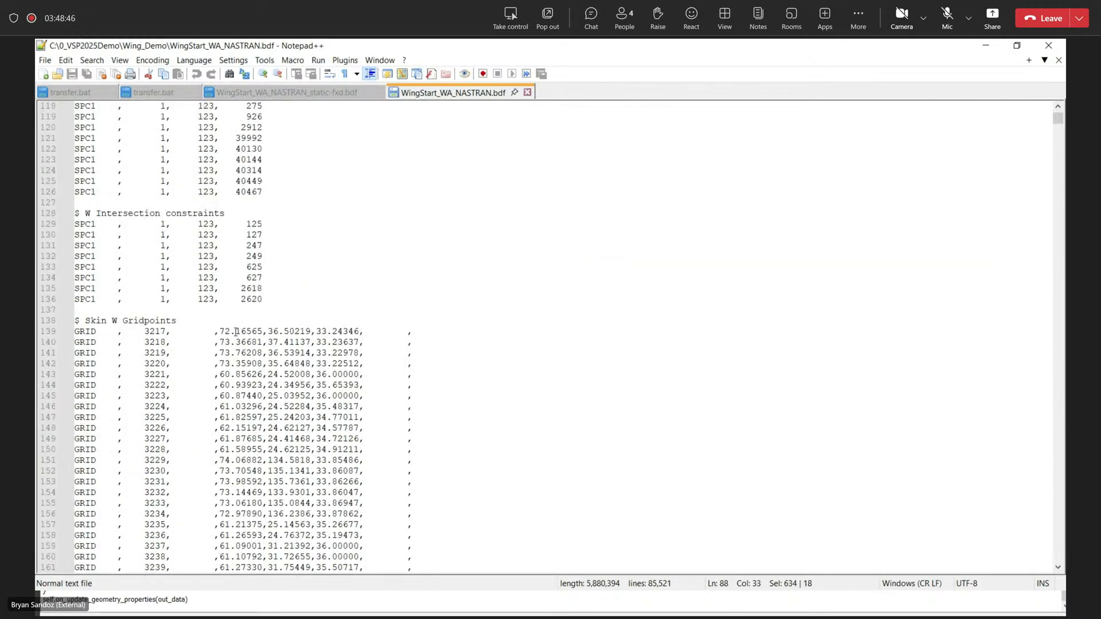
pyautogui.click(236, 331)
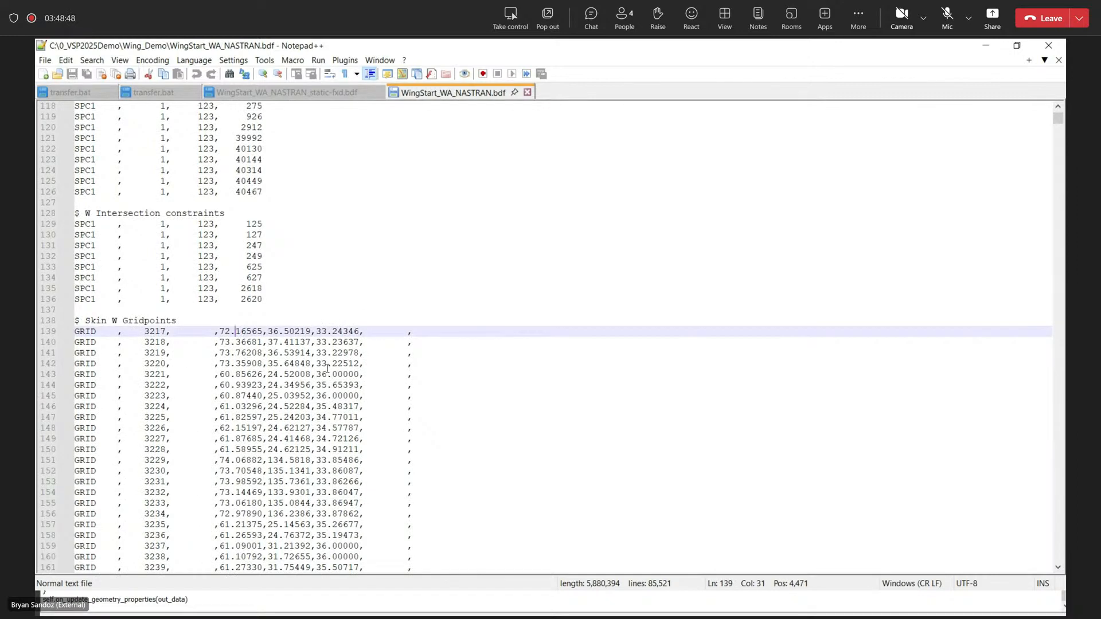
pyautogui.moveTo(1058, 118); pyautogui.dragTo(951, 128)
pyautogui.scroll(-7, 459, 290)
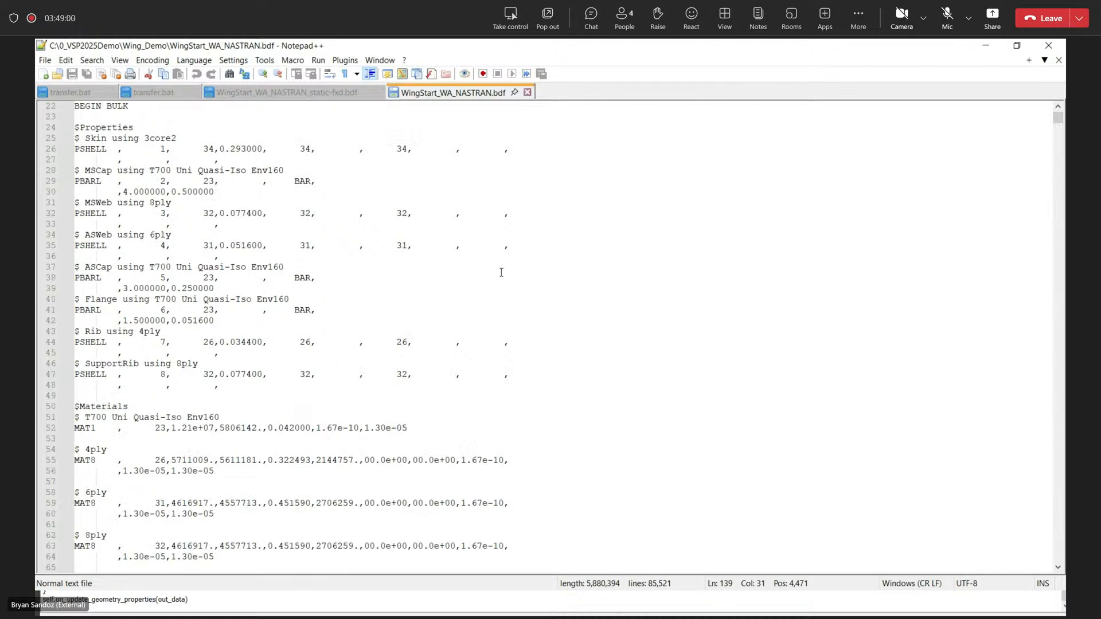
pyautogui.scroll(5, 484, 290)
pyautogui.scroll(-3, 484, 290)
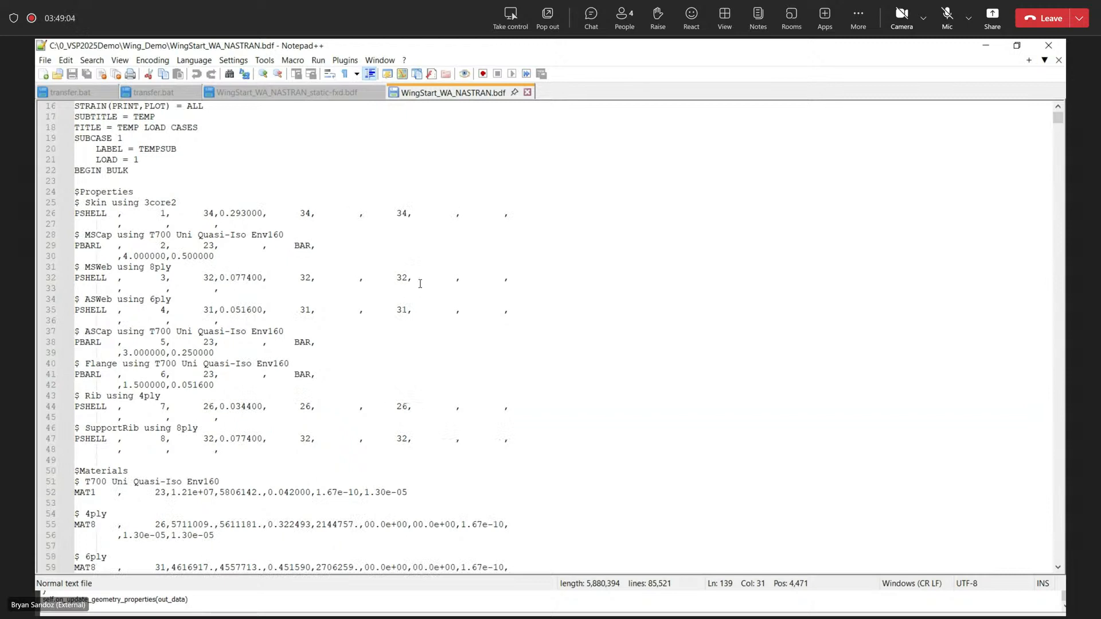
pyautogui.scroll(5, 420, 283)
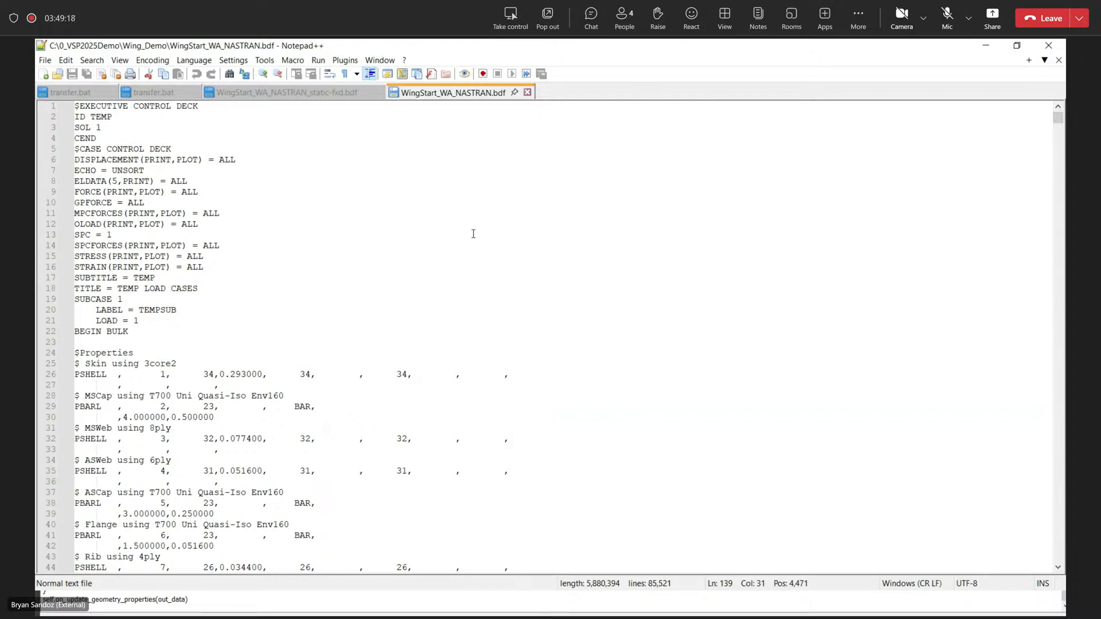
# - Try adding a FORCE entry on the blank line after BEGIN BULK, and remove it
pyautogui.click(115, 342)
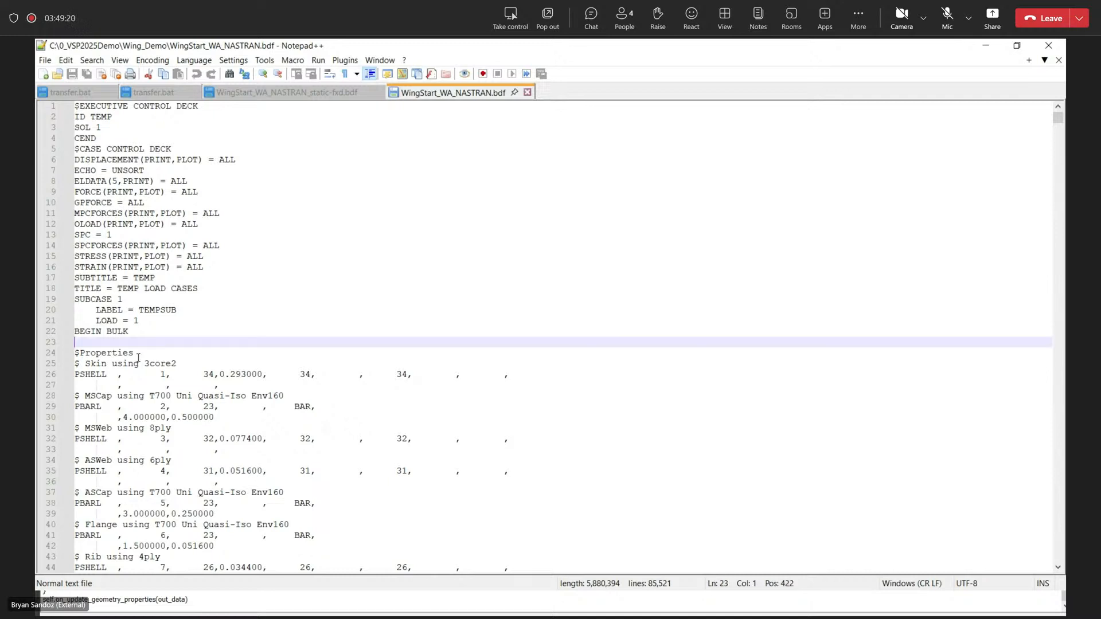
pyautogui.write('FORCE')
pyautogui.press('BackSpace')
pyautogui.press('BackSpace')
pyautogui.press('BackSpace')
pyautogui.press('BackSpace')
pyautogui.press('BackSpace')
pyautogui.press('BackSpace')
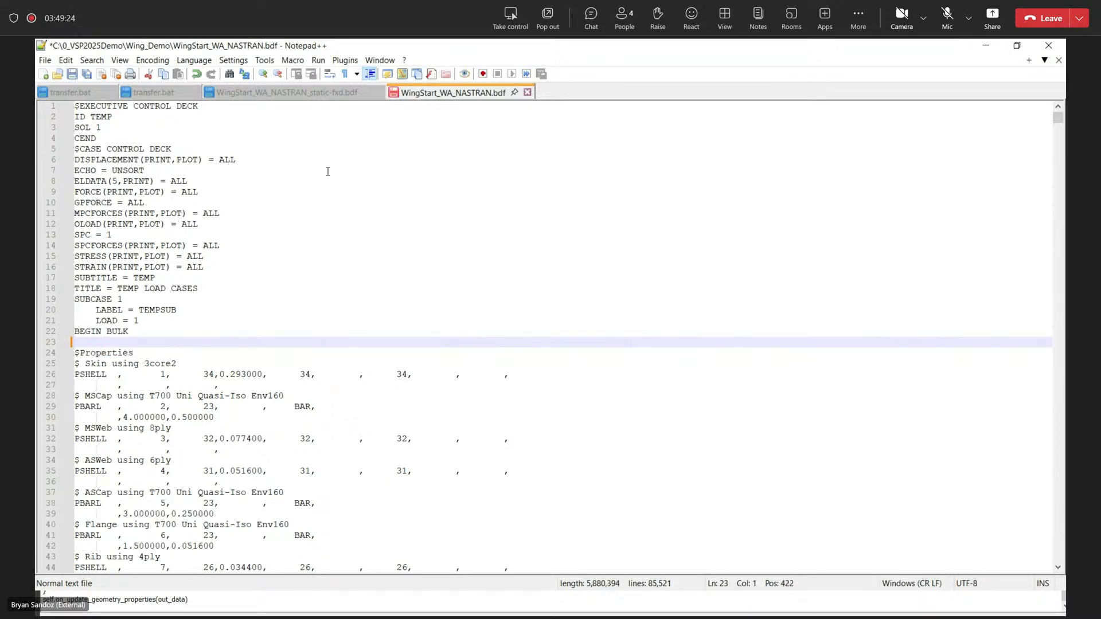
# - Close WingStart_WA_NASTRAN.bdf without saving its changes
pyautogui.click(527, 92)
pyautogui.click(600, 371)
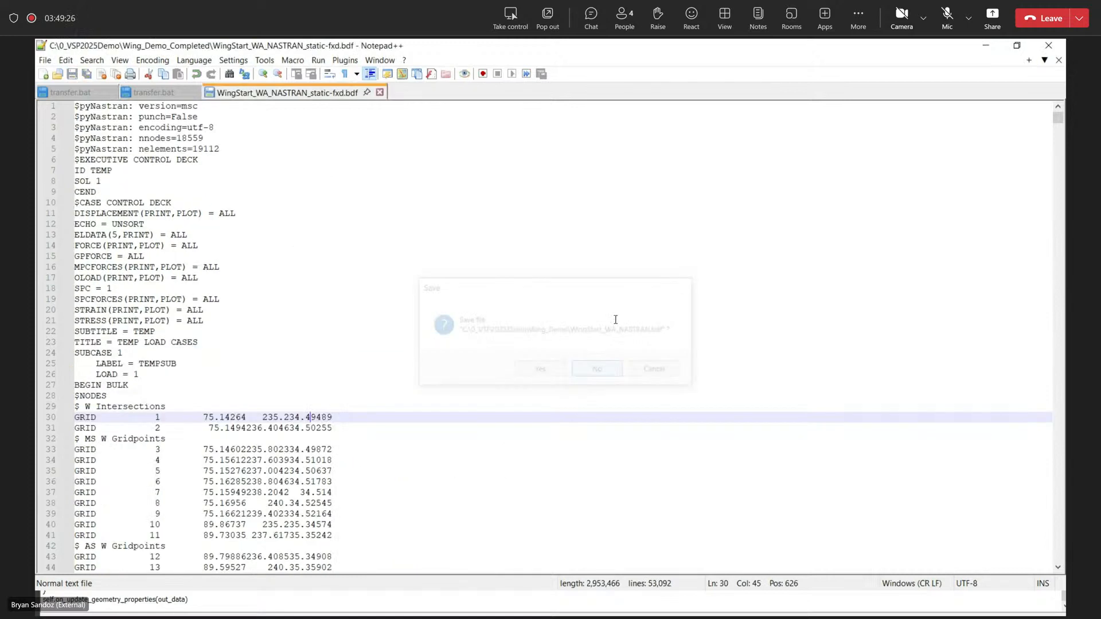
# - Locate WingStart_WA_calculix.inp in the Wing_Demo folder, then switch to OpenVSP to check the Aero Structure Coupled Analysis progress
pyautogui.click(986, 48)
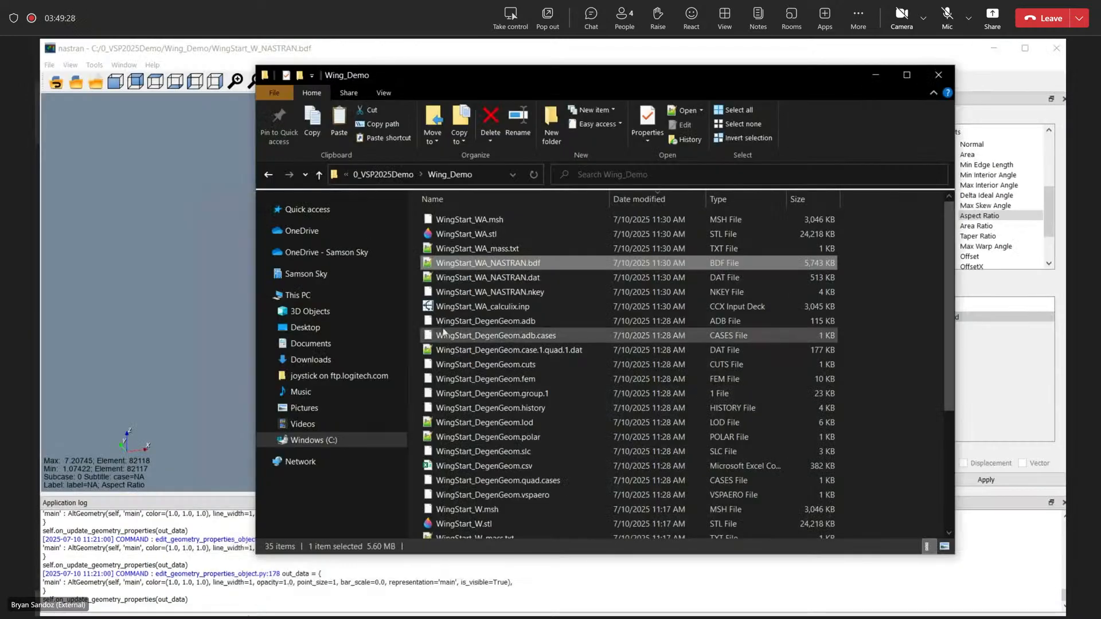
pyautogui.click(509, 311)
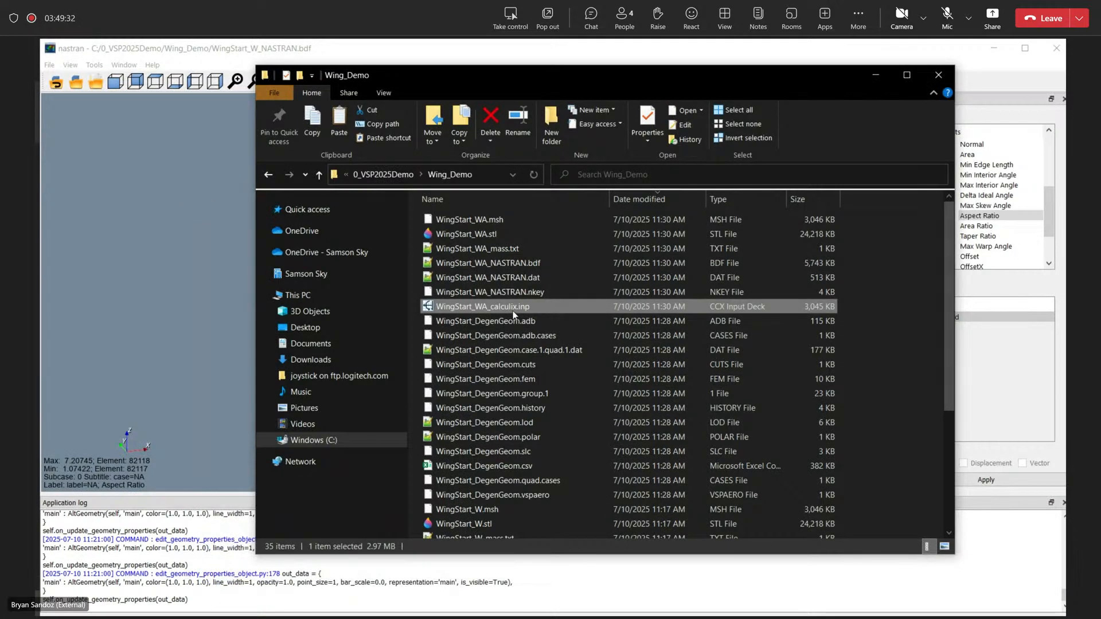
pyautogui.moveTo(525, 77); pyautogui.dragTo(549, 101)
pyautogui.press('super')
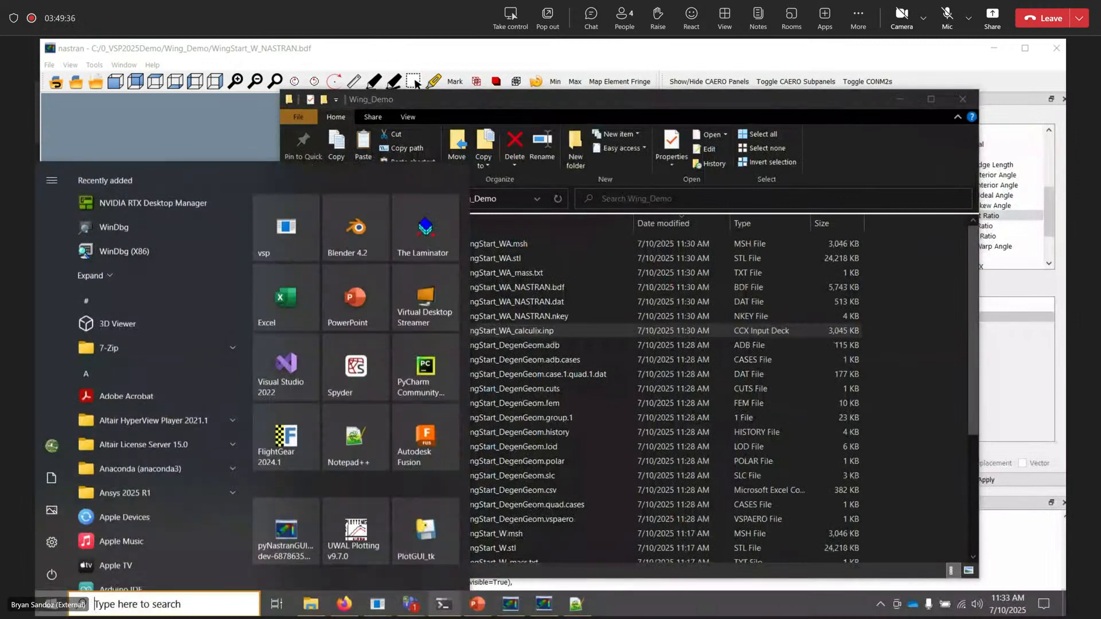
pyautogui.moveTo(381, 608)
pyautogui.click(568, 544)
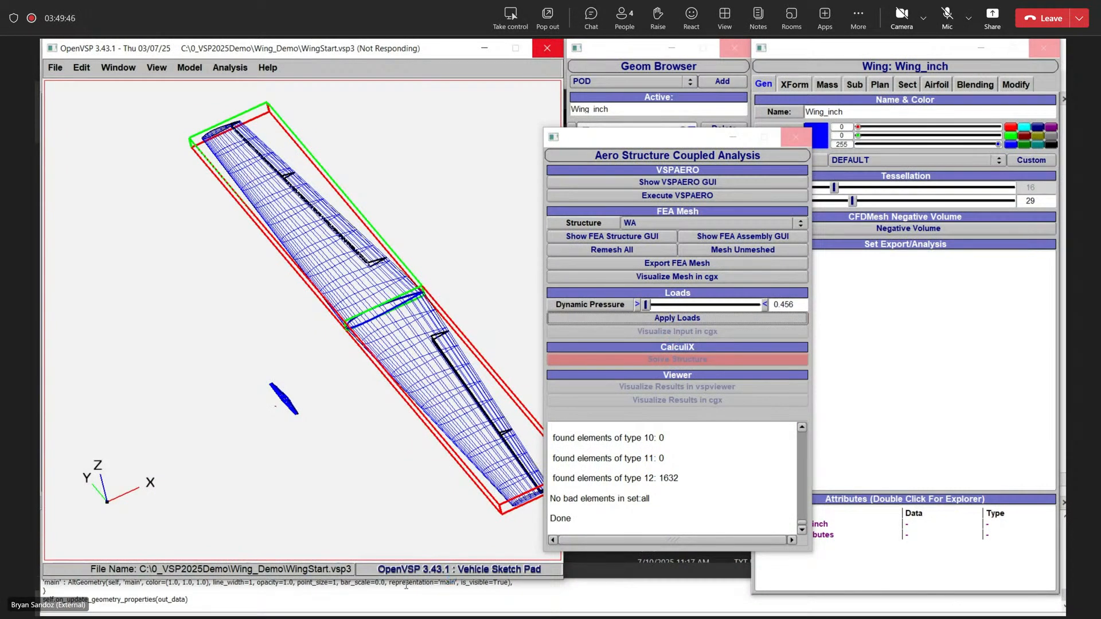
# - Open Aero2Nastran.py from the Wing_Demo folder in Notepad++ and examine its set_id argument
pyautogui.press('super')
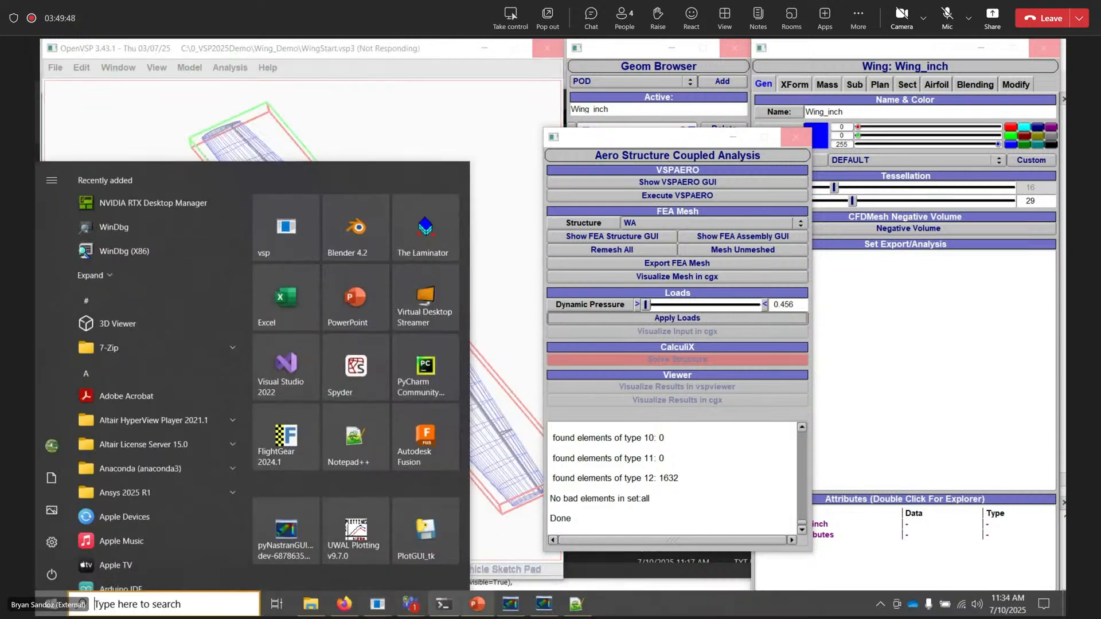
pyautogui.click(310, 604)
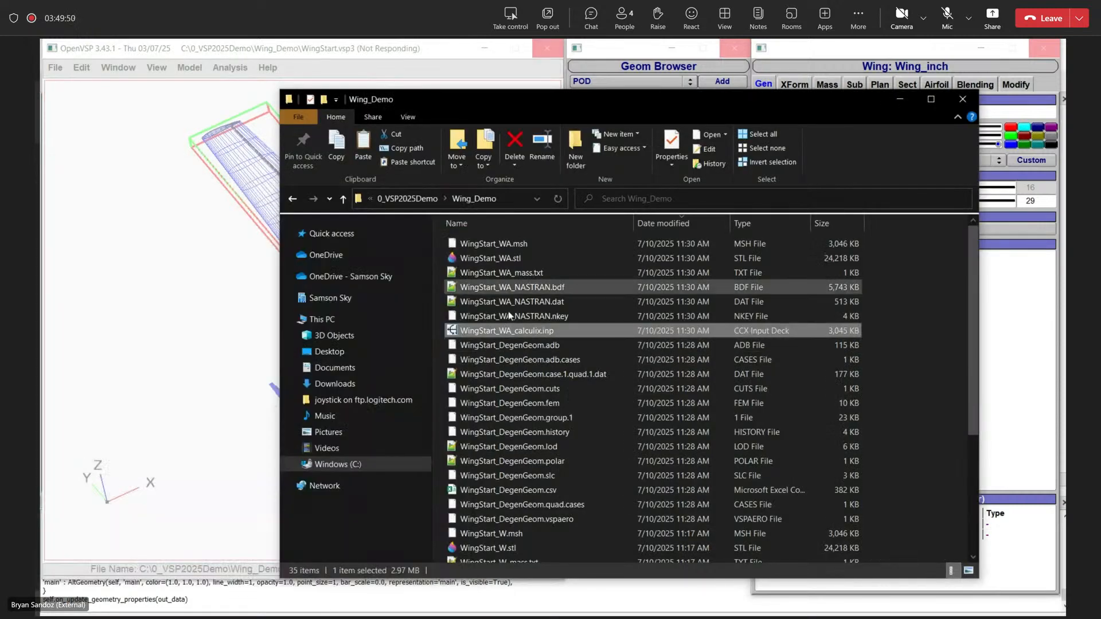
pyautogui.scroll(-4, 509, 315)
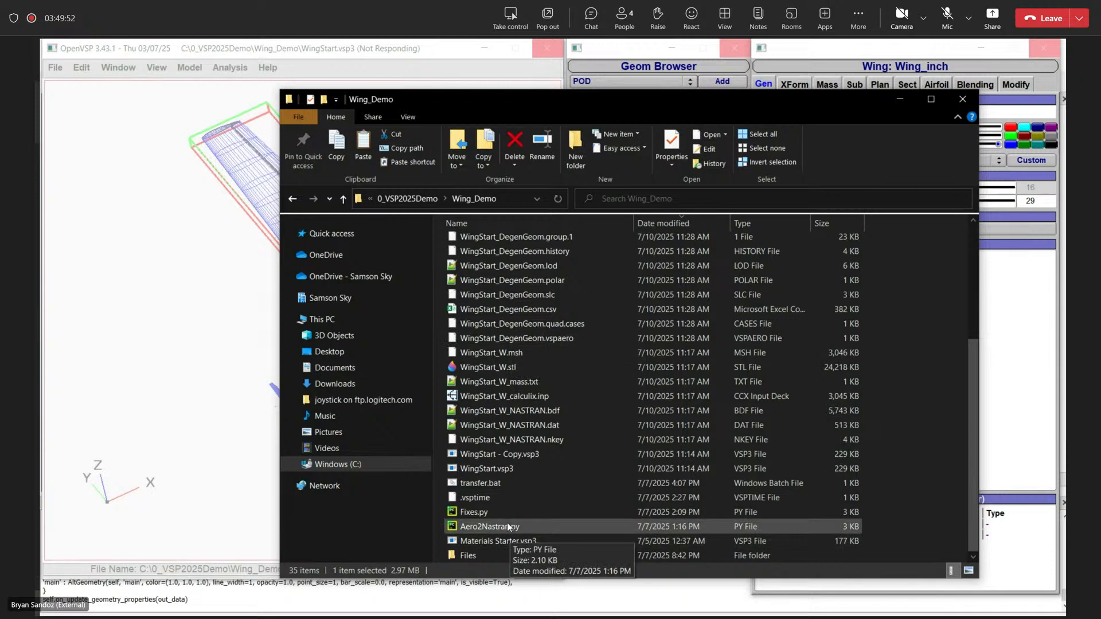
pyautogui.click(511, 525)
pyautogui.rightClick(519, 525)
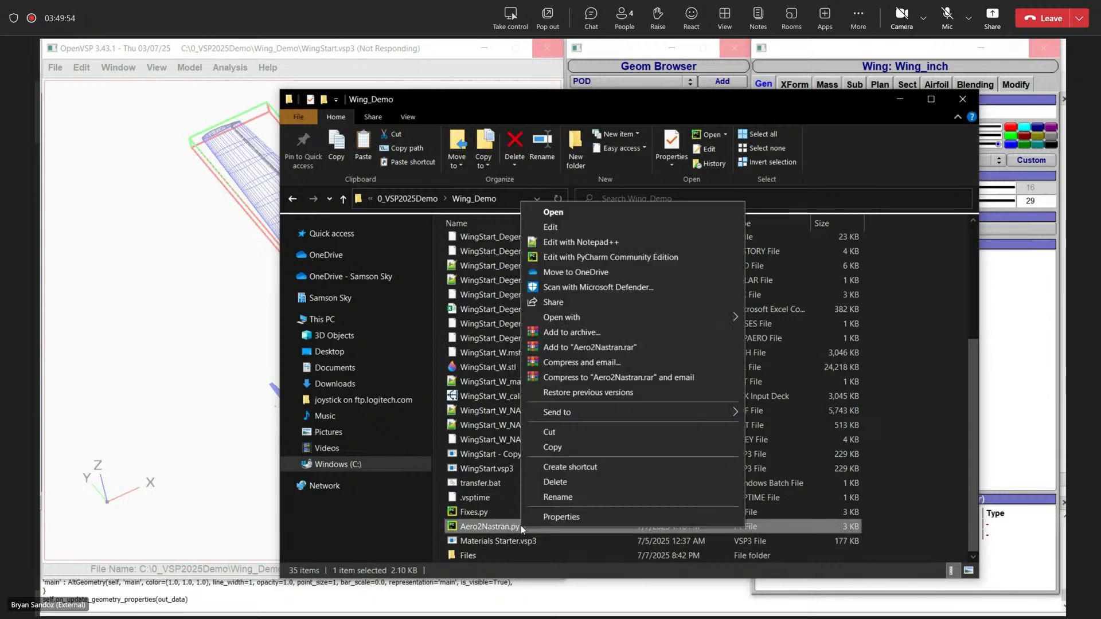
pyautogui.click(600, 246)
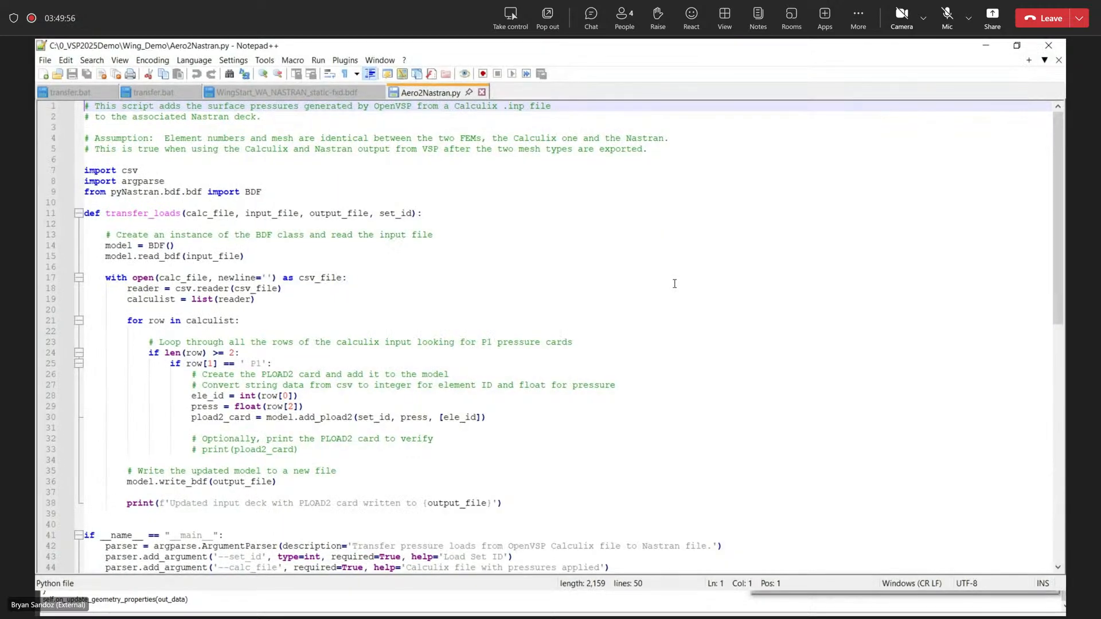
pyautogui.scroll(-8, 246, 216)
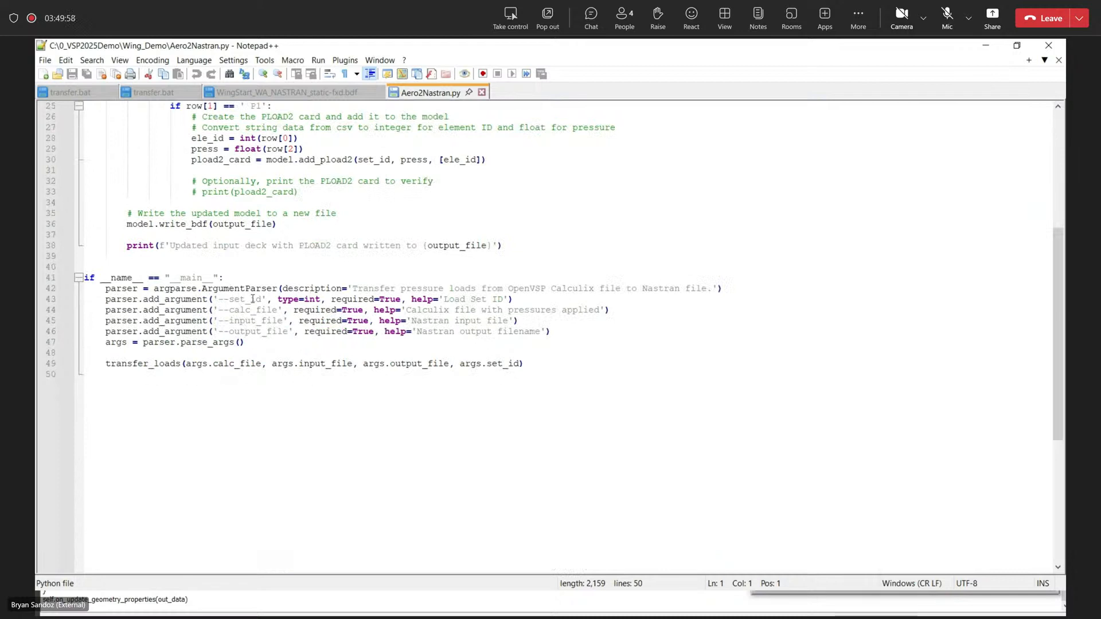
pyautogui.click(315, 299)
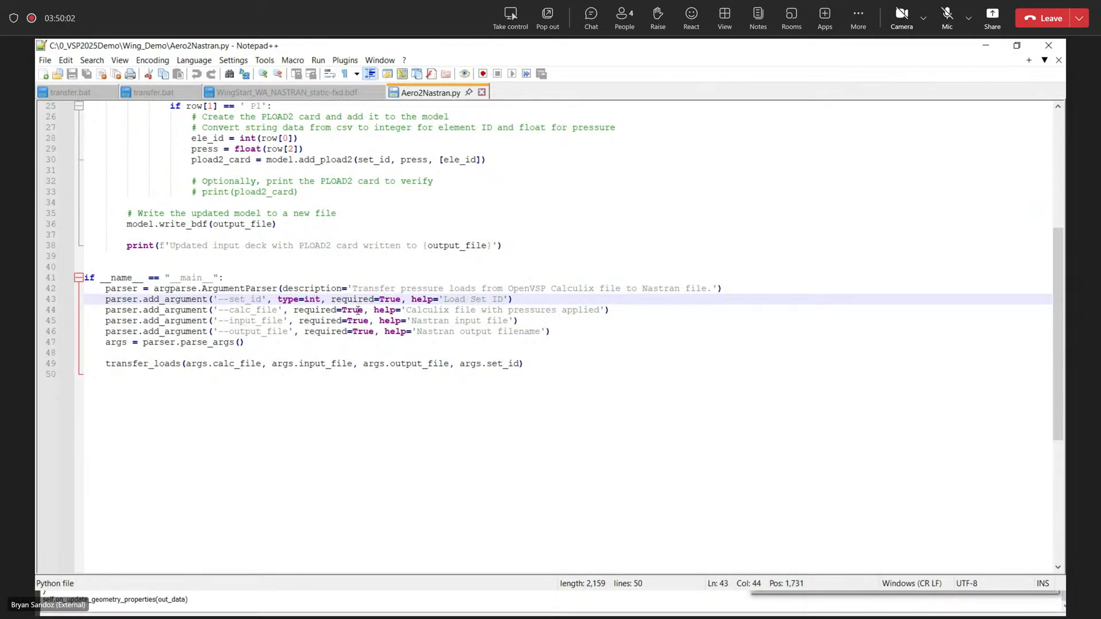
# - Compare the LOAD entry under SUBCASE 1 in WingStart_WA_NASTRAN_static-fxd.bdf with the script's set_id argument
pyautogui.click(309, 87)
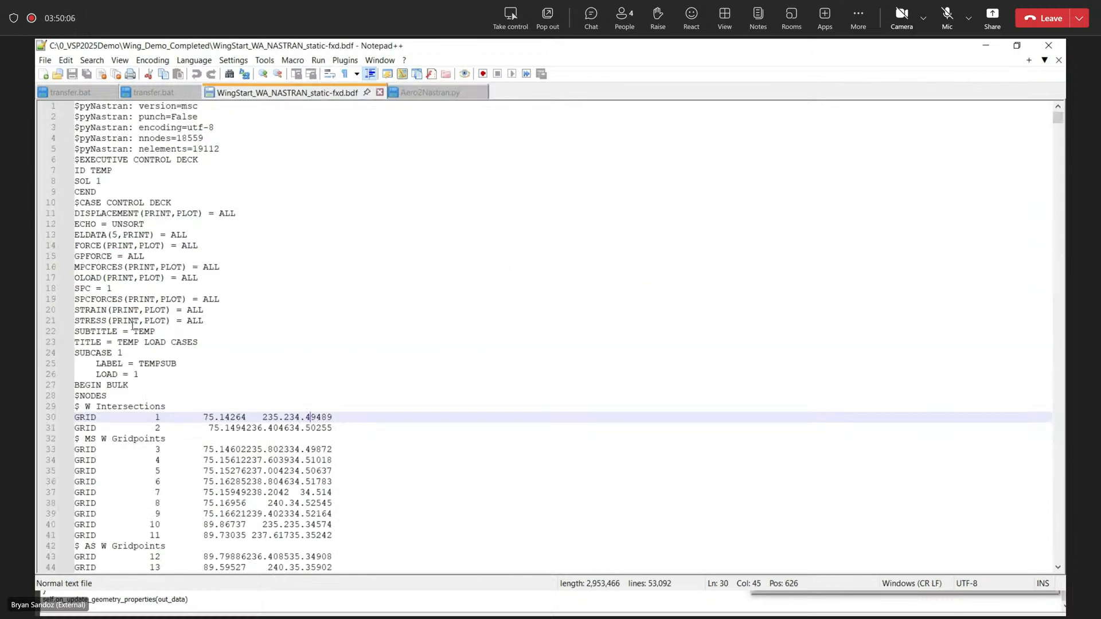
pyautogui.doubleClick(136, 375)
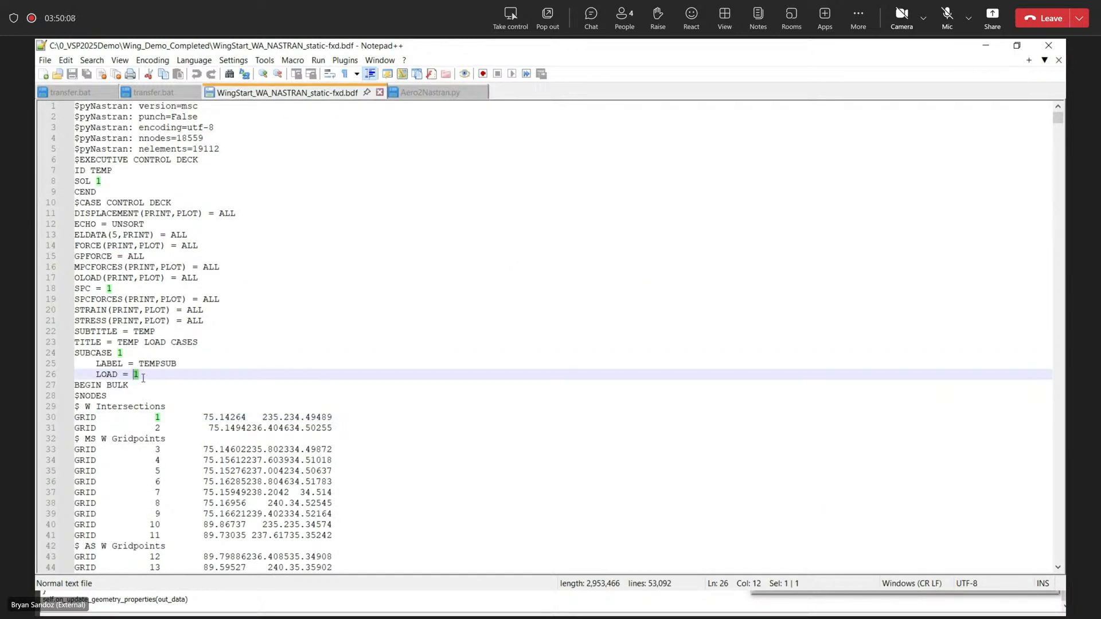
pyautogui.click(143, 378)
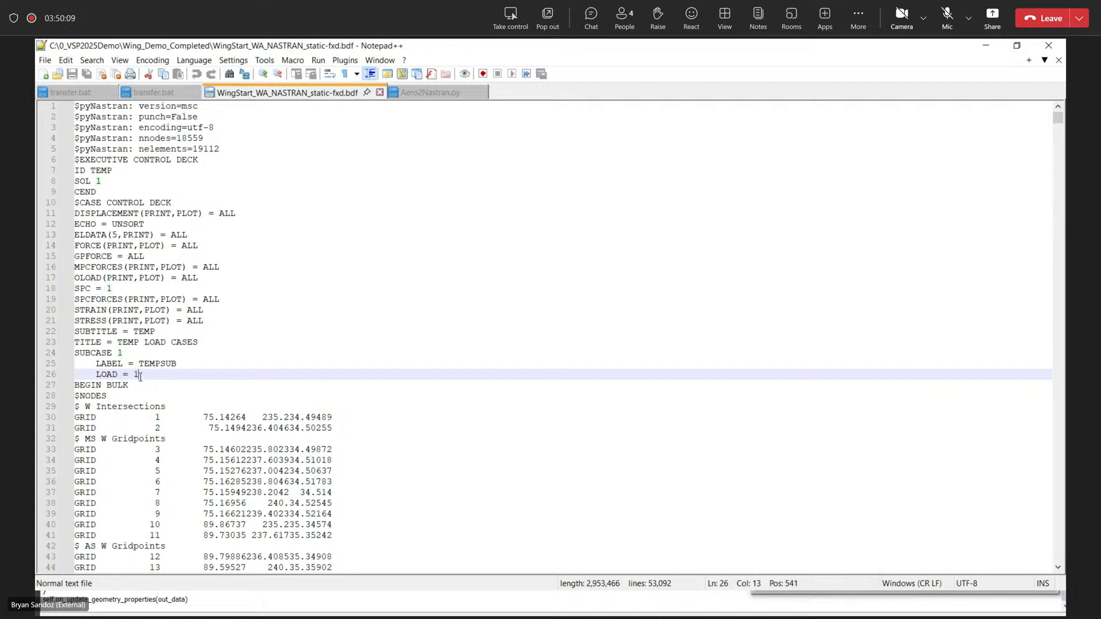
pyautogui.click(436, 98)
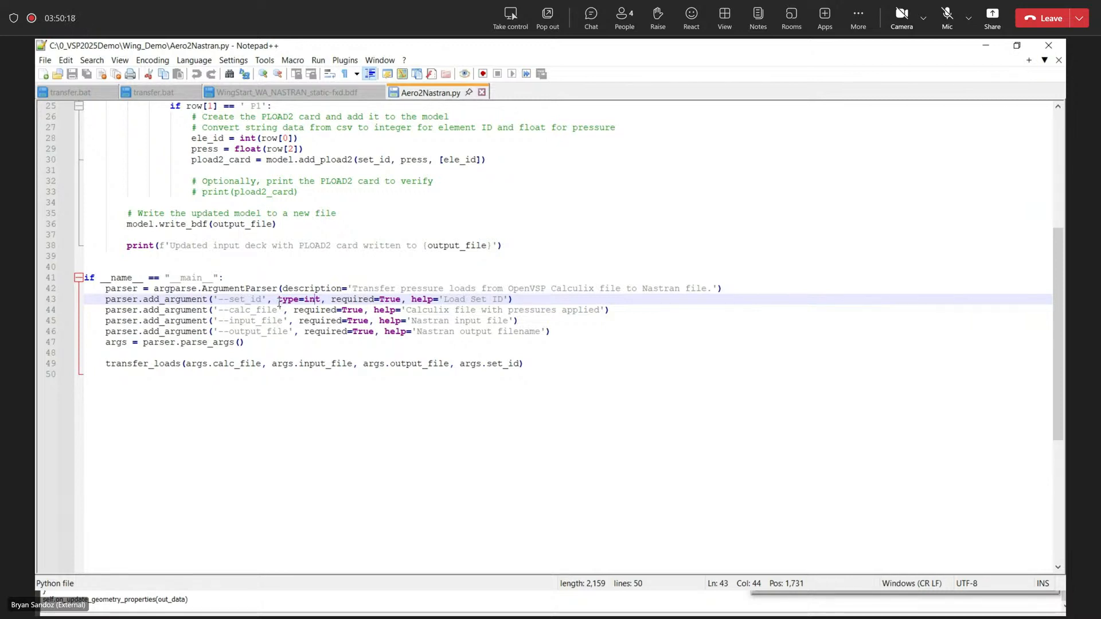
pyautogui.click(248, 98)
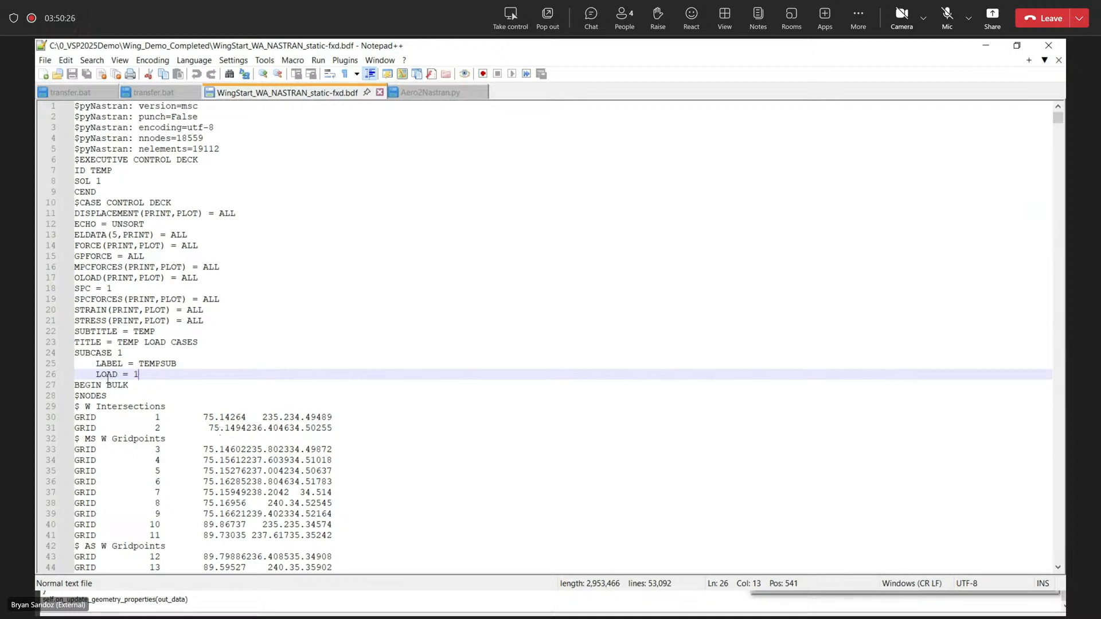
pyautogui.moveTo(141, 374); pyautogui.dragTo(73, 351)
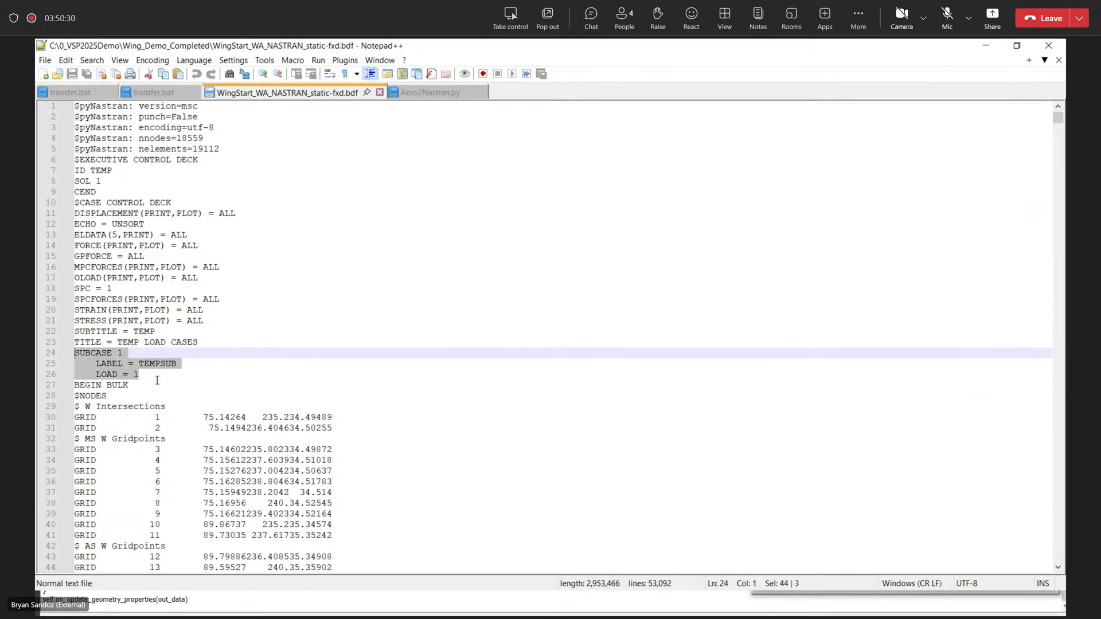
pyautogui.click(153, 373)
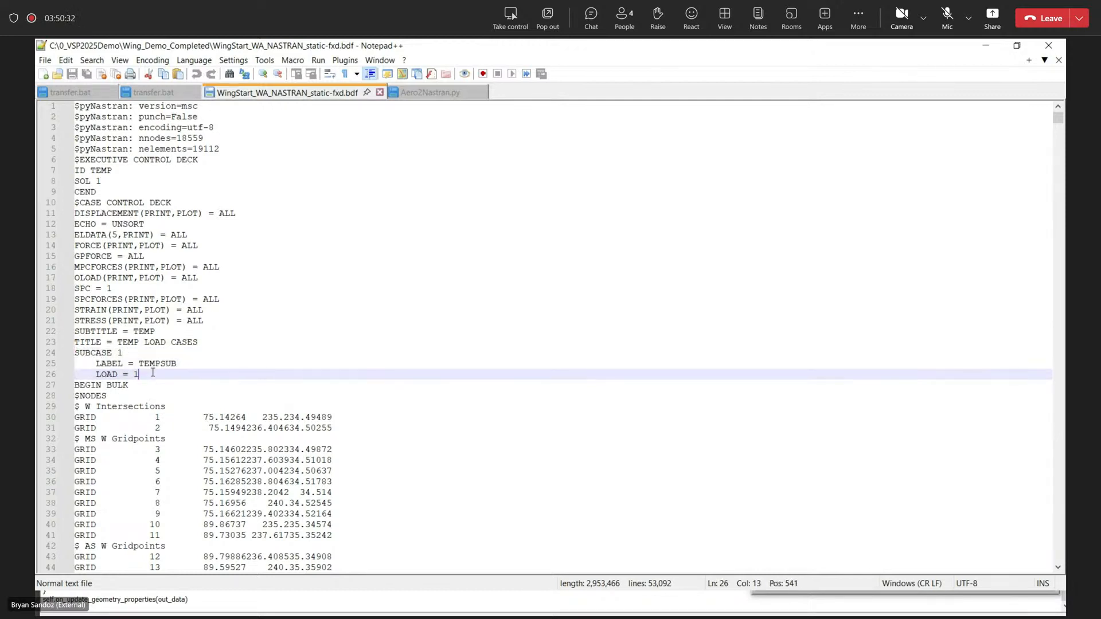
# - Review the calc_file, input_file and output_file arguments in Aero2Nastran.py, and close the script
pyautogui.click(427, 93)
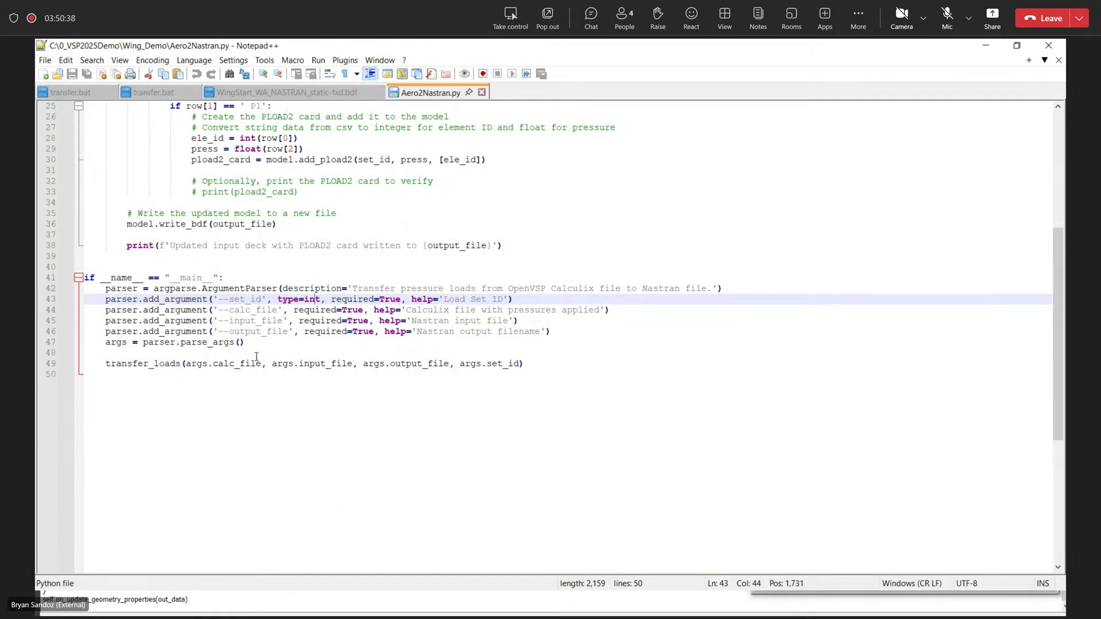
pyautogui.moveTo(229, 311); pyautogui.dragTo(280, 311)
pyautogui.click(245, 321)
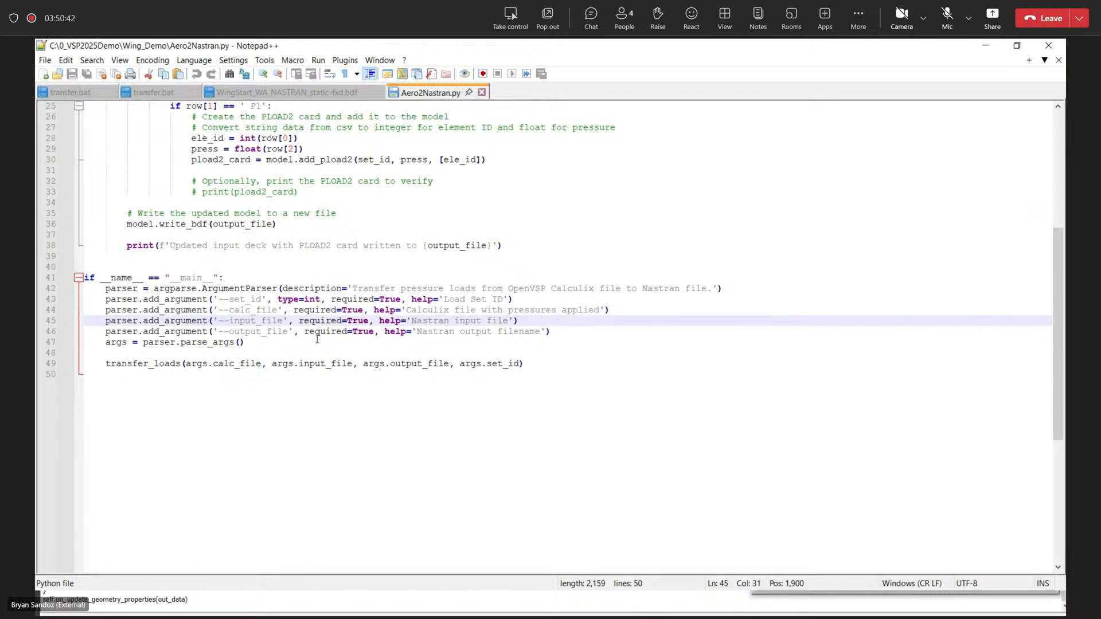
pyautogui.click(289, 332)
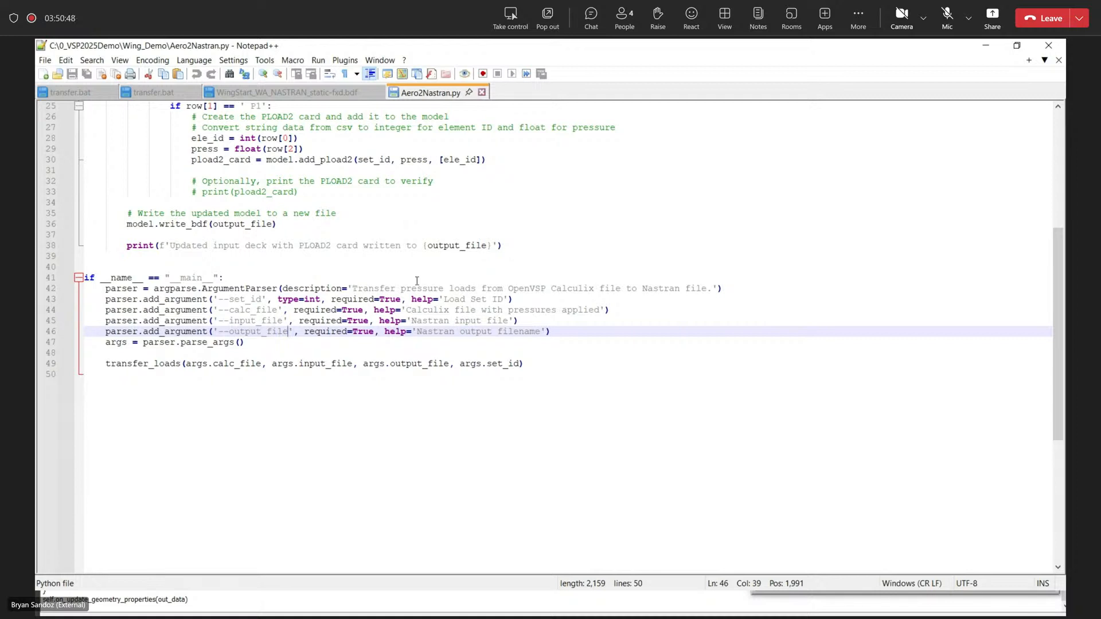
pyautogui.click(482, 92)
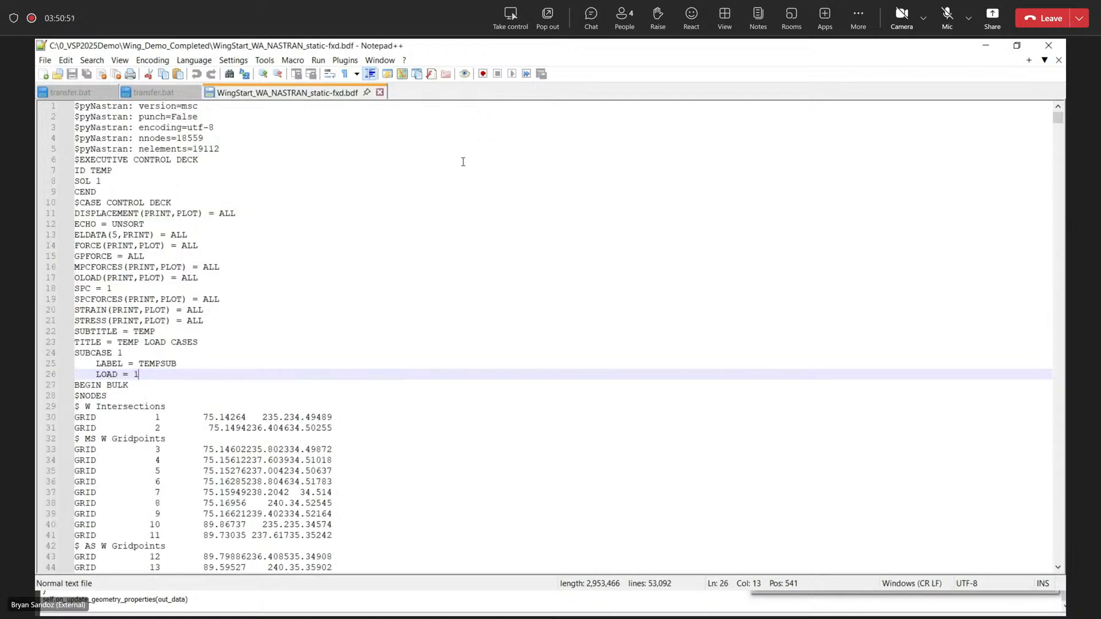
# - Open Fixes.py from the Wing_Demo folder in Notepad++, examine how it copies MAT8 g12 to g1z and g2z, and close it
pyautogui.click(985, 46)
pyautogui.rightClick(483, 511)
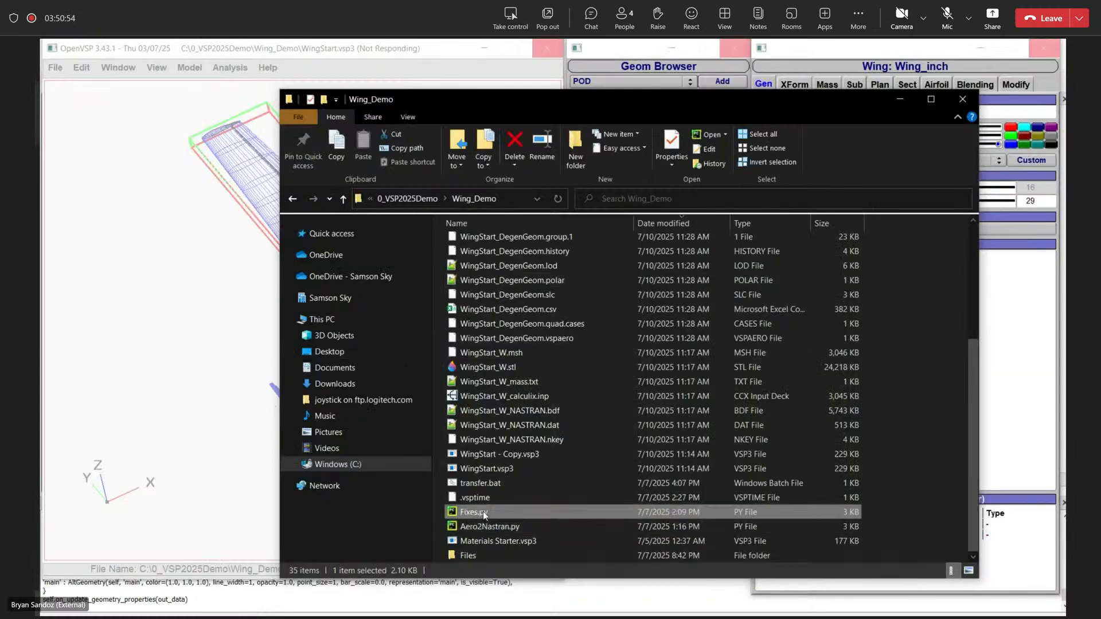
pyautogui.click(510, 227)
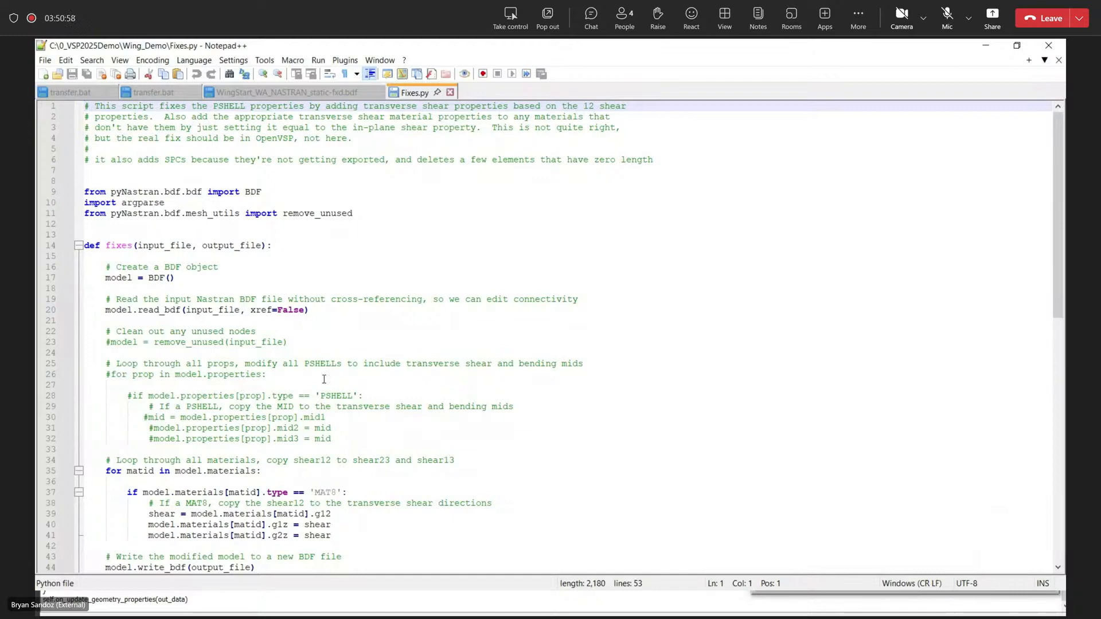
pyautogui.scroll(-4, 261, 329)
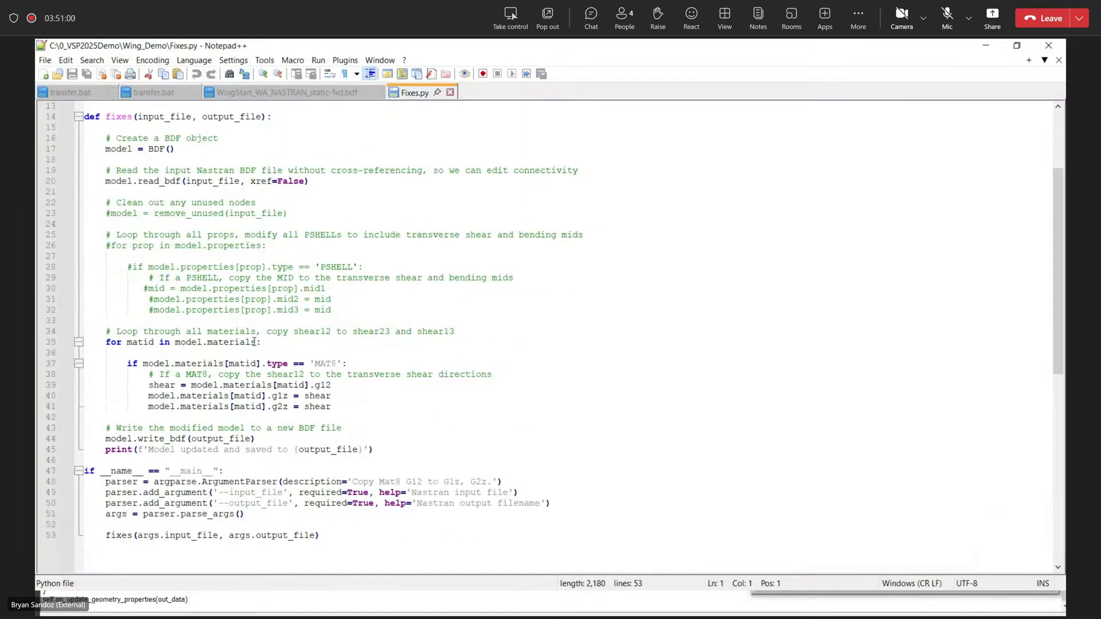
pyautogui.doubleClick(325, 385)
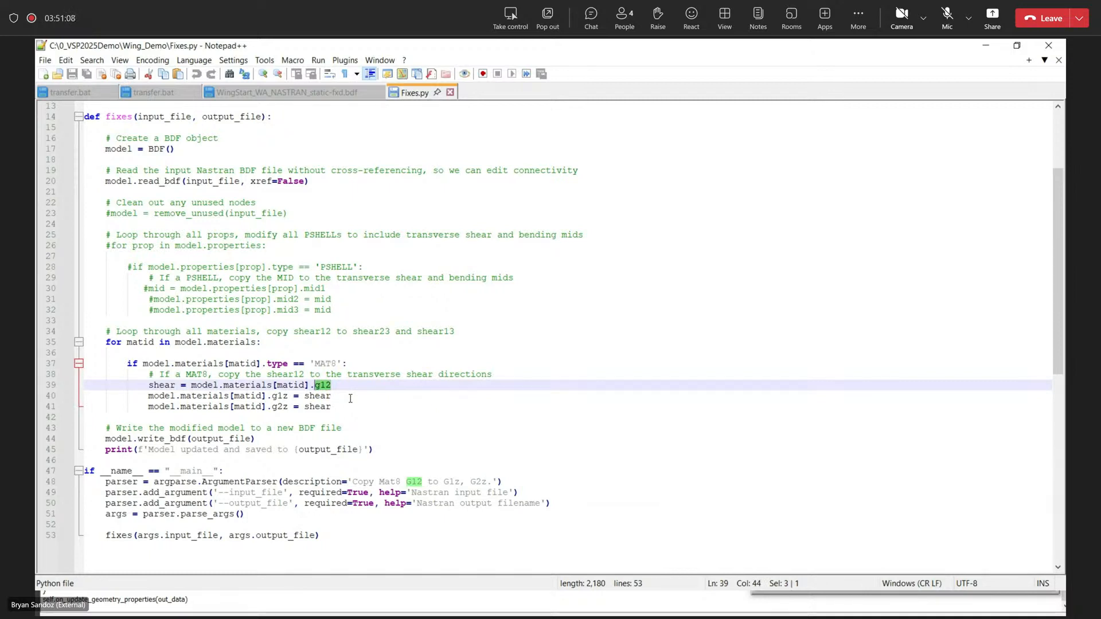
pyautogui.click(287, 404)
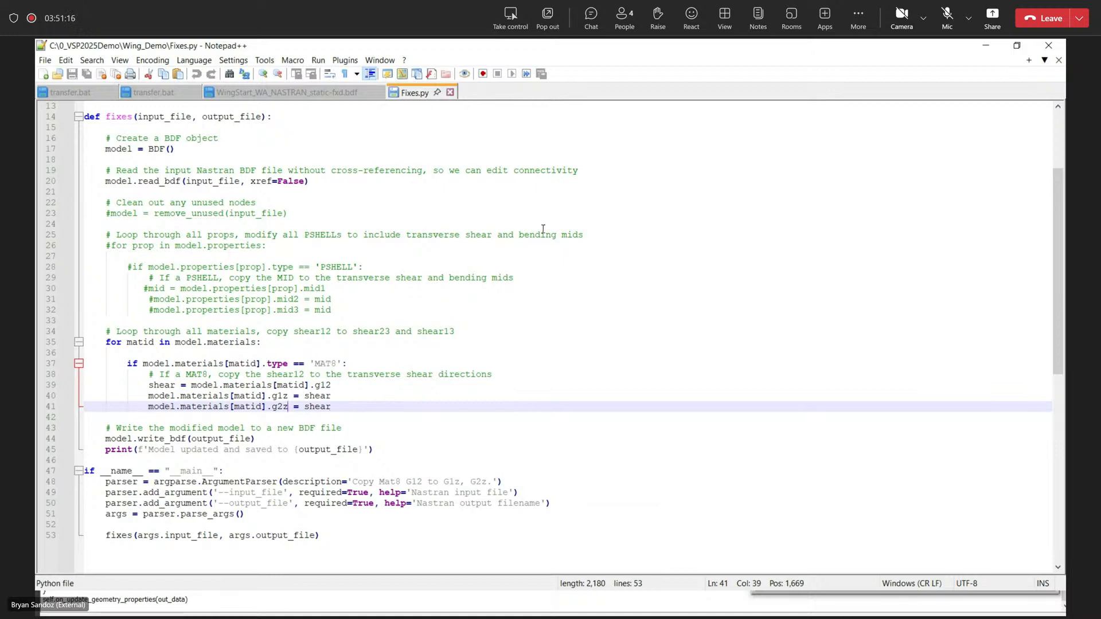
pyautogui.click(450, 92)
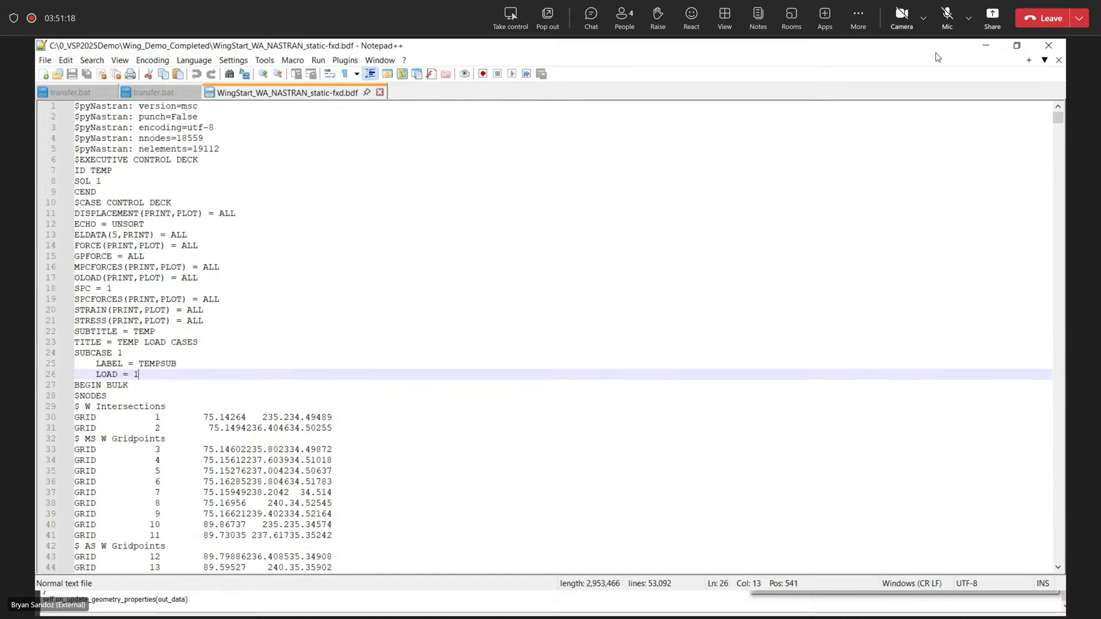
pyautogui.click(994, 47)
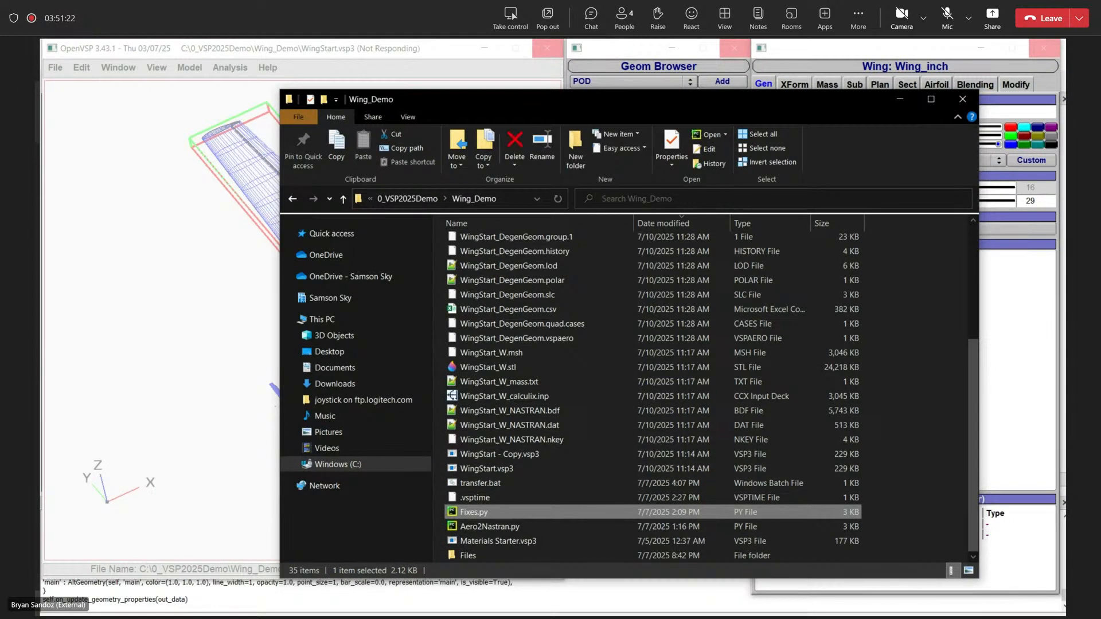
# - Switch to OpenVSP and check whether the loads have been applied in the Aero Structure Coupled Analysis window
pyautogui.press('super')
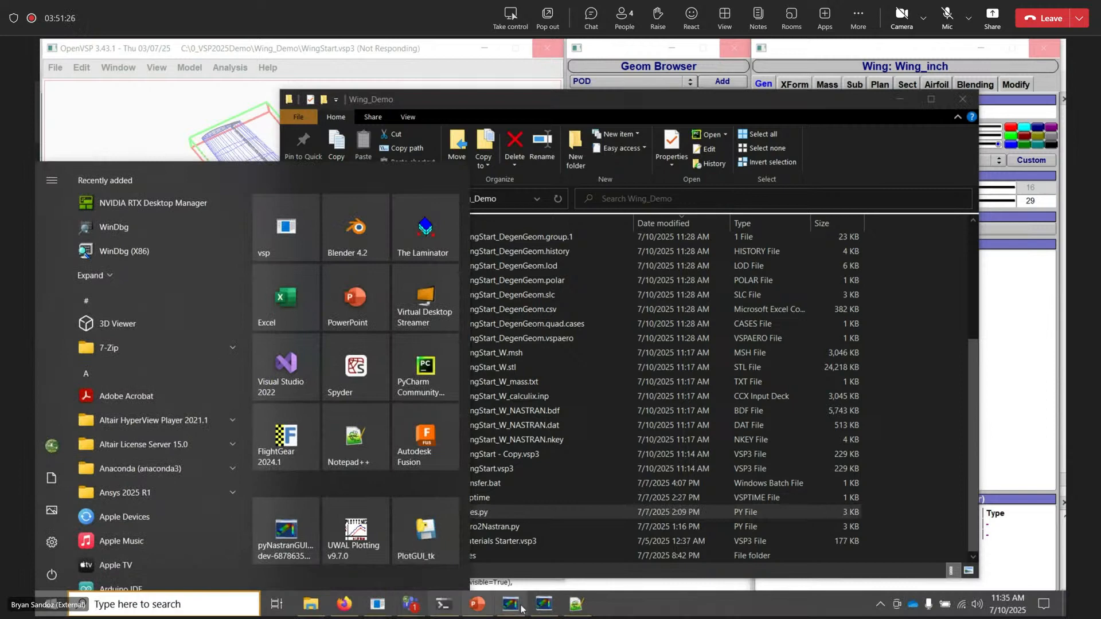
pyautogui.moveTo(373, 605)
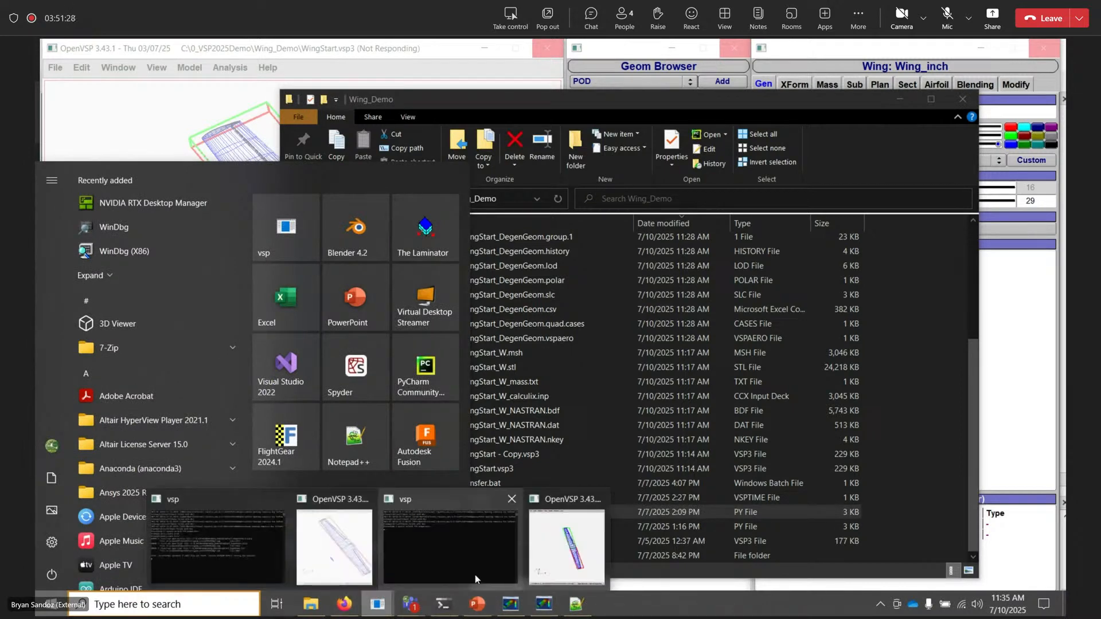
pyautogui.click(355, 561)
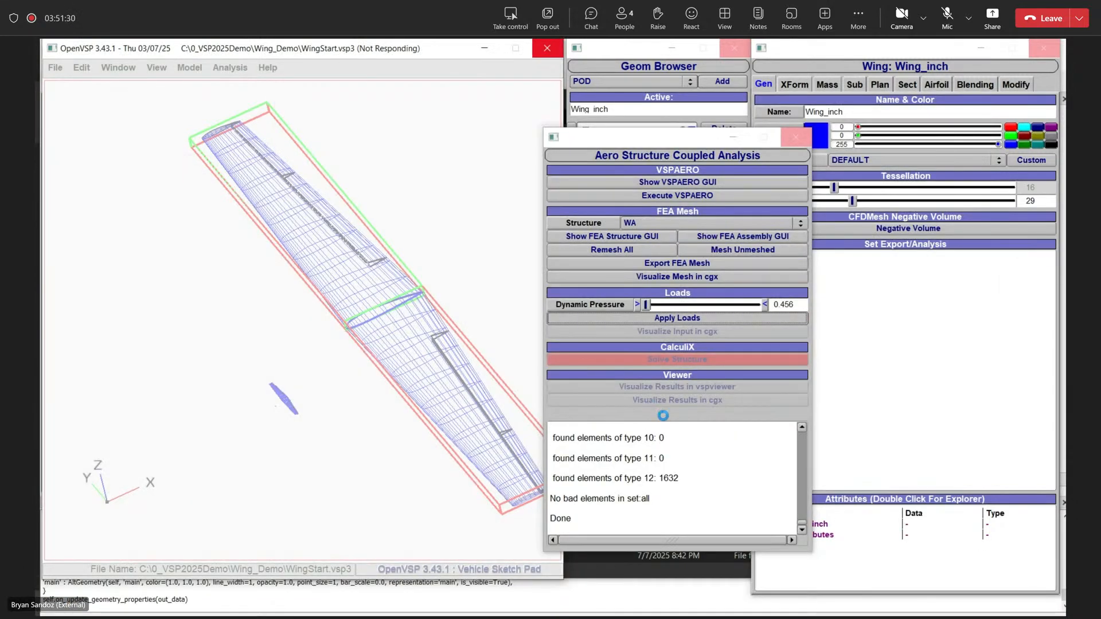
# - Return to the Wing_Demo folder, look through its files and select Fixes.py
pyautogui.press('super')
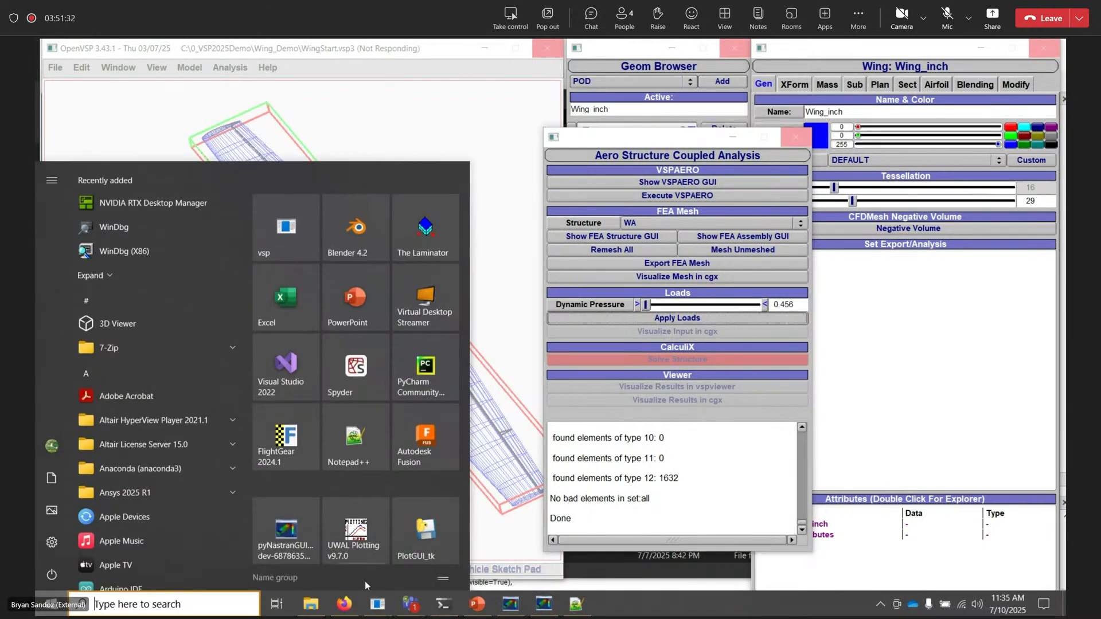
pyautogui.click(318, 599)
pyautogui.scroll(4, 528, 317)
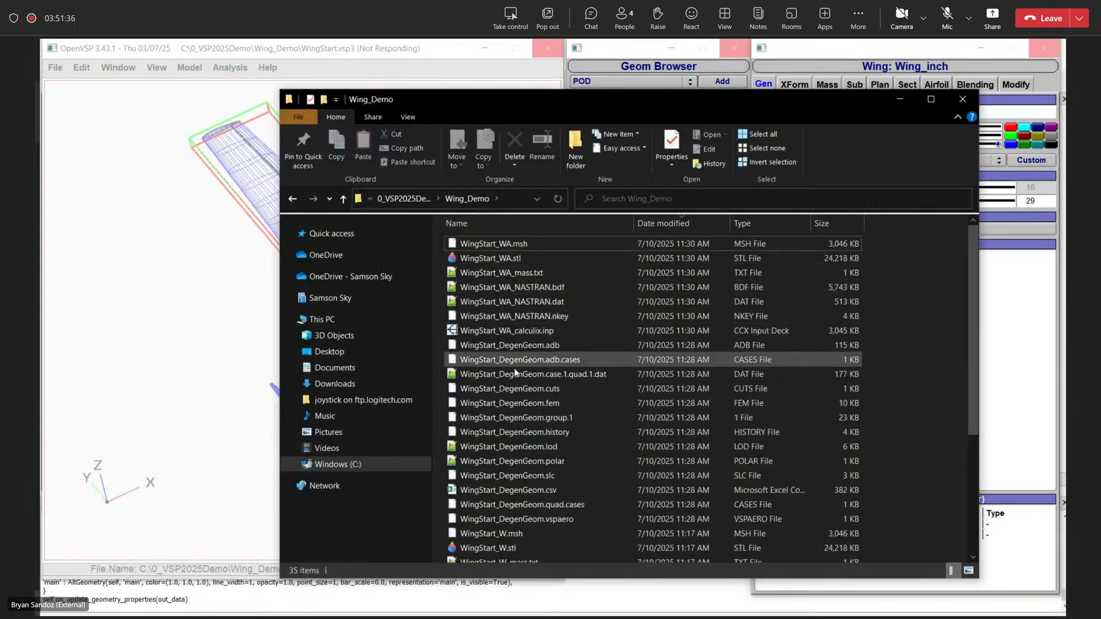
pyautogui.scroll(-5, 476, 367)
pyautogui.click(474, 511)
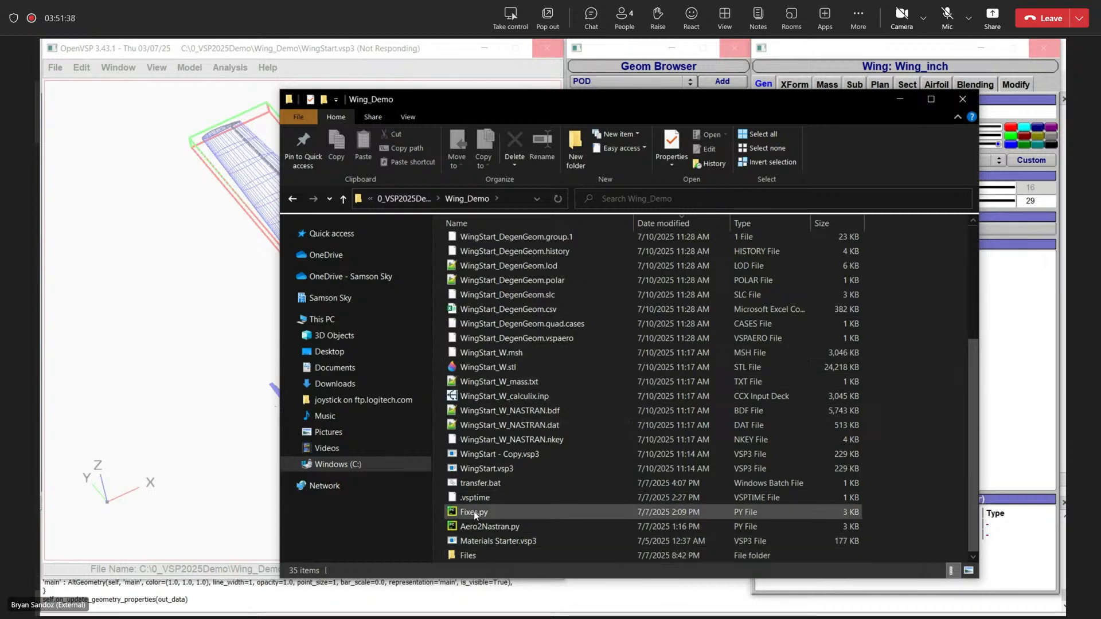
# - Copy Fixes.py, Aero2Nastran.py and transfer.bat from the Wing_Demo folder into its Files subfolder
pyautogui.keyDown('ctrl'); pyautogui.click(473, 528); pyautogui.keyUp('ctrl')
pyautogui.keyDown('ctrl'); pyautogui.click(490, 484); pyautogui.keyUp('ctrl')
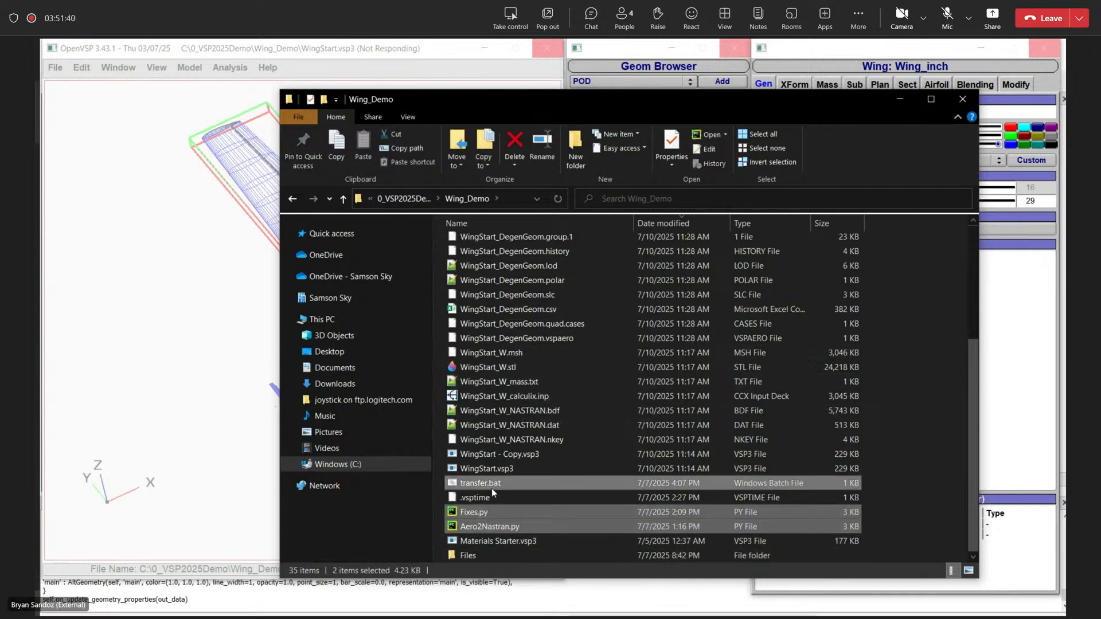
pyautogui.doubleClick(470, 556)
pyautogui.hotkey('ctrl', 'v')
pyautogui.click(546, 418)
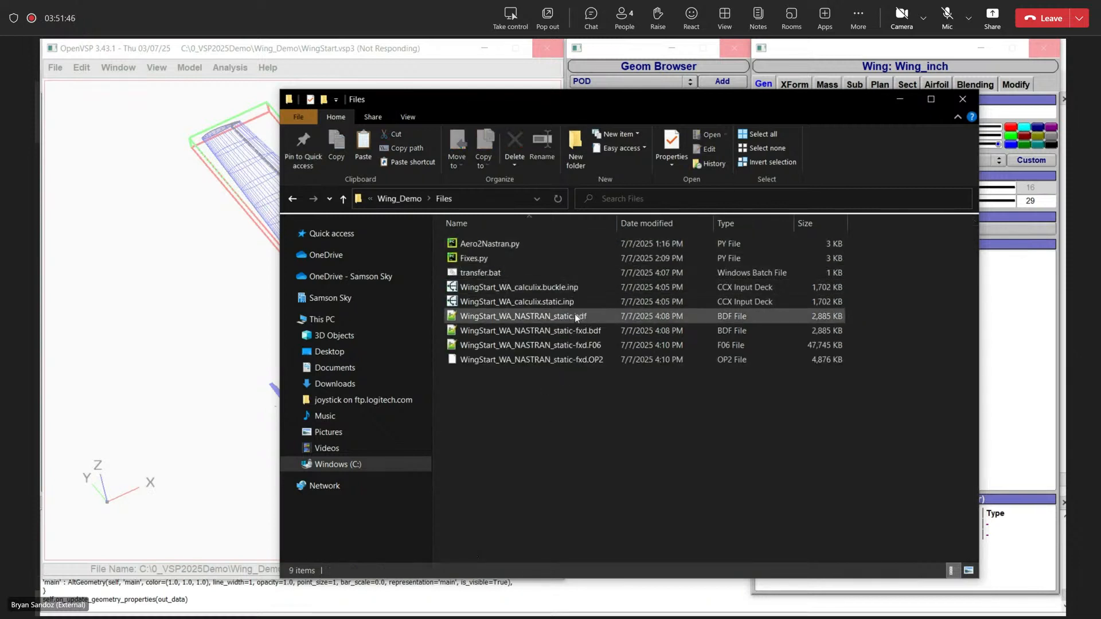
# - Duplicate WingStart_WA_NASTRAN_static.bdf in the Files folder and rename the copy WingStart_WA_NASTRAN.bdf
pyautogui.click(560, 315)
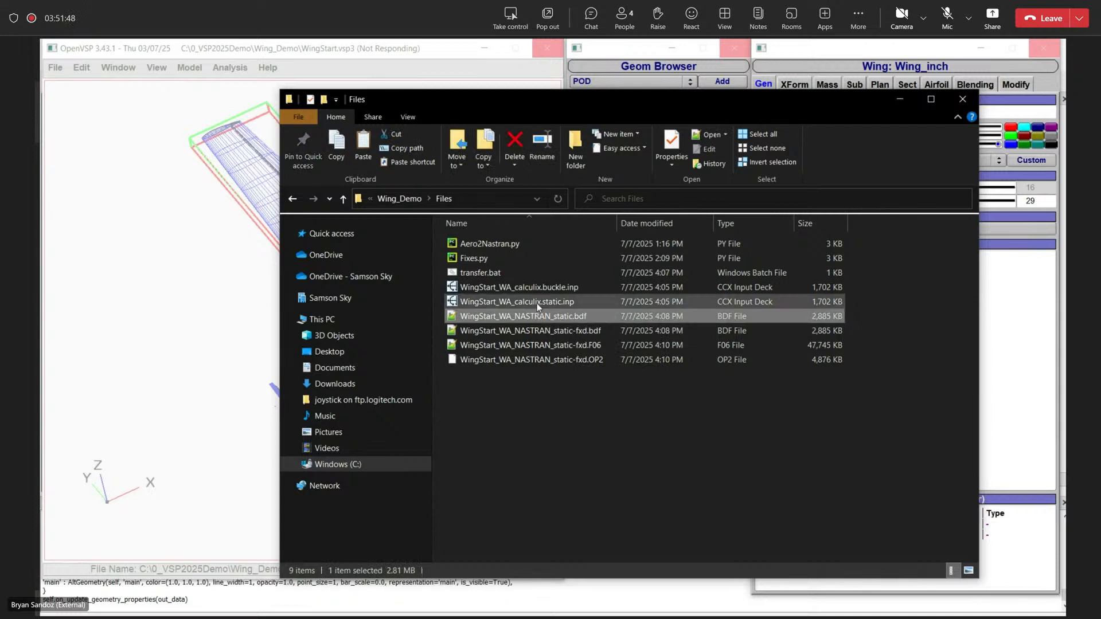
pyautogui.click(536, 302)
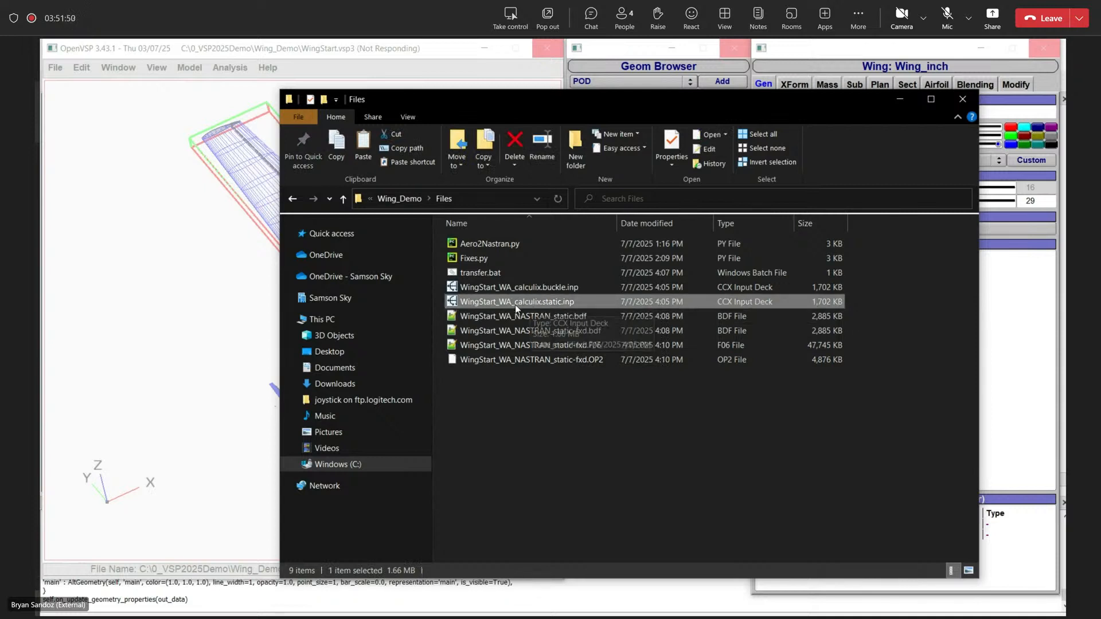
pyautogui.click(552, 415)
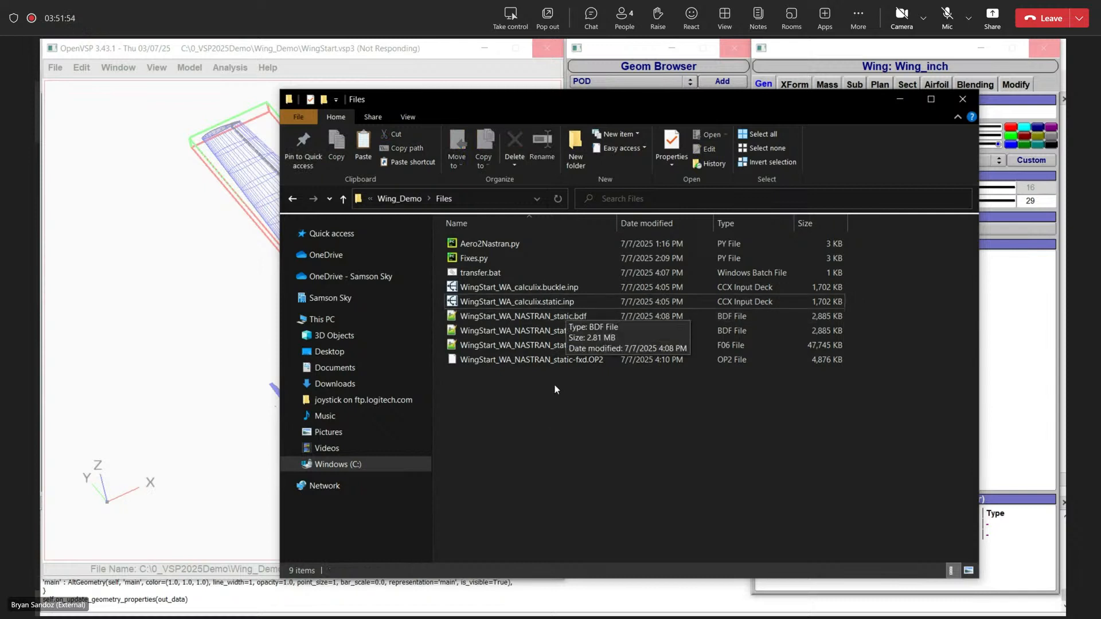
pyautogui.click(576, 317)
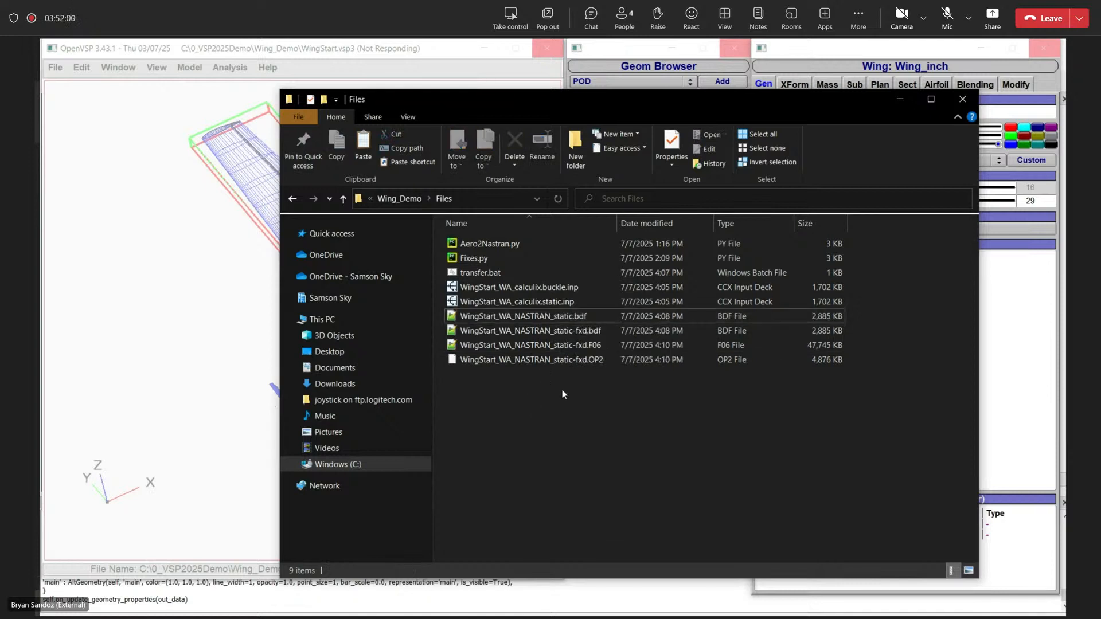
pyautogui.hotkey('ctrl', 'v')
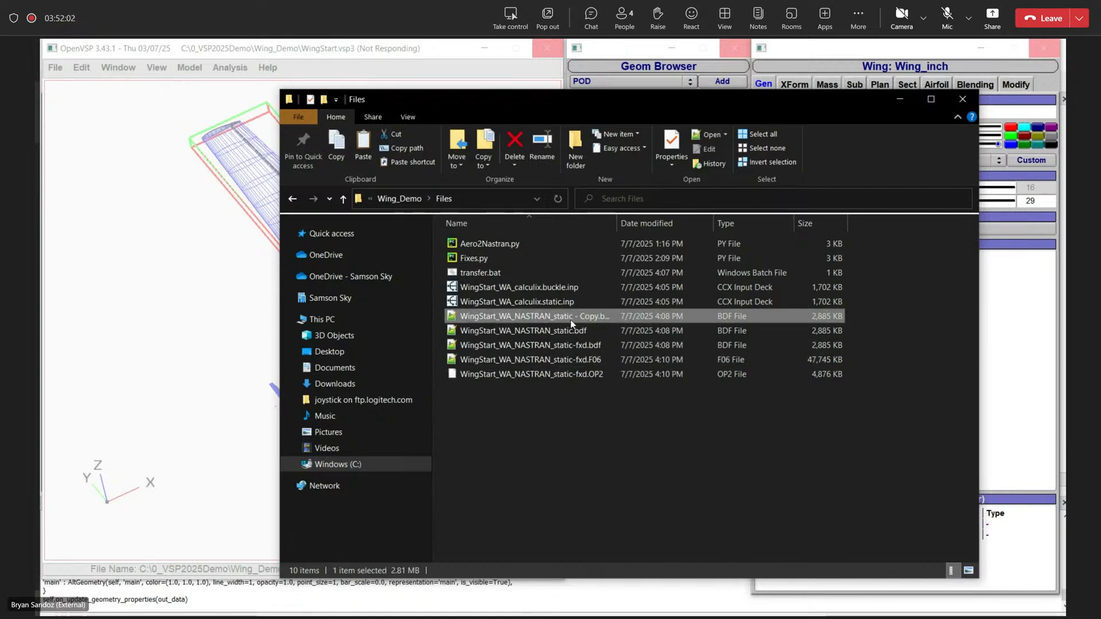
pyautogui.click(549, 323)
pyautogui.moveTo(553, 316); pyautogui.dragTo(600, 316)
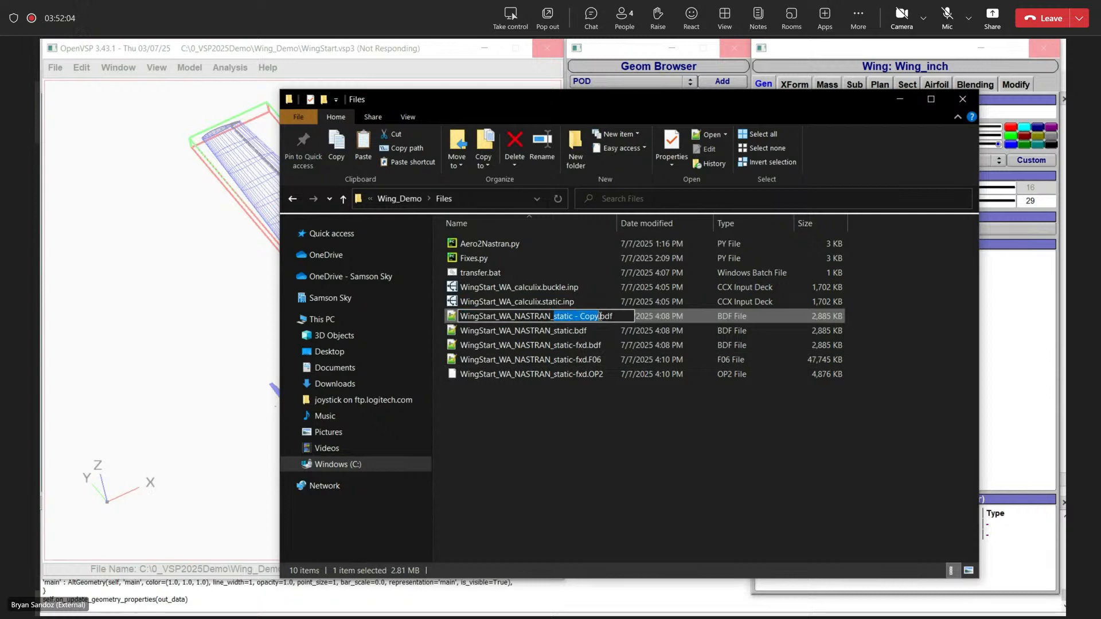
pyautogui.press('BackSpace')
pyautogui.press('BackSpace')
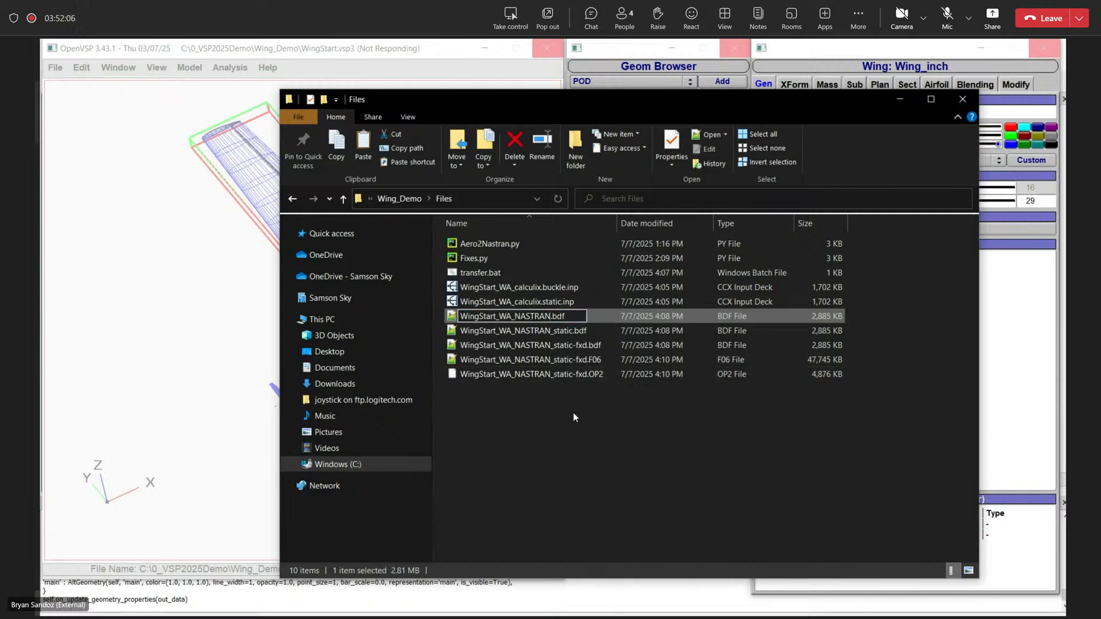
pyautogui.click(565, 452)
pyautogui.click(534, 328)
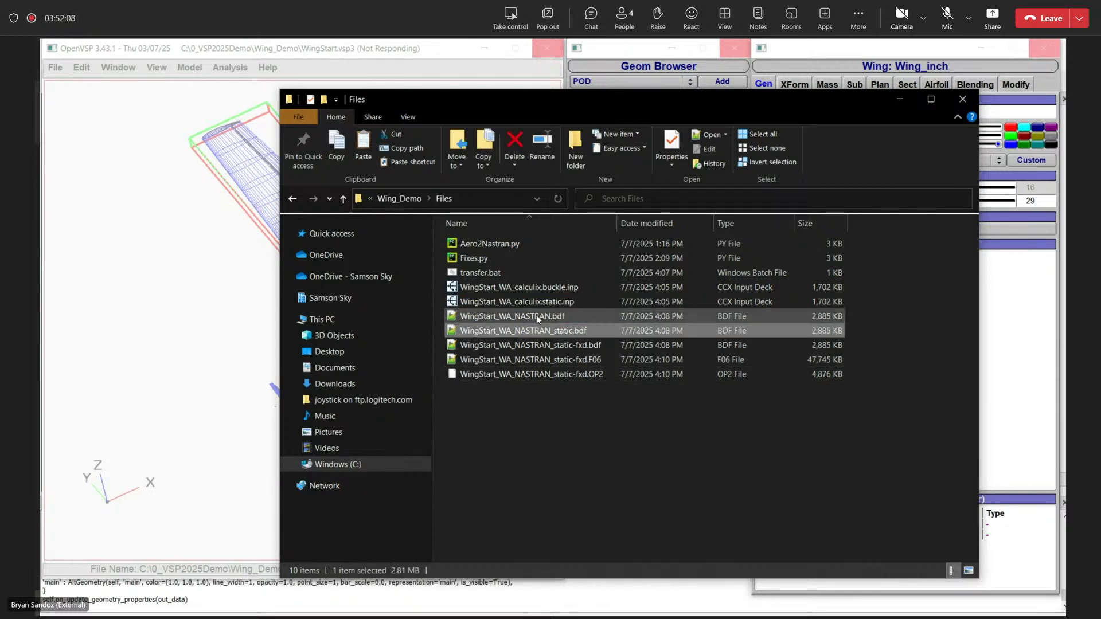
pyautogui.click(538, 319)
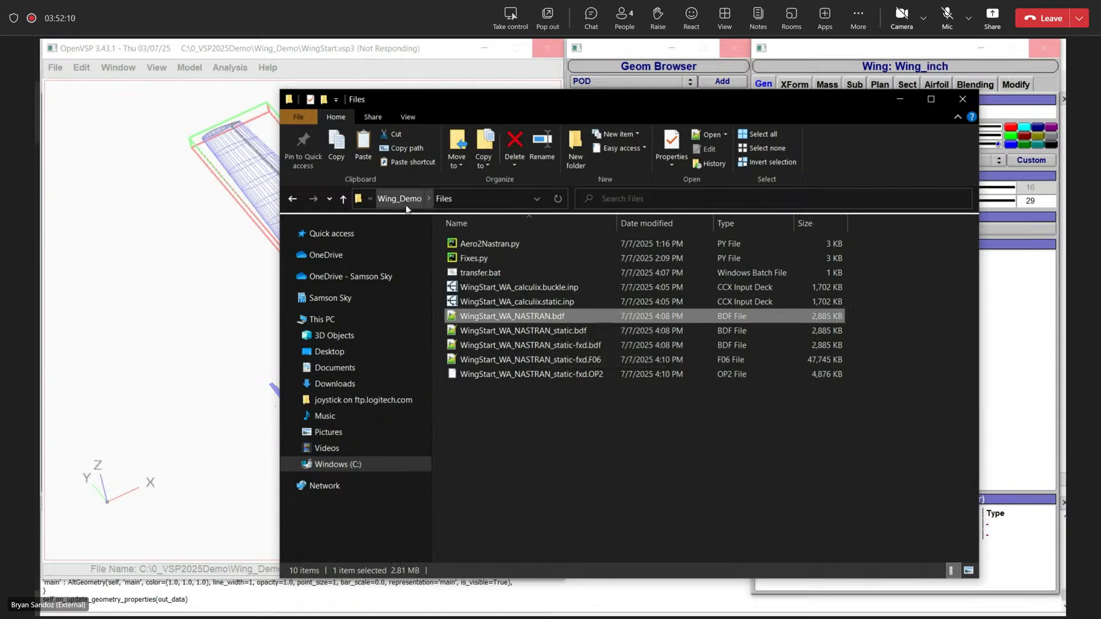
pyautogui.rightClick(561, 315)
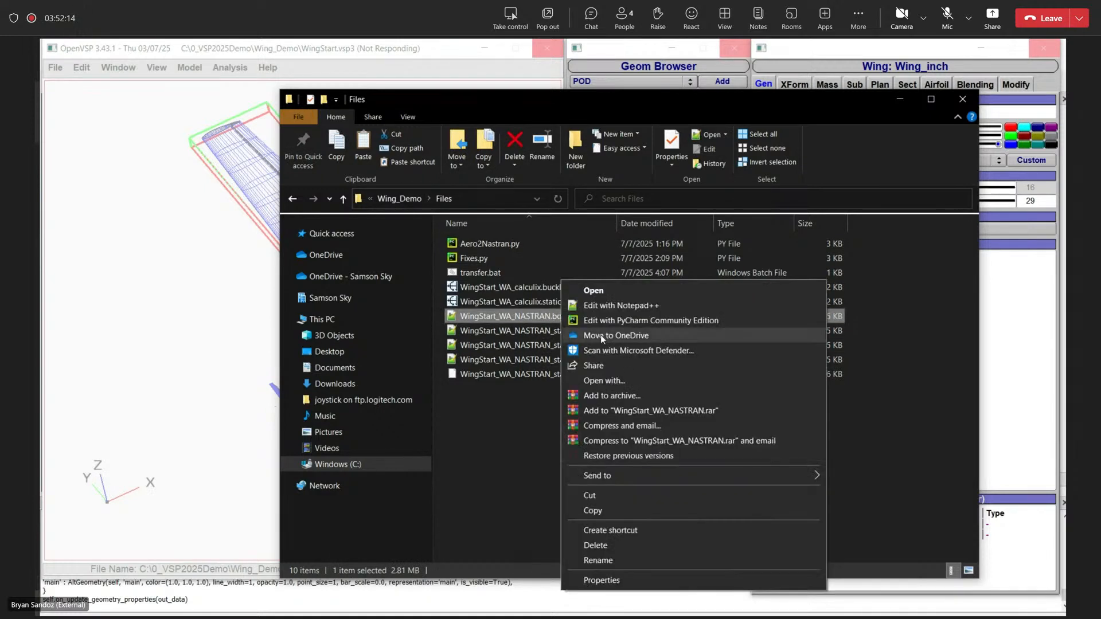
pyautogui.click(511, 458)
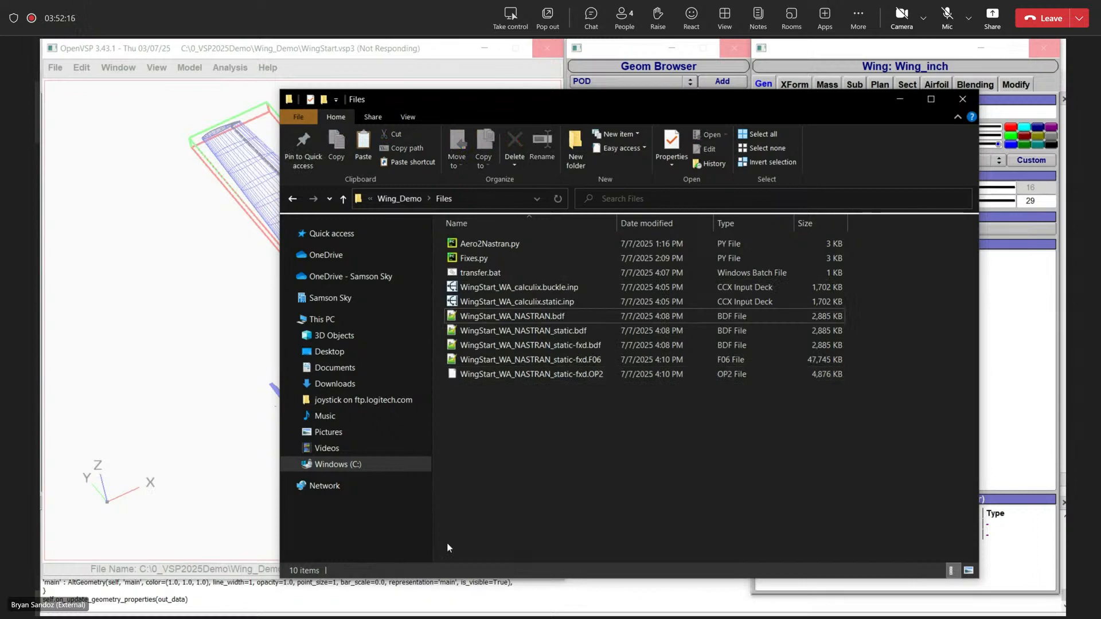
# - Switch to OpenVSP to check the load transfer in the Aero Structure Coupled Analysis window, and return to the Files folder
pyautogui.press('super')
pyautogui.moveTo(376, 605)
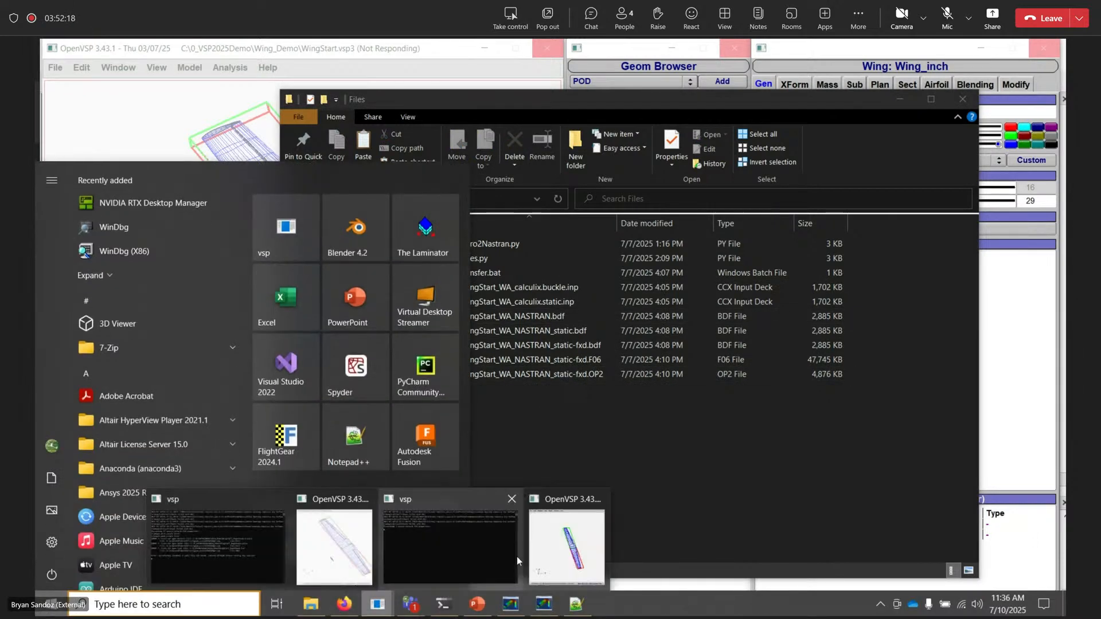
pyautogui.click(351, 558)
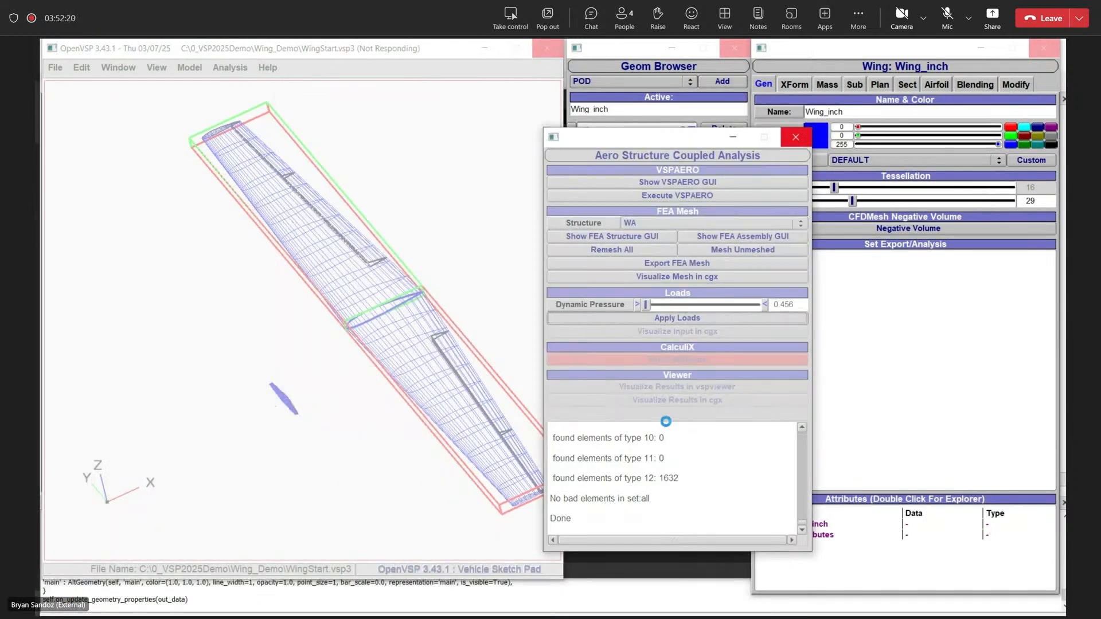
pyautogui.press('super')
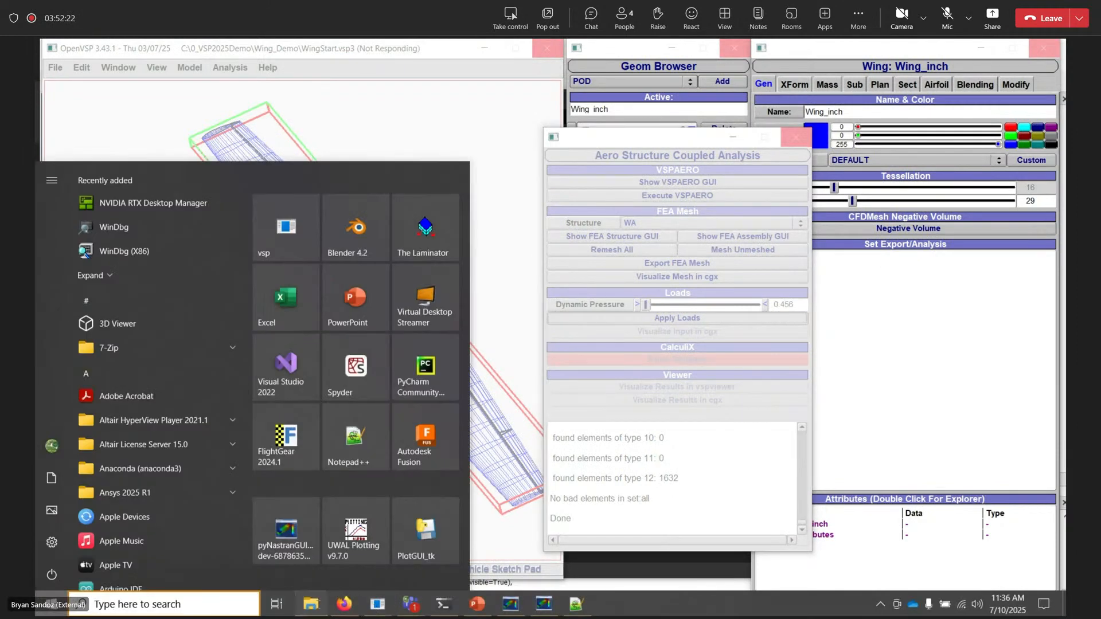
pyautogui.click(311, 606)
# - In WingStart_WA_NASTRAN.bdf, delete the $LOADS header and every PLOAD2 line above $SPCs, and save the file in Notepad++
pyautogui.doubleClick(549, 317)
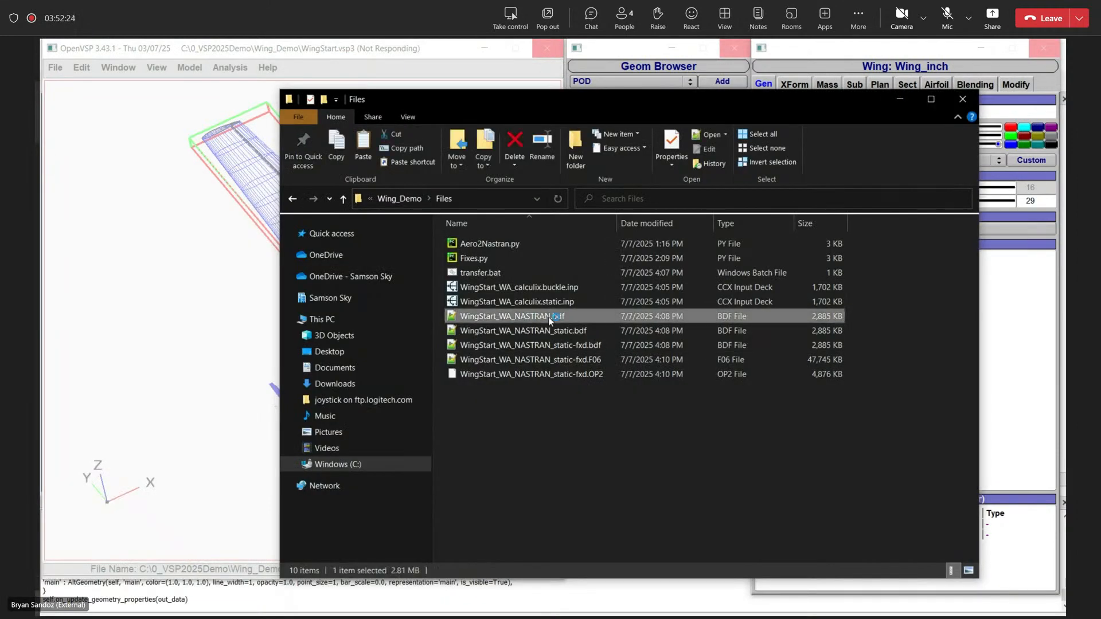
pyautogui.moveTo(1058, 118); pyautogui.dragTo(1058, 556)
pyautogui.scroll(20, 383, 290)
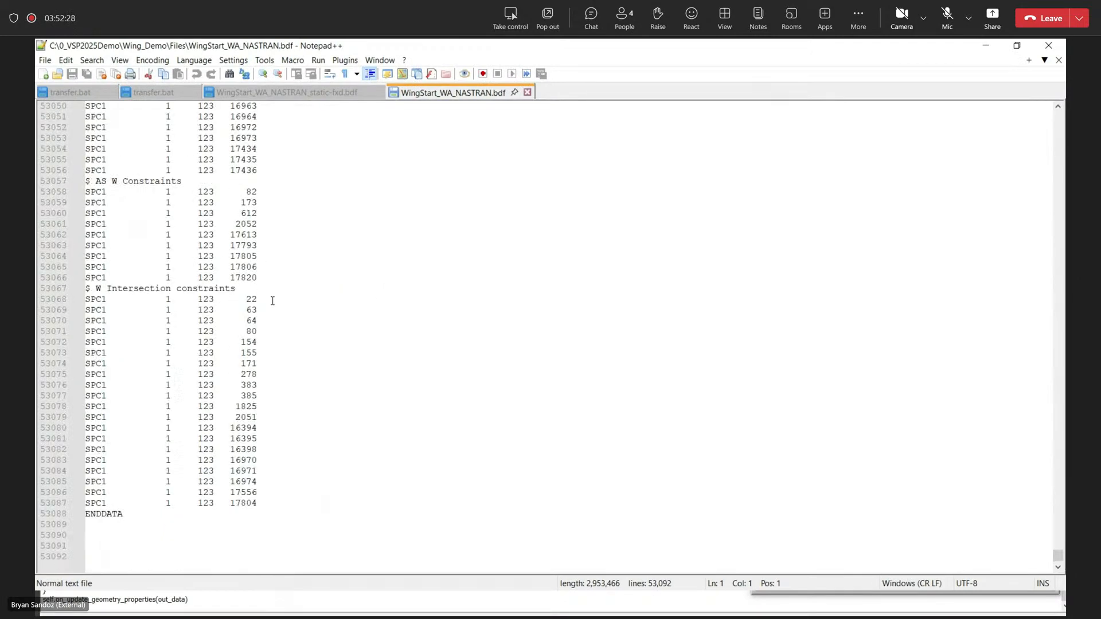
pyautogui.scroll(5, 271, 321)
pyautogui.click(356, 343)
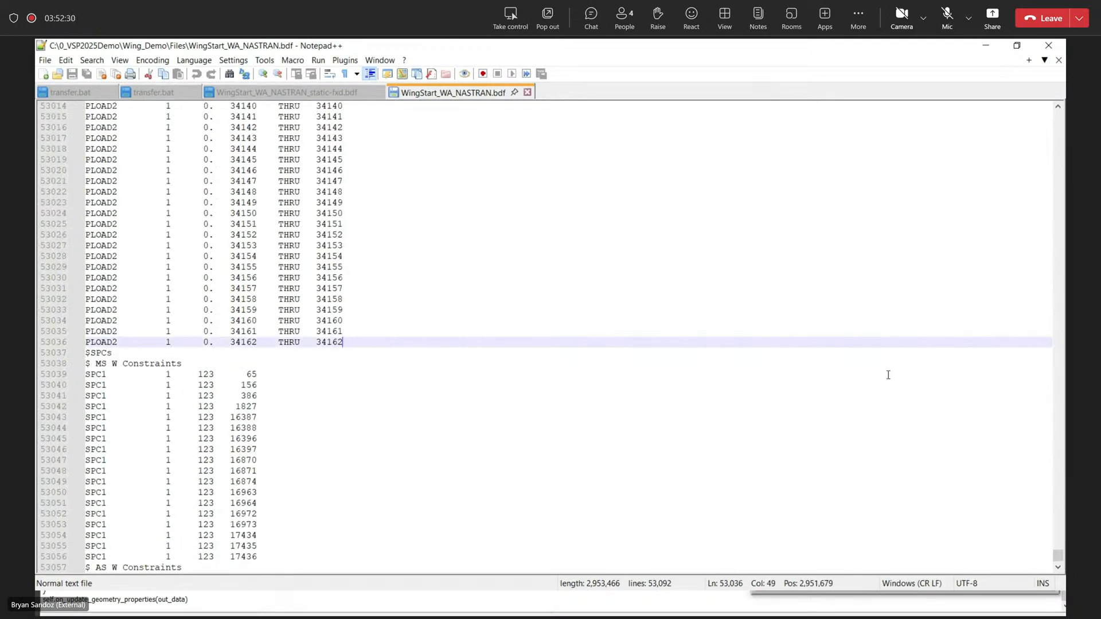
pyautogui.moveTo(1058, 555); pyautogui.dragTo(1059, 433)
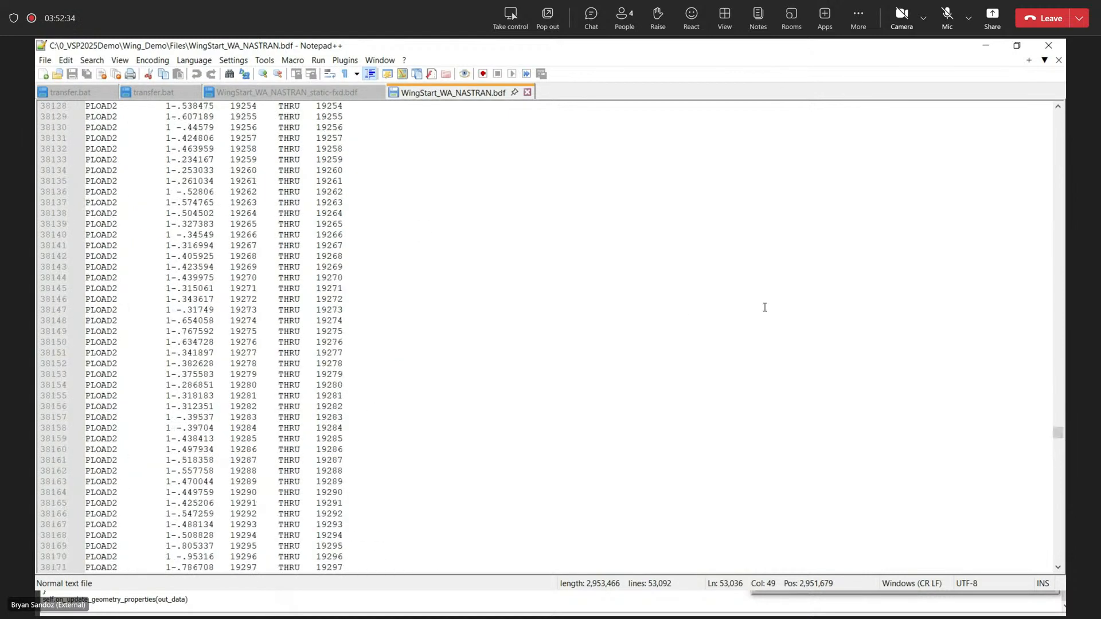
pyautogui.click(1058, 204)
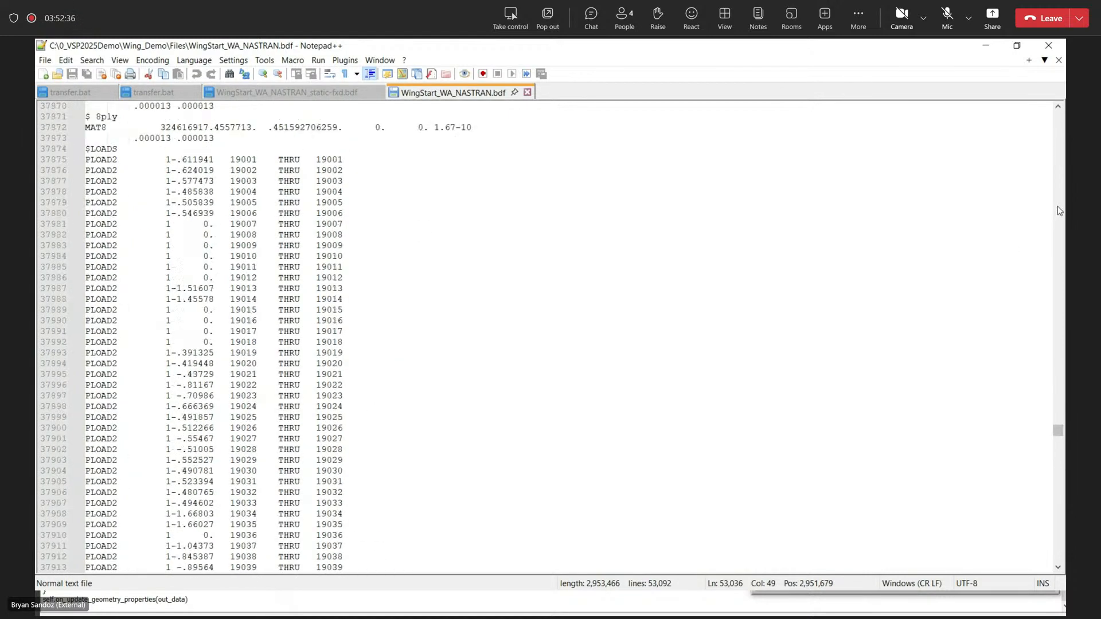
pyautogui.click(1058, 493)
pyautogui.keyDown('shift'); pyautogui.click(86, 150); pyautogui.keyUp('shift')
pyautogui.press('Delete')
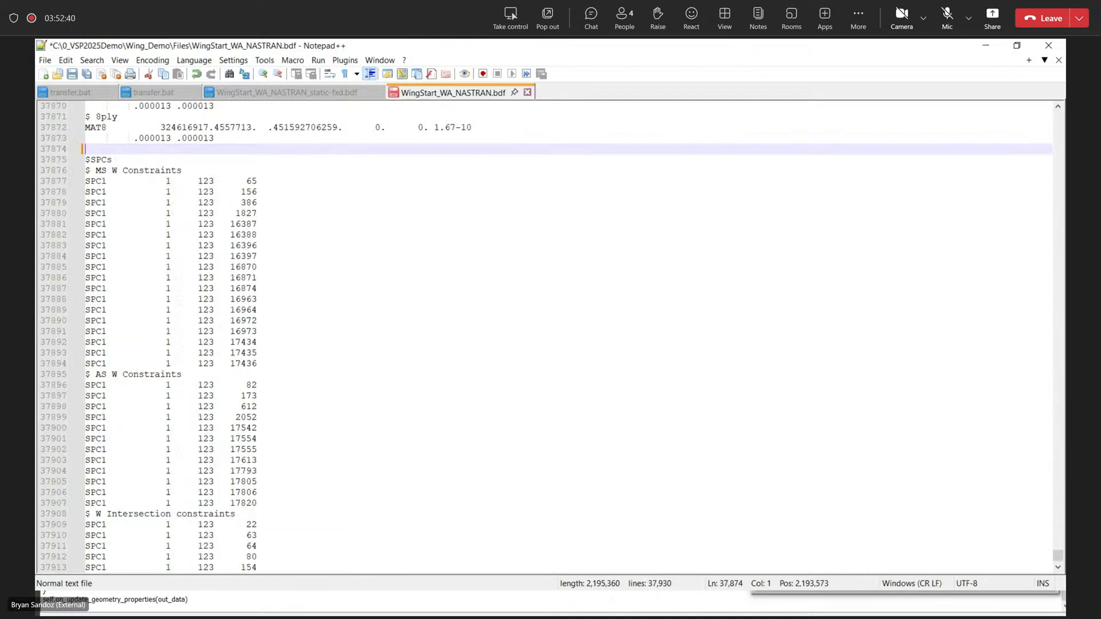
pyautogui.press('BackSpace')
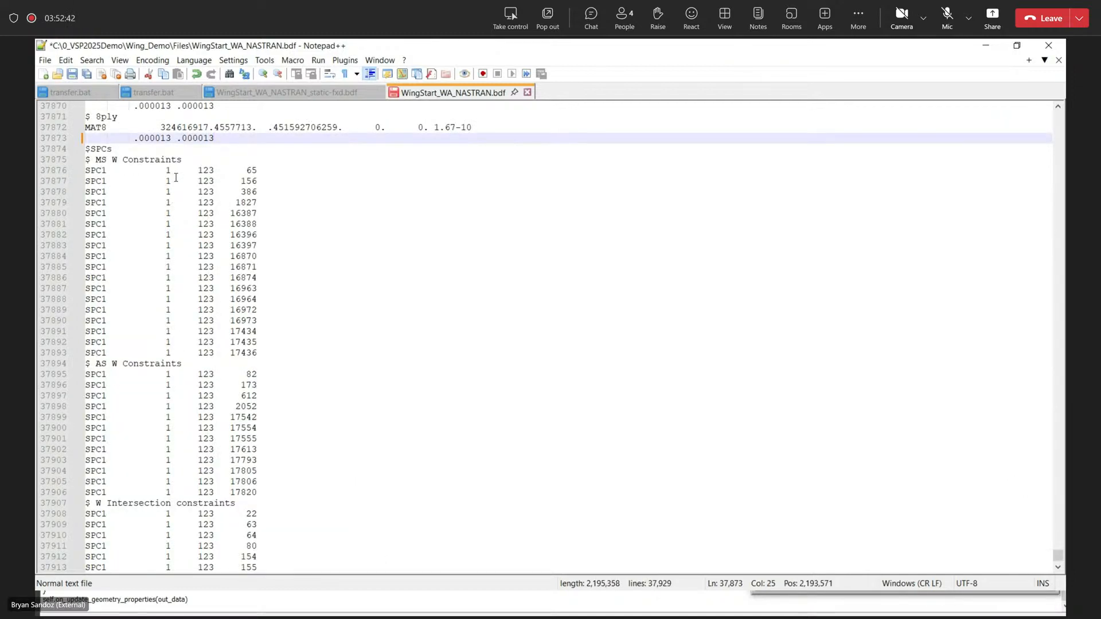
pyautogui.hotkey('ctrl', 's')
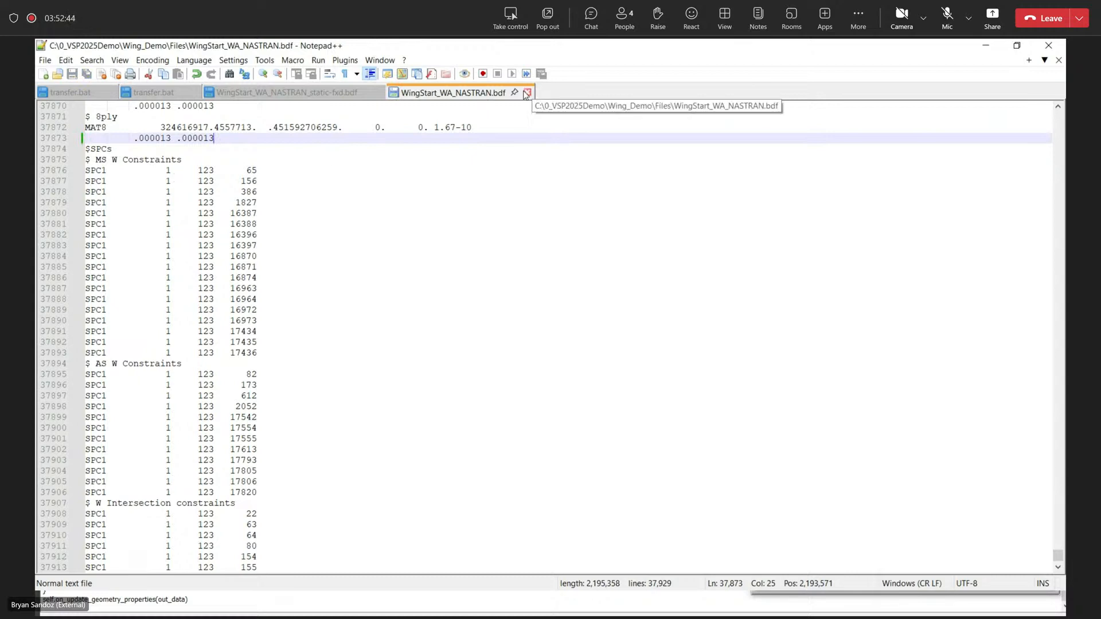
pyautogui.click(986, 51)
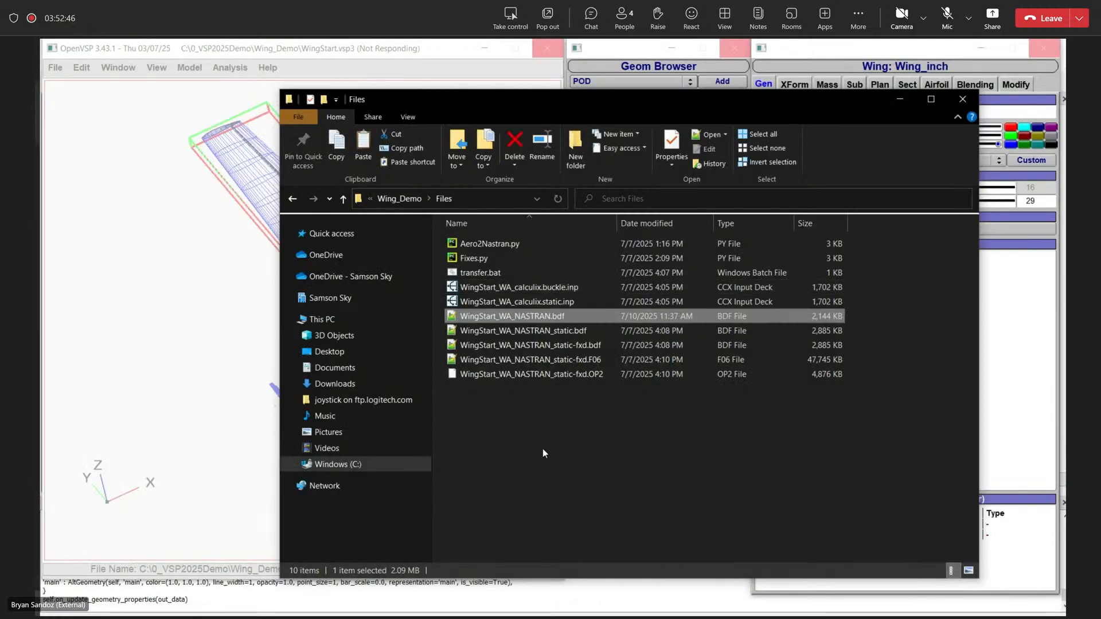
# - Look through the WingStart_WA_NASTRAN BDF, F06 and OP2 files in the Files folder
pyautogui.click(543, 449)
pyautogui.click(537, 317)
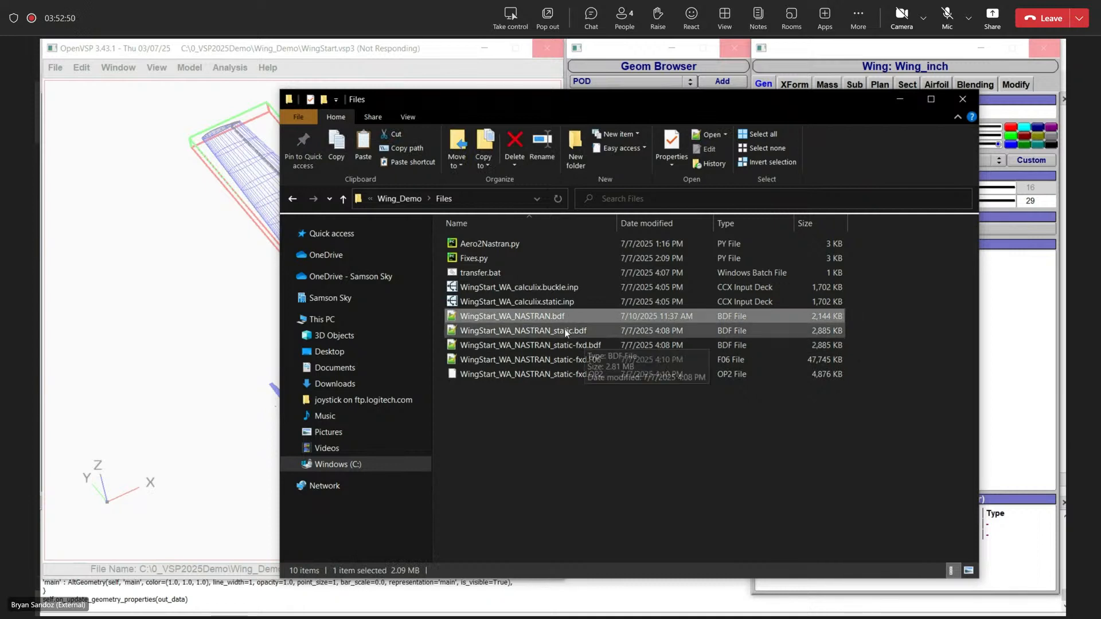
pyautogui.click(564, 330)
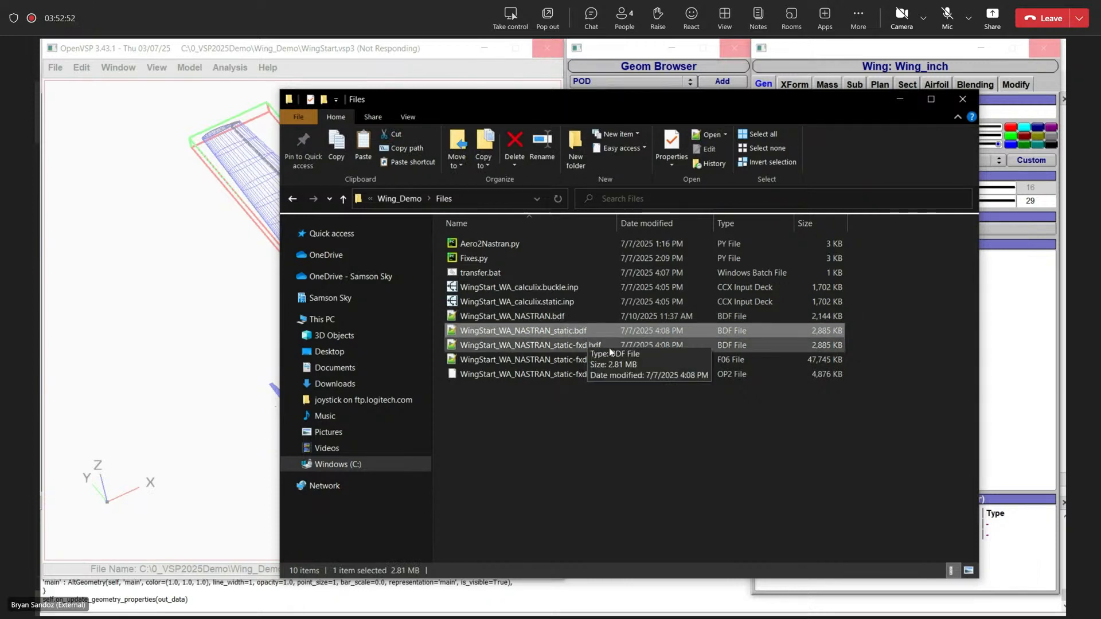
pyautogui.click(555, 347)
pyautogui.click(566, 332)
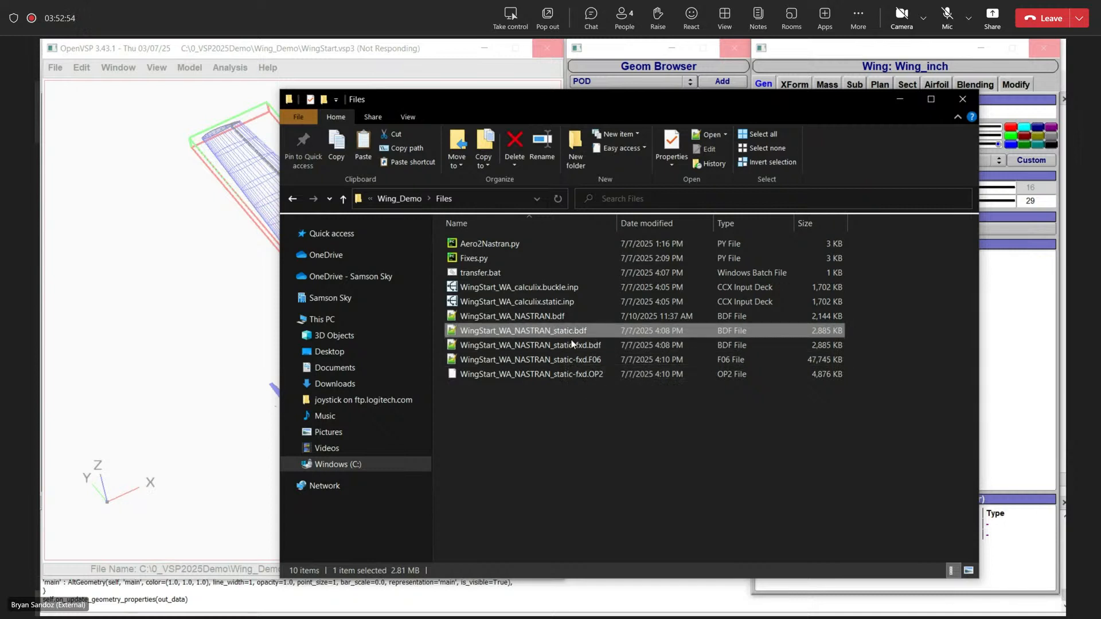
pyautogui.keyDown('shift'); pyautogui.click(583, 374); pyautogui.keyUp('shift')
pyautogui.click(562, 385)
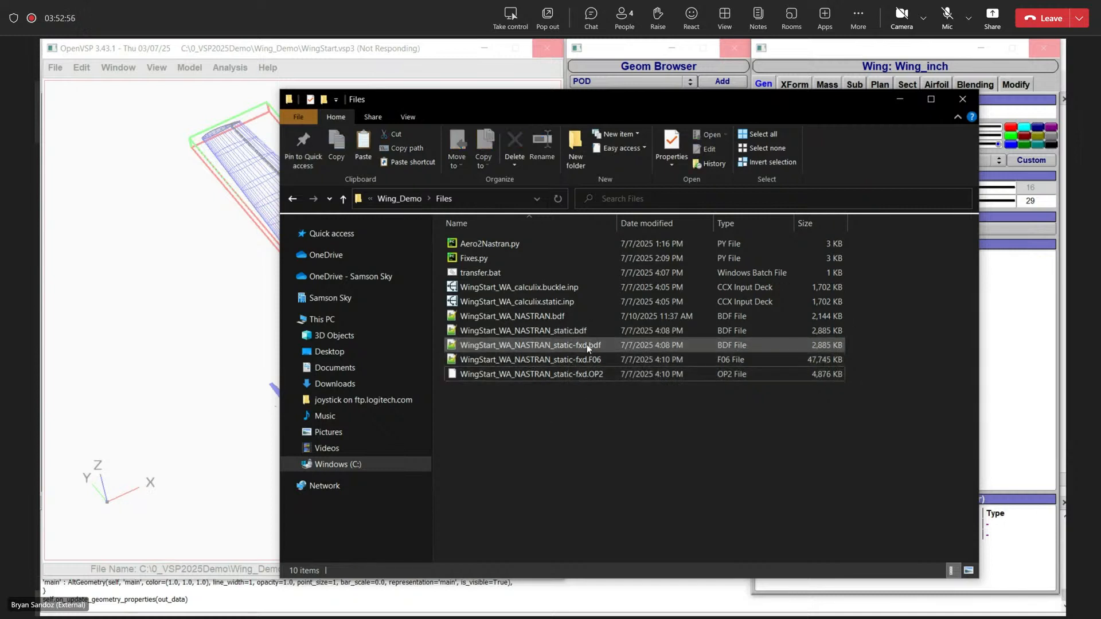
# - Create a folder named OLD inside Files and move the static BDF, static-fxd BDF, F06 and OP2 files into it
pyautogui.click(575, 151)
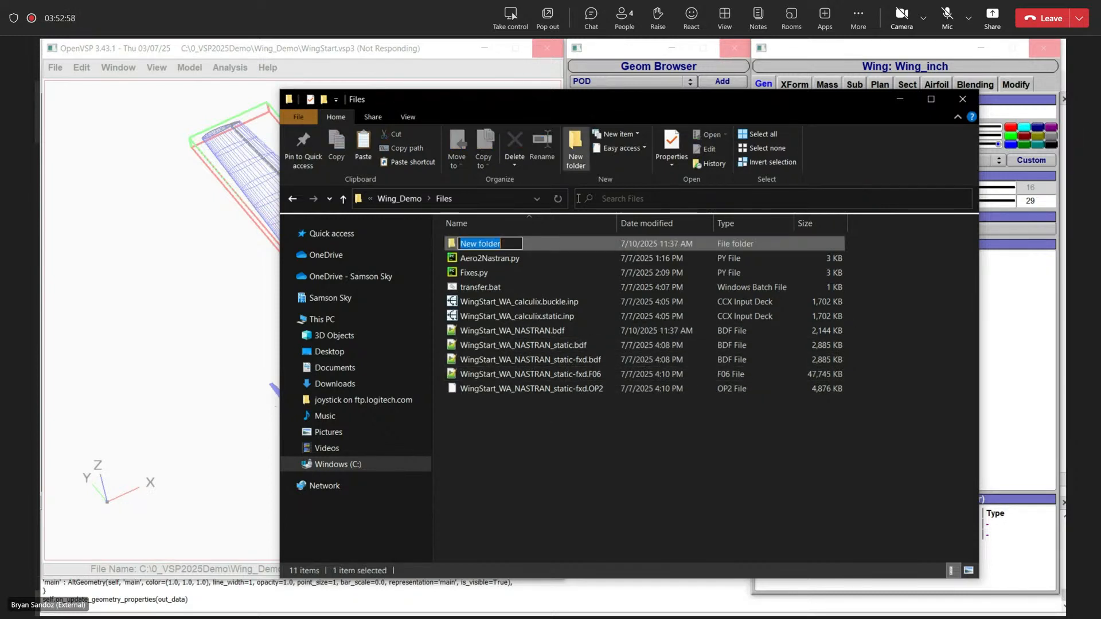
pyautogui.write('OLD')
pyautogui.press('Return')
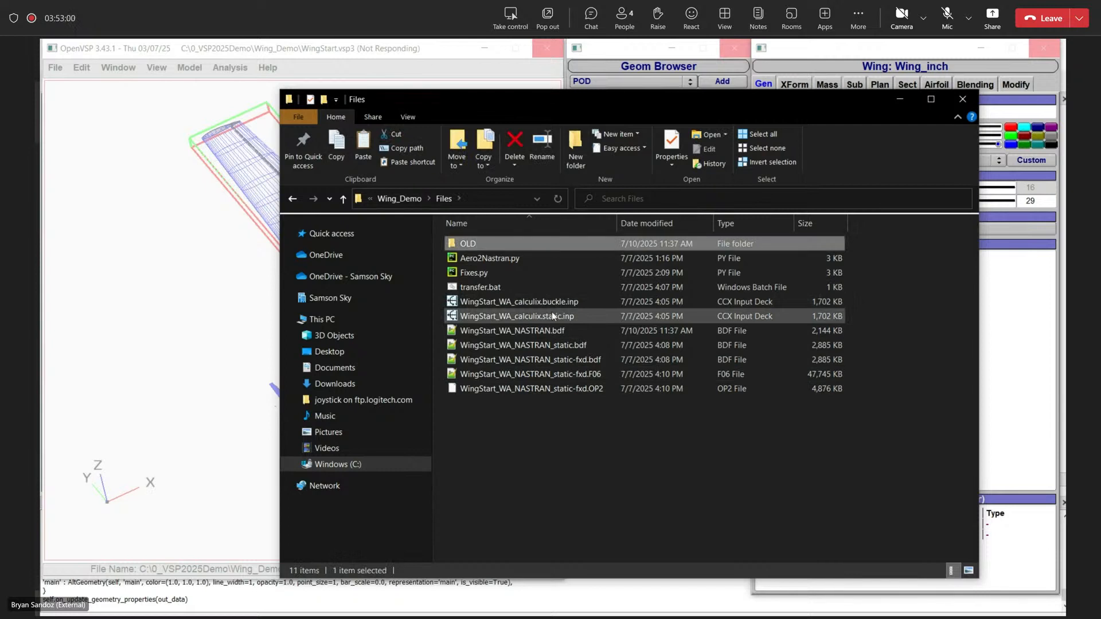
pyautogui.click(562, 347)
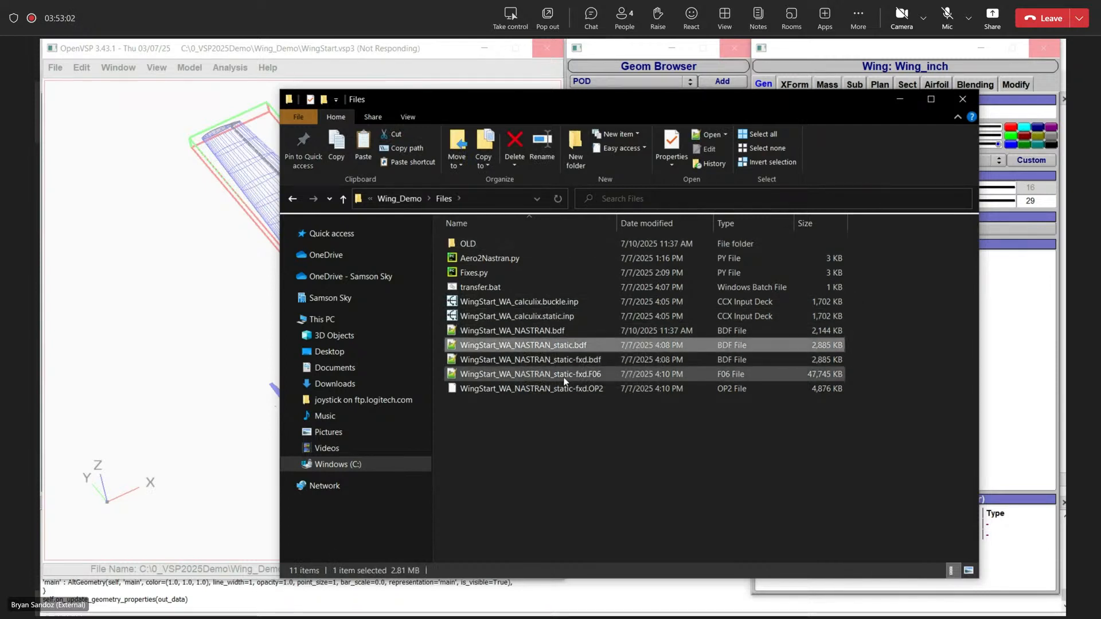
pyautogui.keyDown('shift'); pyautogui.click(569, 391); pyautogui.keyUp('shift')
pyautogui.moveTo(565, 346); pyautogui.dragTo(468, 244)
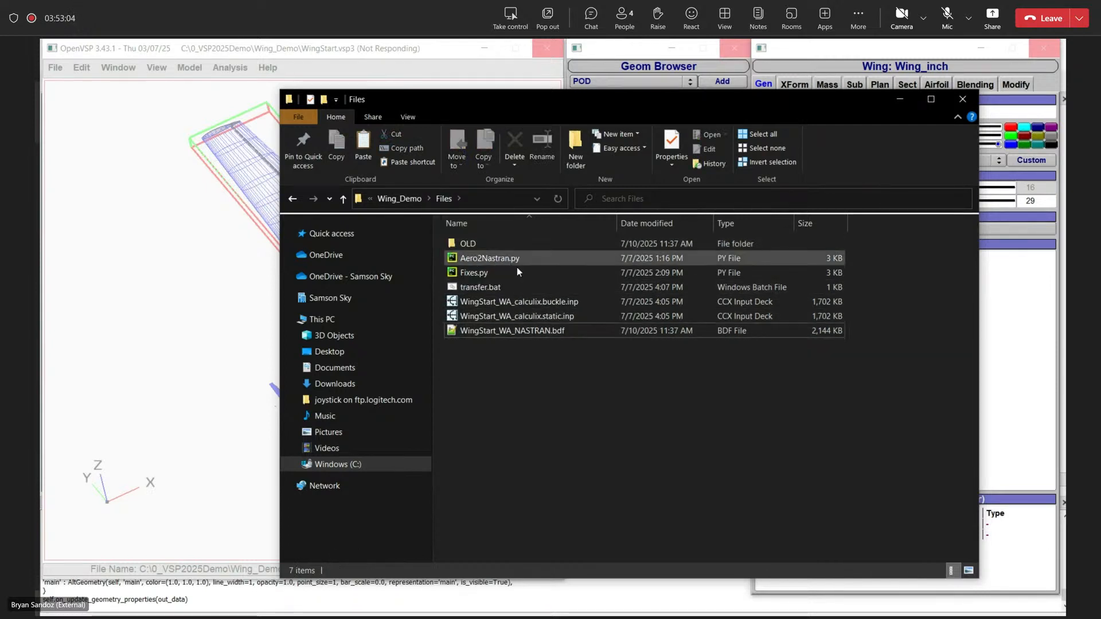
pyautogui.click(561, 315)
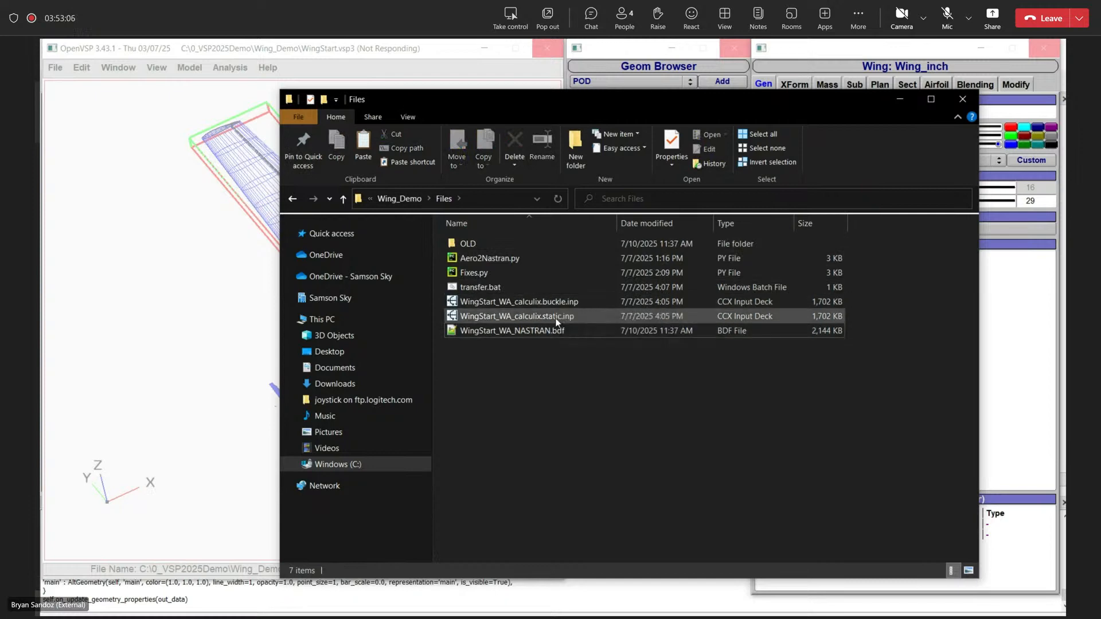
pyautogui.click(554, 335)
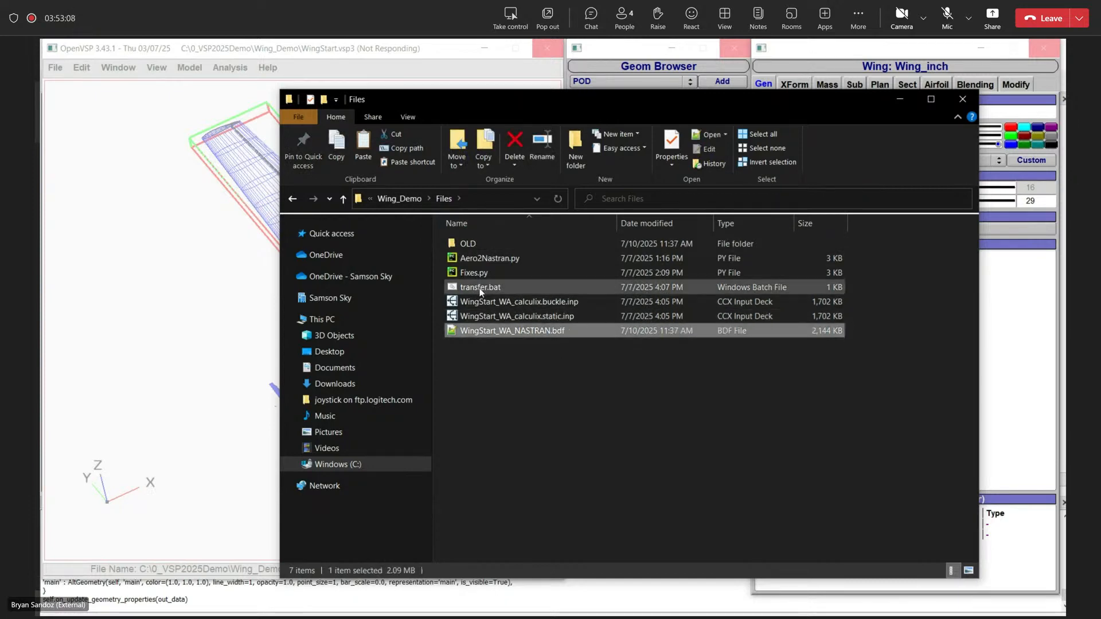
# - Review the Aero2Nastran.py and Fixes.py commands of transfer.bat in Notepad++, and return to the Files folder
pyautogui.rightClick(481, 293)
pyautogui.click(548, 305)
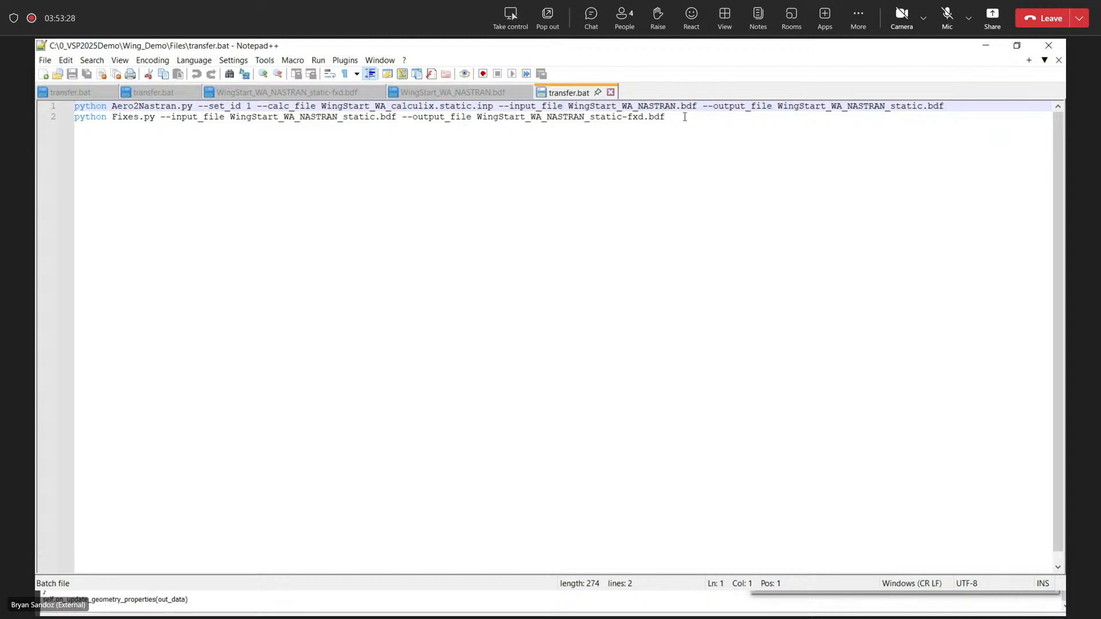
pyautogui.click(986, 45)
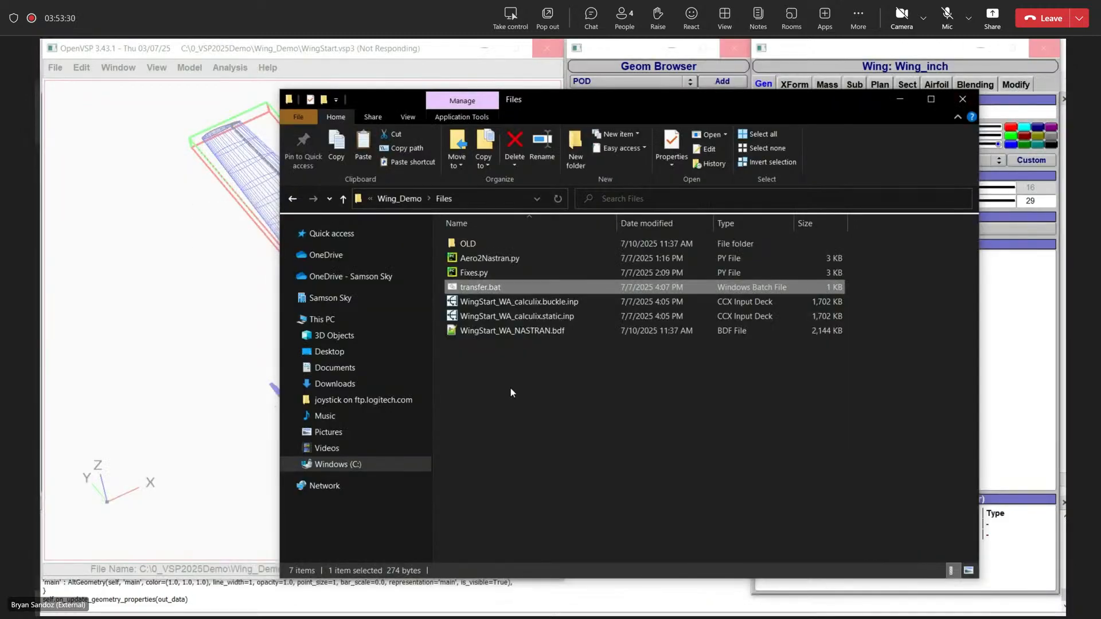
# - Open a terminal in the Files folder of Wing_Demo and run transfer.bat to write the static and static-fxd NASTRAN decks
pyautogui.hotkey('alt', 'Up')
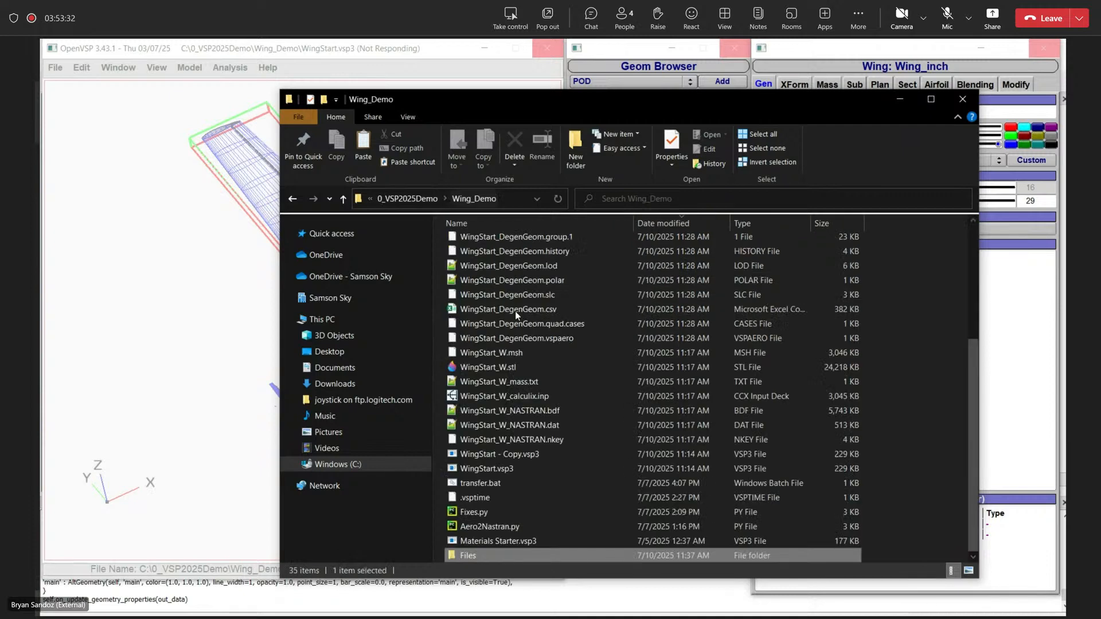
pyautogui.rightClick(474, 555)
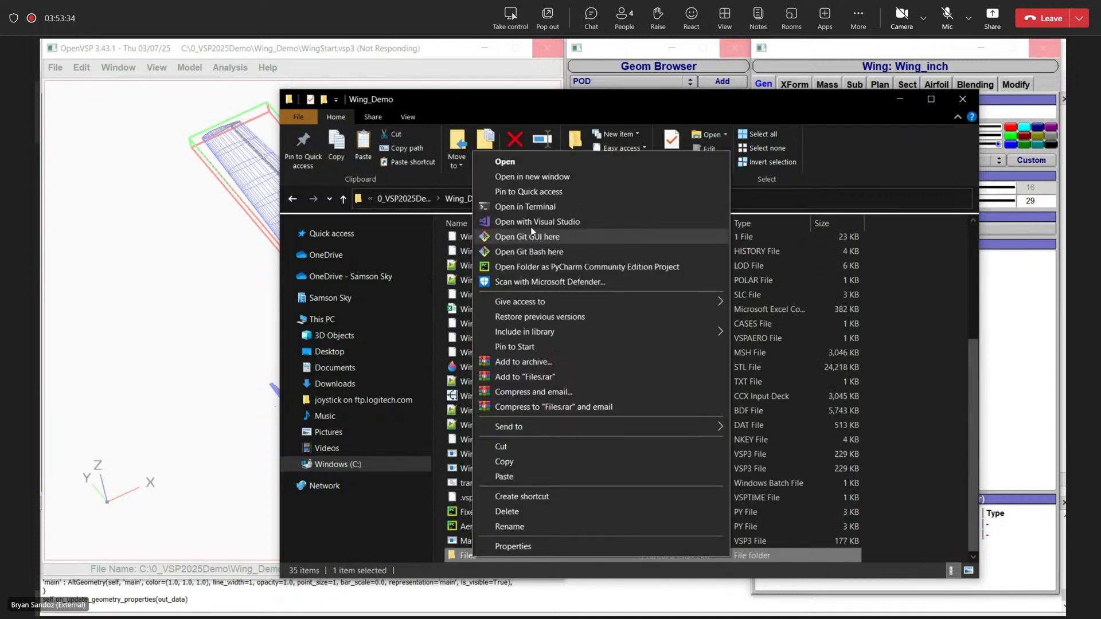
pyautogui.click(526, 206)
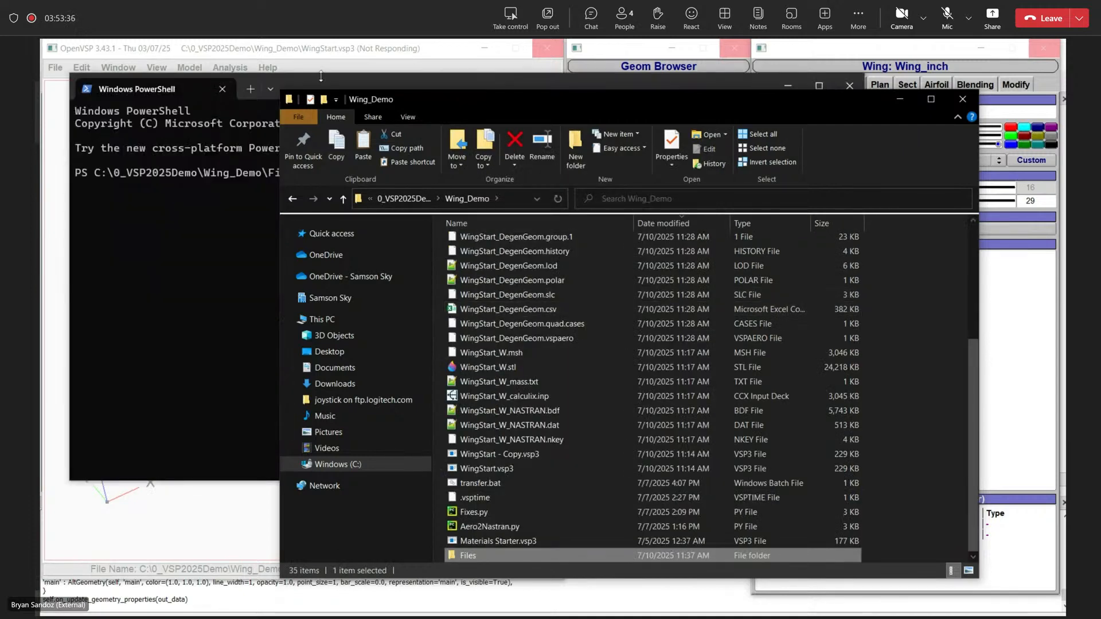
pyautogui.click(321, 80)
pyautogui.write('tran')
pyautogui.press('Tab')
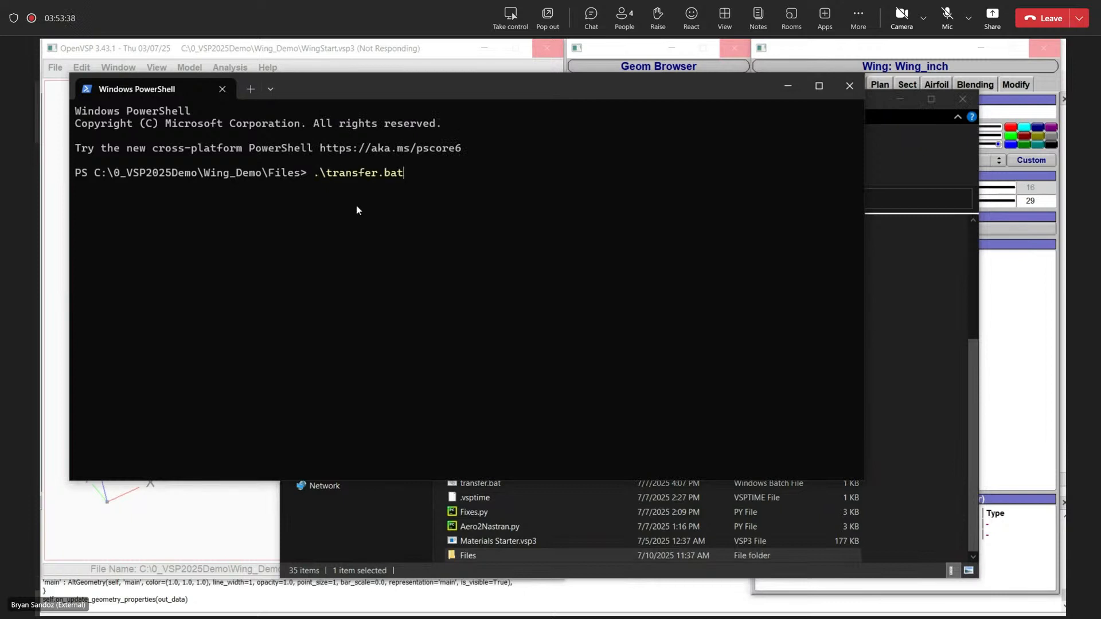
pyautogui.press('Return')
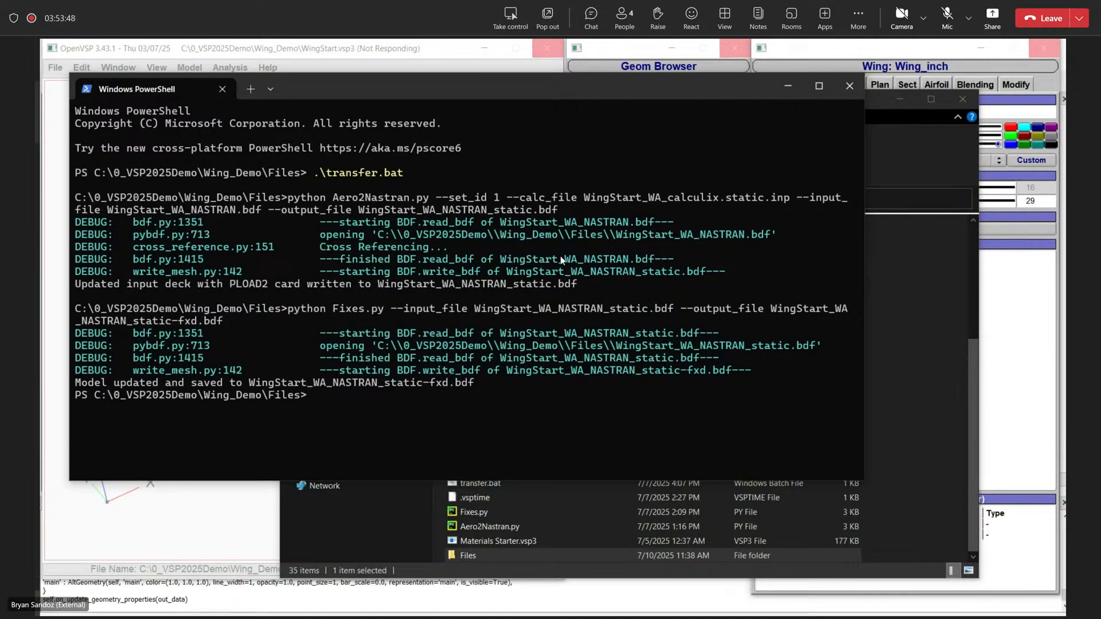
# - Return to the Files folder and check the generated WingStart_WA_NASTRAN_static.bdf and WingStart_WA_NASTRAN_static-fxd.bdf files
pyautogui.click(884, 123)
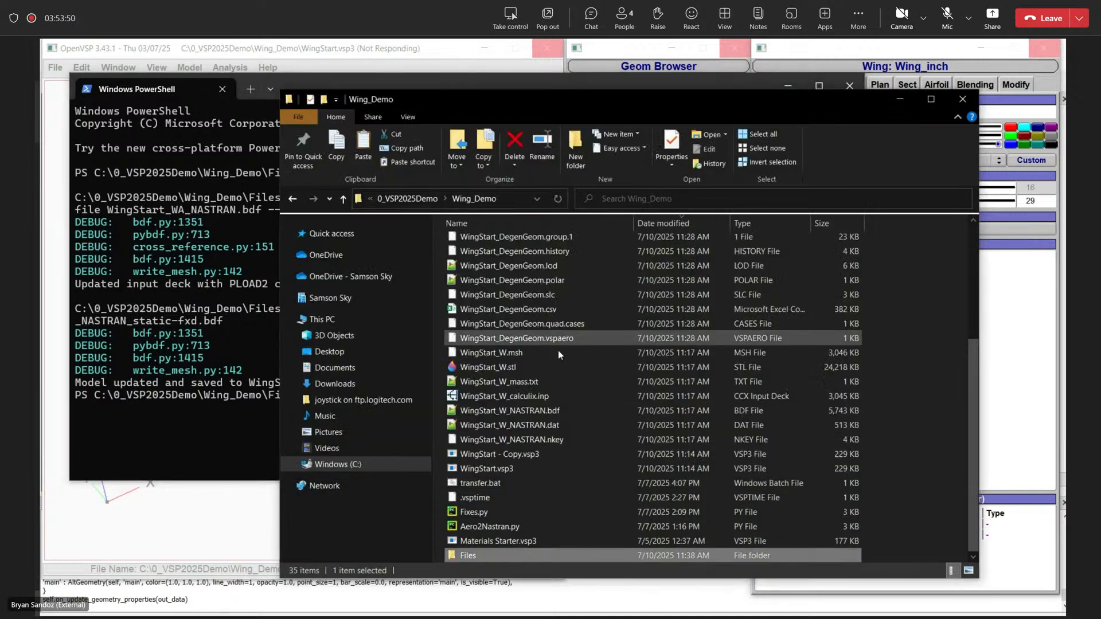
pyautogui.doubleClick(498, 551)
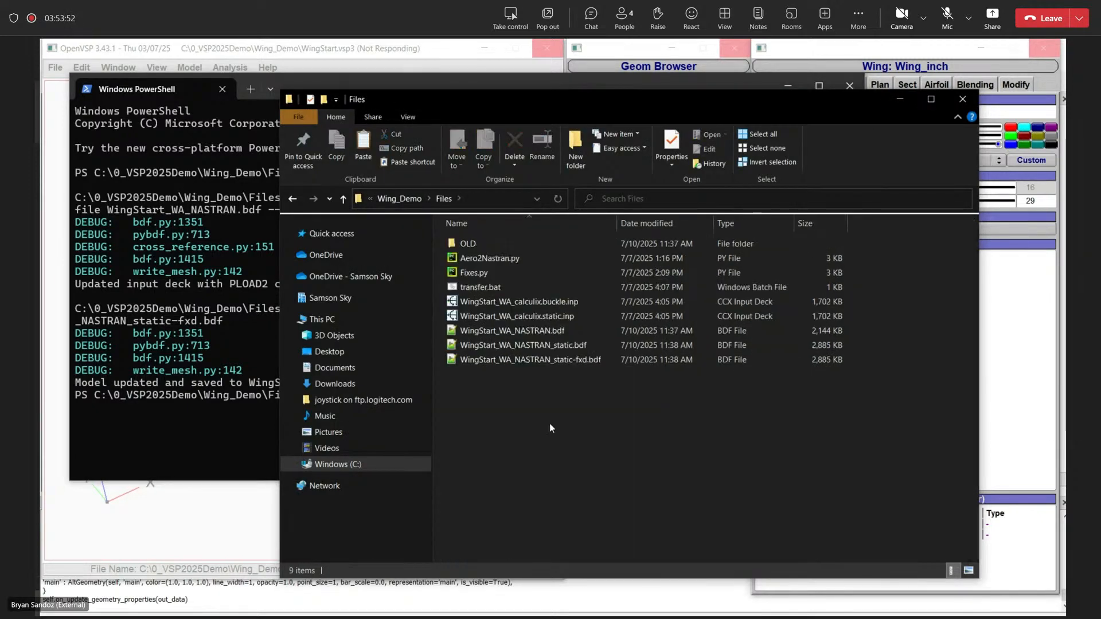
pyautogui.click(549, 349)
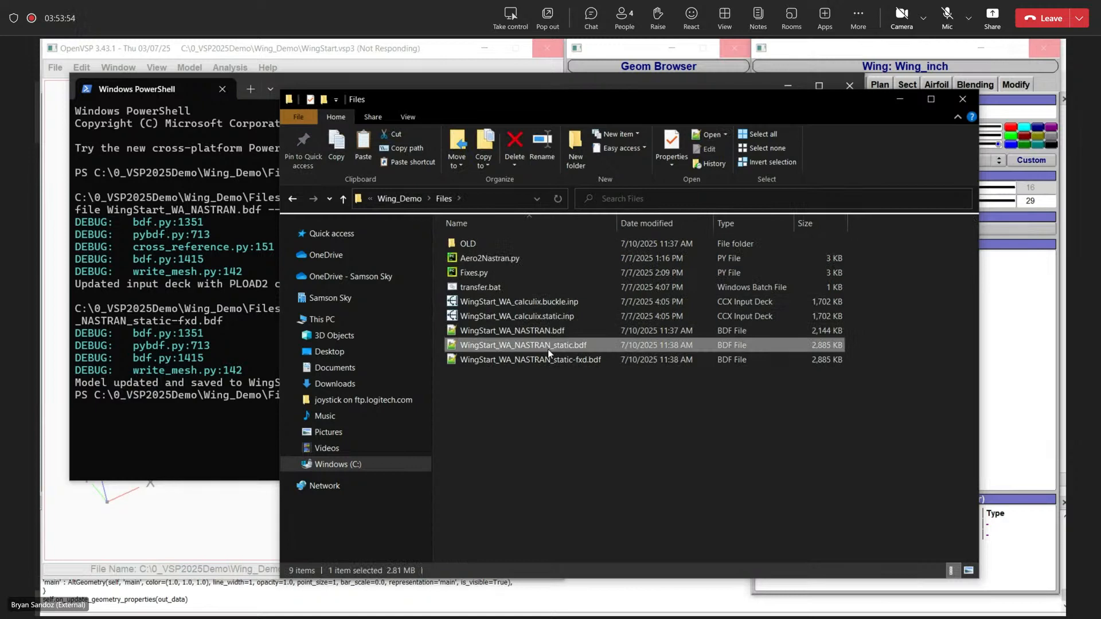
pyautogui.click(562, 360)
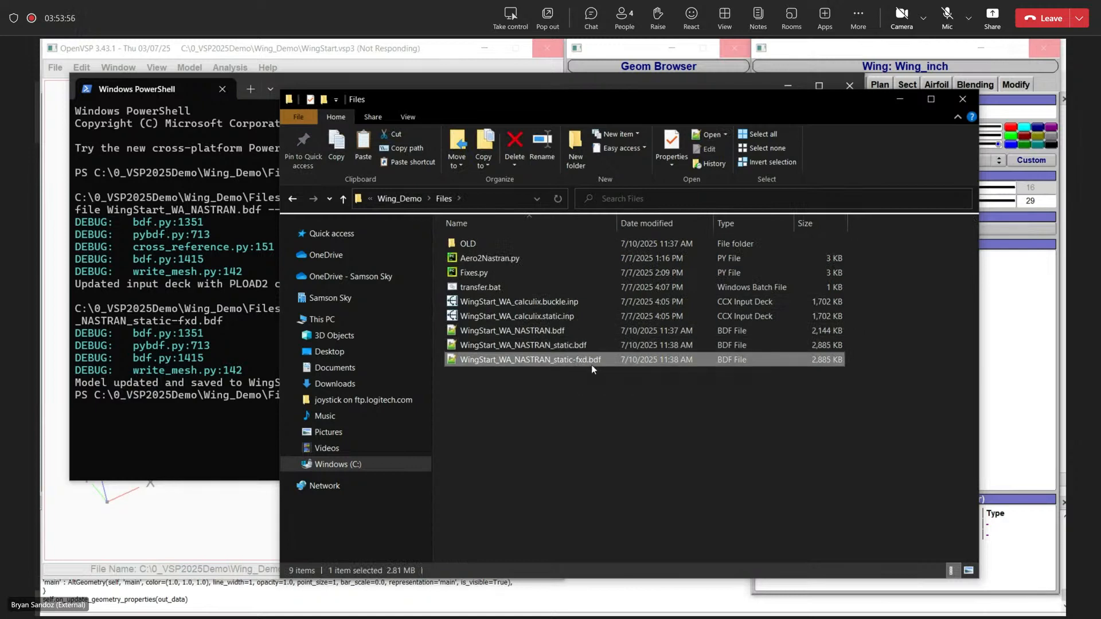
pyautogui.click(453, 535)
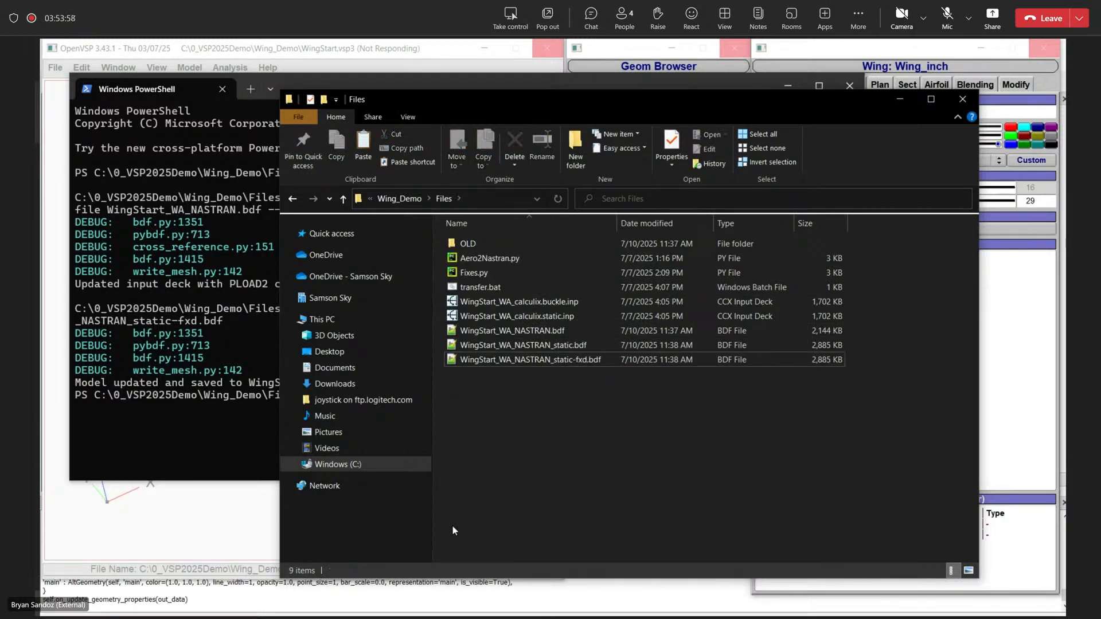
# - Switch to pyNastranGUI and load WingStart_WA_NASTRAN_static-fxd.bdf from the Files folder as the geometry
pyautogui.press('super')
pyautogui.click(544, 605)
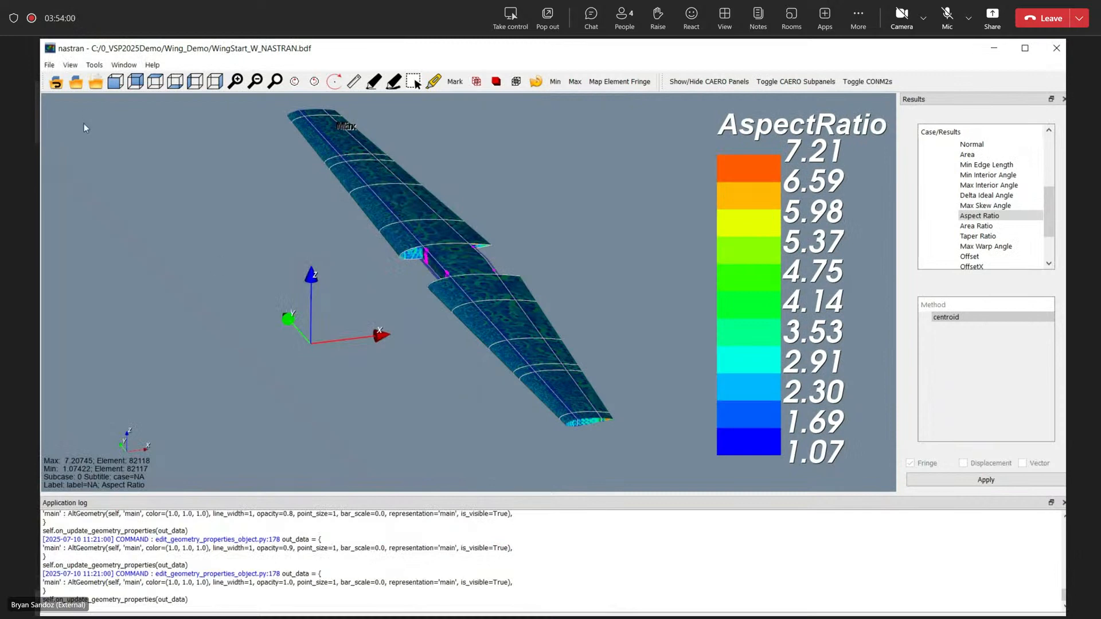
pyautogui.click(76, 81)
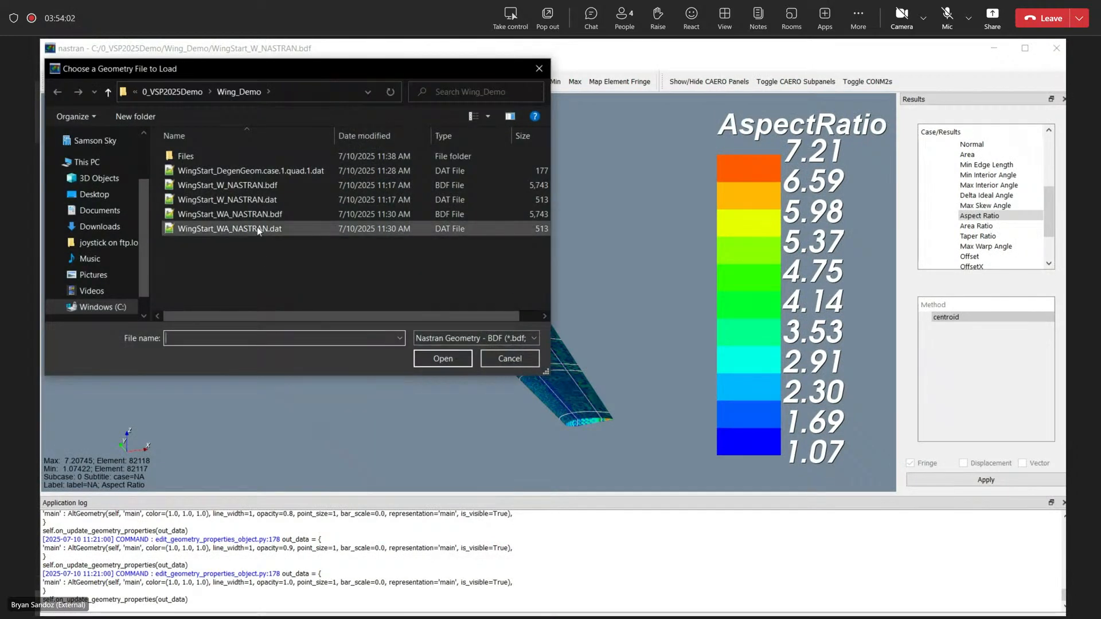
pyautogui.doubleClick(187, 157)
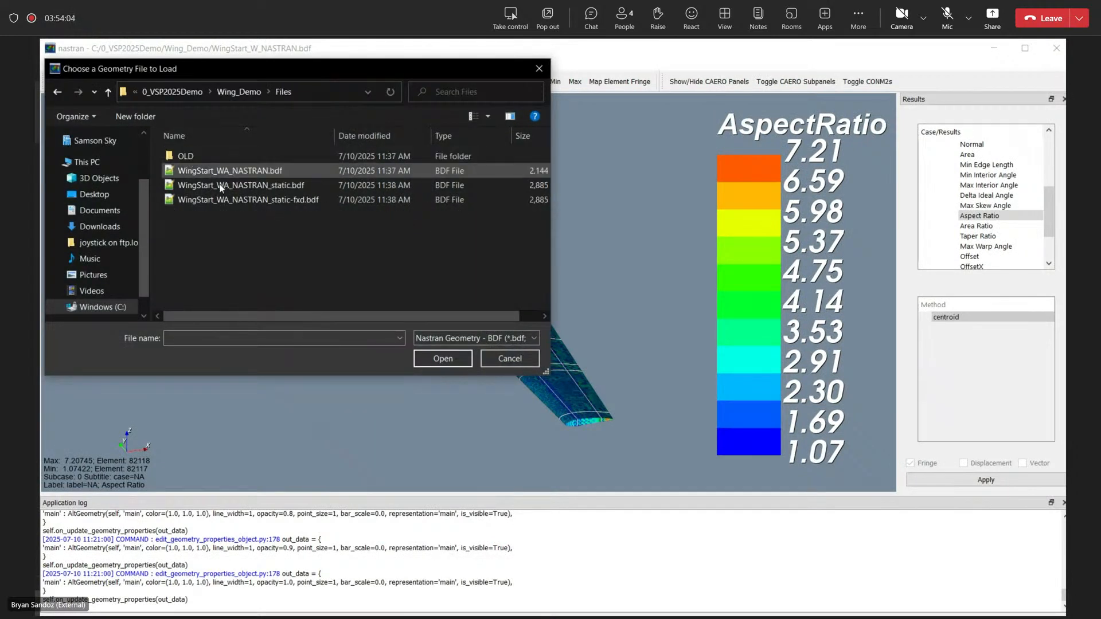
pyautogui.click(259, 201)
pyautogui.click(443, 358)
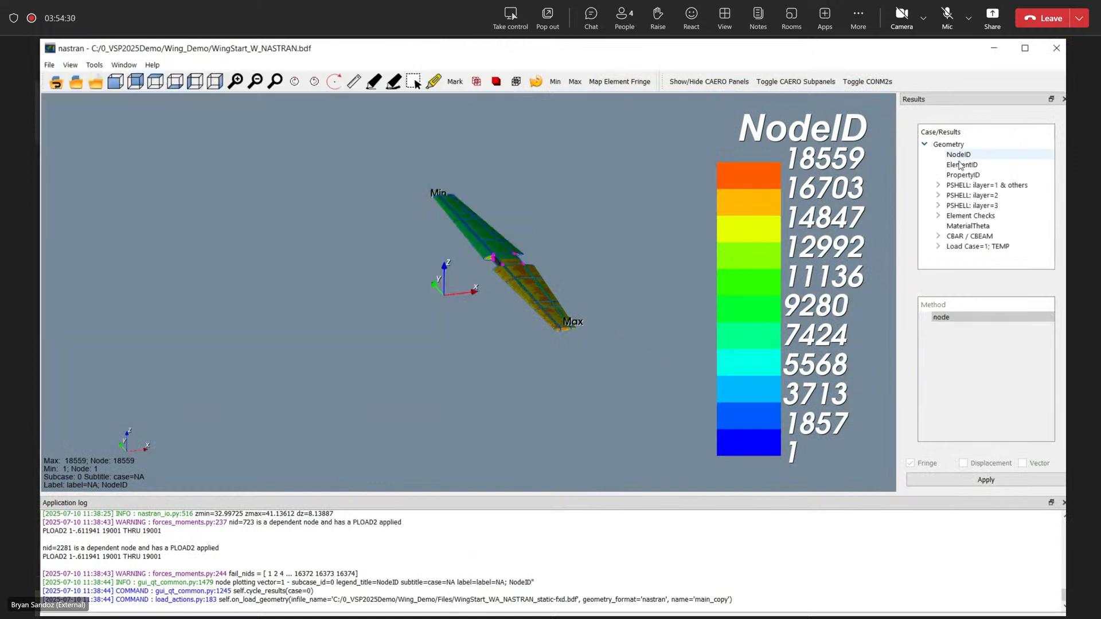
# - Display the Pressure result of Load Case=1 as a colour plot on the wing
pyautogui.click(939, 248)
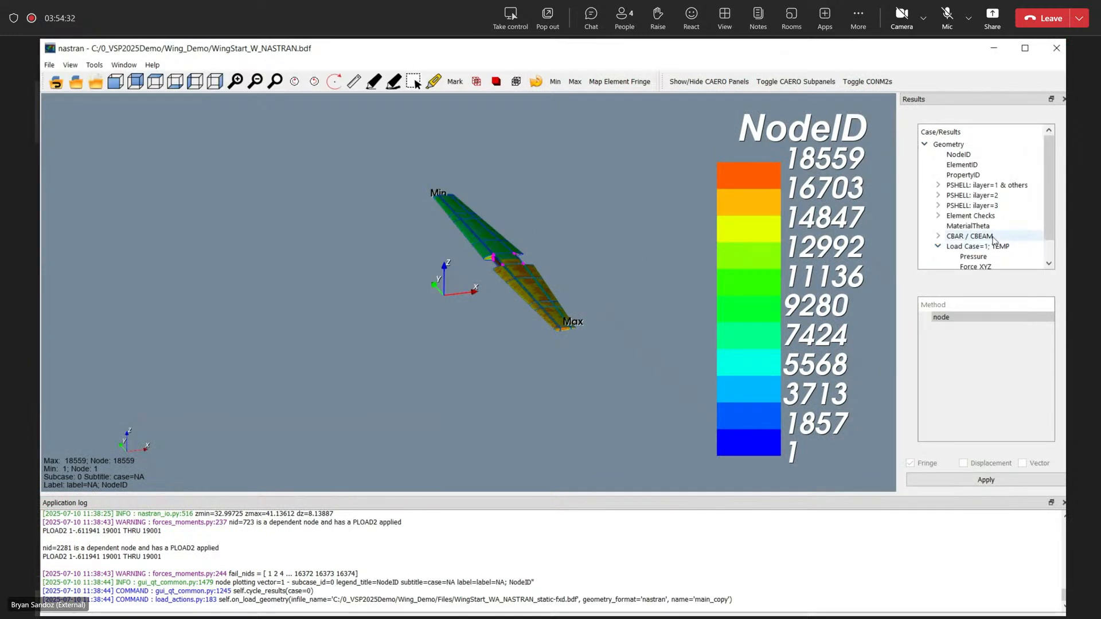
pyautogui.scroll(-1, 940, 252)
pyautogui.rightClick(964, 237)
pyautogui.click(998, 271)
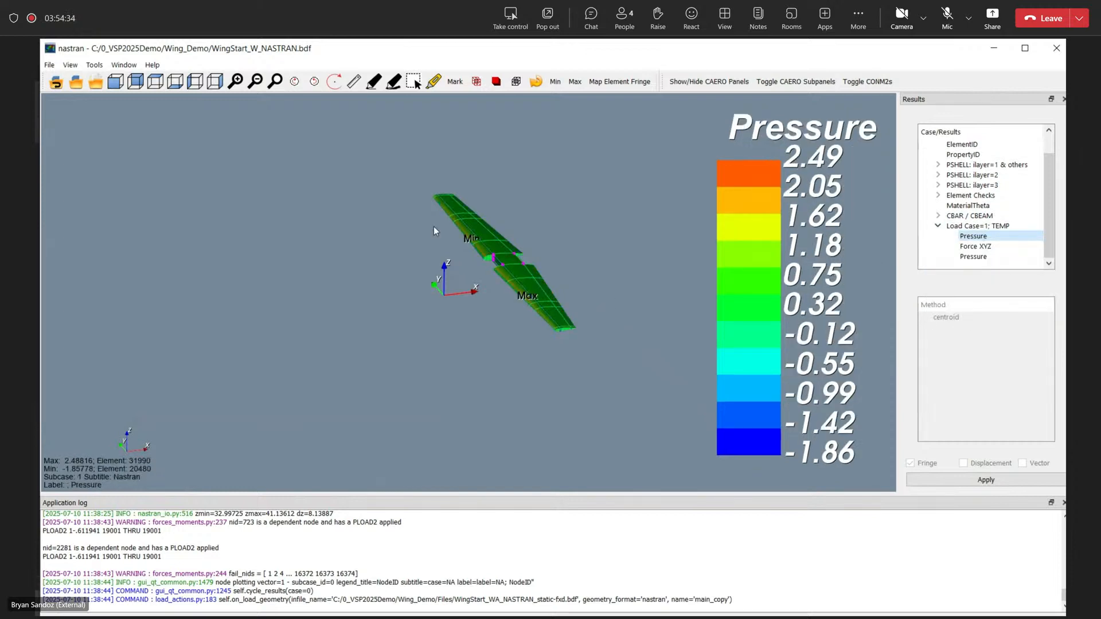
# - Examine the pressure distribution over the whole wing, including the leading edges and the centre section
pyautogui.moveTo(433, 226); pyautogui.dragTo(388, 249)
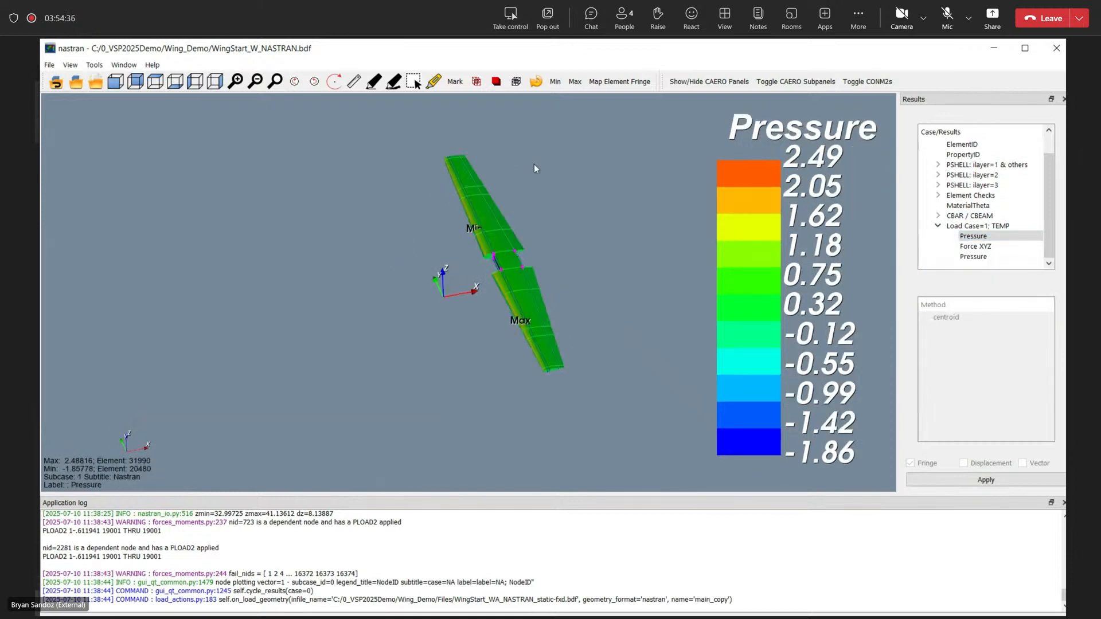
pyautogui.moveTo(535, 168); pyautogui.dragTo(364, 140)
pyautogui.scroll(5, 515, 281)
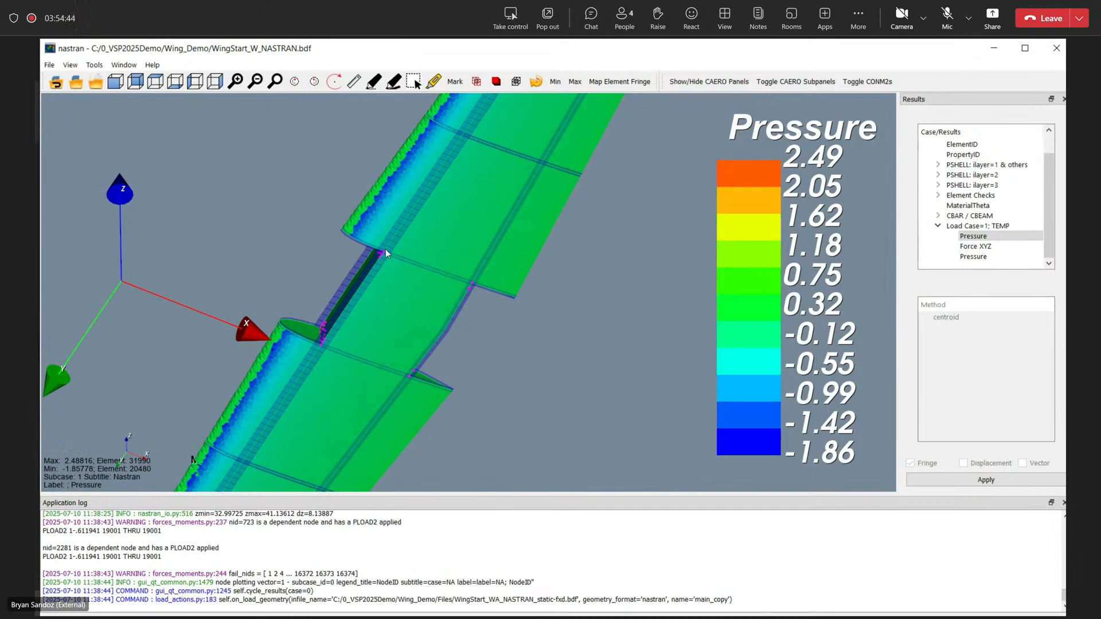
pyautogui.scroll(-5, 369, 238)
pyautogui.moveTo(429, 247); pyautogui.dragTo(378, 343)
pyautogui.scroll(-3, 378, 336)
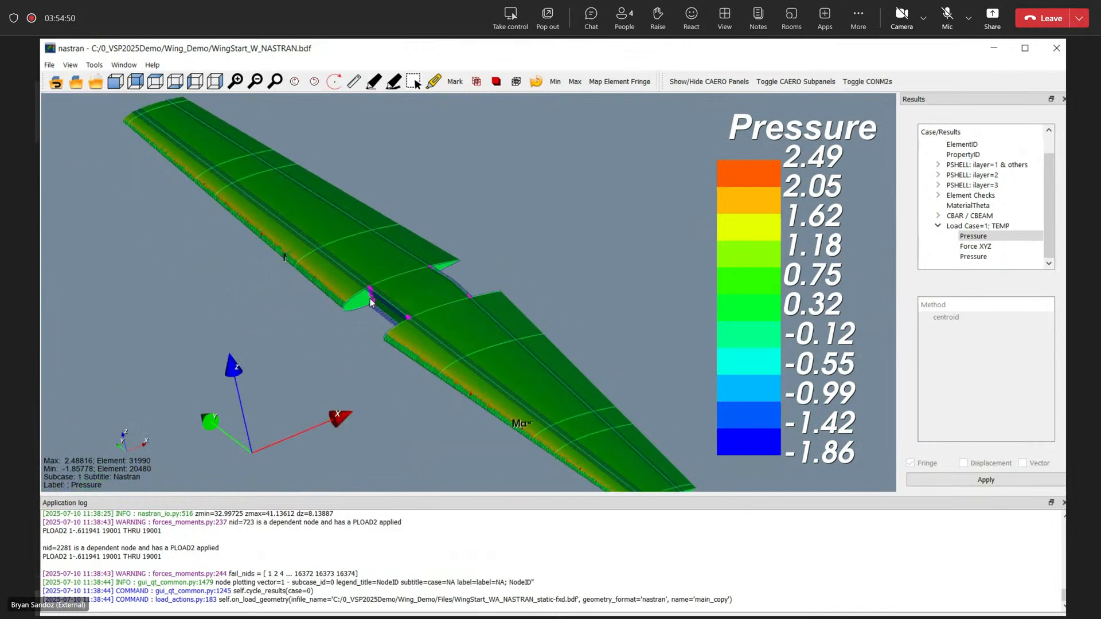
pyautogui.moveTo(375, 296); pyautogui.dragTo(400, 285, button='middle')
pyautogui.scroll(-2, 396, 287)
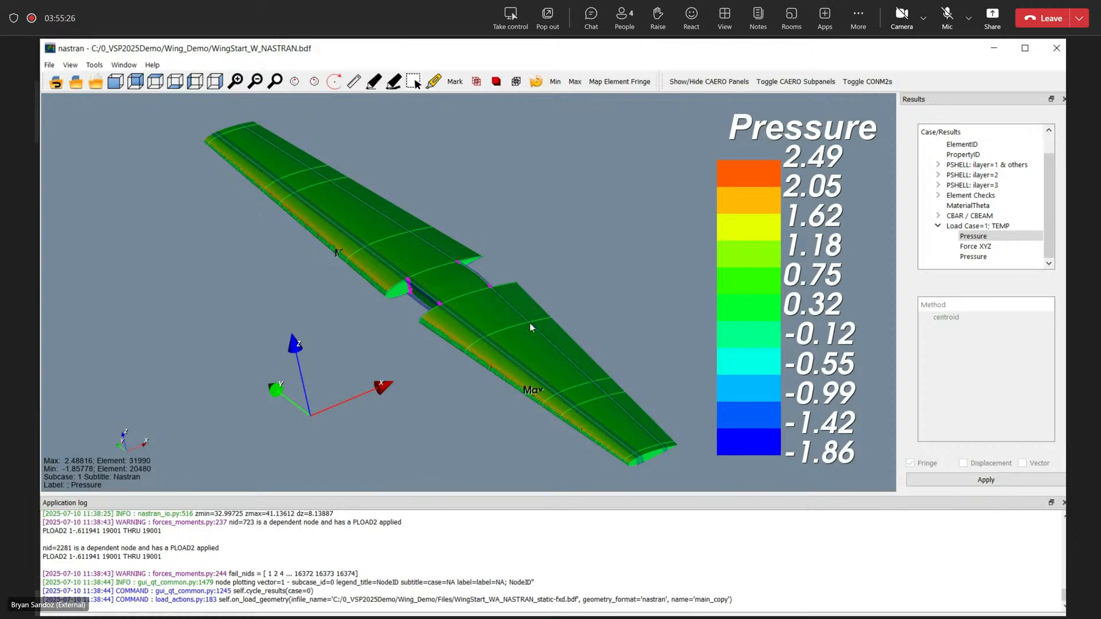
# - Switch to File Explorer and open OpenVSP Conference 2025_1Workflow.pptx from the 0_VSP2025Demo folder
pyautogui.press('super')
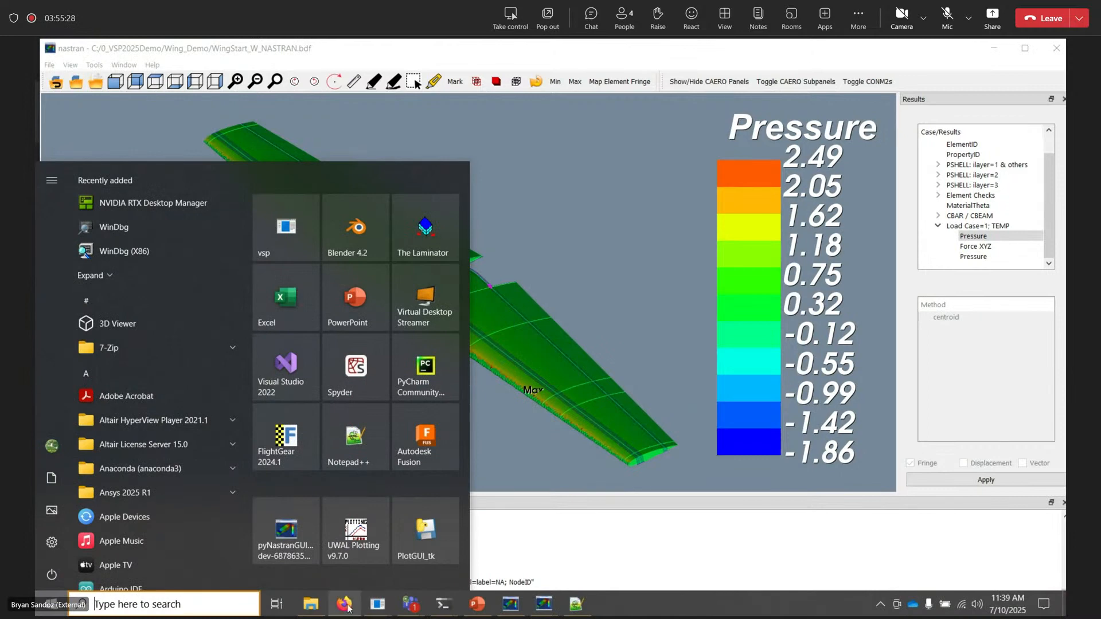
pyautogui.click(310, 604)
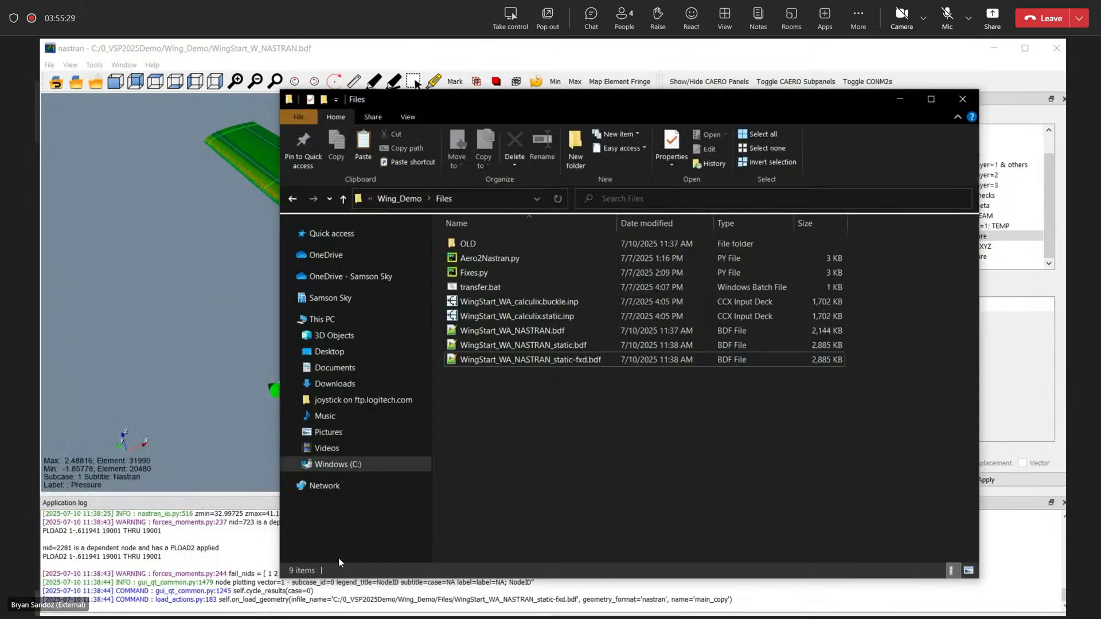
pyautogui.click(414, 199)
pyautogui.click(406, 198)
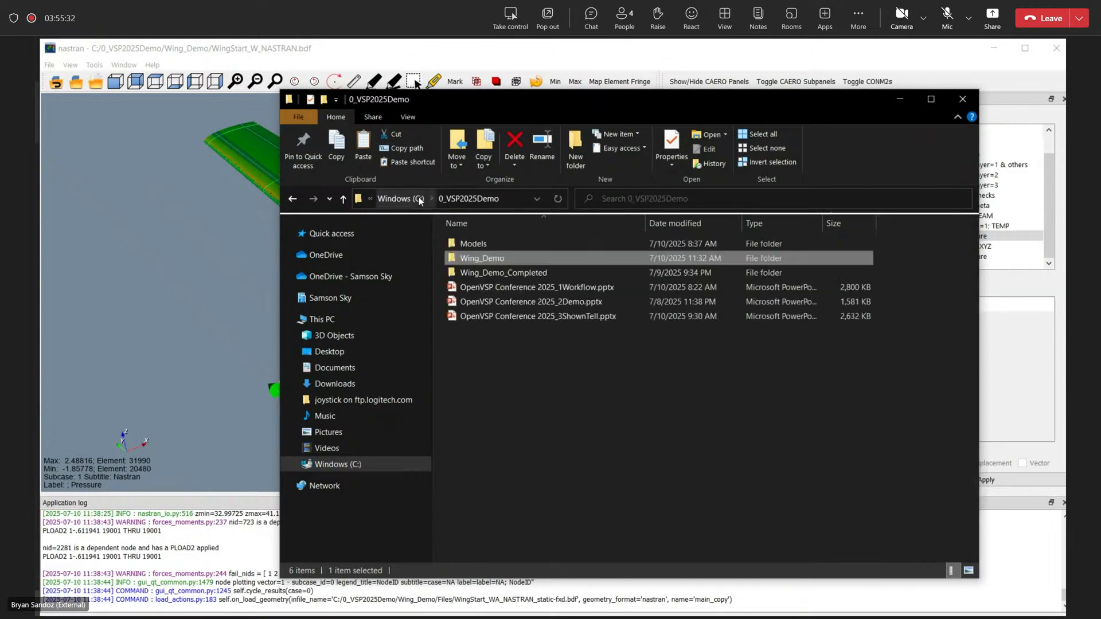
pyautogui.doubleClick(578, 287)
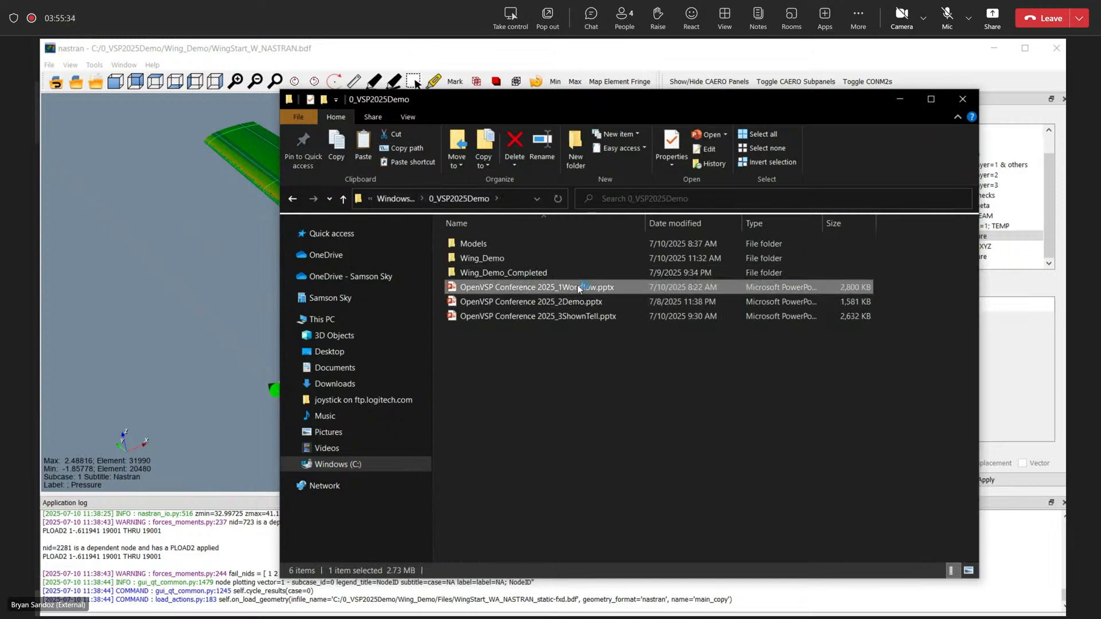
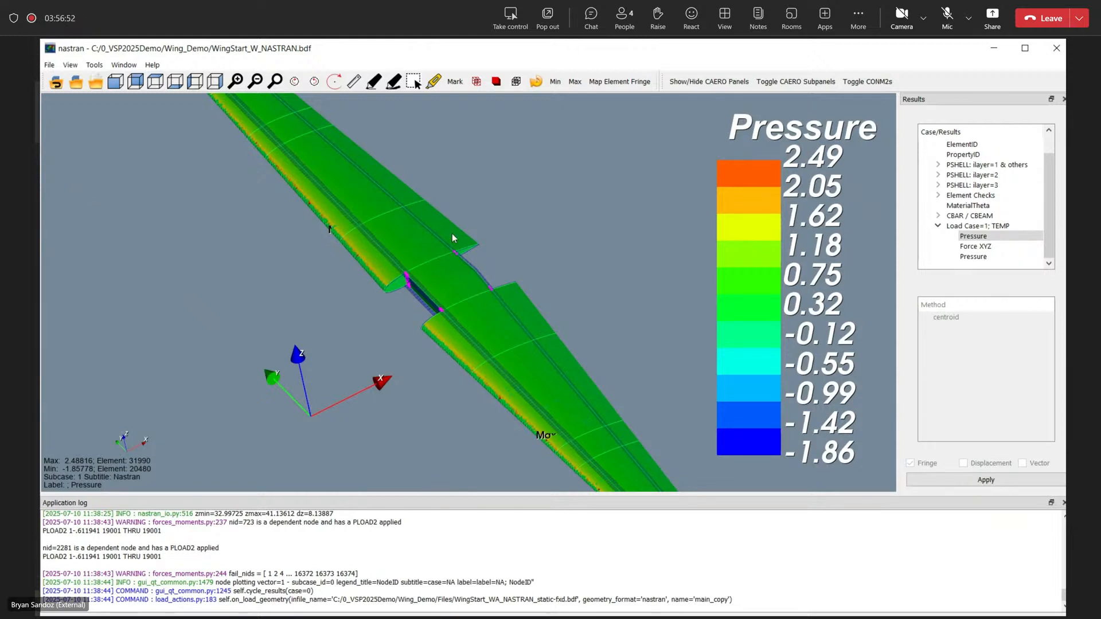
# - Inspect the wing's pressure plot again from both sides, with a close view of the centre section
pyautogui.scroll(-2, 384, 266)
pyautogui.moveTo(382, 267); pyautogui.dragTo(528, 270)
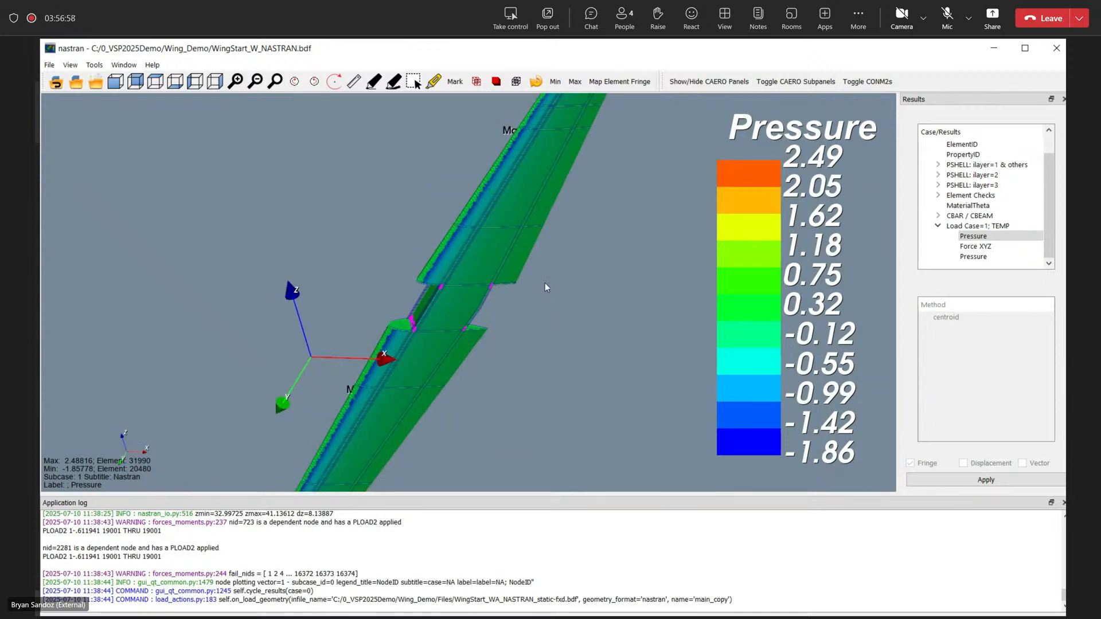
pyautogui.scroll(-3, 545, 293)
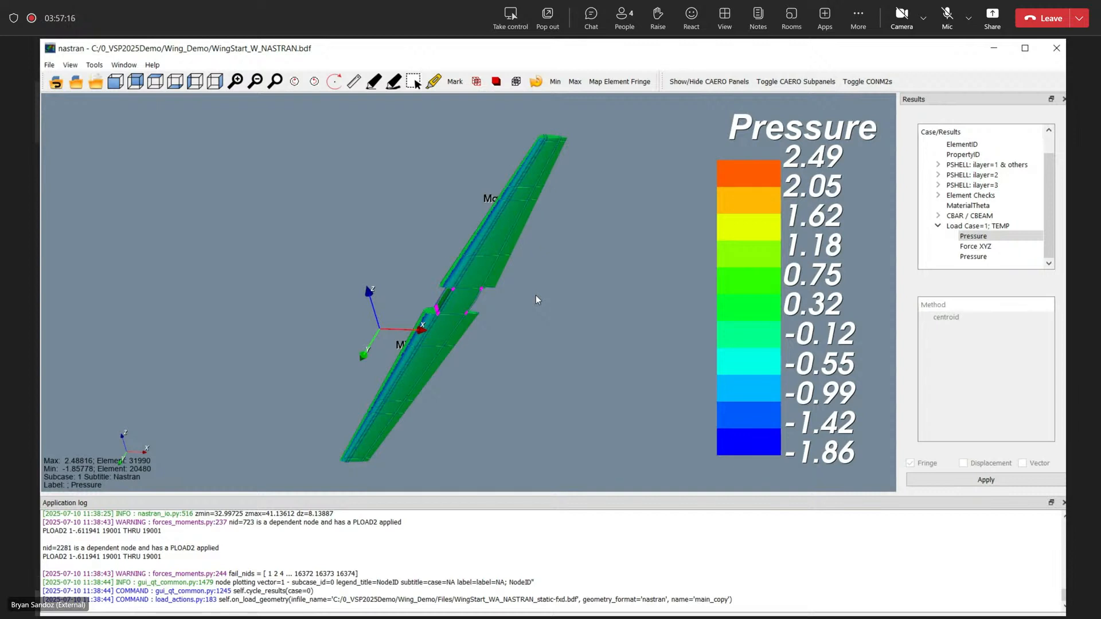
pyautogui.moveTo(531, 248); pyautogui.dragTo(428, 275)
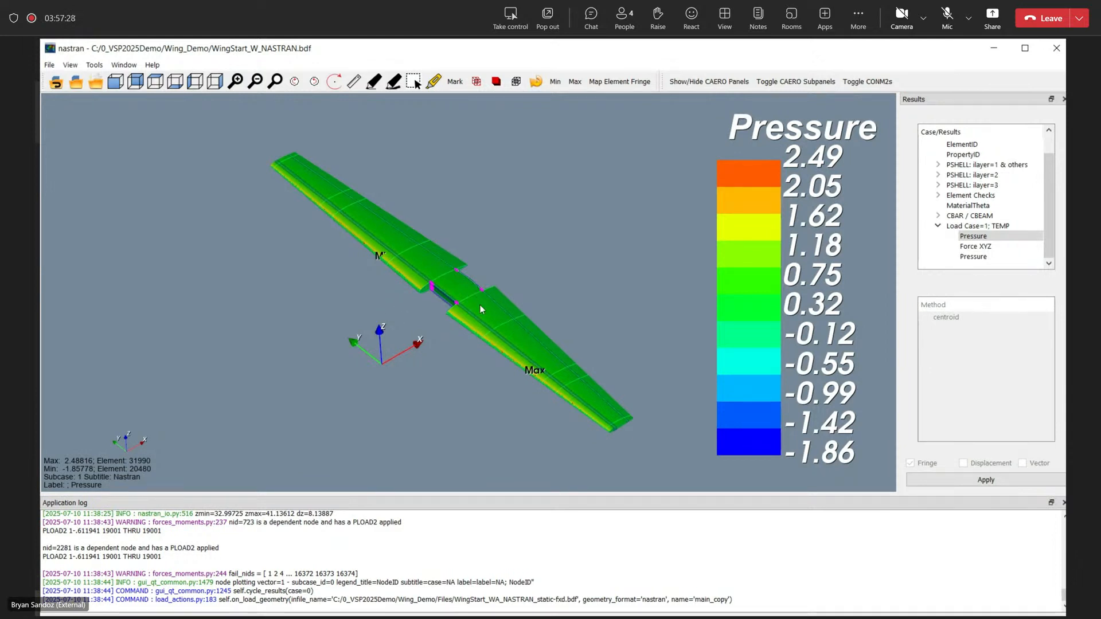
pyautogui.moveTo(528, 306); pyautogui.dragTo(476, 276)
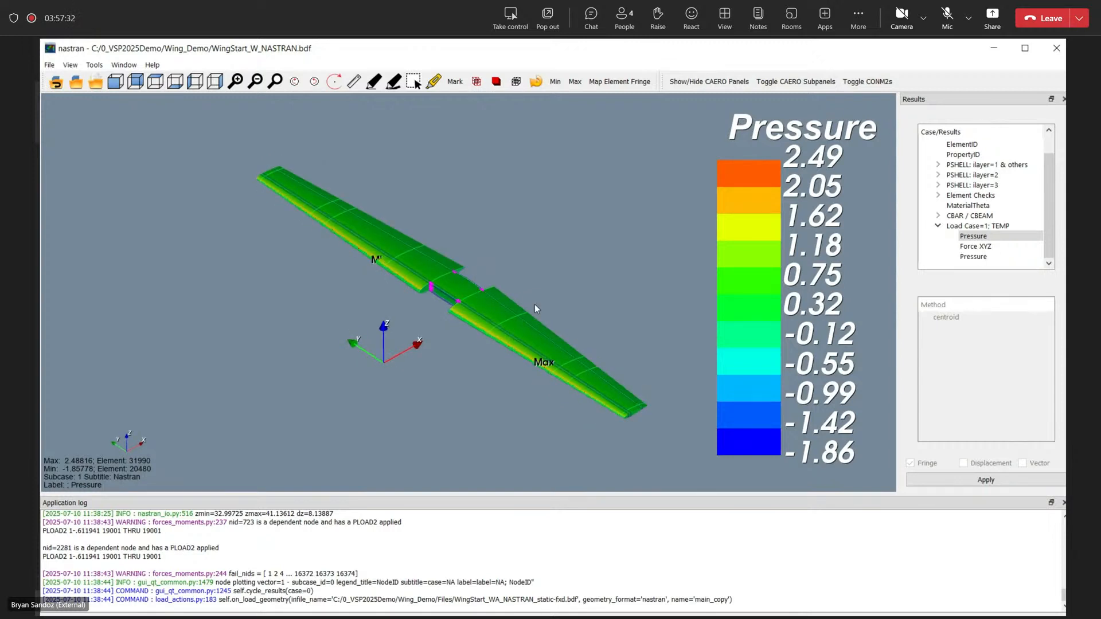
pyautogui.scroll(5, 541, 344)
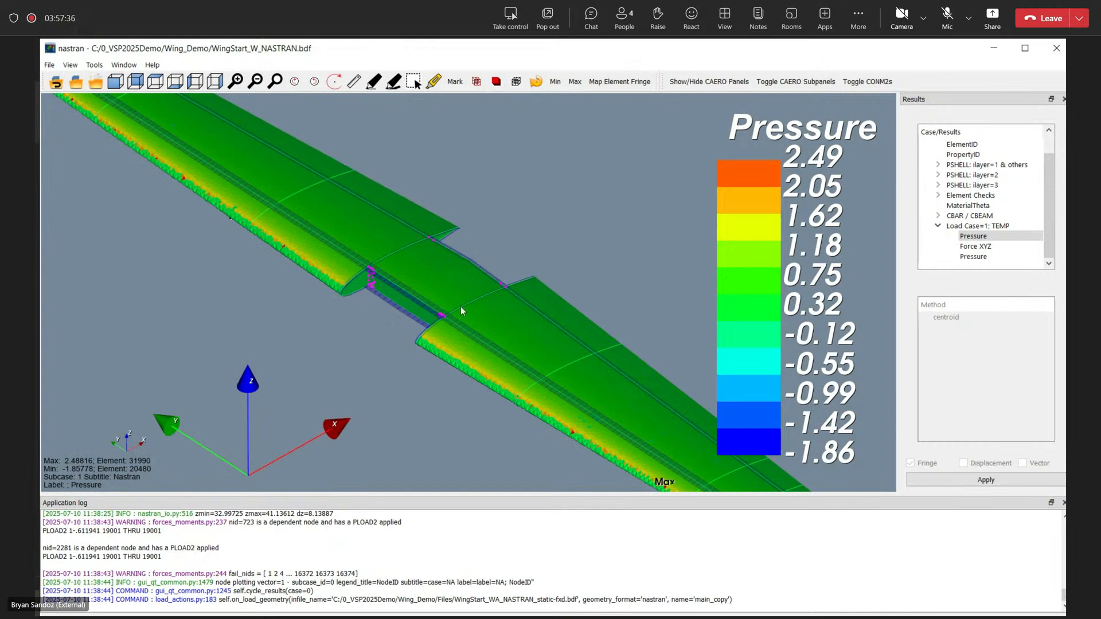
pyautogui.scroll(-5, 545, 325)
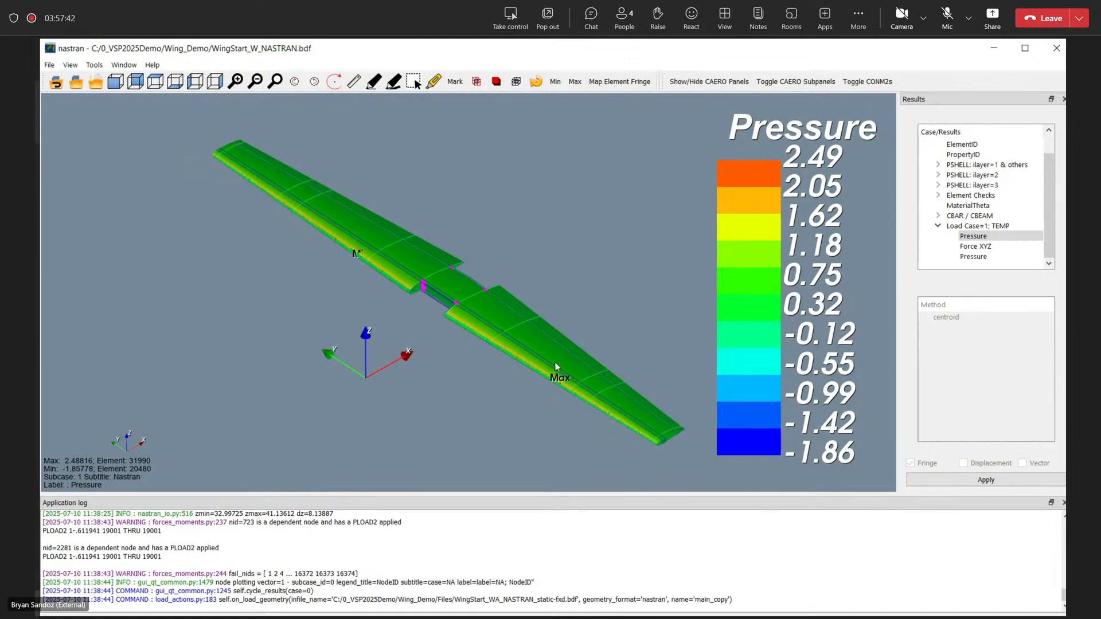
# - Switch to the PowerShell window used for the transfer script and start the mystran-16 solver in the Files folder
pyautogui.press('super')
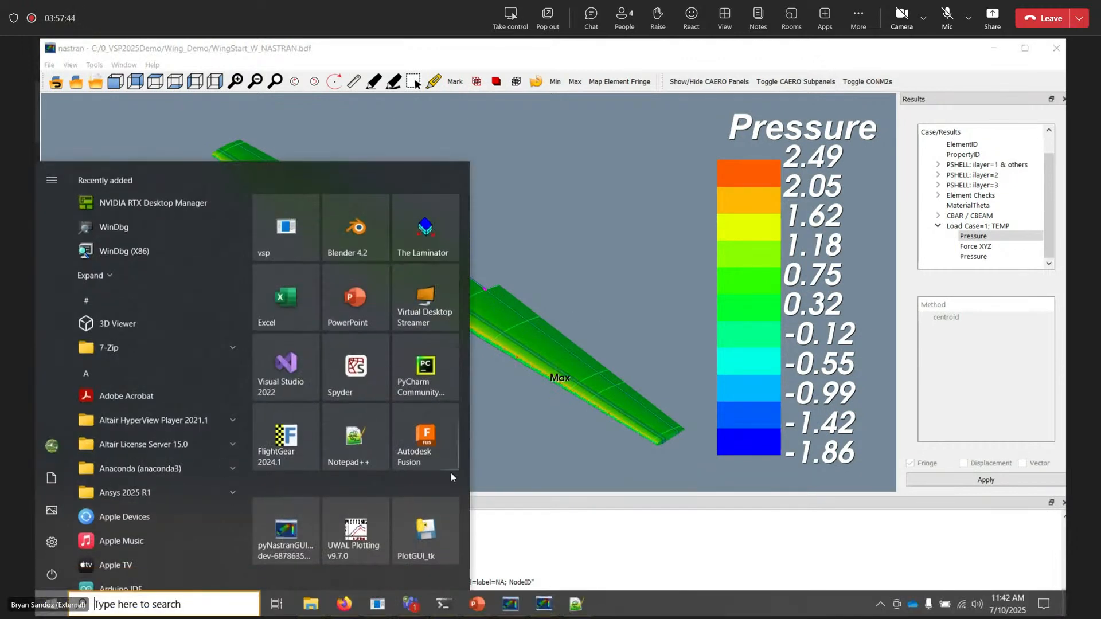
pyautogui.moveTo(444, 605)
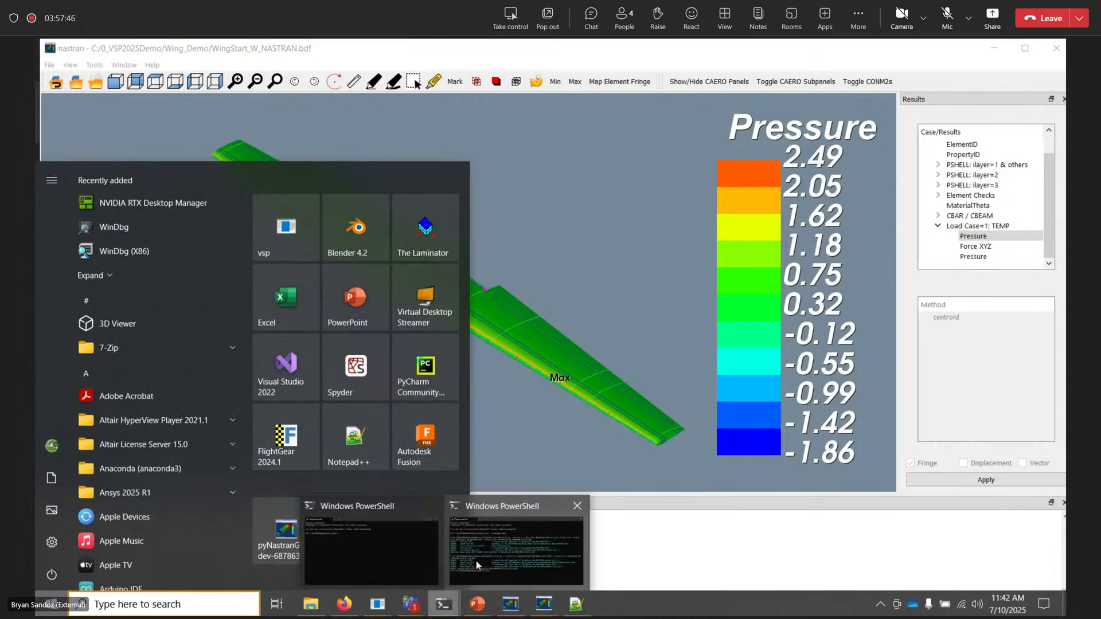
pyautogui.click(491, 566)
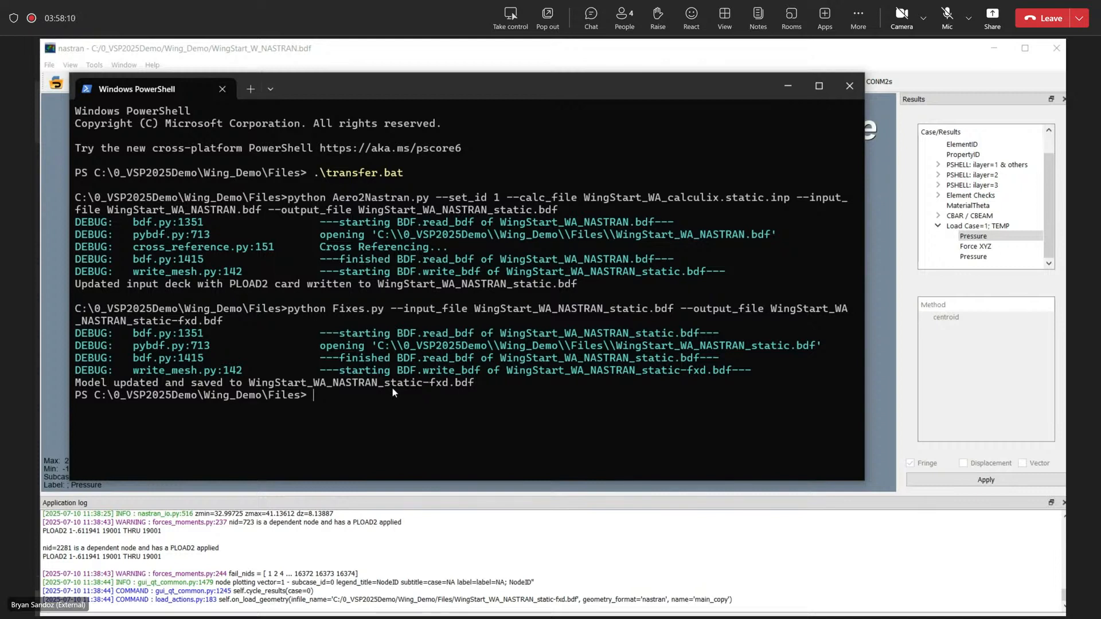
pyautogui.write('mystran-16')
pyautogui.press('Return')
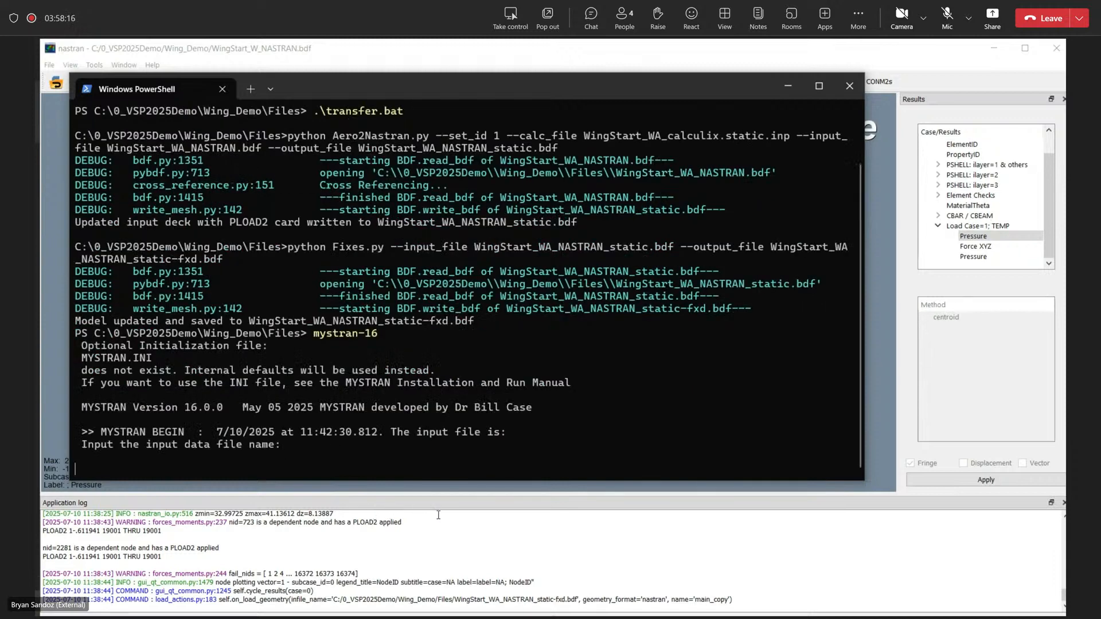
# - In File Explorer, open Wing_Demo\Files and copy the full file name of WingStart_WA_NASTRAN_static-fxd.bdf
pyautogui.press('super')
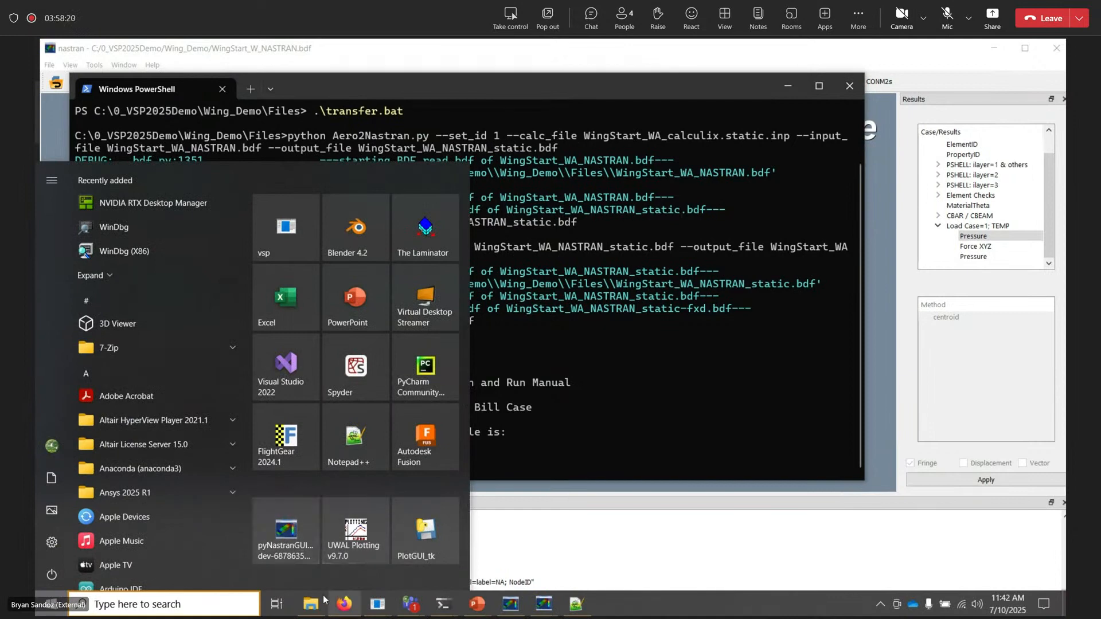
pyautogui.click(310, 604)
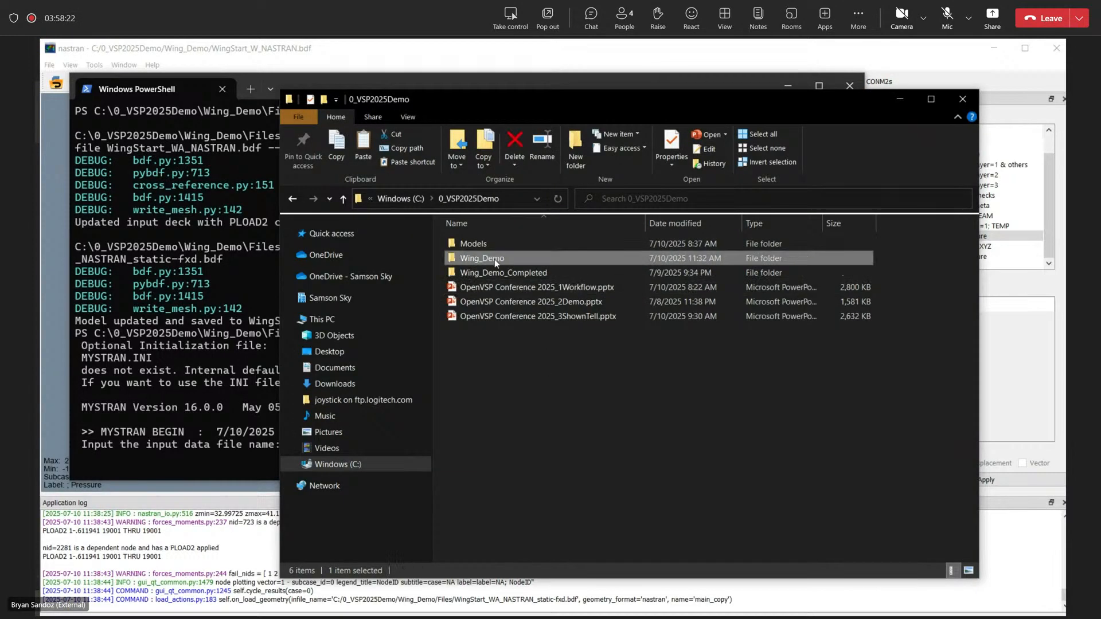
pyautogui.doubleClick(494, 259)
pyautogui.click(492, 229)
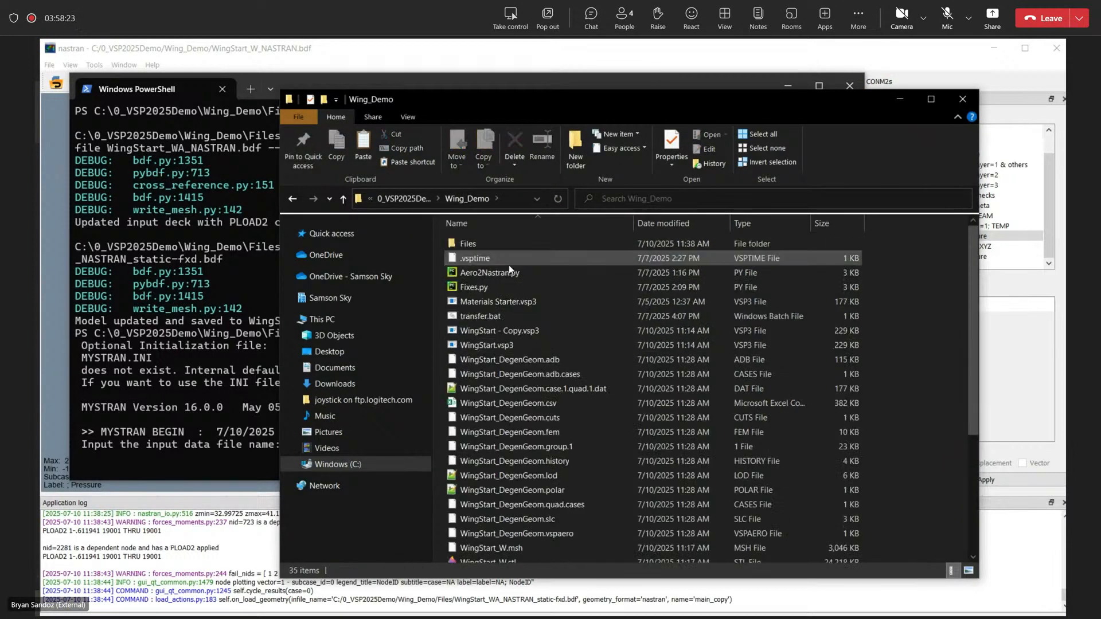
pyautogui.doubleClick(460, 245)
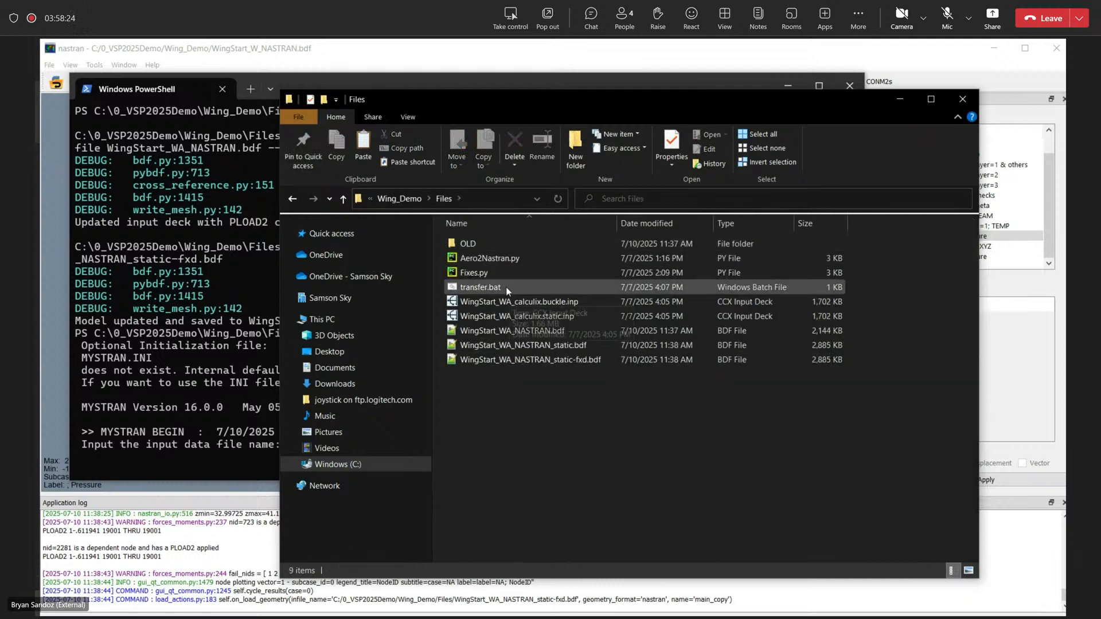
pyautogui.click(555, 361)
pyautogui.click(596, 360)
pyautogui.hotkey('ctrl', 'c')
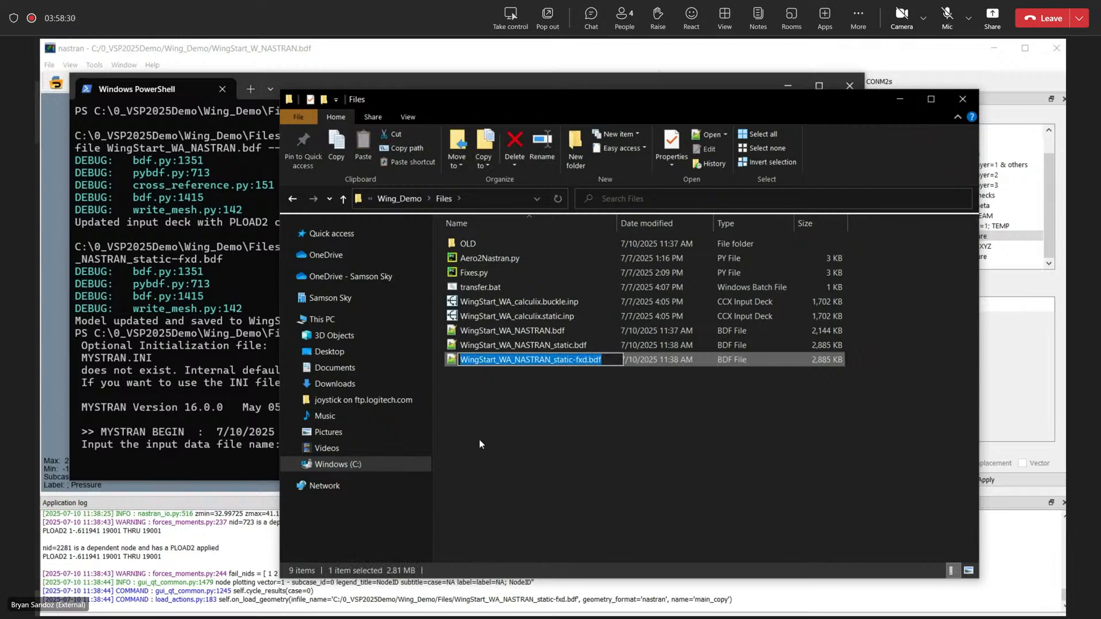
# - Give MYSTRAN the input data file WingStart_WA_NASTRAN_static-fxd.bdf and run the analysis
pyautogui.click(236, 458)
pyautogui.hotkey('ctrl', 'v')
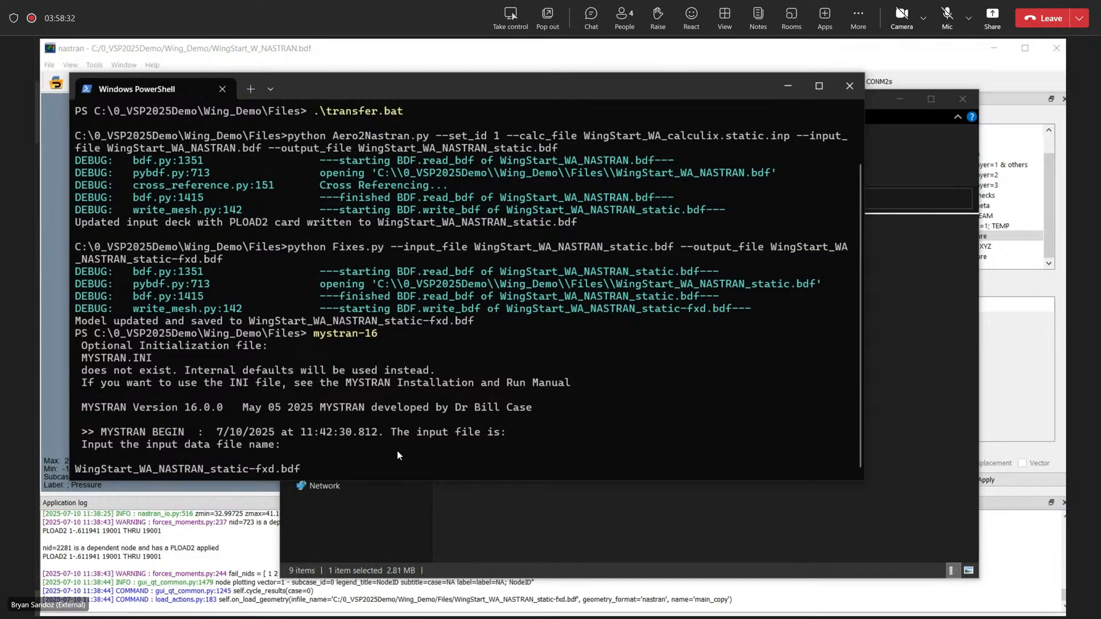
pyautogui.press('Return')
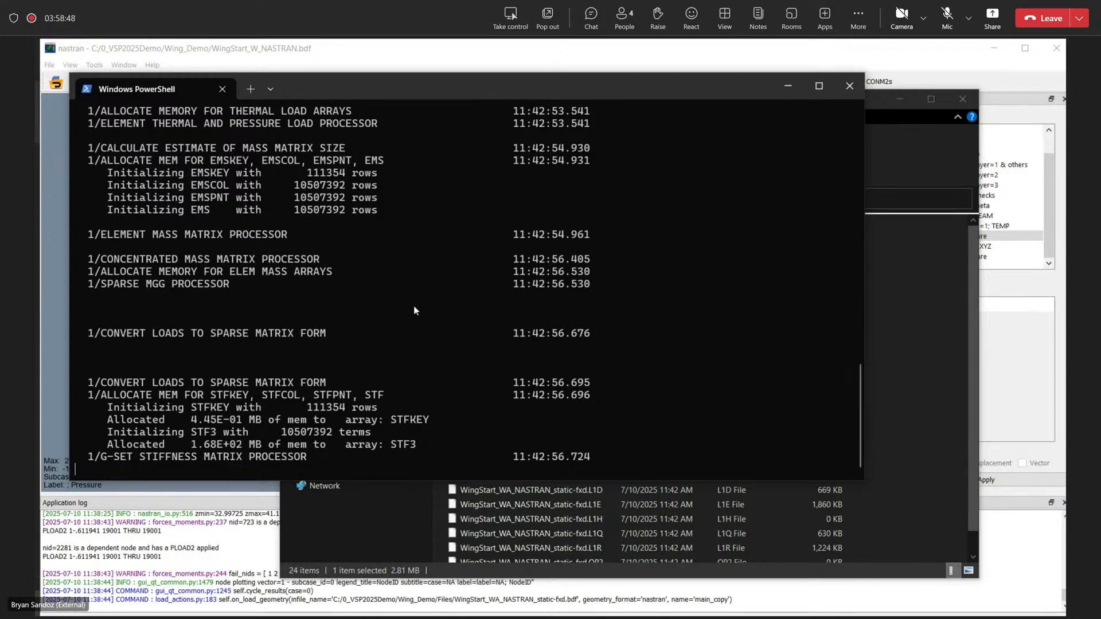
# - Check the solver's output files and progress, and open the OLD folder of earlier results in File Explorer
pyautogui.click(970, 251)
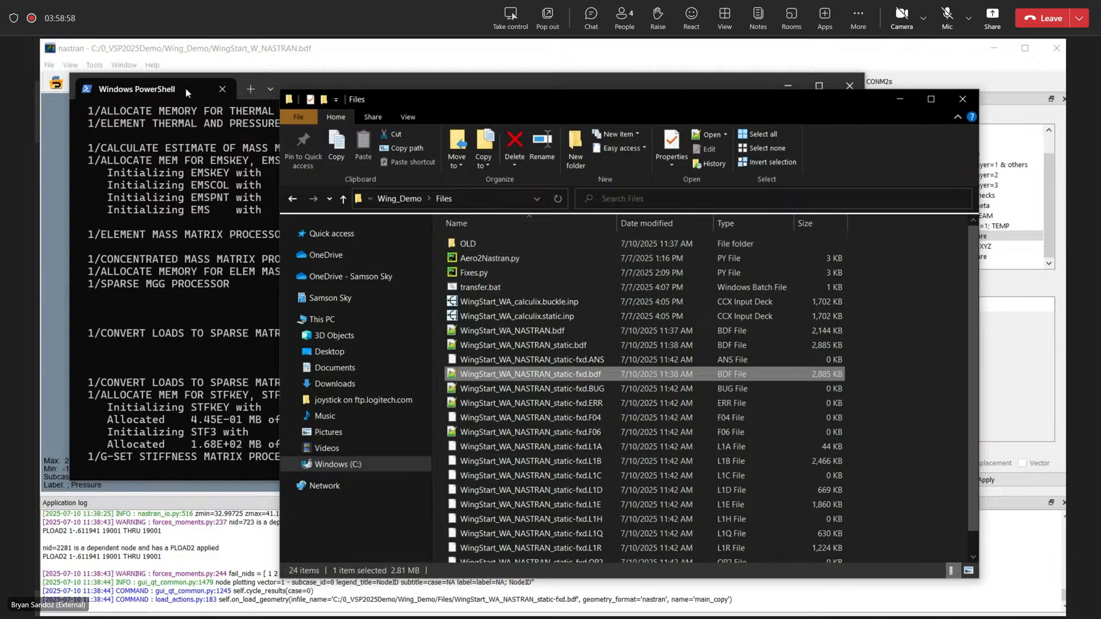
pyautogui.hotkey('alt', 'Tab')
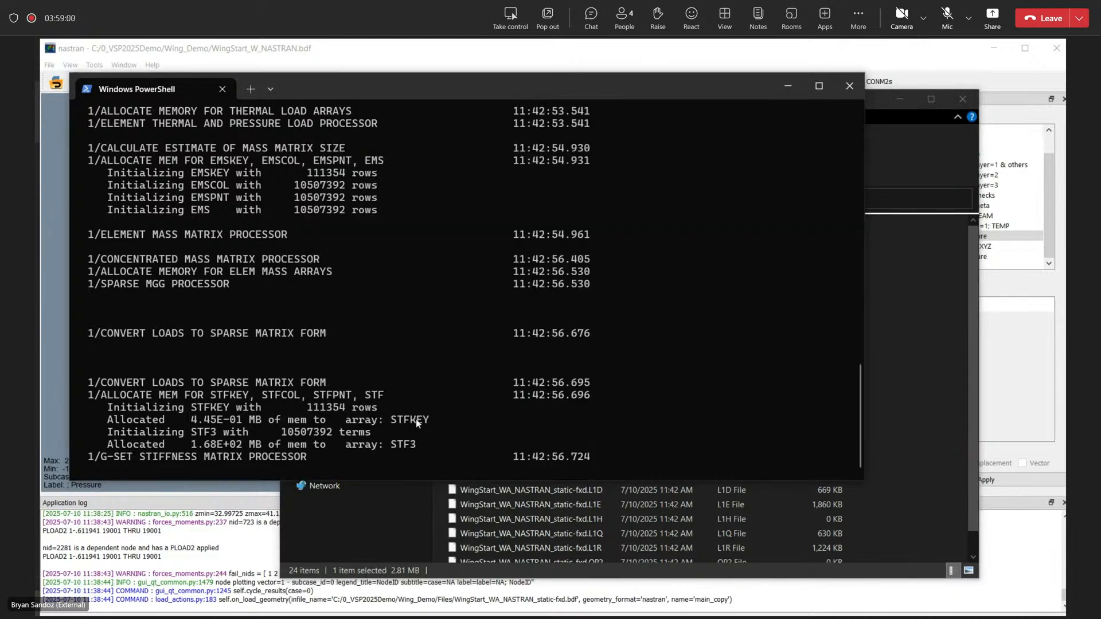
pyautogui.click(968, 335)
pyautogui.doubleClick(462, 243)
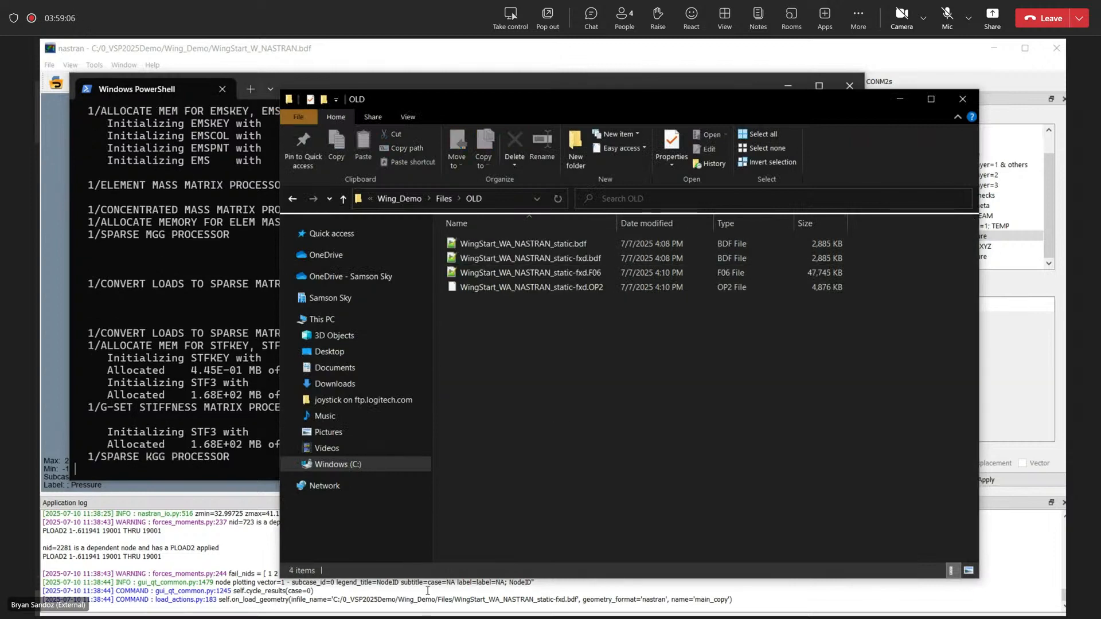
# - Switch to pyNastranGUI and load the geometry WingStart_WA_NASTRAN_static-fxd.bdf from the Files\OLD folder
pyautogui.press('super')
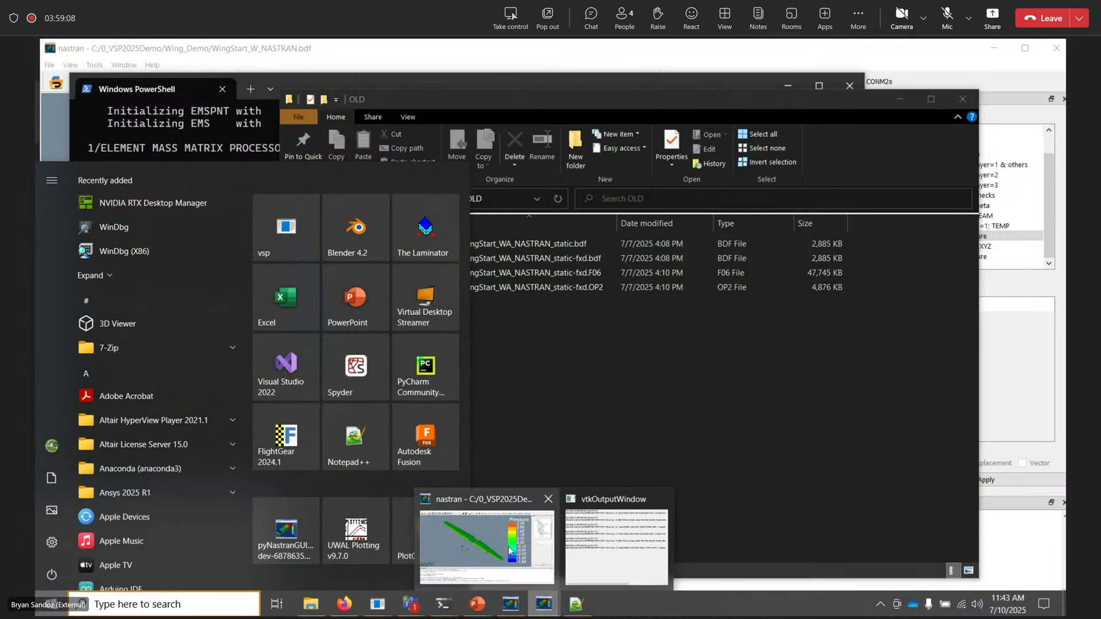
pyautogui.click(481, 550)
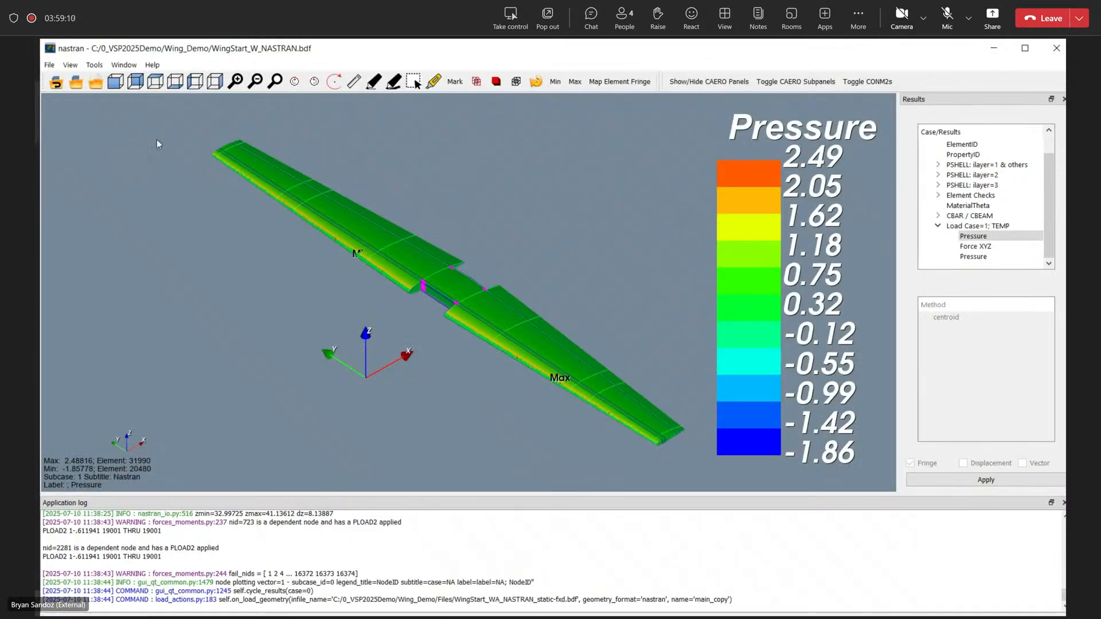
pyautogui.click(73, 87)
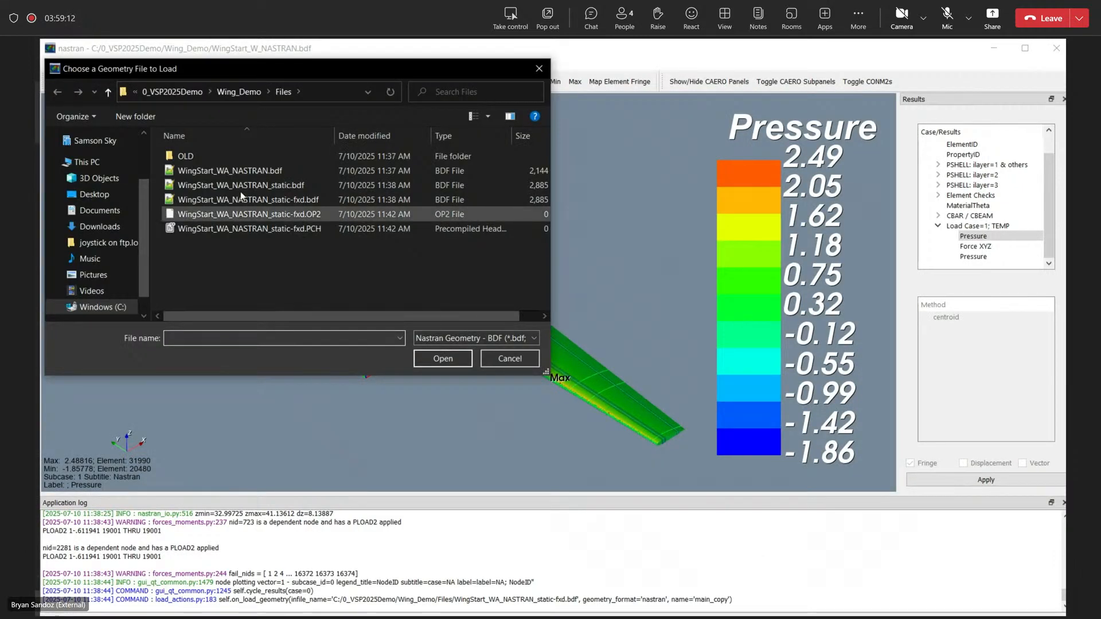
pyautogui.doubleClick(198, 157)
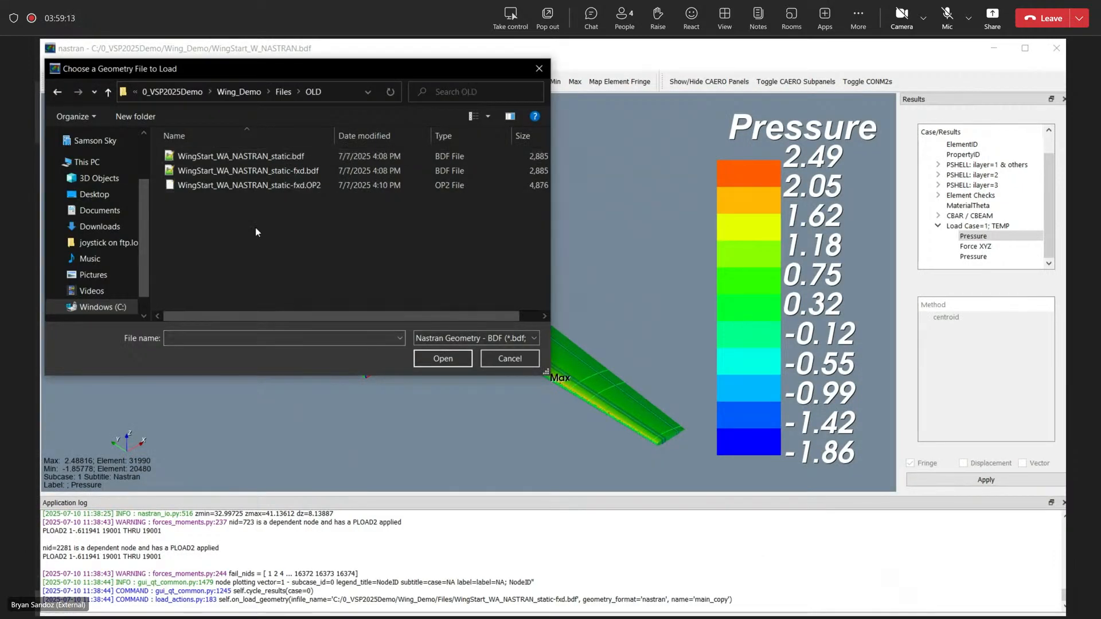
pyautogui.click(300, 171)
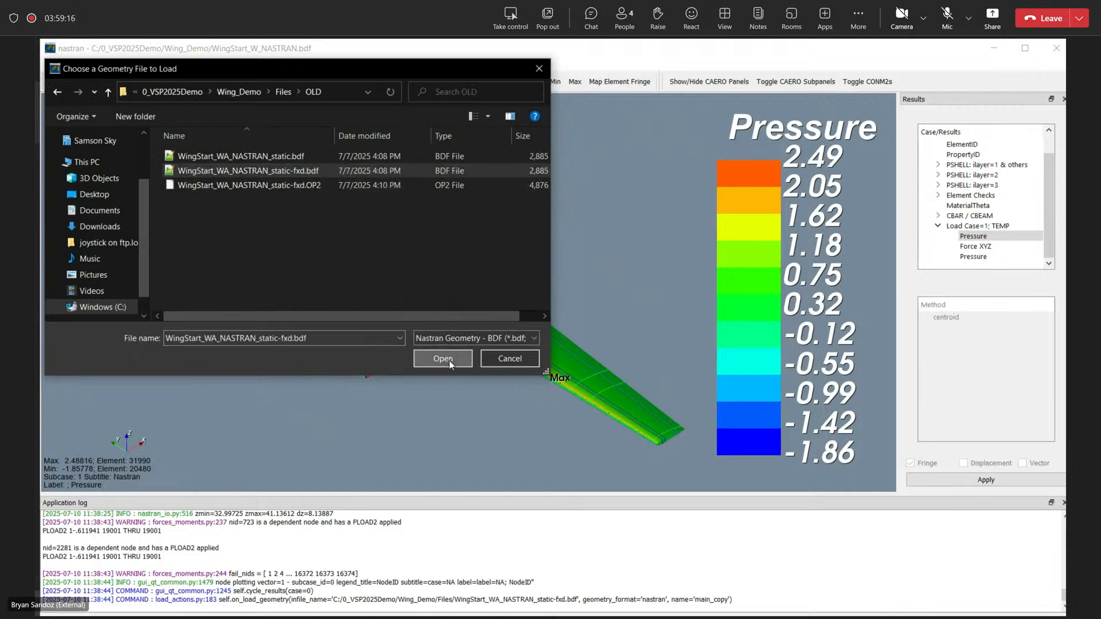
pyautogui.click(443, 358)
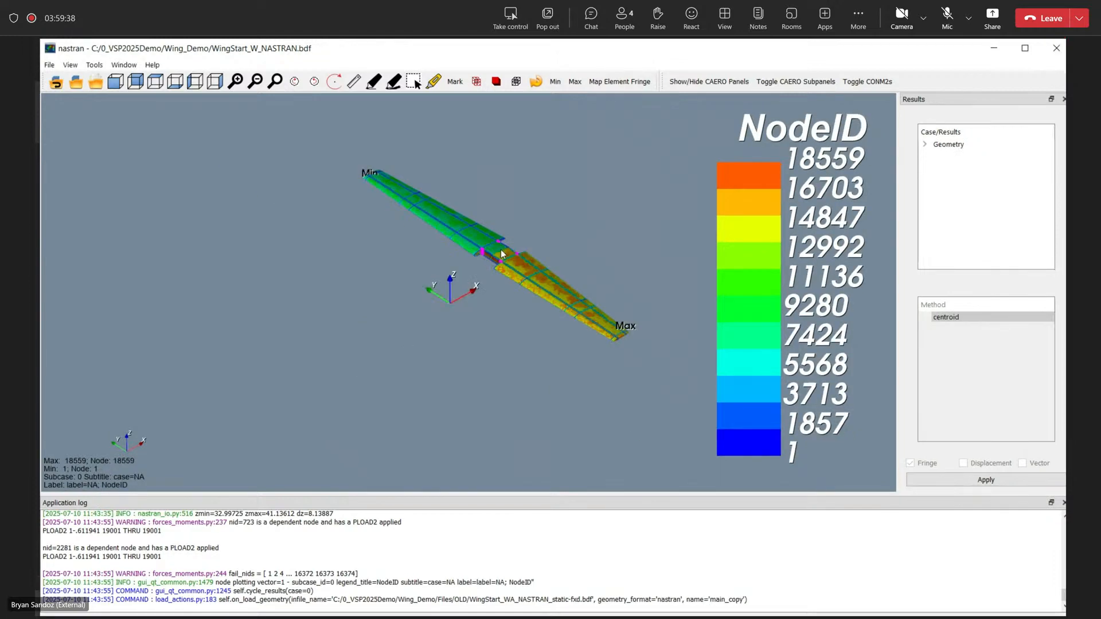
# - Show the Pressure result of Load Case=1 as a fringe plot on the newly loaded wing
pyautogui.scroll(5, 511, 240)
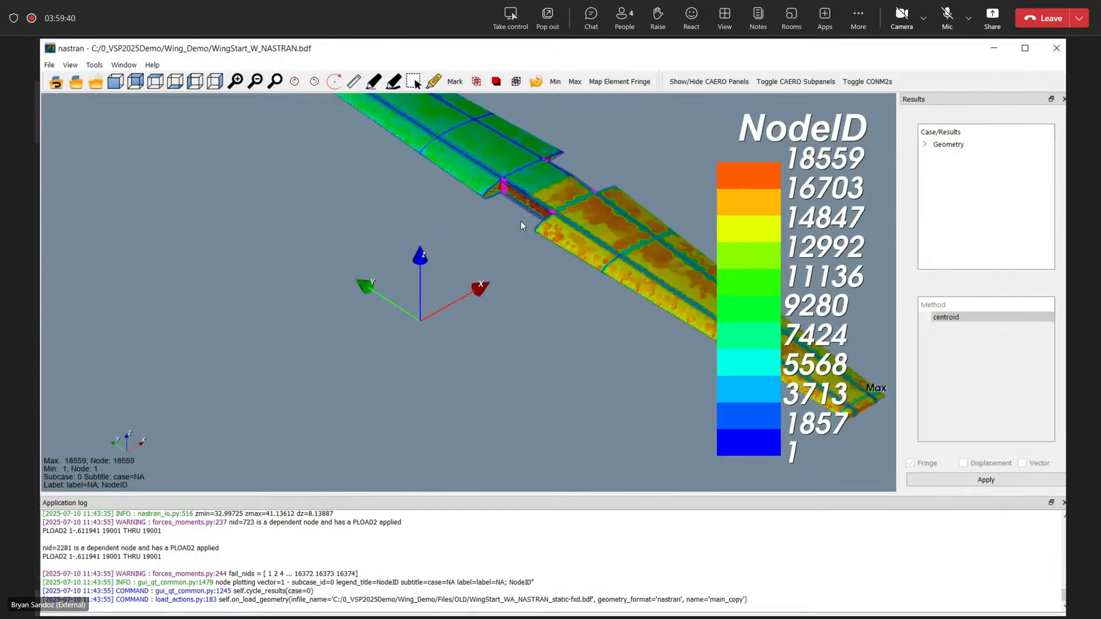
pyautogui.moveTo(518, 220); pyautogui.dragTo(449, 242)
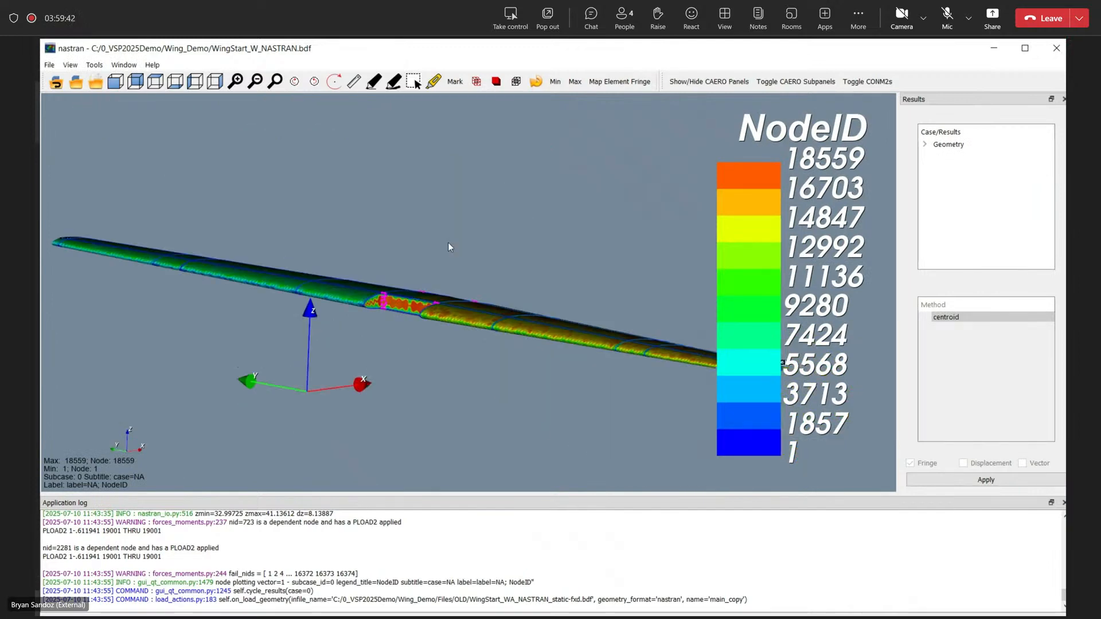
pyautogui.click(924, 144)
pyautogui.click(939, 246)
pyautogui.rightClick(978, 258)
pyautogui.click(990, 291)
pyautogui.moveTo(522, 274); pyautogui.dragTo(399, 290)
# - Load the results file WingStart_WA_NASTRAN_static-fxd.OP2 from the OLD folder for the wing model
pyautogui.click(97, 83)
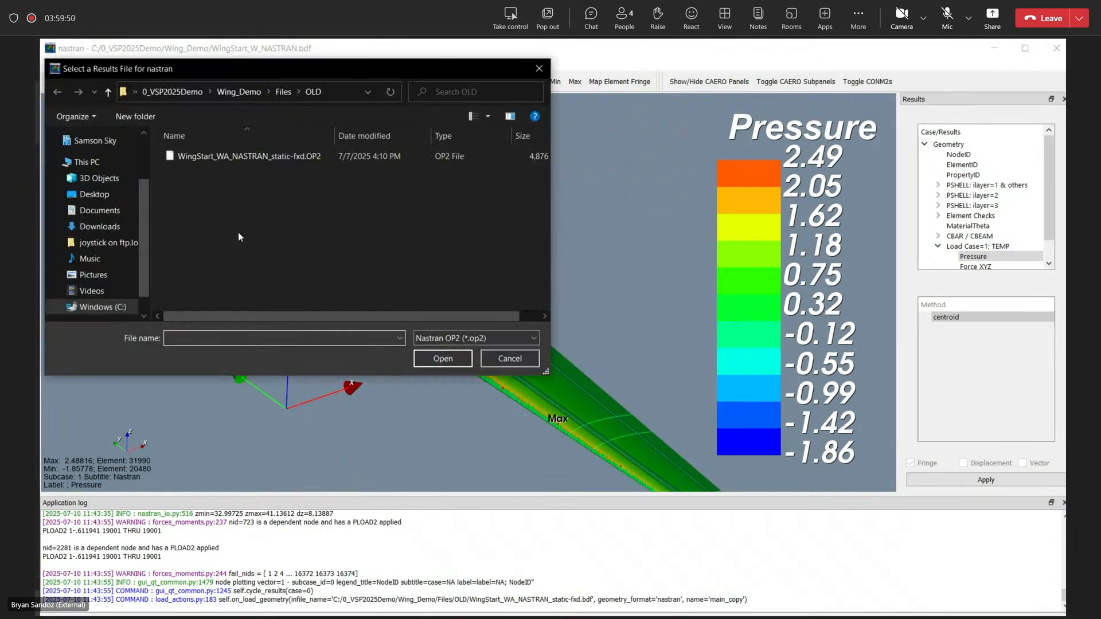
pyautogui.click(294, 156)
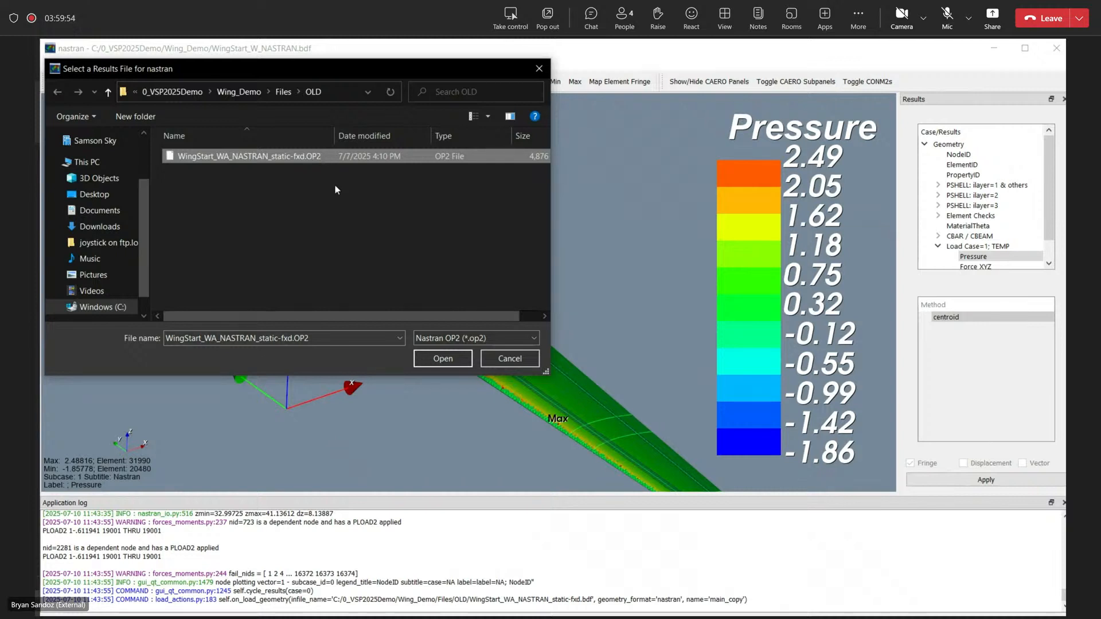
pyautogui.click(431, 357)
# - Deform the wing with the static Displacement T_XYZ result of Subcase 1
pyautogui.scroll(-2, 409, 277)
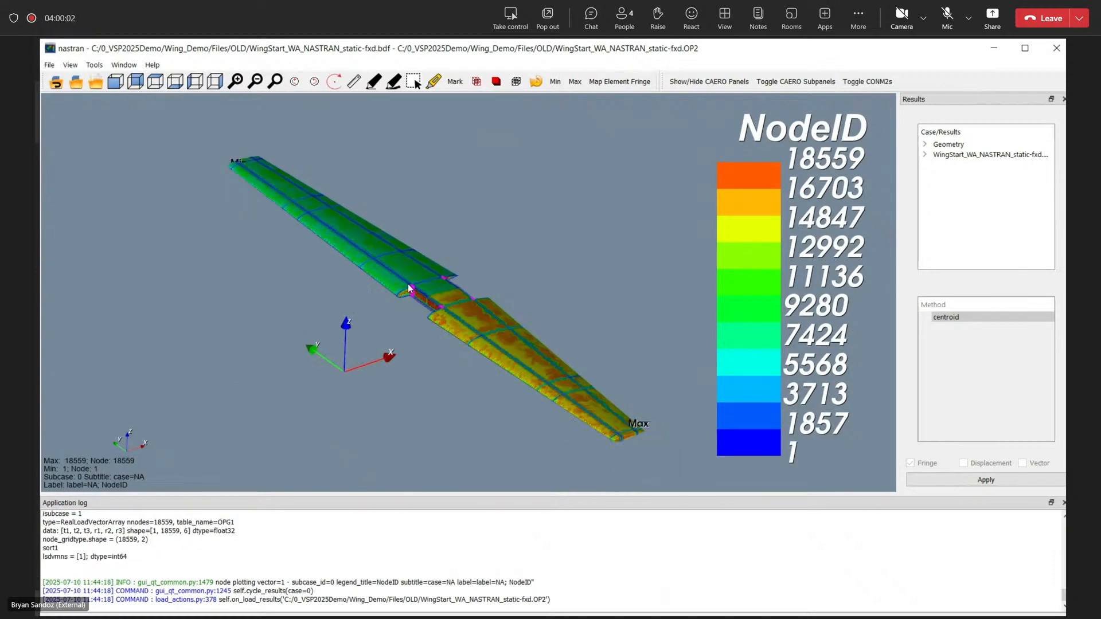
pyautogui.moveTo(411, 275)
pyautogui.mouseDown()
pyautogui.moveTo(378, 280)
pyautogui.moveTo(401, 286)
pyautogui.mouseUp()
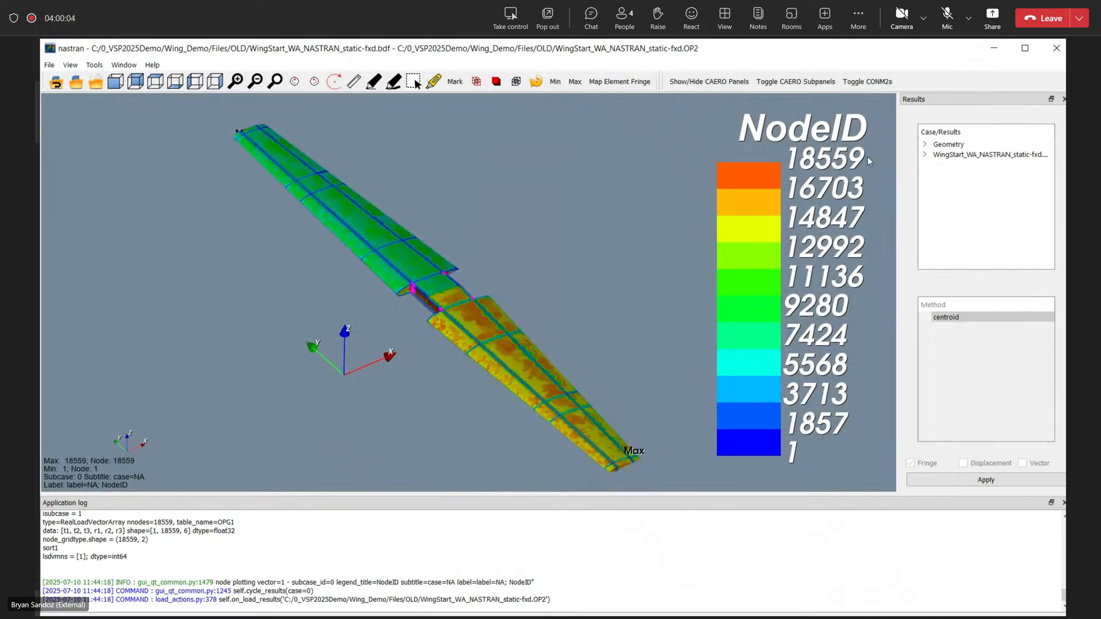
pyautogui.click(924, 155)
pyautogui.click(939, 165)
pyautogui.click(951, 175)
pyautogui.click(998, 186)
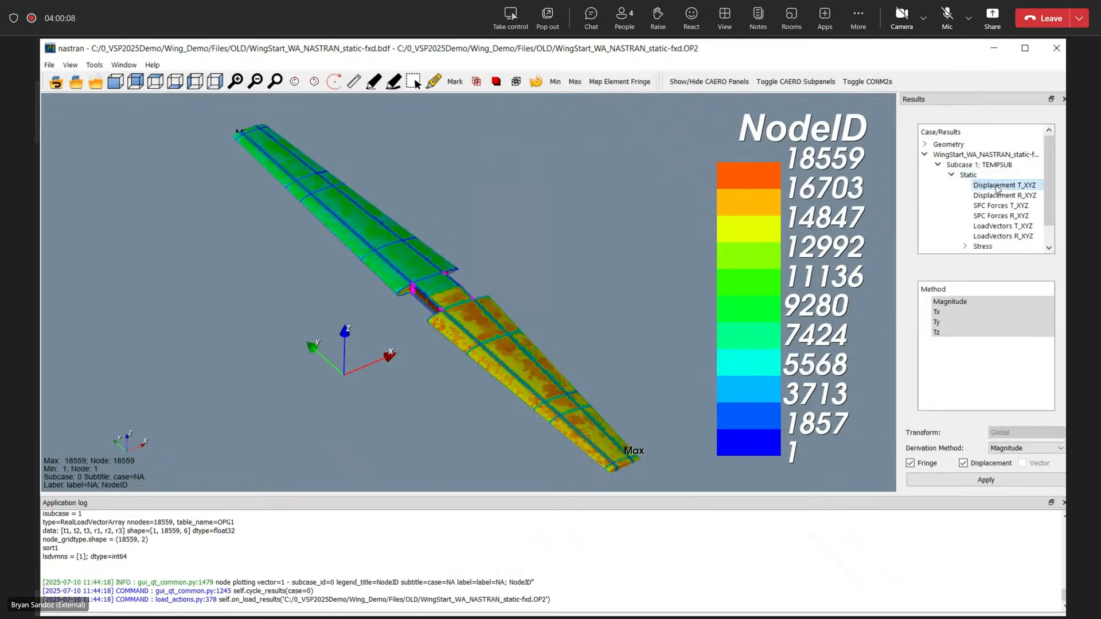
pyautogui.rightClick(998, 188)
pyautogui.click(1005, 230)
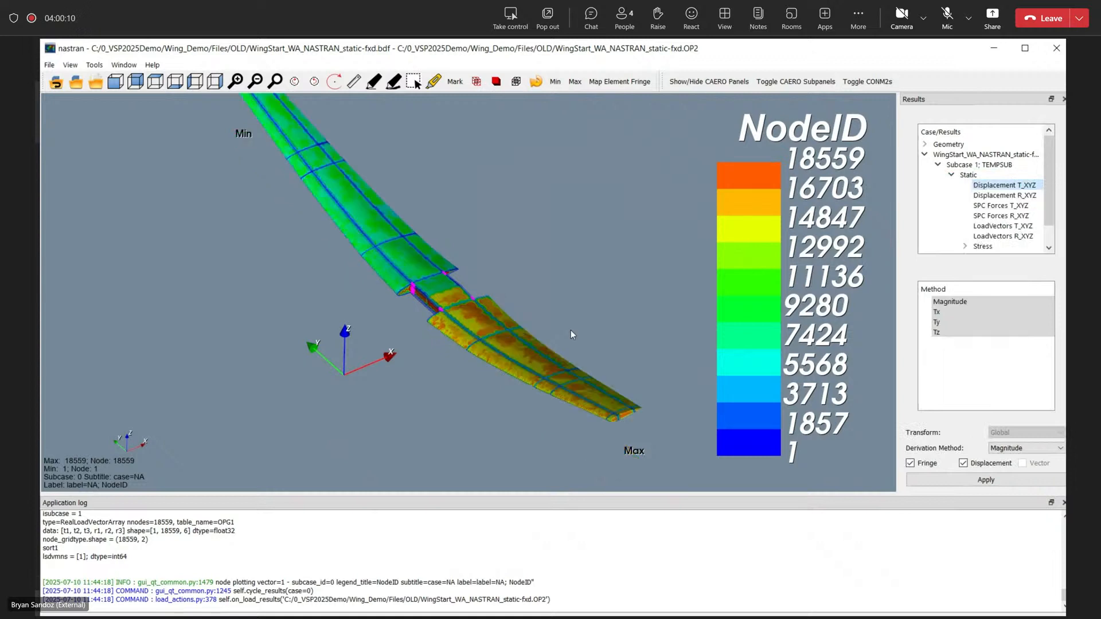
# - Colour the deformed wing with the Displacement T_XYZ fringe and examine its bending from several angles
pyautogui.moveTo(393, 359); pyautogui.dragTo(284, 207)
pyautogui.moveTo(394, 364); pyautogui.dragTo(435, 379)
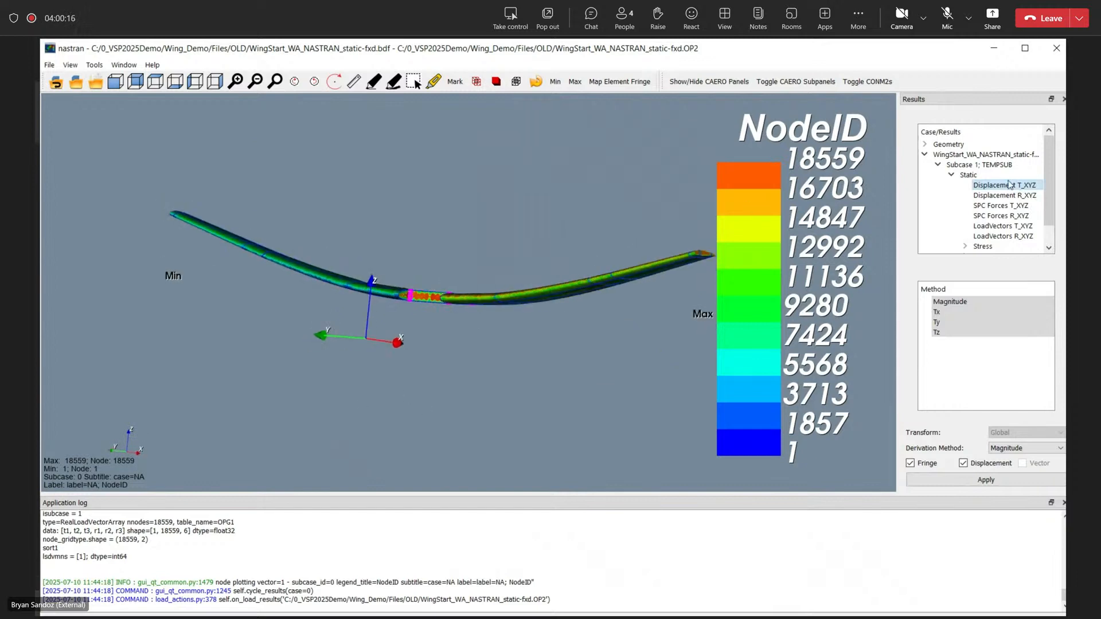
pyautogui.rightClick(985, 185)
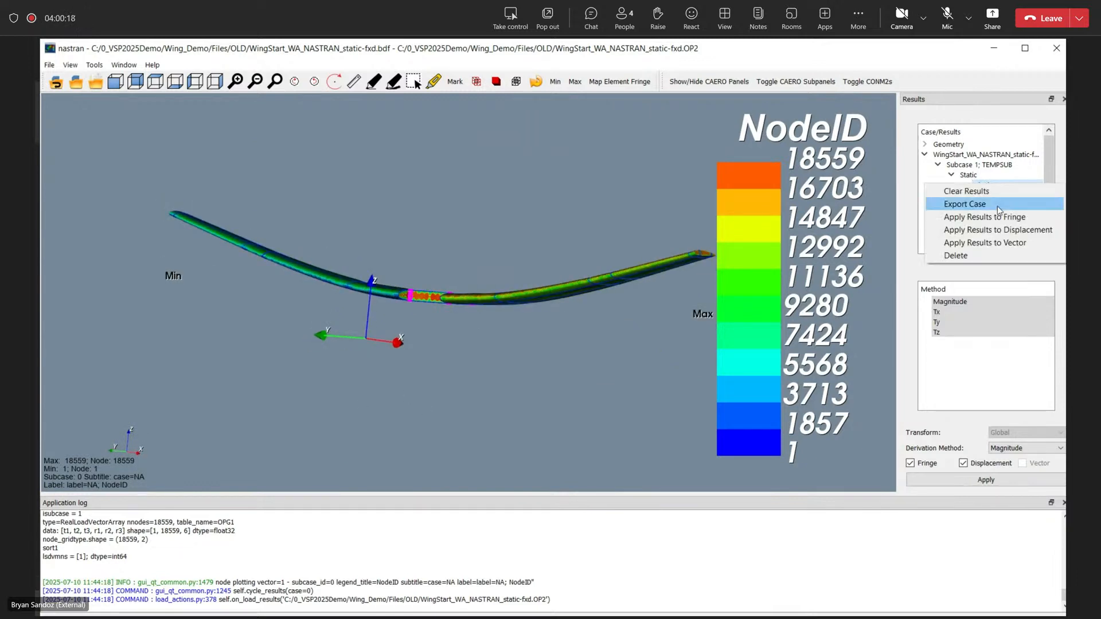
pyautogui.click(998, 217)
pyautogui.moveTo(565, 273); pyautogui.dragTo(513, 298)
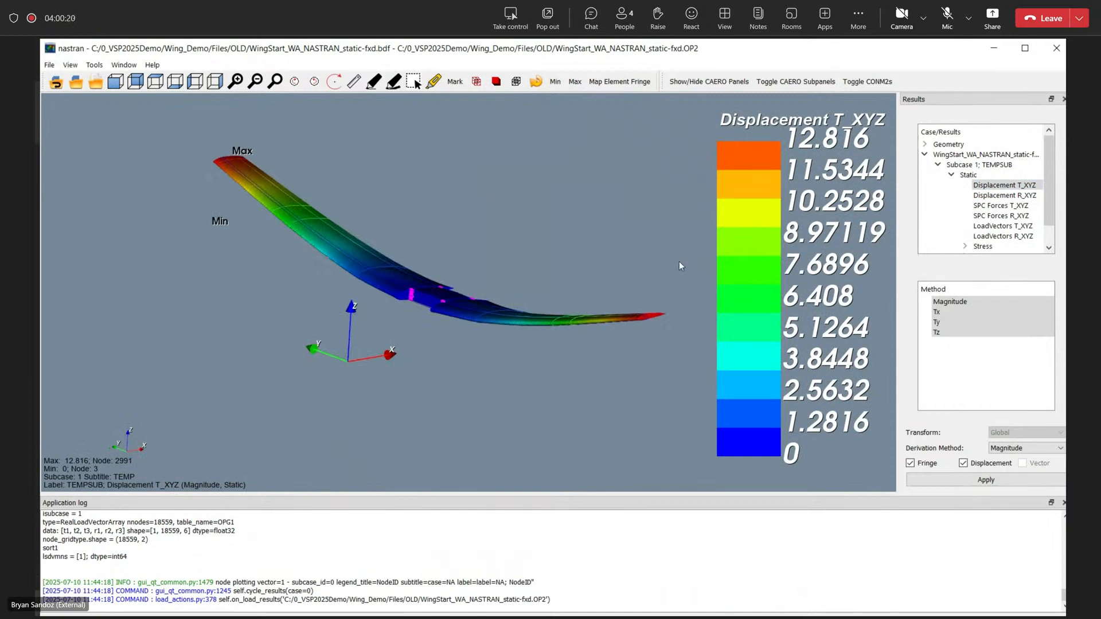
pyautogui.moveTo(590, 292); pyautogui.dragTo(593, 356)
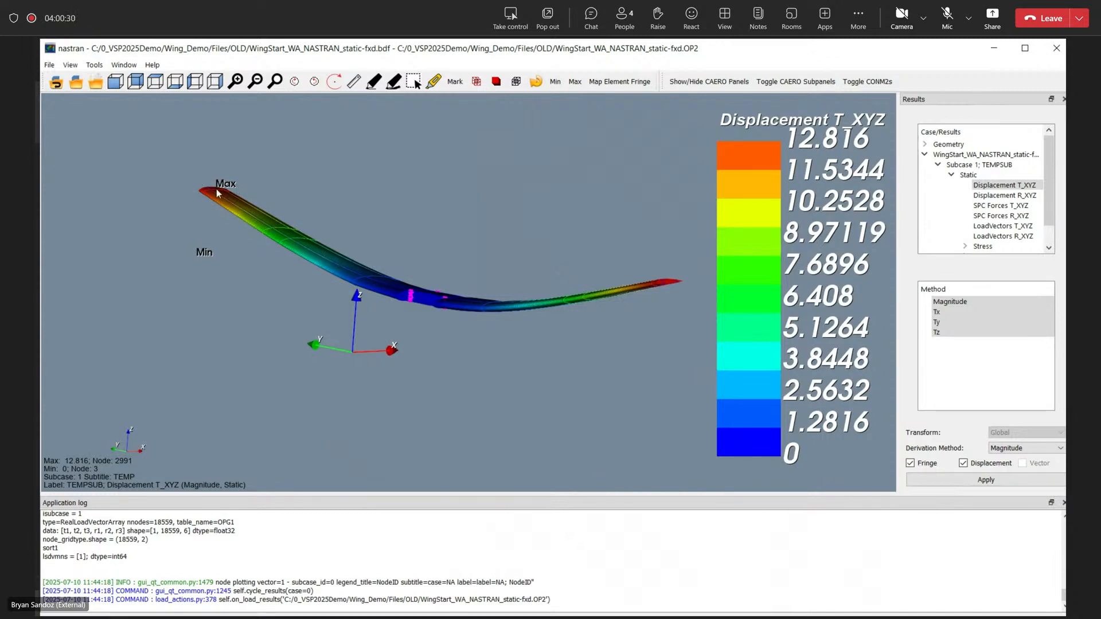
pyautogui.moveTo(311, 295); pyautogui.dragTo(256, 335)
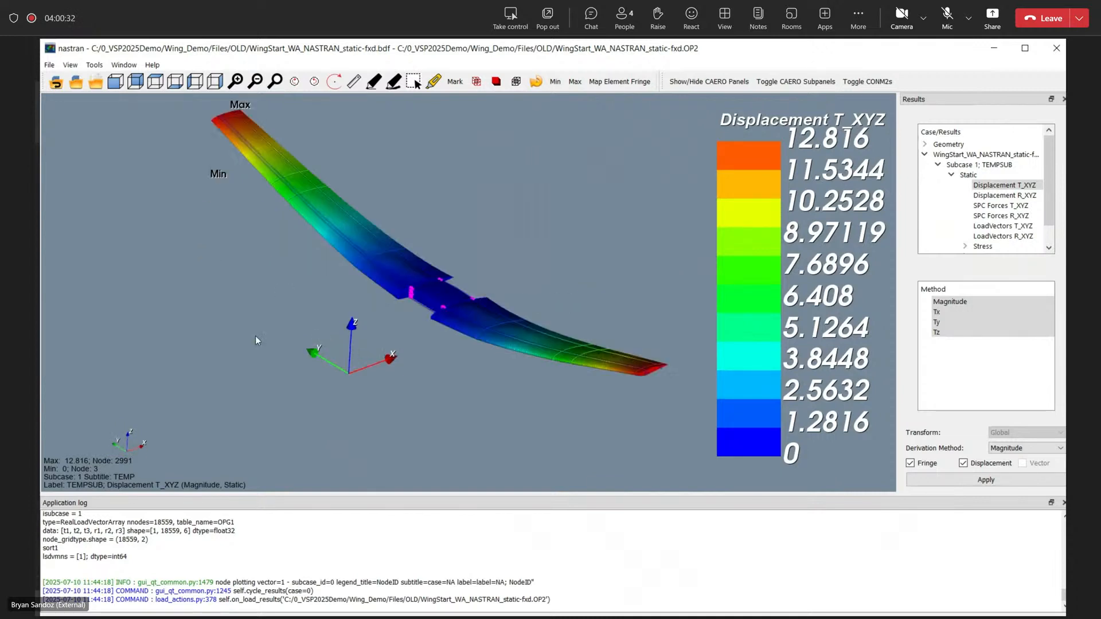
# - Apply the Max Principal plate strain result as the fringe on the deformed wing and view the centre section
pyautogui.click(965, 246)
pyautogui.scroll(-2, 969, 244)
pyautogui.click(965, 237)
pyautogui.scroll(-1, 984, 227)
pyautogui.click(979, 237)
pyautogui.scroll(-3, 985, 236)
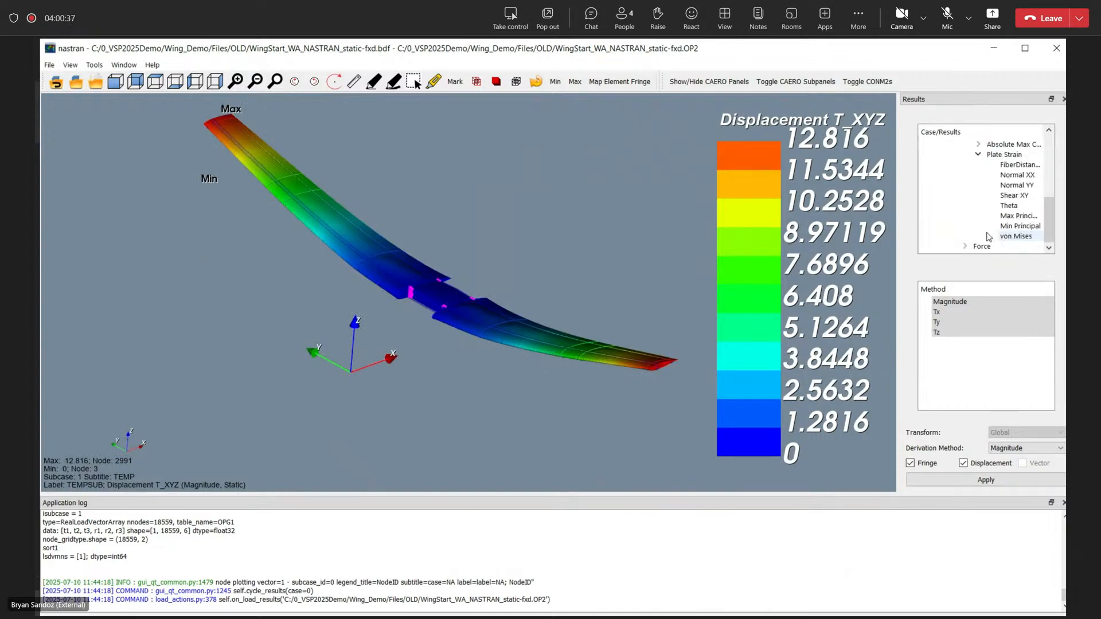
pyautogui.rightClick(1016, 215)
pyautogui.click(1009, 251)
pyautogui.moveTo(324, 263); pyautogui.dragTo(190, 196)
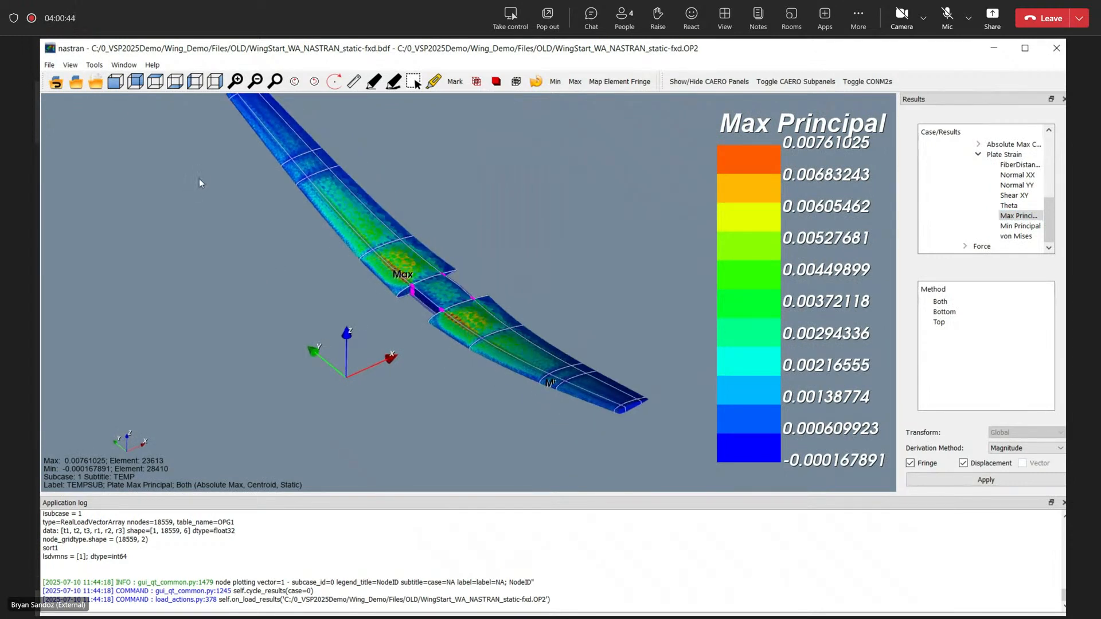
# - Apply the Bar Force Fx result as the fringe on the deformed wing
pyautogui.click(966, 247)
pyautogui.scroll(-4, 980, 232)
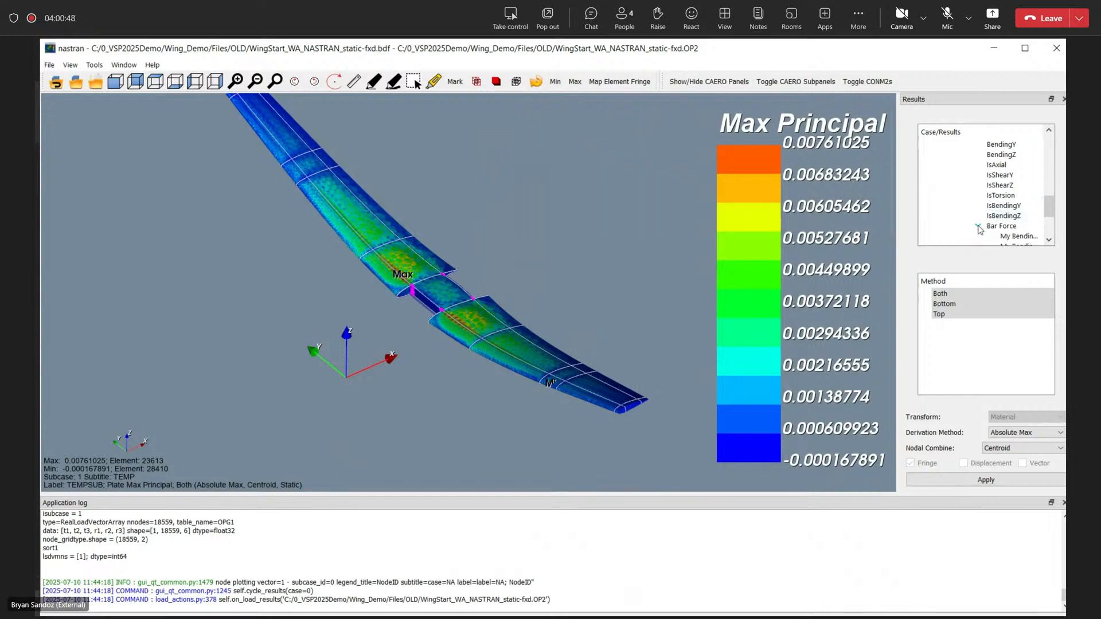
pyautogui.rightClick(1003, 215)
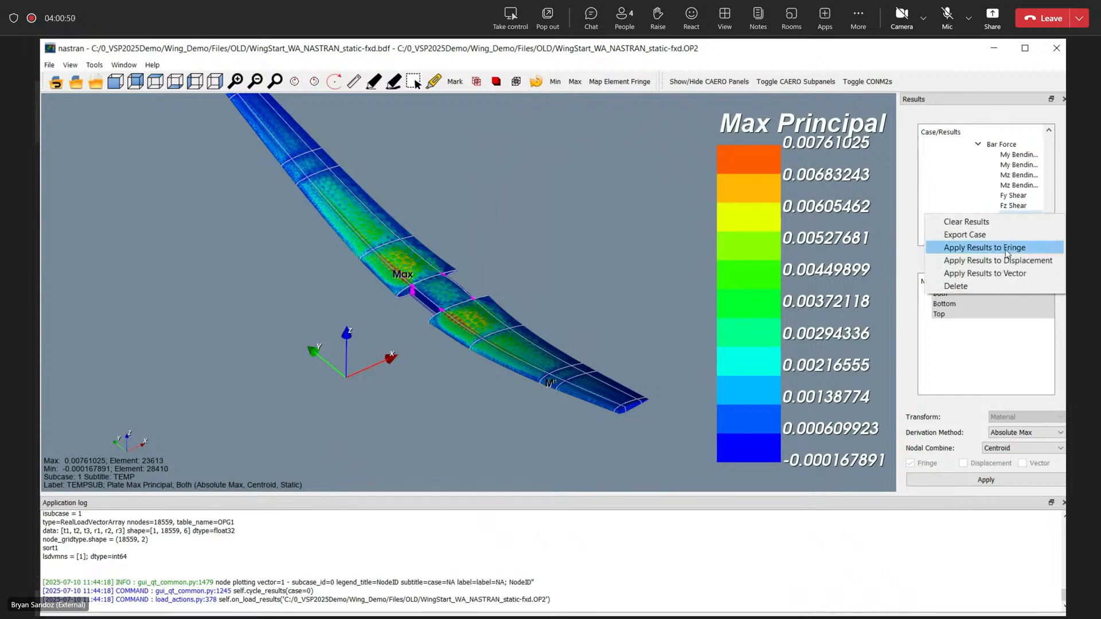
pyautogui.click(1008, 253)
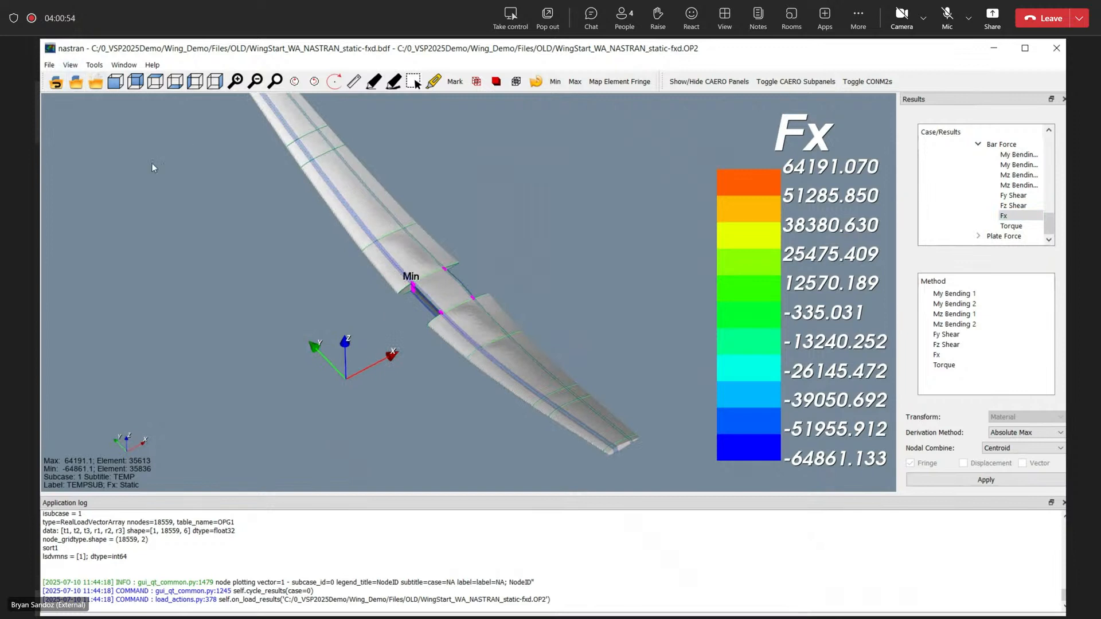
# - Hide the 3d_bars group through the geometry properties
pyautogui.hotkey('ctrl', 'e')
pyautogui.scroll(-2, 555, 297)
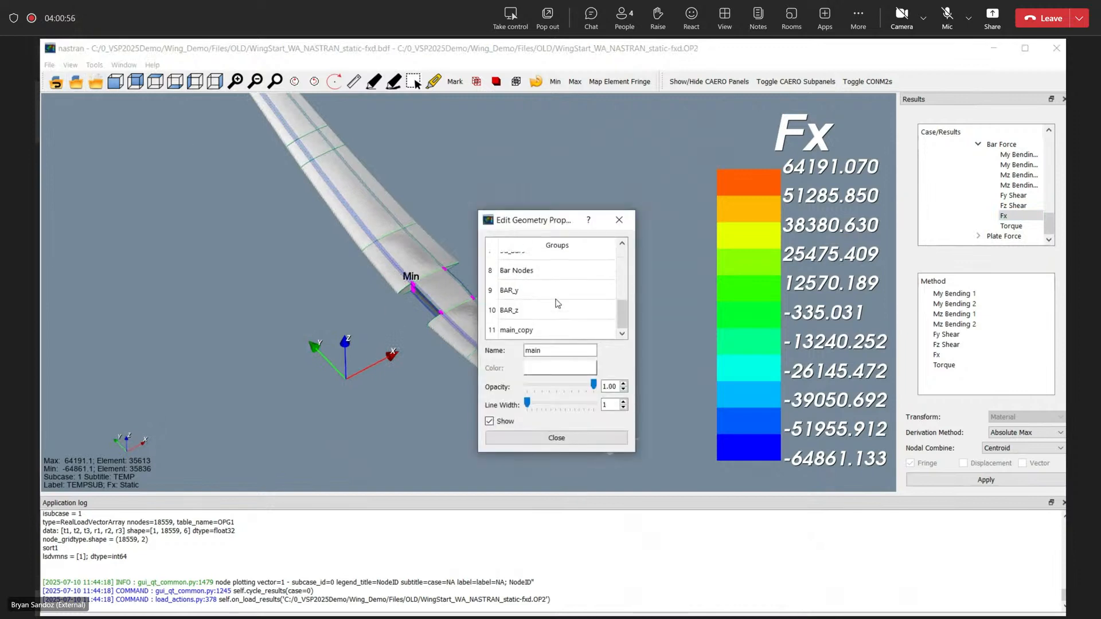
pyautogui.scroll(-1, 536, 296)
pyautogui.click(556, 269)
pyautogui.scroll(1, 551, 282)
pyautogui.click(539, 302)
pyautogui.click(490, 422)
pyautogui.click(525, 438)
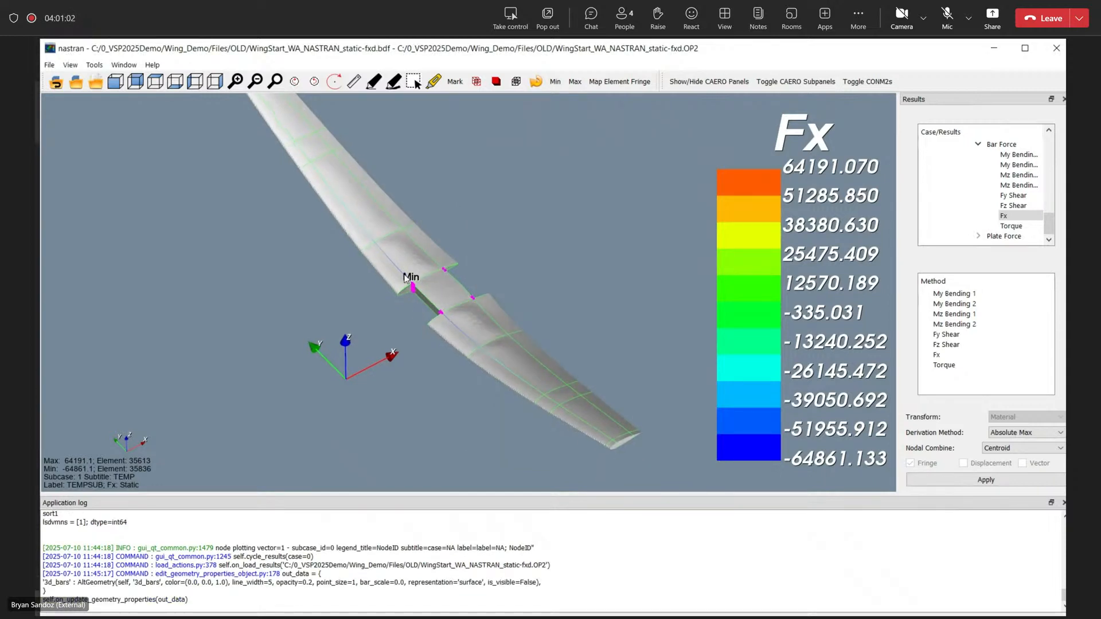
# - Examine the Fx bar force fringe along the spars around the wing's centre section from above and below
pyautogui.moveTo(397, 284); pyautogui.dragTo(459, 119)
pyautogui.scroll(6, 432, 294)
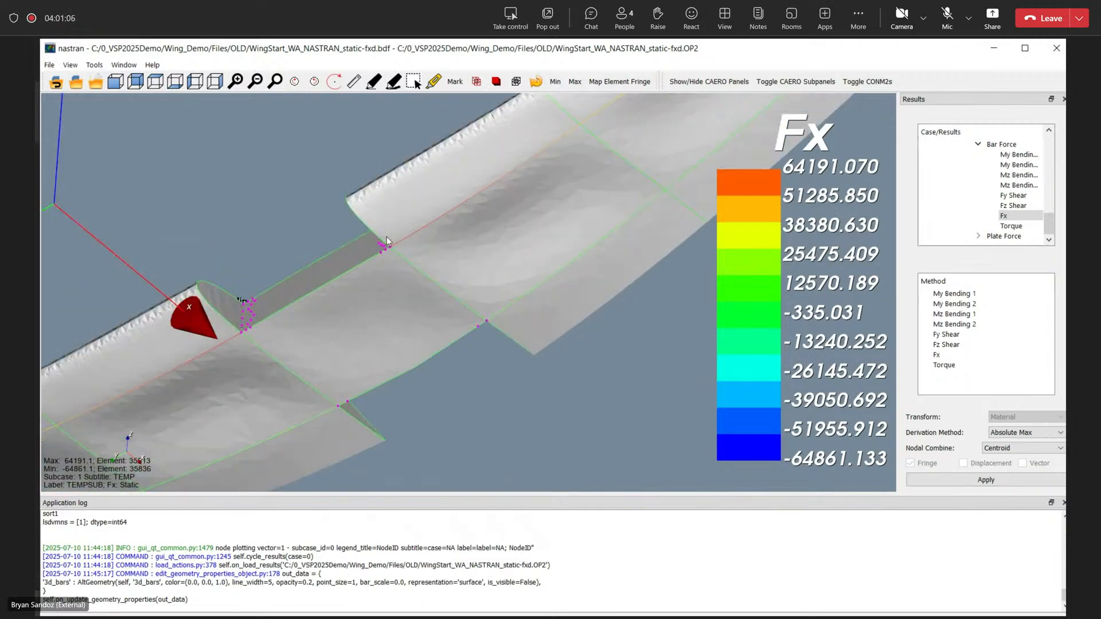
pyautogui.moveTo(430, 212); pyautogui.dragTo(428, 373)
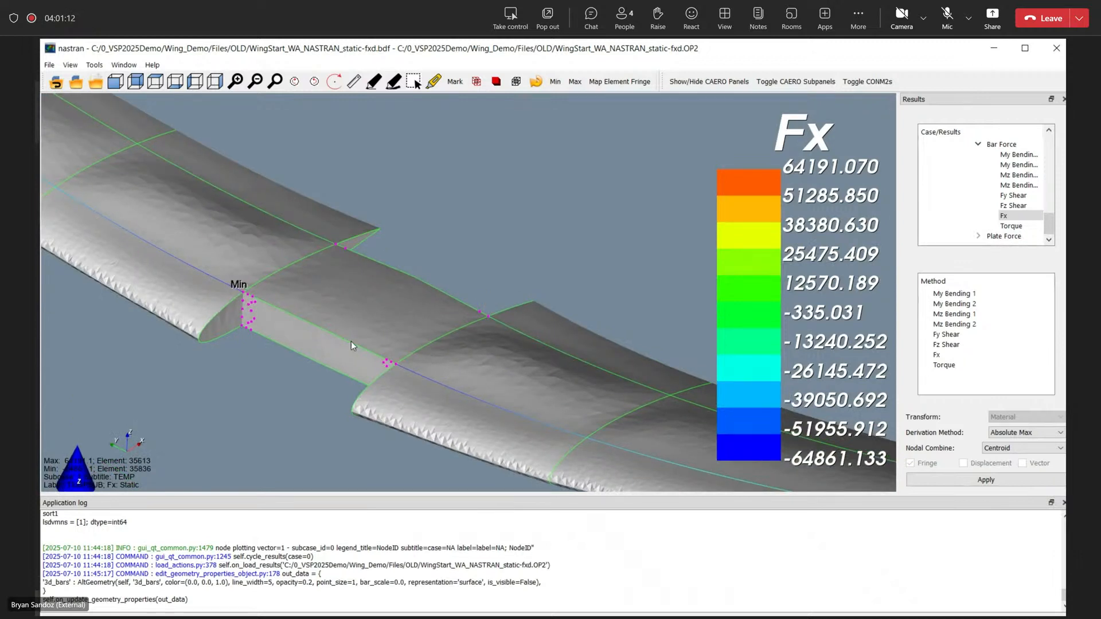
pyautogui.scroll(-5, 351, 342)
pyautogui.moveTo(340, 288); pyautogui.dragTo(491, 281)
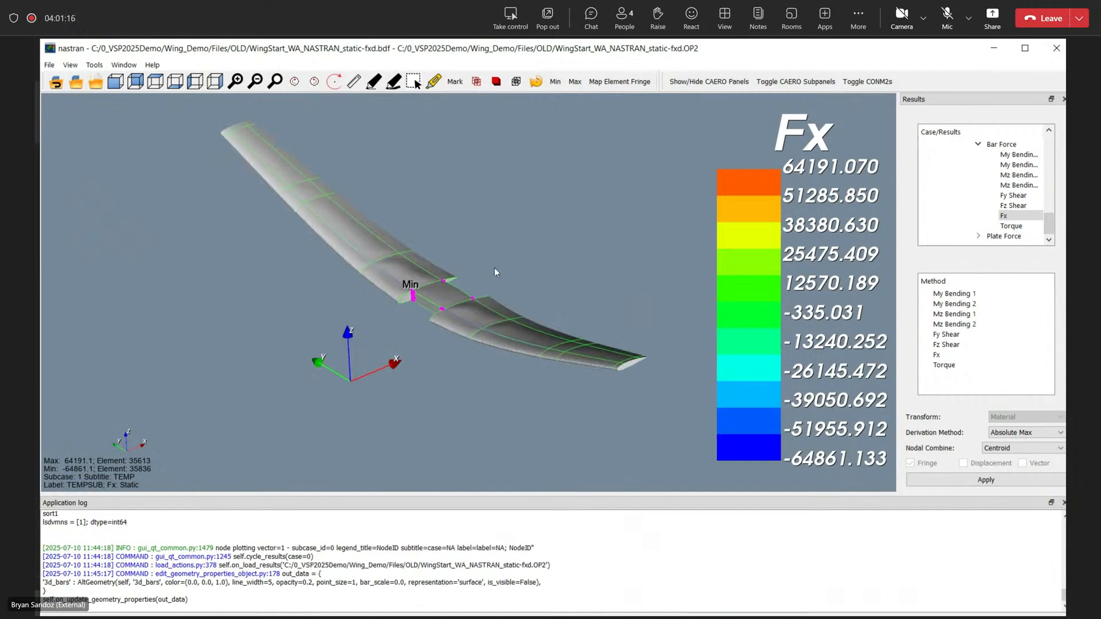
# - Open WingStart_WA_NASTRAN_static-fxd.F06 from the OLD folder in Notepad++ and view its case control header
pyautogui.press('super')
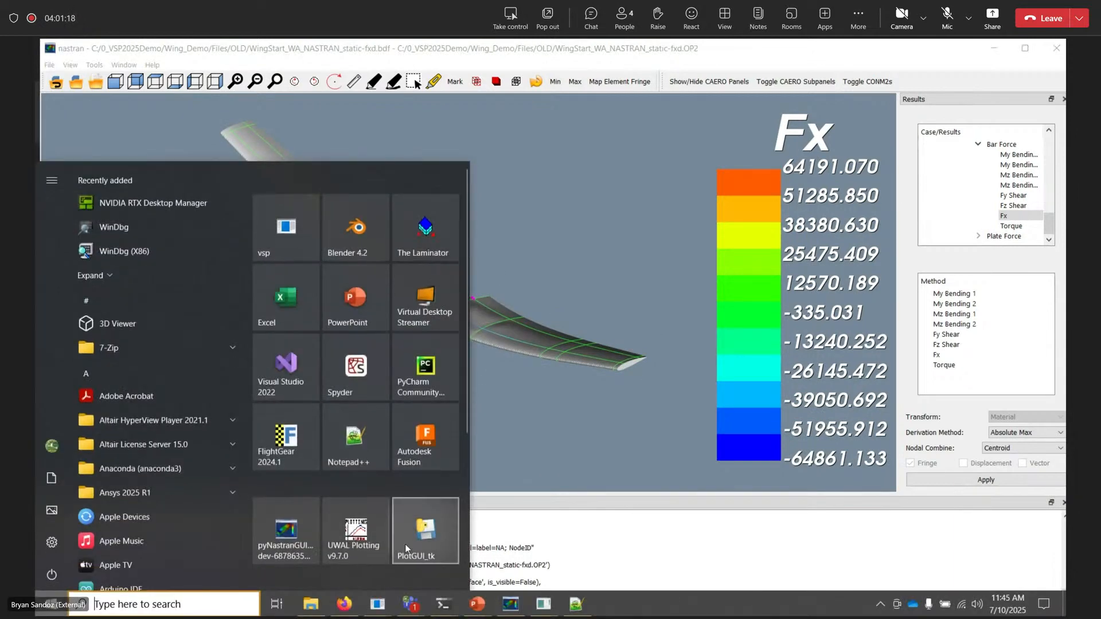
pyautogui.click(309, 605)
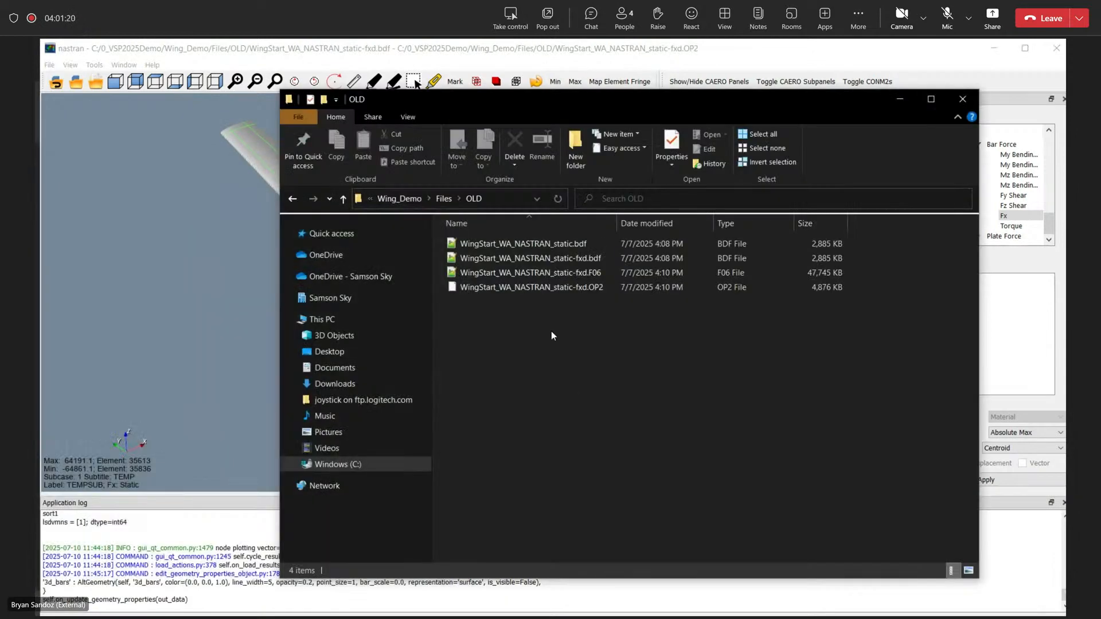
pyautogui.doubleClick(583, 275)
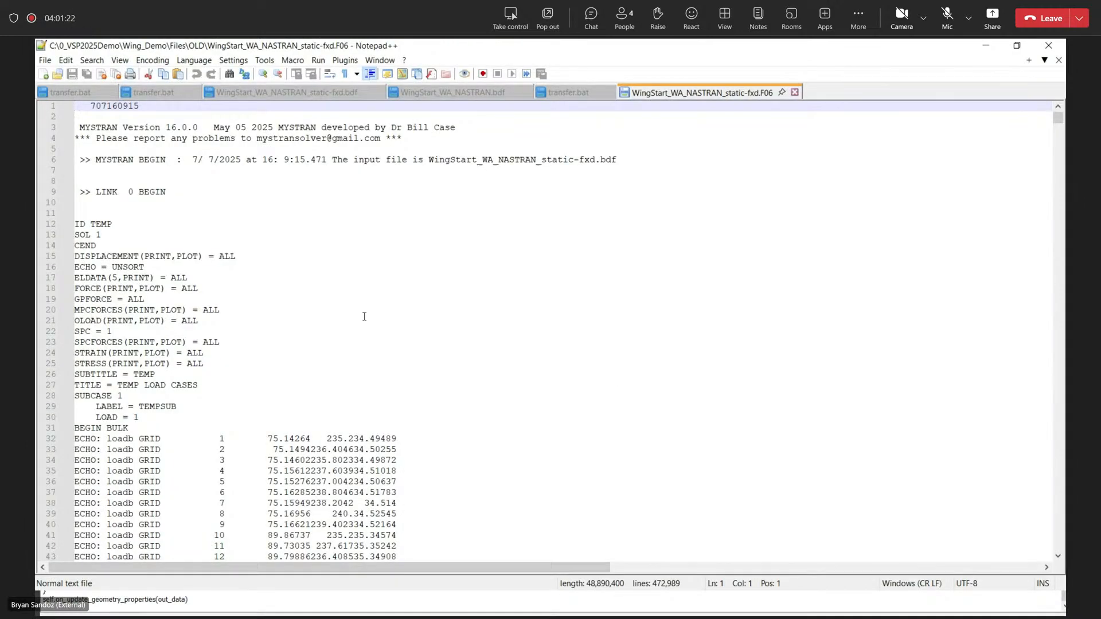
pyautogui.click(364, 316)
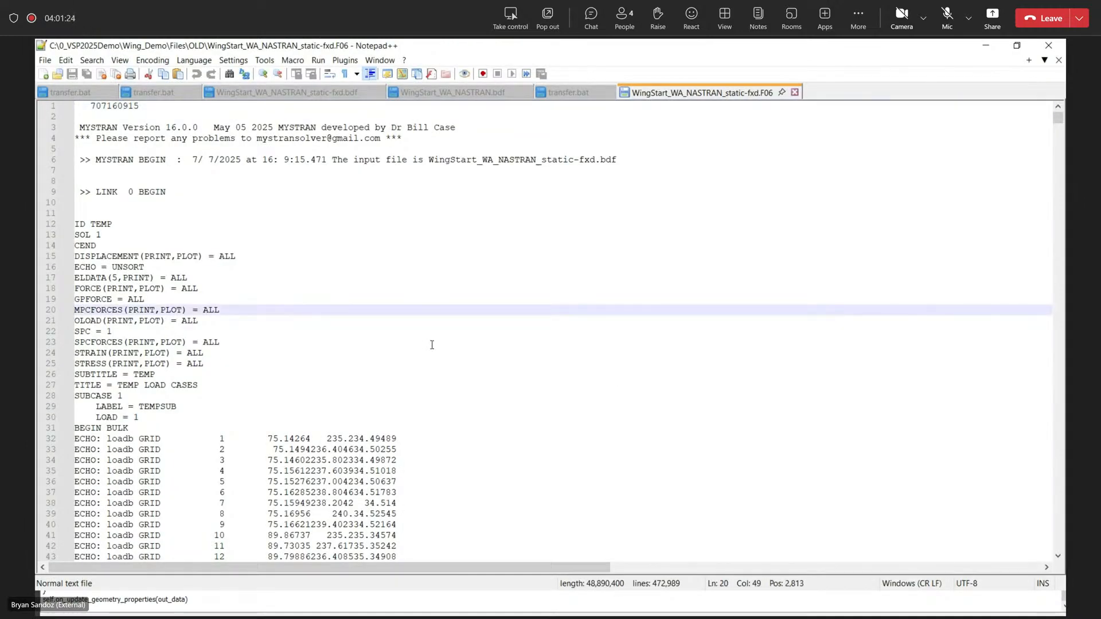
pyautogui.moveTo(1060, 120)
pyautogui.mouseDown()
pyautogui.moveTo(1060, 208)
pyautogui.moveTo(1062, 109)
pyautogui.mouseUp()
pyautogui.click(440, 246)
# - Search the F06 file for "SPC Forces"
pyautogui.hotkey('ctrl', 'f')
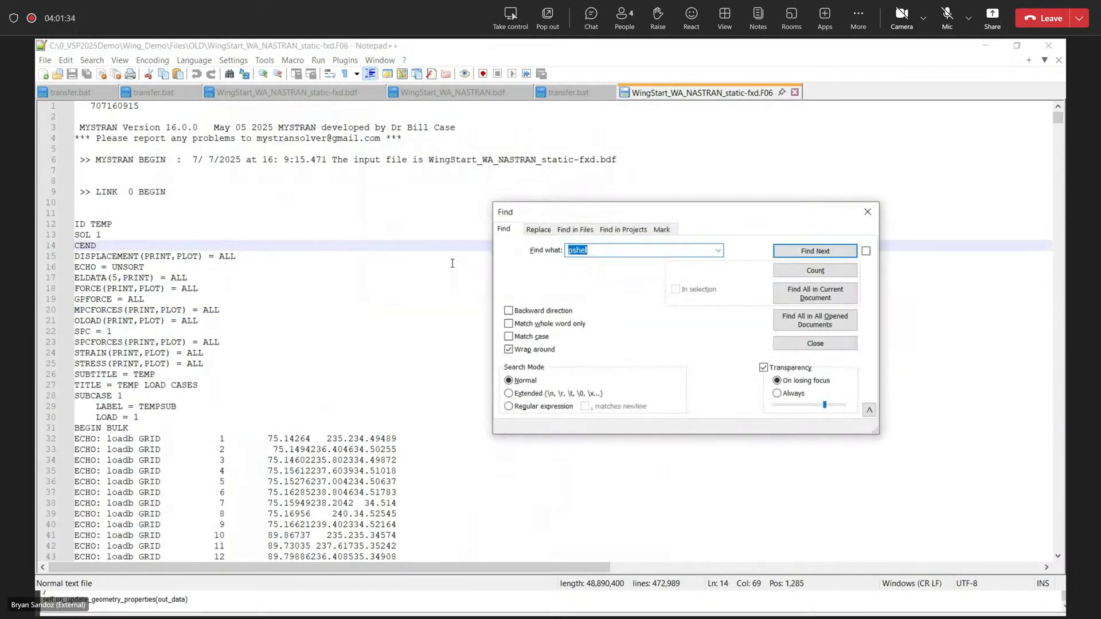
pyautogui.write('SPC Forces')
pyautogui.press('Return')
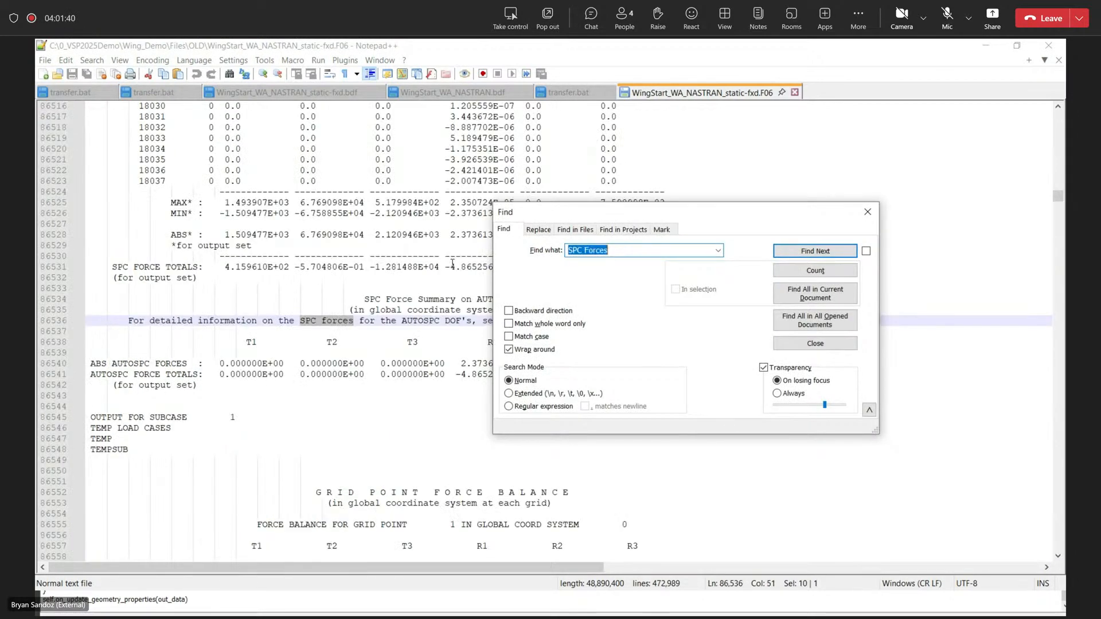
pyautogui.click(868, 213)
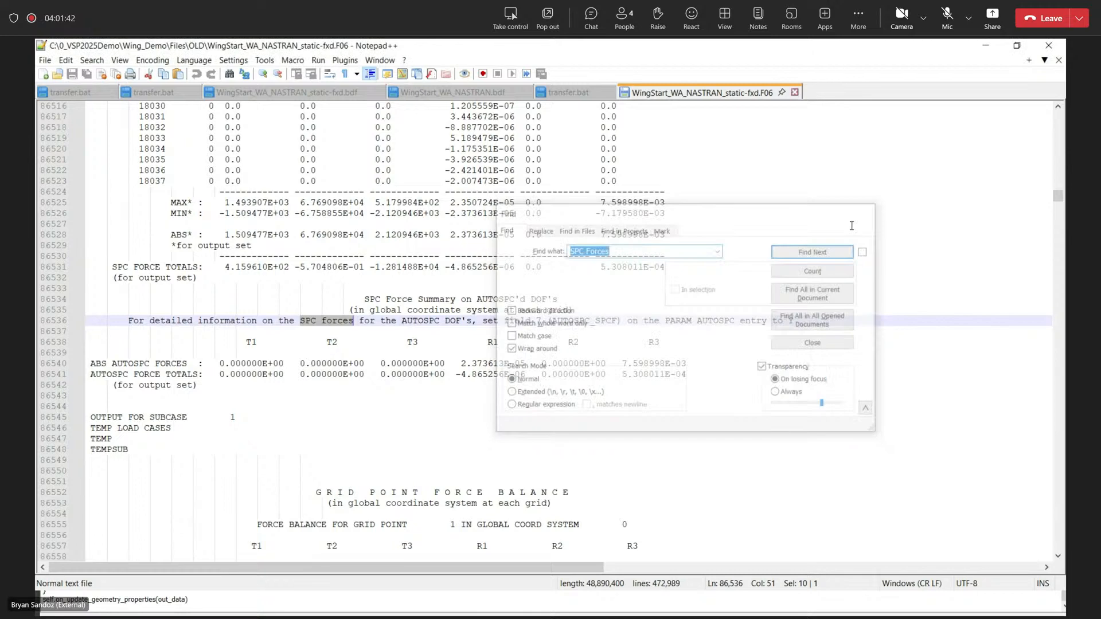
# - Highlight the SPC FORCE TOTALS row and examine its T3 total together with the max and min rows above it
pyautogui.scroll(-1, 278, 347)
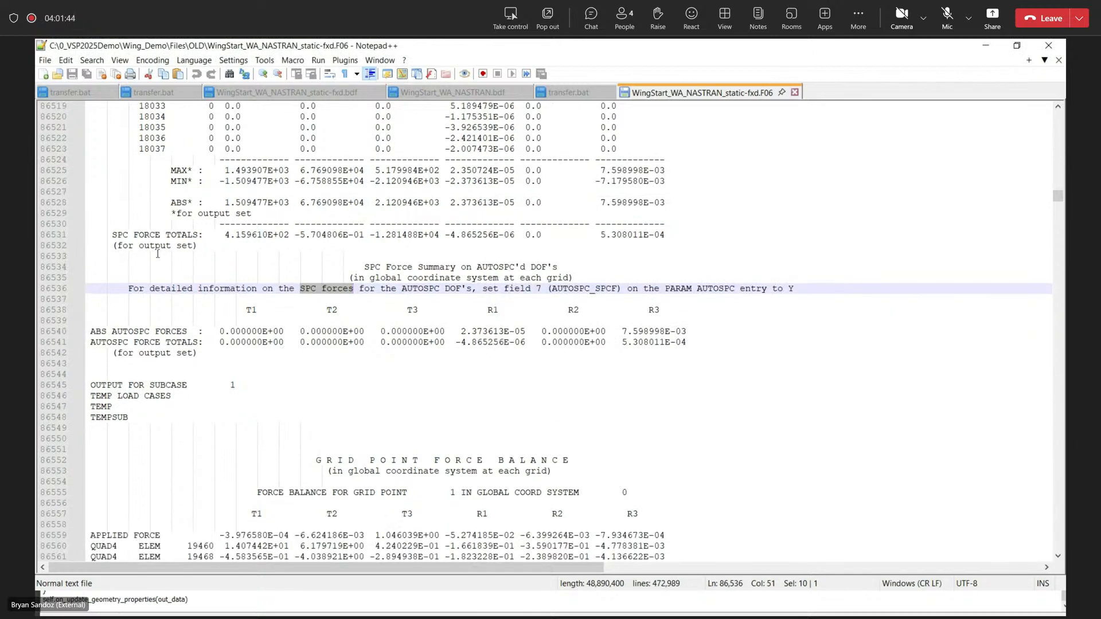
pyautogui.moveTo(110, 233); pyautogui.dragTo(665, 234)
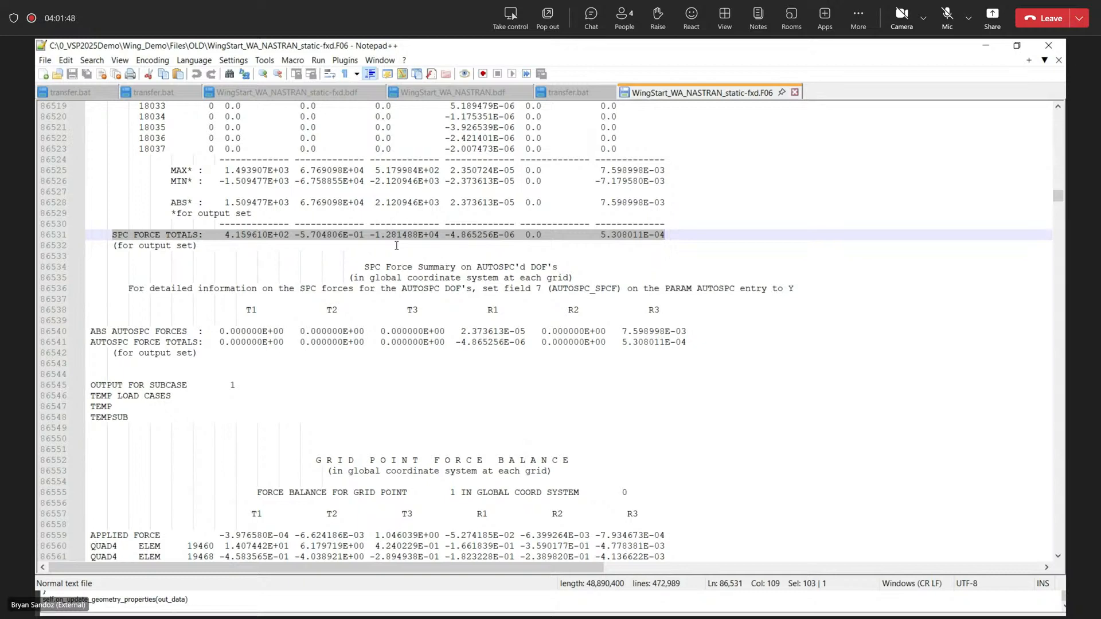
pyautogui.scroll(10, 361, 273)
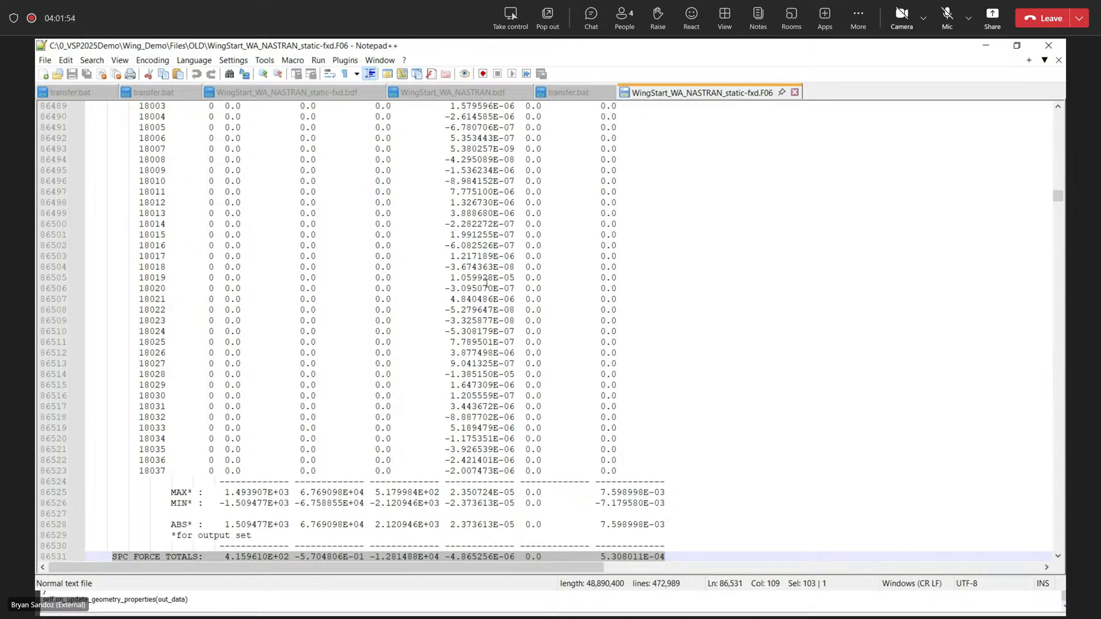
pyautogui.scroll(-3, 390, 346)
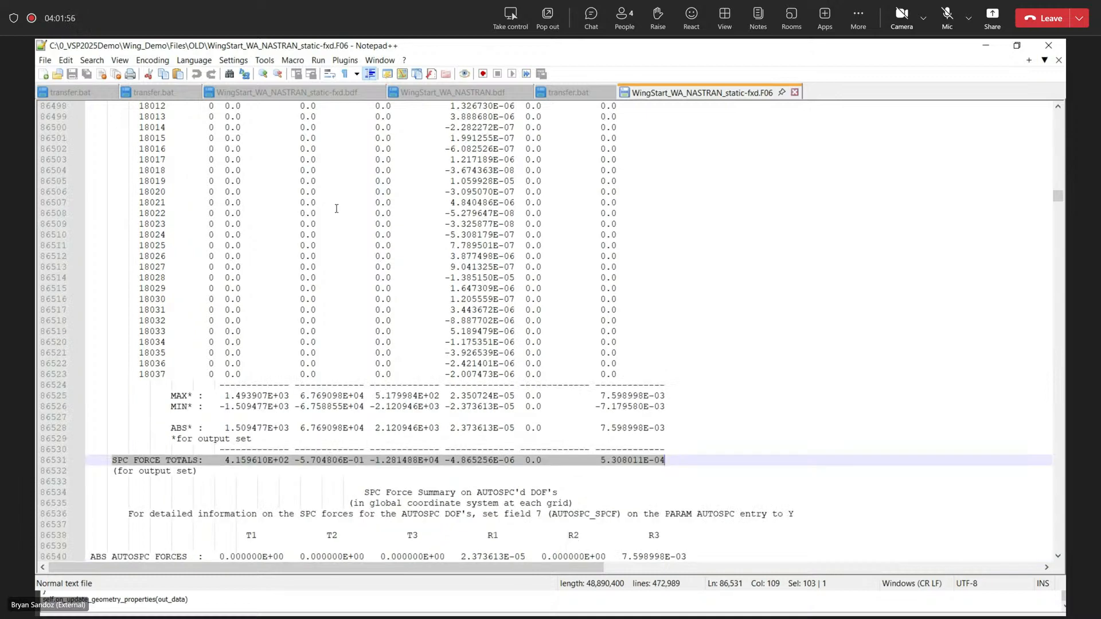
pyautogui.scroll(-2, 322, 435)
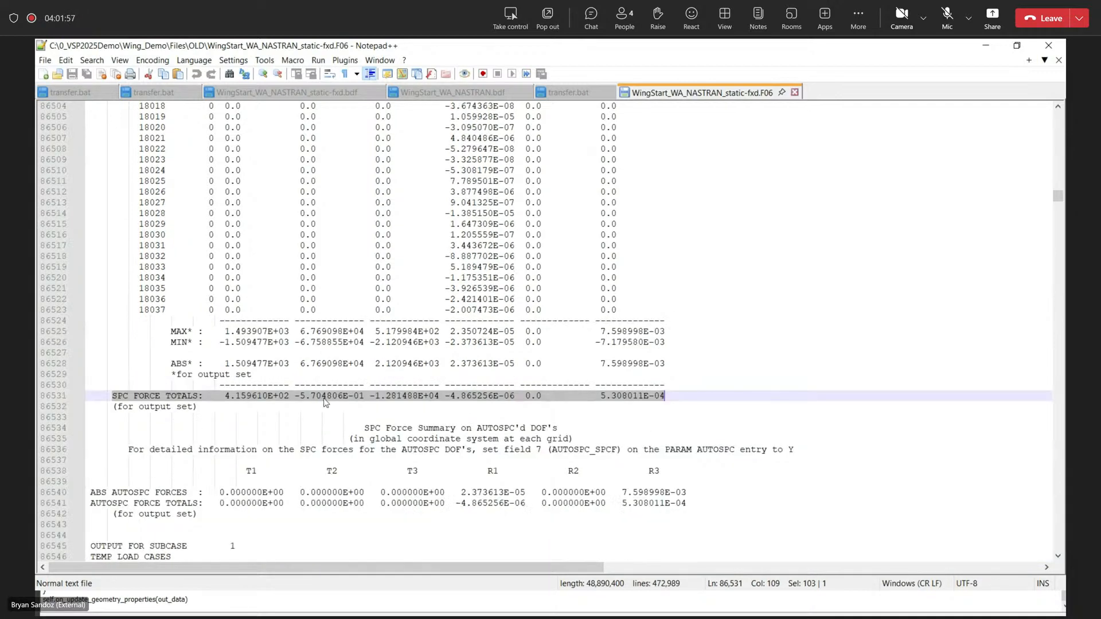
pyautogui.click(372, 397)
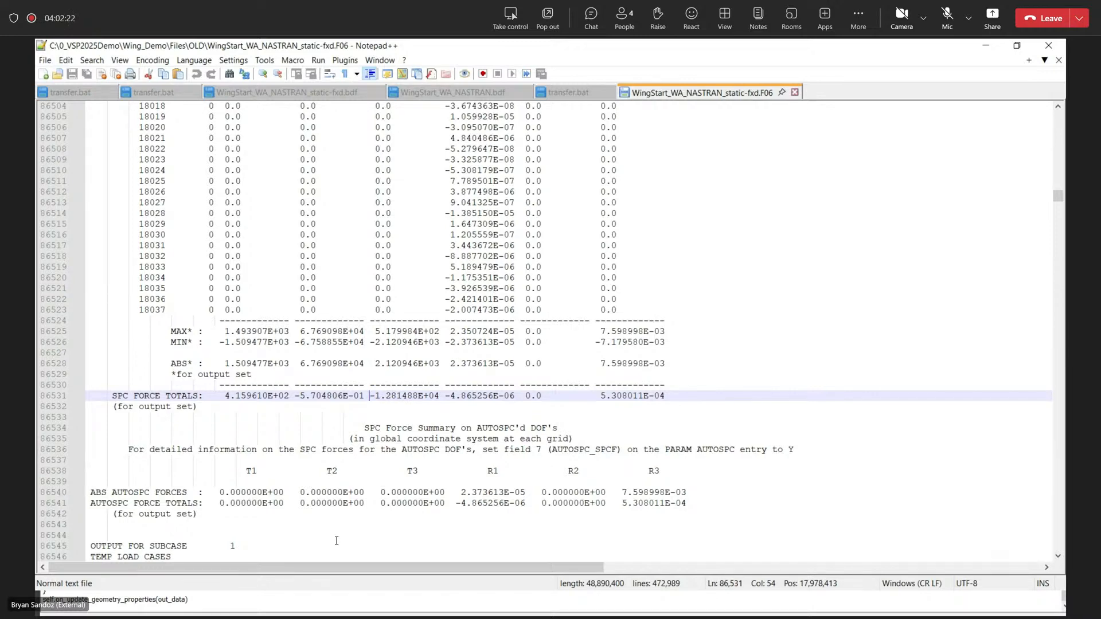
# - Multiply 2600 by 3.8 in Calculator to get the expected load, and close Calculator
pyautogui.press('super')
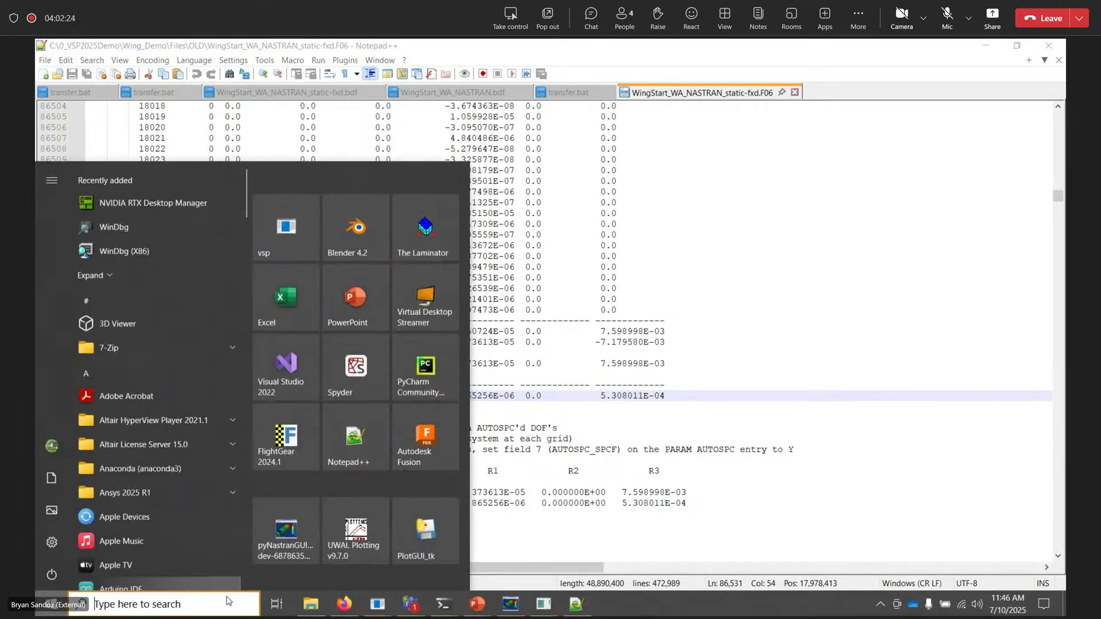
pyautogui.write('calc')
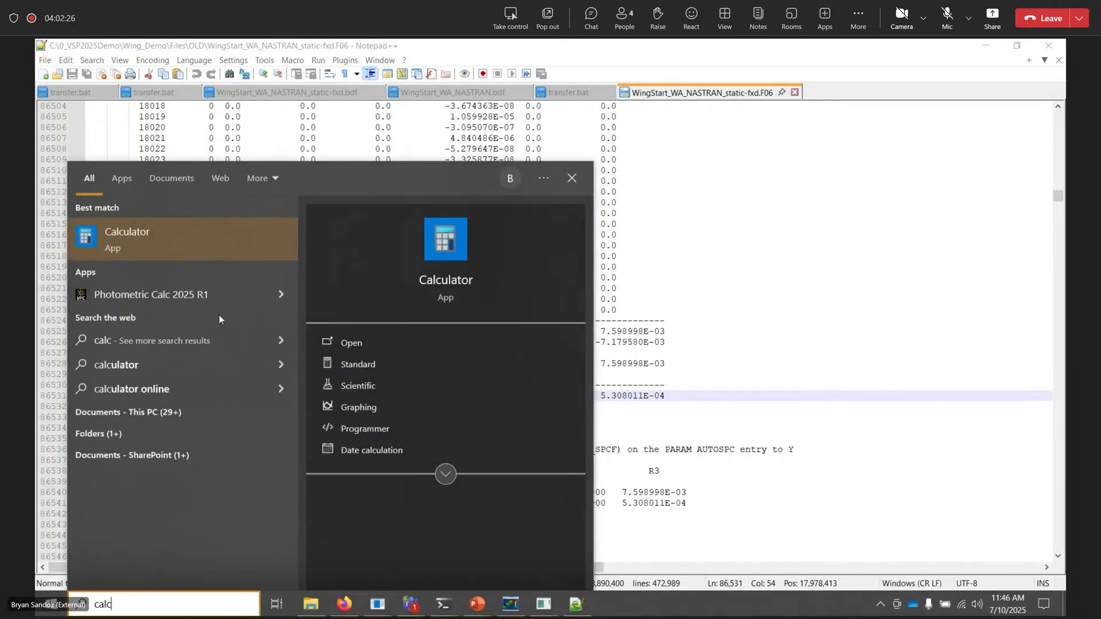
pyautogui.click(220, 244)
pyautogui.write('26')
pyautogui.doubleClick(164, 376)
pyautogui.click(242, 275)
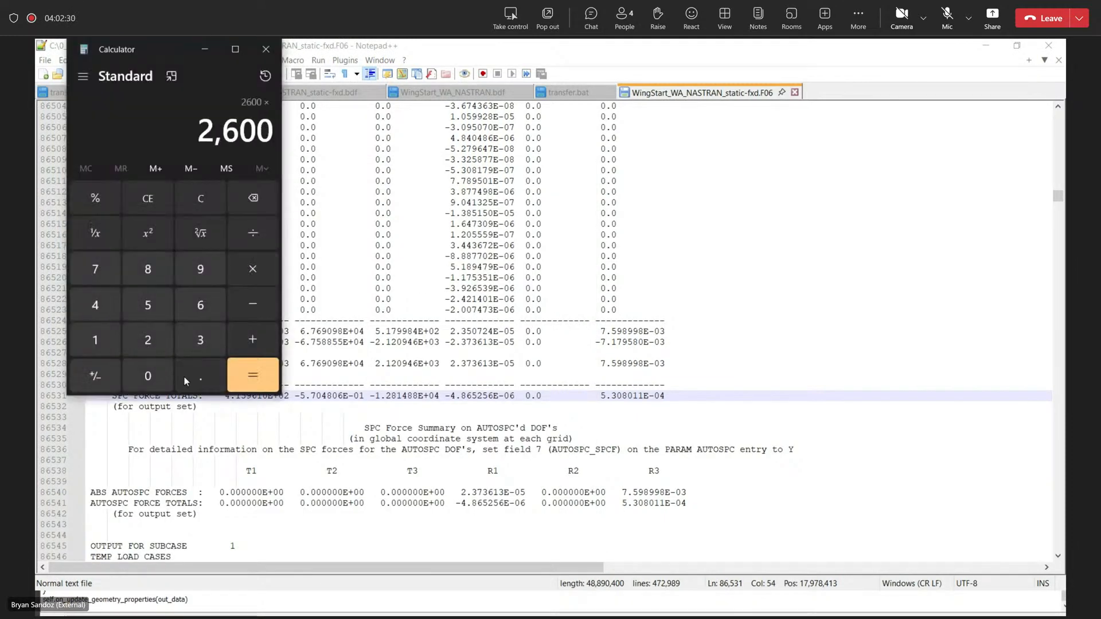
pyautogui.click(201, 340)
pyautogui.click(200, 376)
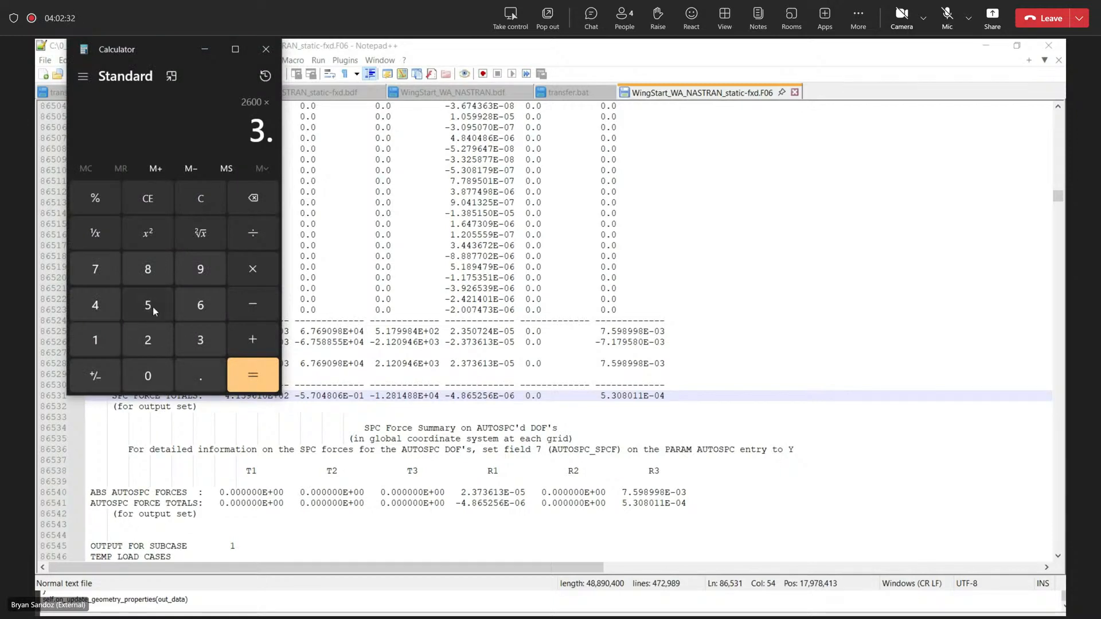
pyautogui.click(150, 271)
pyautogui.click(250, 373)
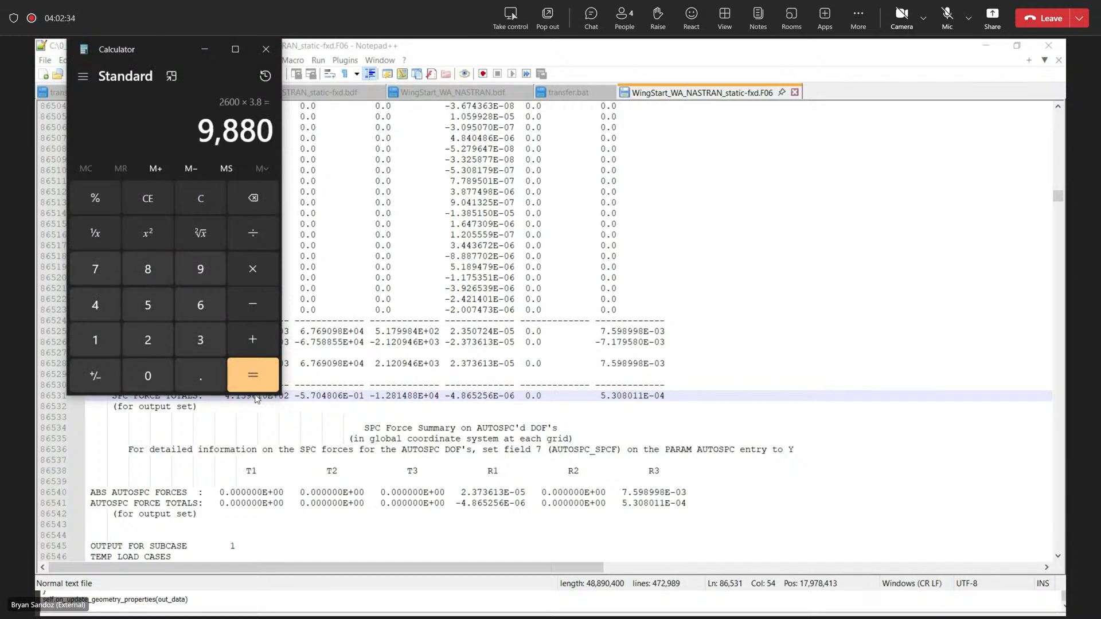
pyautogui.click(267, 50)
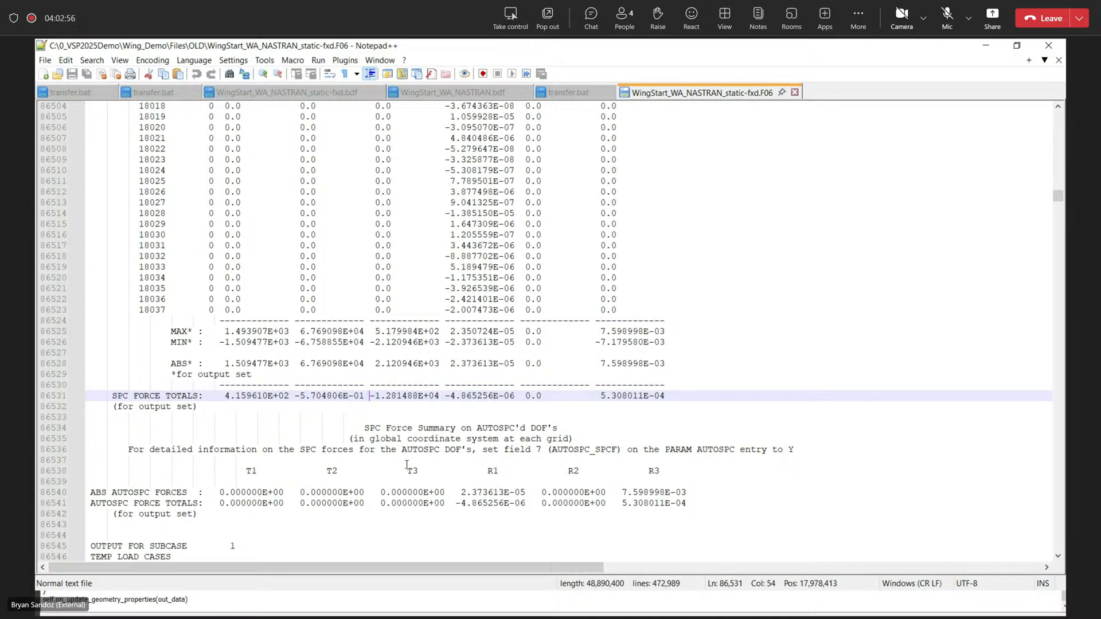
# - Minimize the F06 text file and switch back to the pyNastranGUI window showing the Fx fringe on the wing
pyautogui.press('super')
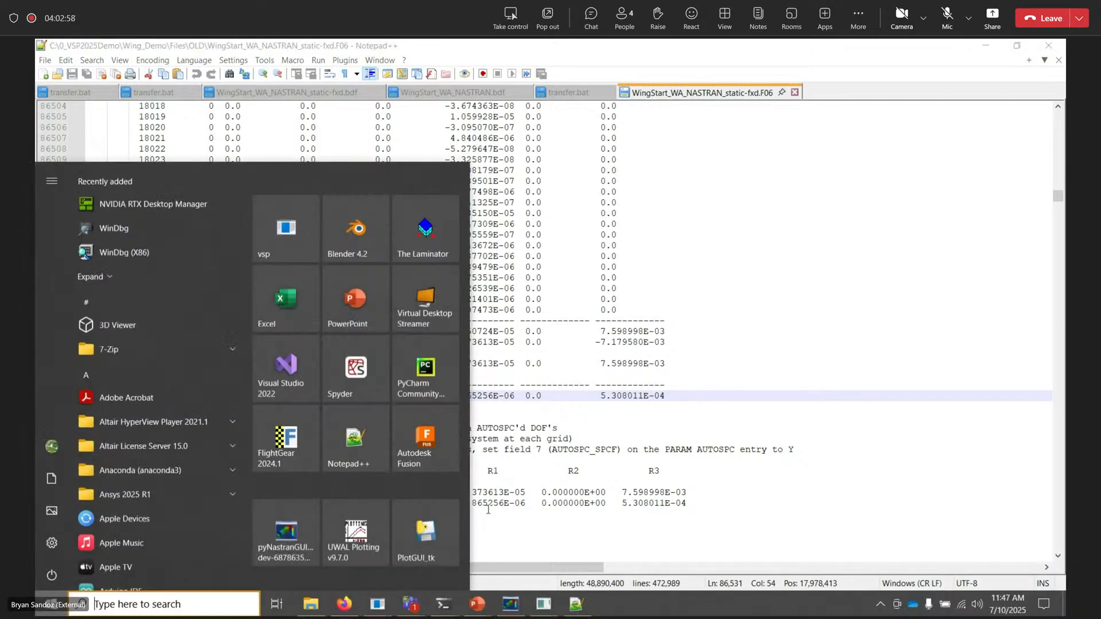
pyautogui.click(511, 604)
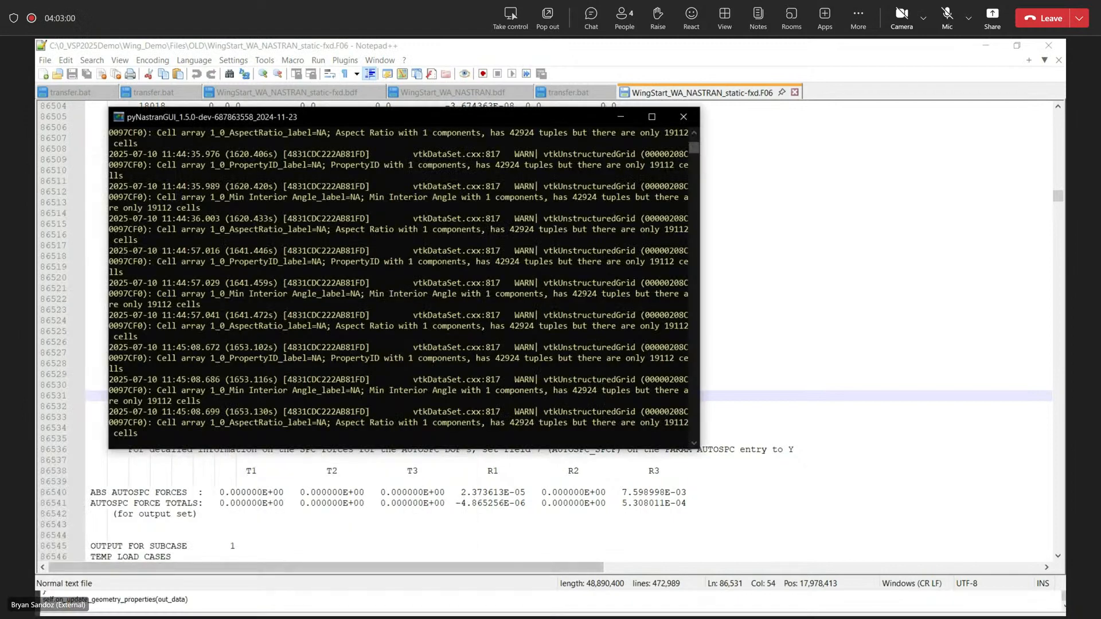
pyautogui.press('super')
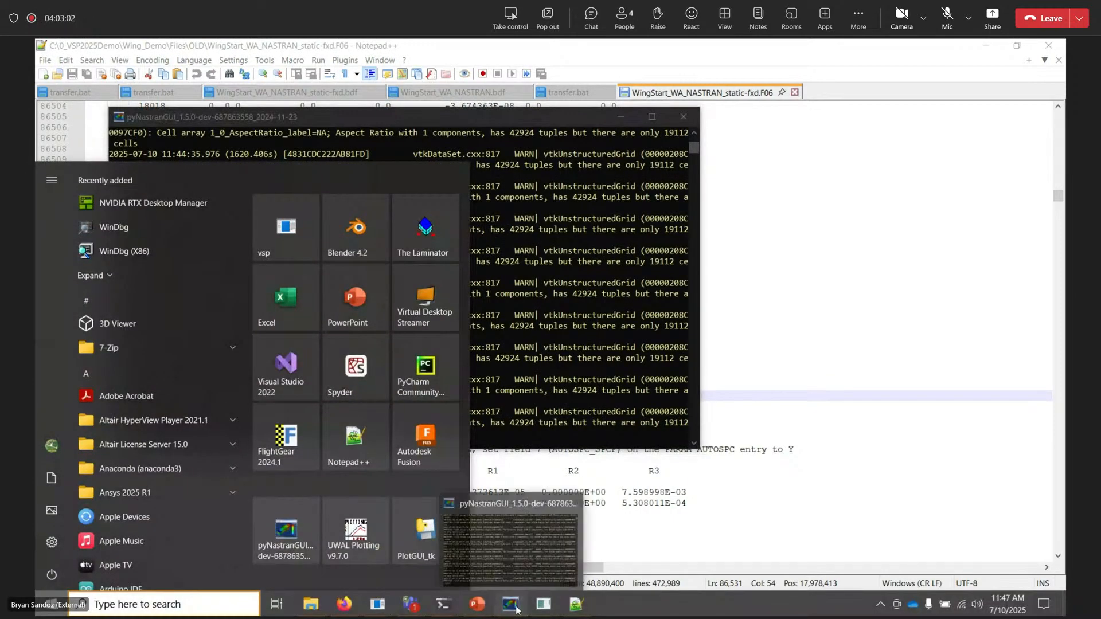
pyautogui.click(511, 604)
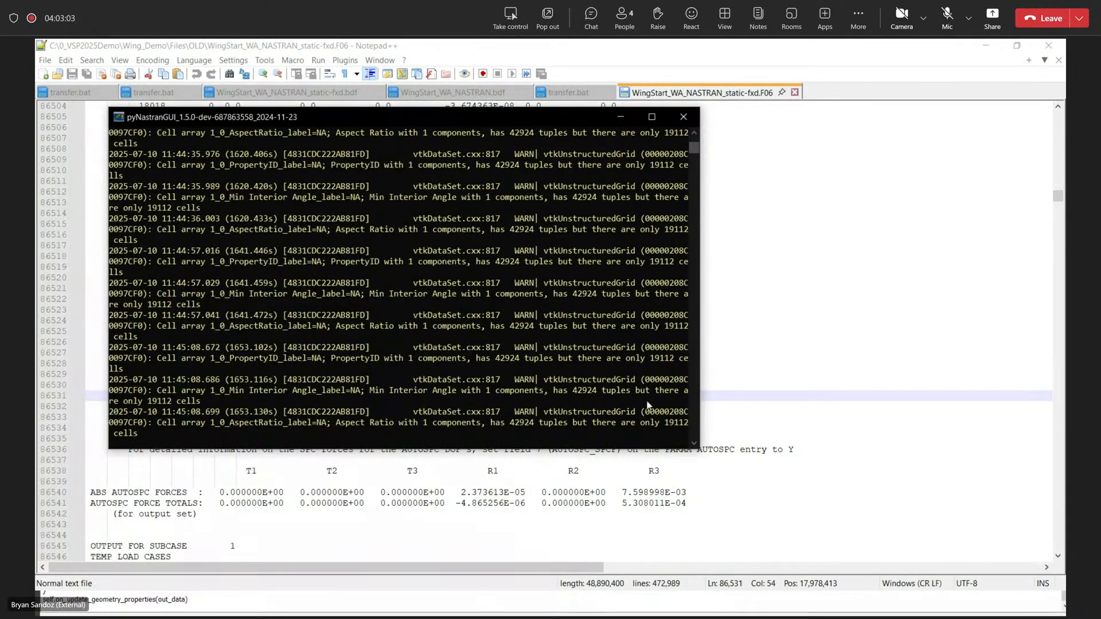
pyautogui.click(810, 148)
pyautogui.click(981, 46)
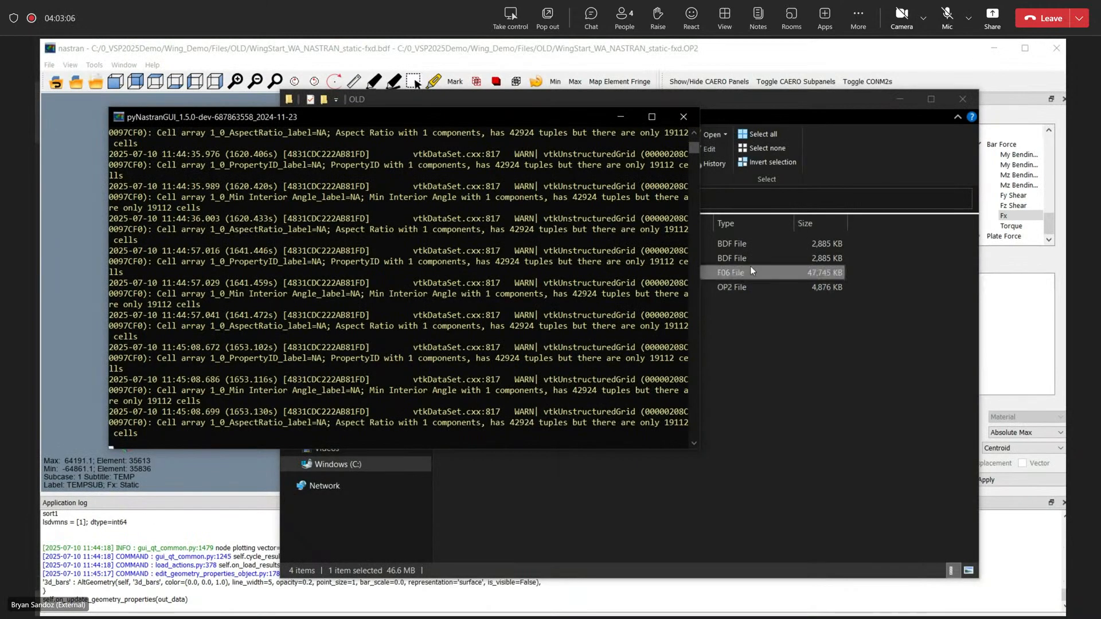
pyautogui.click(327, 63)
pyautogui.moveTo(475, 337); pyautogui.dragTo(487, 346)
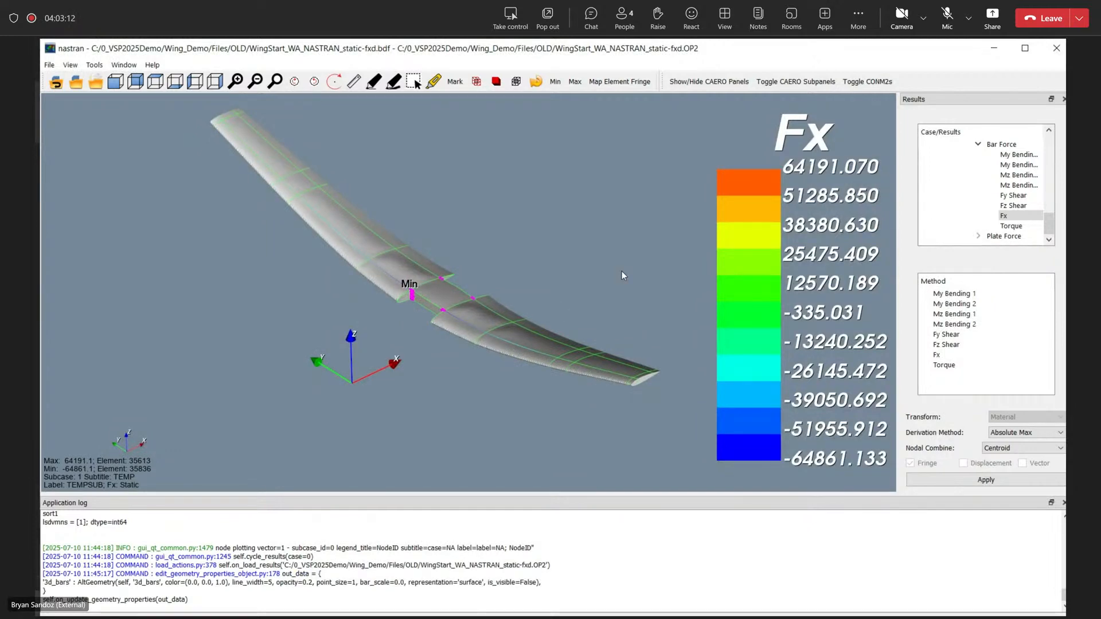
# - Switch to the OpenVSP window with WingStart.vsp3 and its Aero Structure Coupled Analysis dialog
pyautogui.press('super')
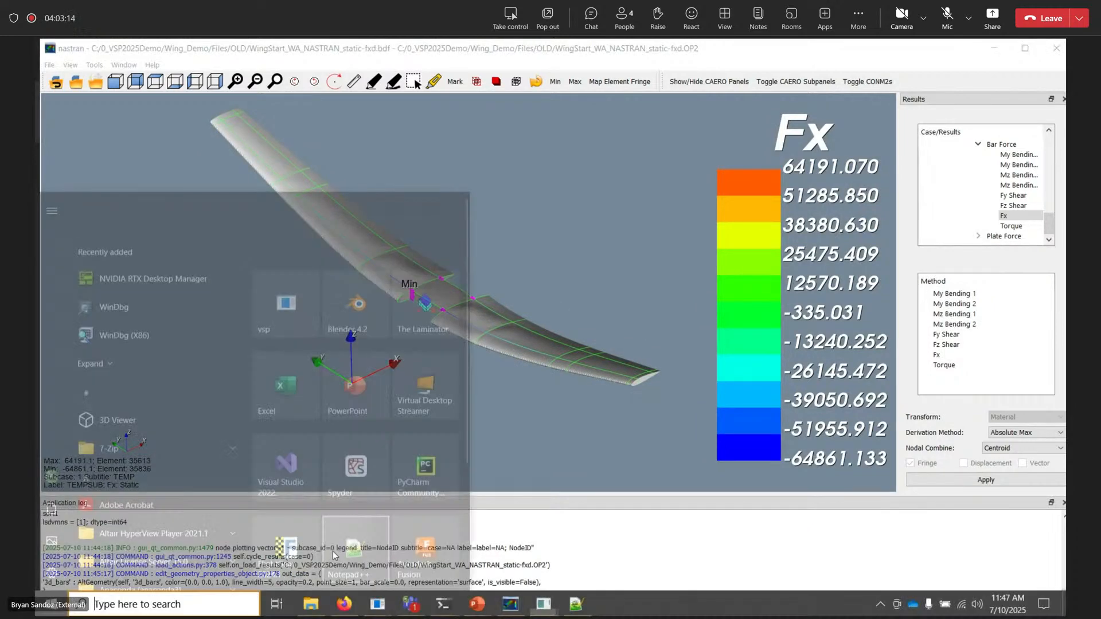
pyautogui.moveTo(378, 604)
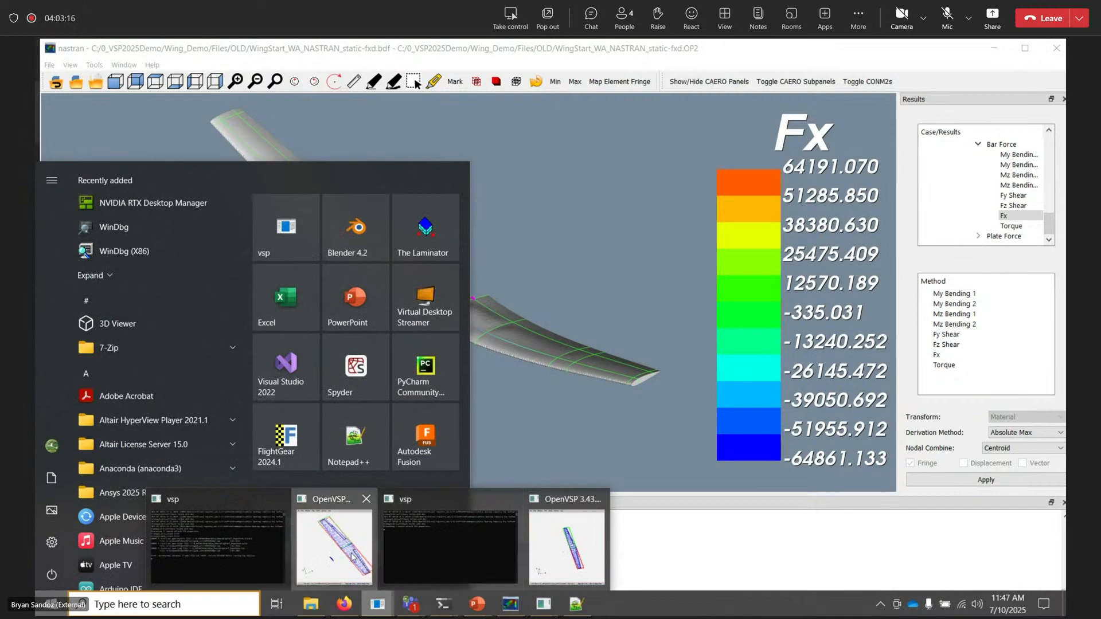
pyautogui.click(361, 565)
pyautogui.moveTo(350, 241); pyautogui.dragTo(470, 386)
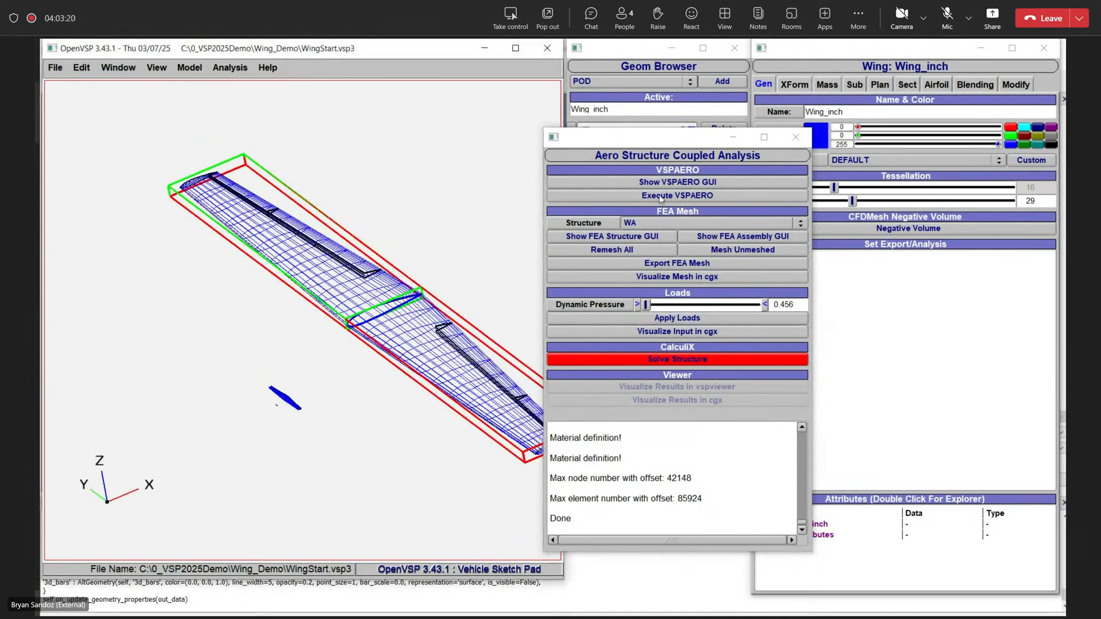
# - Examine the MSCap beam property in the wing's FEA structure, close that window and look back through the coupled analysis log
pyautogui.click(640, 237)
pyautogui.click(835, 99)
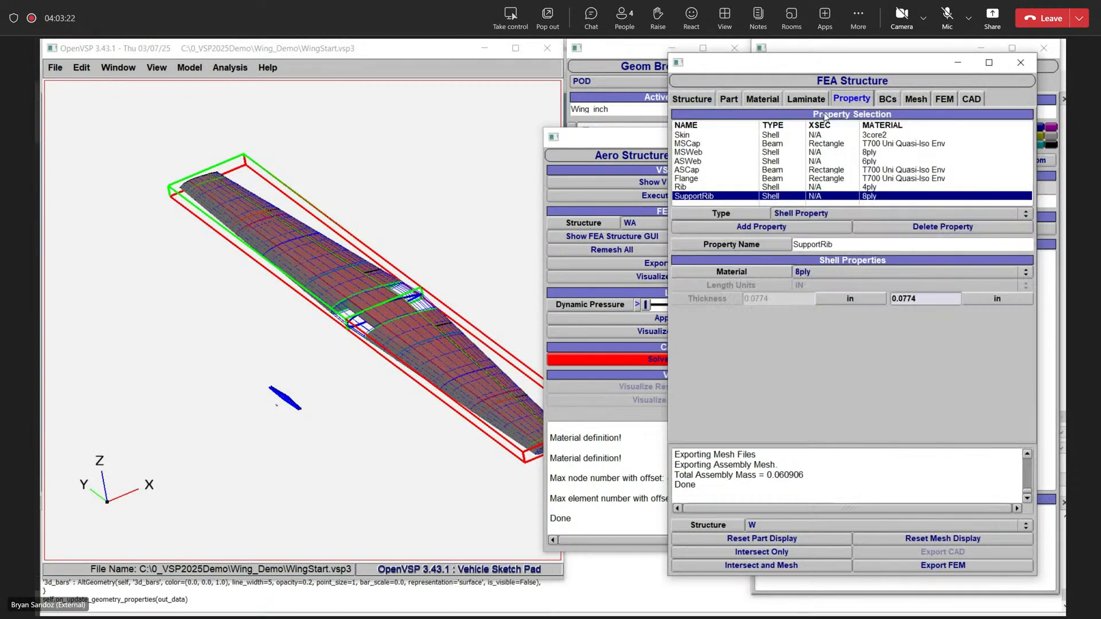
pyautogui.click(694, 144)
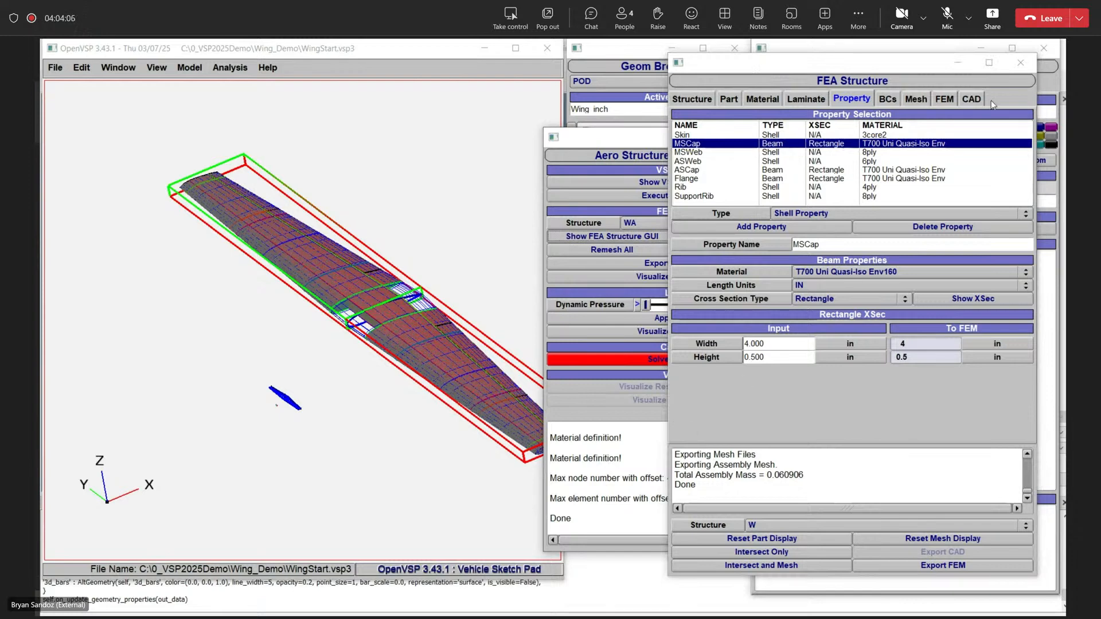
pyautogui.click(1020, 63)
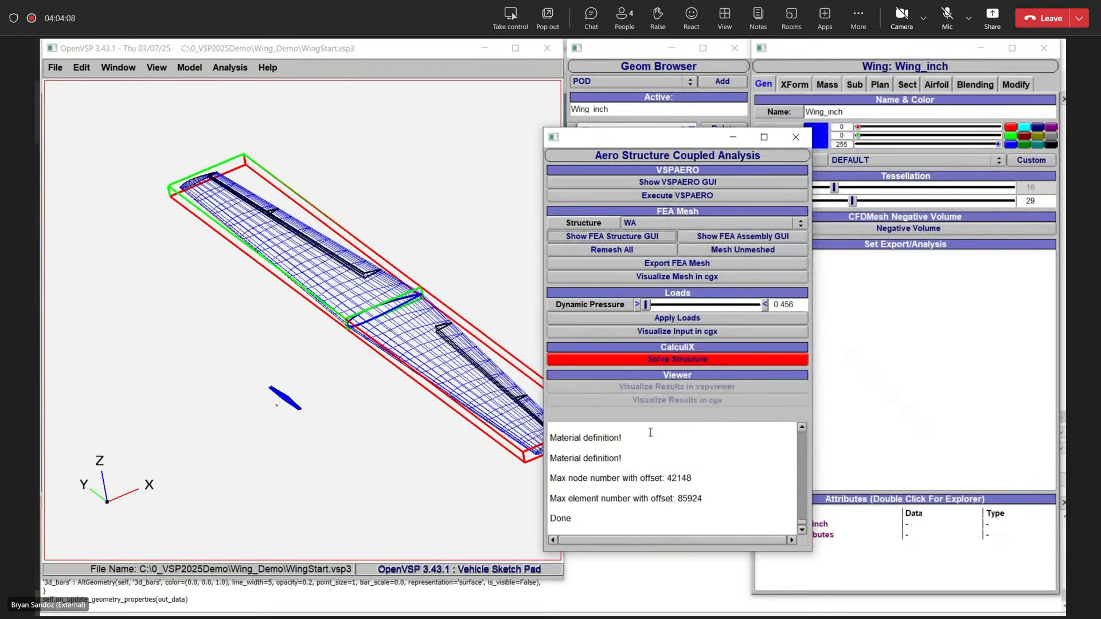
pyautogui.scroll(3, 625, 496)
pyautogui.scroll(3, 619, 491)
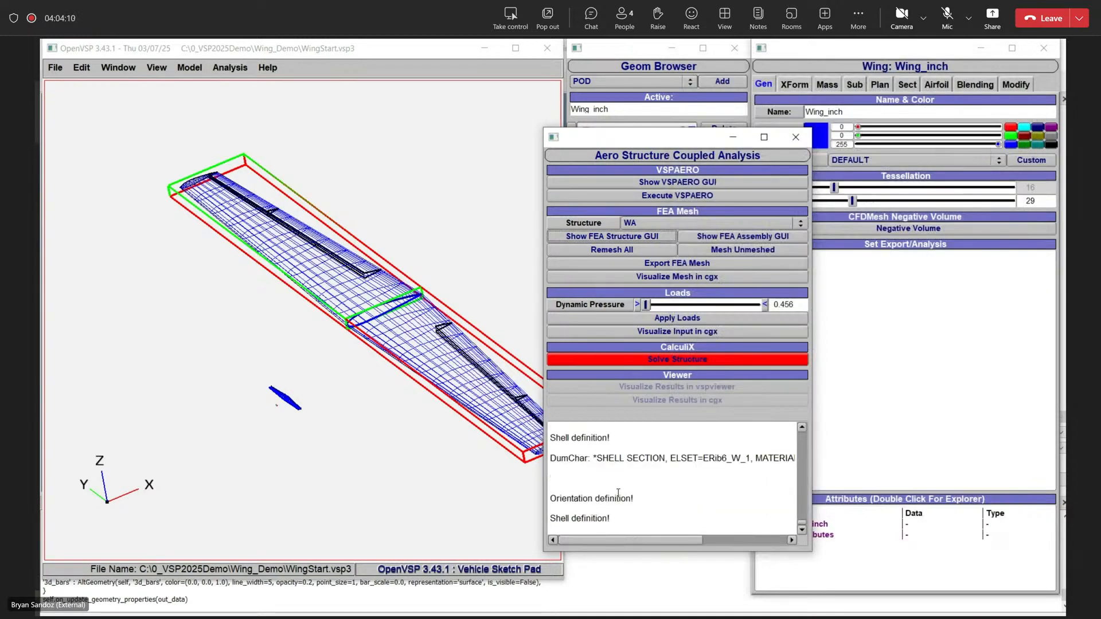
# - Switch to the PowerPoint presentation OpenVSP Conference 2025_2Demo.pptx and show slide 7, Sizing structure
pyautogui.press('super')
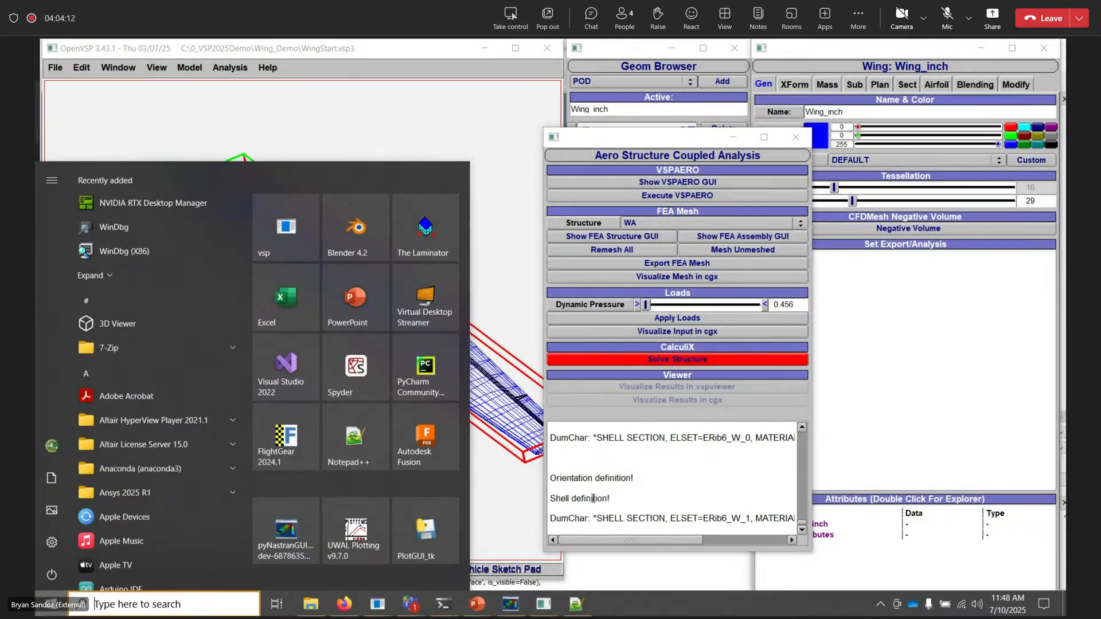
pyautogui.moveTo(474, 608)
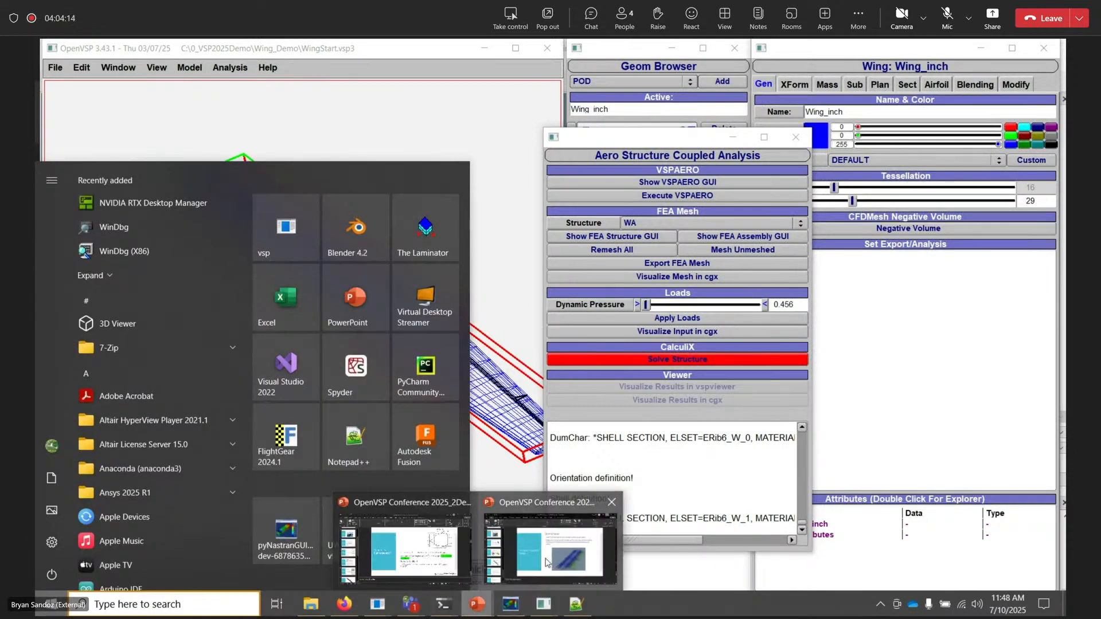
pyautogui.click(431, 566)
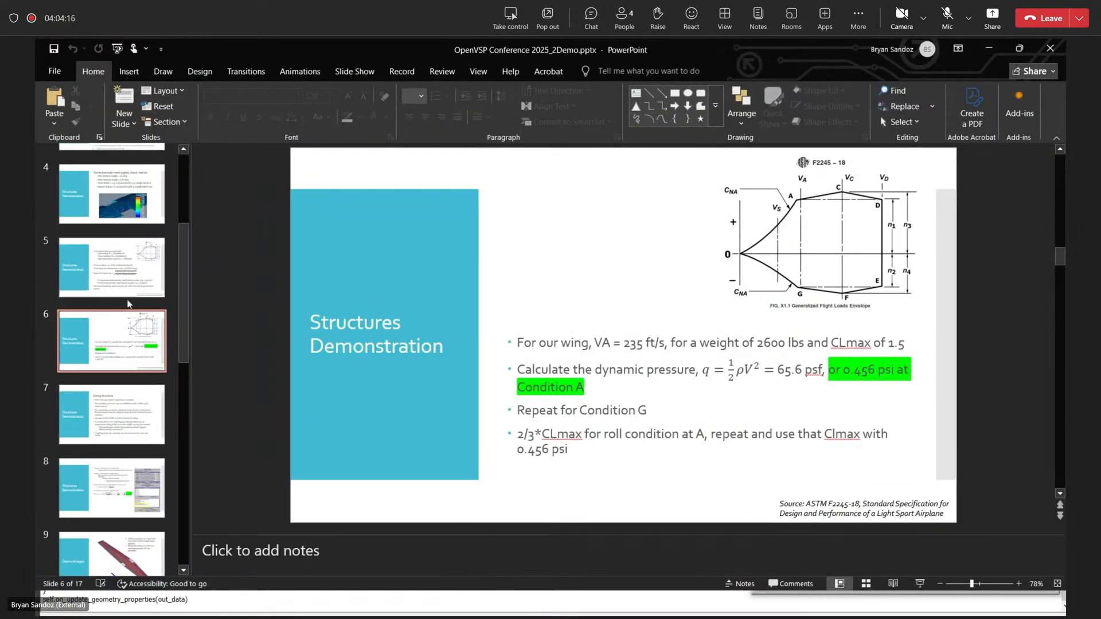
pyautogui.scroll(-1, 122, 423)
pyautogui.scroll(-2, 121, 423)
pyautogui.click(119, 396)
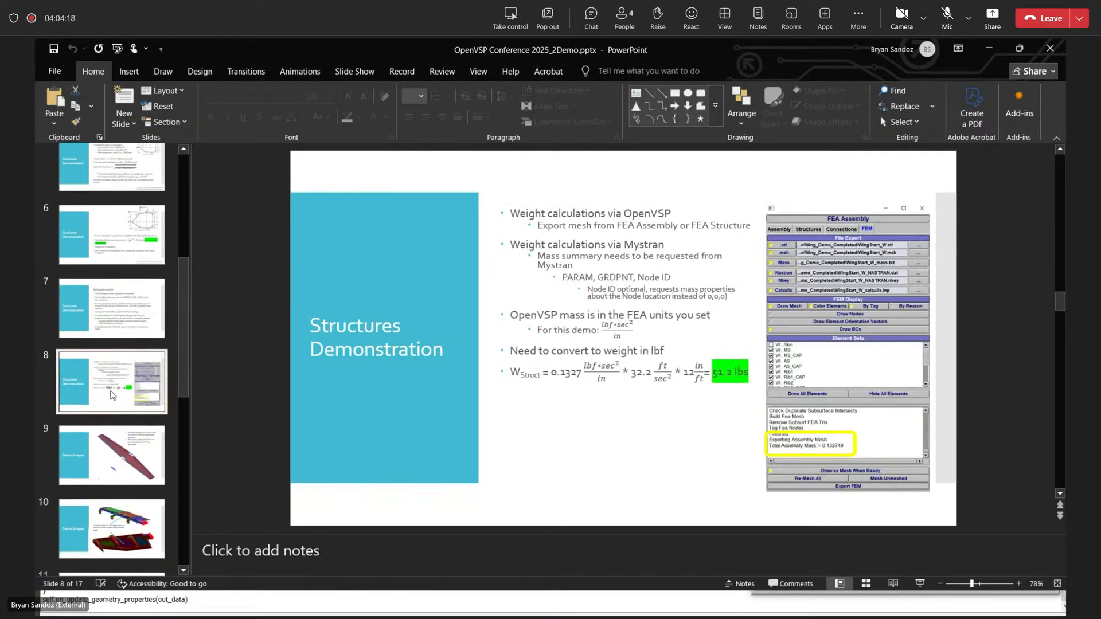
pyautogui.press('Up')
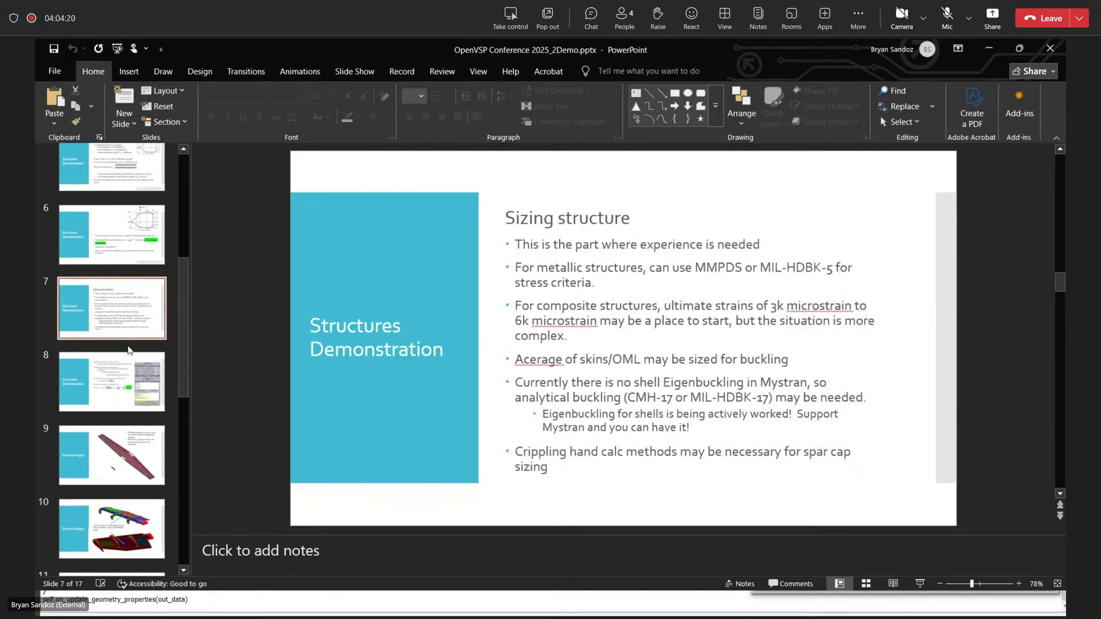